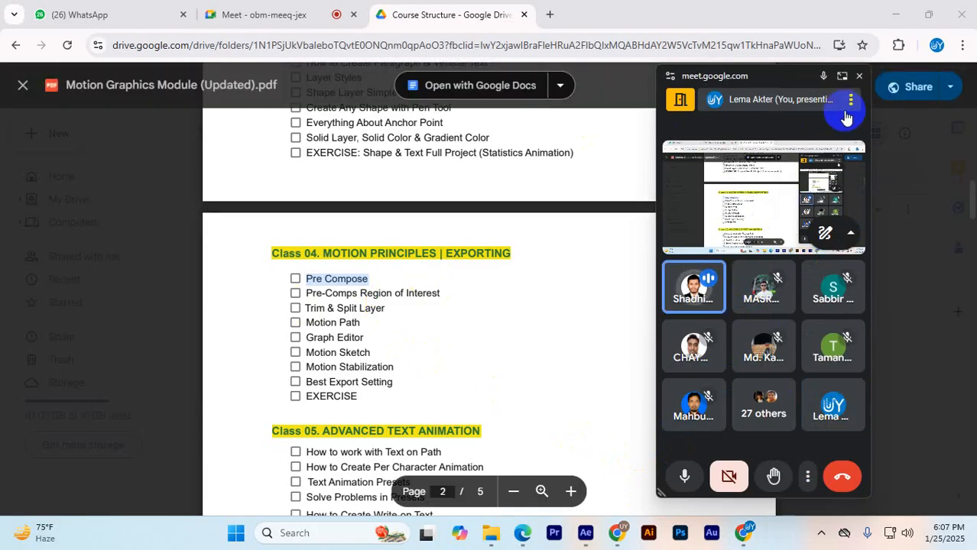
- Return to the Google Meet call, read the in-call messages, ignore the infinity mirror warning and close the chat
click(841, 75)
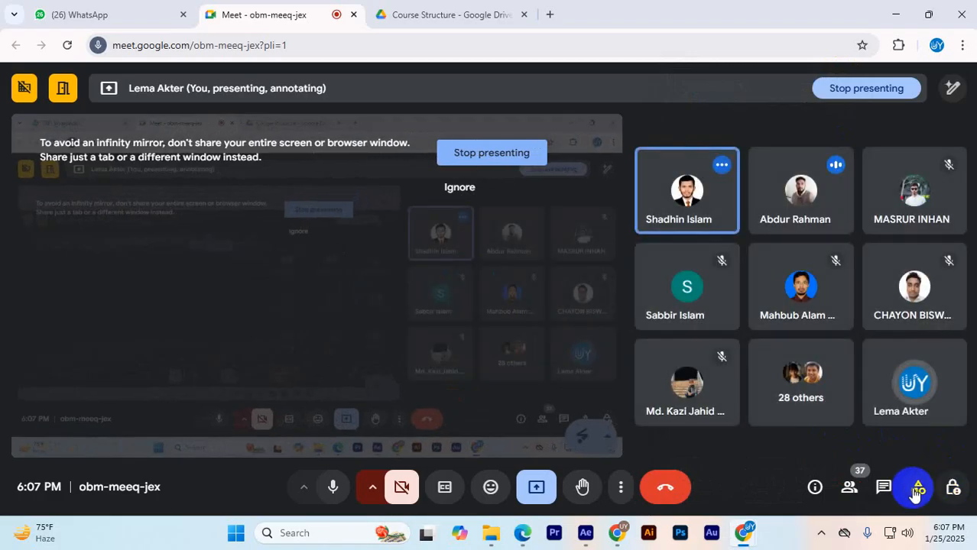
click(885, 488)
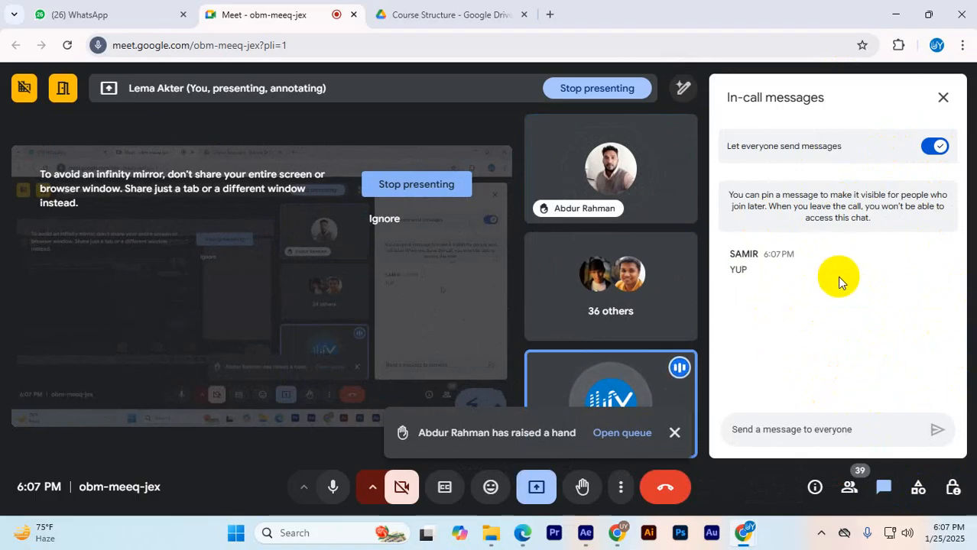
click(670, 416)
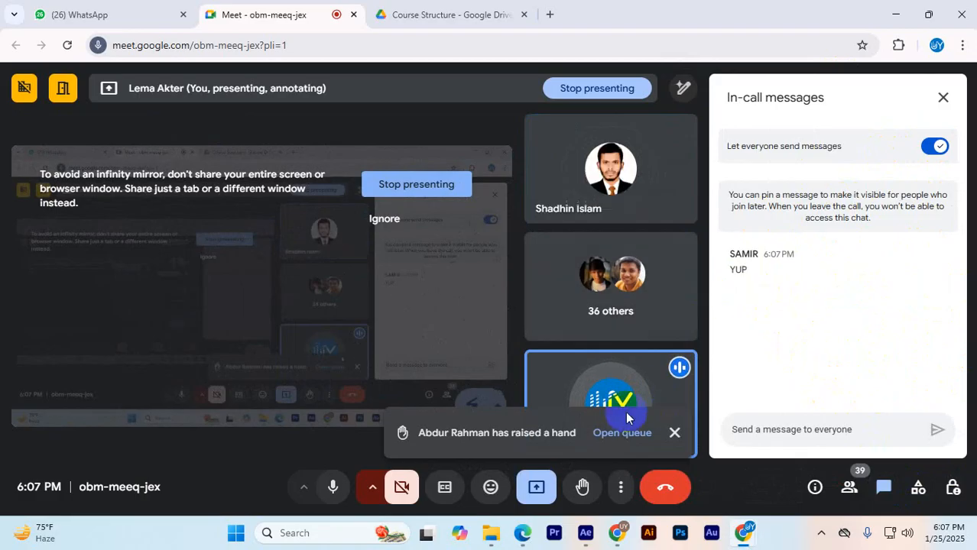
mouse_move(594, 358)
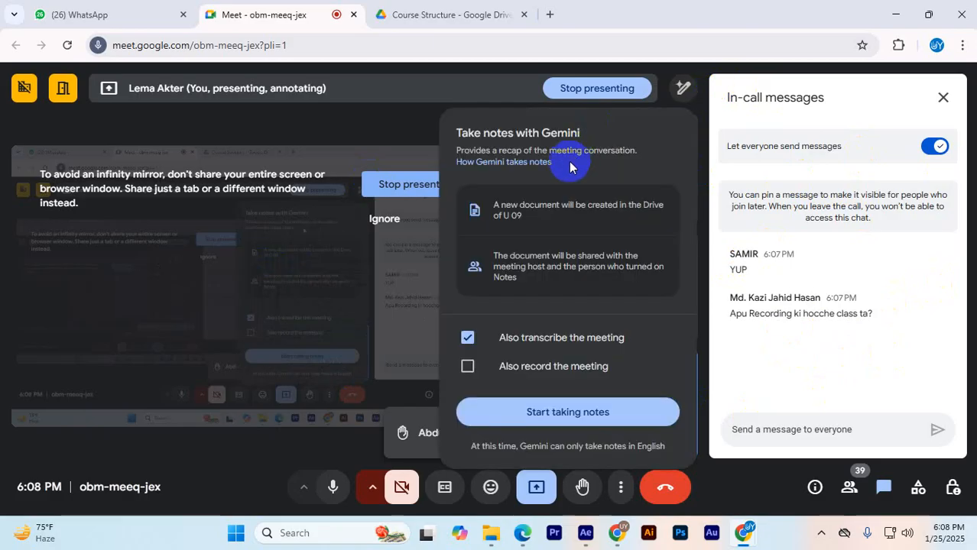
click(382, 217)
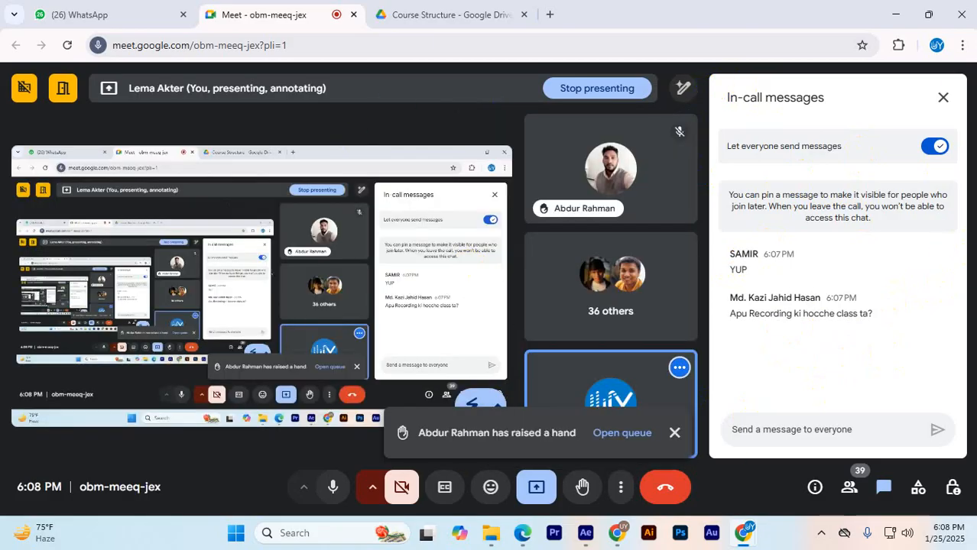
click(943, 97)
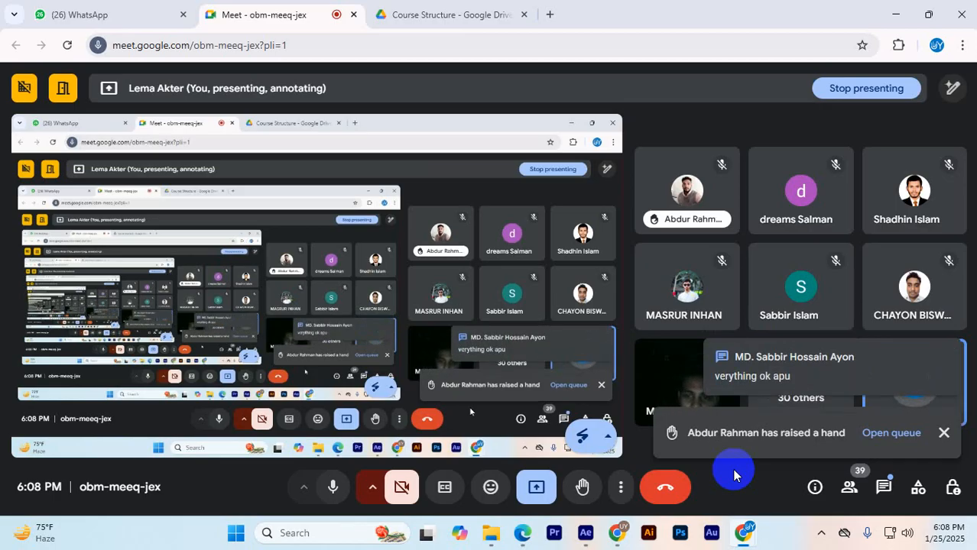
- Check the participants' new chat replies, and look over the meeting's host controls
click(887, 487)
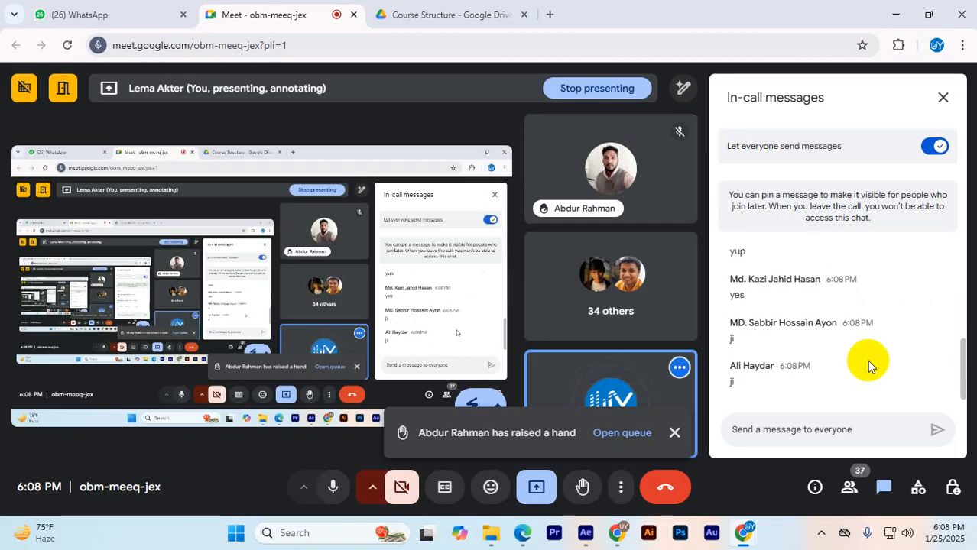
click(946, 94)
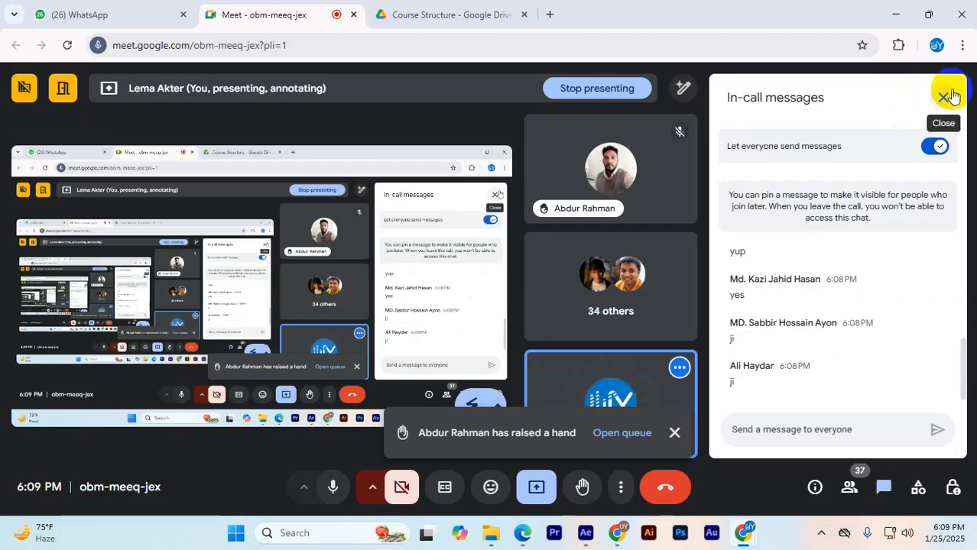
click(945, 97)
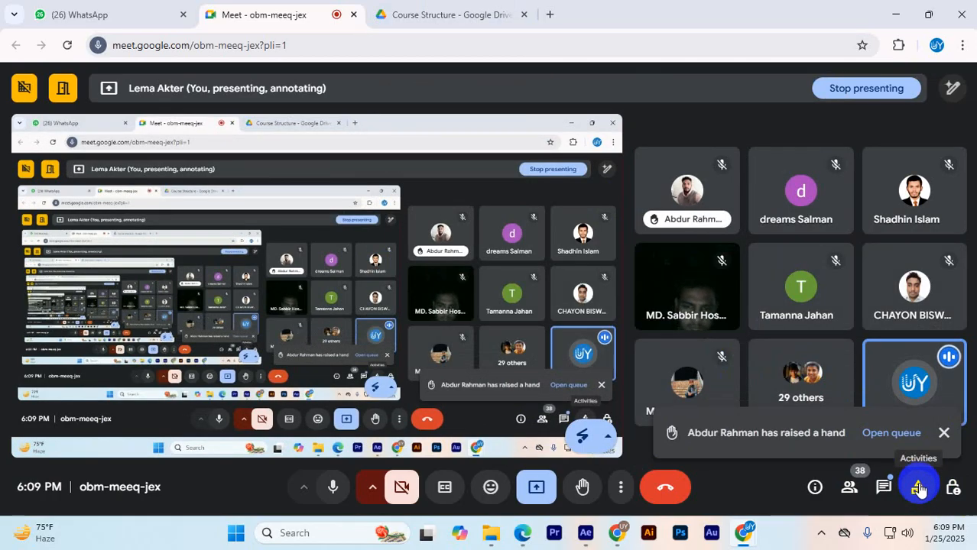
click(947, 489)
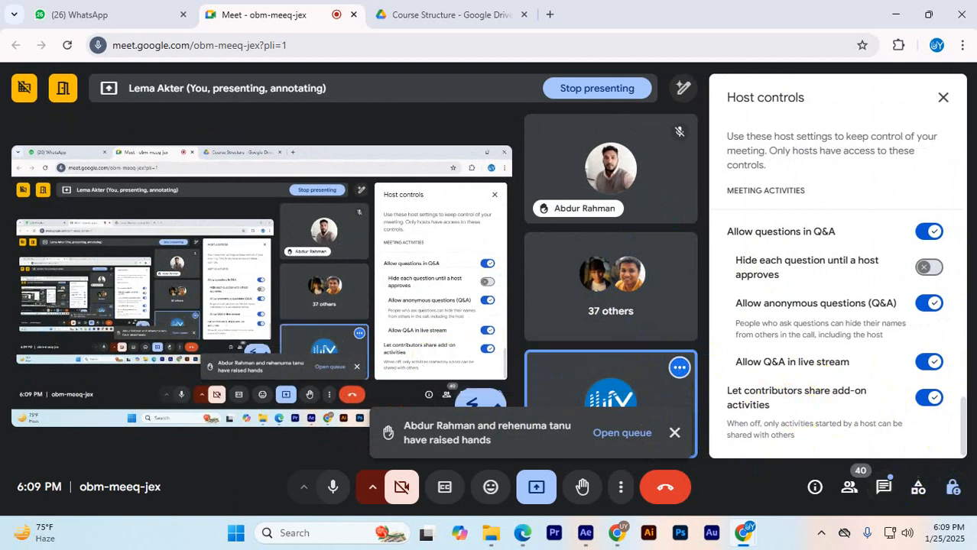
click(943, 97)
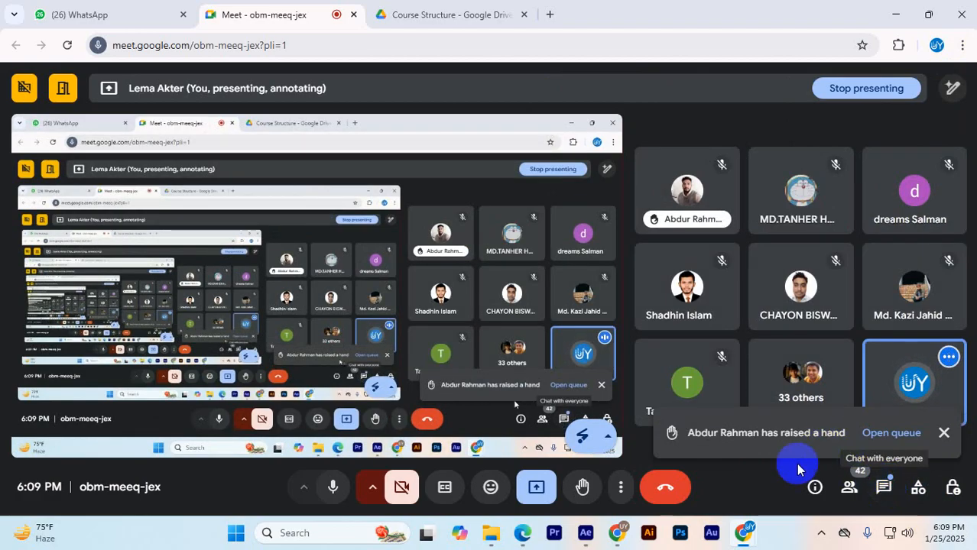
- Switch to After Effects and move the floating Meet call window out of the workspace
click(478, 16)
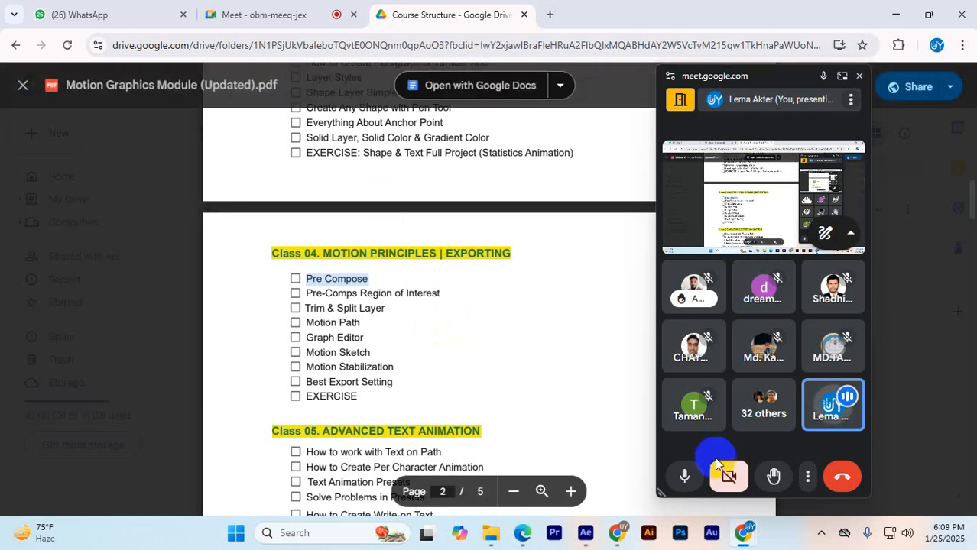
click(587, 532)
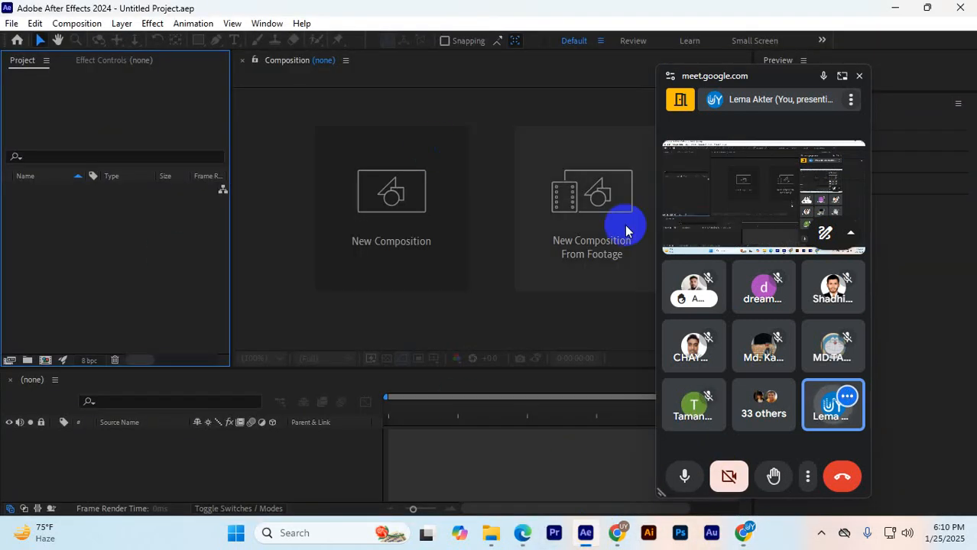
drag(723, 80, 817, 71)
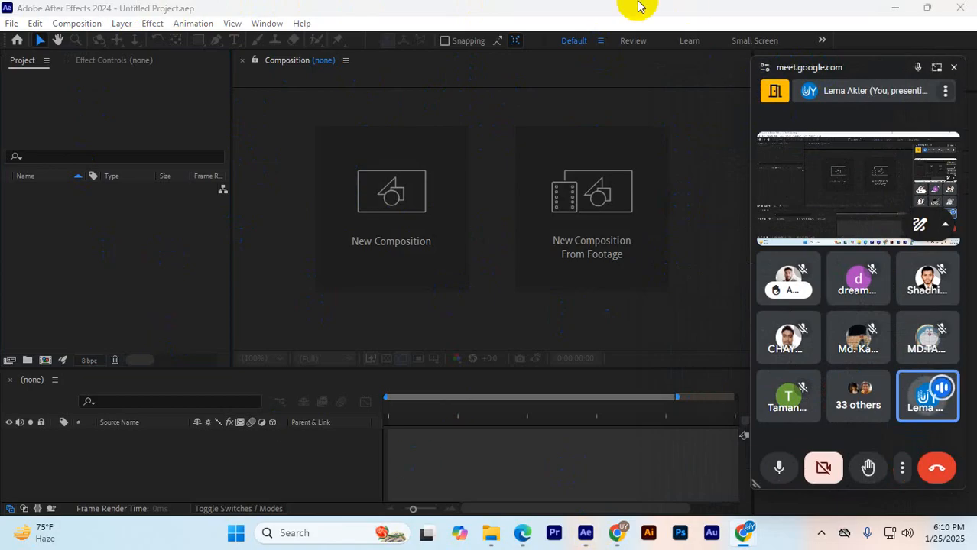
drag(788, 71, 877, 544)
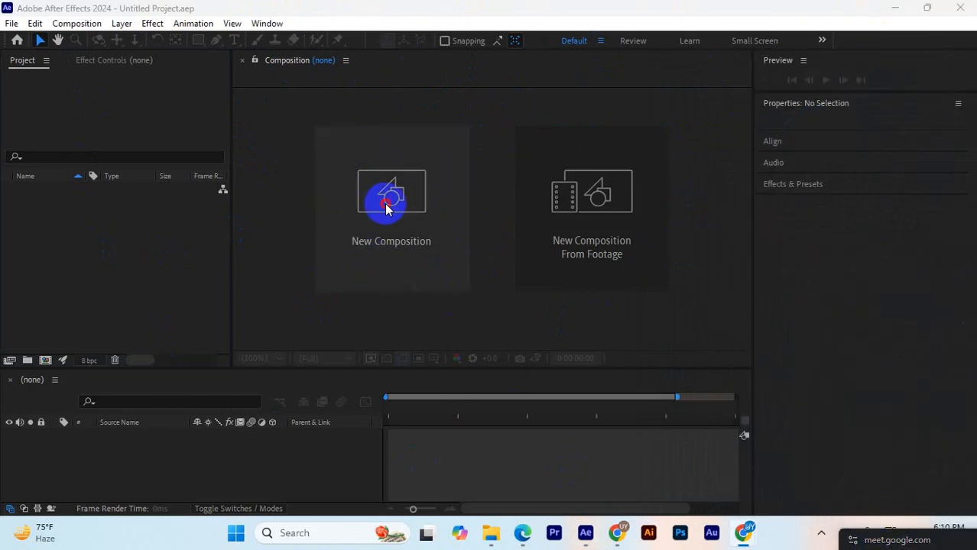
- Create a 30-second 1920 x 1080 composition at 30 frames per second with a white background
click(385, 202)
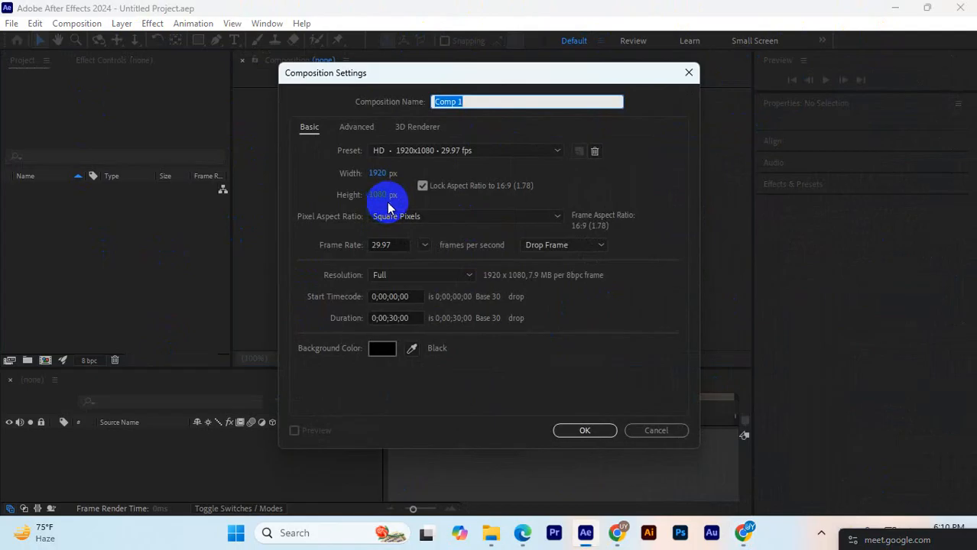
click(383, 349)
drag(382, 347, 310, 156)
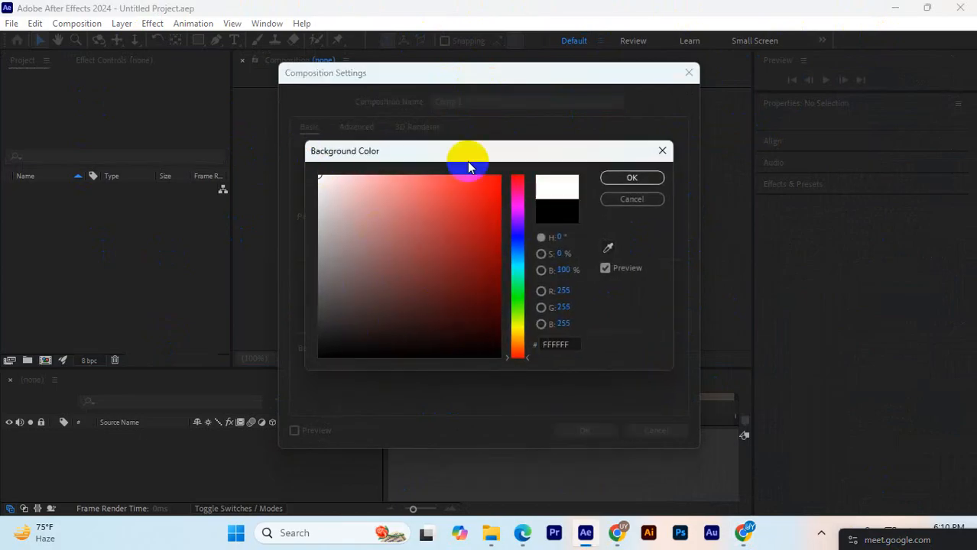
click(642, 179)
click(424, 247)
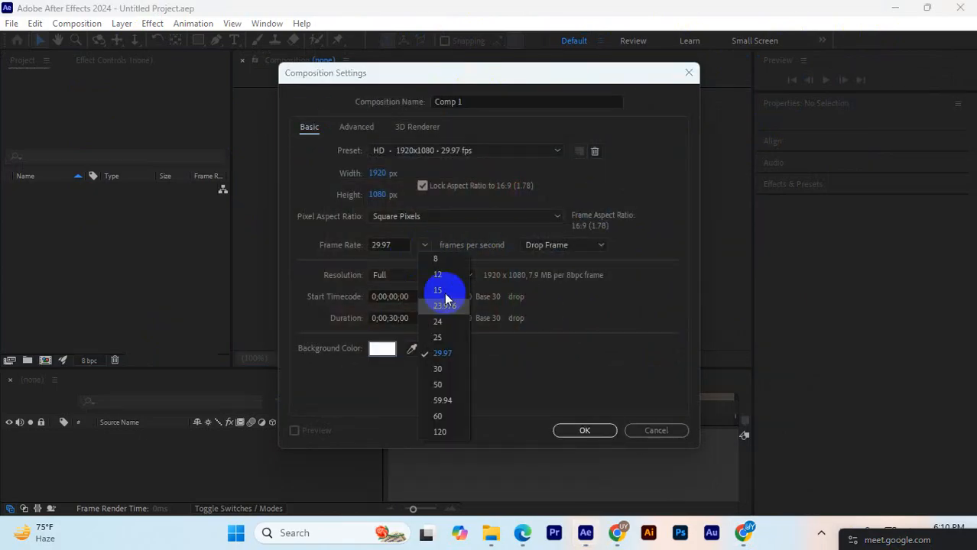
click(439, 370)
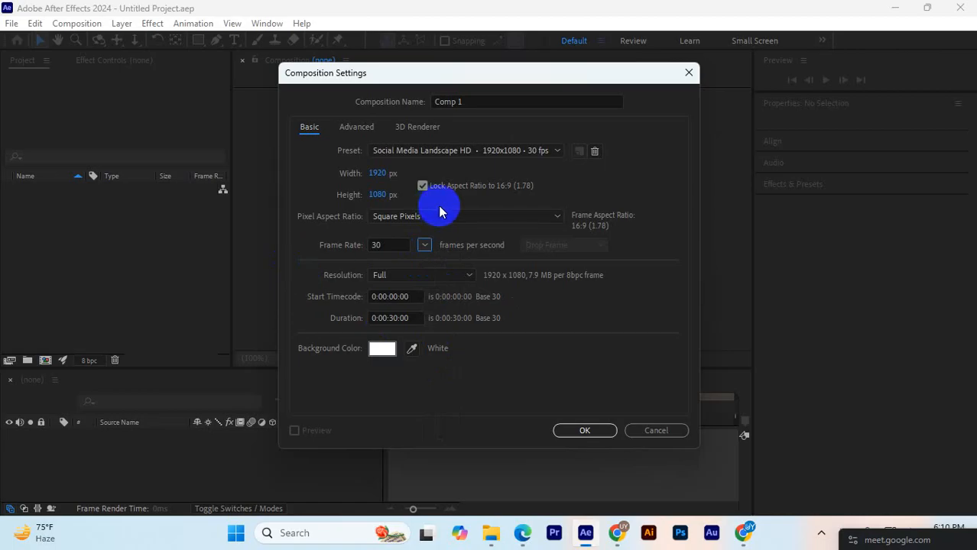
click(585, 430)
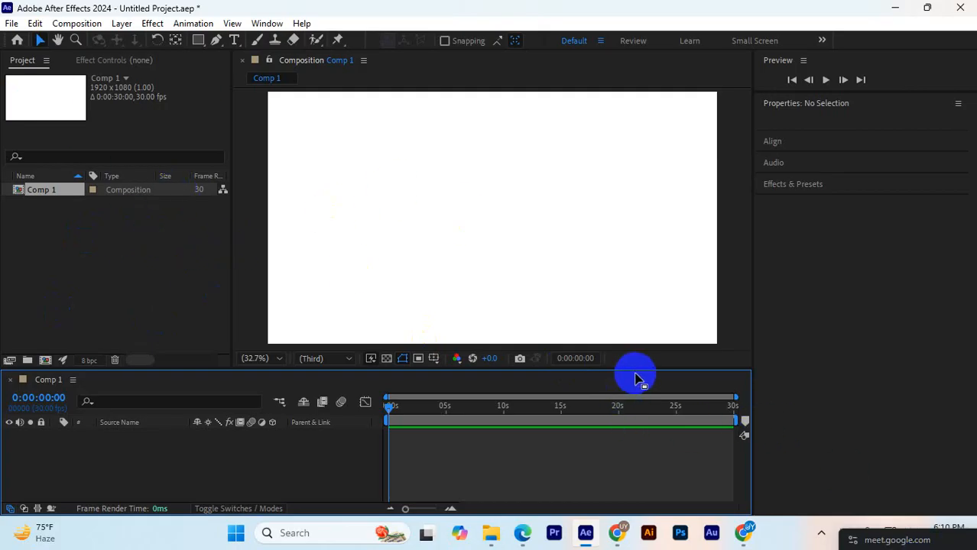
mouse_move(644, 369)
mouse_down()
mouse_move(657, 338)
mouse_move(664, 373)
mouse_up()
mouse_move(747, 527)
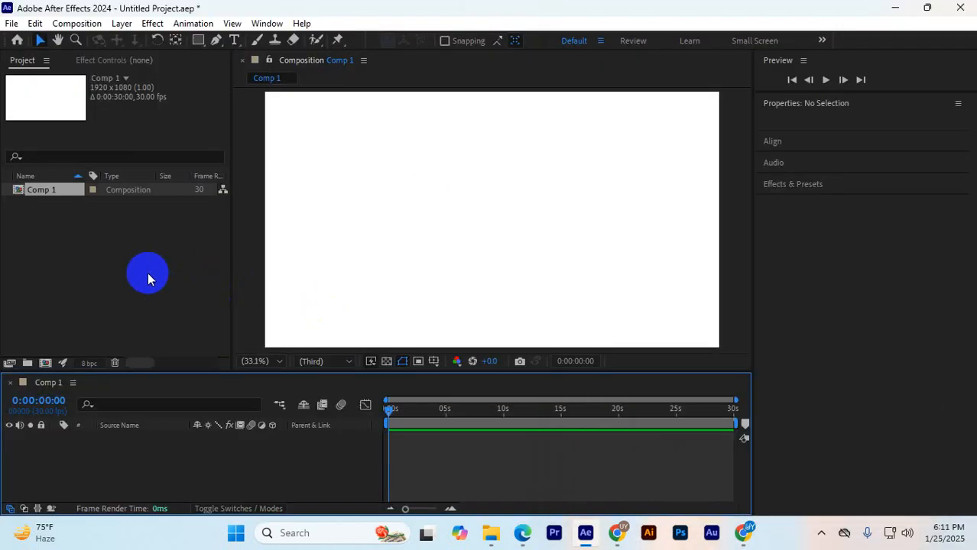
- Start importing footage and browse to VE & 2D Class Elements > Class Elements on New Volume (F:)
double_click(148, 272)
scroll(89, 260, down, 3)
click(72, 240)
scroll(275, 236, down, 1)
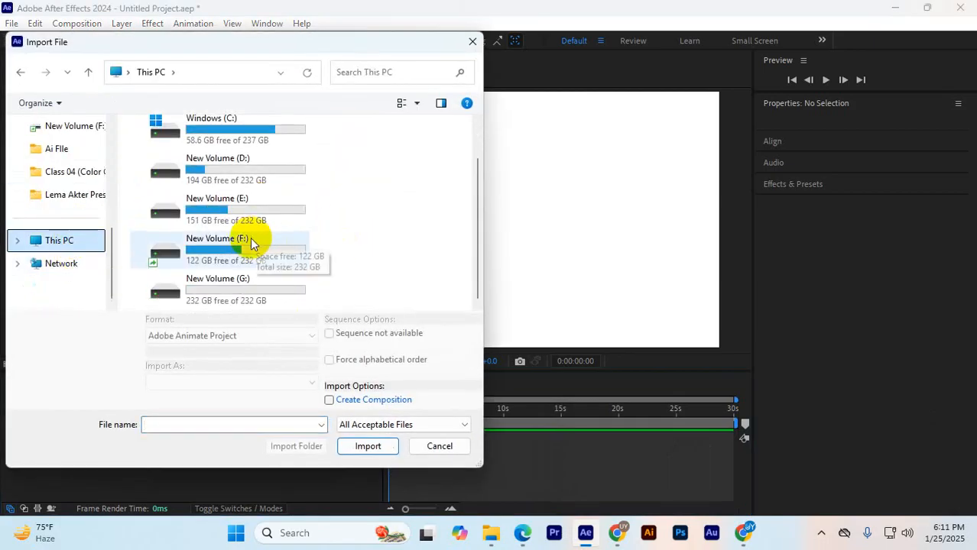
double_click(250, 242)
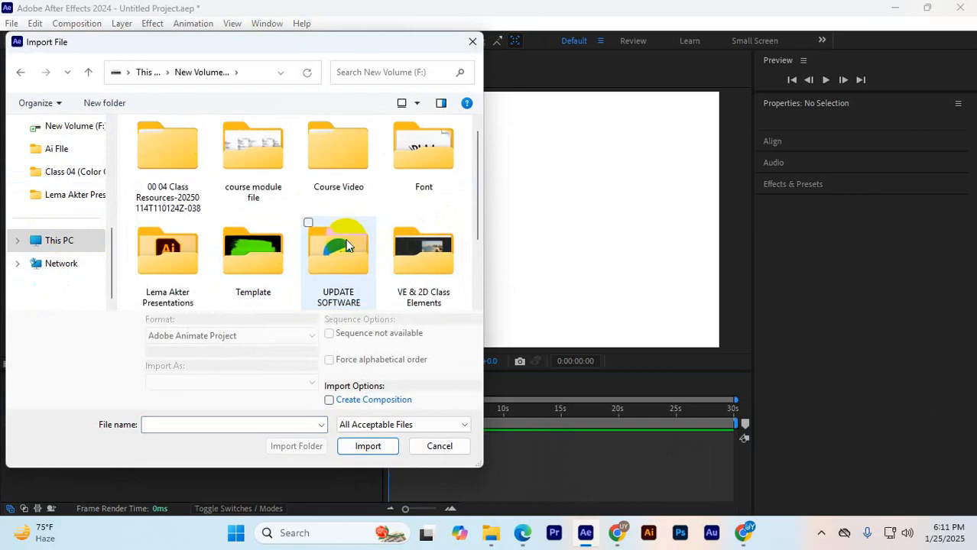
scroll(347, 245, down, 2)
click(434, 181)
double_click(435, 181)
double_click(227, 150)
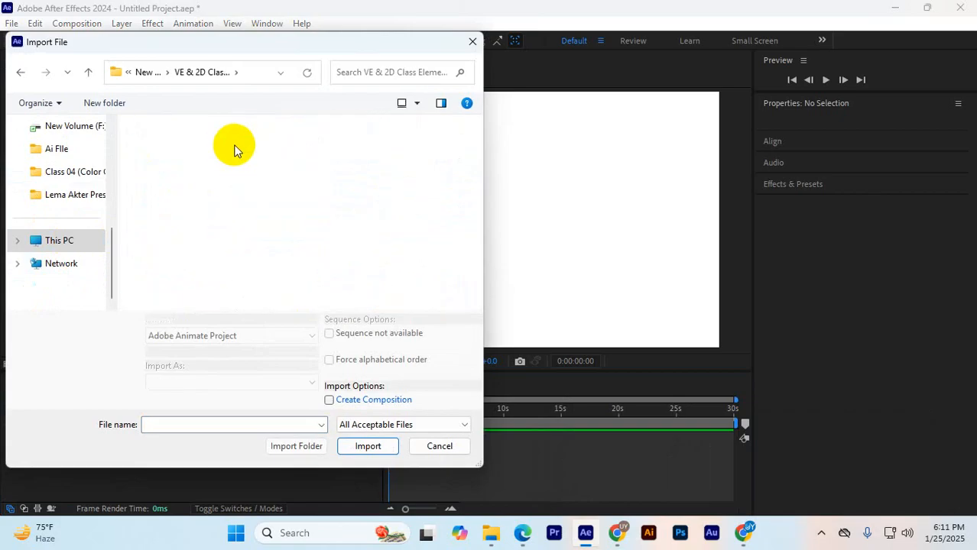
- Widen the import dialog and open the Image folder inside Class Elements
scroll(375, 240, down, 5)
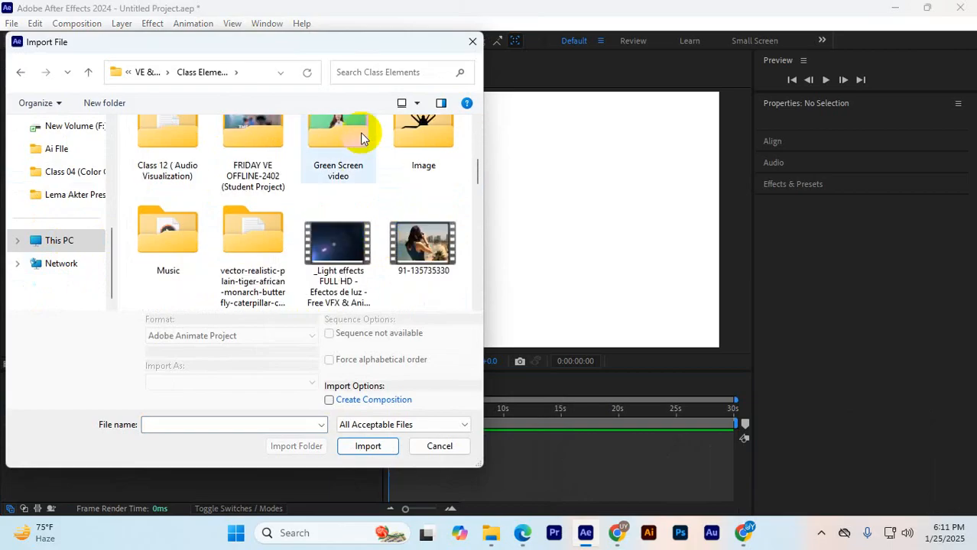
scroll(207, 179, down, 3)
scroll(245, 191, up, 2)
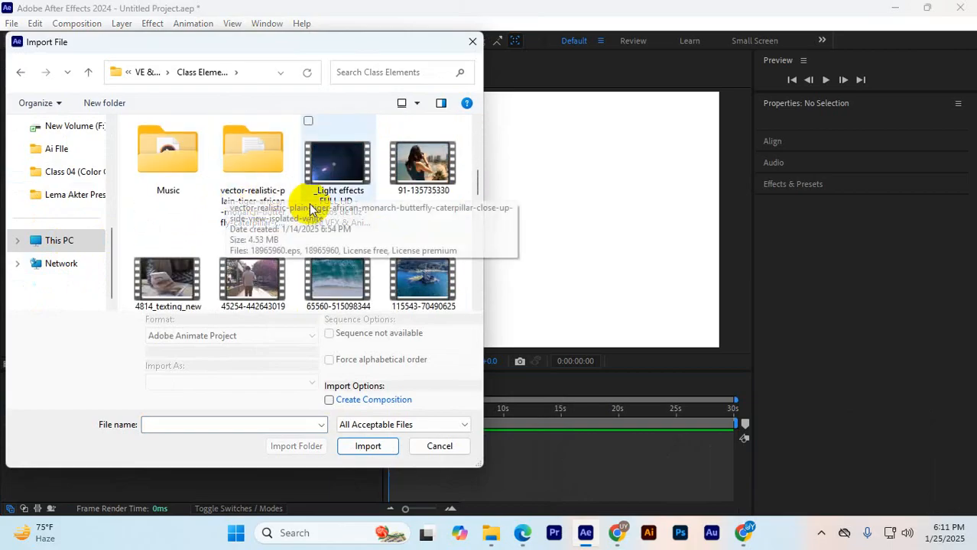
scroll(343, 236, down, 1)
scroll(364, 246, up, 5)
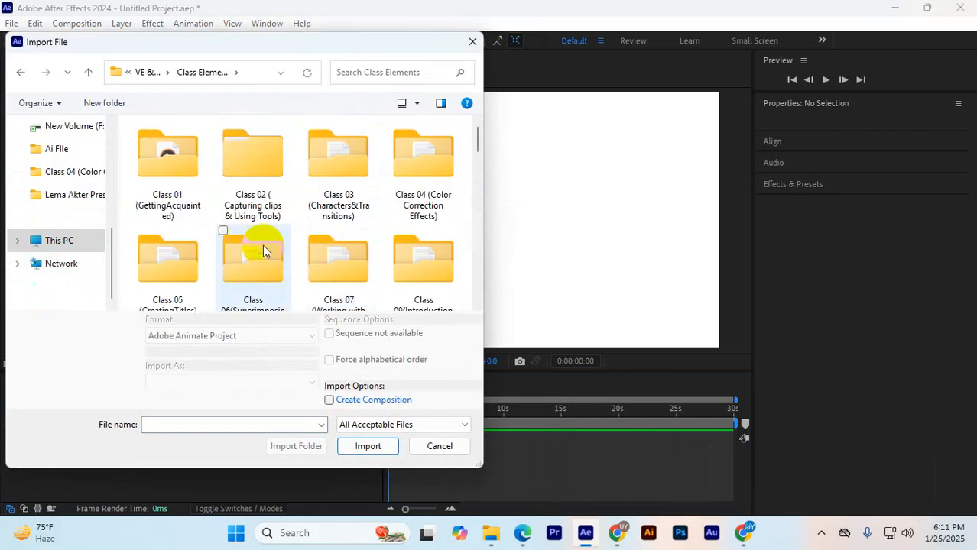
scroll(327, 257, down, 5)
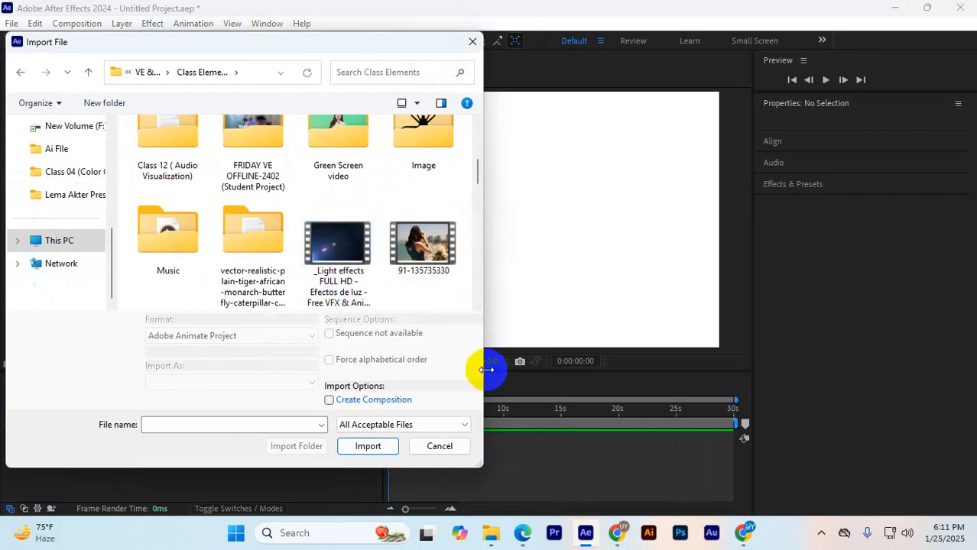
drag(483, 374, 925, 367)
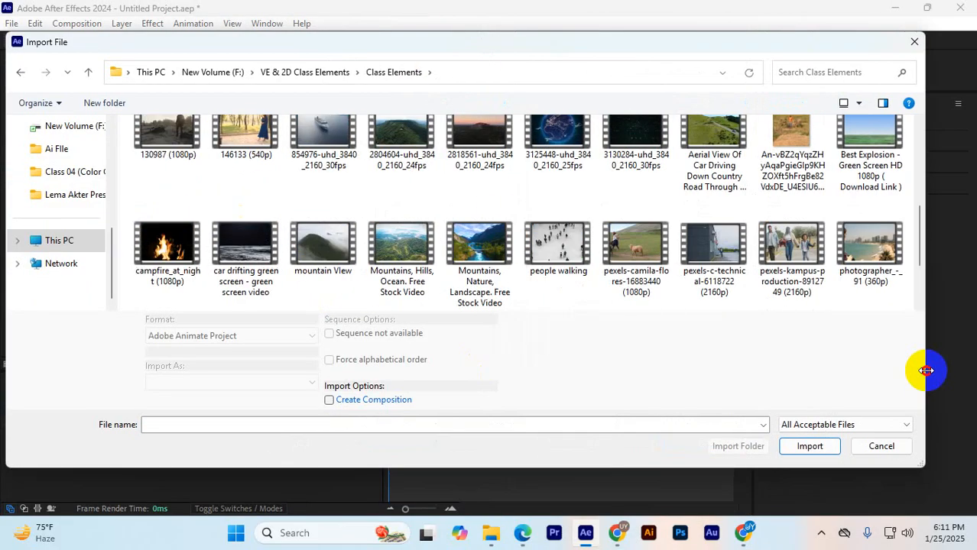
scroll(553, 234, down, 2)
scroll(553, 233, up, 6)
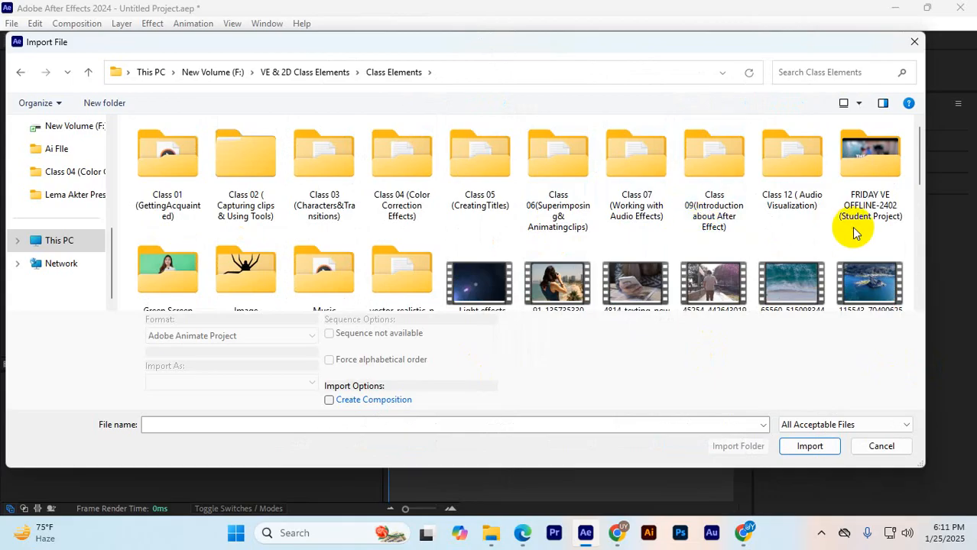
scroll(387, 266, down, 1)
double_click(237, 253)
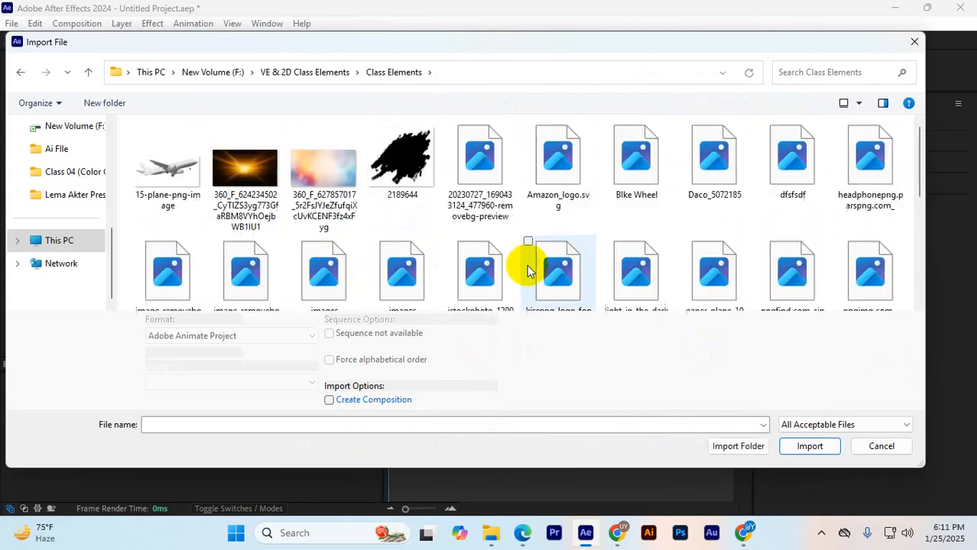
- Import the BIke Wheel, Daco_5072185, dfsfsdf and headphone PNG images as footage
click(715, 161)
ctrl+click(635, 157)
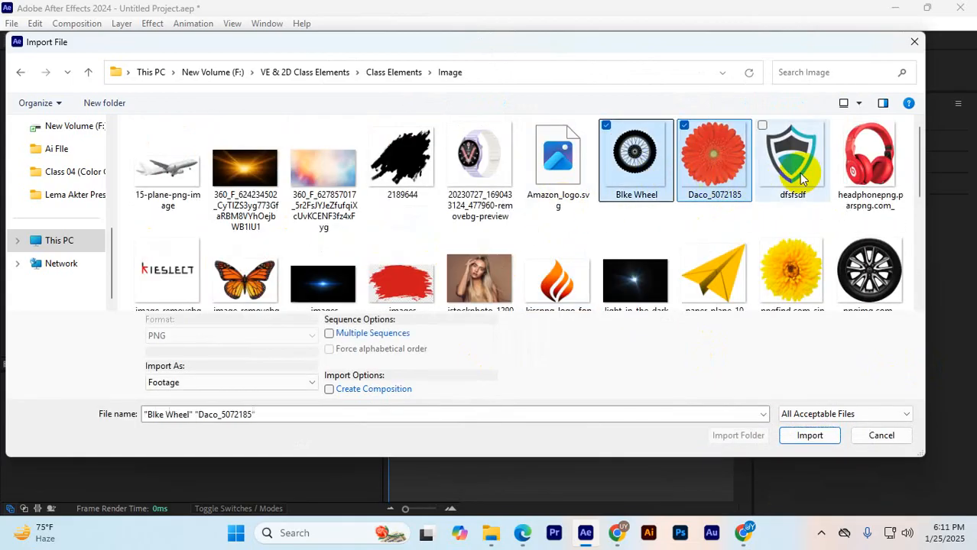
ctrl+click(869, 157)
ctrl+click(810, 178)
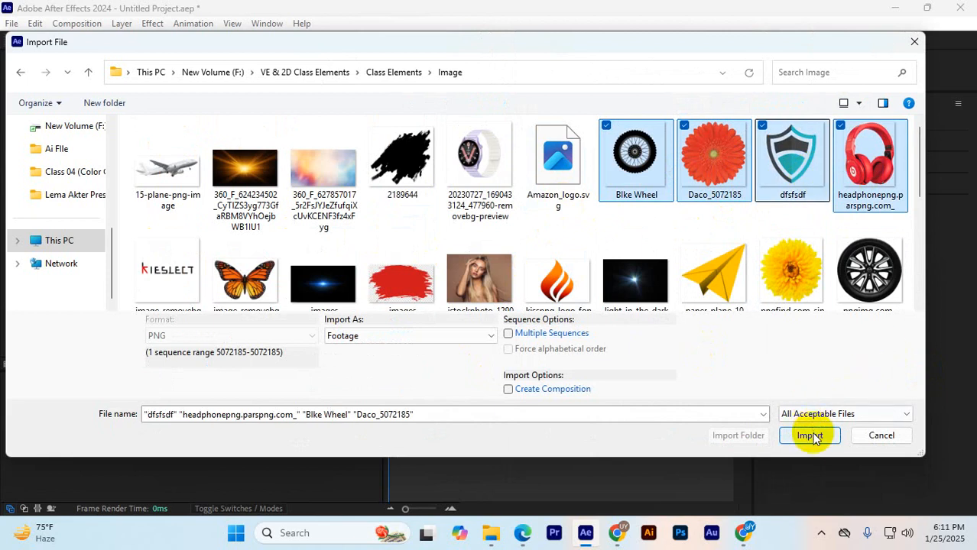
click(810, 435)
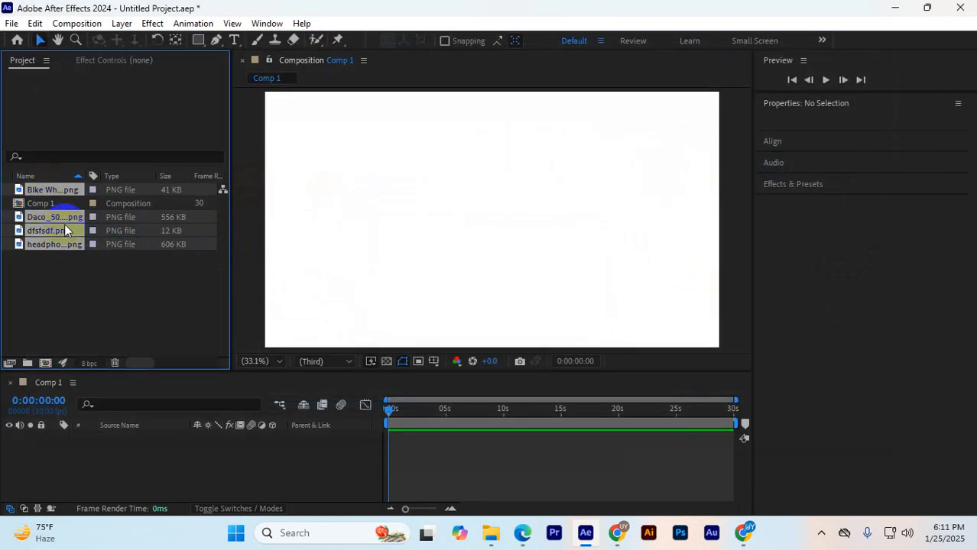
- Add the four imported PNGs to Comp 1 and spread the flower, headphones, shield and bike wheel across the frame
drag(71, 232, 140, 461)
drag(491, 221, 651, 191)
click(496, 240)
drag(460, 218, 550, 262)
drag(468, 247, 497, 218)
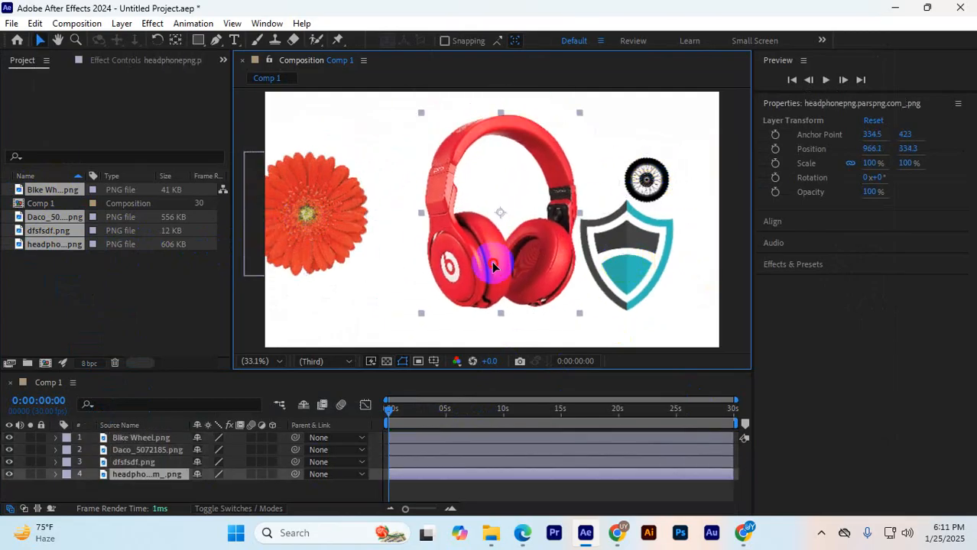
- Make the timeline area taller and space out the shield and red flower on either side of the headphones
drag(279, 372, 287, 255)
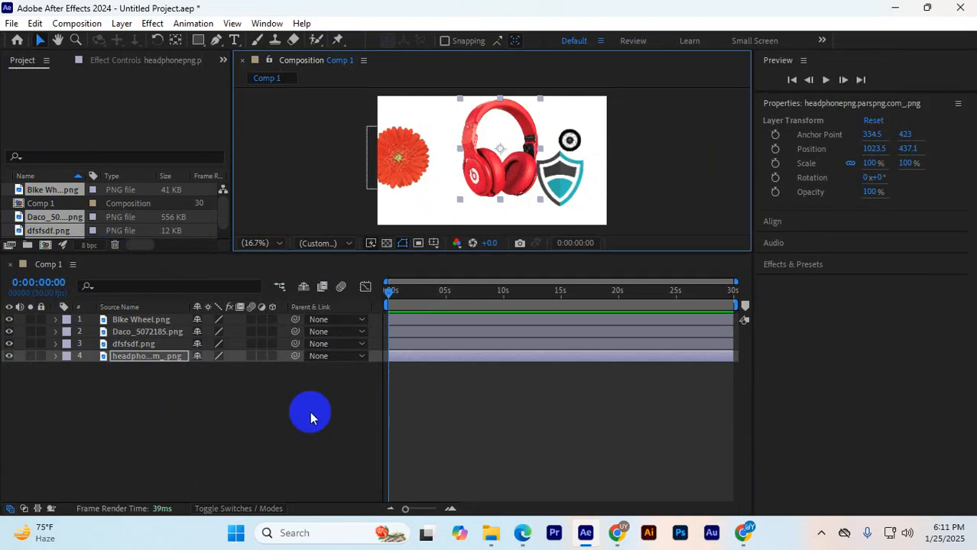
drag(578, 252, 602, 280)
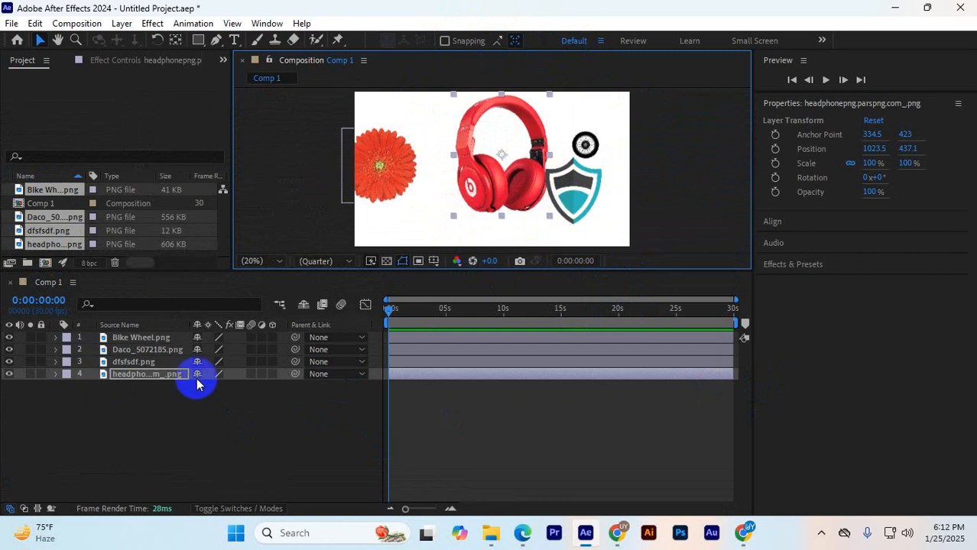
click(578, 203)
drag(579, 203, 612, 203)
drag(381, 174, 407, 175)
click(589, 225)
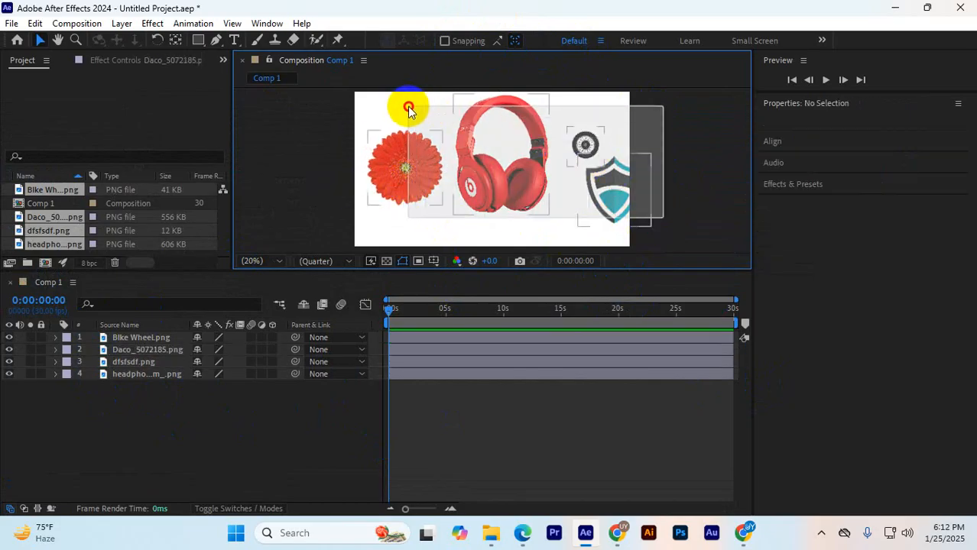
- Pre-compose all four image layers into a new composition named Image, moving all attributes into it
drag(414, 103, 631, 208)
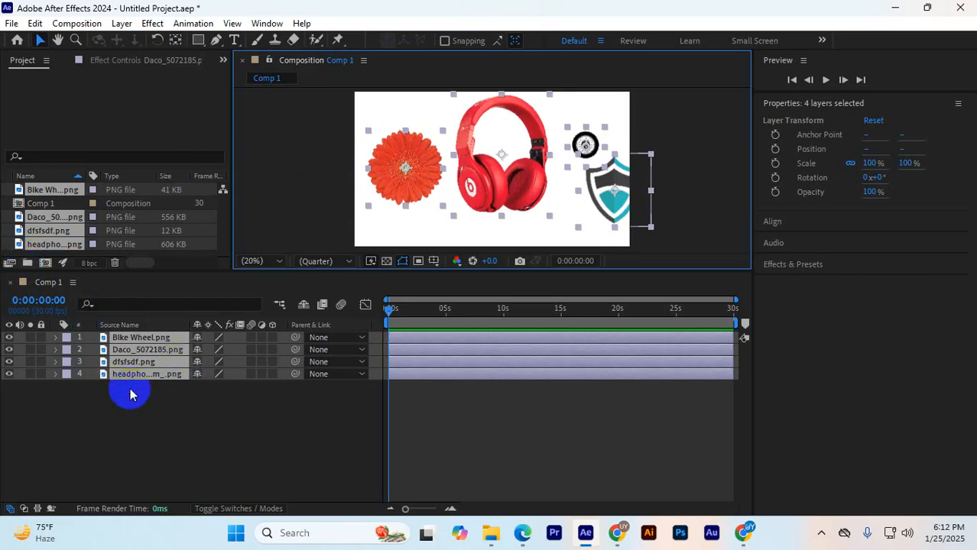
click(205, 419)
drag(294, 417, 127, 324)
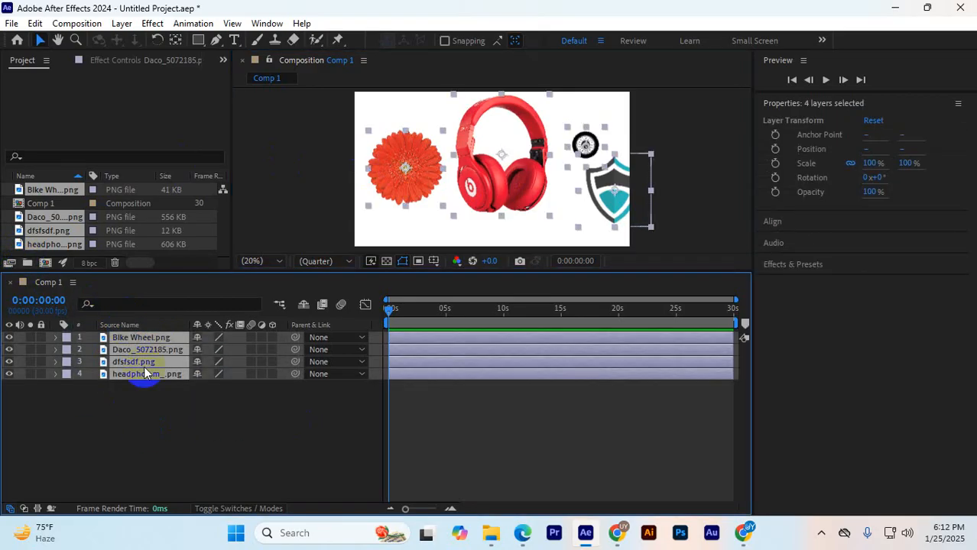
right_click(139, 357)
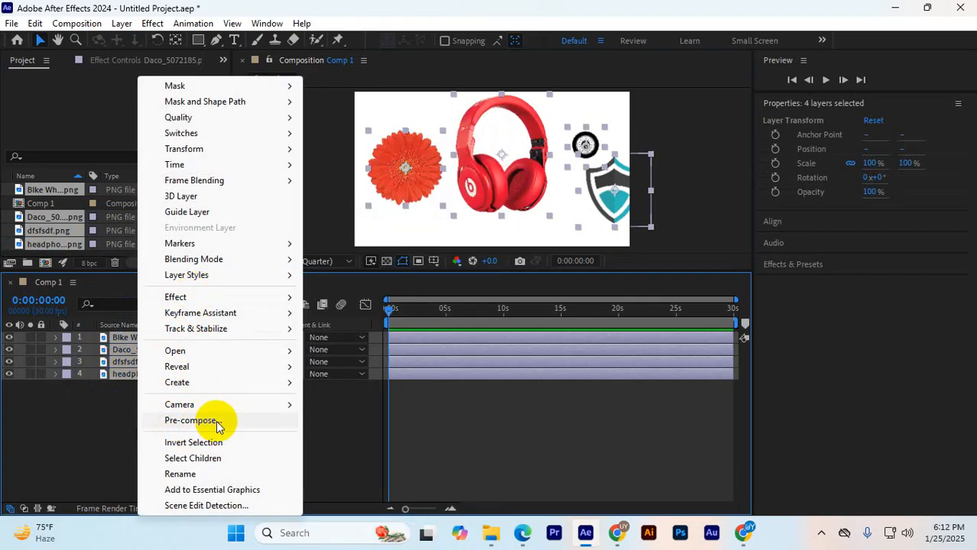
click(191, 421)
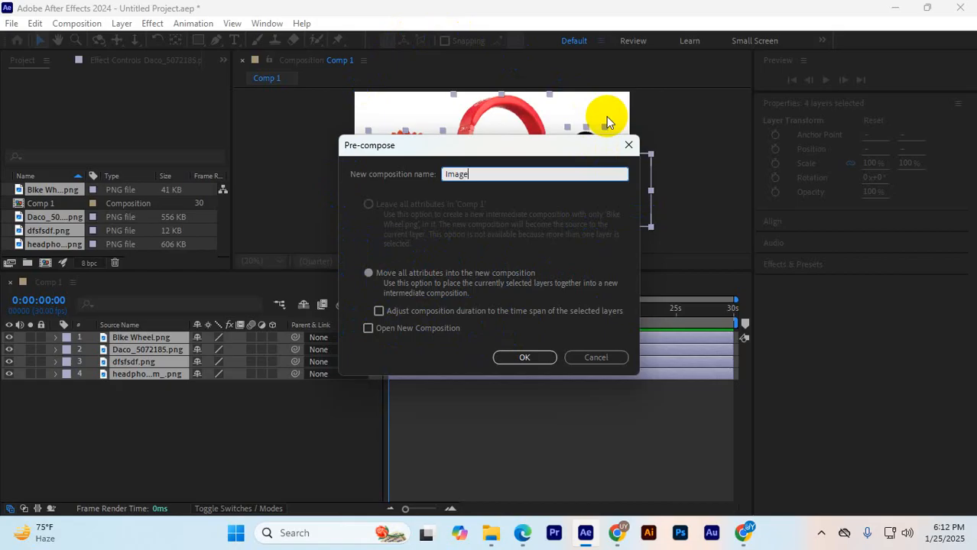
click(536, 359)
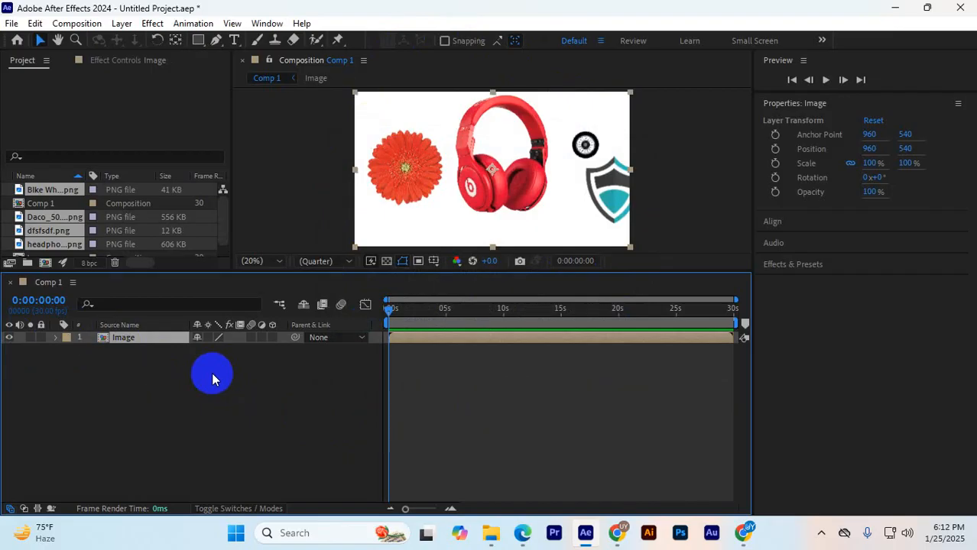
- Move the pre-composed Image layer as one unit to about 966.8, 688.9 in Comp 1
drag(563, 188, 465, 200)
click(417, 261)
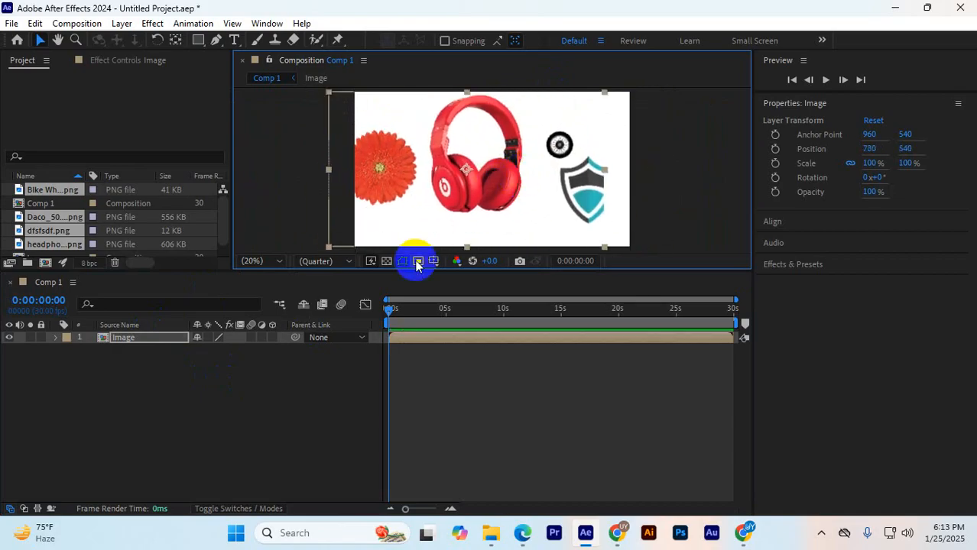
drag(494, 171, 480, 193)
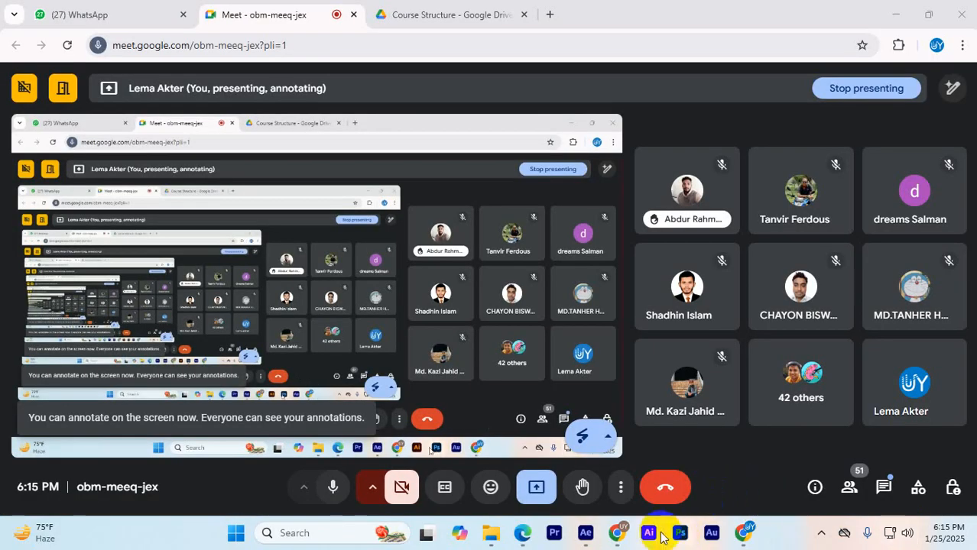
- Switch back to After Effects, move the Image layer to about 988.9, 521.6 and scale it to about 56.7%
click(579, 533)
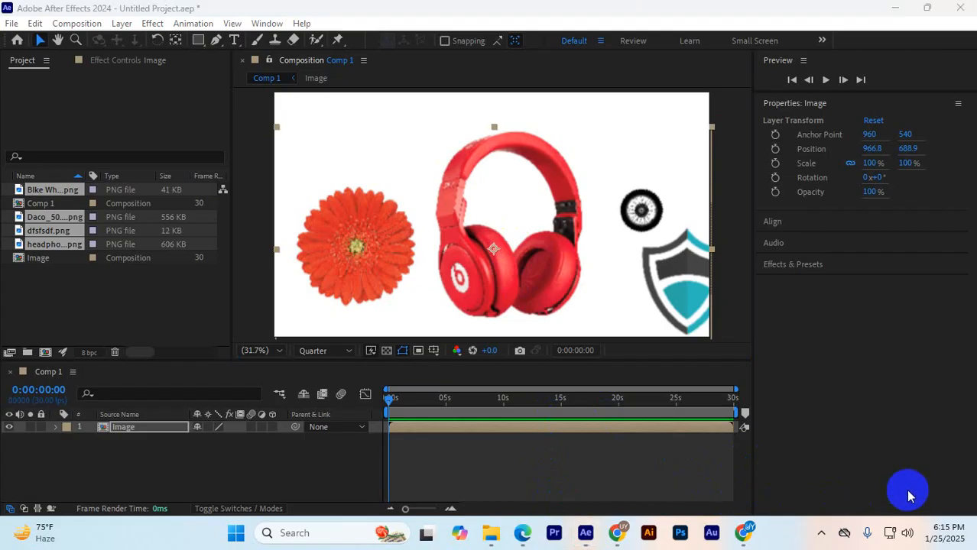
drag(448, 226, 447, 205)
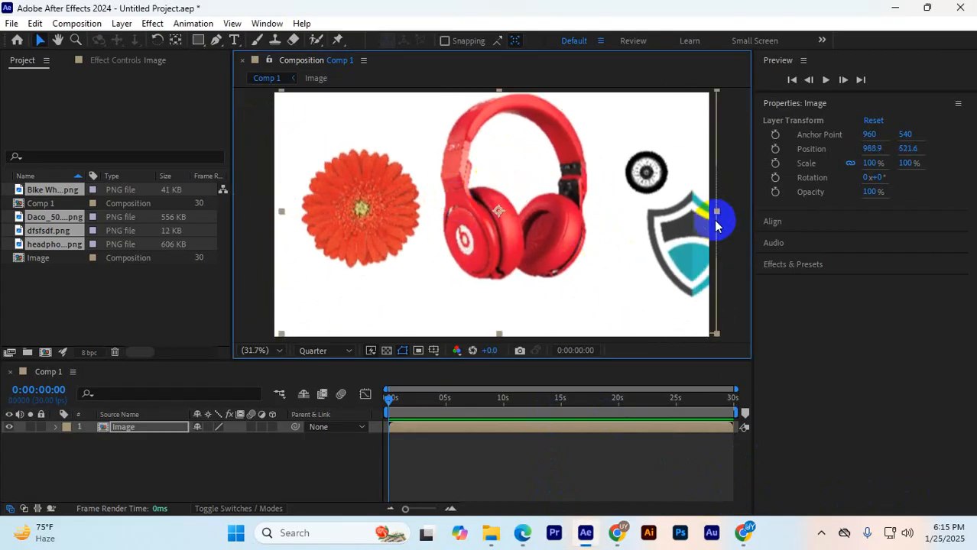
click(719, 217)
click(591, 212)
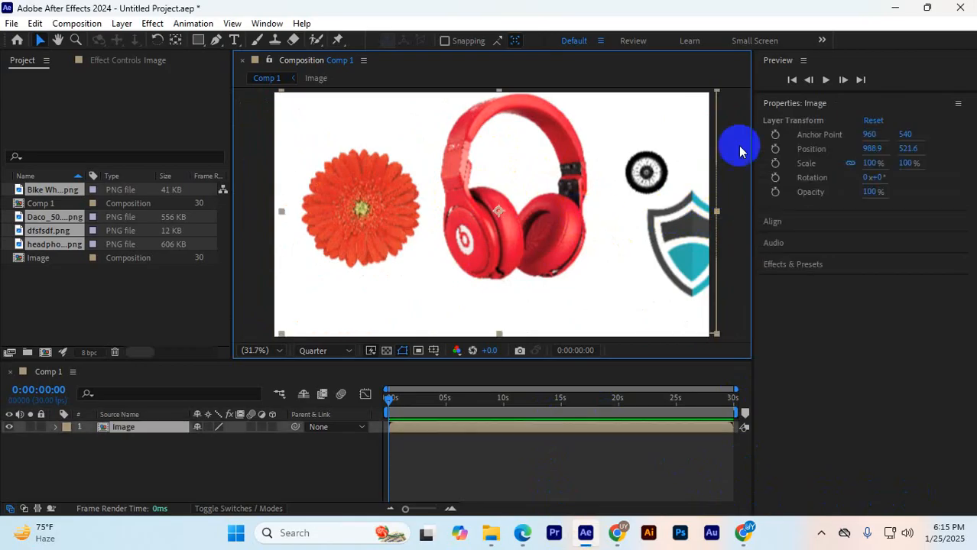
drag(714, 92, 550, 144)
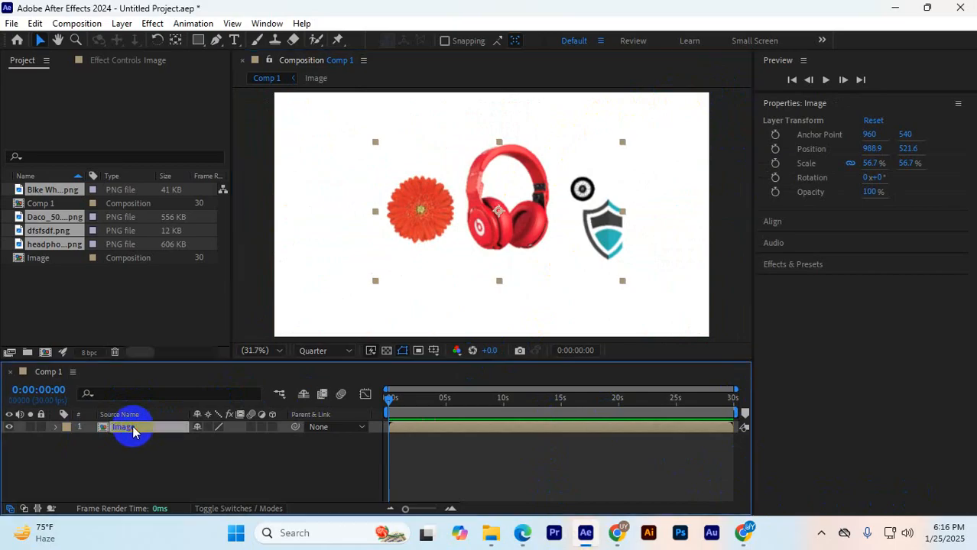
- Open the Image pre-composition and scale down the red flower layer
double_click(132, 432)
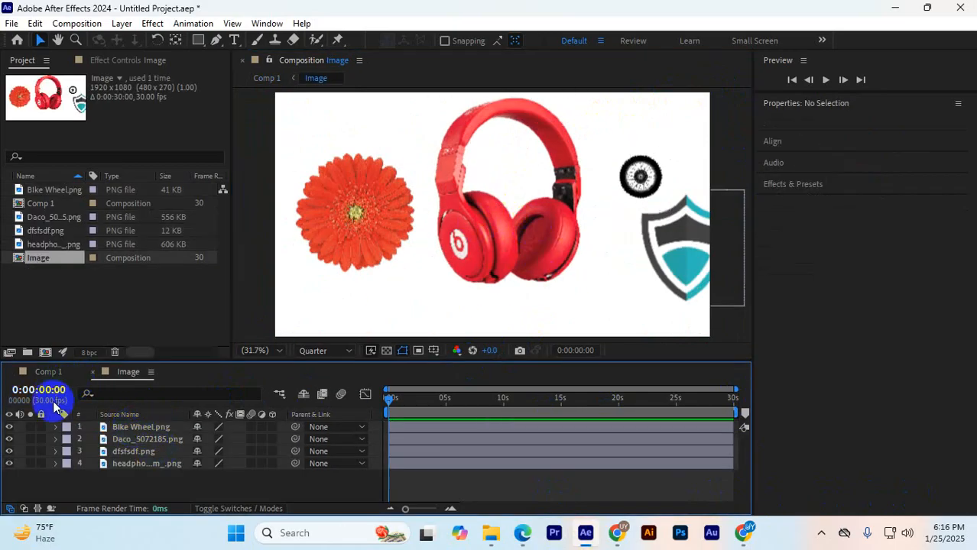
click(130, 374)
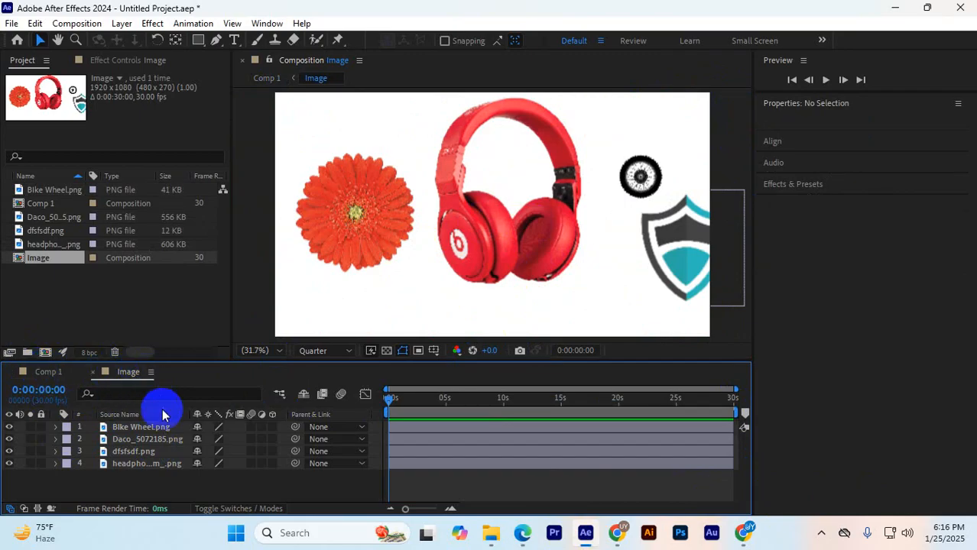
click(350, 207)
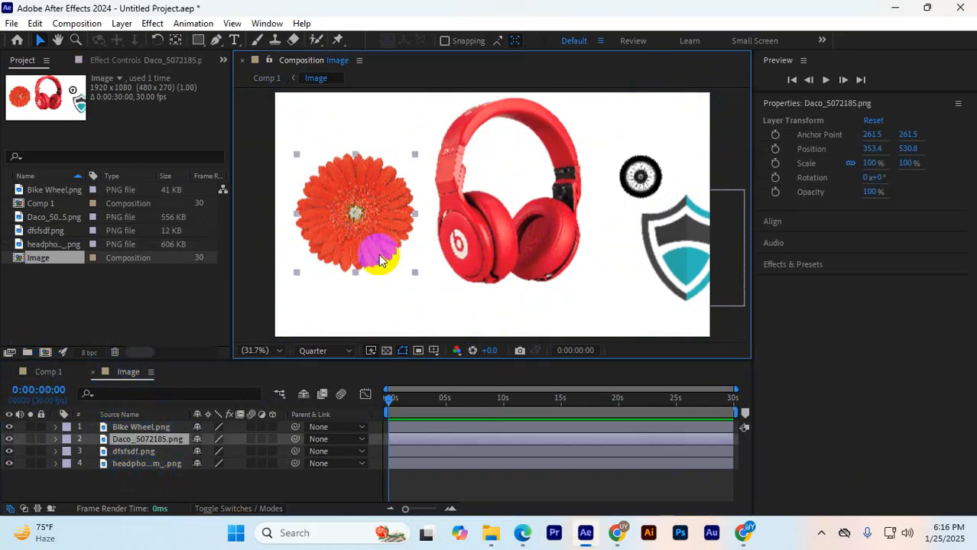
drag(406, 269, 393, 251)
- Reposition the headphones near the middle of the Image composition and scale them down
click(524, 246)
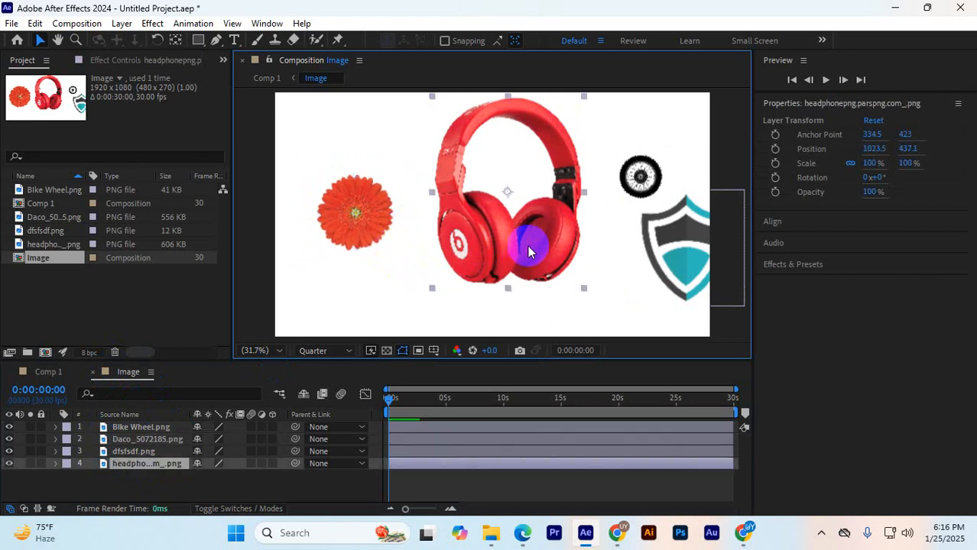
click(563, 272)
drag(528, 257, 540, 271)
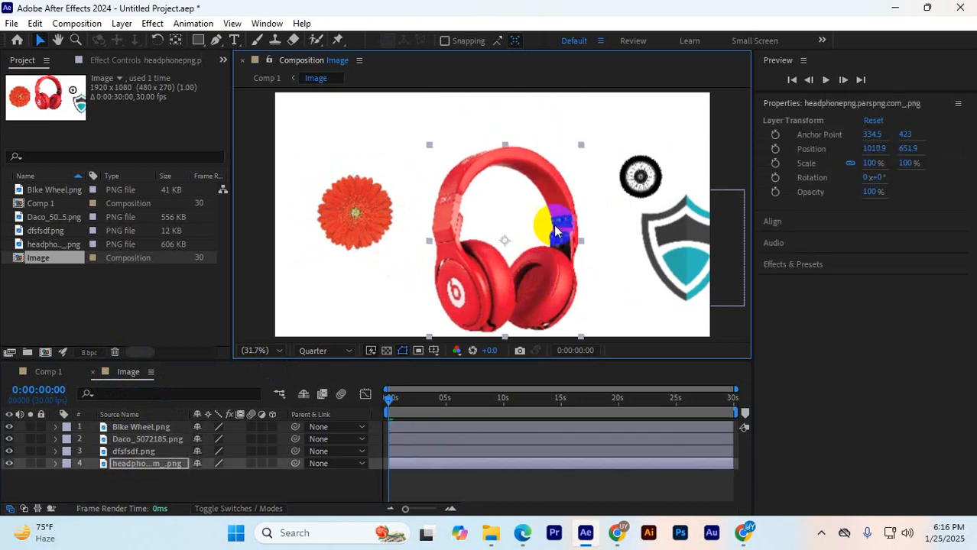
click(570, 181)
click(570, 181)
drag(583, 340, 544, 281)
- Move the shield fully inside the frame and scale it down, then shrink the headphones to about 57.5%
click(676, 244)
drag(676, 245, 611, 252)
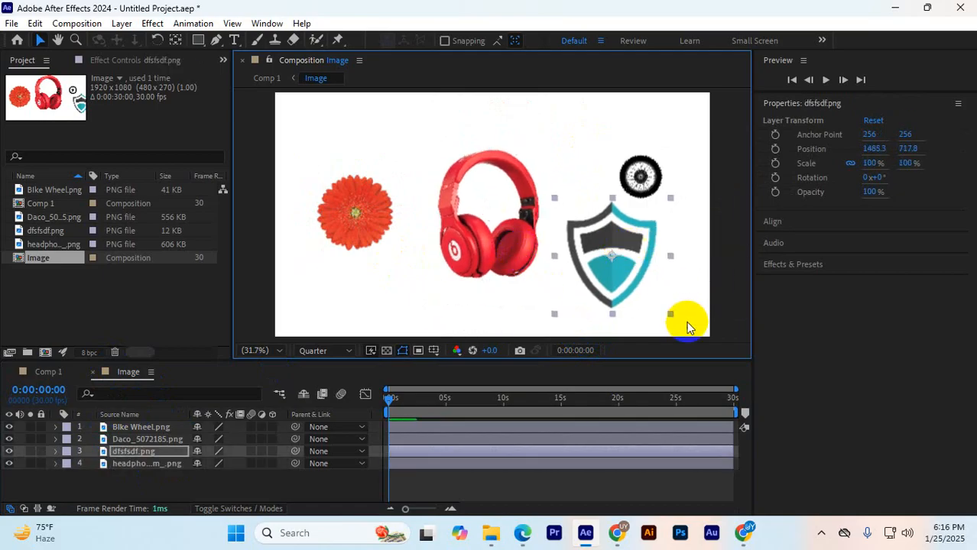
drag(671, 315, 660, 290)
click(506, 240)
drag(544, 290, 533, 271)
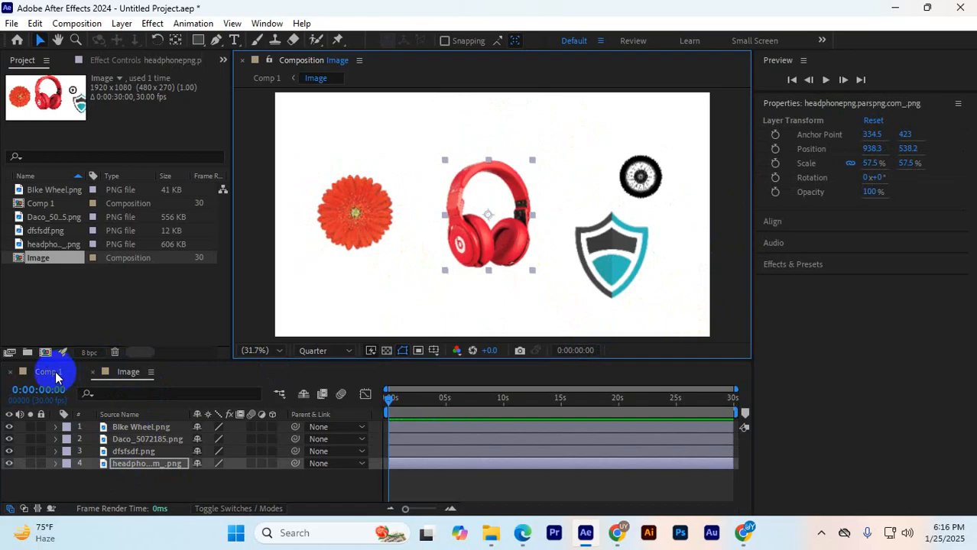
- Return to Comp 1 and delete the pre-composed Image layer after trying to move it as one unit
click(48, 373)
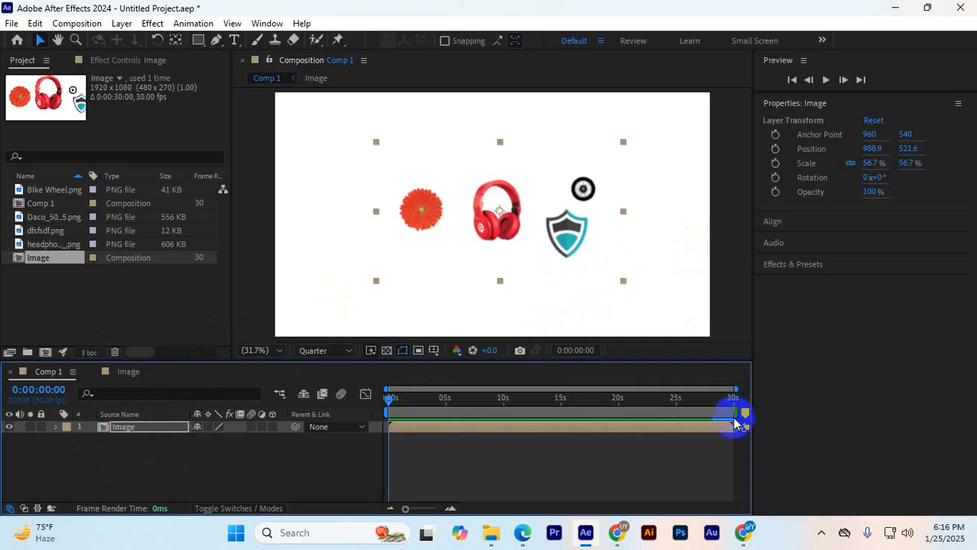
click(298, 400)
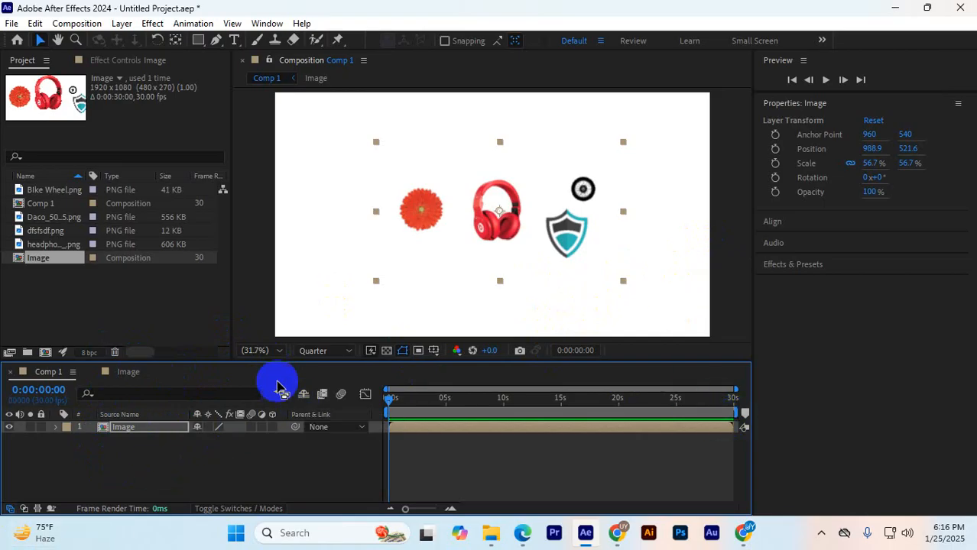
click(680, 253)
click(550, 230)
drag(488, 218, 500, 244)
click(667, 277)
drag(684, 292, 299, 148)
click(506, 205)
key(Delete)
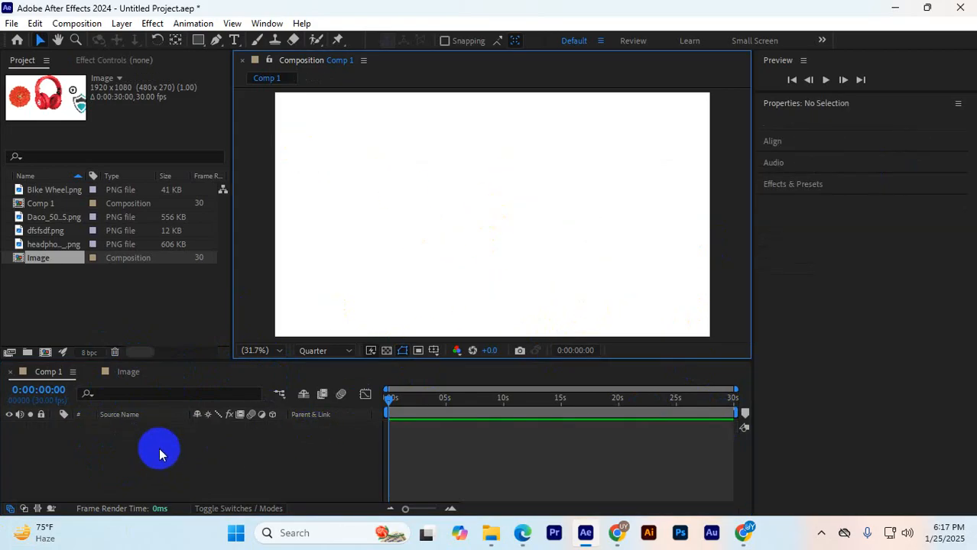
- Import the car_wheel_PNG23306 and Red-Lamborghini-Car PNGs from the Image folder and add both to Comp 1
key(ctrl+i)
scroll(602, 212, down, 5)
scroll(612, 221, up, 5)
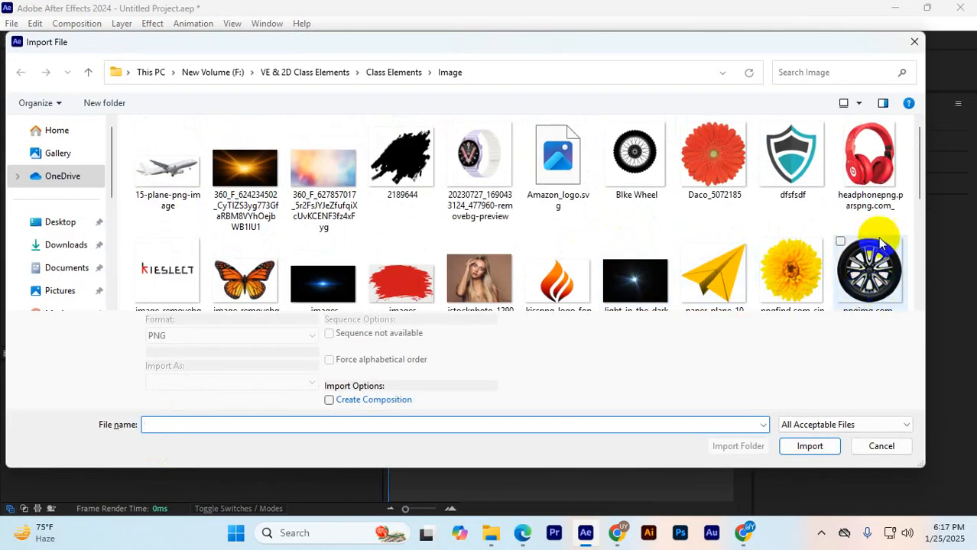
click(888, 298)
scroll(764, 267, down, 2)
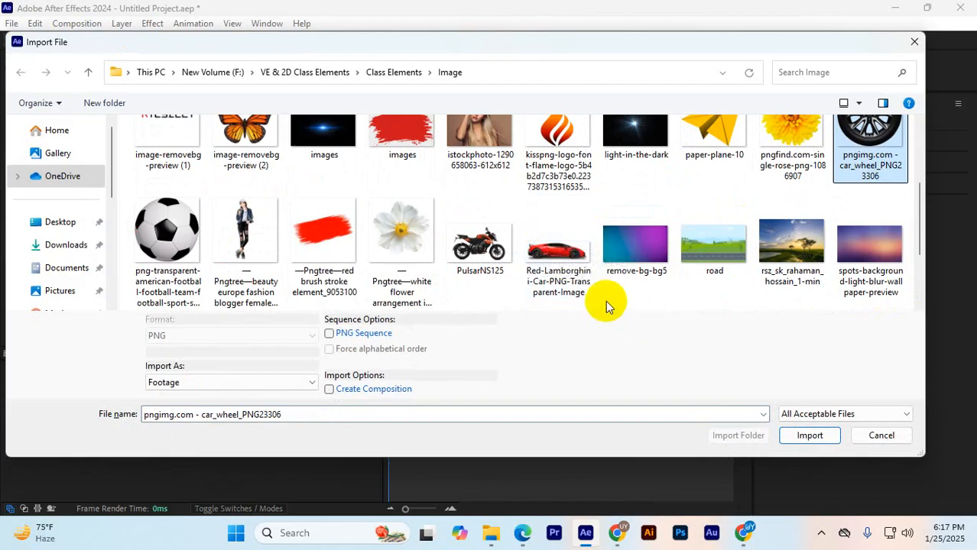
ctrl+click(572, 284)
click(809, 435)
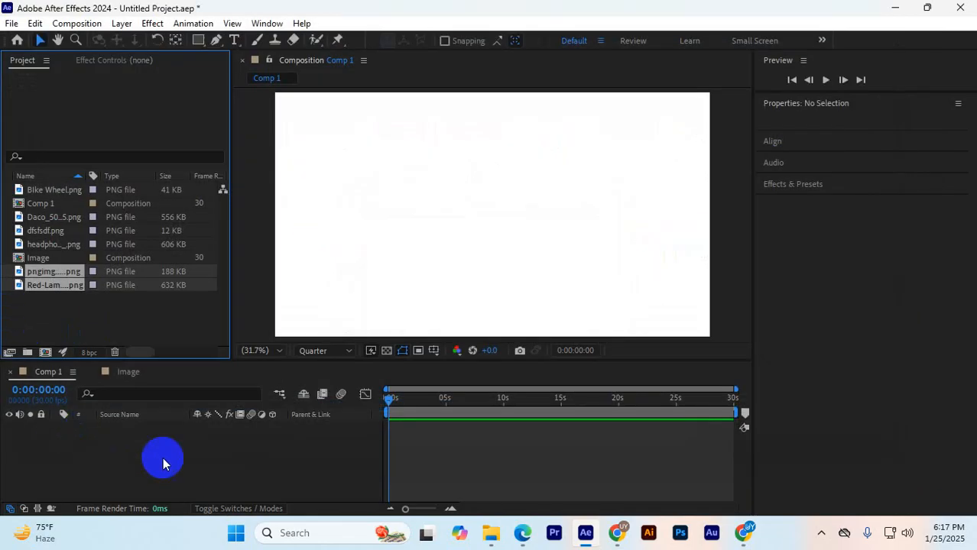
drag(44, 273, 161, 448)
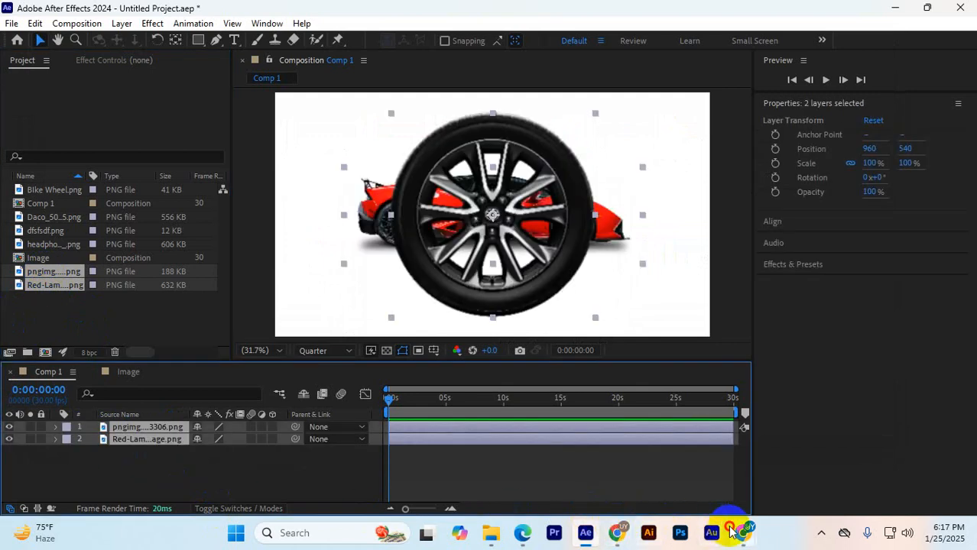
- Switch to Chrome, search Google for "car png" in a new tab and look through the car images
click(617, 533)
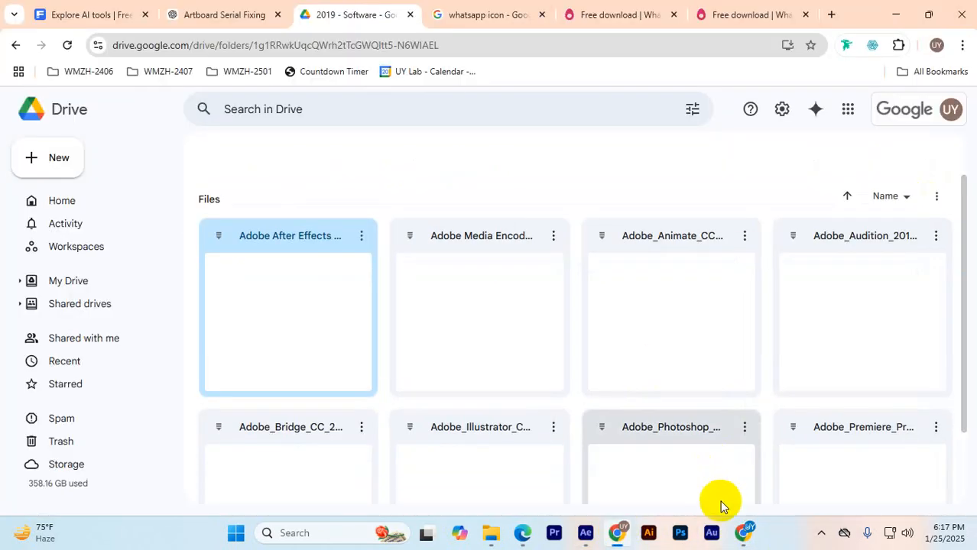
click(746, 531)
click(650, 471)
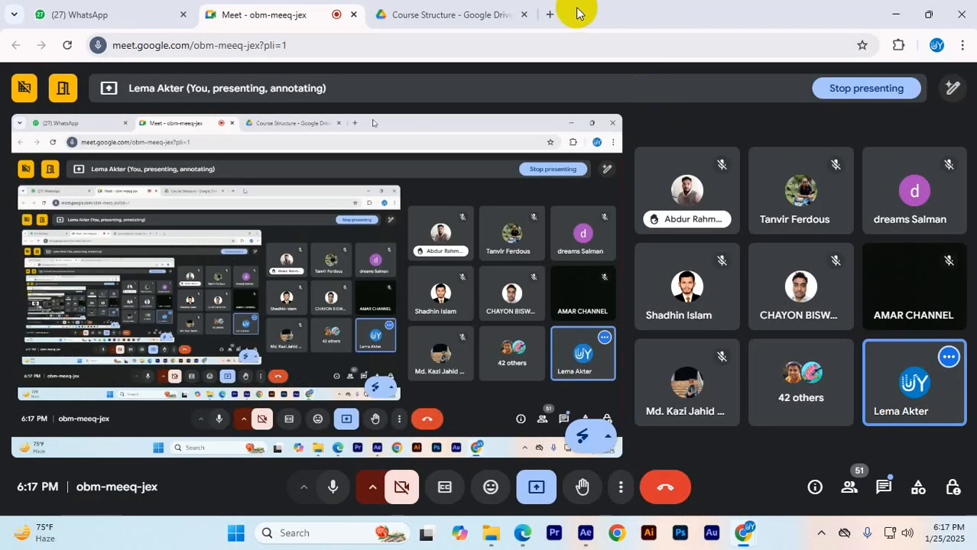
click(553, 14)
click(327, 46)
text(c)
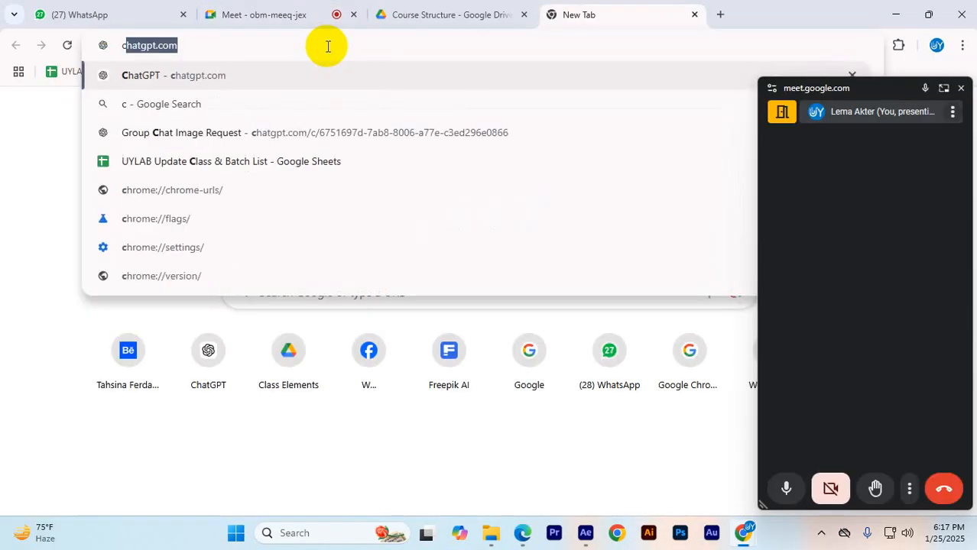
text(ar png)
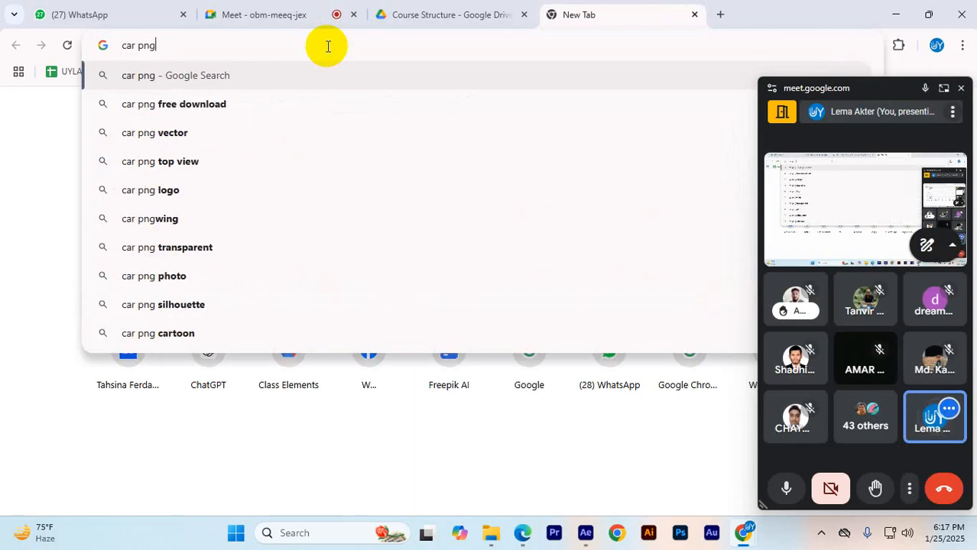
key(Return)
scroll(580, 374, down, 5)
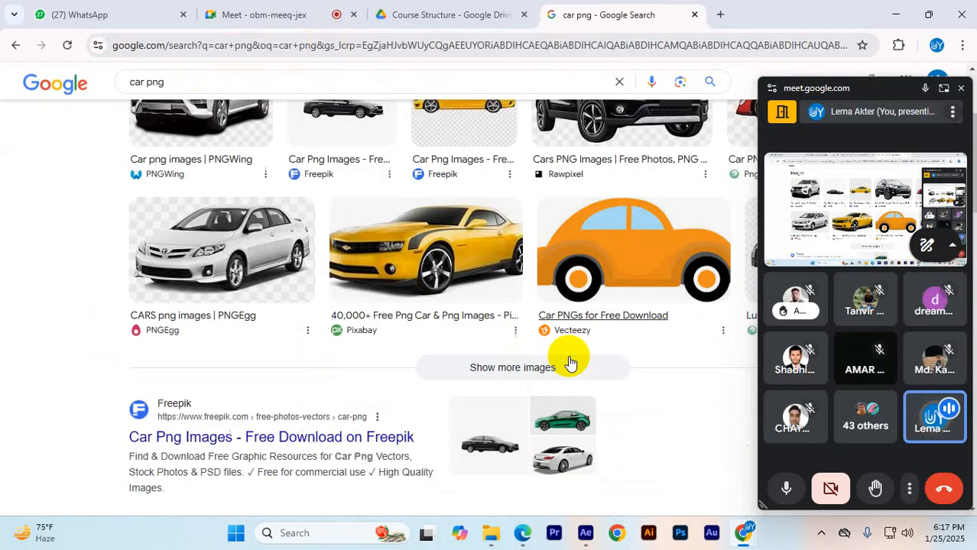
scroll(590, 380, up, 4)
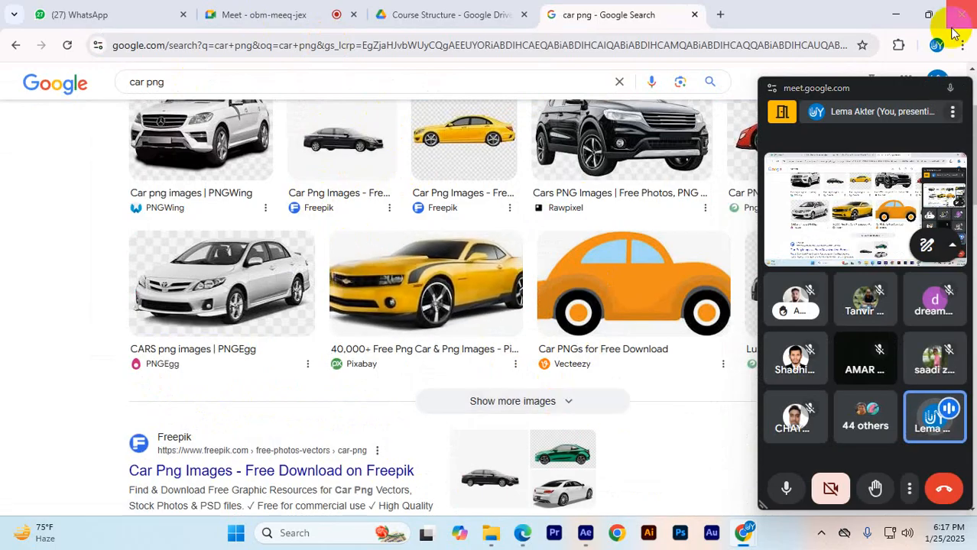
- Search Google for "remove bg" in a new tab and open the remove.bg website
scroll(707, 107, up, 2)
click(720, 14)
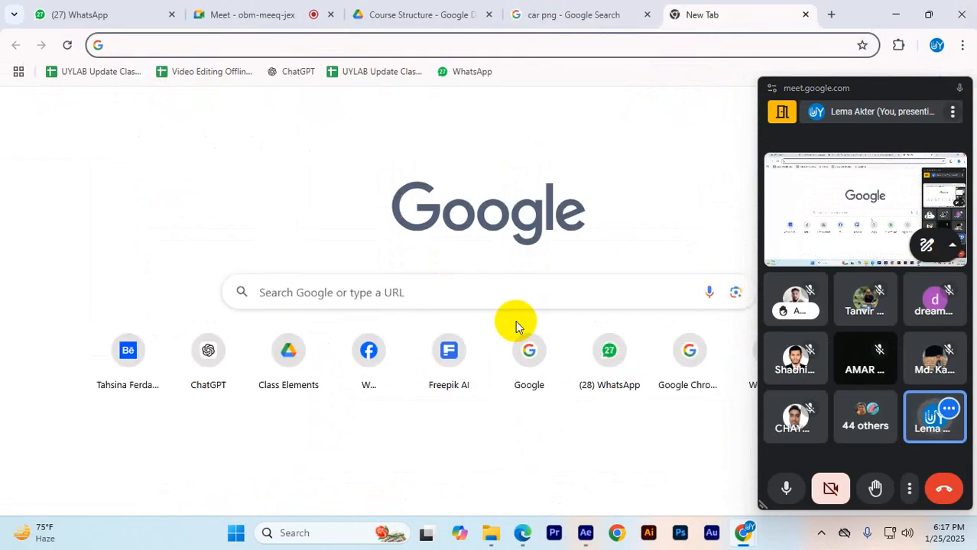
text(remove bg)
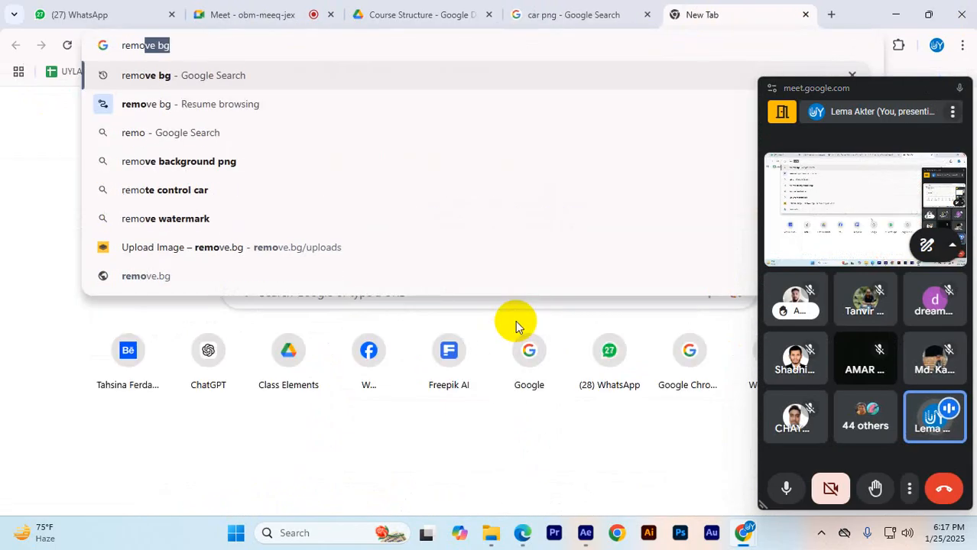
key(Return)
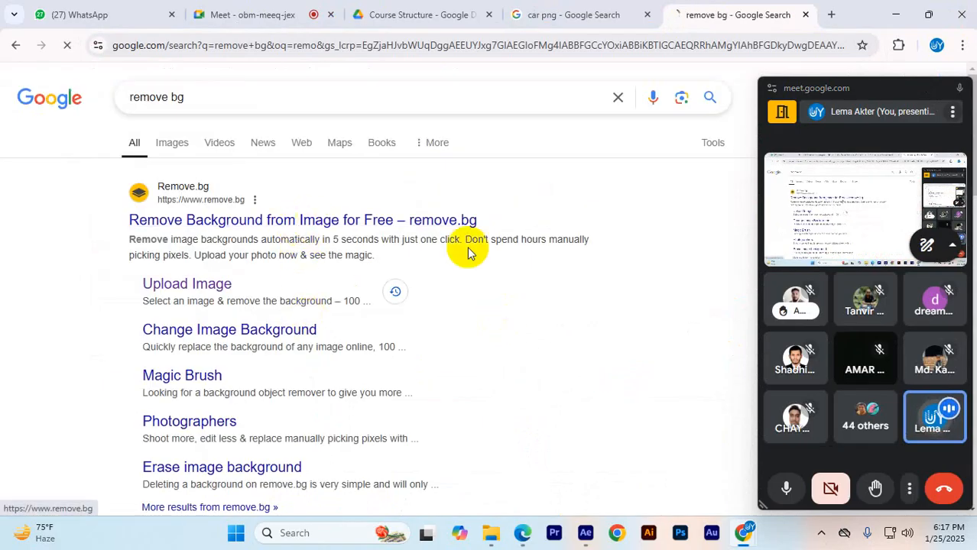
click(303, 220)
- Try to upload the black Freepik car from the car png results to remove.bg, and close the remove.bg tab
click(552, 14)
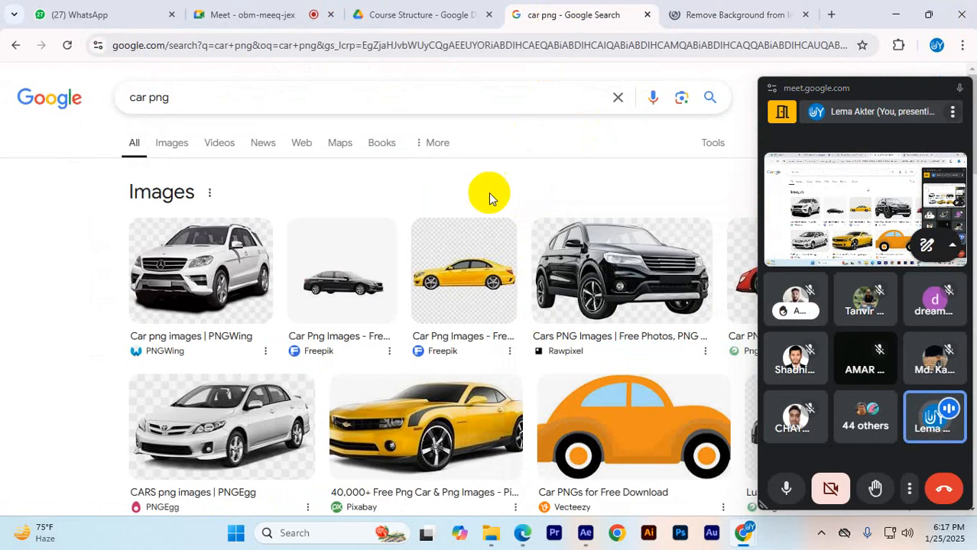
click(348, 315)
drag(860, 87, 50, 82)
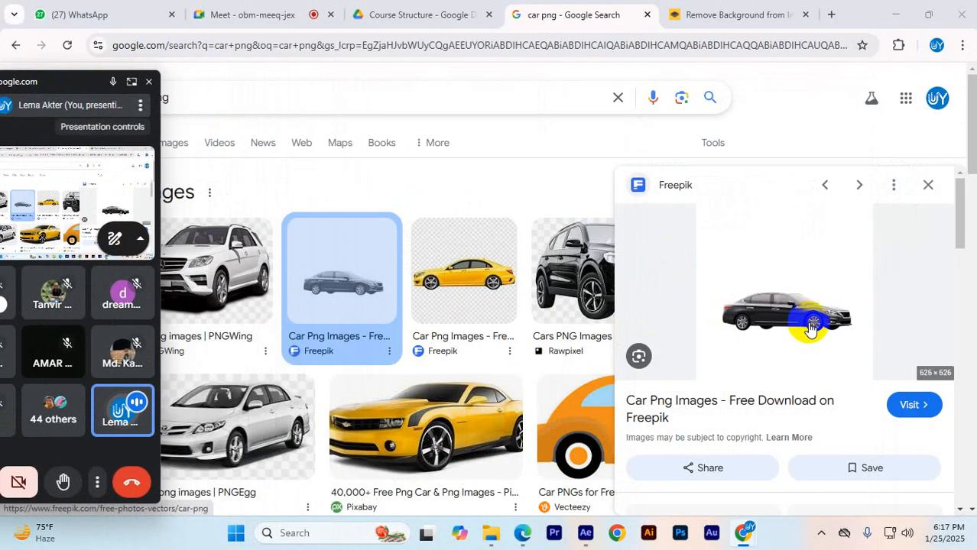
drag(811, 327, 634, 294)
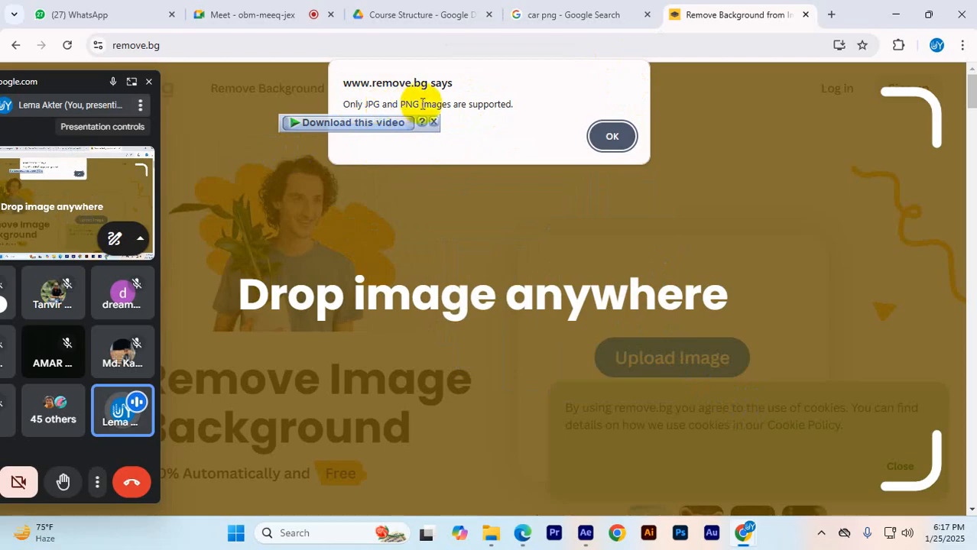
click(612, 138)
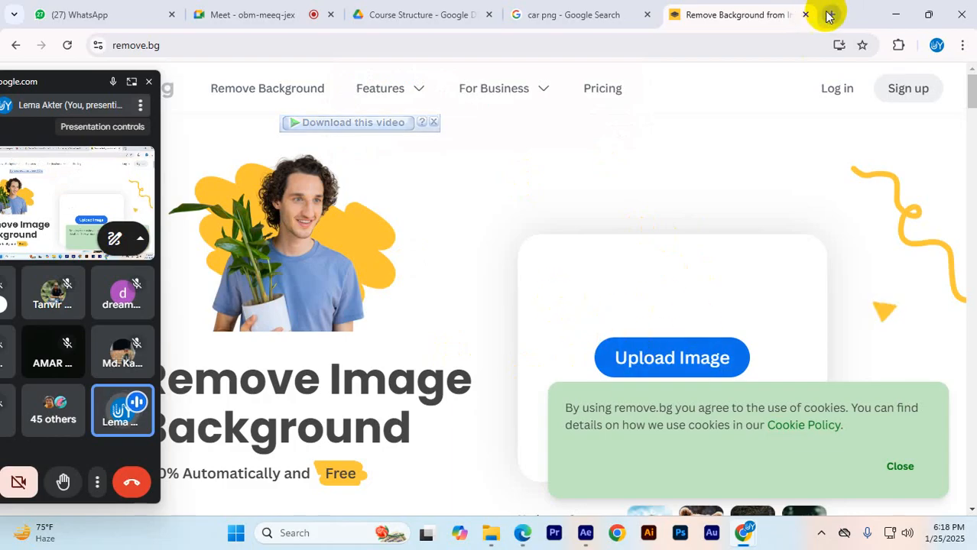
click(803, 14)
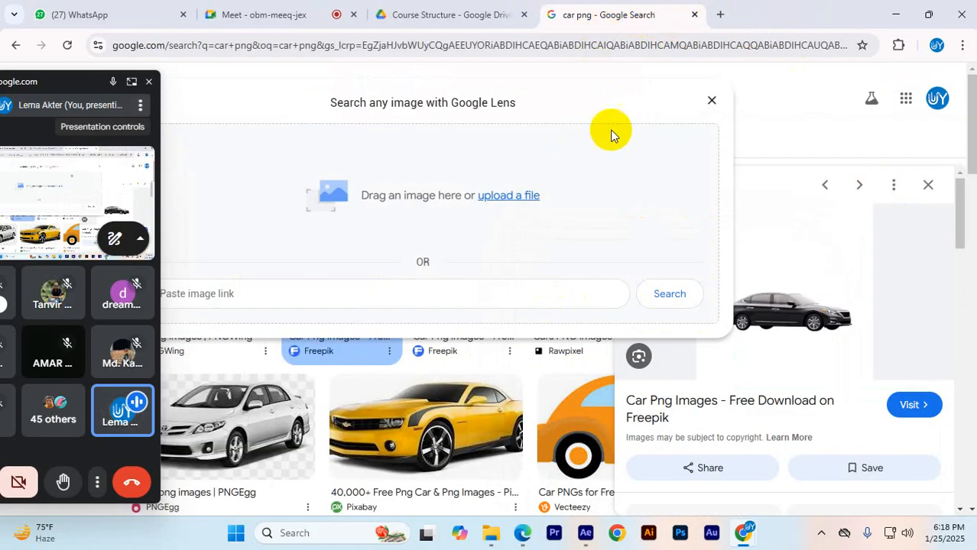
click(711, 100)
- Move the floating meeting window out of the way and search Google for "car wheel png"
drag(78, 88, 764, 539)
drag(199, 98, 69, 100)
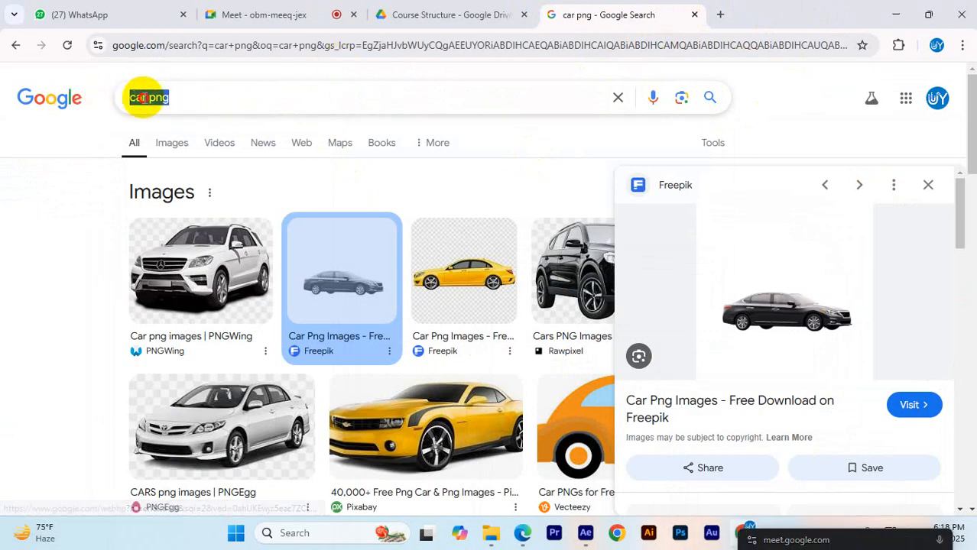
click(148, 98)
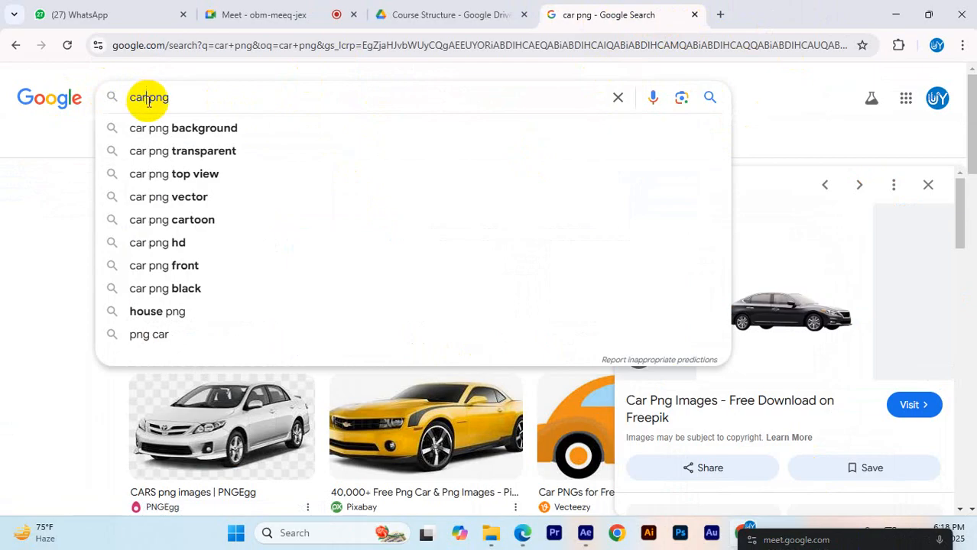
click(148, 97)
text(wheel)
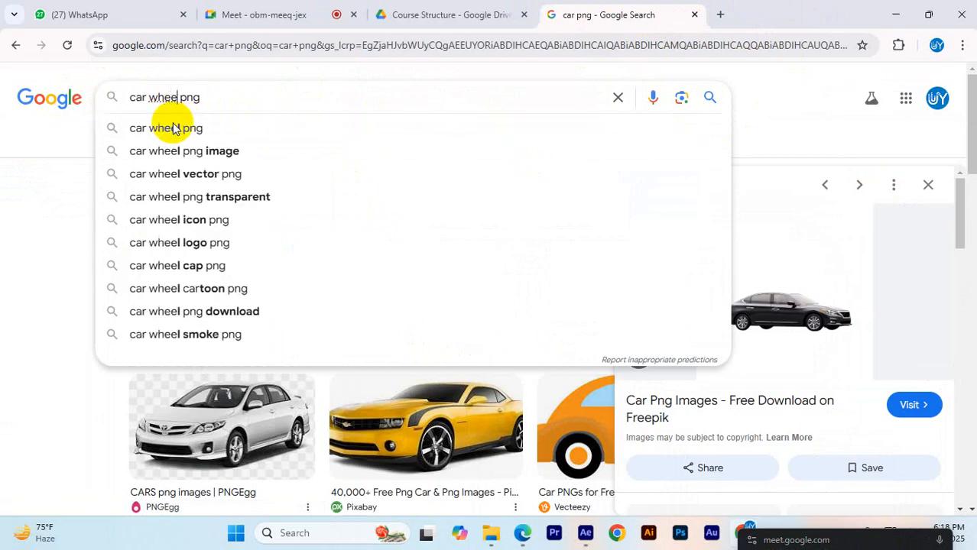
click(173, 129)
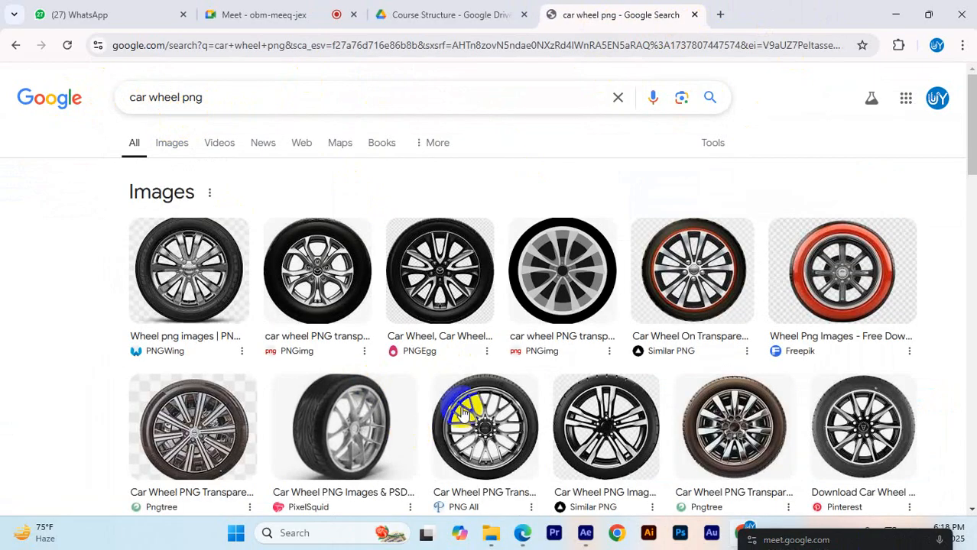
- Look through the car wheel images and preview the PNGWing wheel
scroll(673, 379, down, 4)
scroll(523, 306, up, 4)
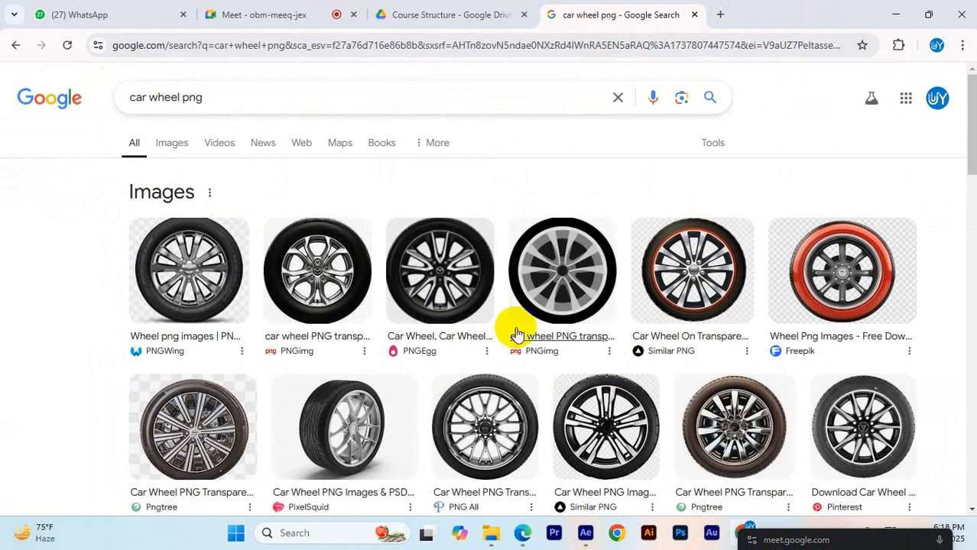
scroll(854, 363, down, 2)
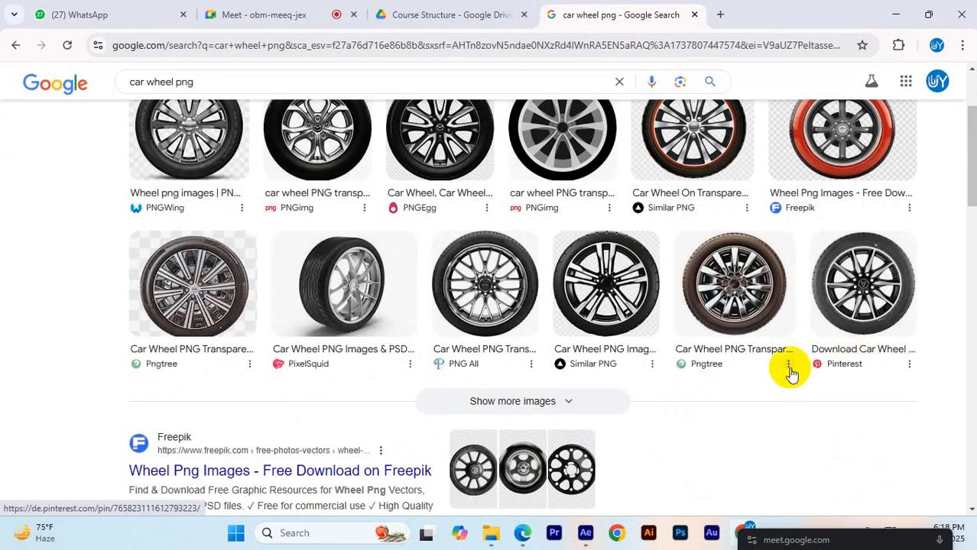
scroll(484, 492, up, 2)
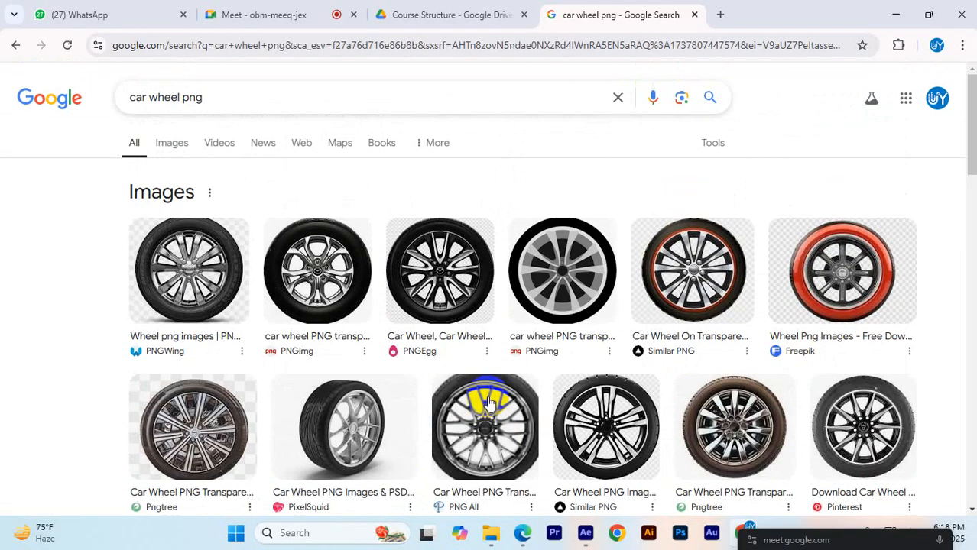
scroll(489, 402, down, 1)
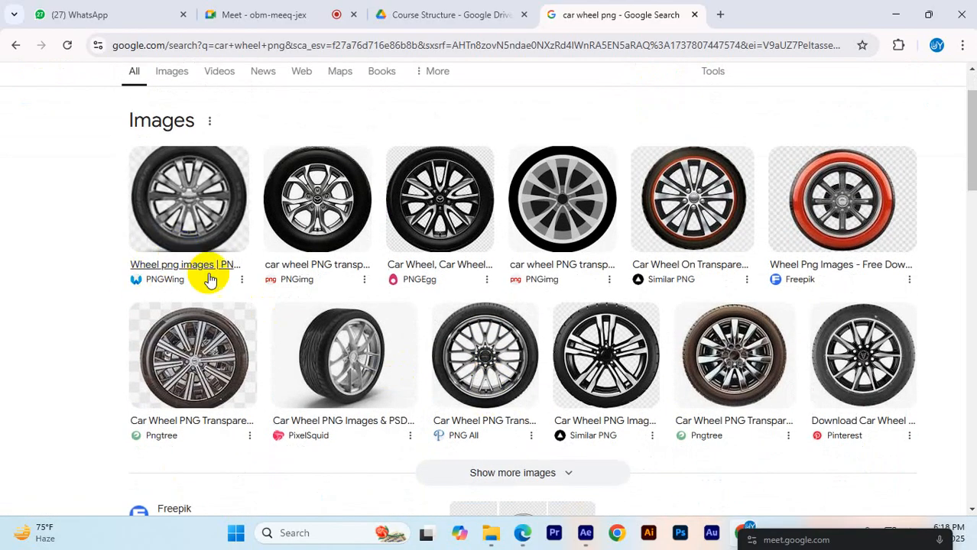
click(196, 216)
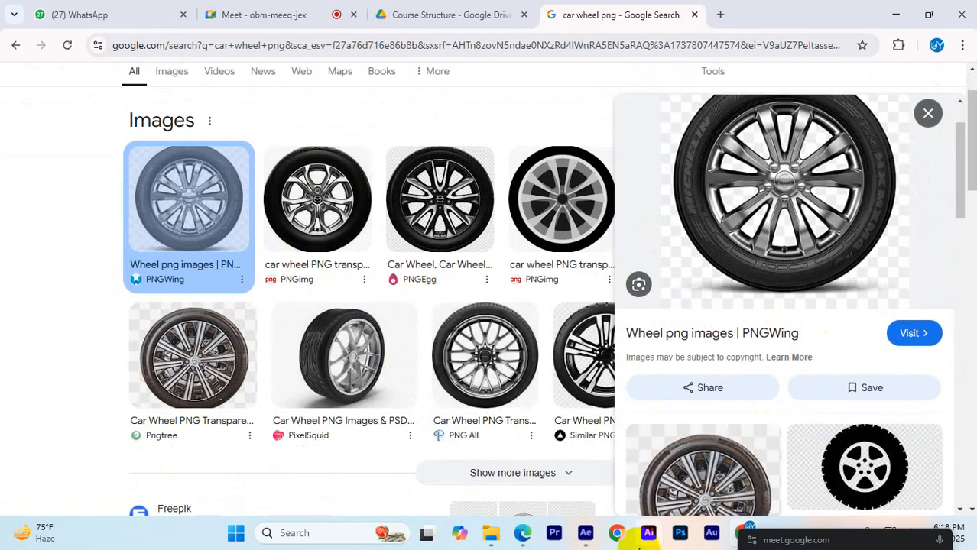
- Switch to After Effects, shift the car and wheel layers together slightly down and right, and select only the wheel
click(587, 533)
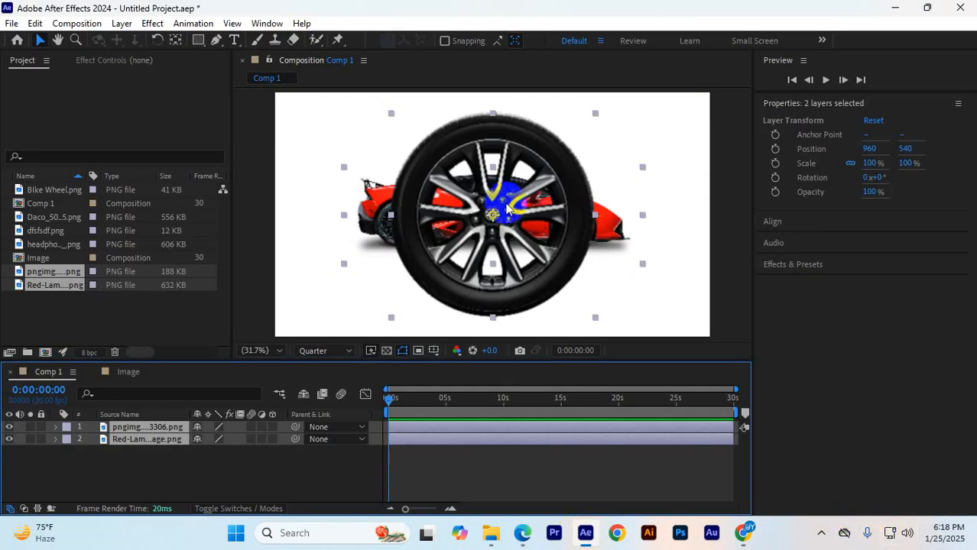
drag(543, 230, 562, 233)
click(687, 233)
click(595, 222)
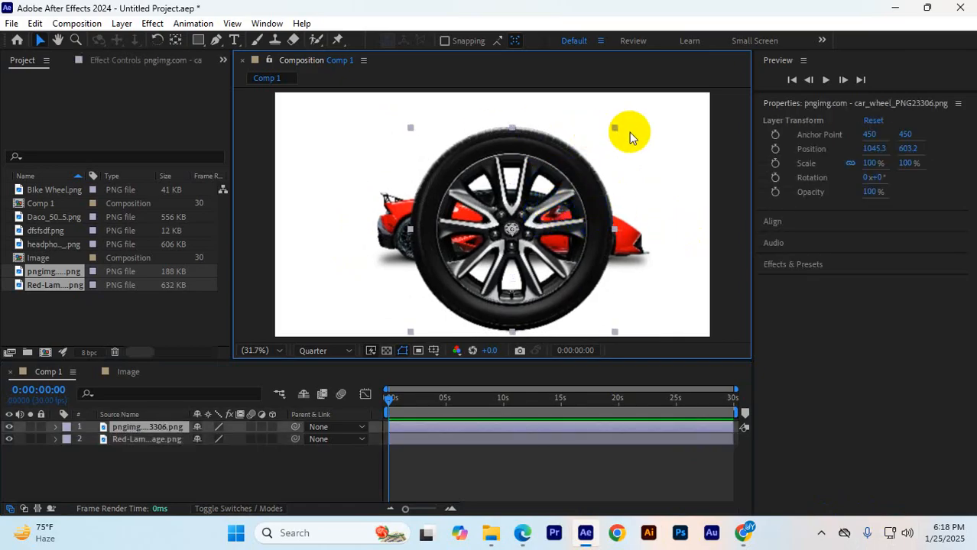
- Scale the wheel layer down to about 20.7% and place it beside the car's rear wheel
click(615, 128)
click(582, 155)
drag(614, 332, 453, 265)
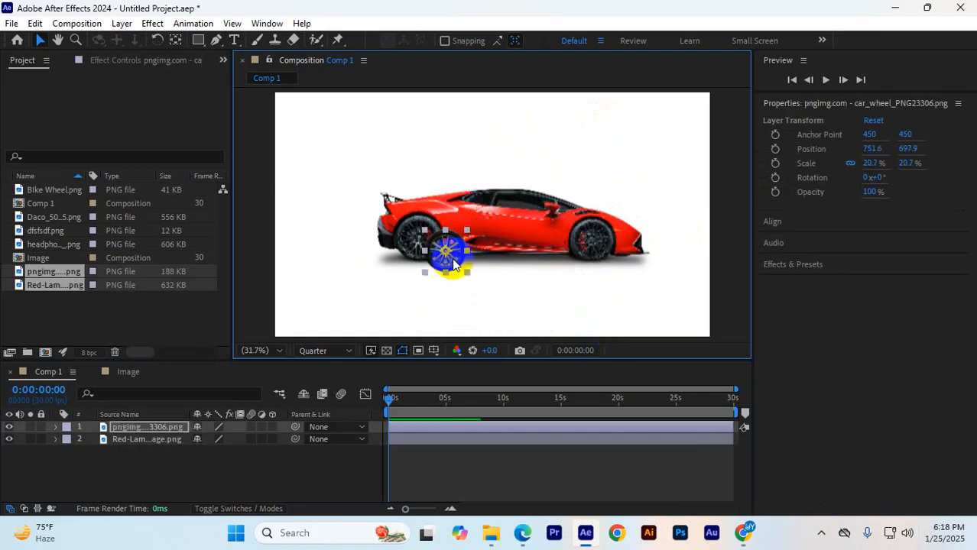
scroll(453, 264, up, 1)
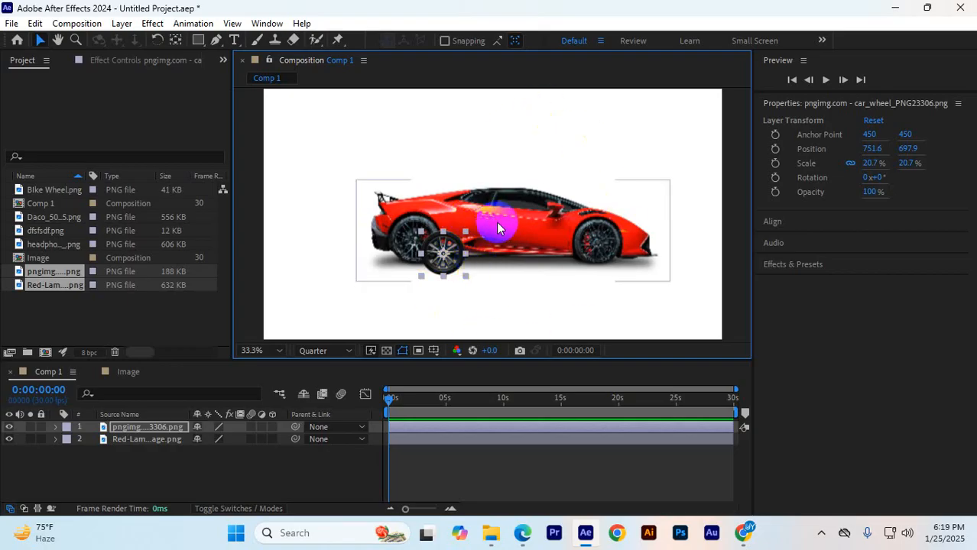
drag(444, 253, 425, 269)
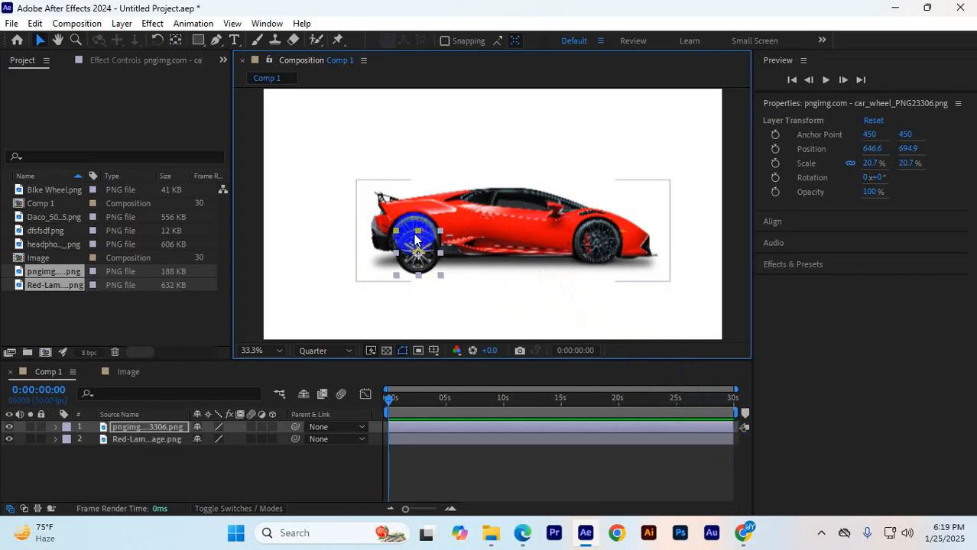
- Switch to Chrome and check the Google Meet call
click(742, 533)
click(616, 468)
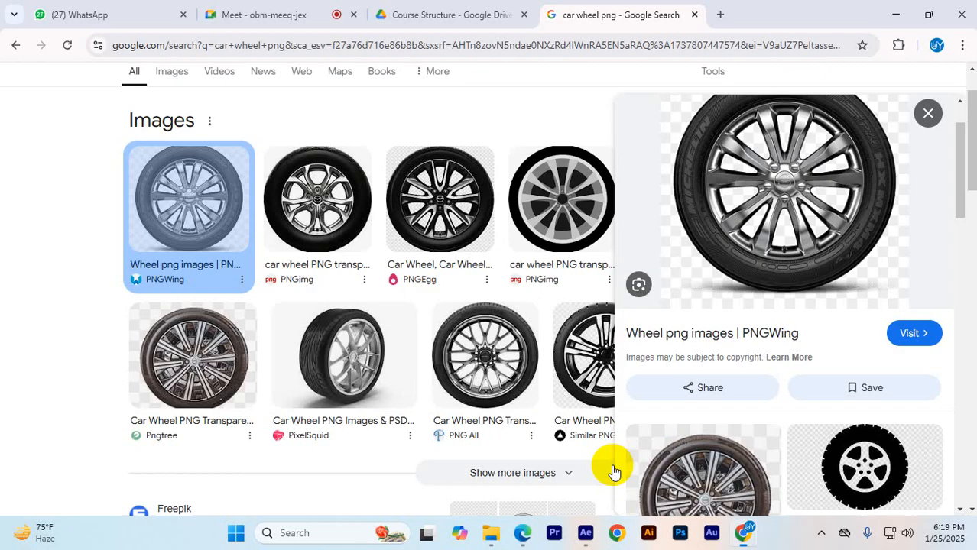
click(405, 16)
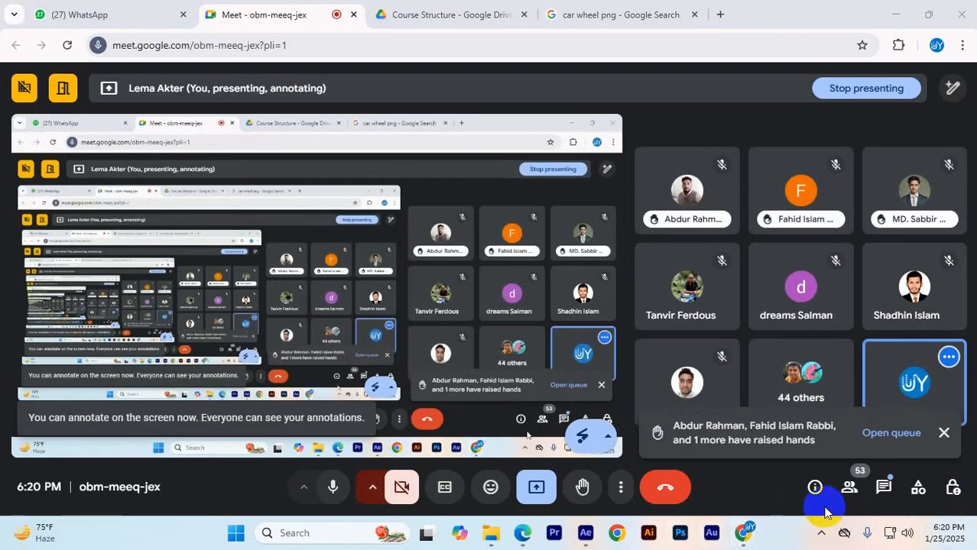
- Return to After Effects, reposition the Lamborghini layer at about 750, 555 and scale it down proportionally
click(586, 533)
click(545, 243)
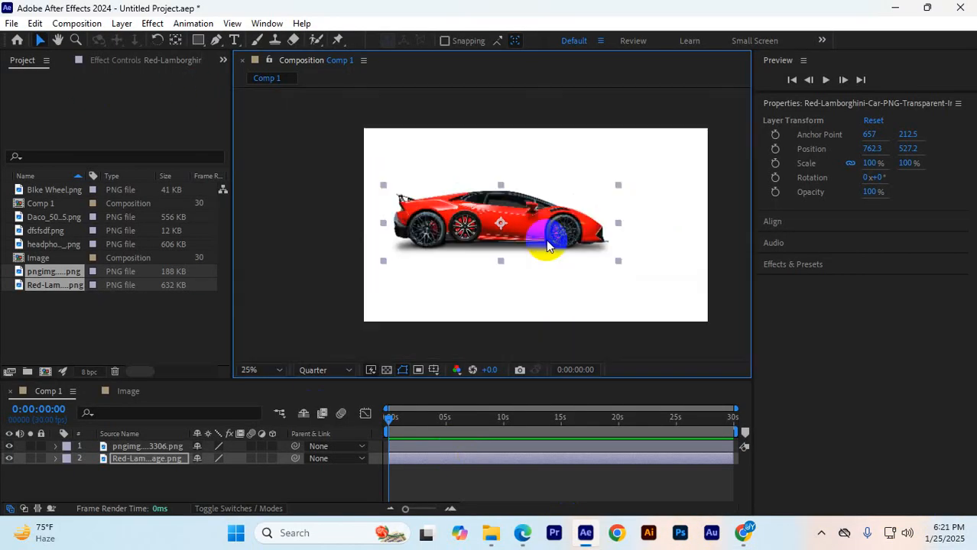
drag(635, 225, 655, 185)
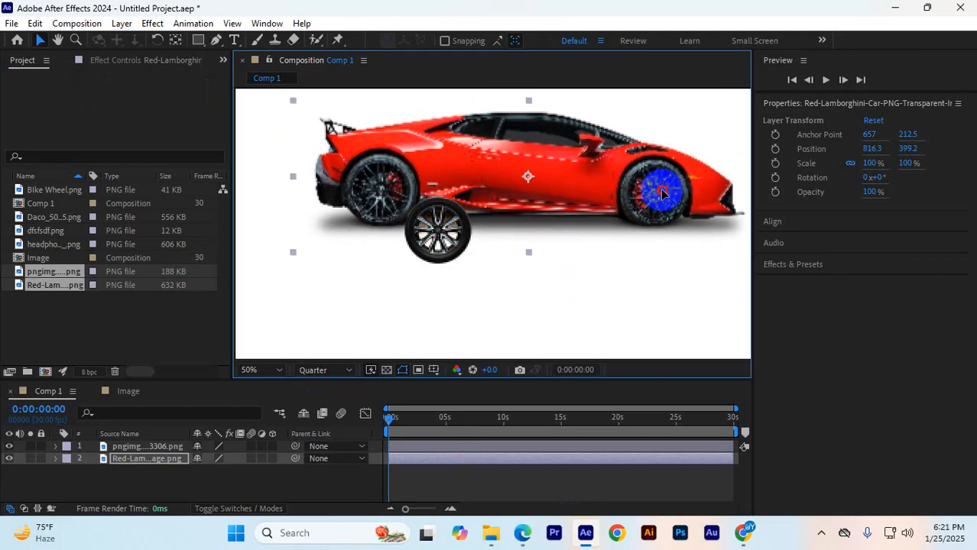
drag(449, 245, 423, 305)
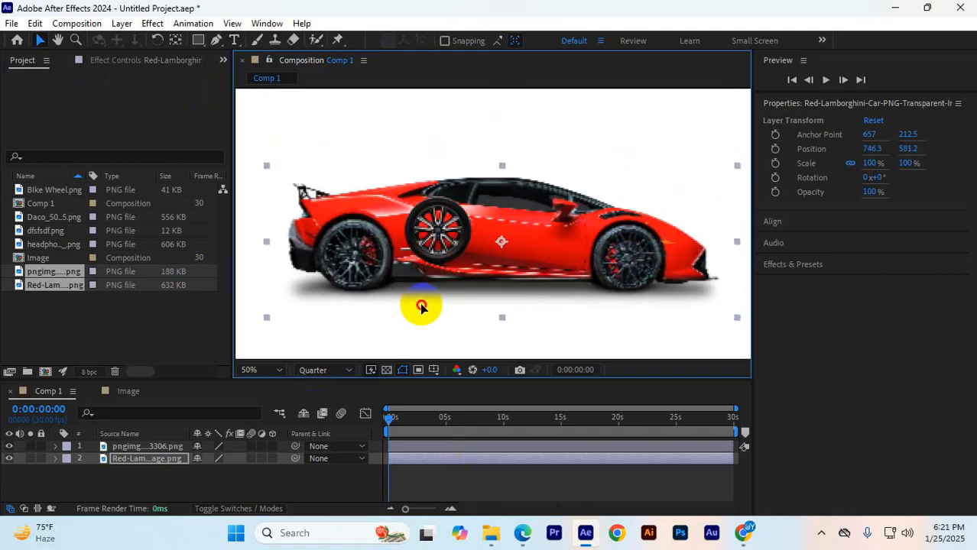
drag(562, 253, 571, 246)
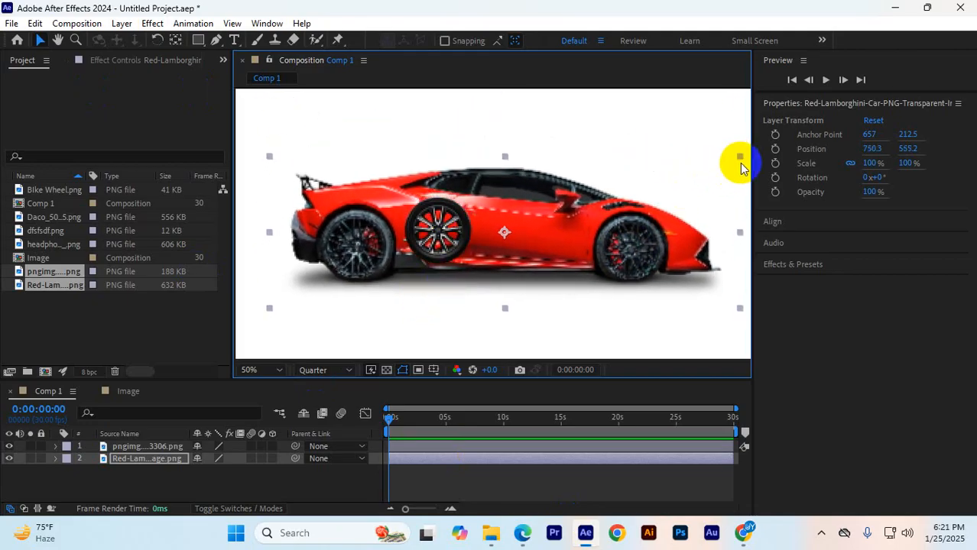
drag(740, 161, 676, 178)
- Move the wheel layer away from the car to about 947.6, 1006.9 near the composition's lower edge
scroll(526, 279, down, 2)
scroll(526, 280, up, 2)
drag(428, 233, 444, 180)
click(428, 268)
drag(428, 260, 767, 459)
drag(608, 486, 378, 344)
click(520, 370)
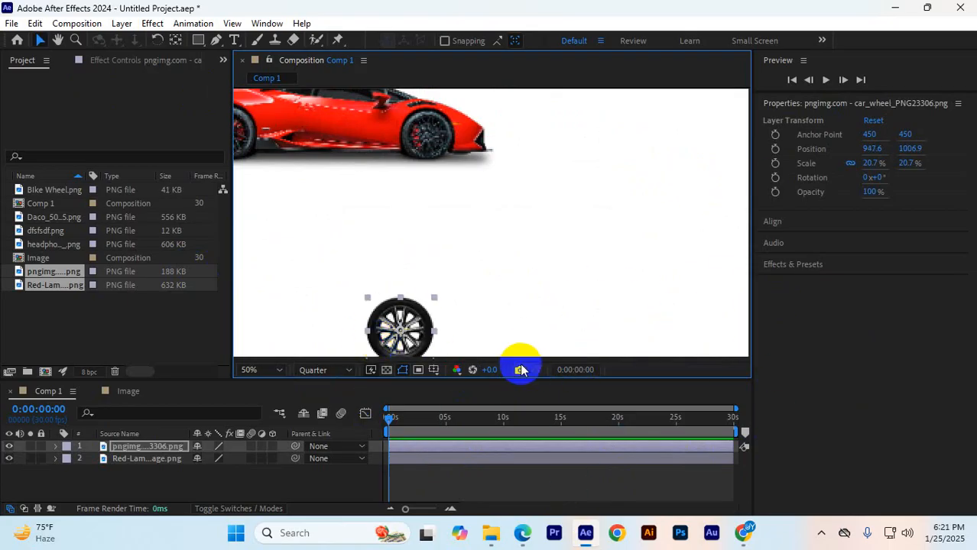
- Bring the wheel layer back just below the car's rear wheel, at about 513.6, 566.9
key(h)
drag(459, 191, 628, 255)
drag(626, 296, 626, 243)
key(v)
drag(569, 338, 411, 171)
key(h)
drag(511, 172, 539, 283)
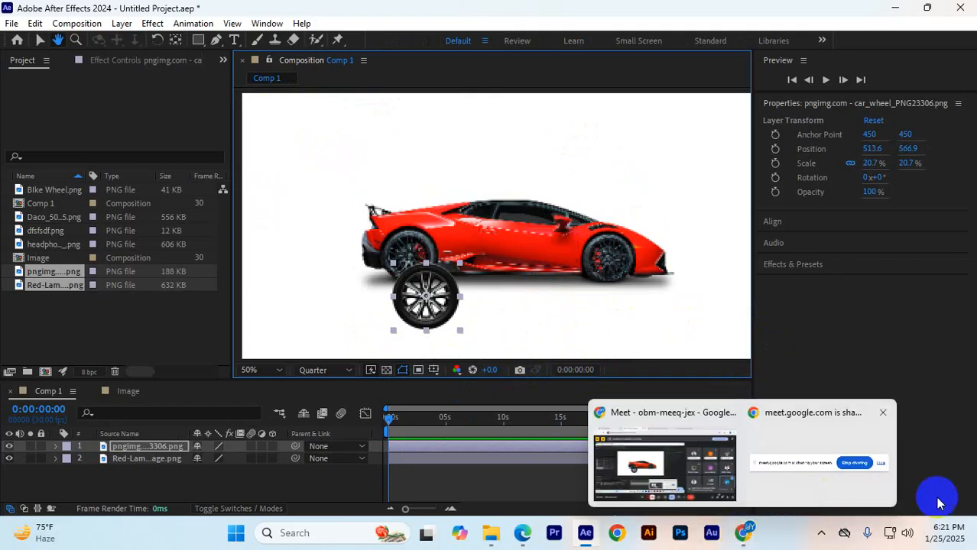
- Check the Google Meet call, then return to After Effects and fit the wheel over the car's rear wheel at about 19.4% scale
click(747, 532)
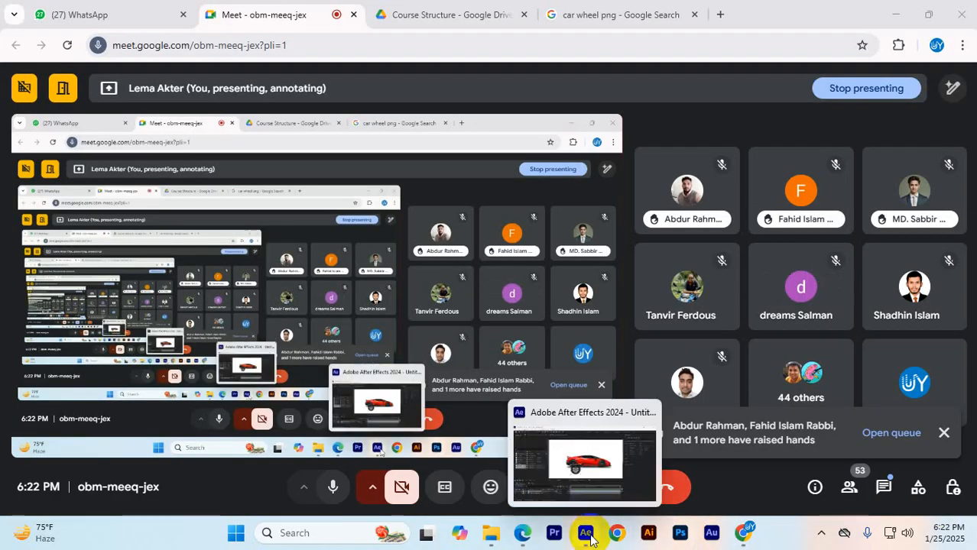
click(589, 540)
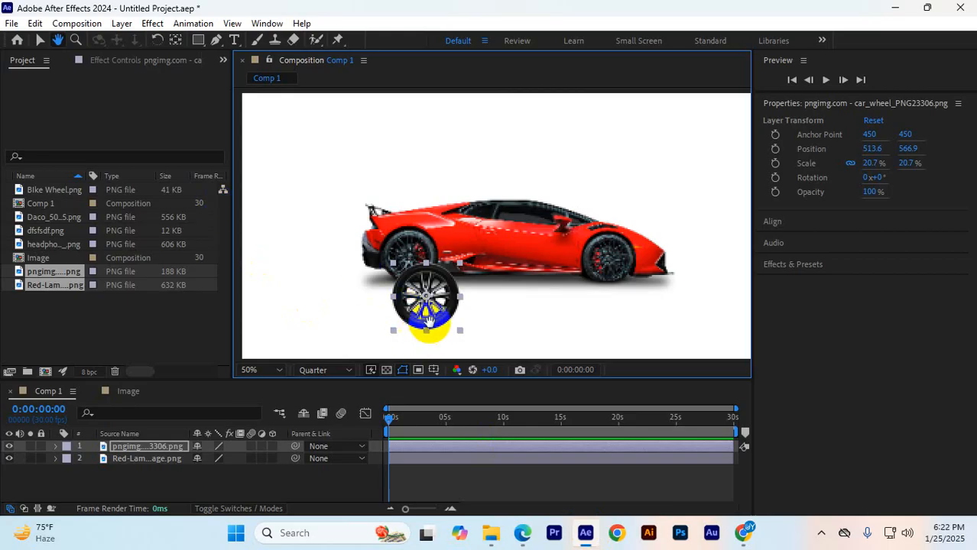
drag(428, 331, 419, 275)
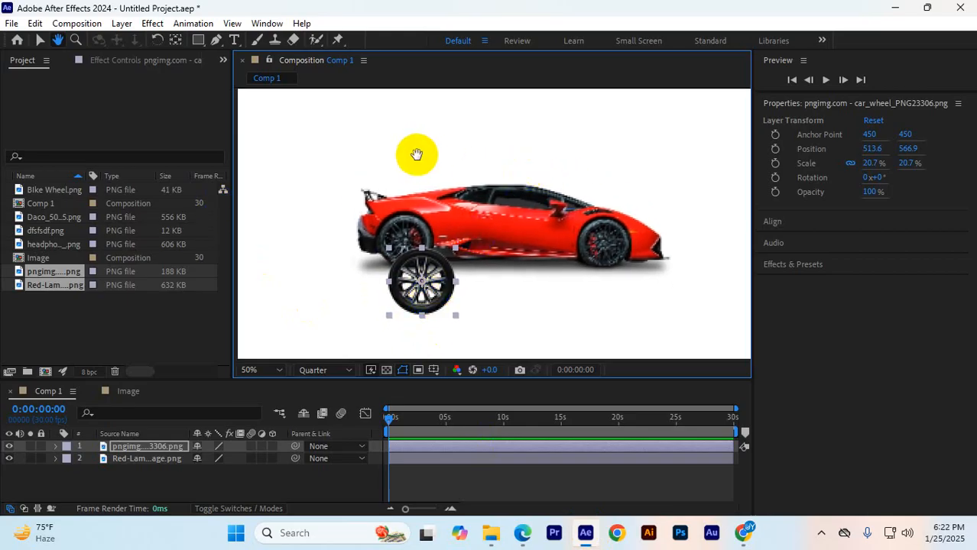
key(v)
click(509, 145)
drag(422, 291, 406, 231)
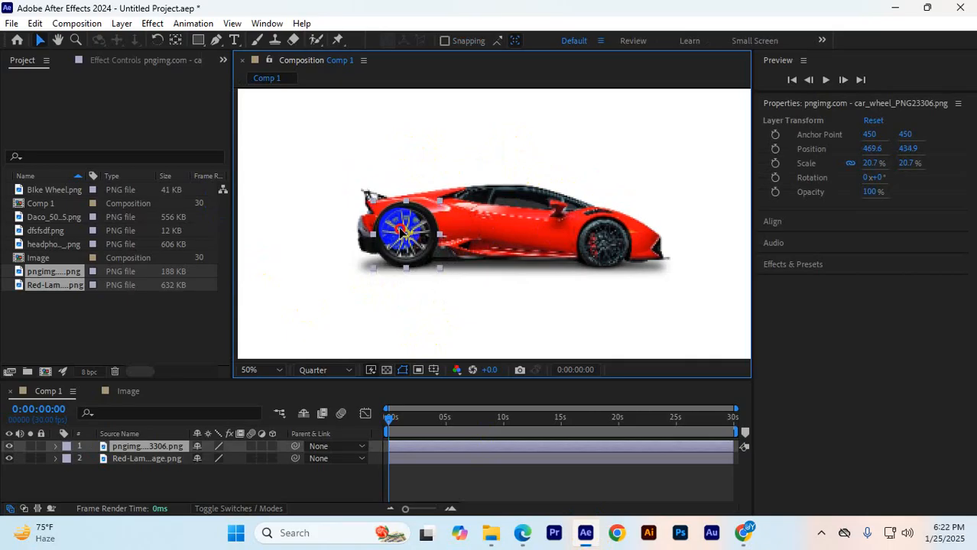
drag(443, 201, 436, 243)
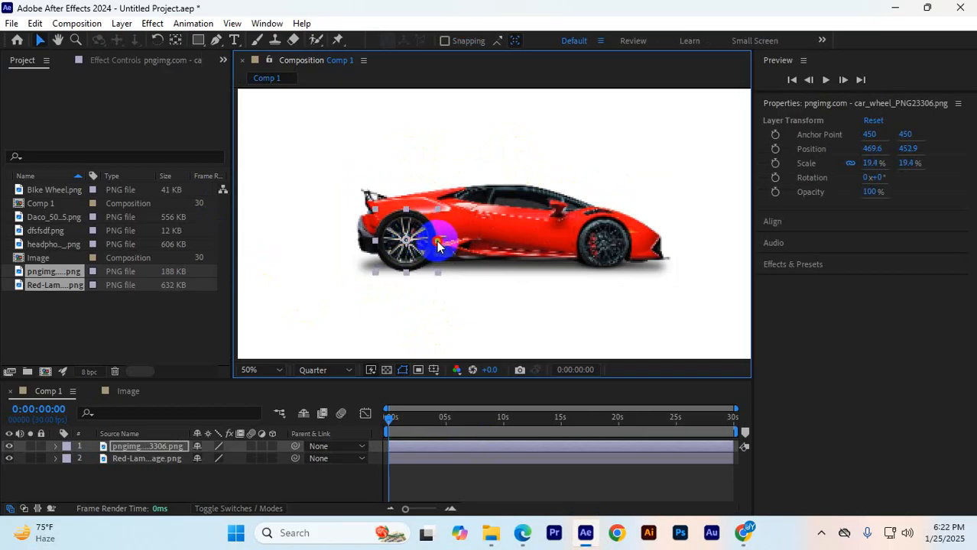
- Nudge the wheel layer into alignment over the car's rear wheel, at about 467.6, 458.9
click(550, 316)
click(406, 242)
mouse_move(451, 380)
mouse_down()
mouse_move(443, 421)
mouse_move(444, 374)
mouse_up()
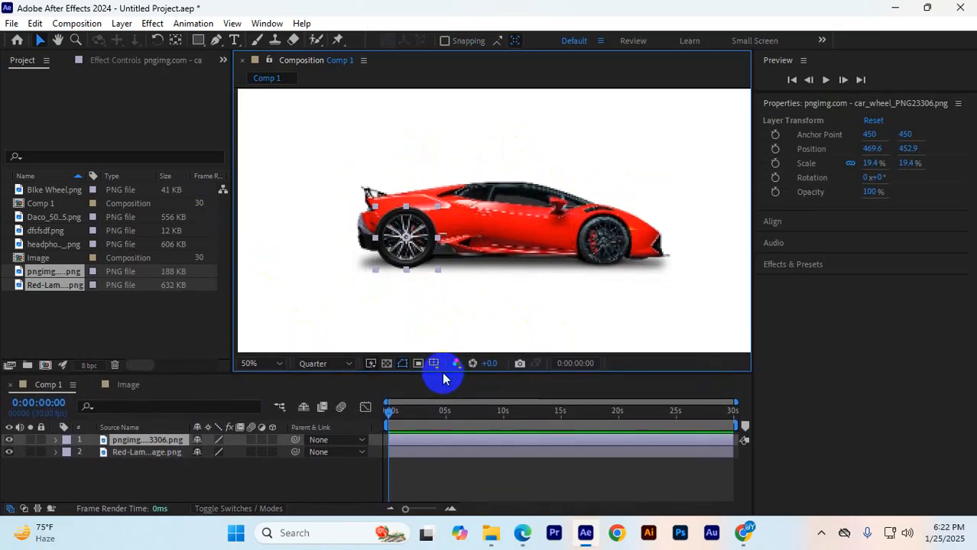
drag(419, 237, 417, 241)
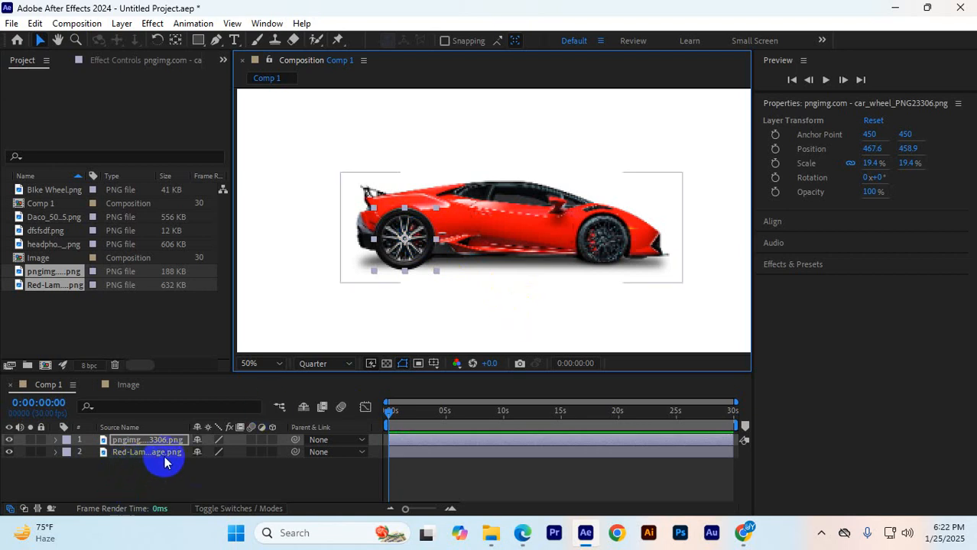
- Expand the wheel layer's transform properties in the timeline and select its Rotation property
click(55, 440)
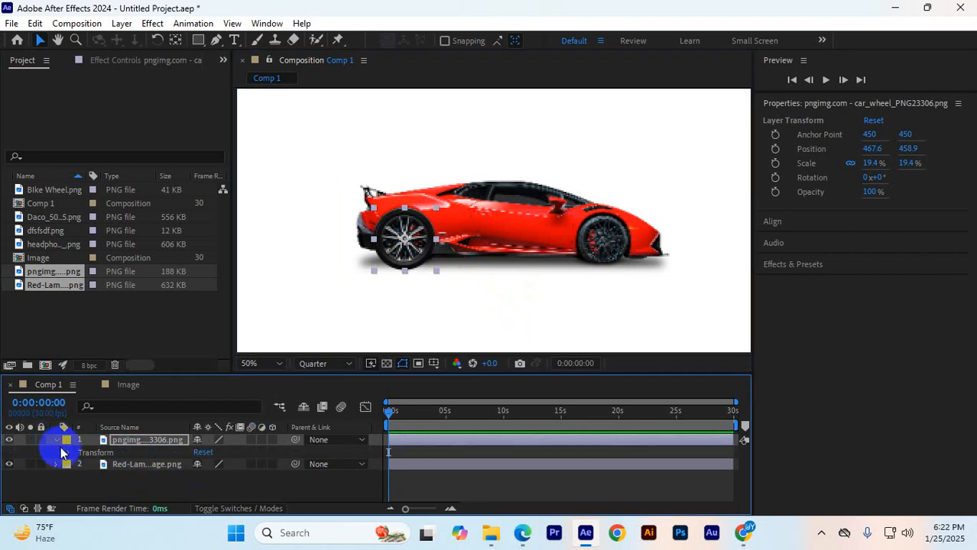
click(55, 441)
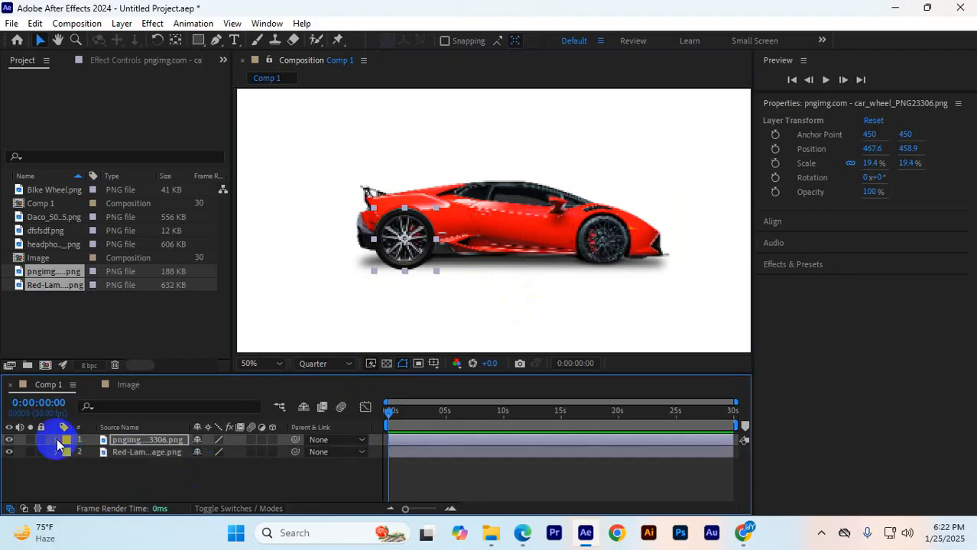
click(57, 441)
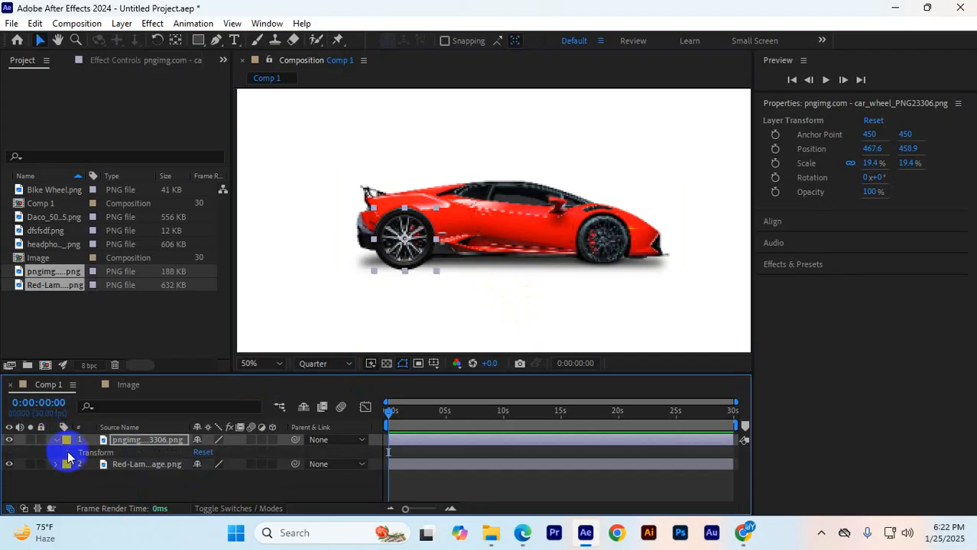
click(69, 453)
scroll(145, 464, down, 2)
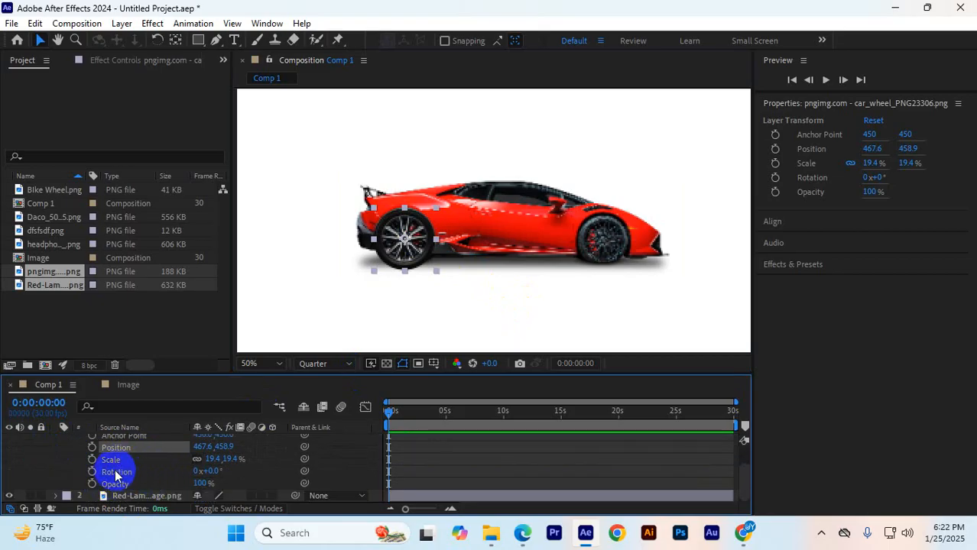
click(122, 473)
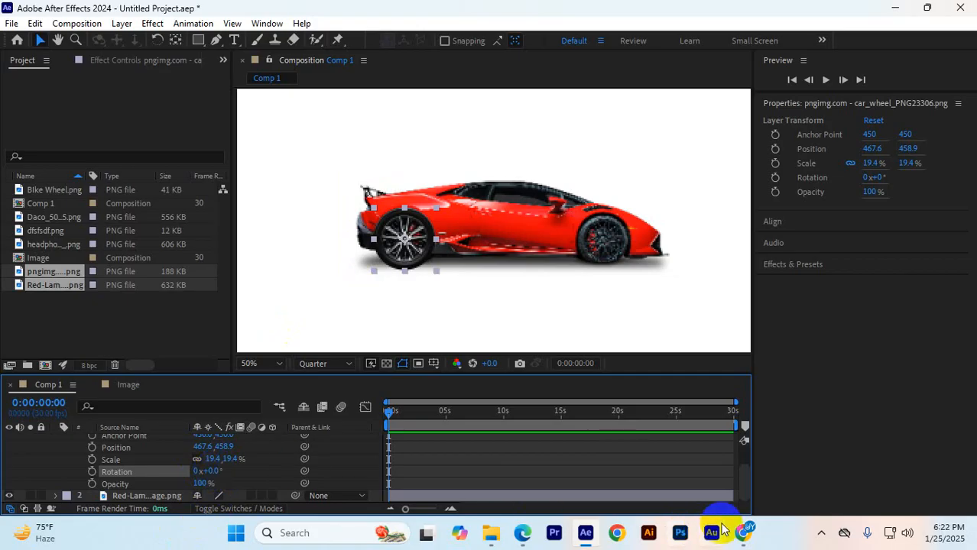
- Check the in-call messages in the Google Meet call, then return to the wheel's transform properties in After Effects
mouse_move(745, 527)
click(725, 494)
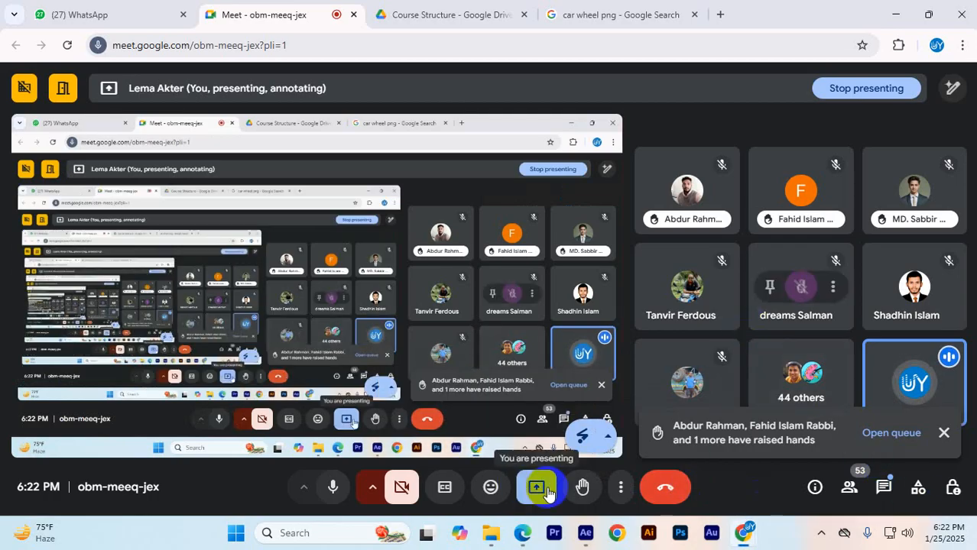
click(585, 494)
click(883, 489)
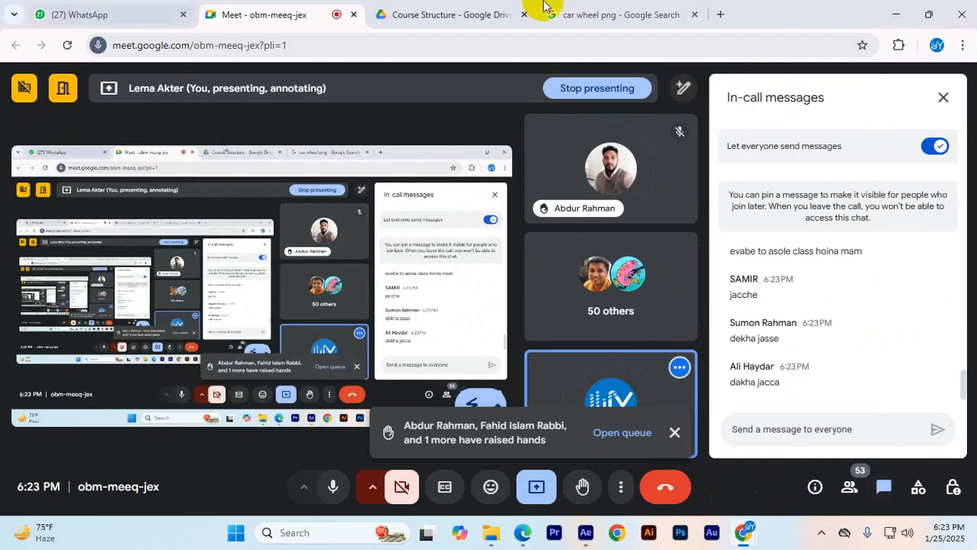
click(954, 97)
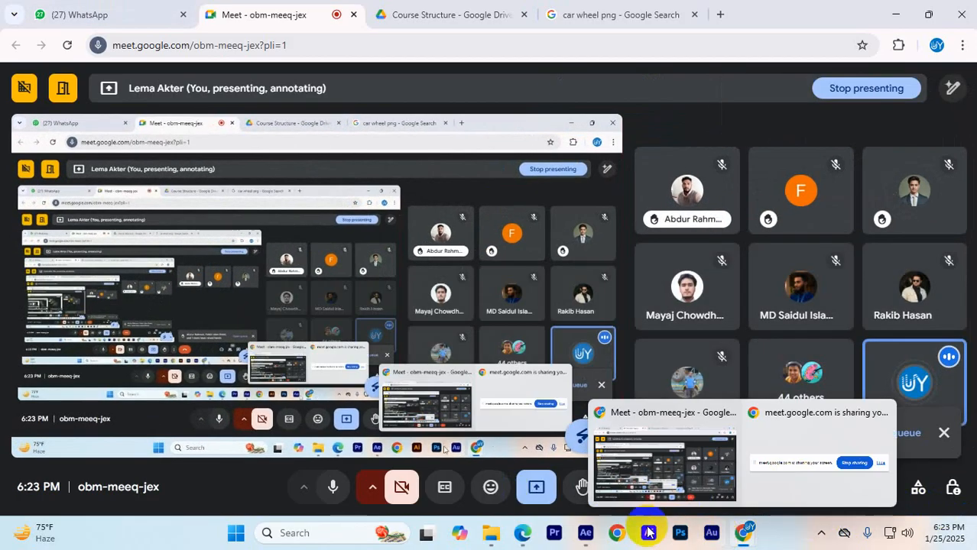
click(586, 534)
scroll(380, 263, up, 2)
scroll(382, 262, down, 2)
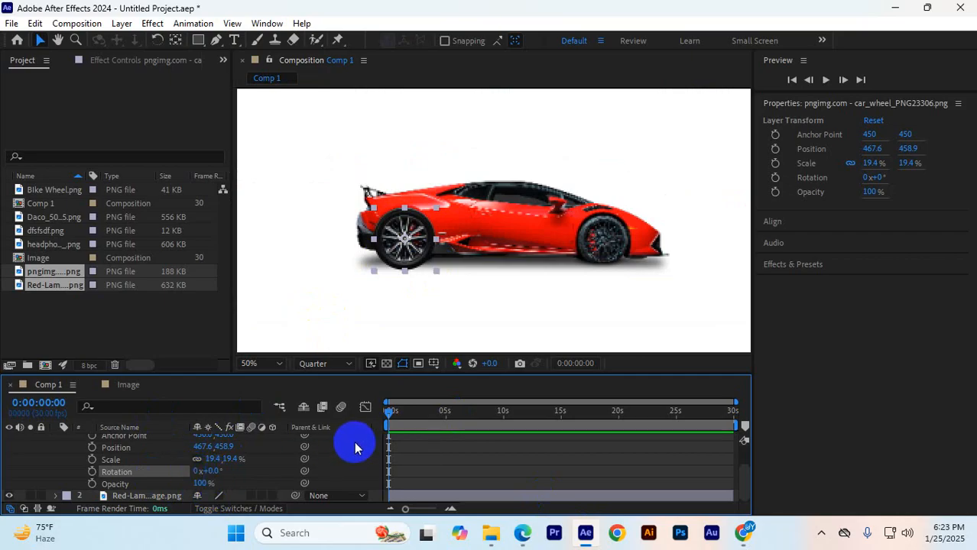
- Add a Rotation keyframe to the wheel layer at 0:00:00:00 and move the current time to 0:00:04:29
click(92, 473)
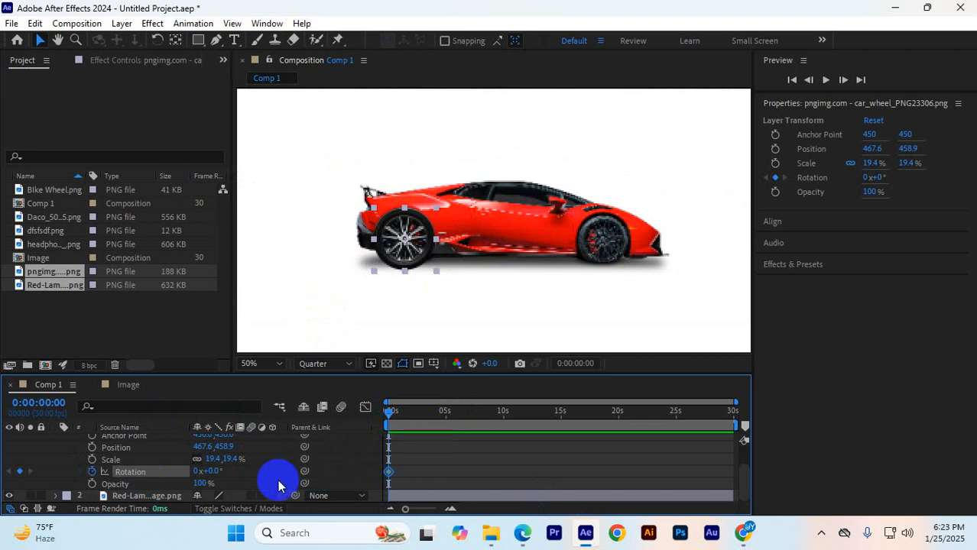
click(398, 414)
drag(399, 414, 454, 376)
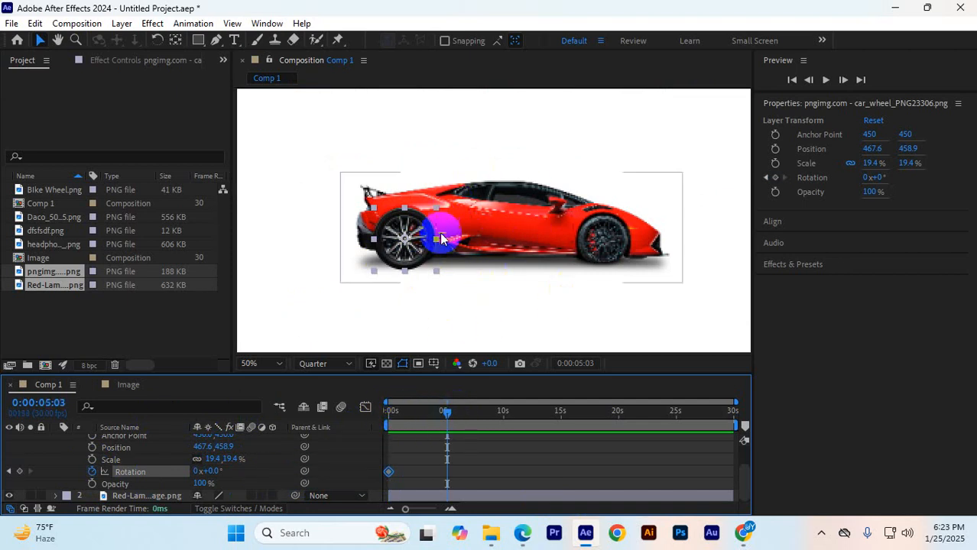
drag(447, 412, 392, 419)
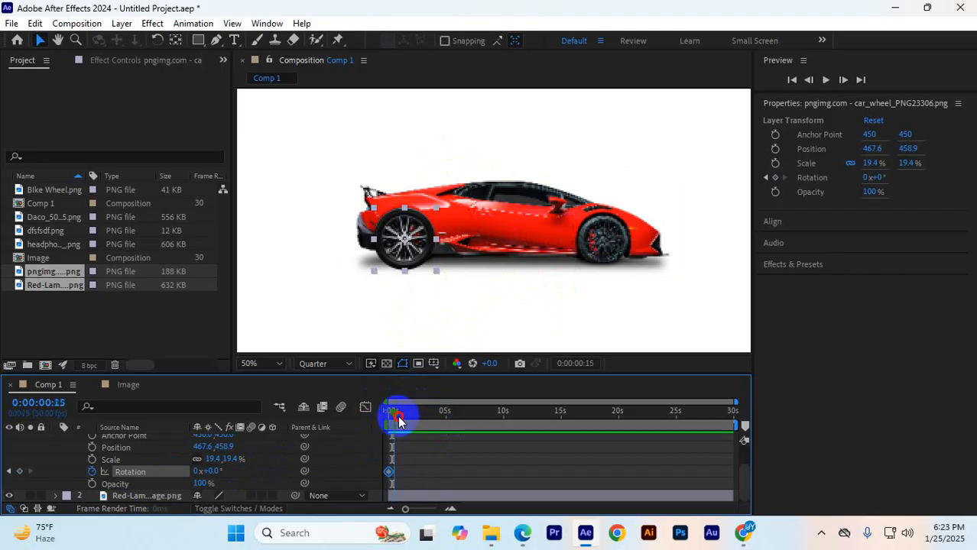
drag(391, 420, 436, 425)
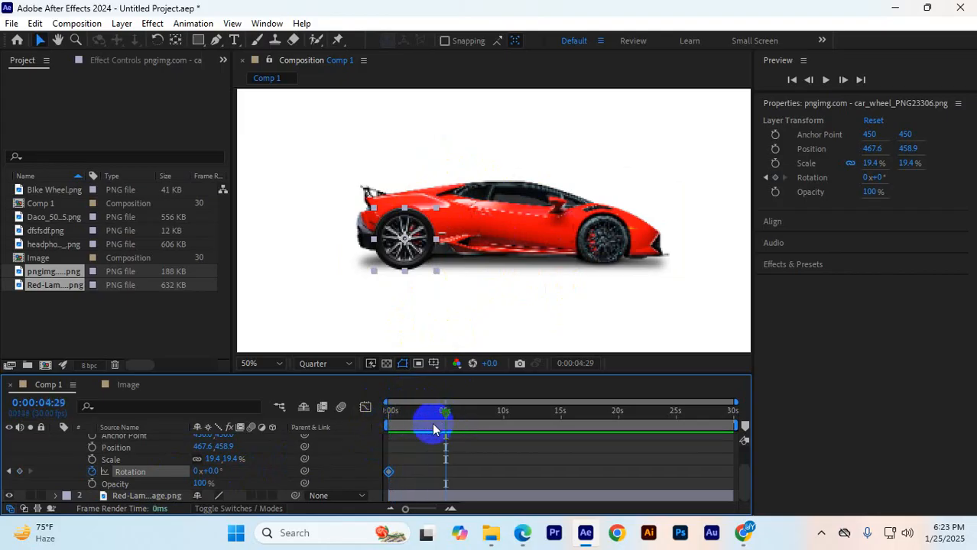
- Set the wheel layer's Rotation to 5 full revolutions at 0:00:04:29
click(196, 472)
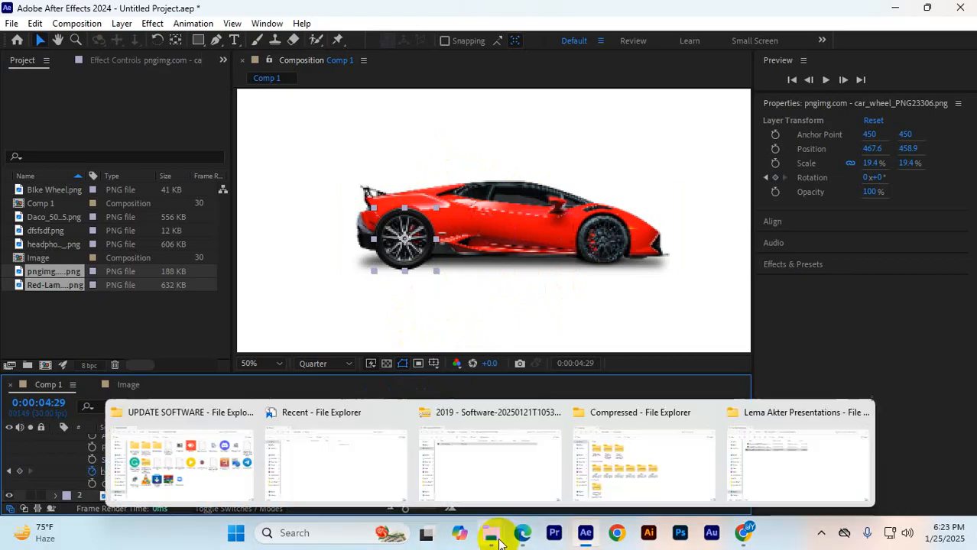
click(397, 235)
drag(462, 446, 445, 470)
click(79, 469)
click(218, 497)
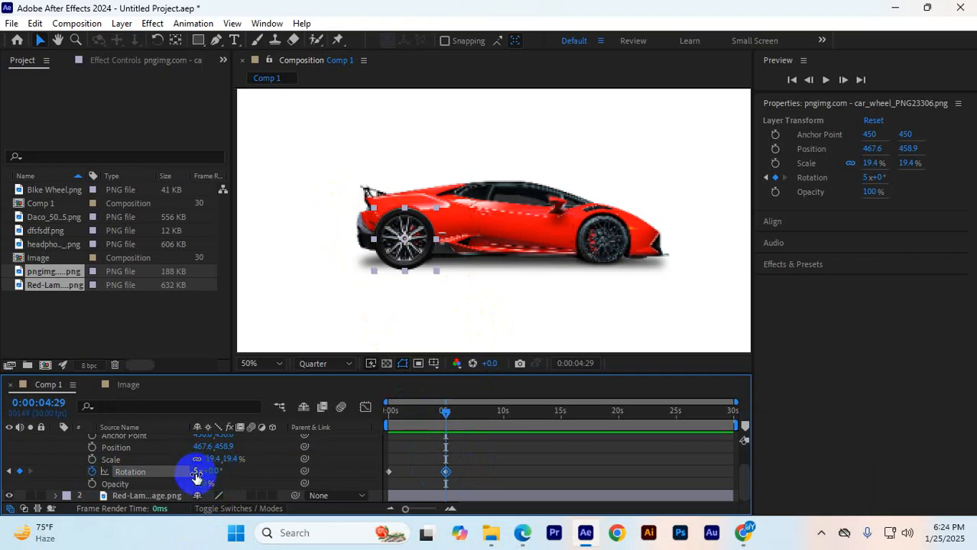
- Play back the rear wheel's rotation animation from the start of the composition
drag(447, 414, 344, 424)
key(space)
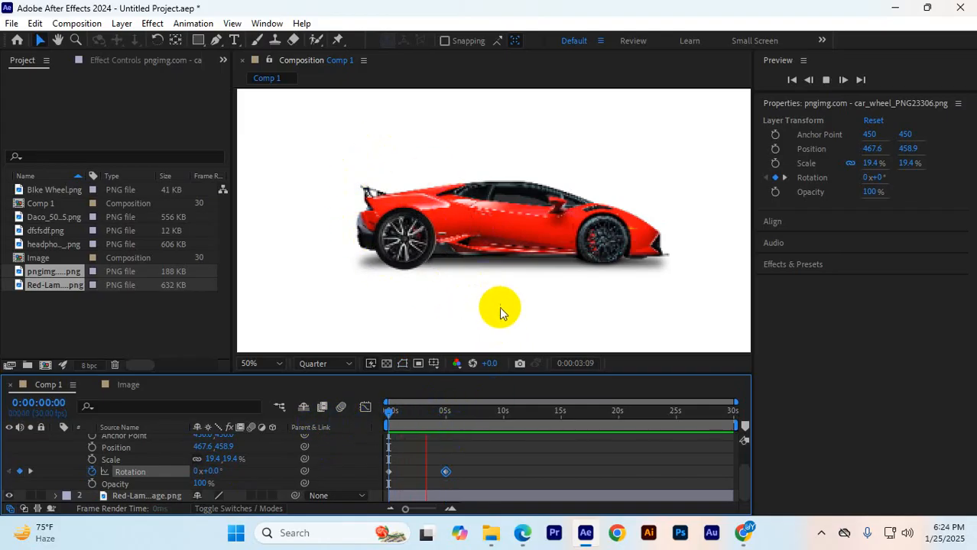
key(space)
click(198, 474)
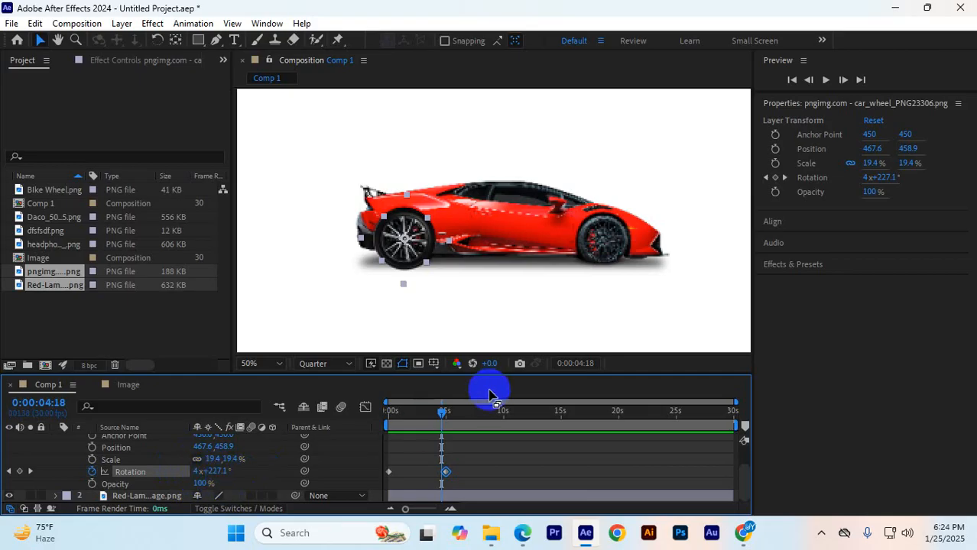
key(space)
- Examine the rotating wheel layer on the car at 0:00:01:08, then return the current time to 0:00:00:00
click(403, 240)
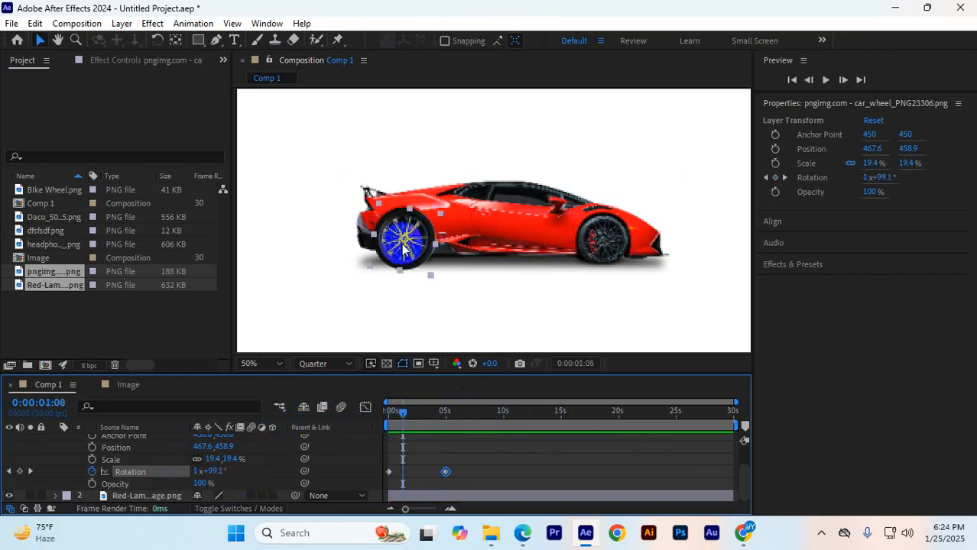
scroll(406, 244, up, 5)
scroll(406, 245, down, 5)
click(424, 271)
click(412, 260)
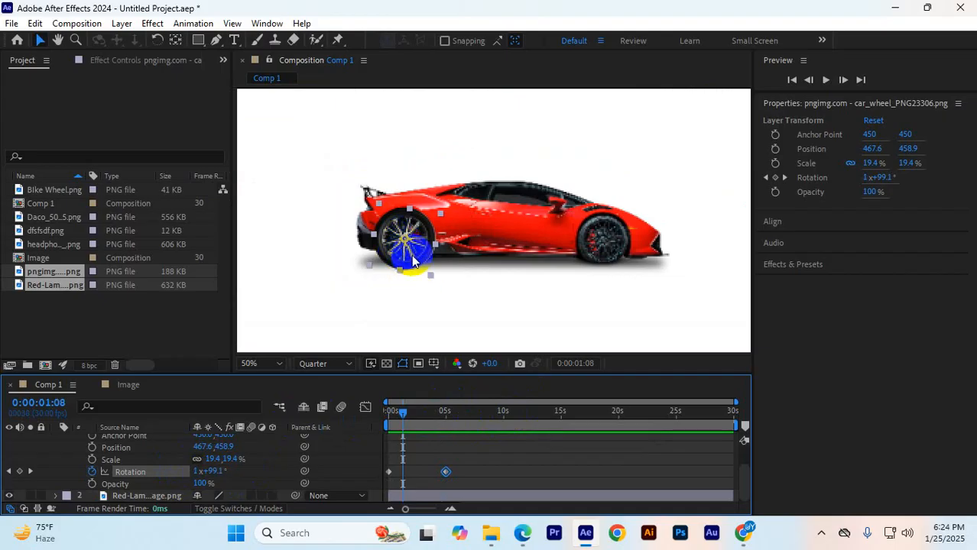
click(408, 243)
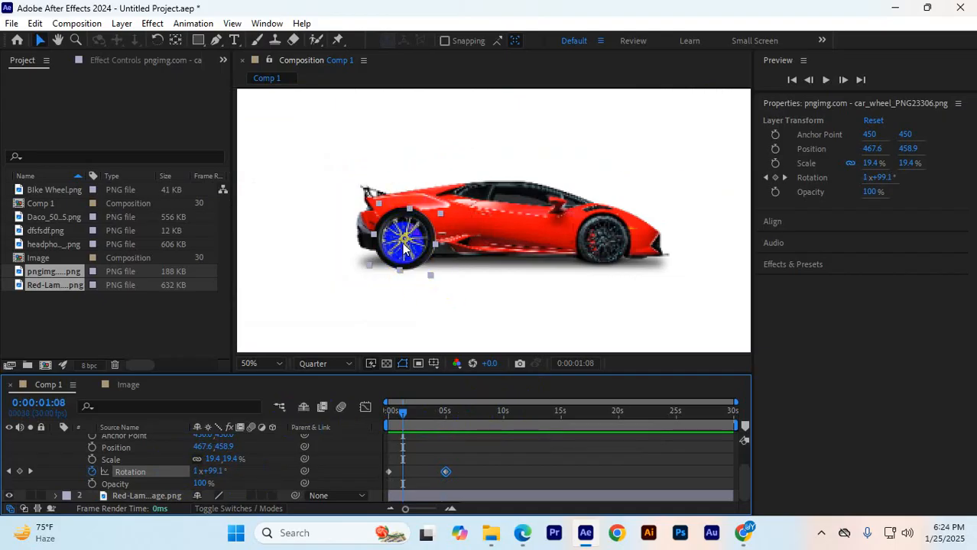
click(524, 375)
click(391, 405)
click(401, 420)
drag(404, 421, 364, 415)
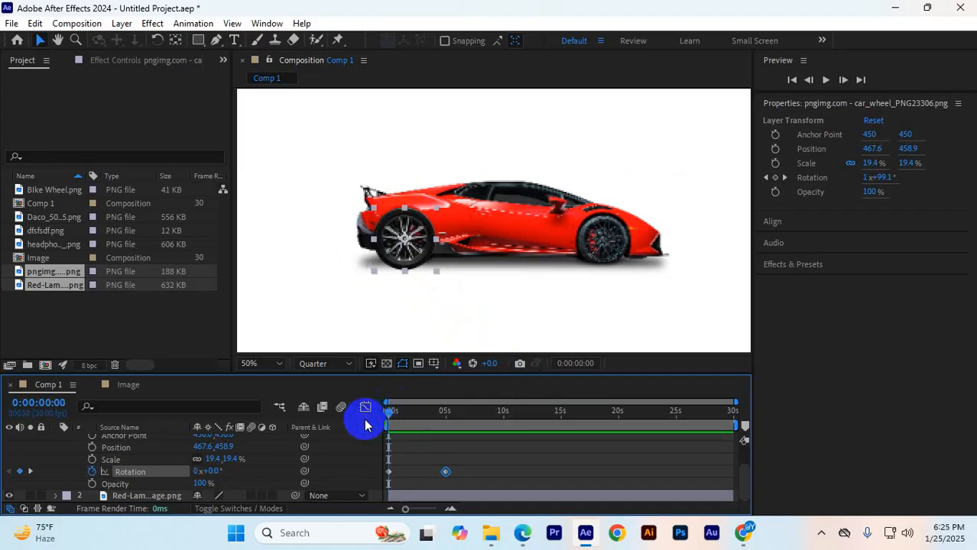
- Collapse the wheel layer, duplicate it with its rotation animation, and place the copy over the car's front wheel
scroll(60, 459, up, 2)
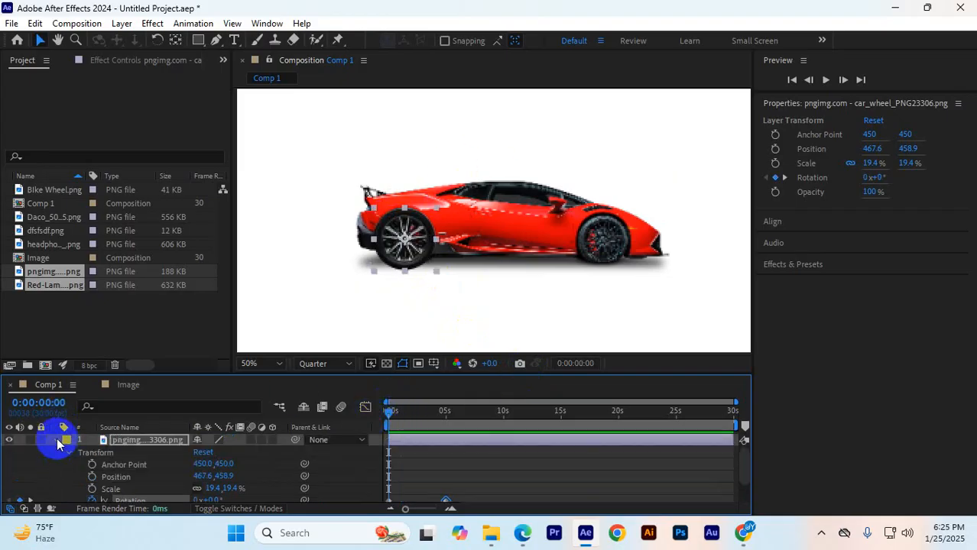
click(55, 440)
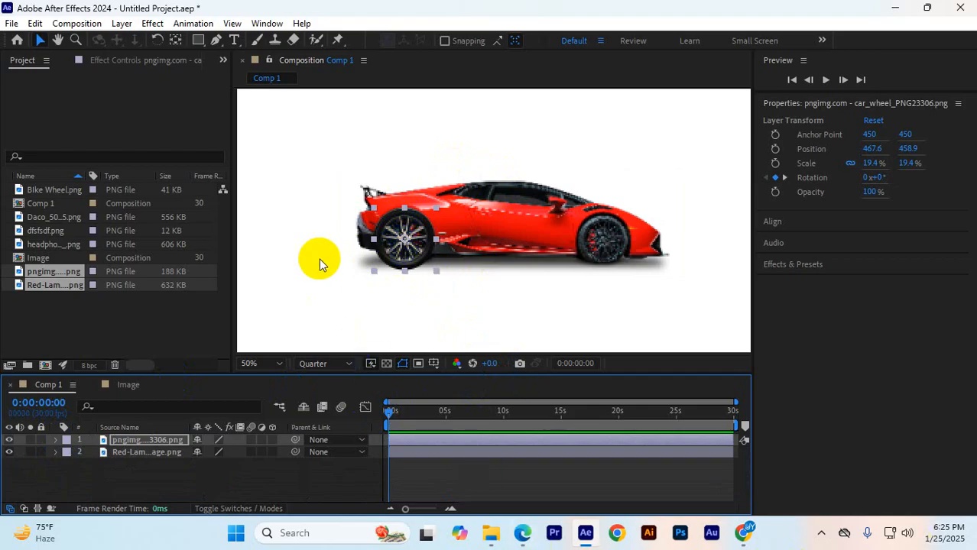
key(ctrl+d)
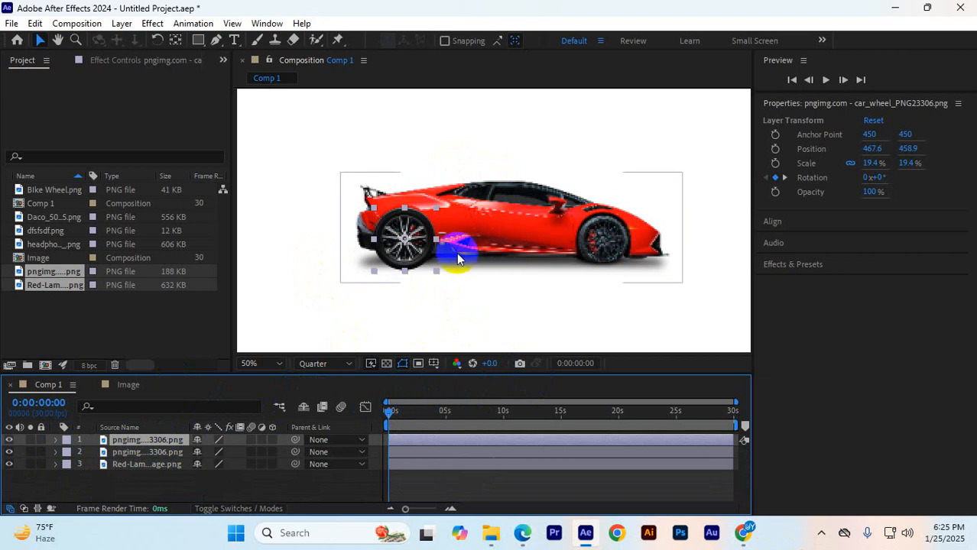
click(597, 225)
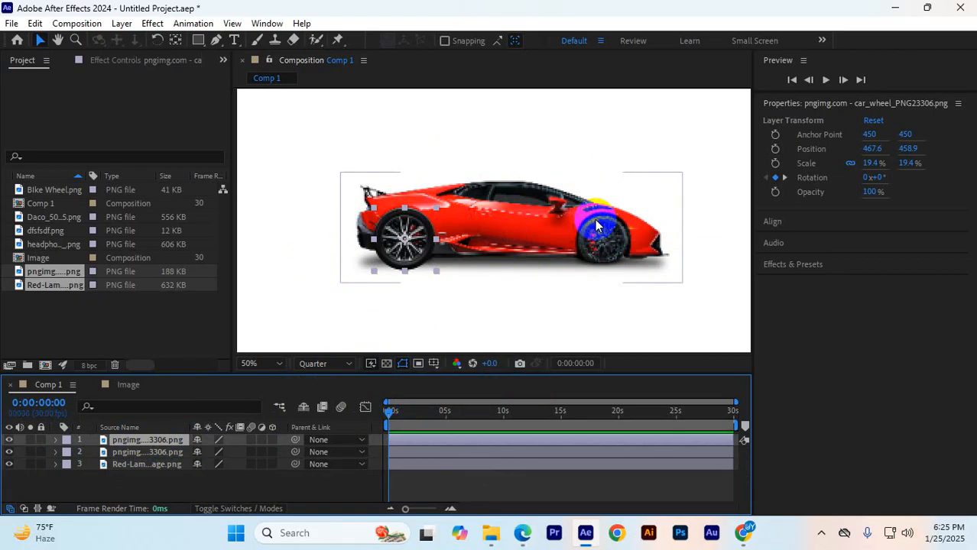
click(433, 243)
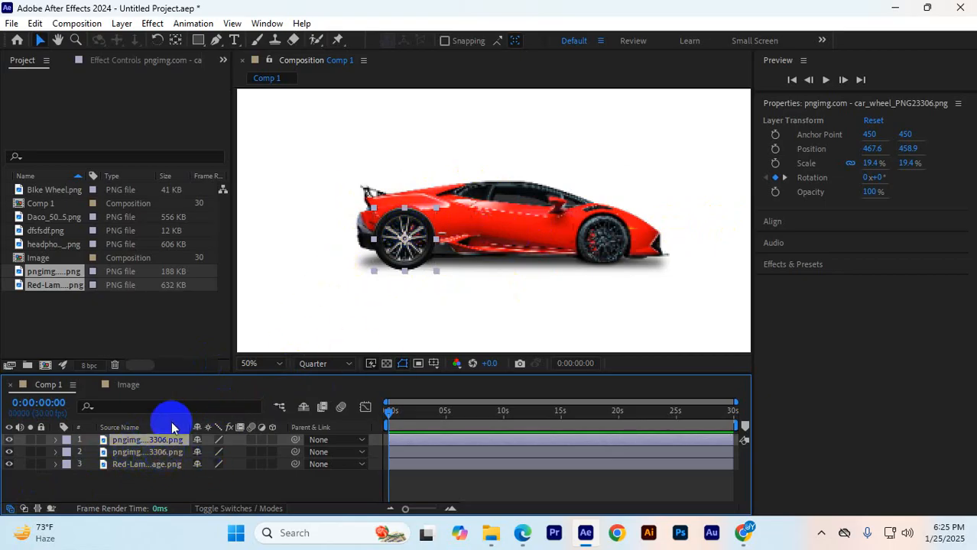
drag(411, 269, 637, 274)
click(574, 327)
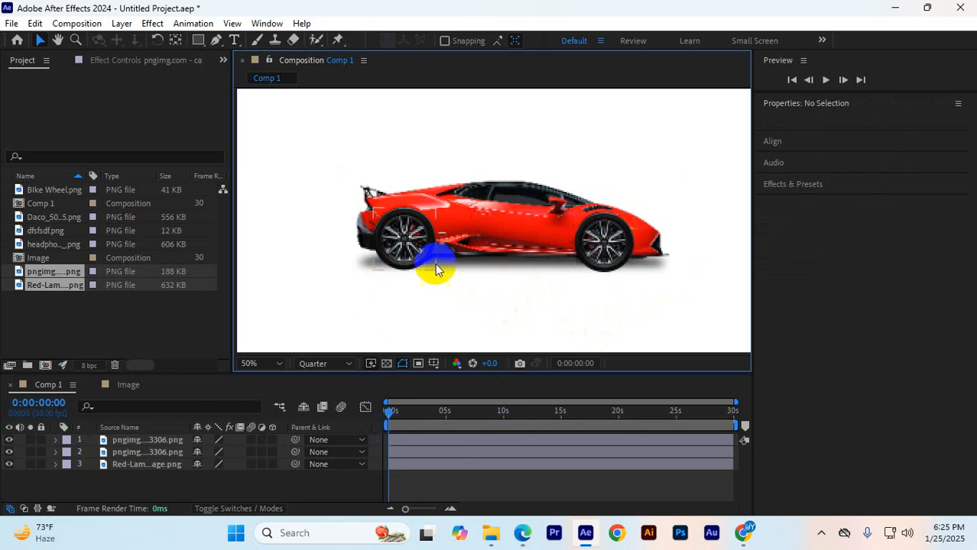
- Check the rear wheel's placement and play back the rotation of both wheels up to 0:00:03:28
click(413, 266)
drag(436, 272, 436, 274)
click(514, 325)
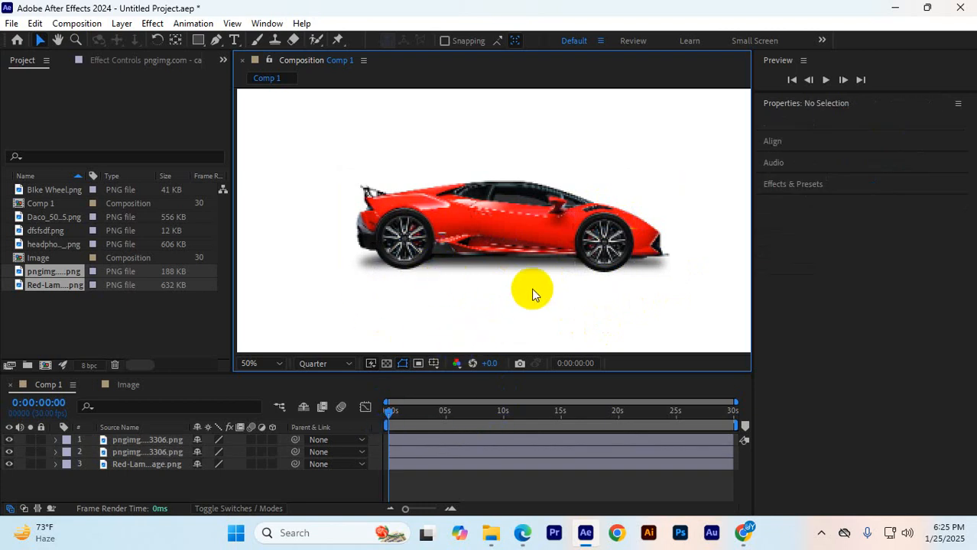
key(space)
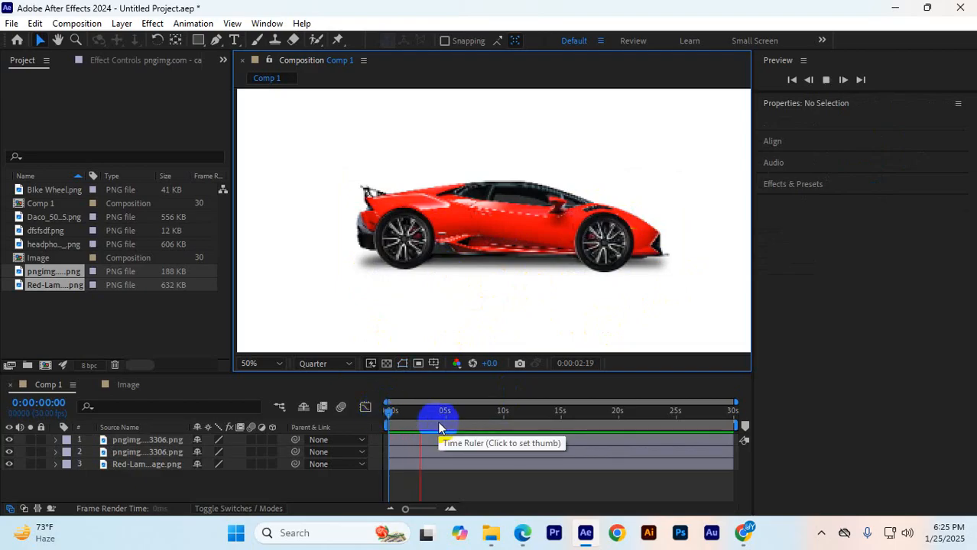
key(space)
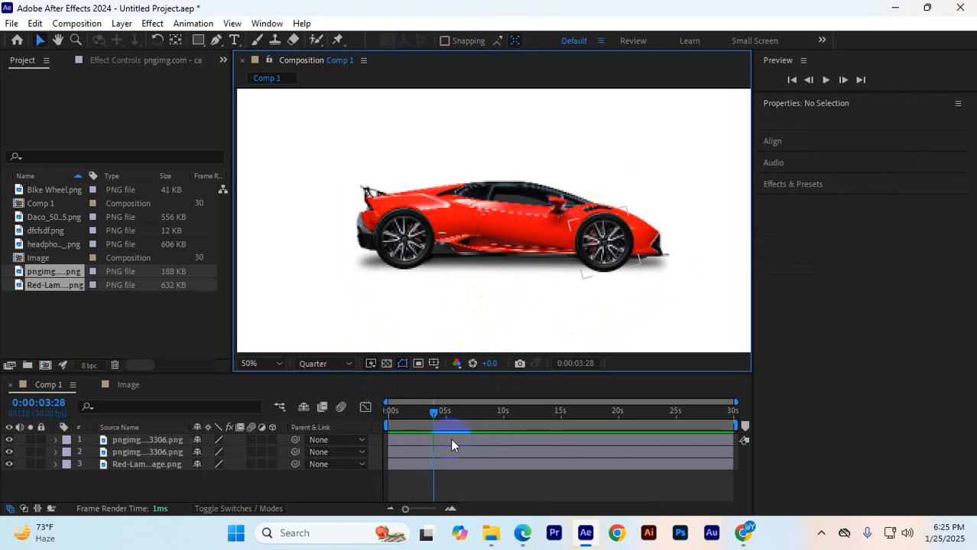
- Select both wheel layers and the Lamborghini layer, and reveal their keyframed properties in the timeline
click(461, 439)
shift+click(463, 450)
drag(524, 484, 458, 436)
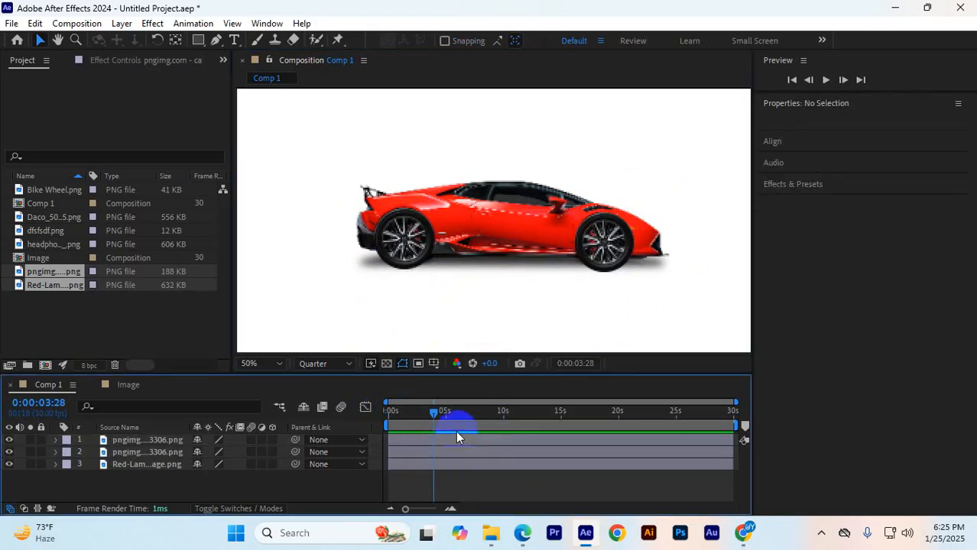
click(163, 451)
shift+click(160, 464)
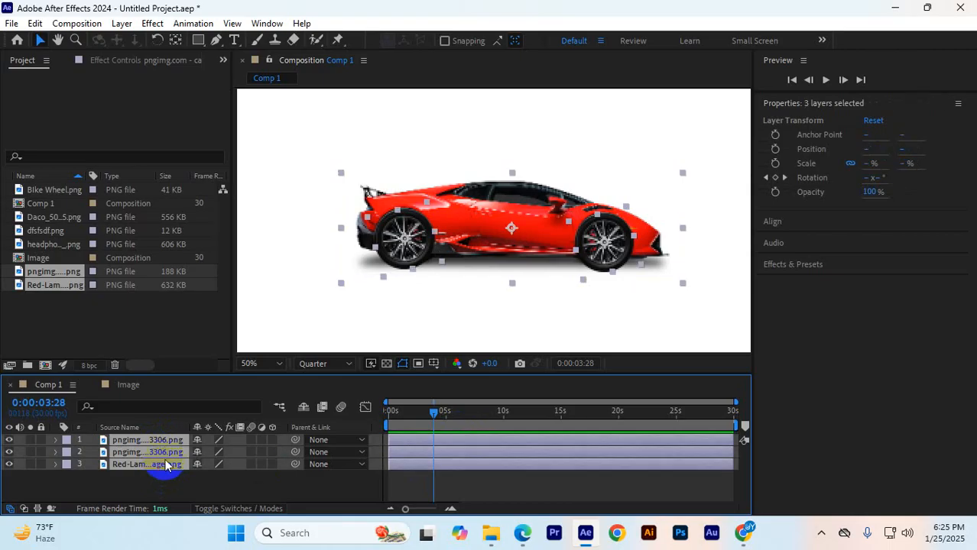
key(u)
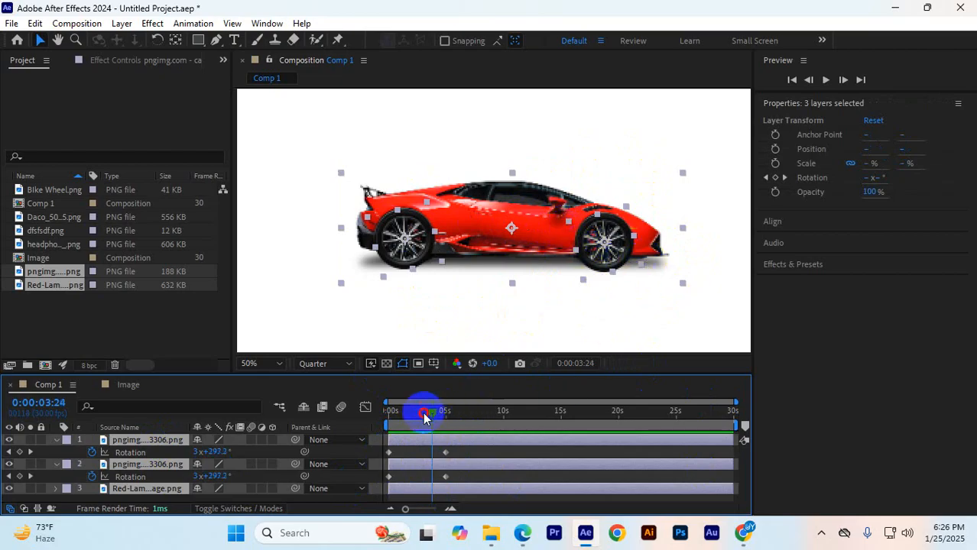
- Play back the wheels' rotation from 0:00:00:00, and collapse the properties of all three layers
drag(425, 410, 395, 429)
key(space)
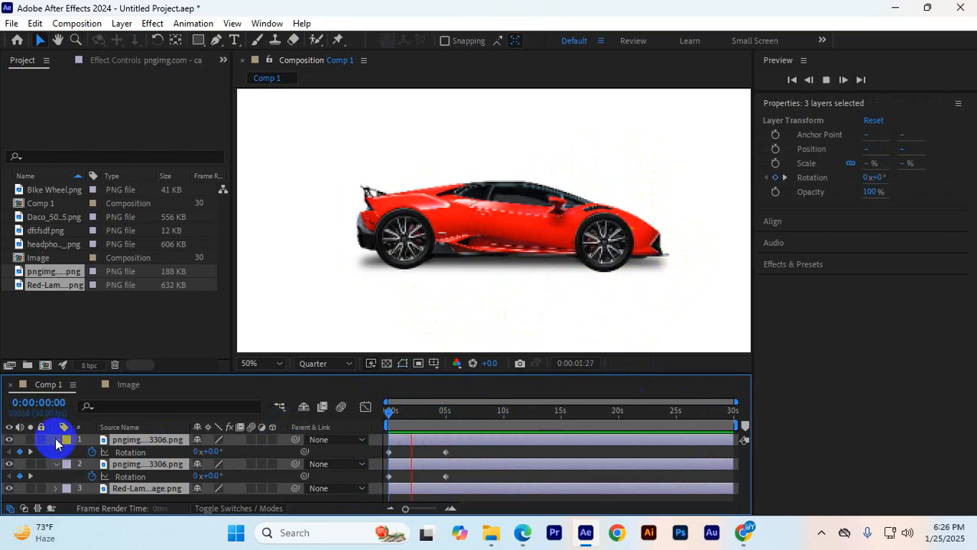
key(u)
key(space)
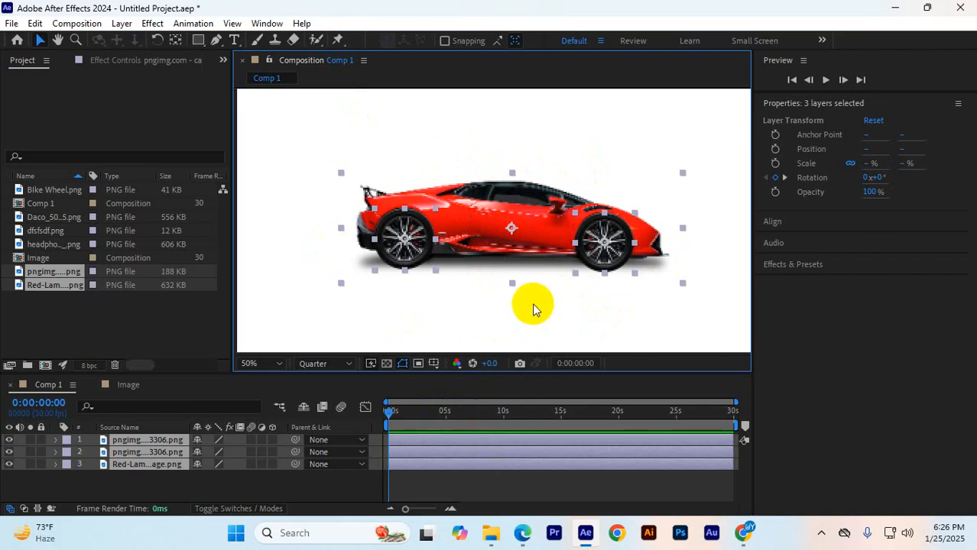
click(160, 485)
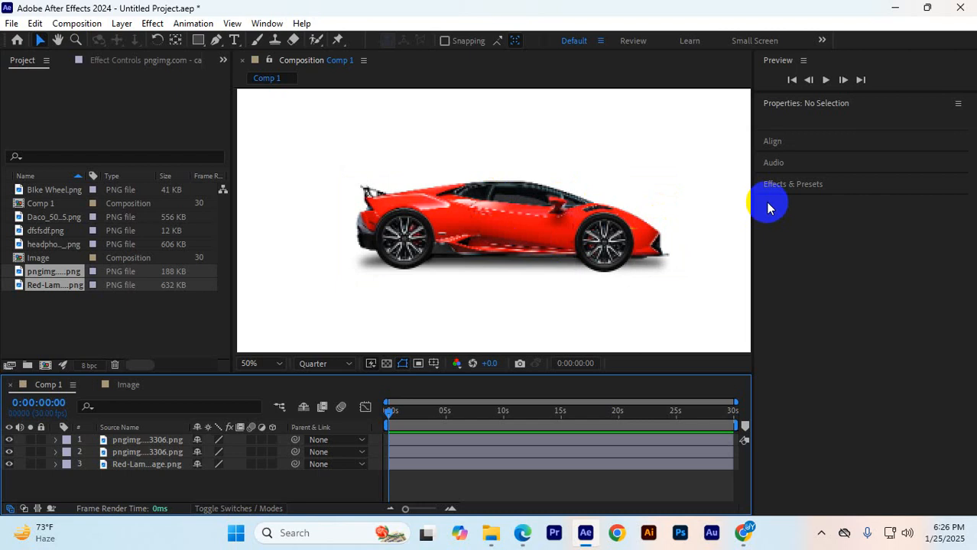
click(679, 272)
click(39, 462)
click(493, 248)
click(425, 140)
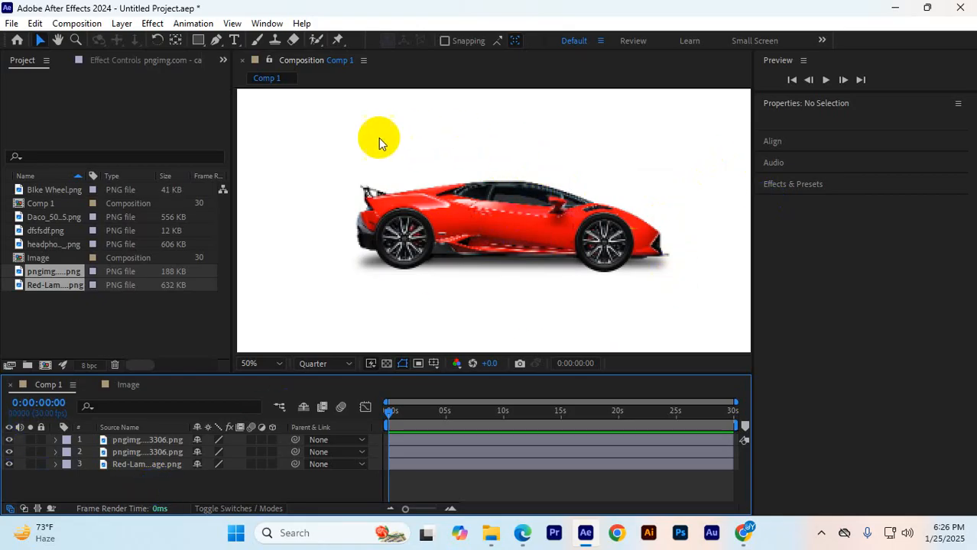
- Pre-compose both wheel layers and the Lamborghini layer as "Car Project", moving all attributes into the new composition
drag(160, 479, 100, 441)
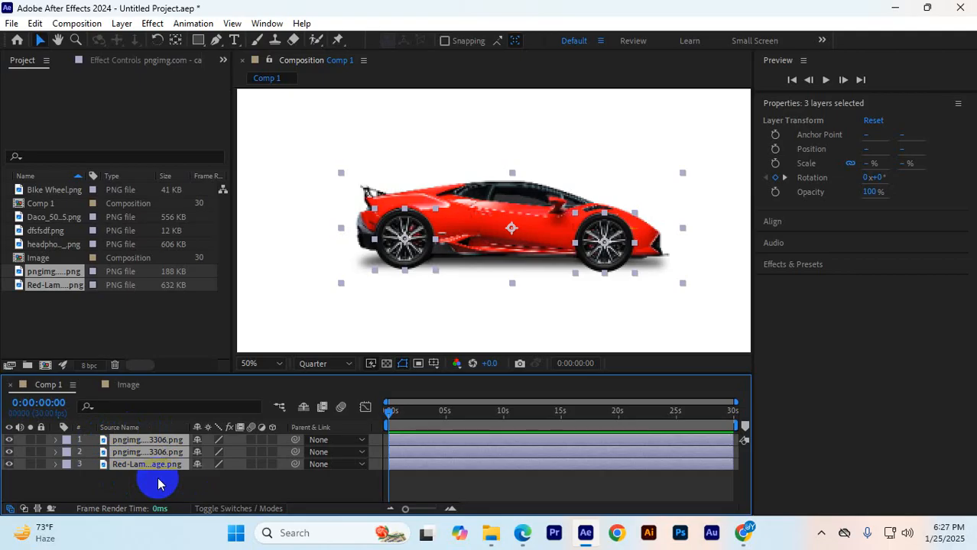
key(ctrl+shift+c)
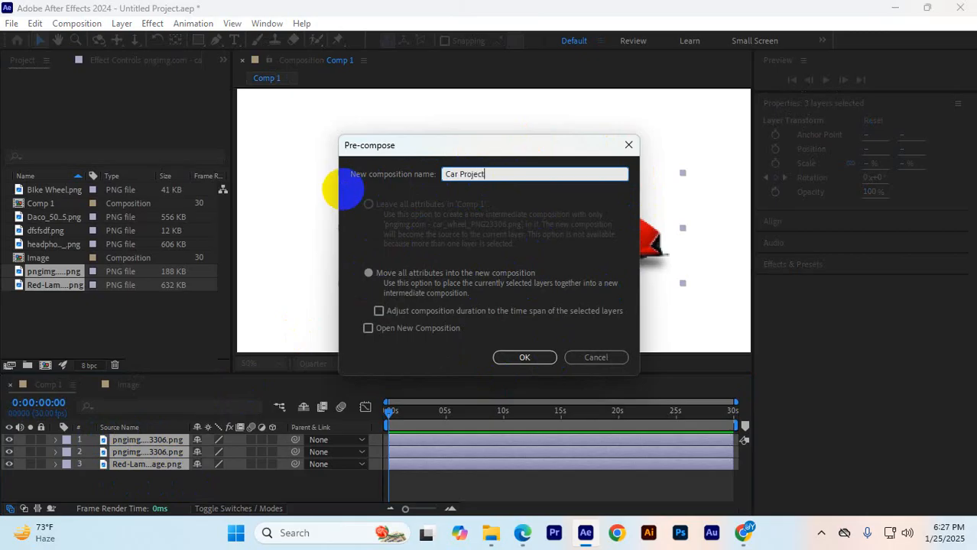
click(519, 359)
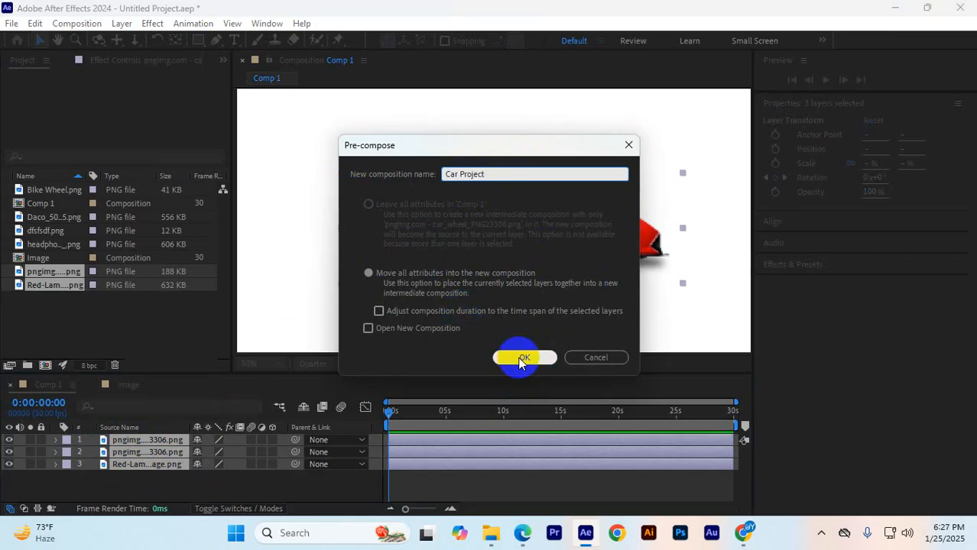
- Check the Car Project layer by toggling its visibility, and preview its animation up to 0:00:01:08
click(8, 441)
click(9, 440)
click(9, 440)
click(9, 440)
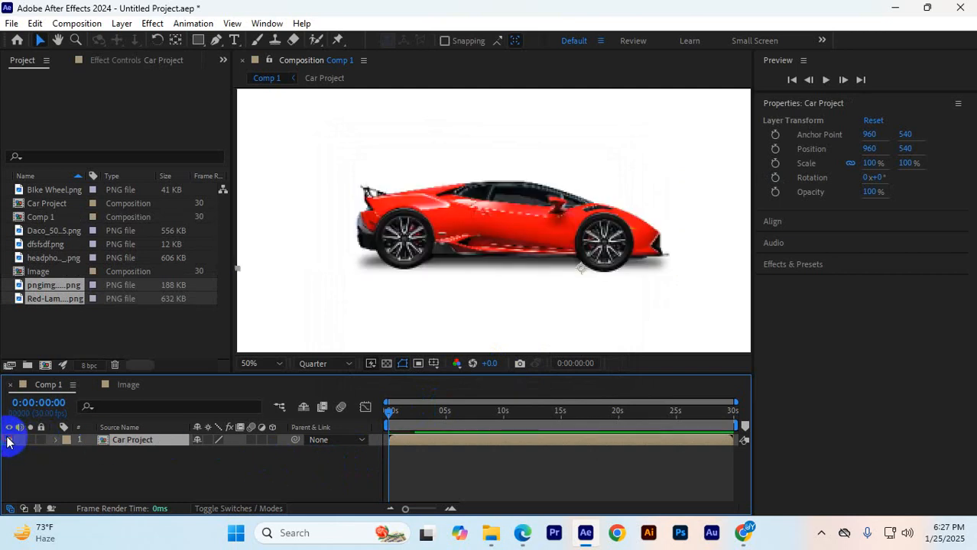
key(space)
click(497, 246)
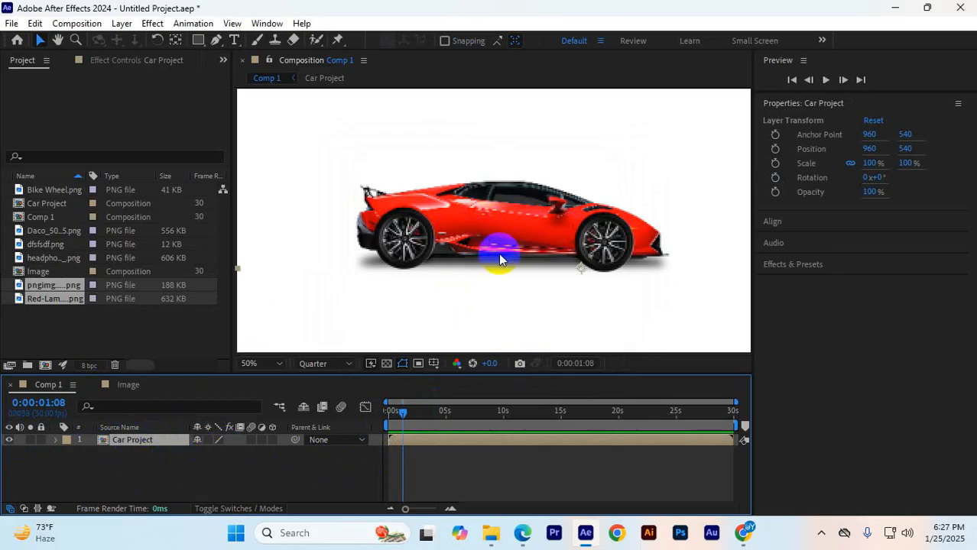
- Move the Car Project layer as a single unit to about 1096, 632 in Comp 1
scroll(515, 257, down, 1)
scroll(518, 259, up, 1)
scroll(516, 257, down, 1)
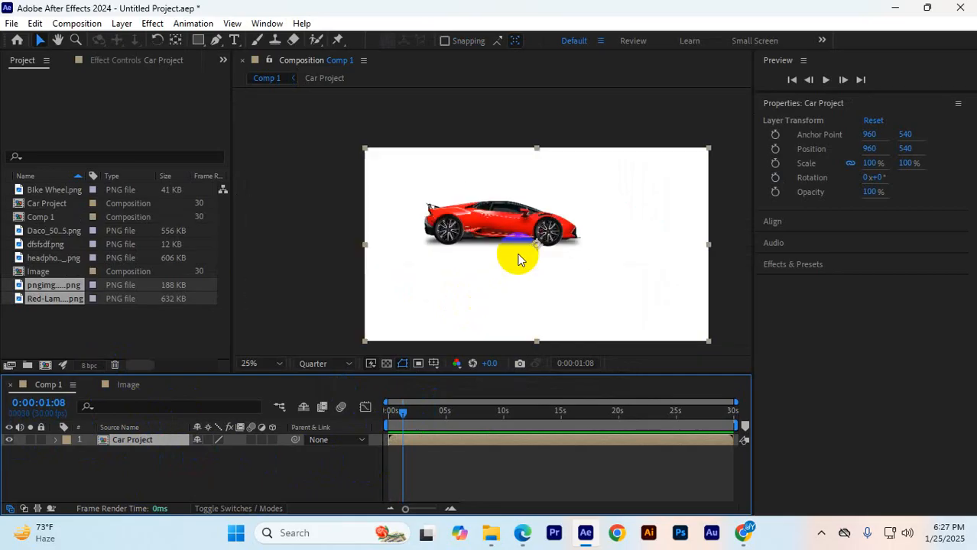
drag(515, 227, 562, 235)
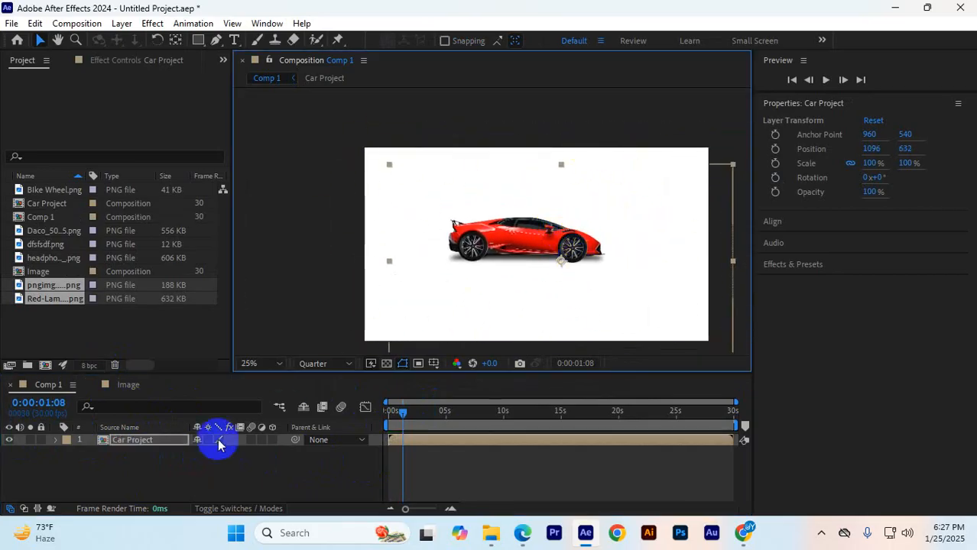
- Open the Car Project composition to inspect its layers, and close the Image composition
double_click(130, 441)
click(483, 183)
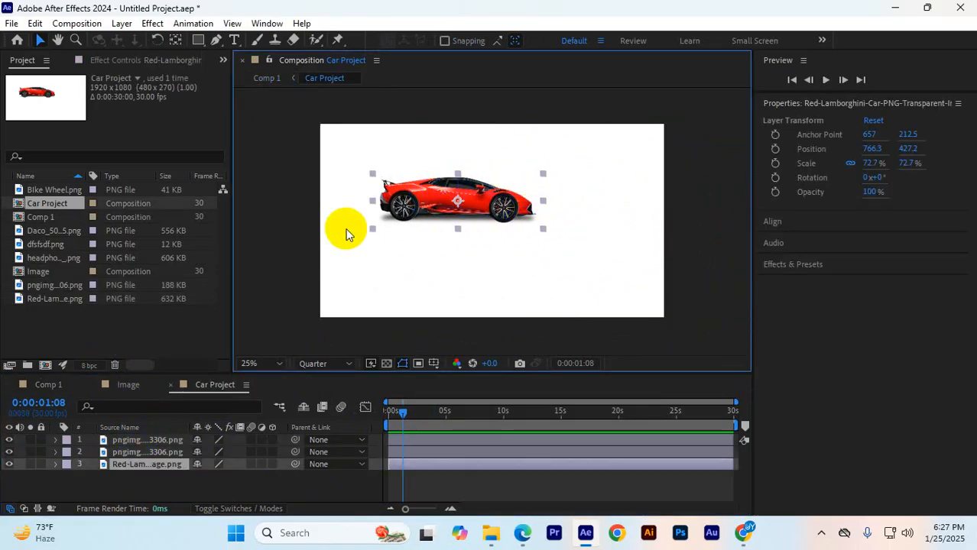
click(125, 387)
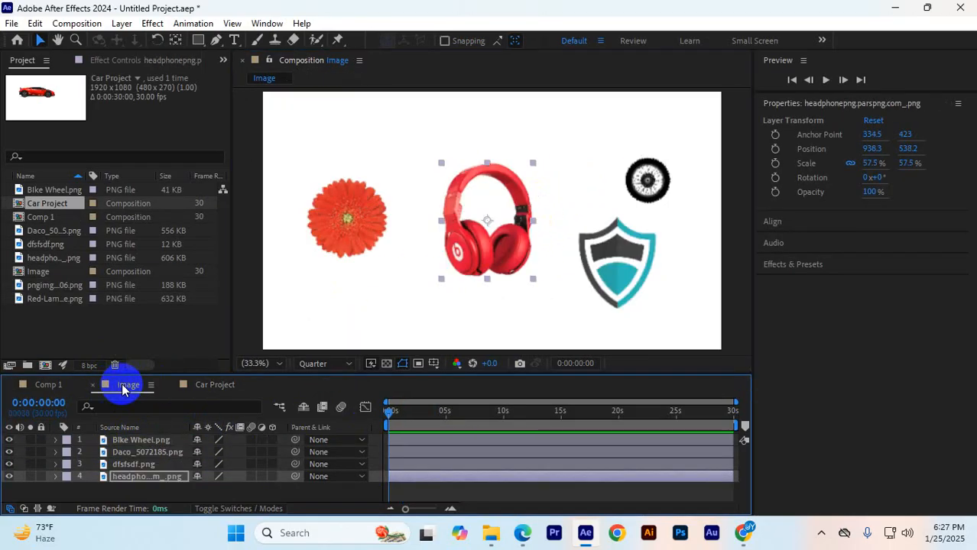
click(92, 385)
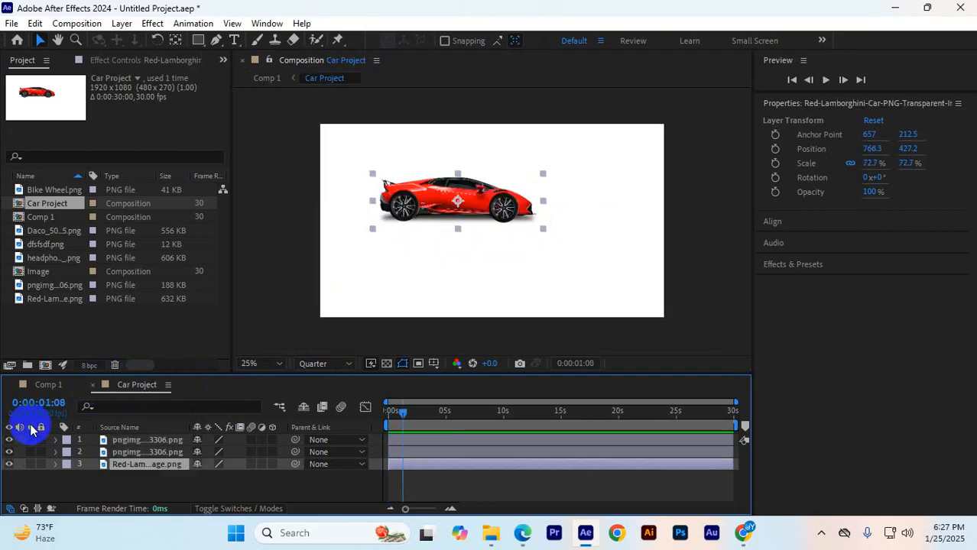
- Return to Comp 1 and move the Car Project layer to about 1084, 600
click(46, 384)
mouse_move(575, 253)
mouse_down()
mouse_move(617, 280)
mouse_move(596, 231)
mouse_move(588, 252)
mouse_up()
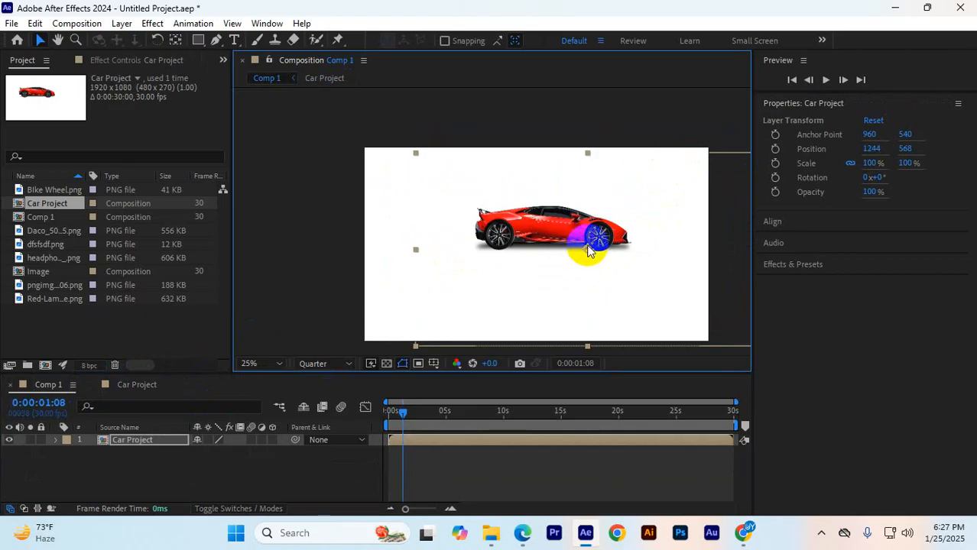
click(601, 231)
drag(601, 231, 572, 234)
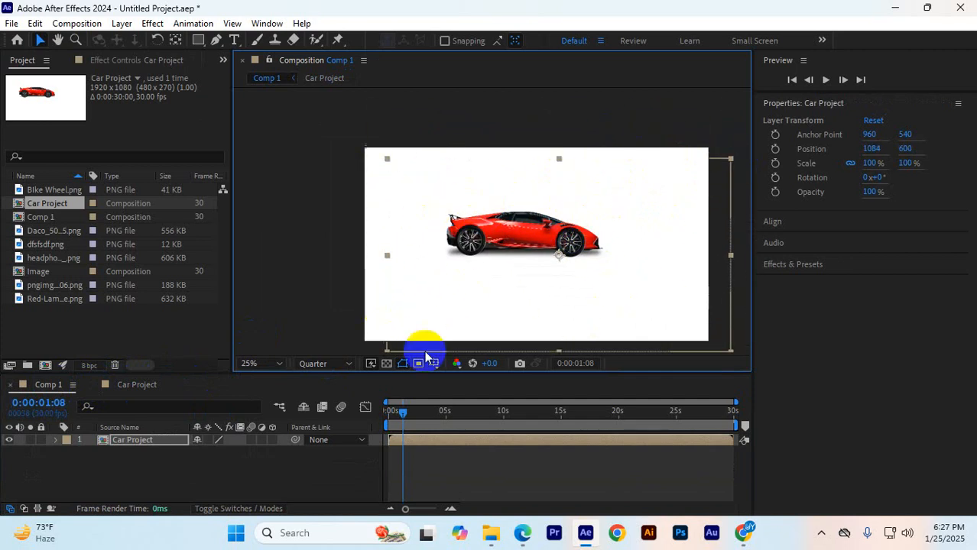
- Switch to Chrome, highlight "Pre-Comps Region of Interest" in the Class 04 course outline, and return to After Effects
mouse_move(745, 538)
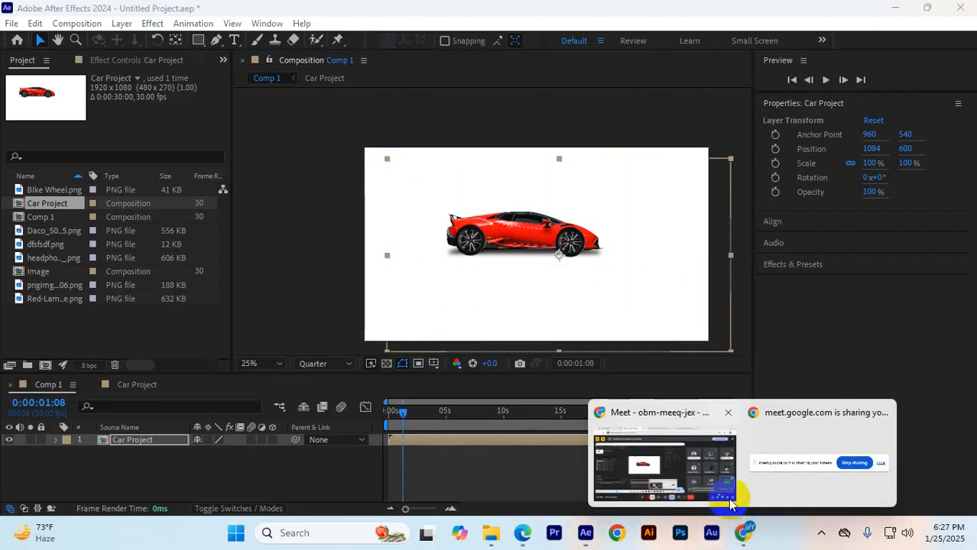
click(650, 466)
click(434, 8)
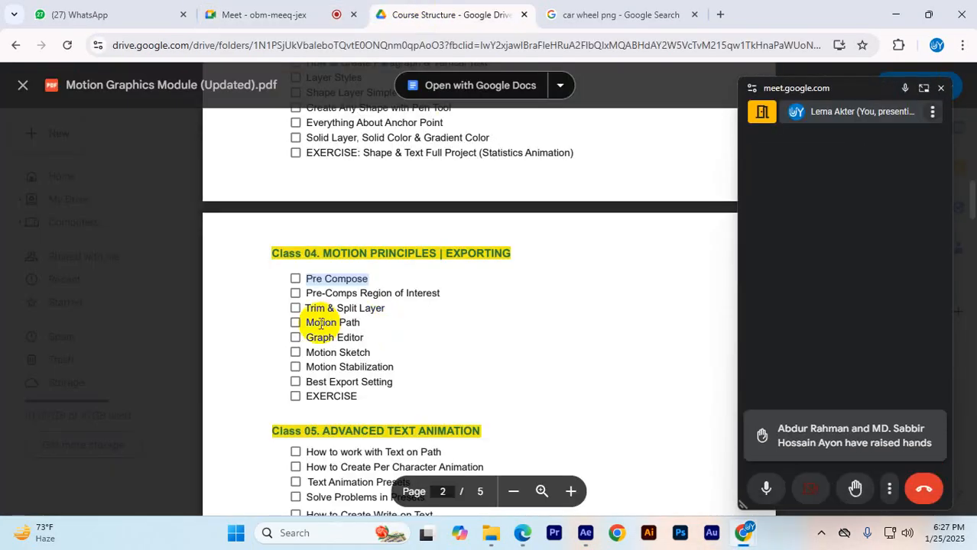
drag(306, 293, 429, 290)
mouse_move(770, 540)
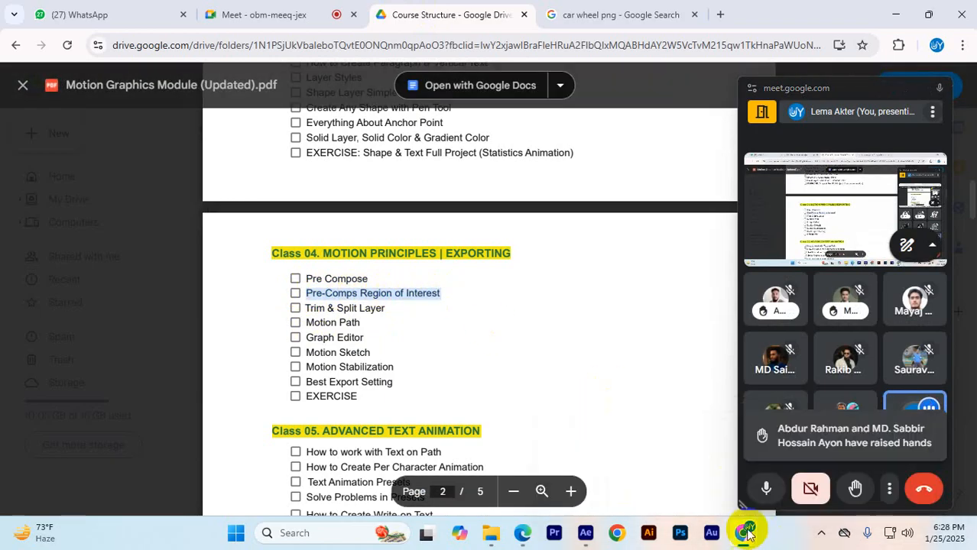
click(586, 533)
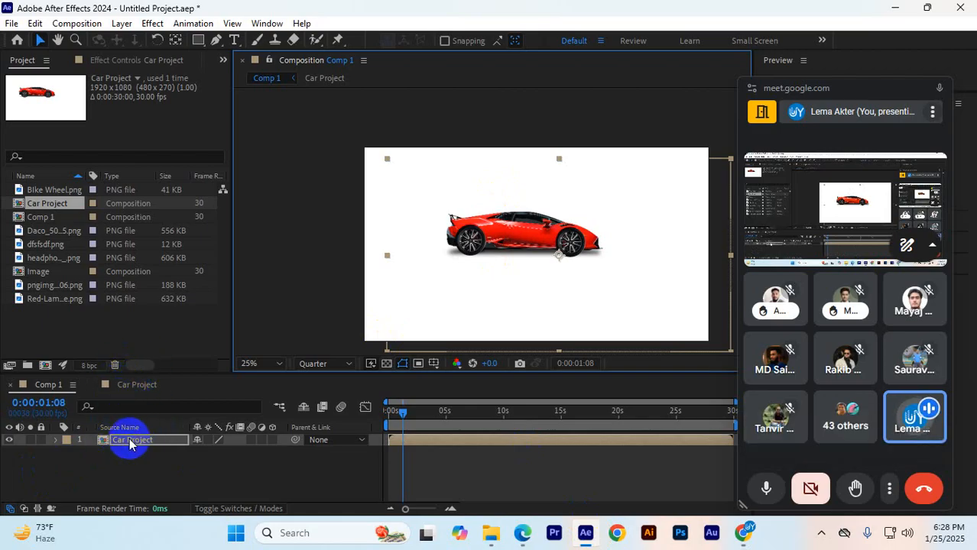
- Draw a region of interest closely around the car in the Car Project composition and crop the composition to it, about 964 × 328 px
click(134, 385)
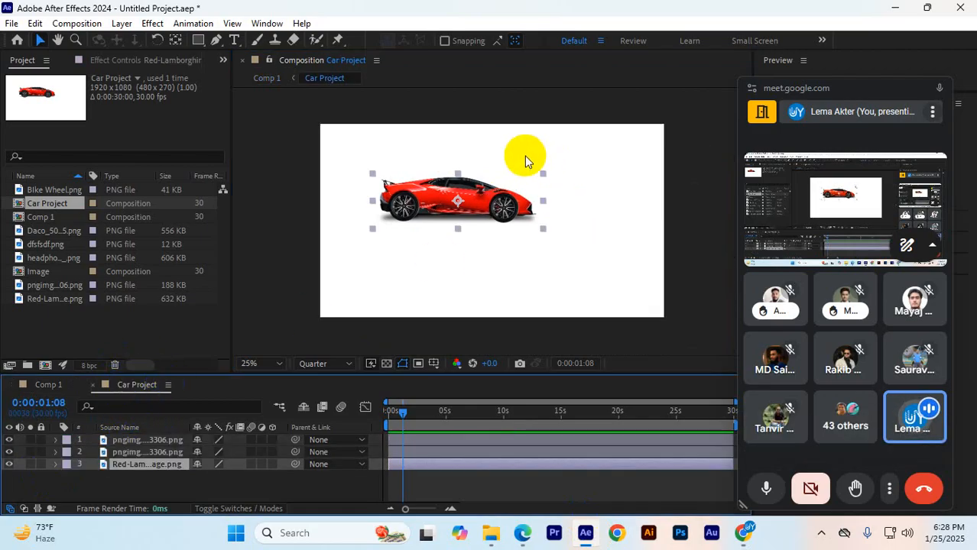
click(418, 365)
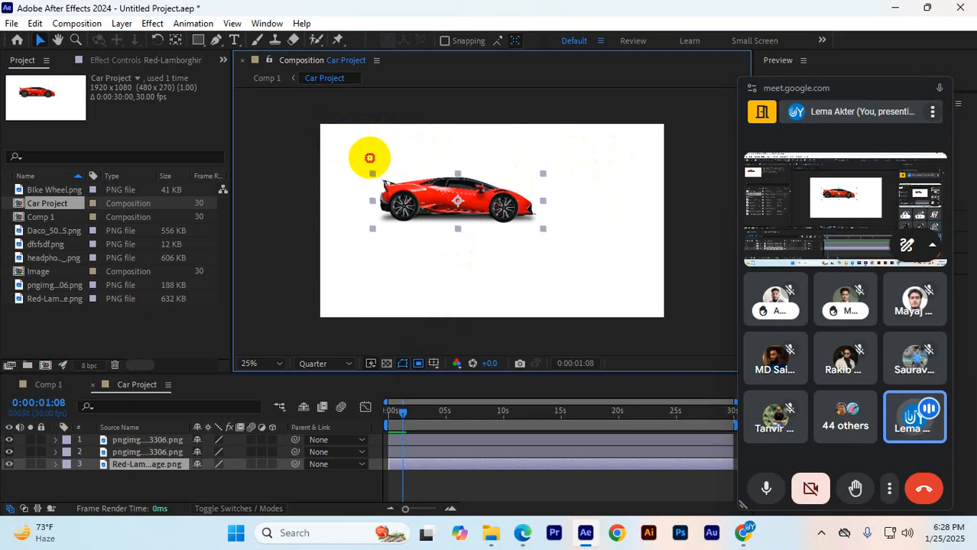
click(371, 158)
drag(372, 160, 548, 227)
drag(459, 158, 459, 156)
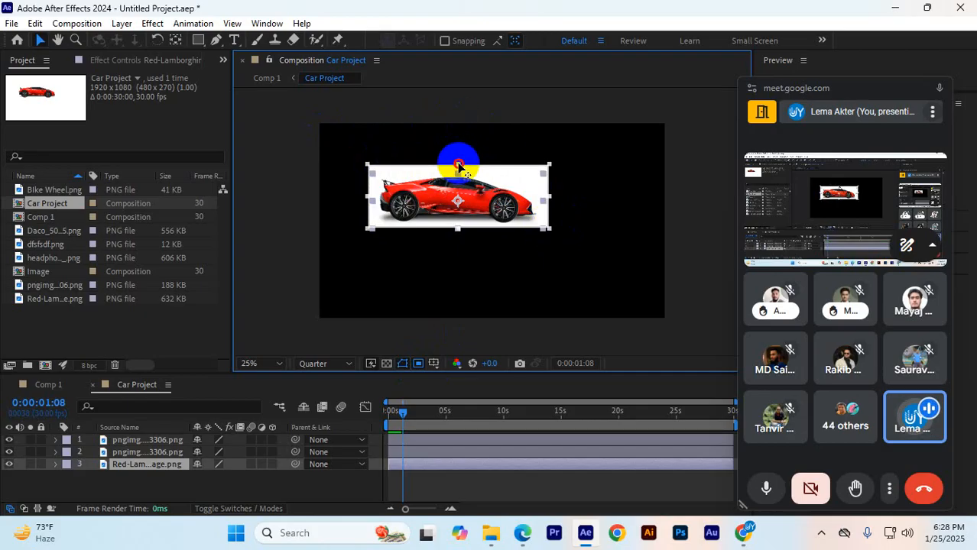
drag(555, 202, 548, 201)
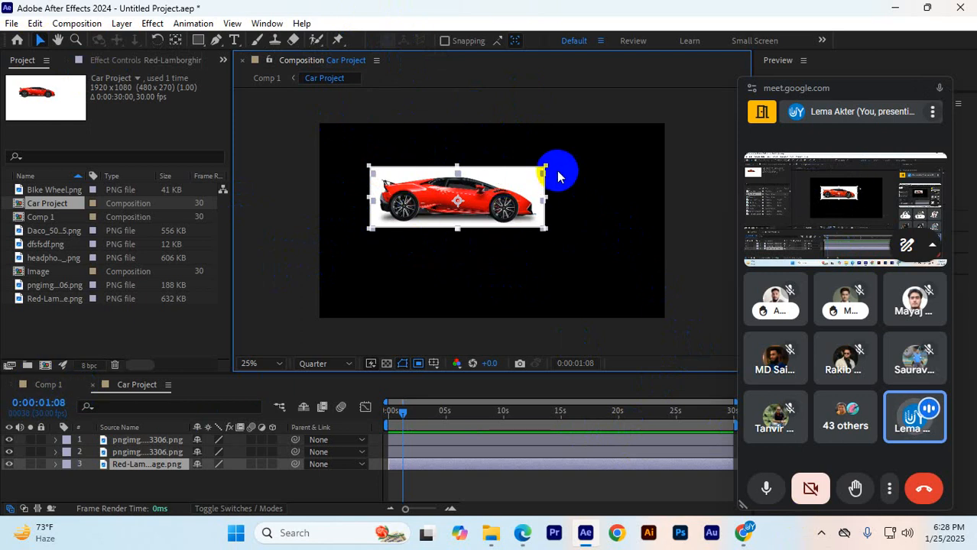
click(85, 24)
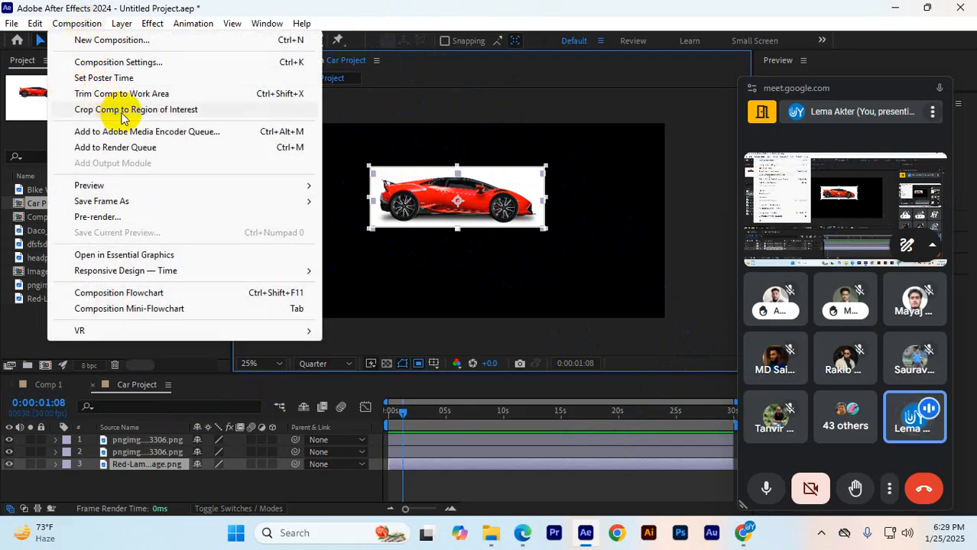
click(175, 112)
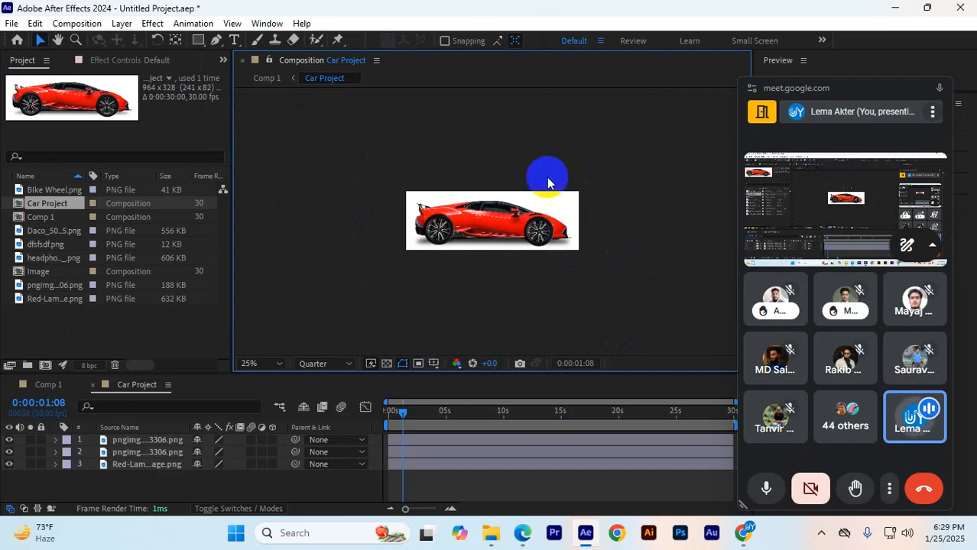
- Return to Comp 1 and move the cropped Car Project layer around the frame, leaving it slightly below the centre
click(48, 384)
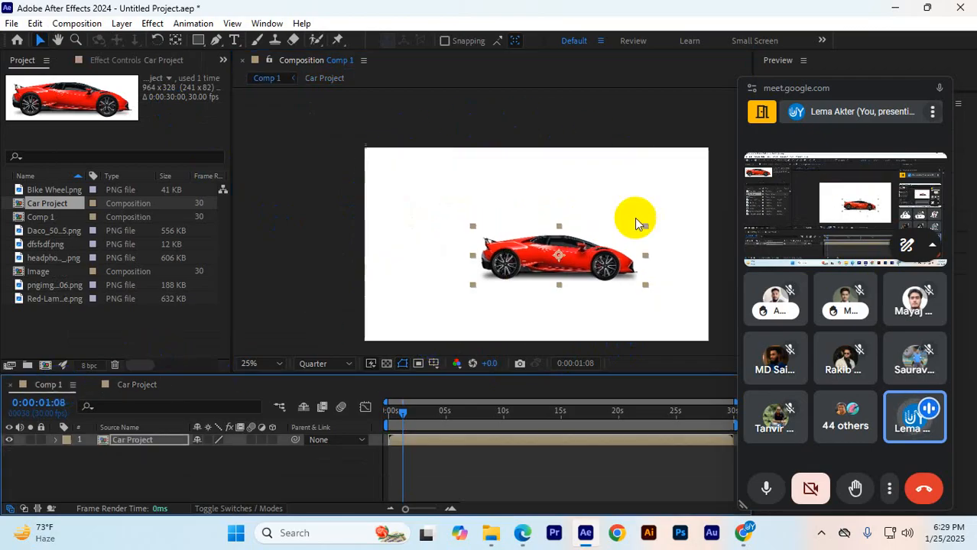
drag(593, 246, 525, 271)
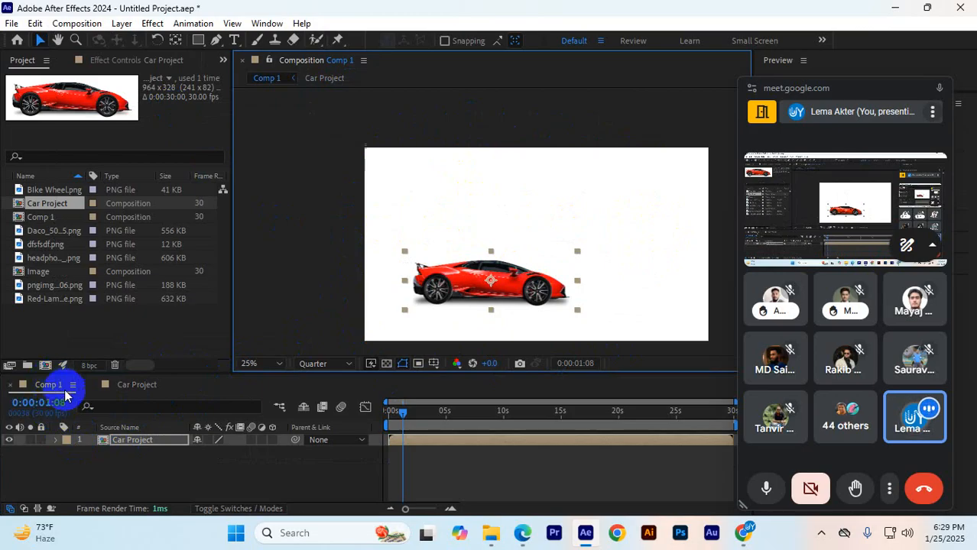
drag(460, 306, 493, 274)
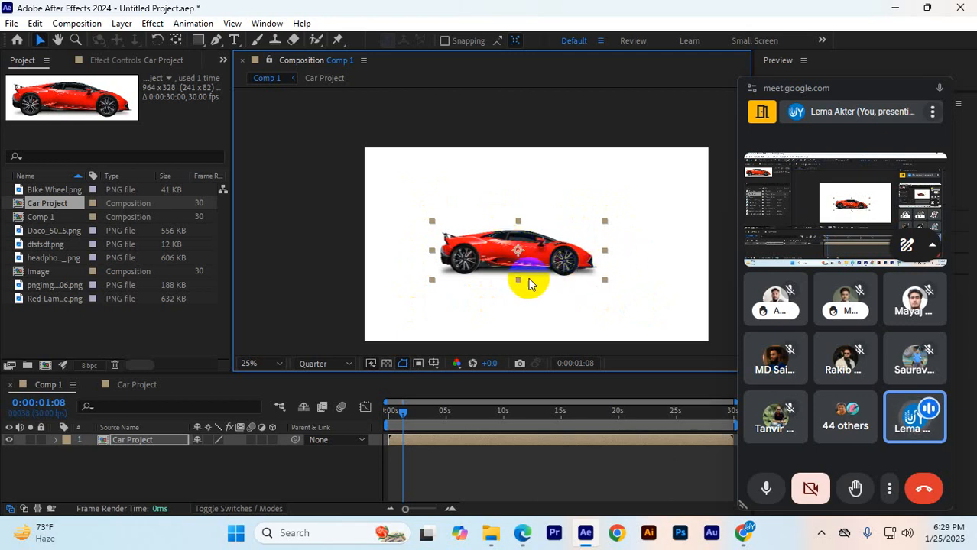
drag(521, 249, 558, 251)
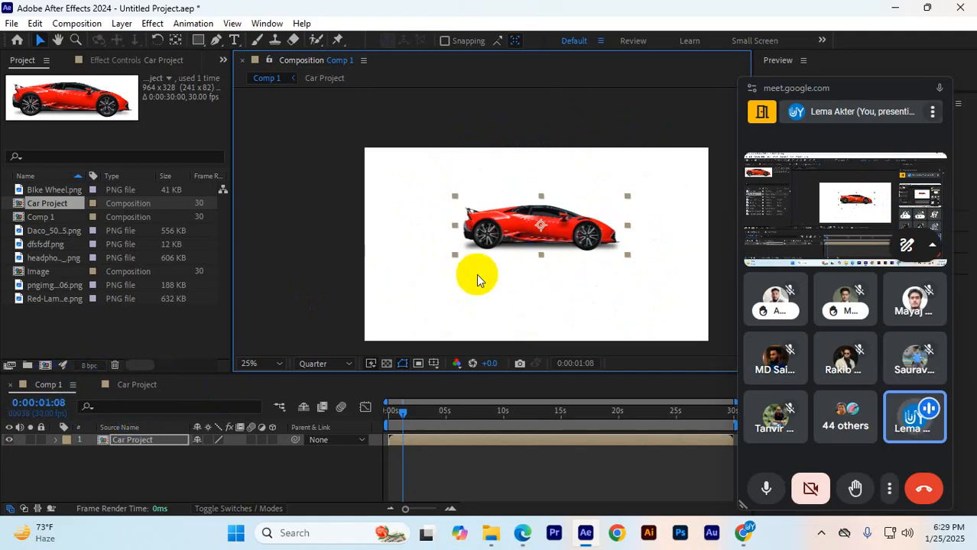
drag(597, 243, 605, 281)
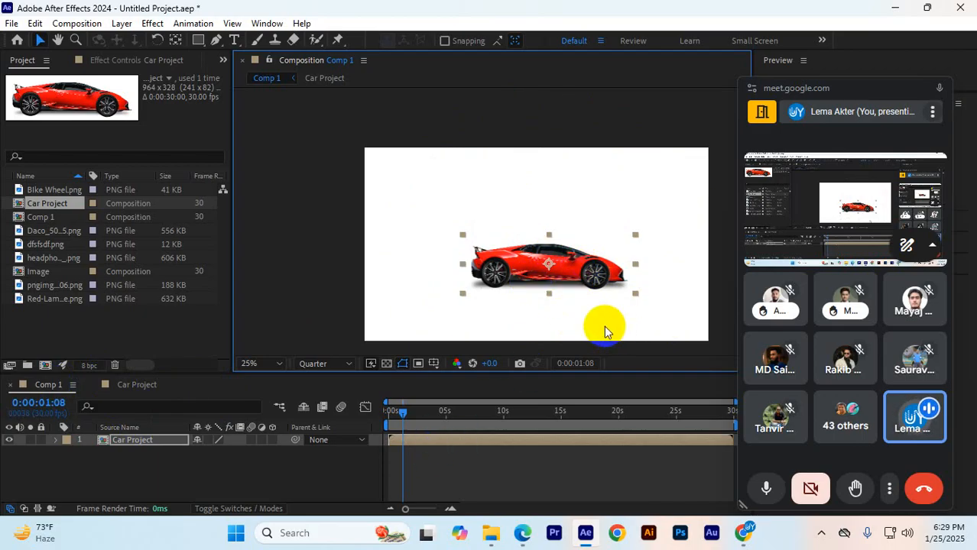
- Place the Car Project layer at 536, 732 at 0:00:00:00 and add its first Position keyframe there
drag(580, 373, 561, 389)
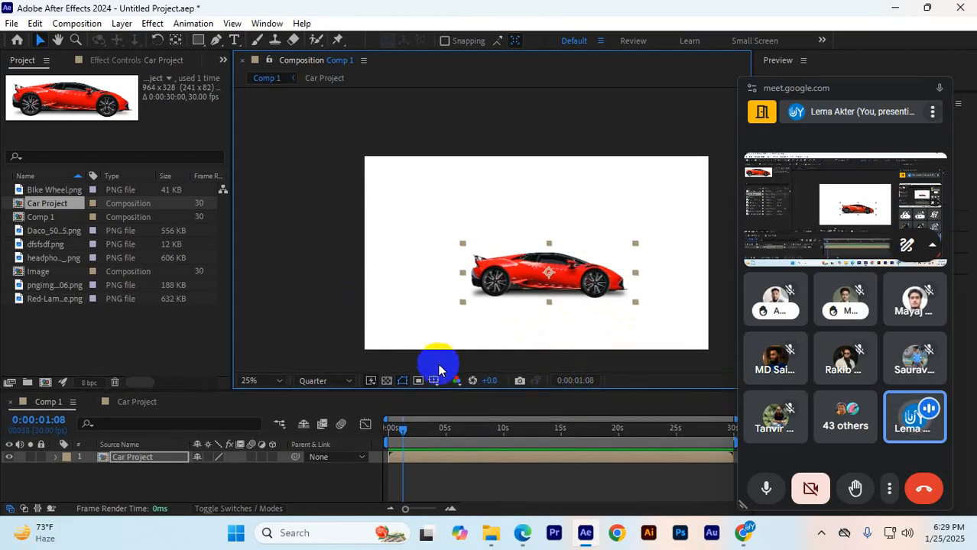
click(384, 426)
drag(585, 283, 497, 299)
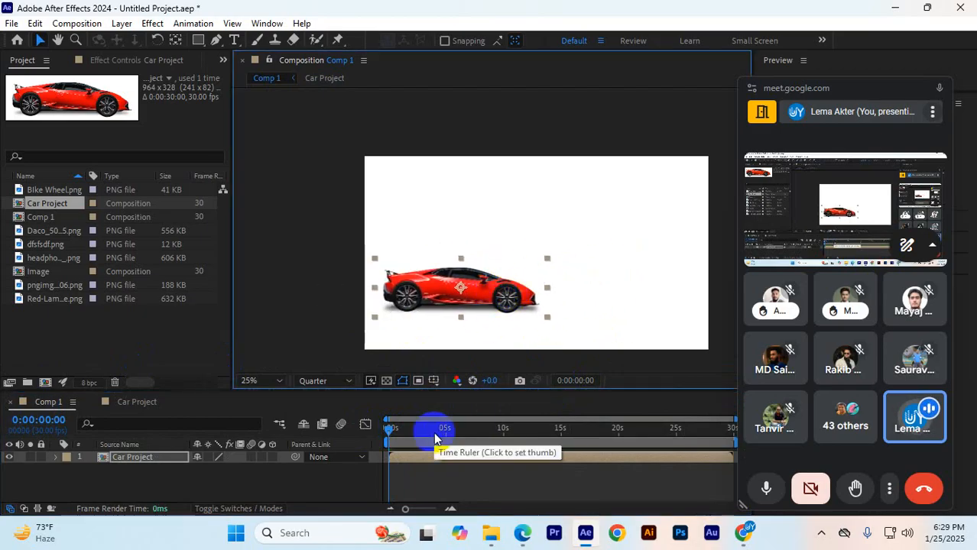
key(p)
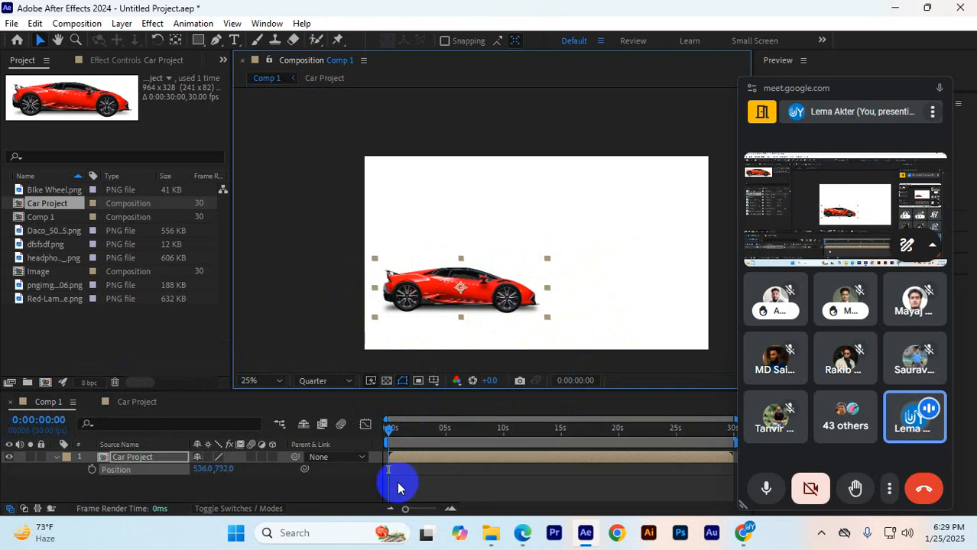
click(92, 469)
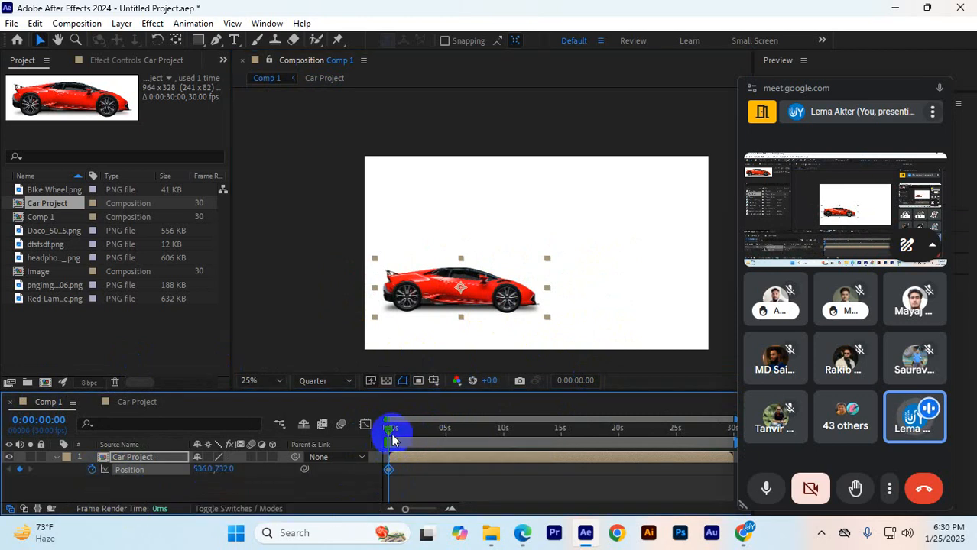
- Move the Car Project layer just outside the frame's left edge at 0:00:00:00, to position -488, 780
click(390, 431)
drag(391, 431, 444, 433)
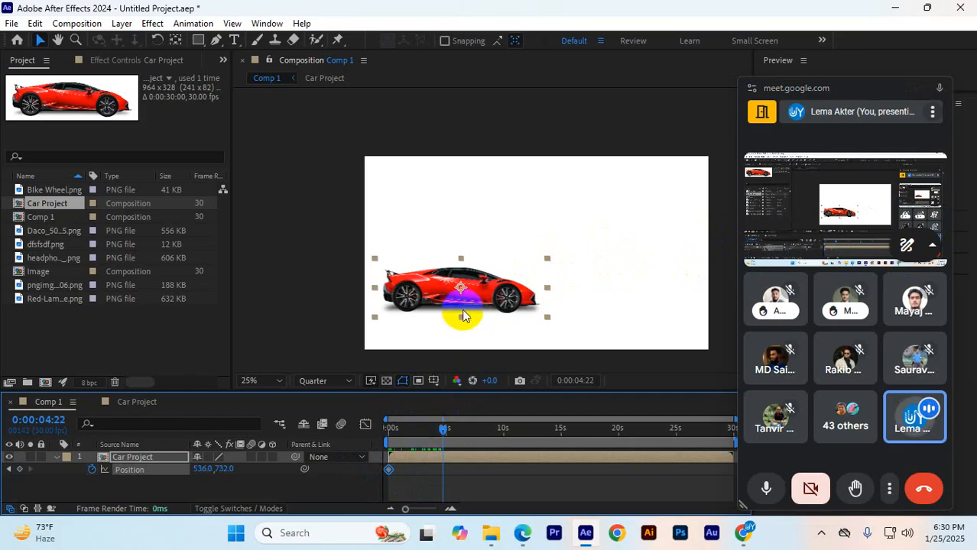
click(440, 428)
drag(440, 429, 389, 432)
drag(458, 284, 325, 305)
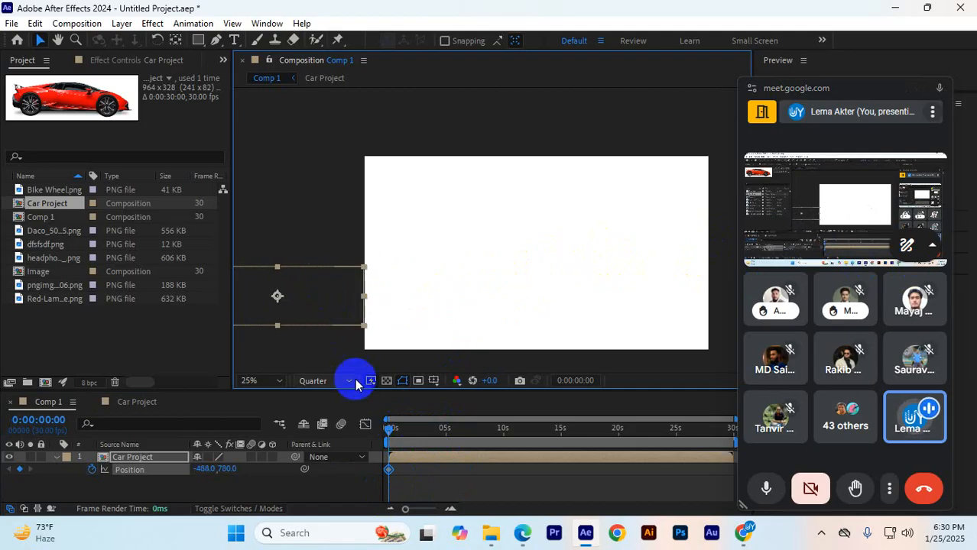
- At 0:00:05:03, move the car straight across past the frame's right edge to 2512, 780, adding the second Position keyframe
drag(389, 431, 436, 437)
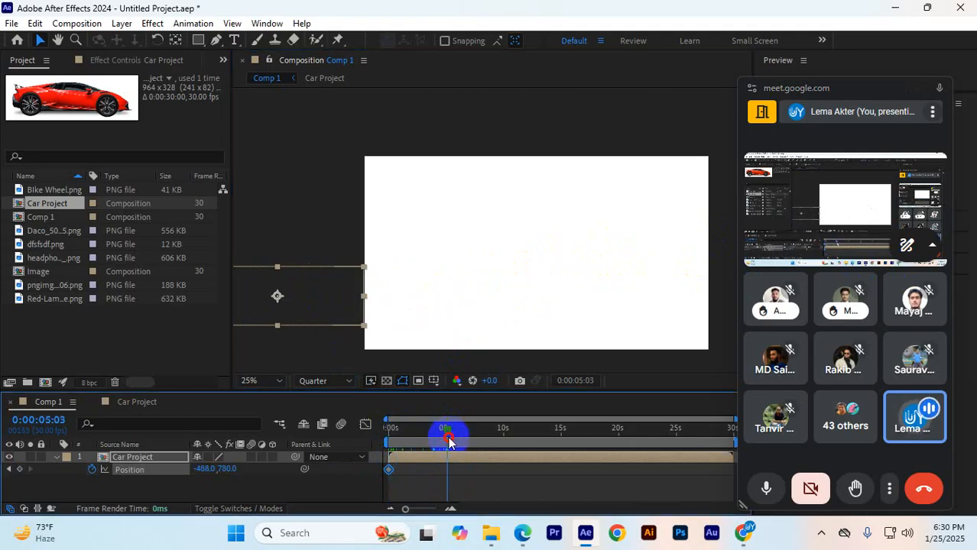
click(276, 298)
click(277, 298)
drag(278, 297, 779, 329)
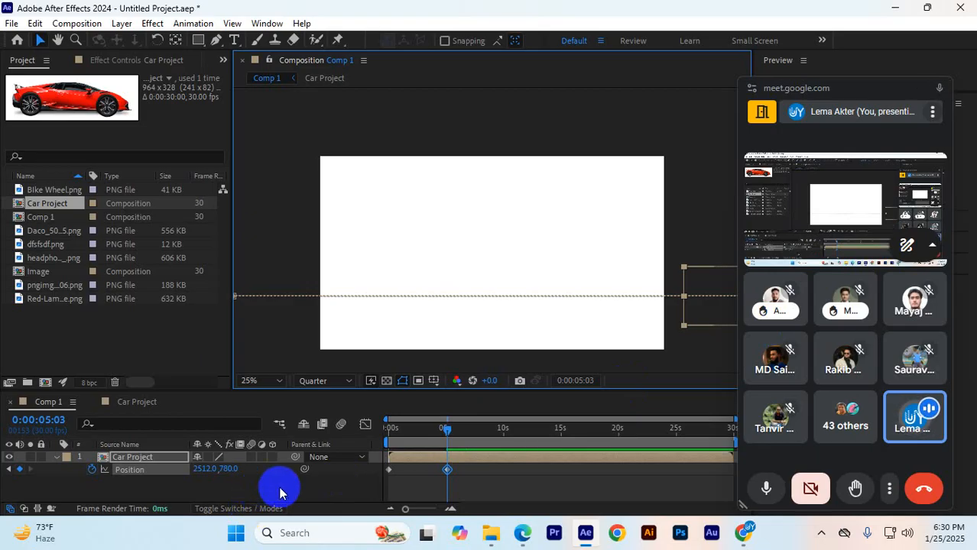
- Preview the car's drive across the frame from the start several times
key(Home)
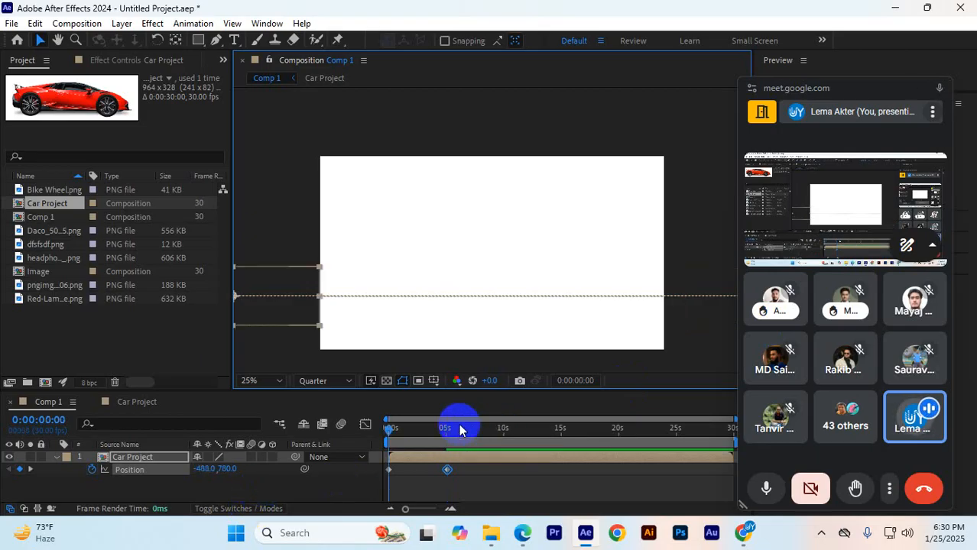
key(space)
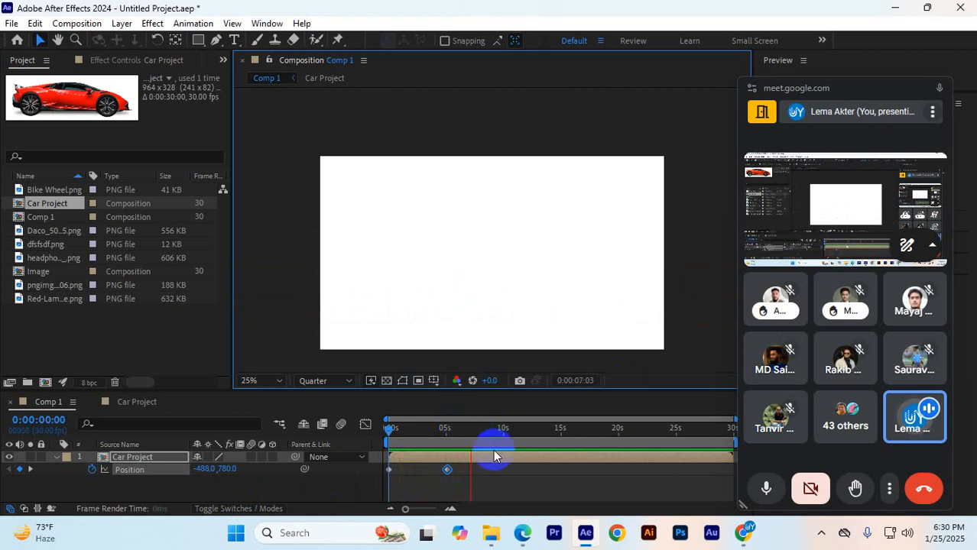
click(491, 428)
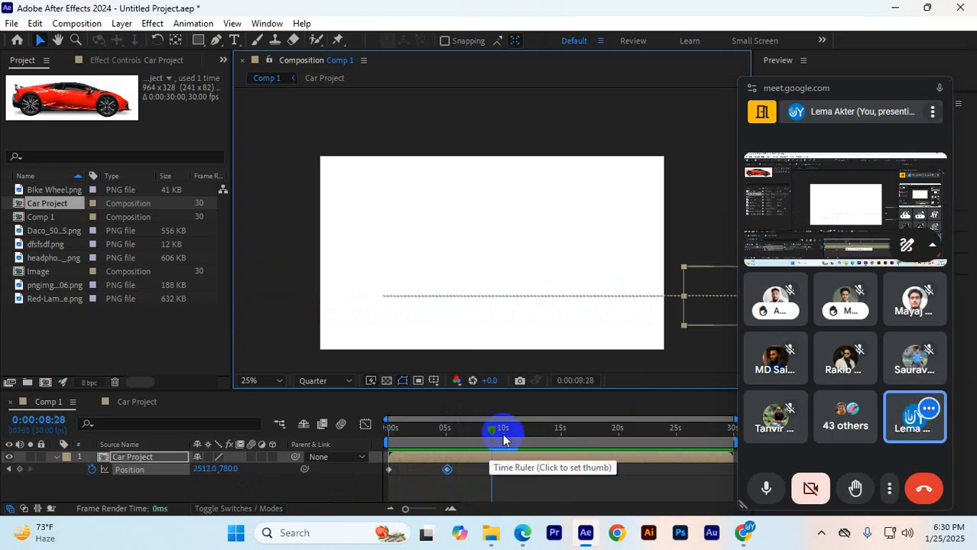
key(Home)
key(space)
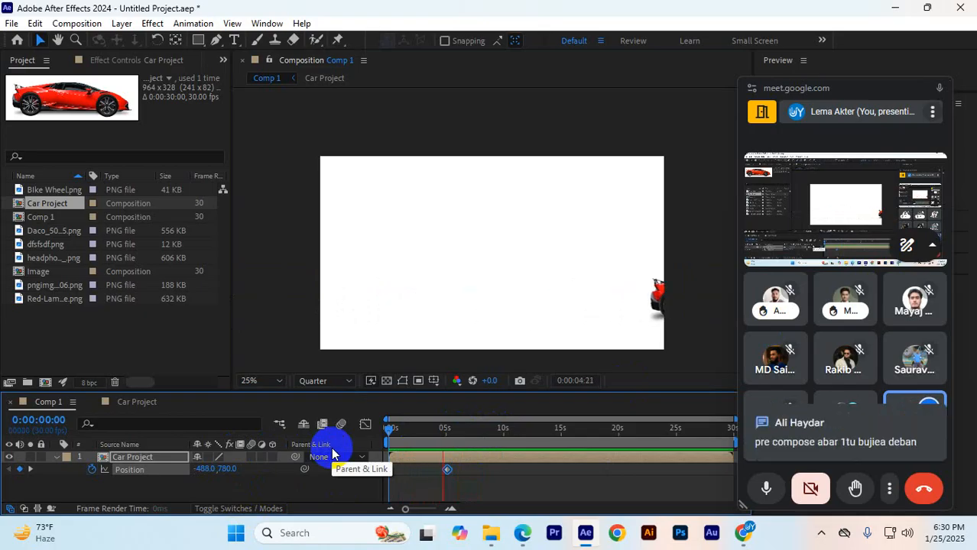
key(space)
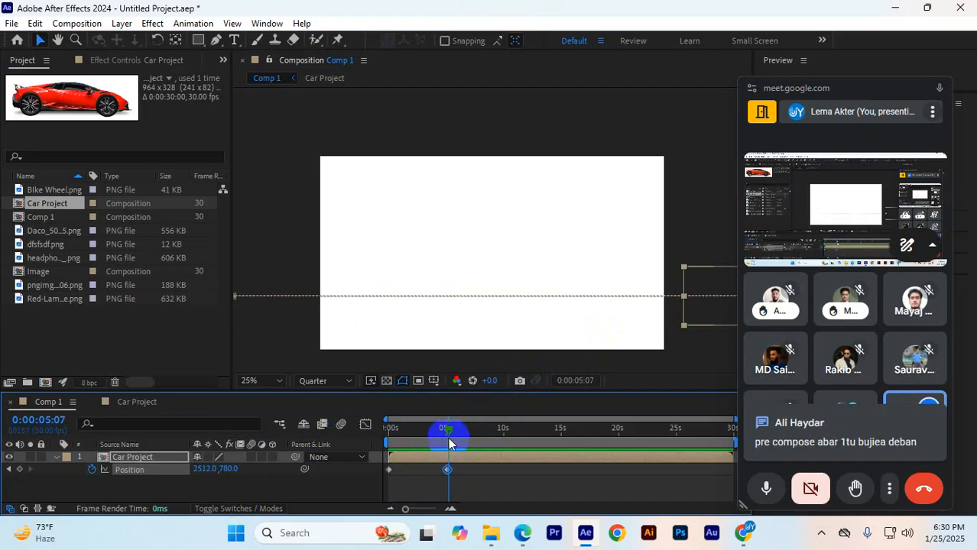
drag(448, 438, 338, 447)
key(space)
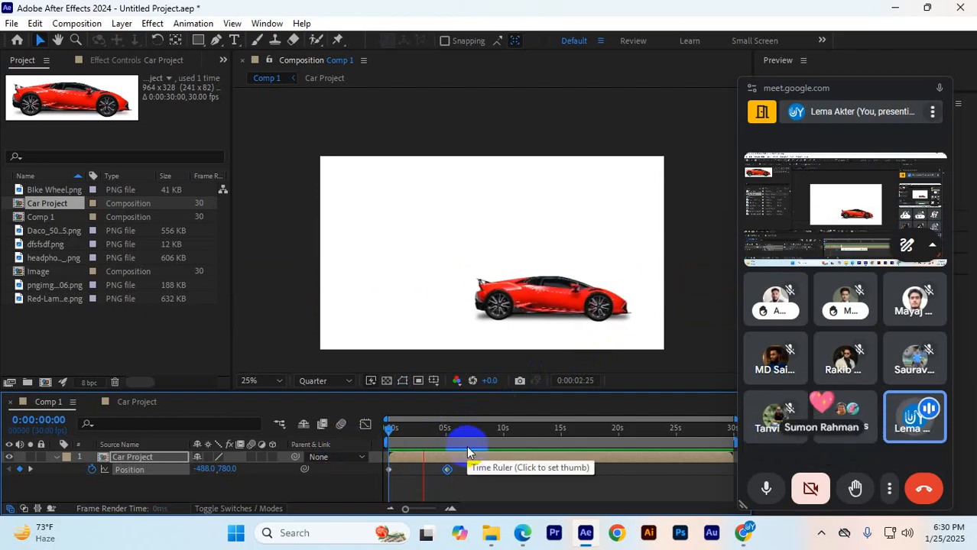
key(space)
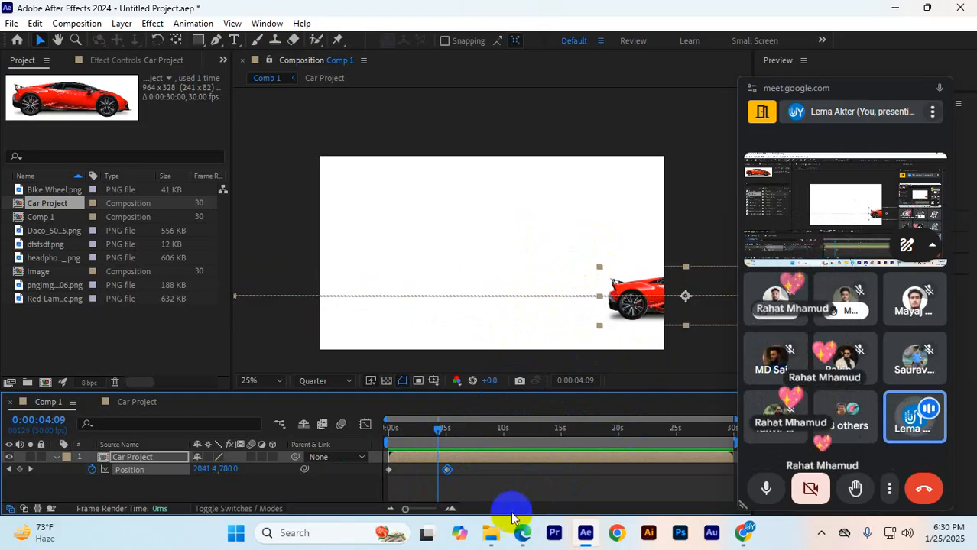
- Switch to Chrome and replace the car wheel search in Google with "road bg"
mouse_move(493, 529)
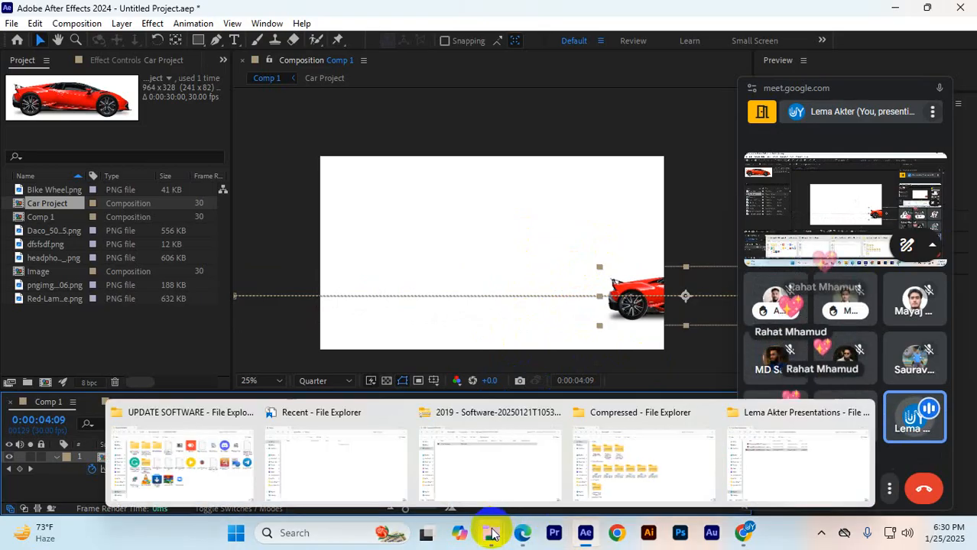
click(202, 498)
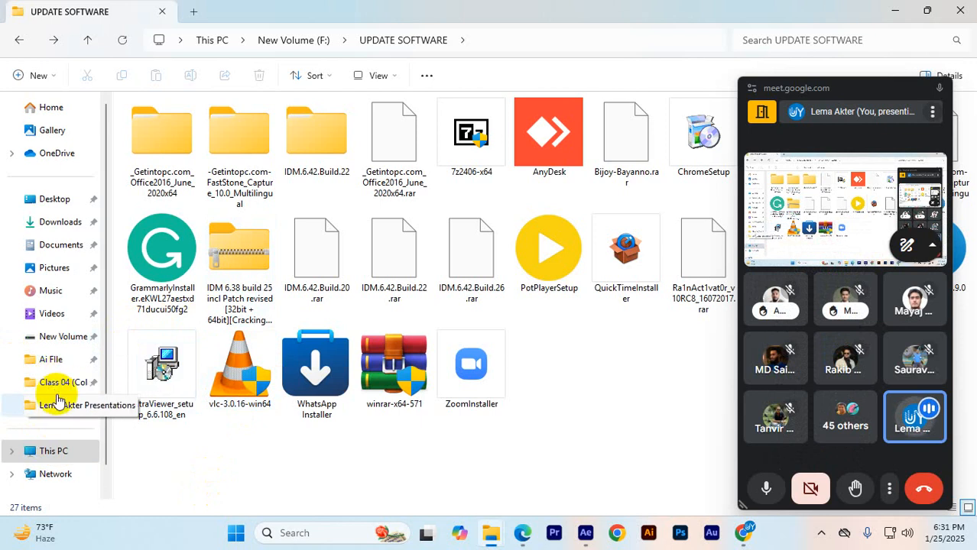
mouse_move(752, 530)
click(643, 469)
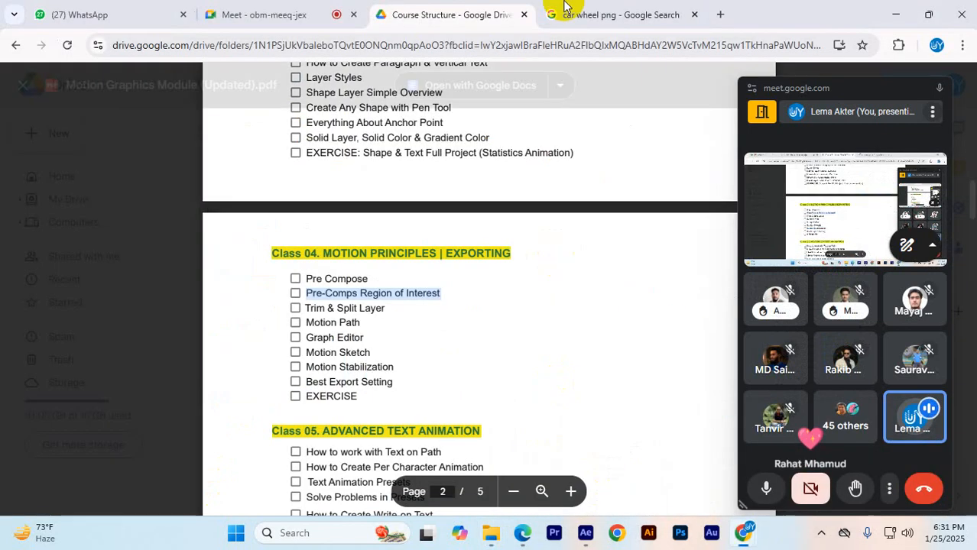
click(620, 14)
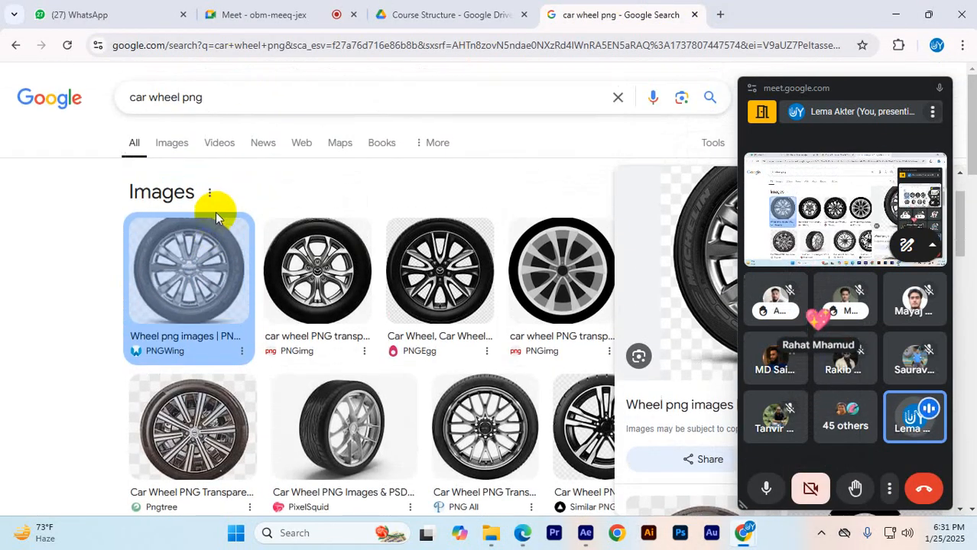
drag(218, 97, 87, 100)
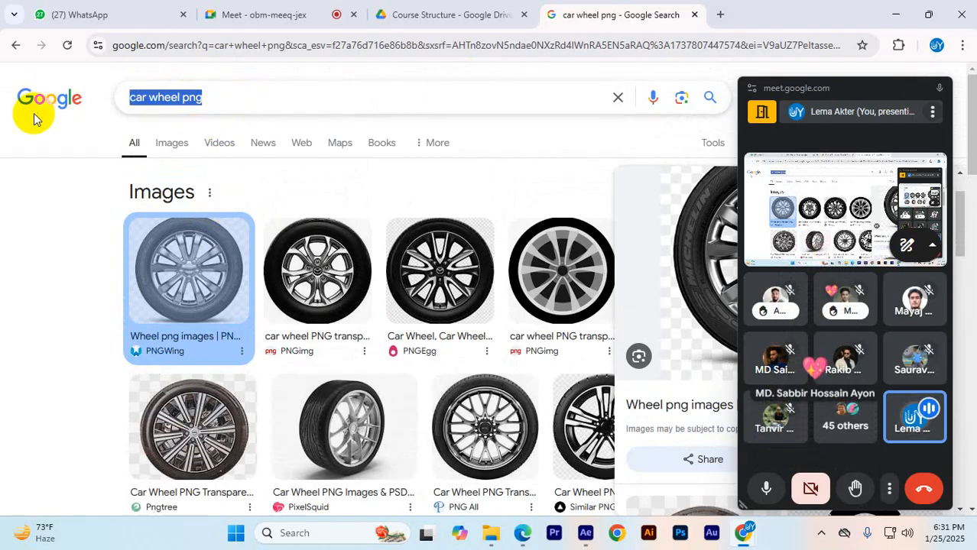
text(road)
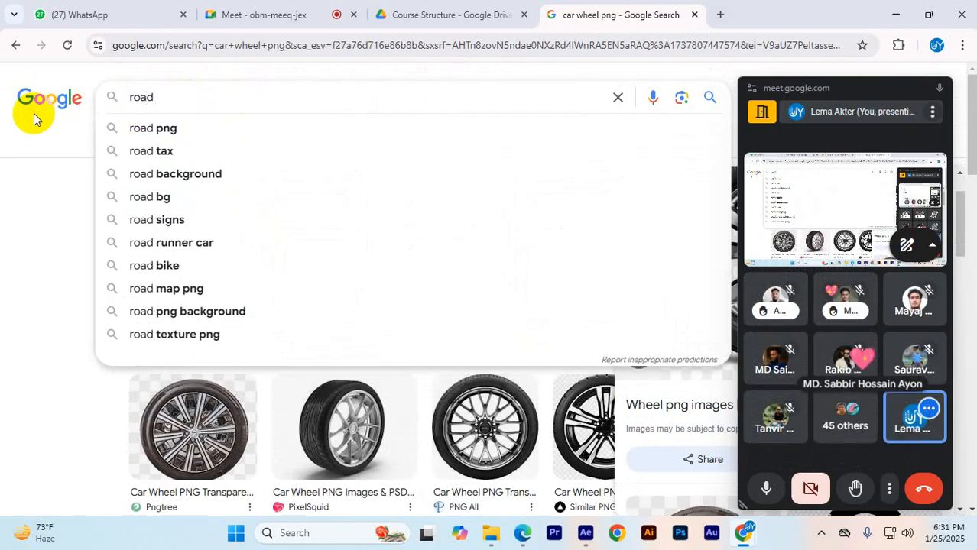
text( bg)
key(Return)
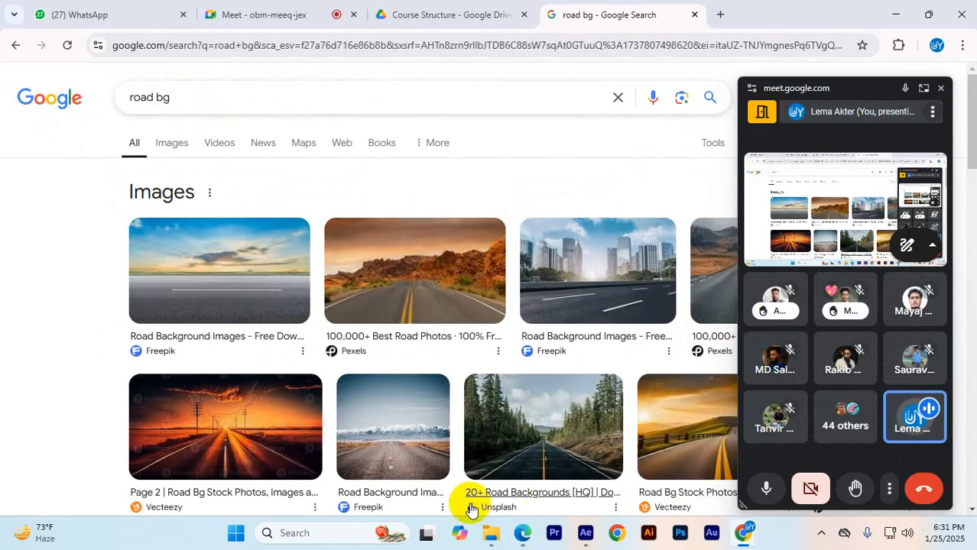
- Preview the Adobe Stock road image with blue mountains and move the floating meeting window out of the way
scroll(442, 403, down, 3)
click(461, 398)
scroll(540, 411, down, 3)
click(217, 211)
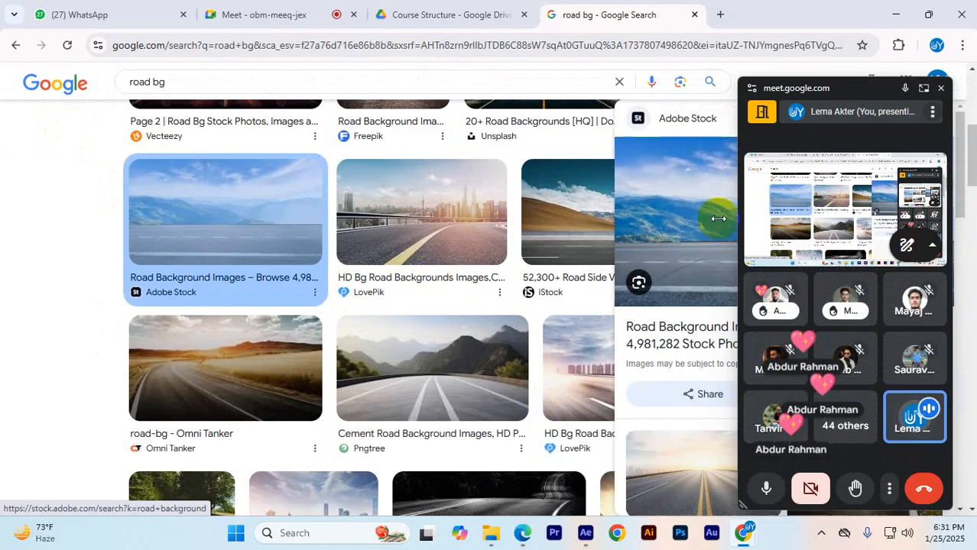
drag(802, 91, 876, 541)
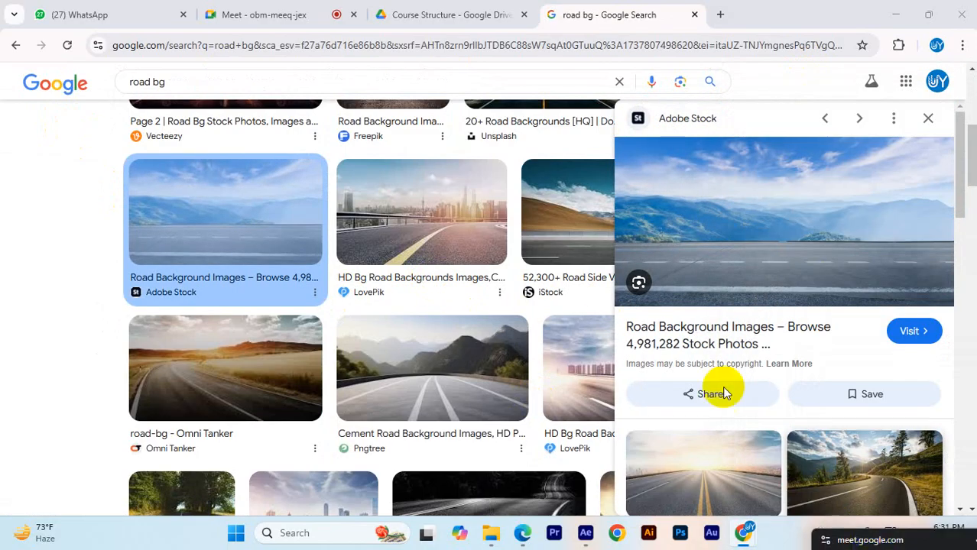
- Look through the other road background images and open the first Freepik result's page
scroll(552, 320, down, 10)
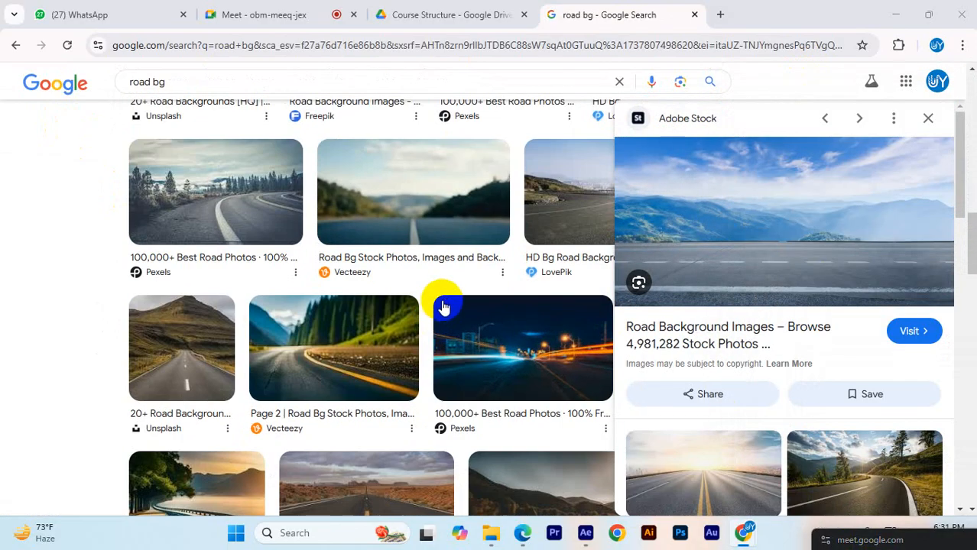
scroll(459, 311, down, 5)
scroll(459, 311, up, 10)
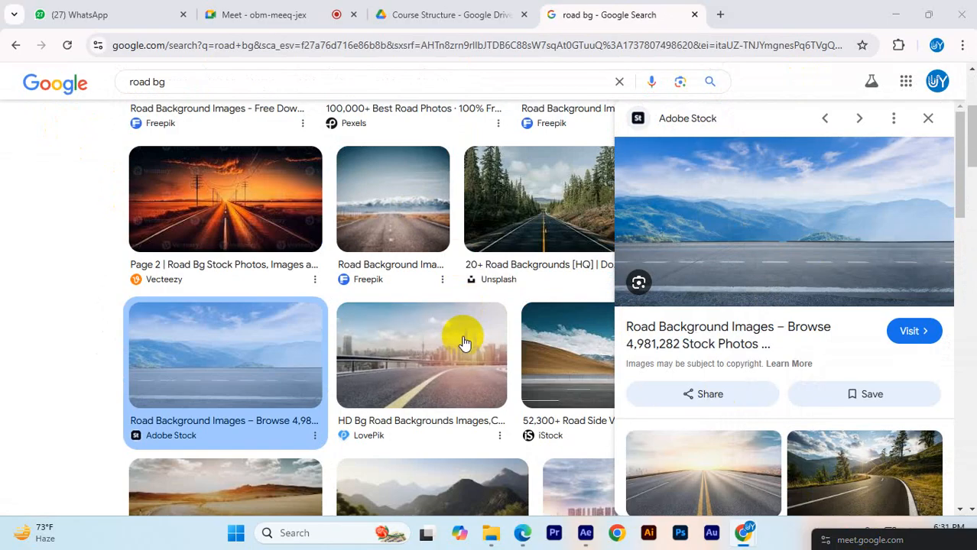
scroll(416, 299, up, 3)
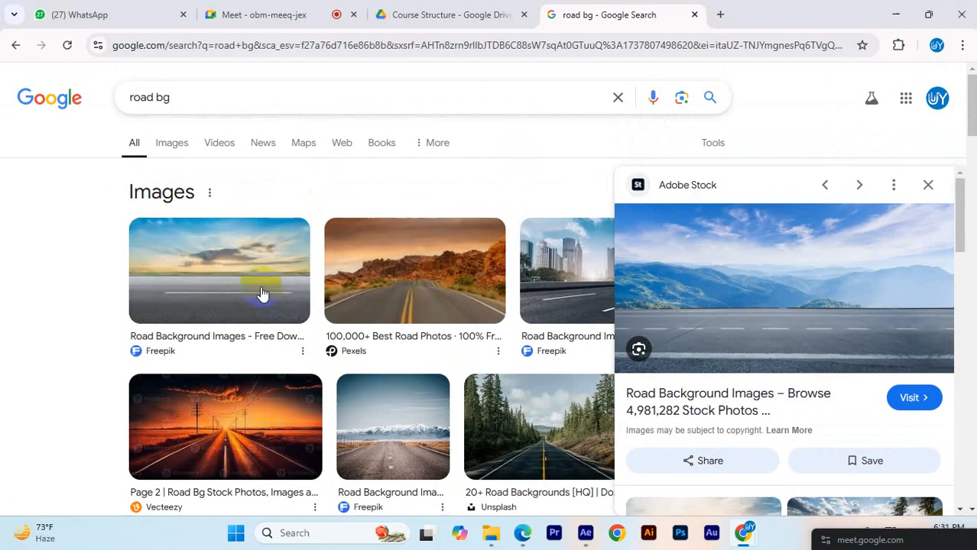
click(261, 292)
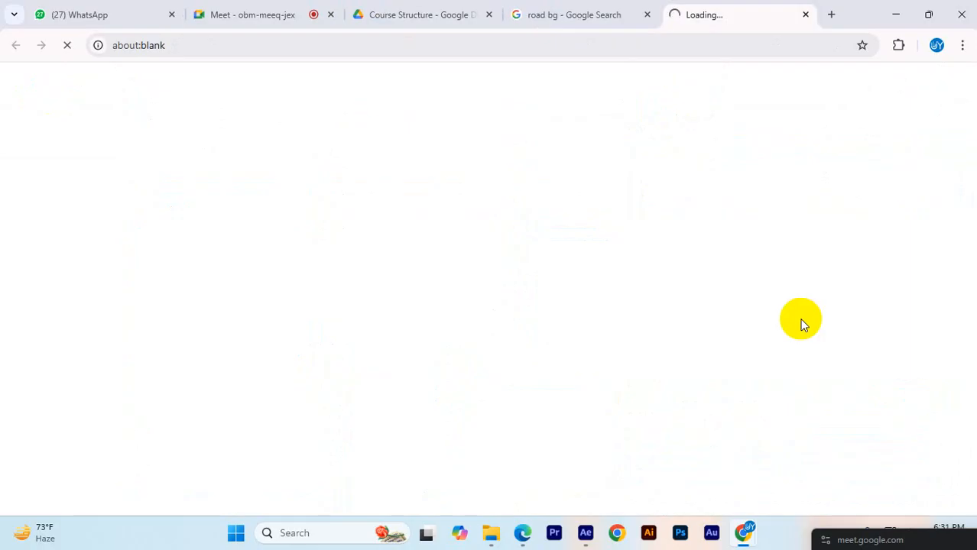
- Find the free Freepik photo of a road with a city skyline and blue sky, open it and download it
scroll(589, 331, down, 2)
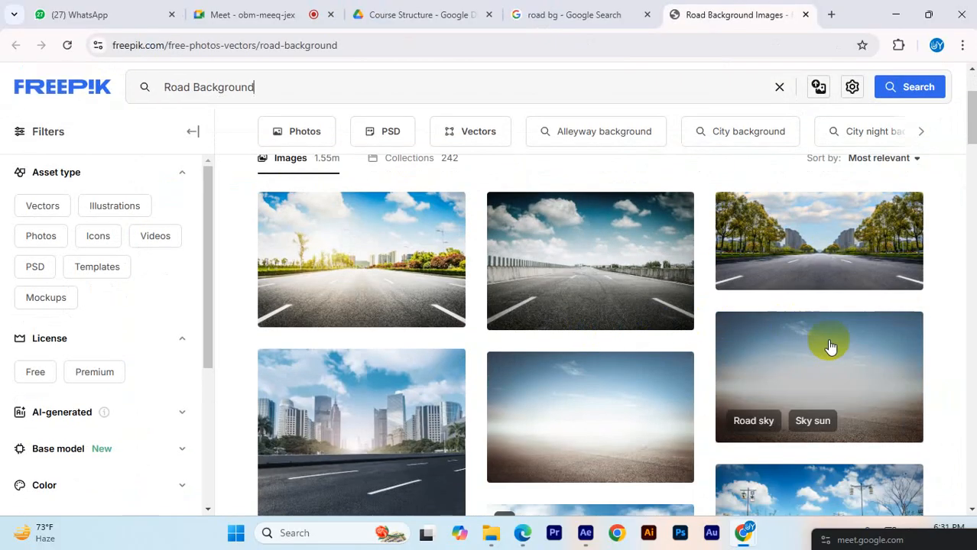
scroll(861, 389, down, 5)
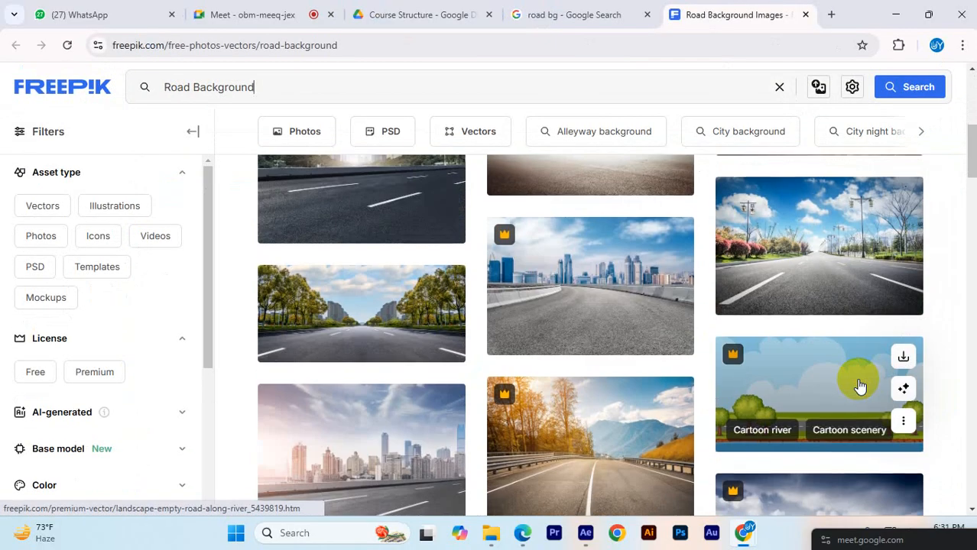
scroll(859, 386, down, 6)
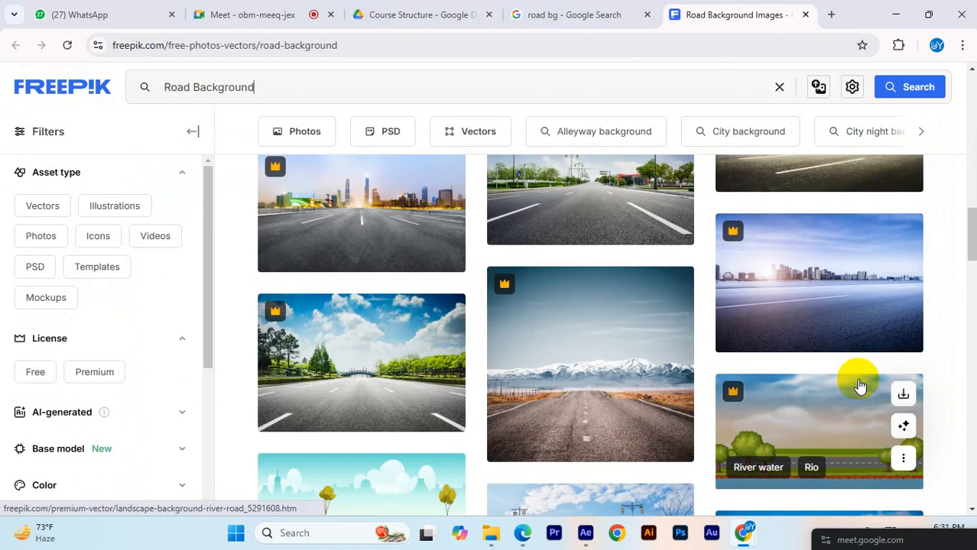
scroll(860, 386, down, 8)
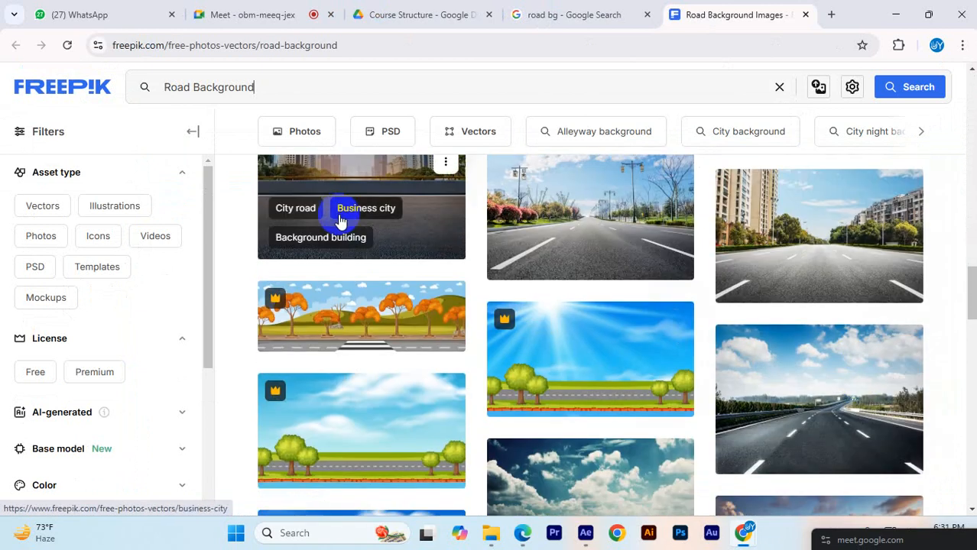
click(425, 225)
scroll(770, 360, down, 2)
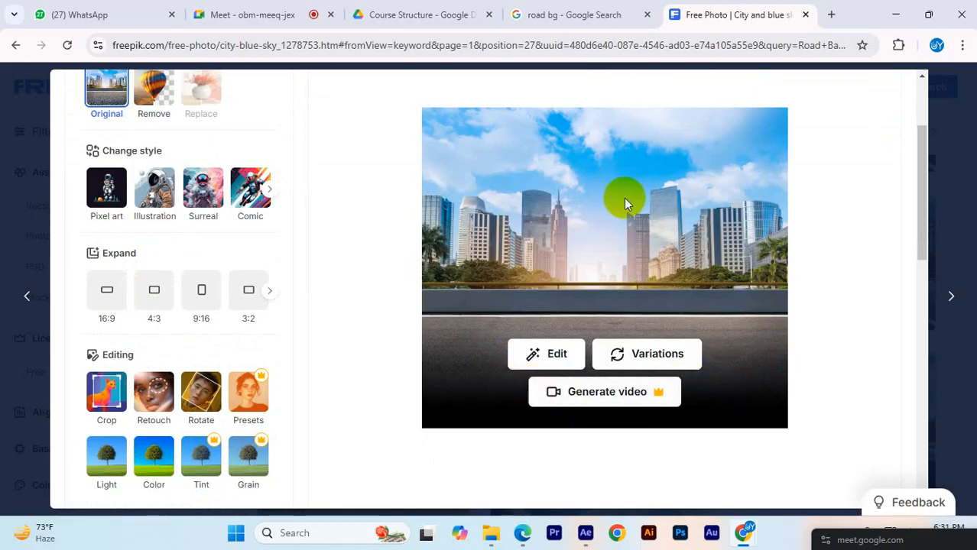
scroll(798, 329, up, 2)
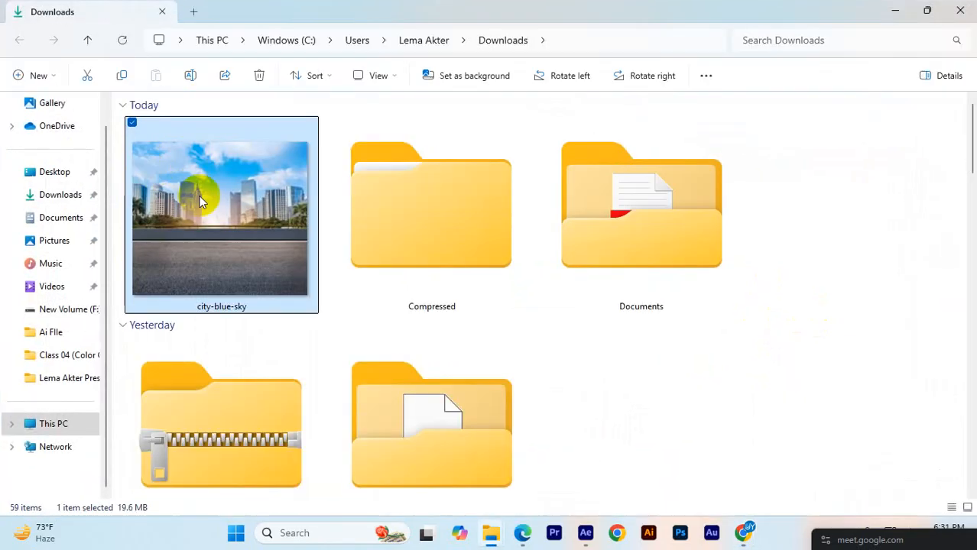
- Import the city-blue-sky image from the Downloads folder into the After Effects project
drag(187, 156, 136, 456)
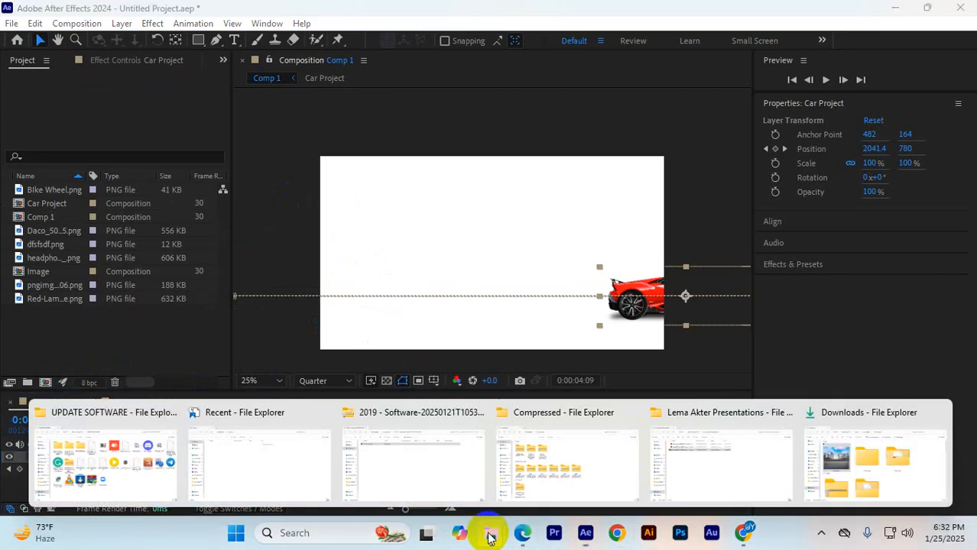
click(162, 486)
click(57, 221)
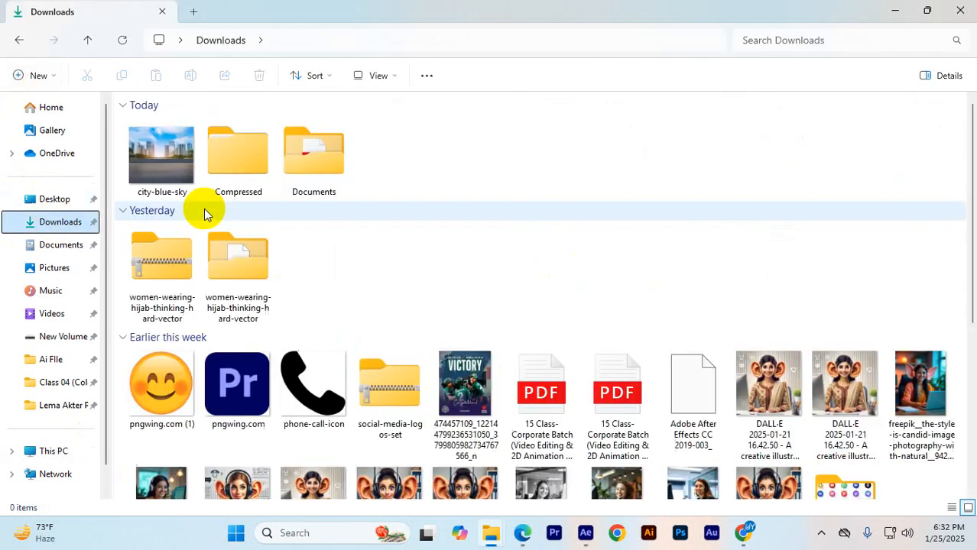
click(162, 153)
drag(162, 157, 122, 336)
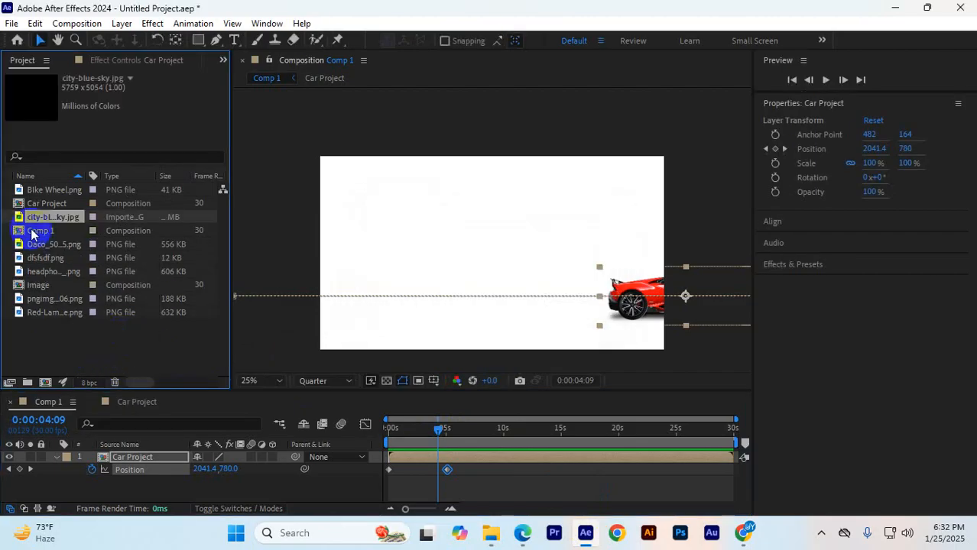
- Add city-blue-sky.jpg to Comp 1 above the Car Project layer and dismiss the Comp Profiler tip
click(159, 426)
drag(159, 429, 153, 464)
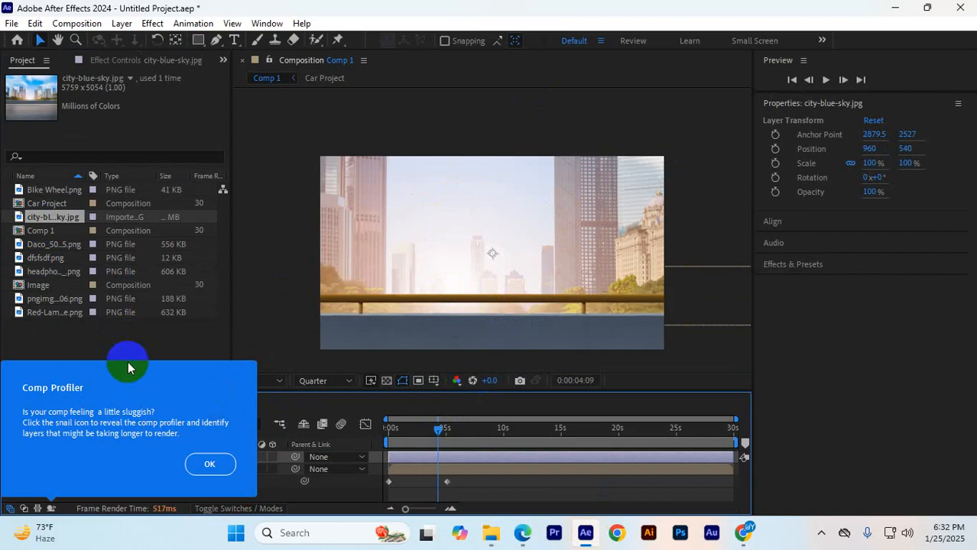
click(211, 465)
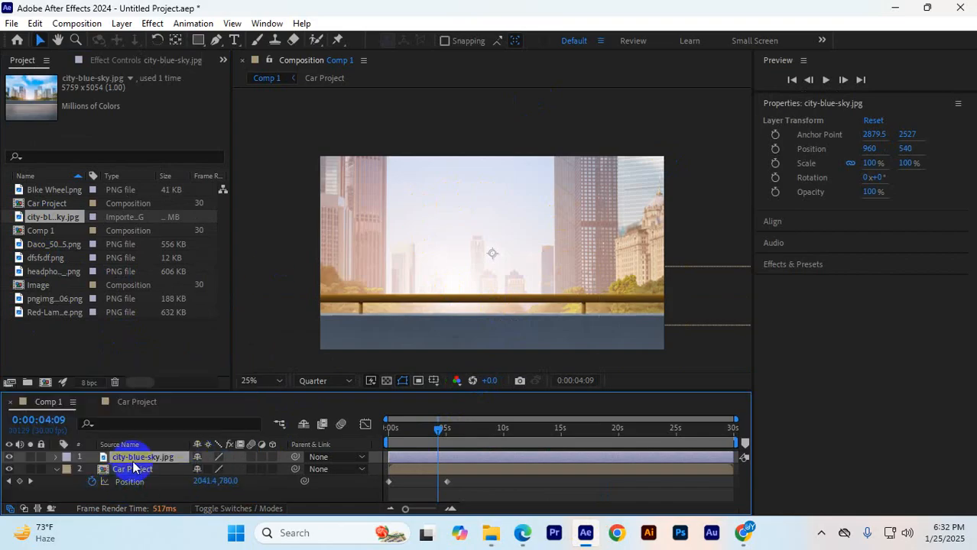
- Move the city-blue-sky.jpg layer beneath Car Project and scale the image down to about 36.1%
drag(133, 467, 139, 483)
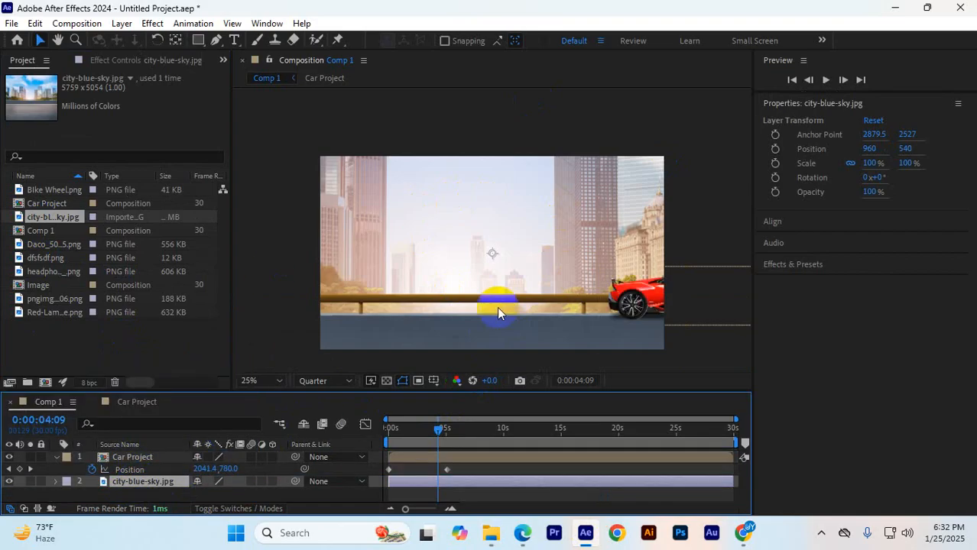
scroll(482, 291, down, 2)
scroll(482, 290, up, 2)
scroll(482, 290, down, 4)
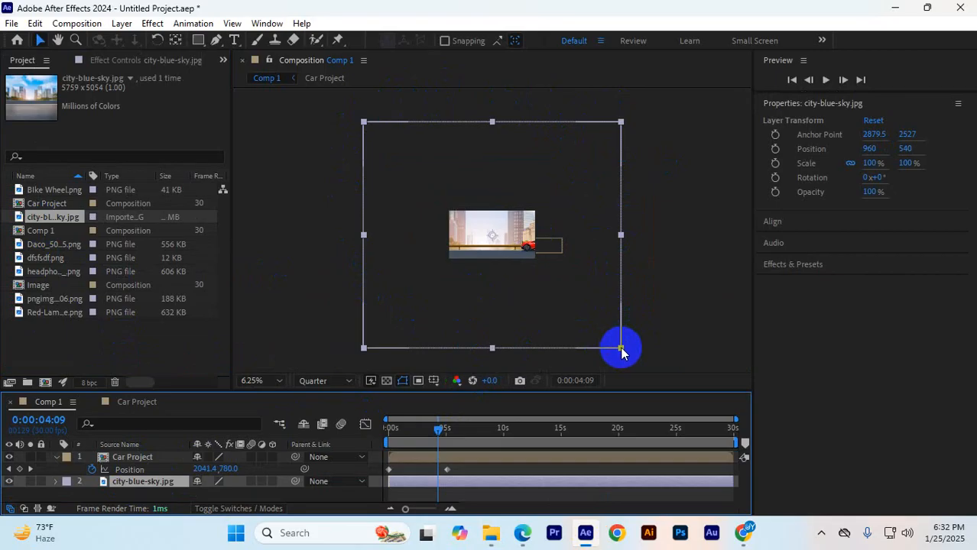
drag(621, 348, 539, 240)
scroll(491, 249, up, 2)
scroll(491, 249, down, 1)
scroll(491, 249, up, 1)
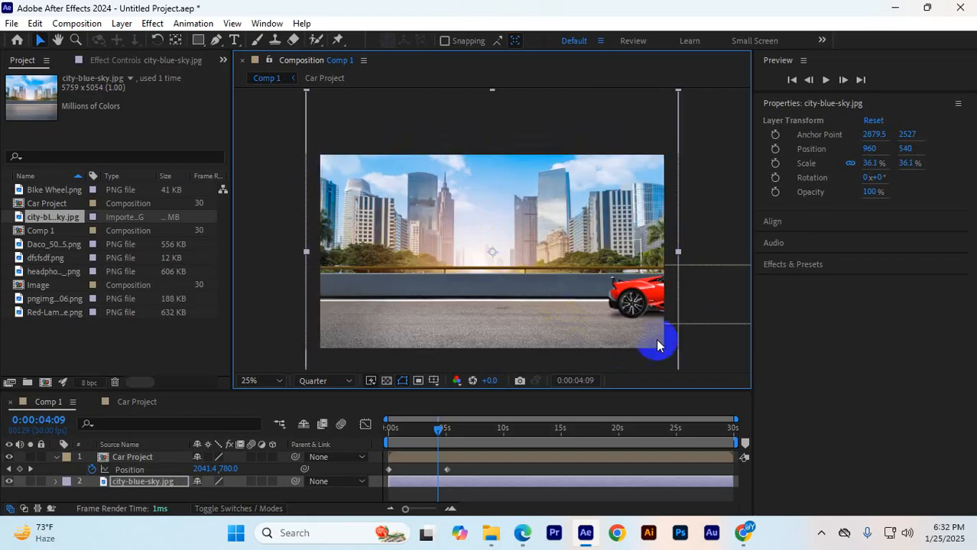
- Shift the city background to about 1004, 492 so the road sits under the car, previewing the car's drive along the way
mouse_move(526, 285)
mouse_down()
mouse_move(520, 197)
mouse_move(528, 273)
mouse_up()
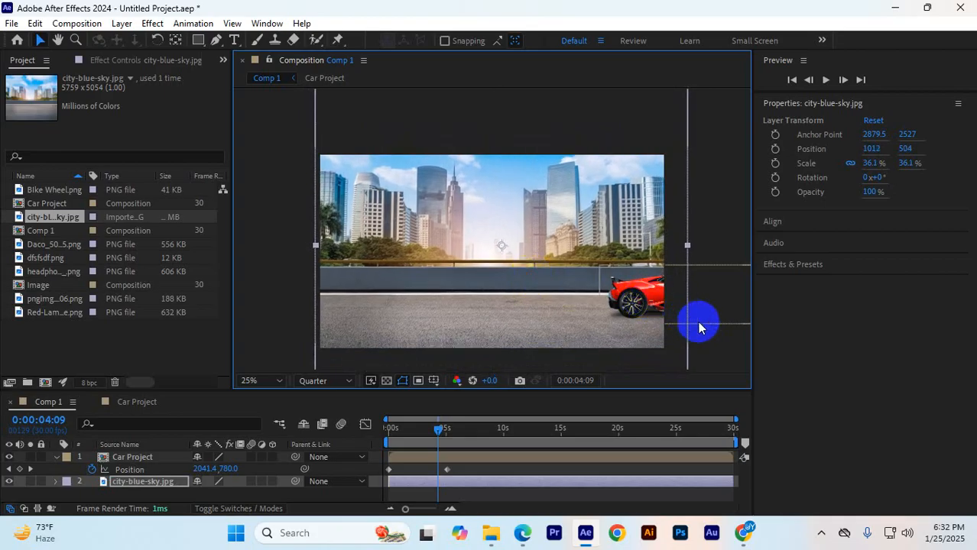
drag(437, 439, 296, 449)
key(space)
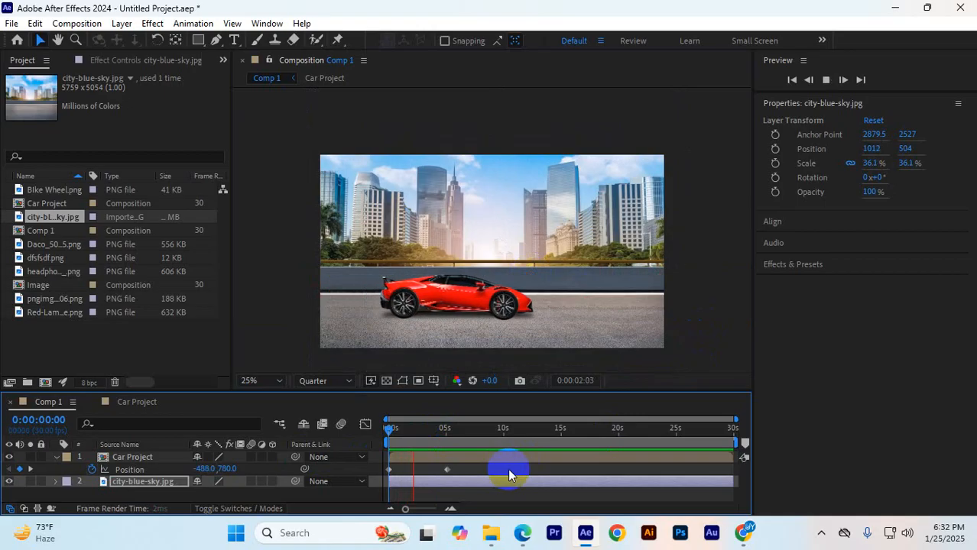
mouse_move(585, 210)
mouse_down()
mouse_move(589, 227)
mouse_move(588, 210)
mouse_up()
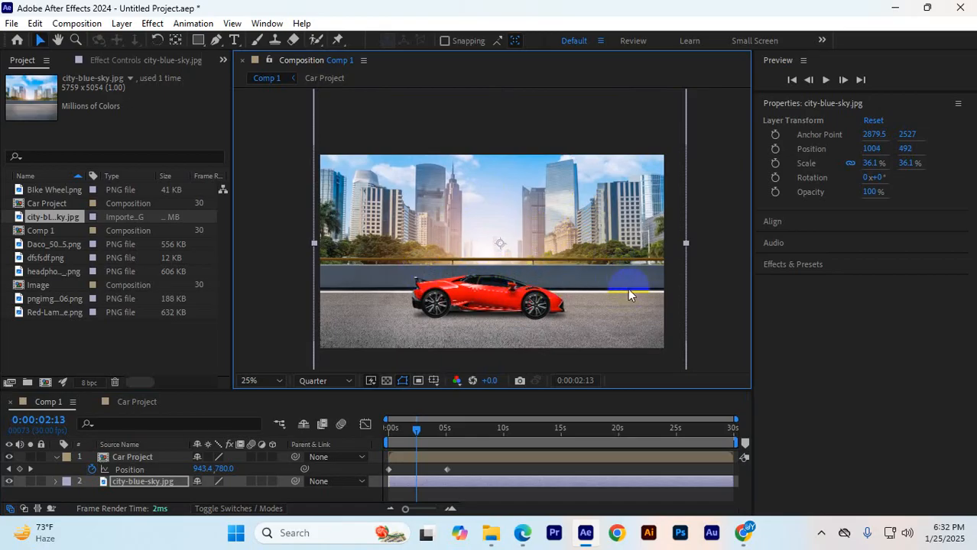
scroll(575, 260, down, 1)
scroll(572, 262, up, 1)
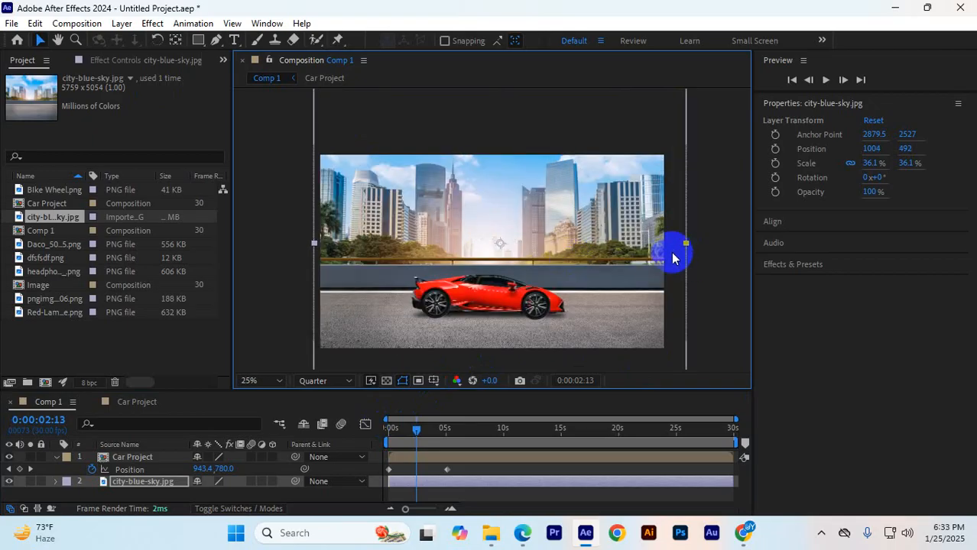
- Enlarge the city background to about 48.3% and move it to about 1340, 244, keeping the frame covered
scroll(673, 256, down, 1)
drag(589, 236, 621, 236)
drag(567, 249, 597, 227)
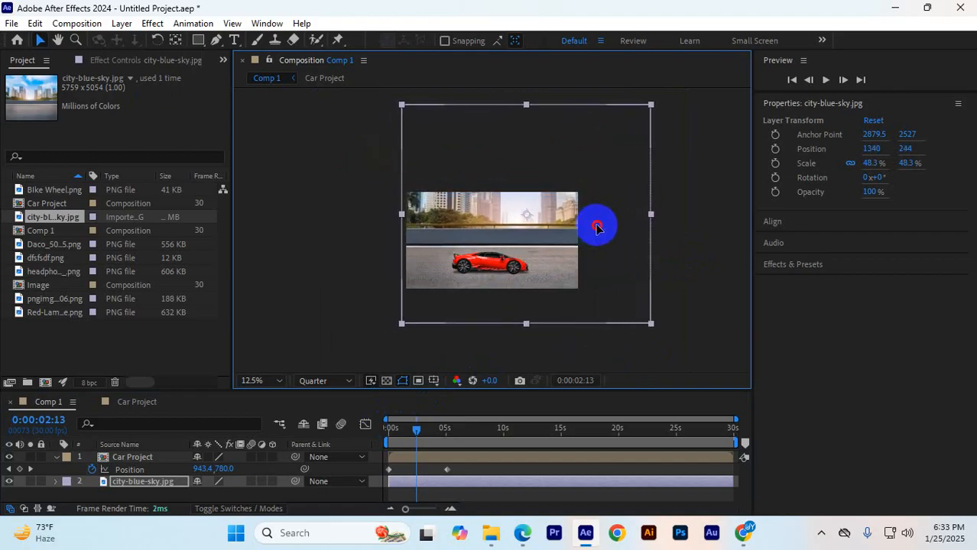
- Add a starting Position keyframe to the city-blue-sky.jpg layer at 0:00:00:00
click(417, 434)
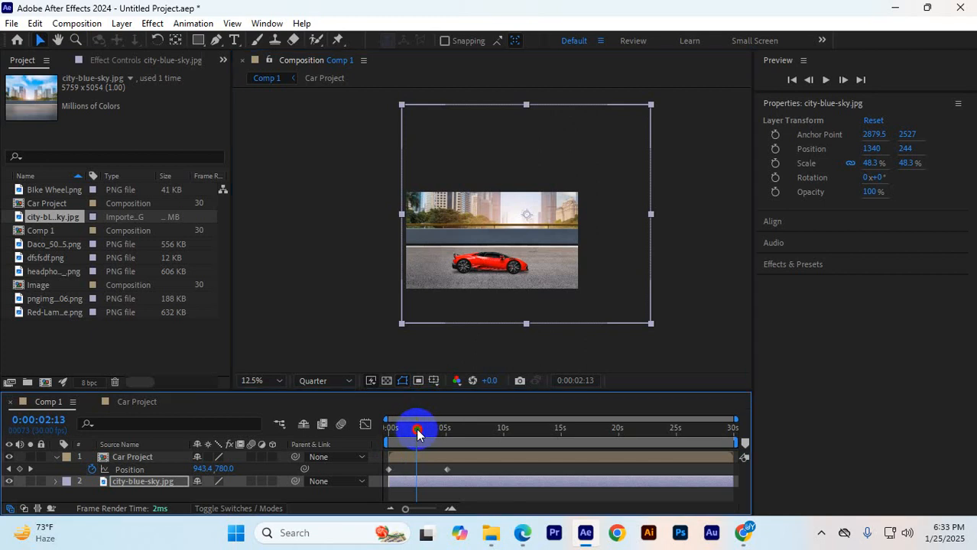
key(Home)
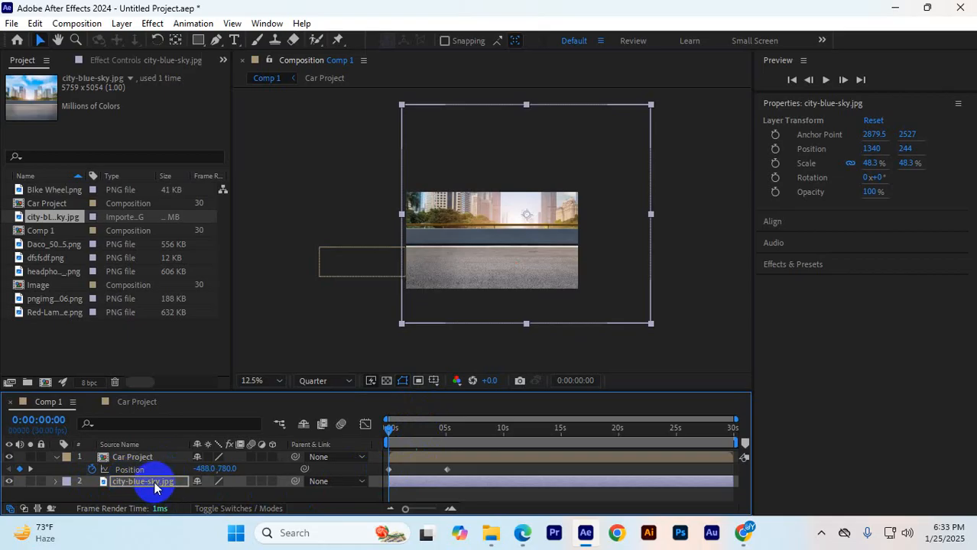
click(91, 494)
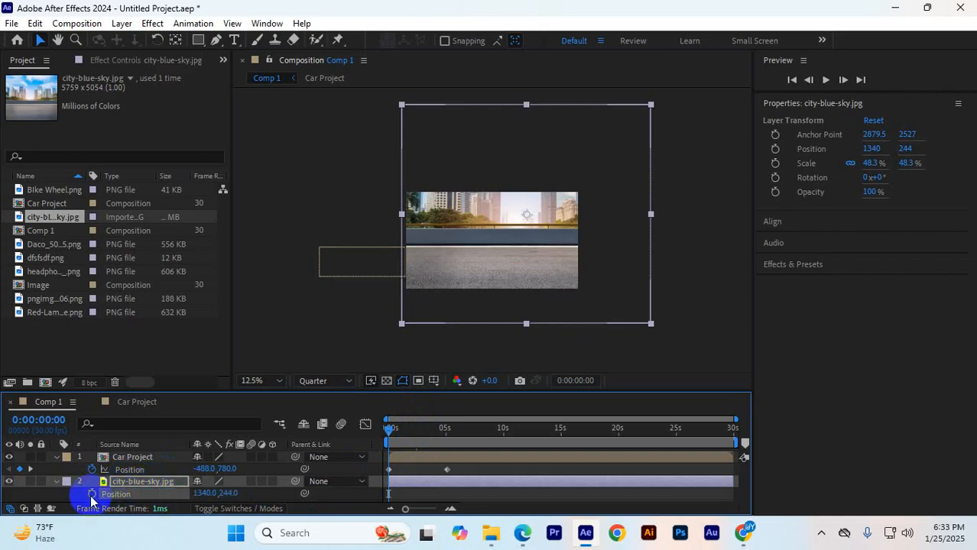
click(90, 494)
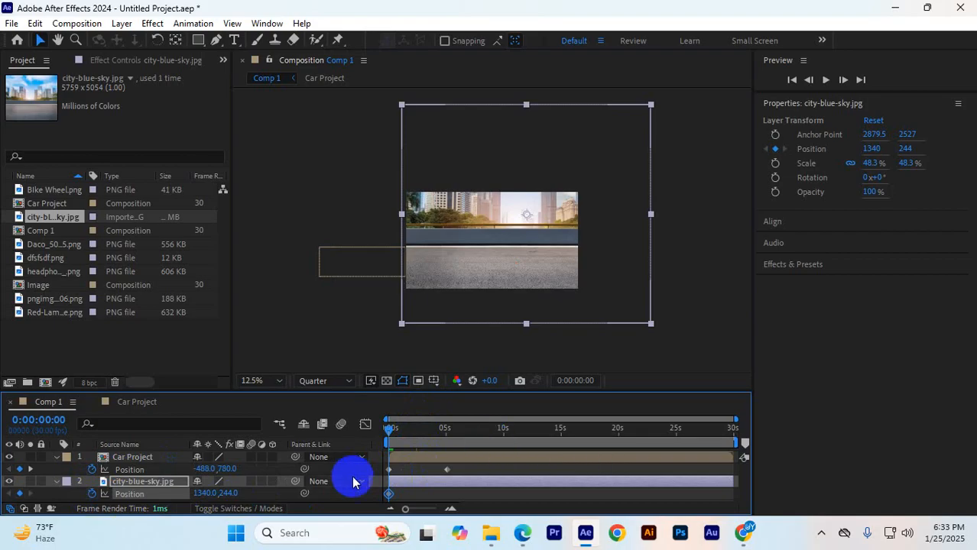
- At 0:00:05:01, slide the city background horizontally to about 556, 244 to create its second Position keyframe
drag(484, 391, 482, 365)
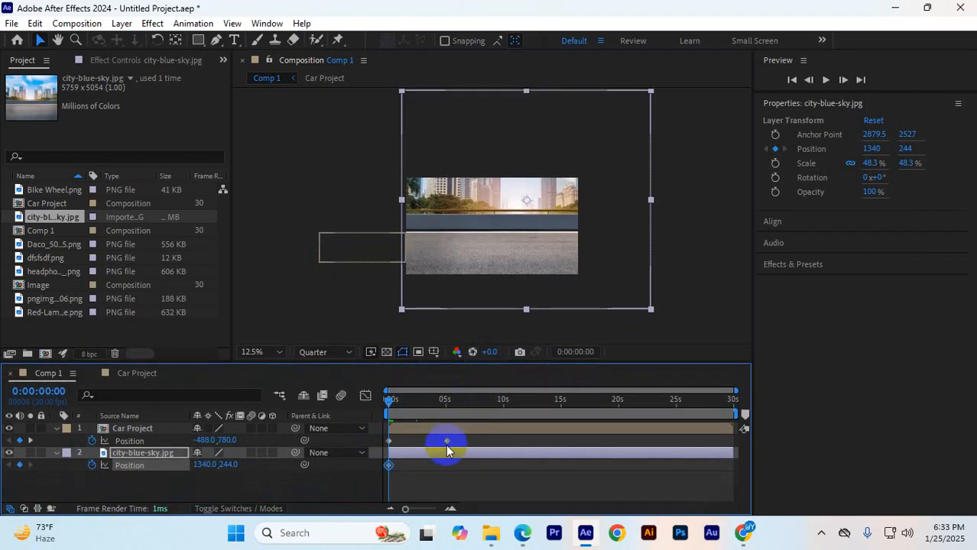
drag(393, 400, 445, 415)
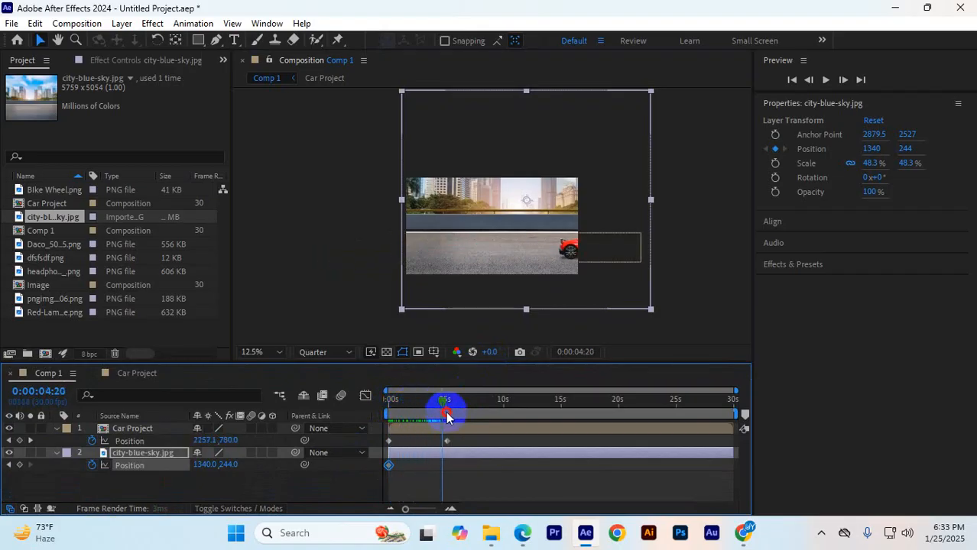
drag(532, 252, 462, 251)
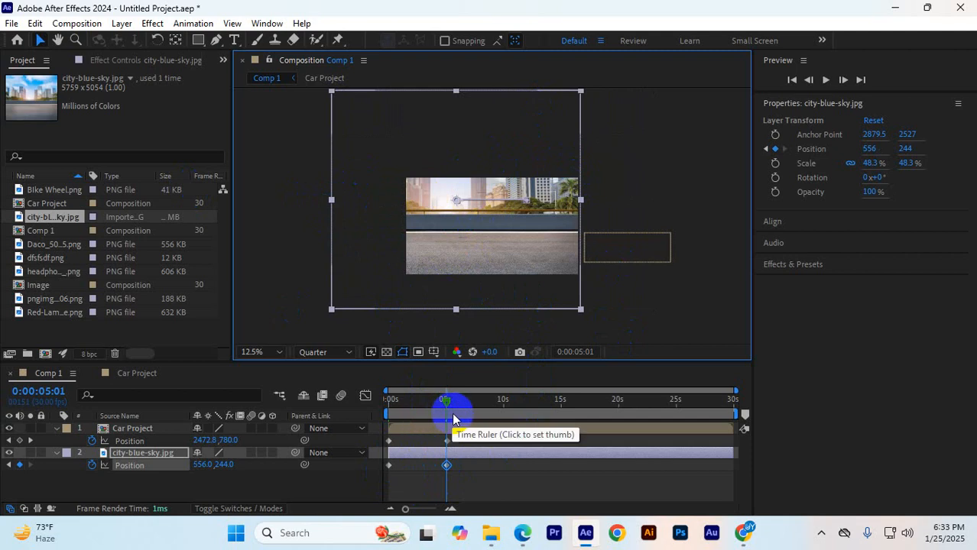
- Play the car and moving background from the start, in an enlarged and then a maximized Composition view
key(Home)
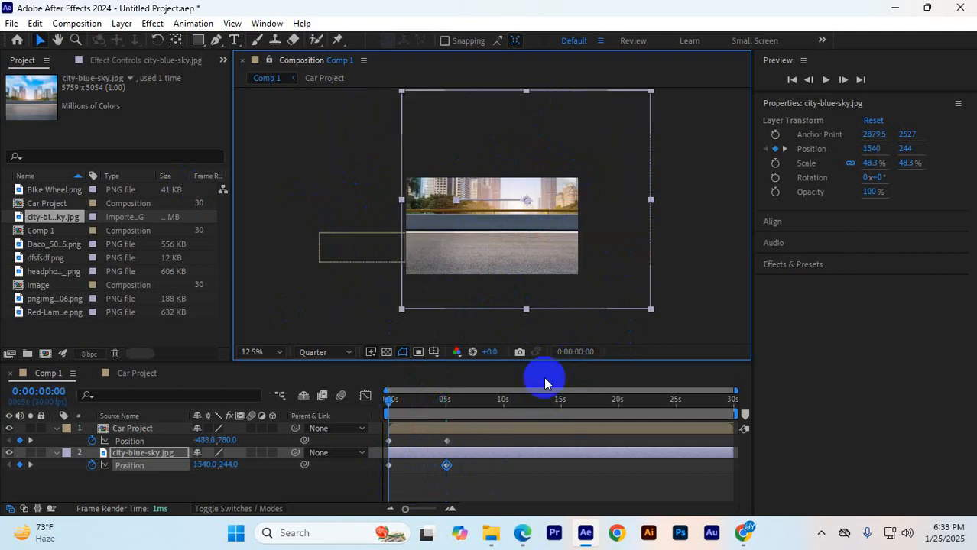
drag(549, 362, 465, 438)
key(space)
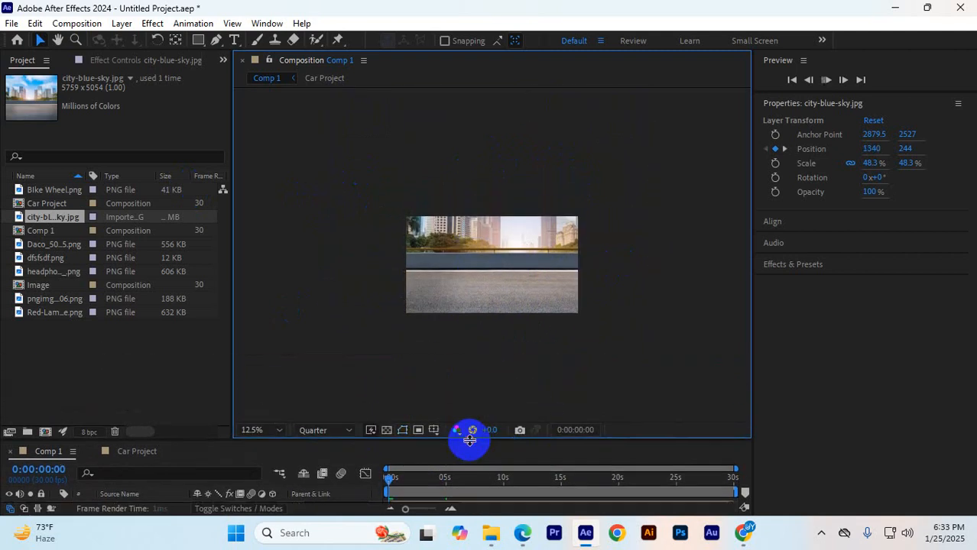
key(space)
scroll(529, 282, up, 2)
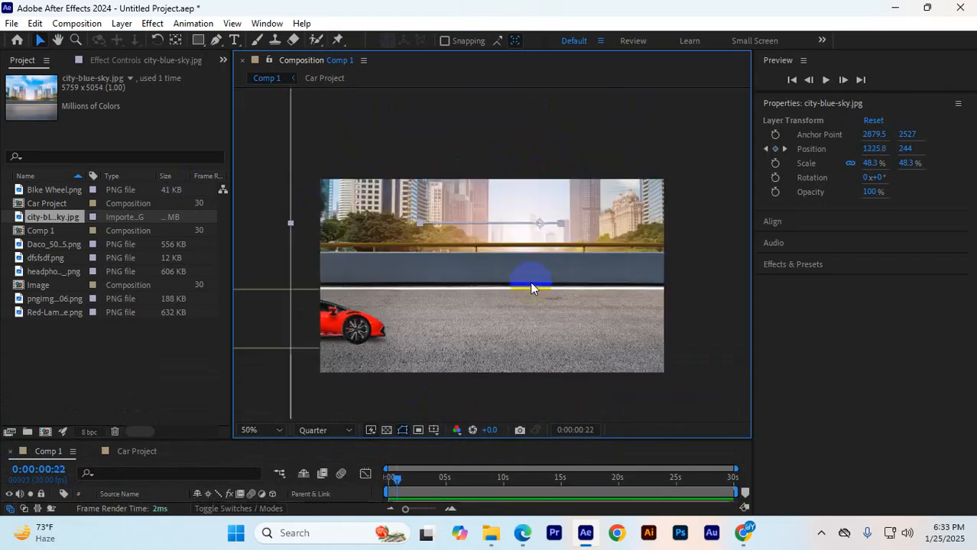
scroll(547, 377, down, 1)
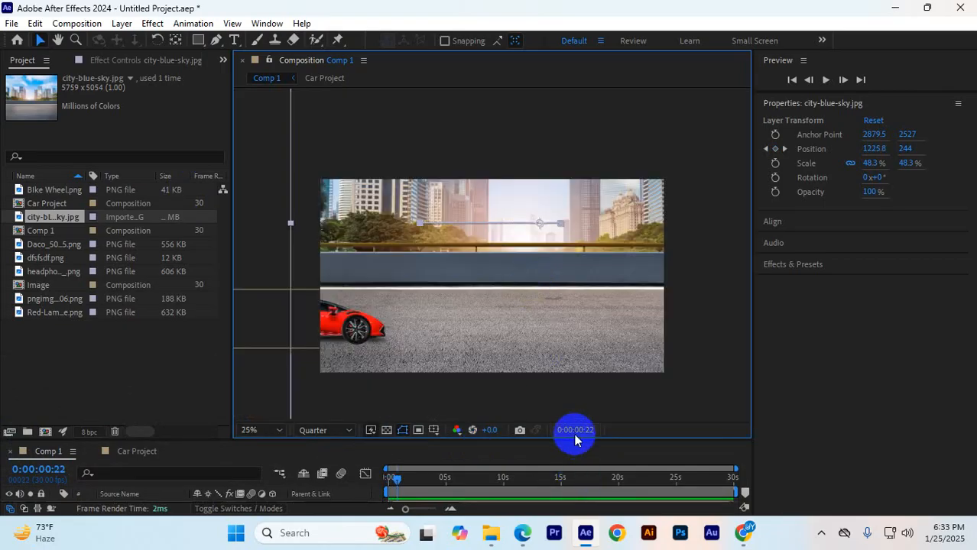
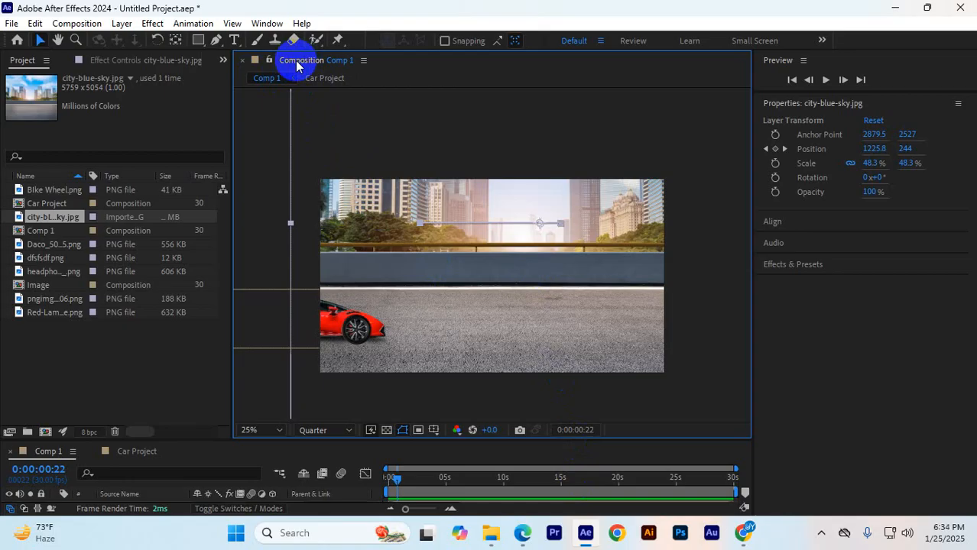
double_click(297, 61)
scroll(538, 345, up, 2)
scroll(538, 345, down, 2)
key(space)
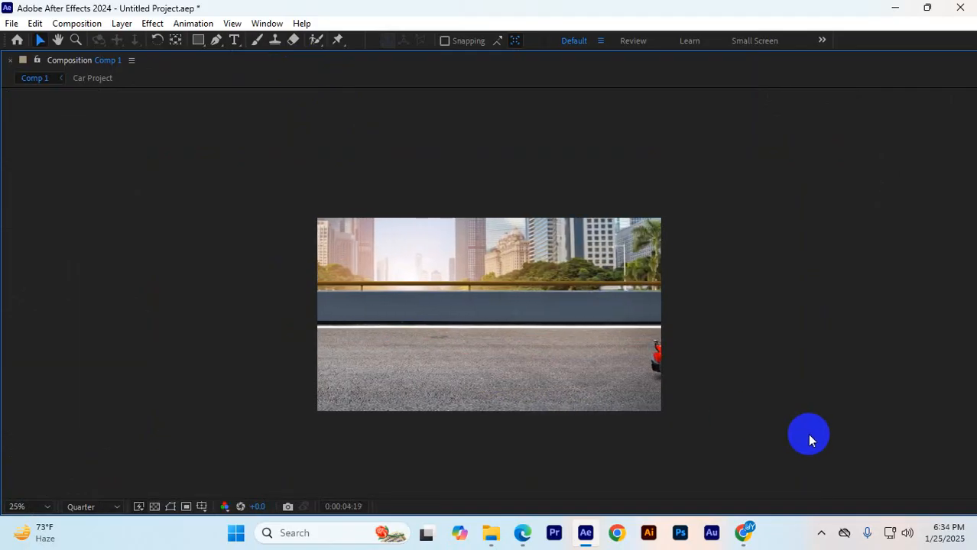
key(space)
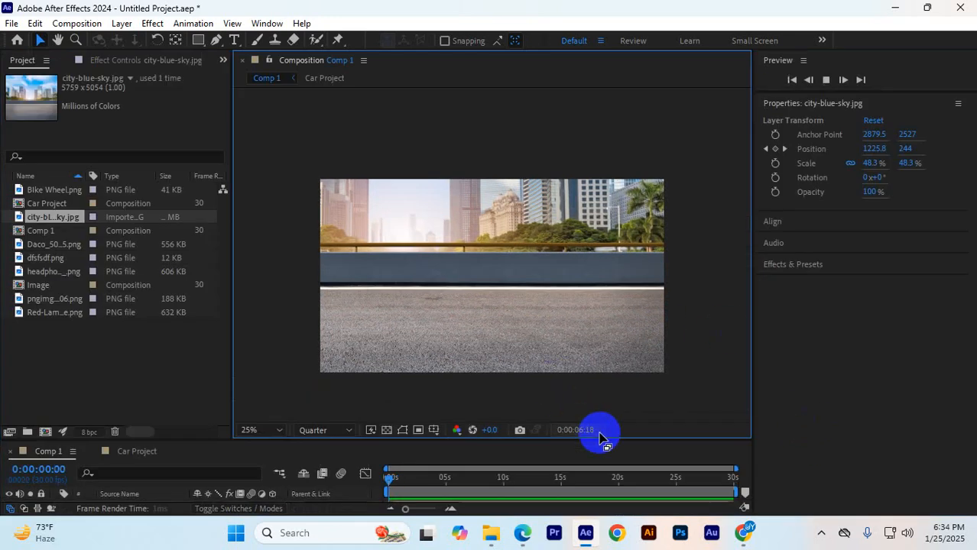
- Apply Easy Ease to all four Position keyframes of the Car Project and city-blue-sky.jpg layers
drag(613, 440, 617, 287)
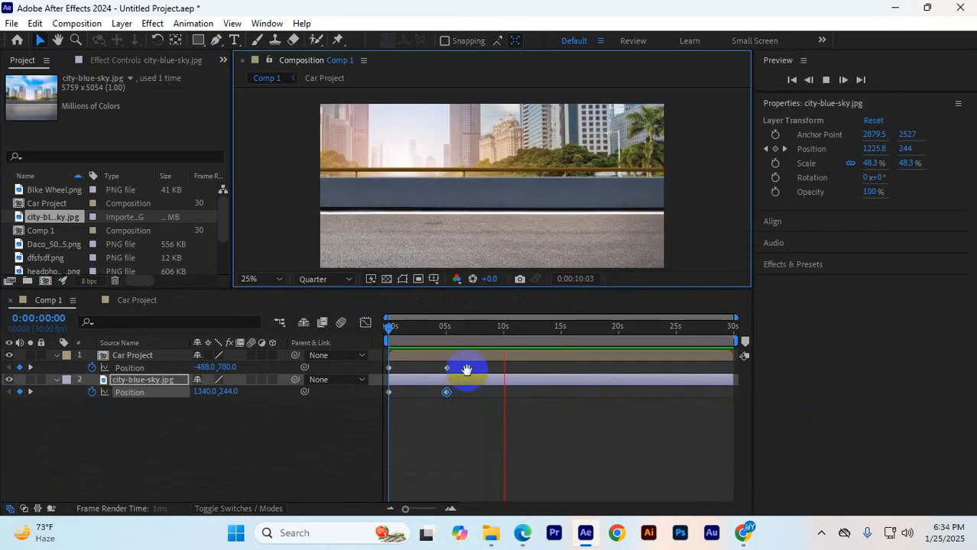
click(504, 331)
drag(455, 413, 372, 395)
drag(479, 372, 384, 366)
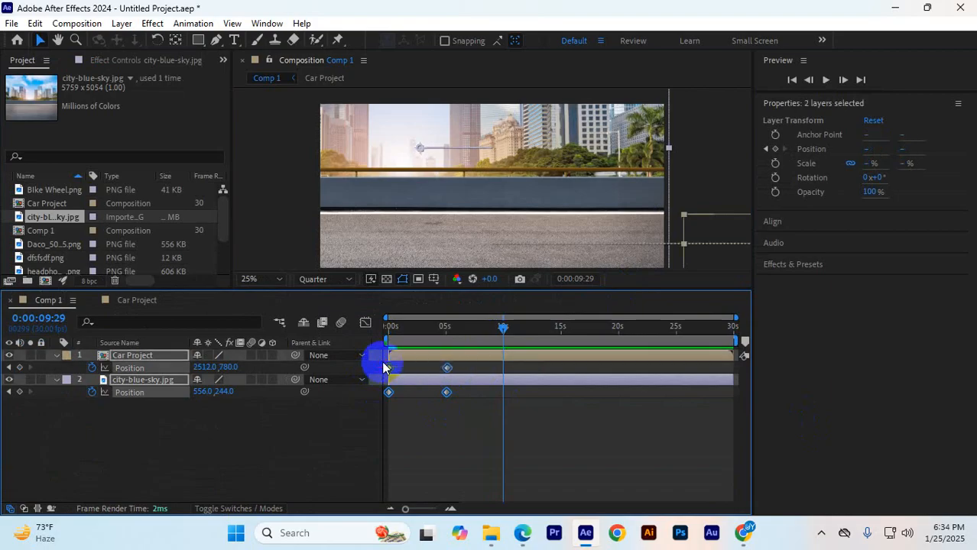
right_click(447, 395)
mouse_move(529, 388)
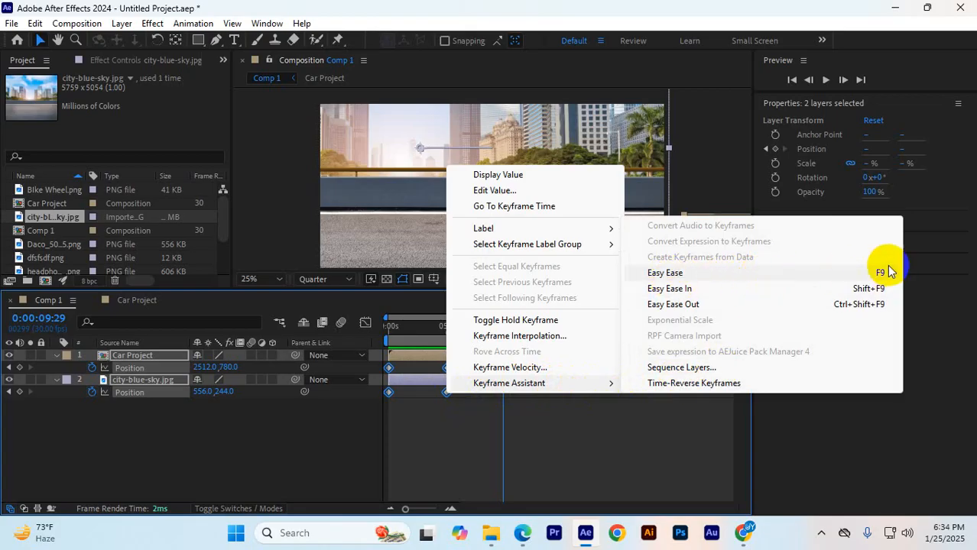
click(829, 275)
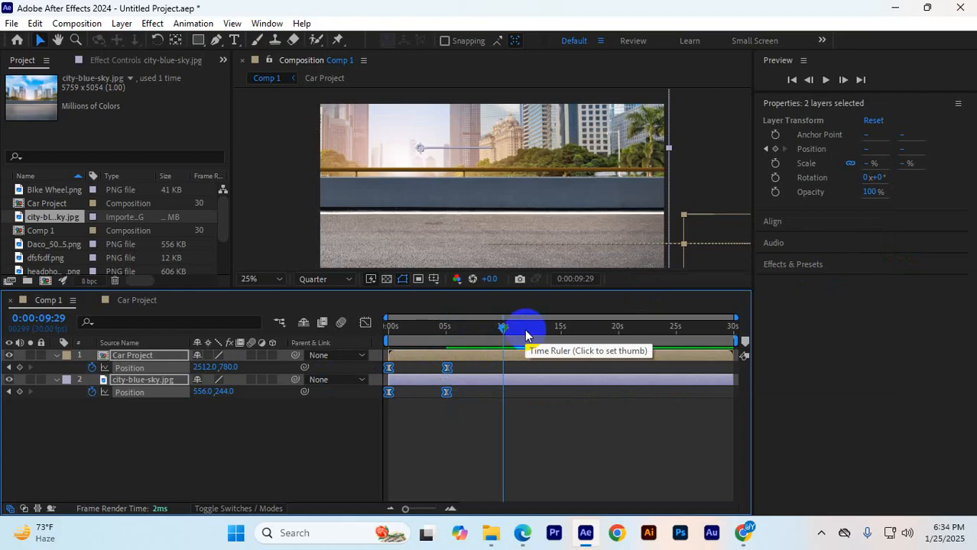
- Preview the eased car and background motion in a larger Composition view
key(space)
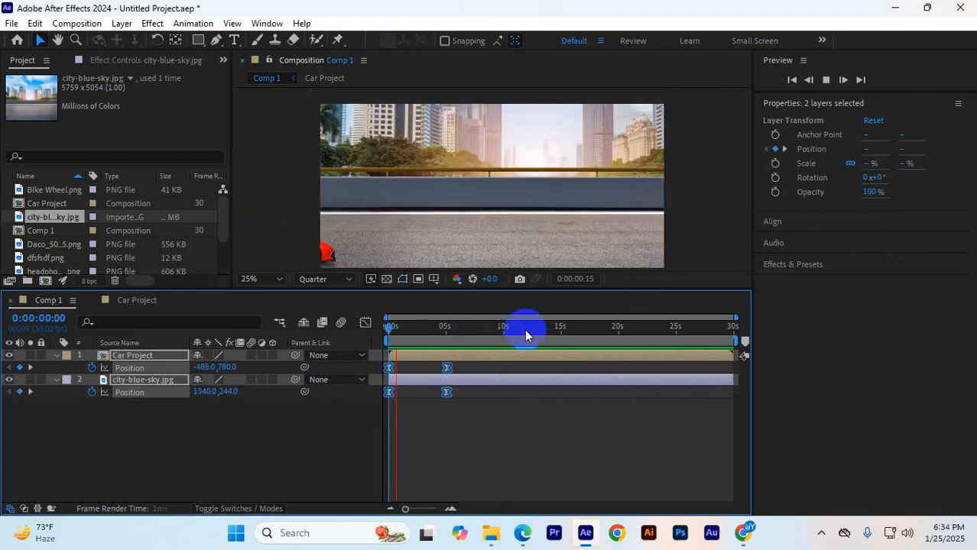
key(space)
drag(503, 289, 487, 393)
key(space)
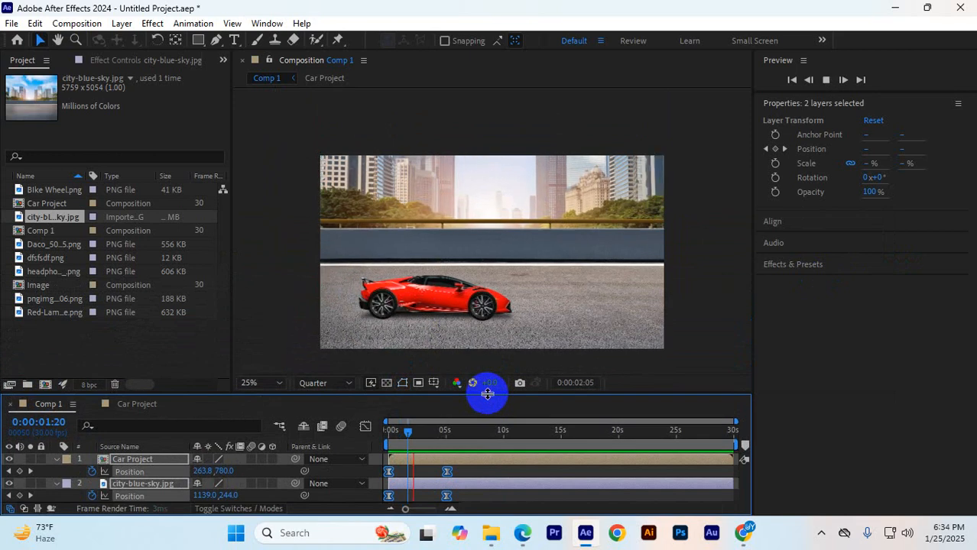
key(space)
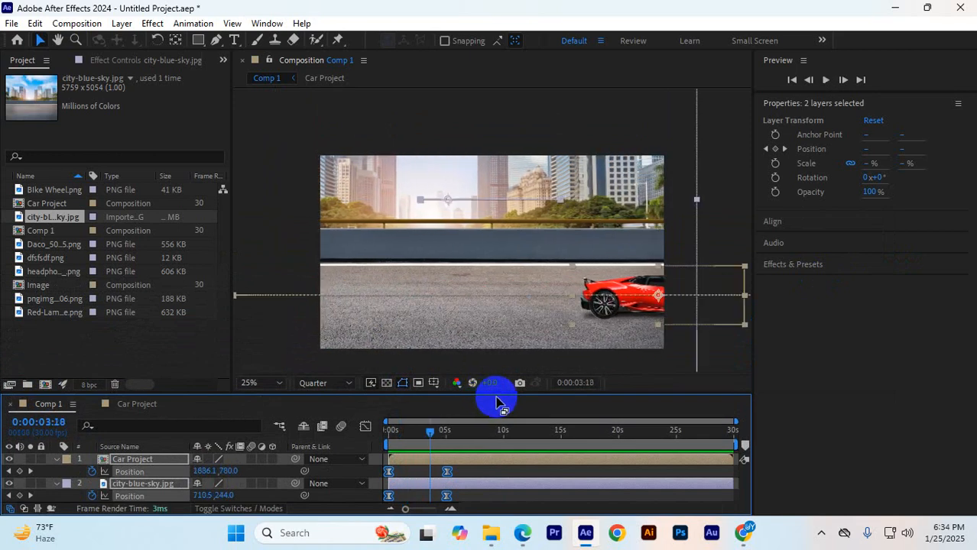
- Move the city background's second Position keyframe earlier to about 3 seconds and preview the new timing
drag(495, 393, 494, 325)
click(457, 438)
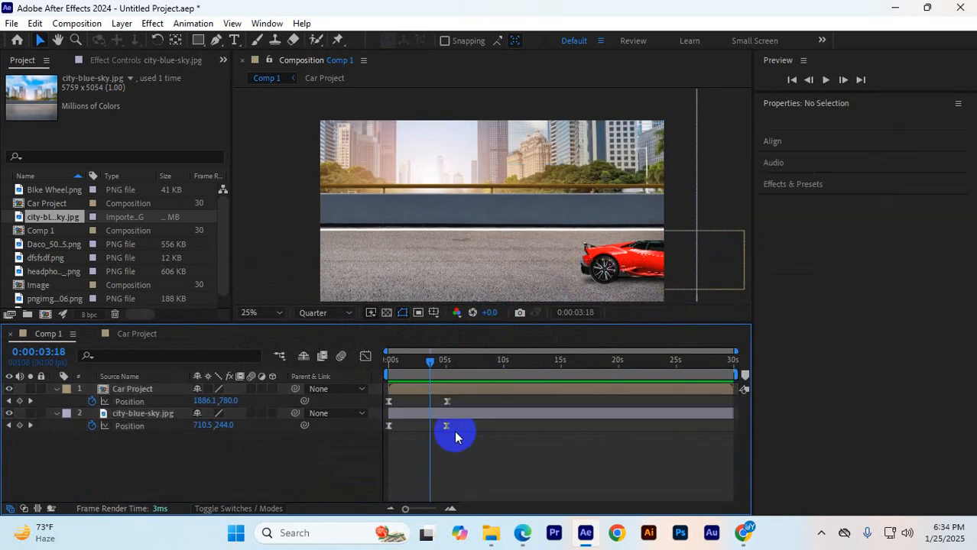
drag(447, 430, 423, 428)
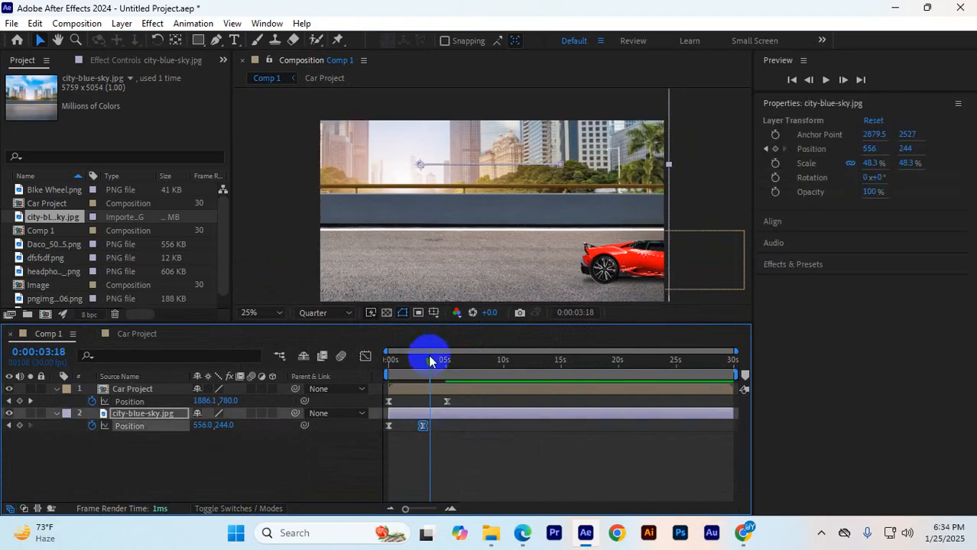
key(space)
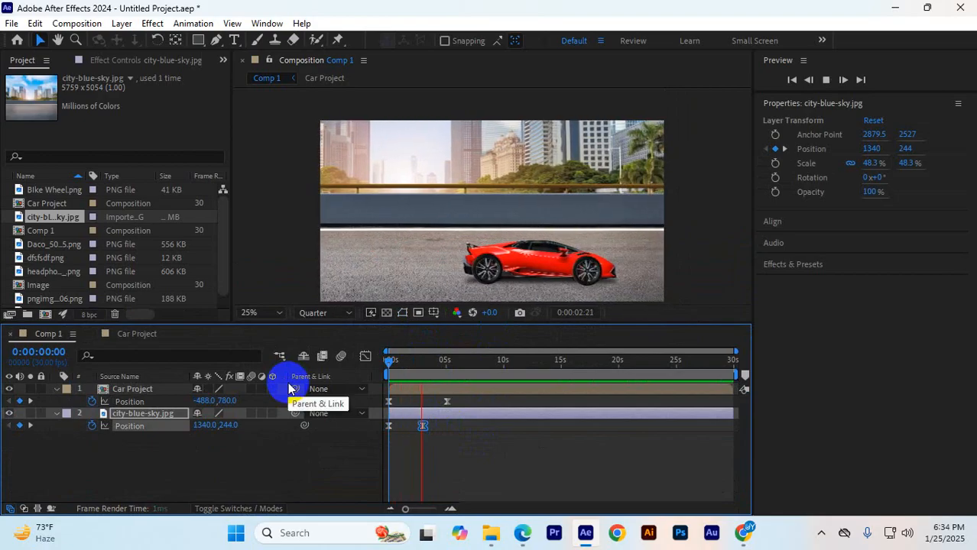
key(space)
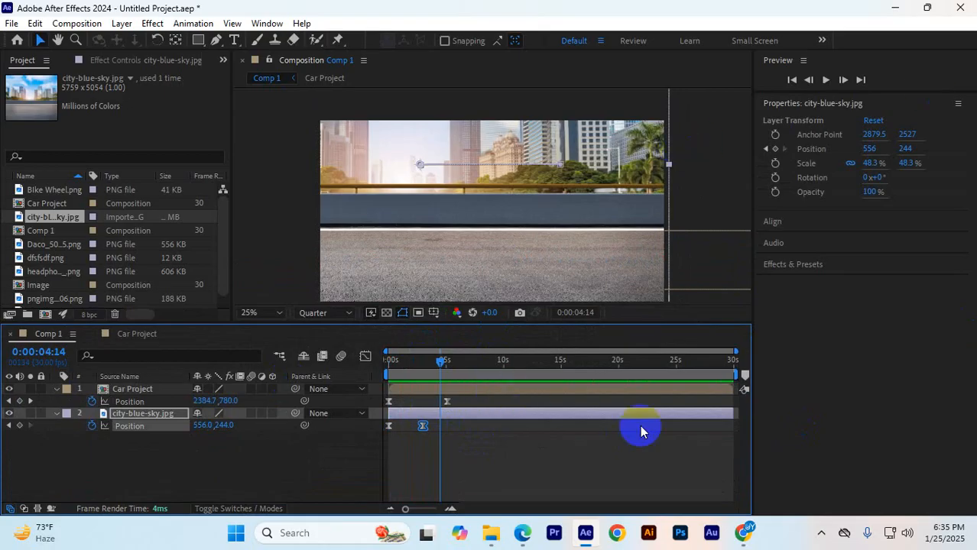
key(space)
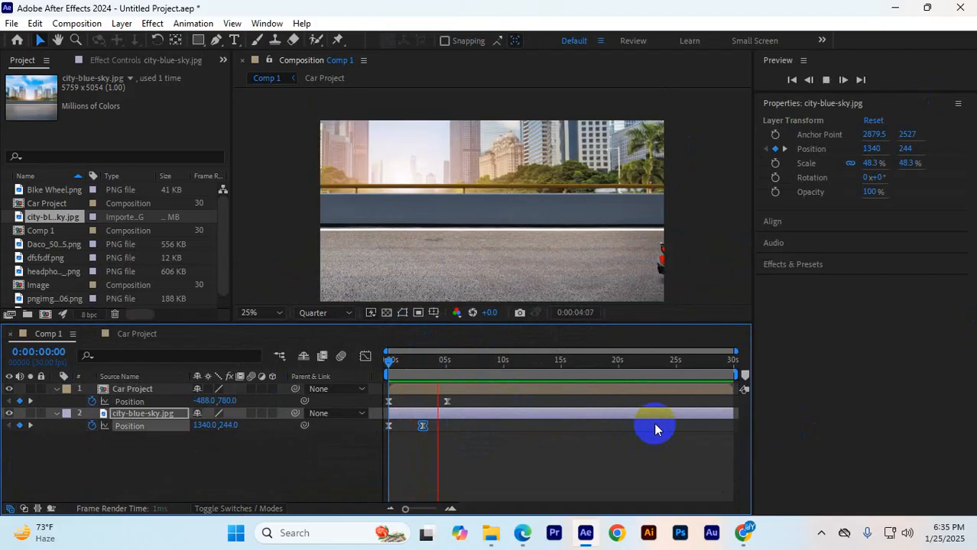
key(space)
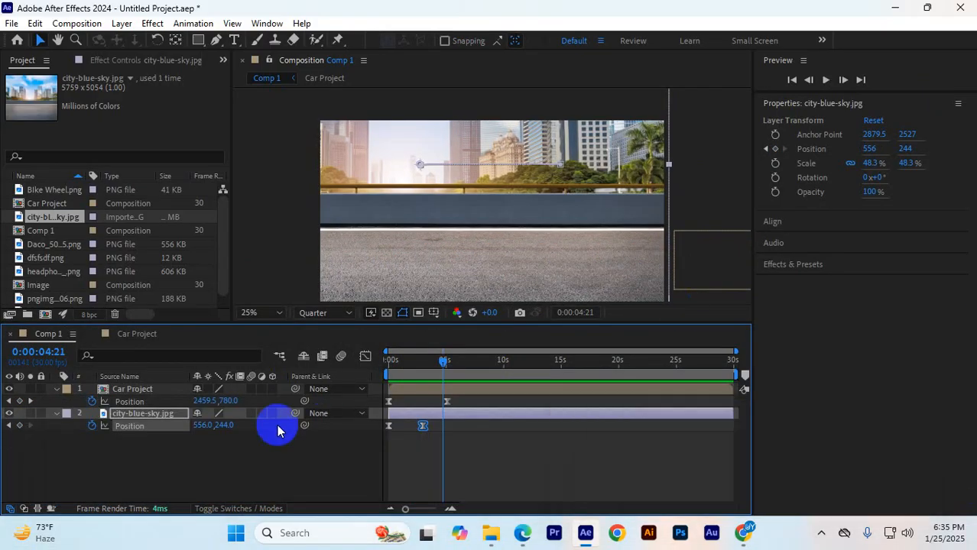
- Clear the keyframe selection and collapse the Car Project layer's properties in the Comp 1 timeline
click(166, 449)
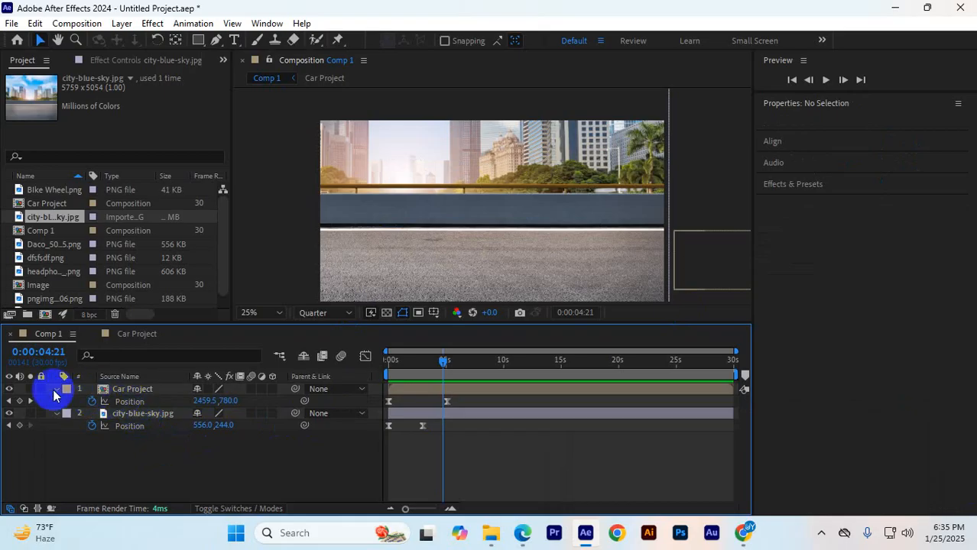
click(55, 391)
scroll(87, 237, down, 1)
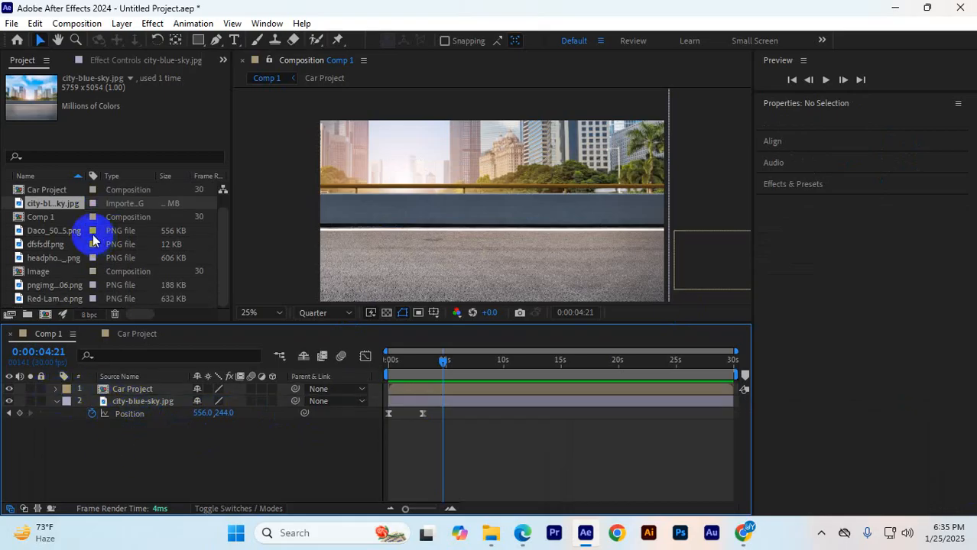
click(62, 236)
shift+click(59, 261)
drag(59, 261, 45, 243)
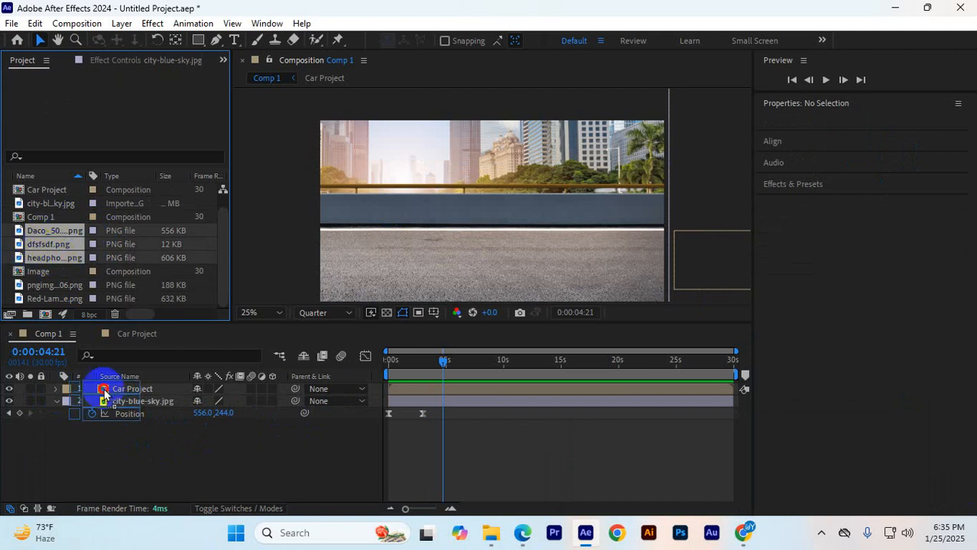
drag(62, 310, 135, 475)
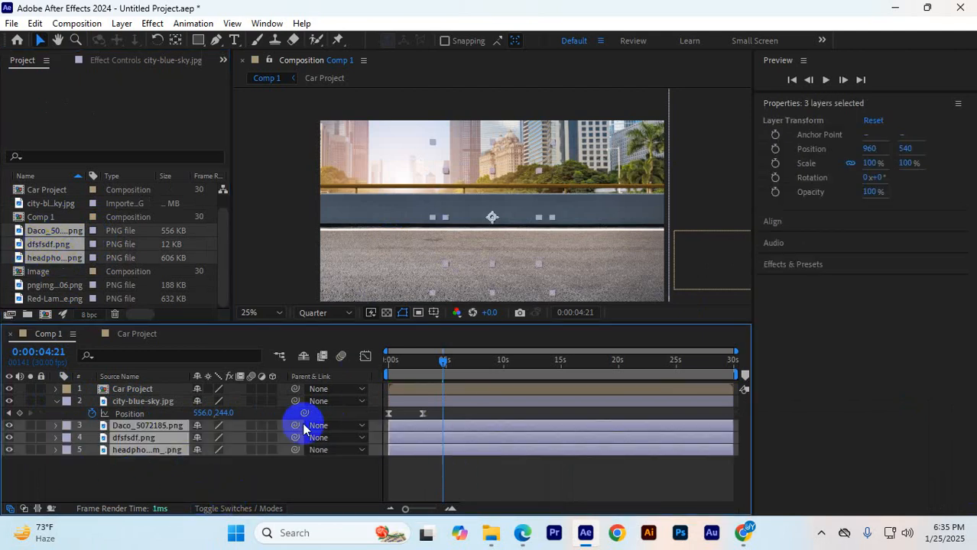
key(Delete)
- Switch to File Explorer and look through the Downloads folder and This PC for a usable design file
mouse_move(490, 533)
click(162, 467)
scroll(719, 272, down, 5)
scroll(734, 285, up, 5)
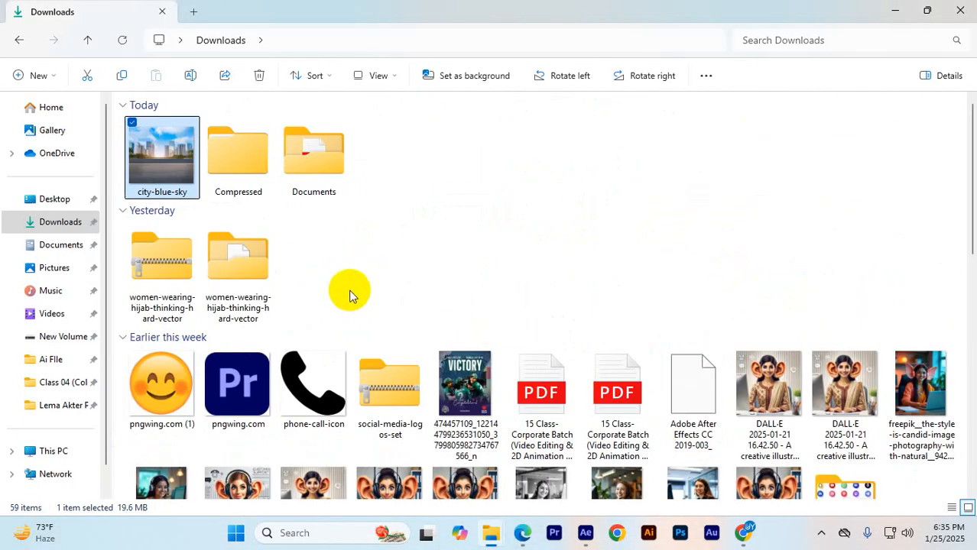
click(254, 189)
click(315, 182)
scroll(575, 371, down, 5)
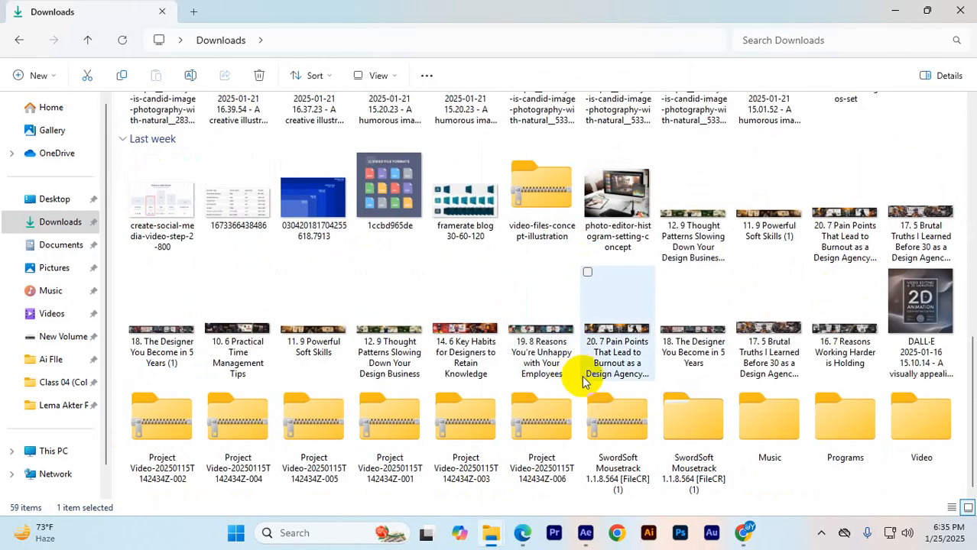
click(67, 453)
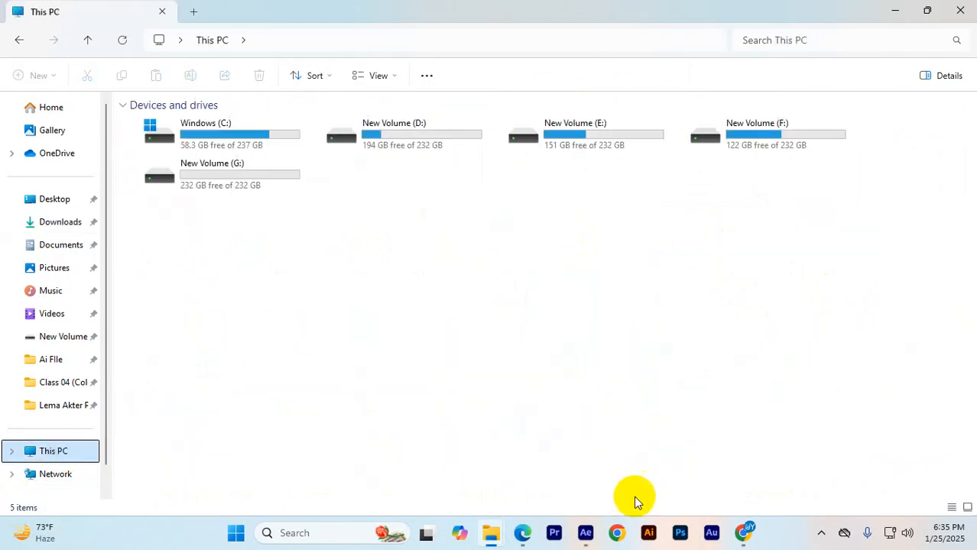
- Switch to Freepik in Chrome, close the city image preview and search for "social media design"
click(626, 432)
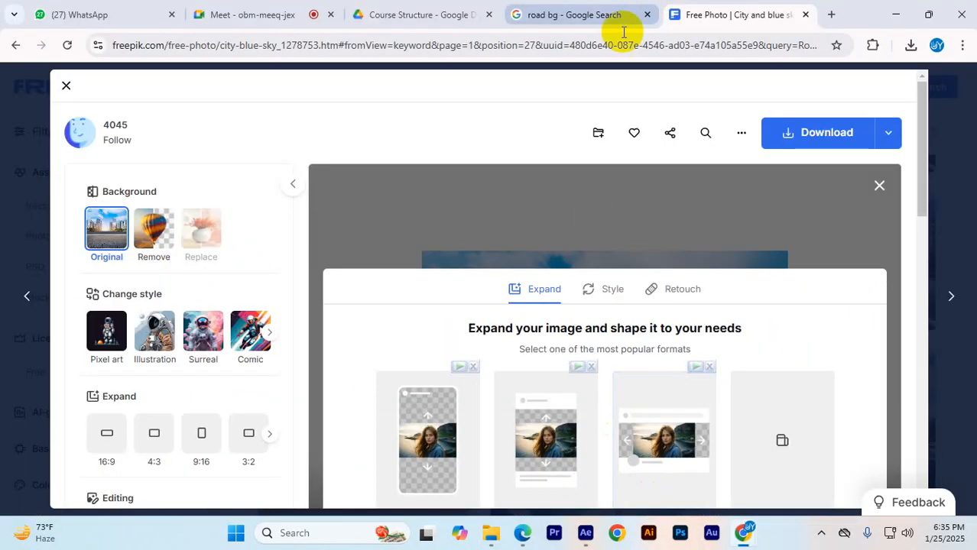
click(66, 84)
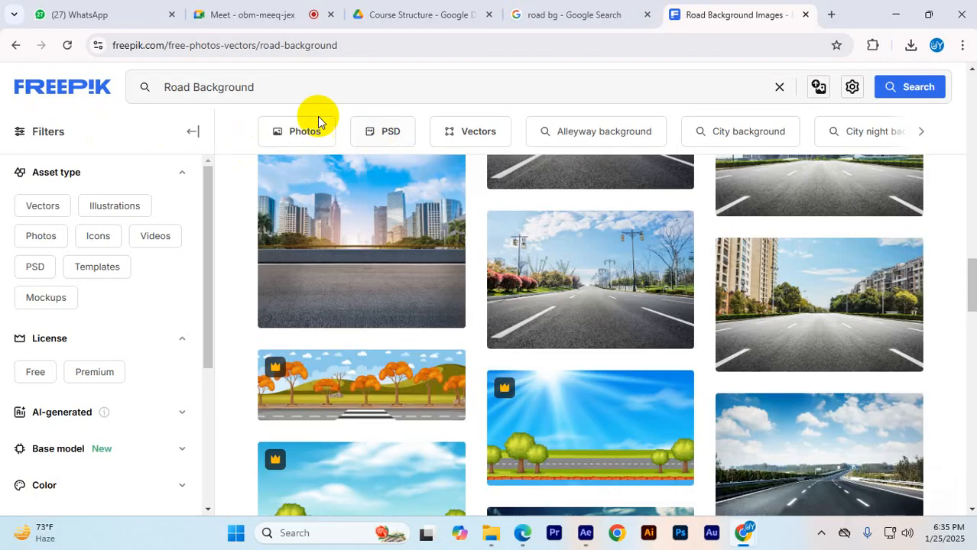
drag(258, 88, 83, 98)
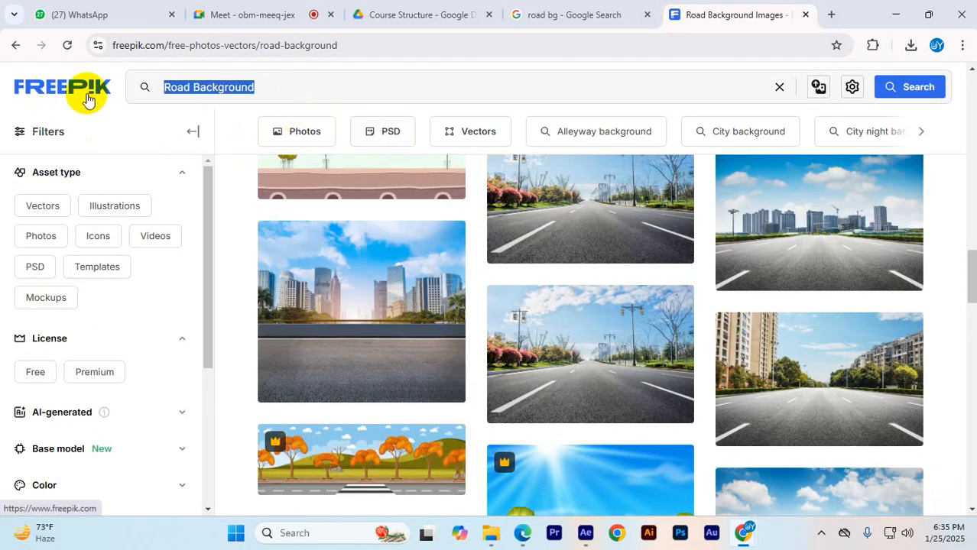
key(BackSpace)
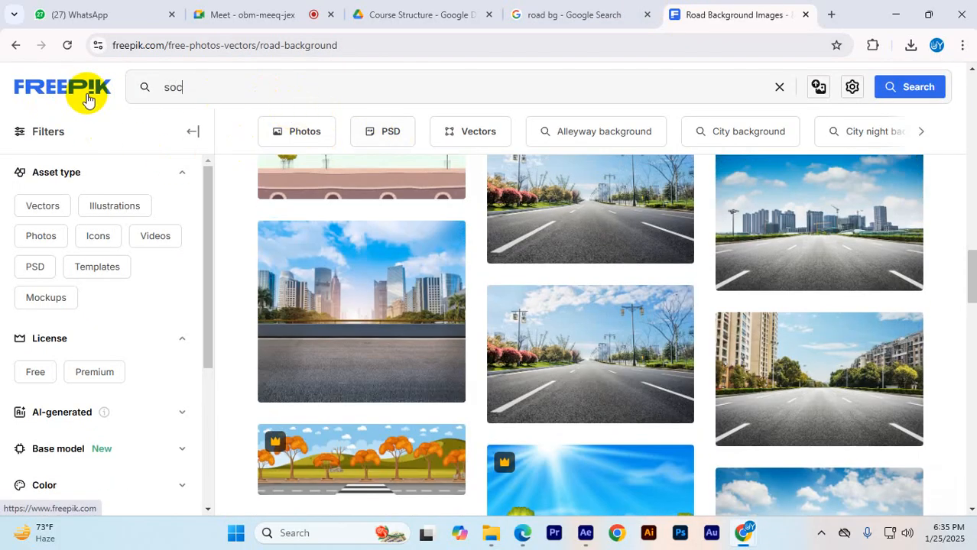
text(social media design)
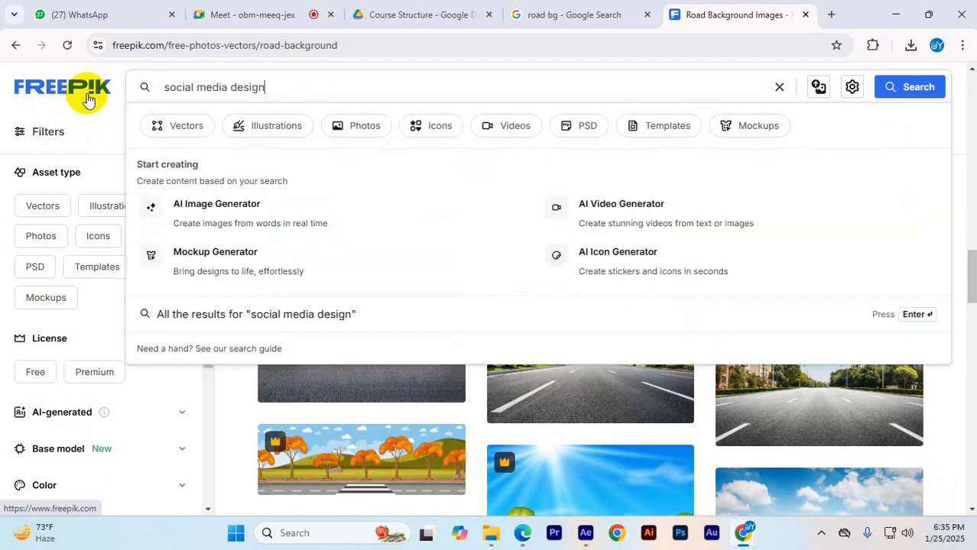
key(Return)
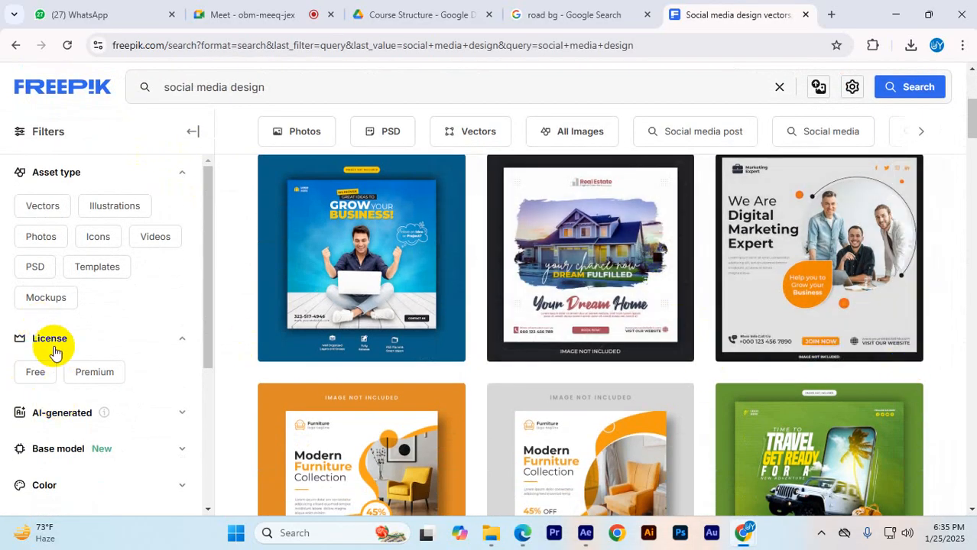
- Filter the results to PSD files and open the "We Are Digital Marketing Expert" template
click(35, 271)
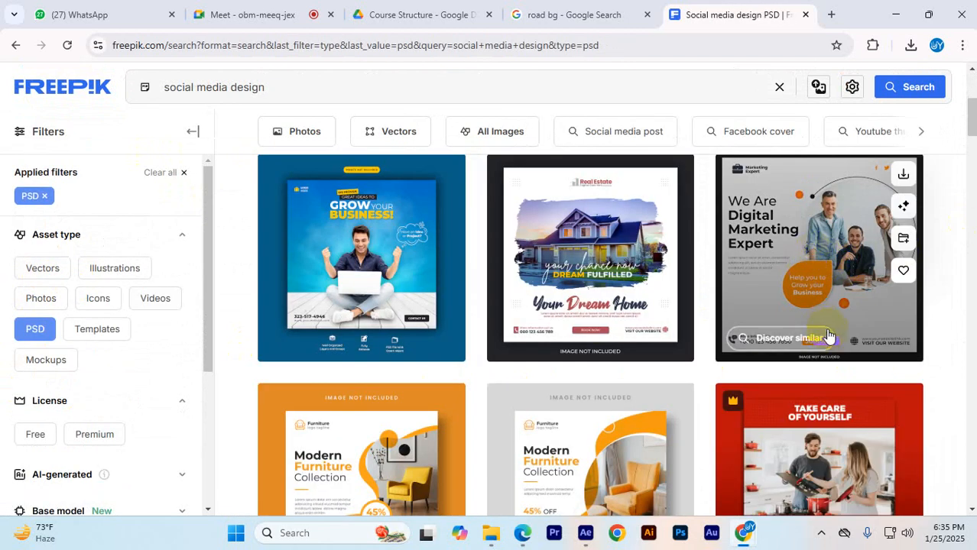
scroll(824, 331, down, 1)
scroll(848, 359, up, 2)
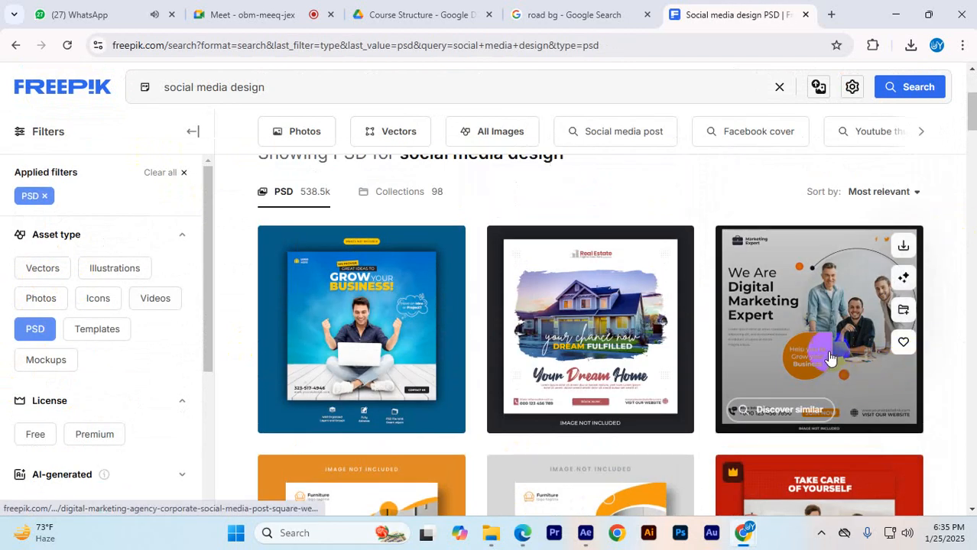
scroll(869, 371, down, 2)
scroll(869, 371, up, 2)
scroll(866, 205, down, 2)
click(866, 205)
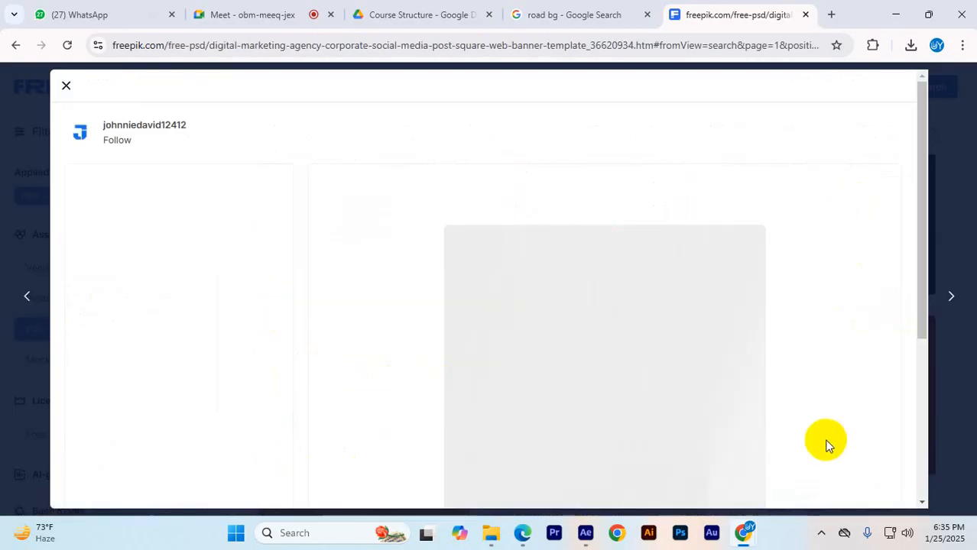
- Download the digital marketing template archive to Downloads\Compressed and open its containing folder
scroll(790, 203, down, 2)
scroll(807, 157, up, 2)
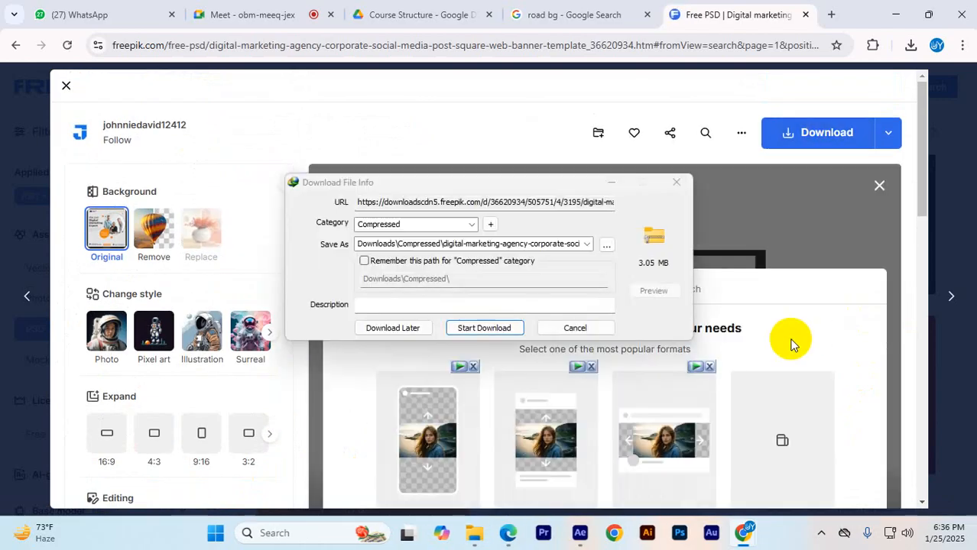
click(488, 328)
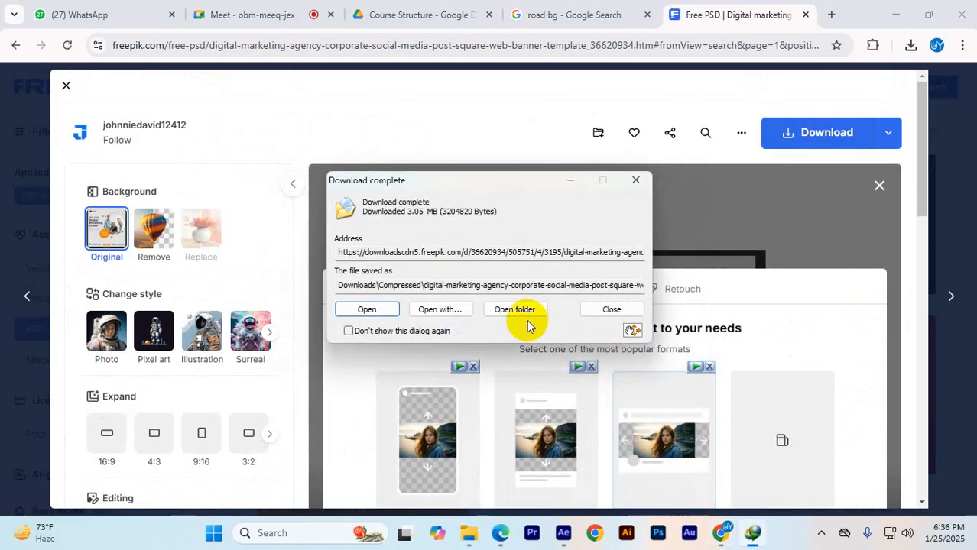
click(527, 308)
- Extract the downloaded digital marketing template archive with 7-Zip and open the extracted folder
right_click(168, 155)
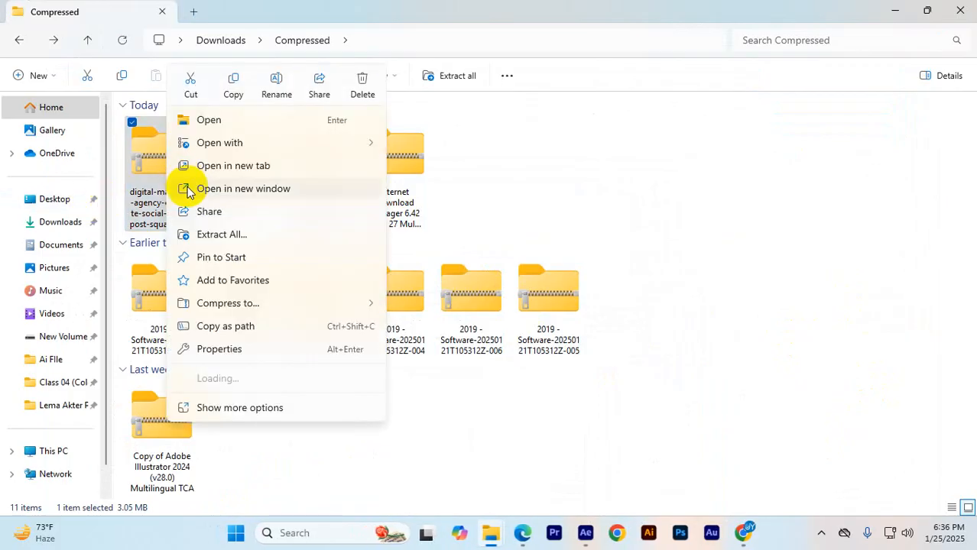
click(257, 406)
mouse_move(296, 260)
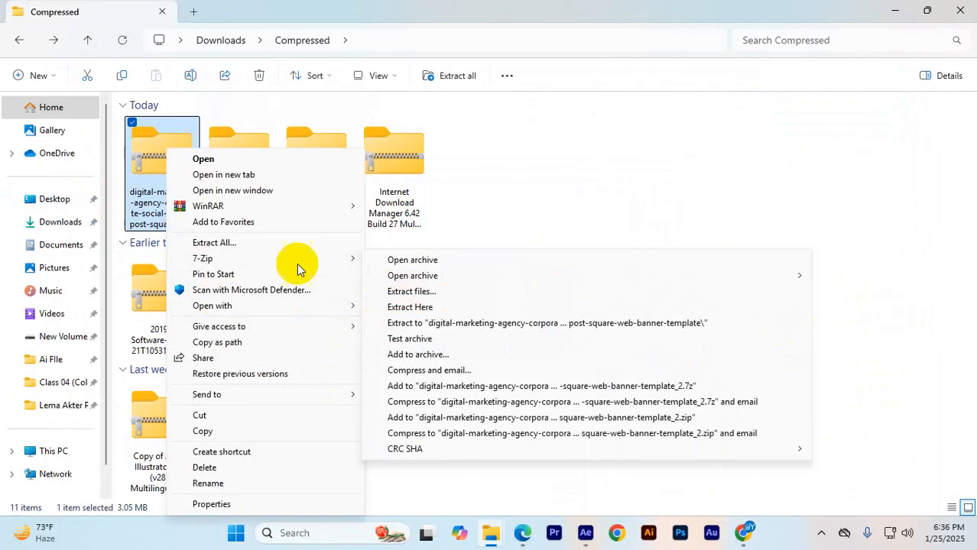
click(506, 311)
double_click(447, 191)
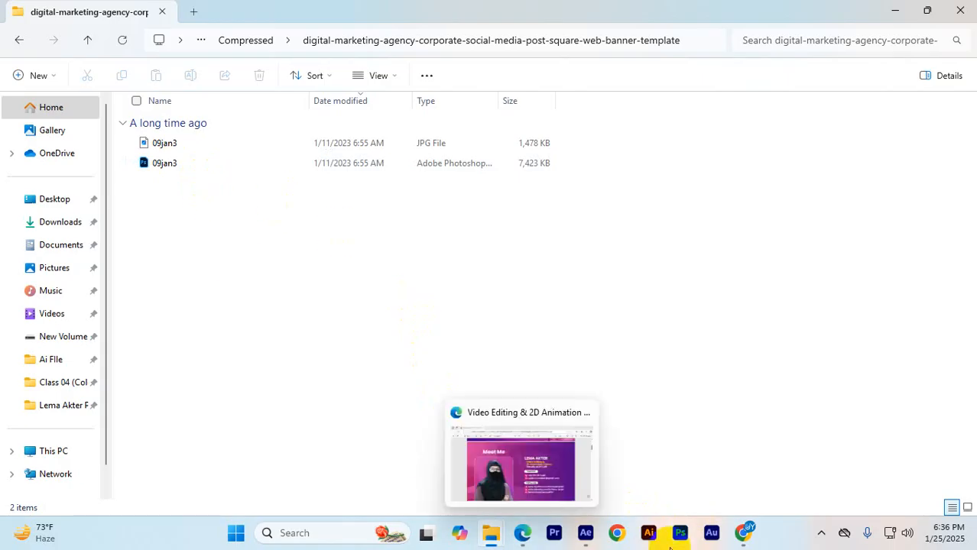
- Return to After Effects, enlarge the project item list and create a project folder named 1St
click(585, 534)
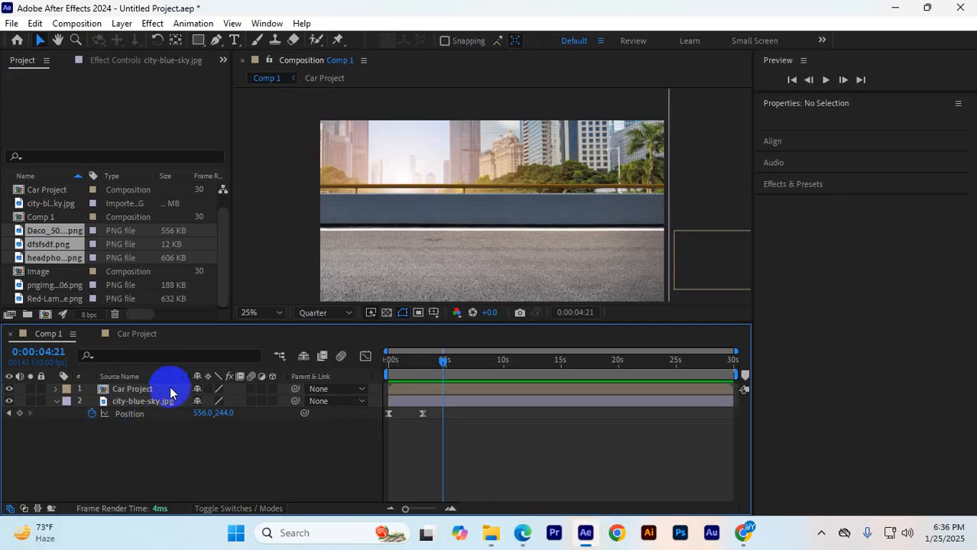
drag(135, 324, 142, 356)
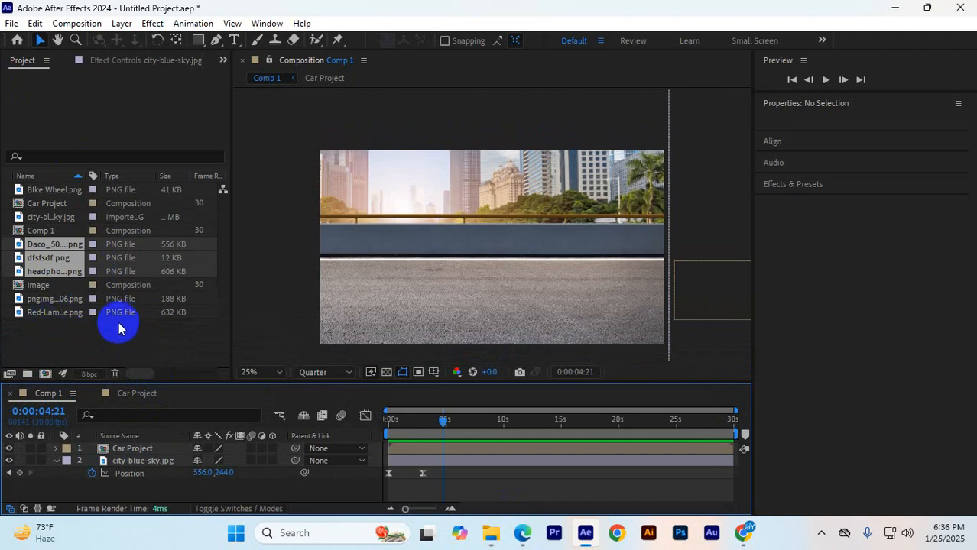
click(27, 374)
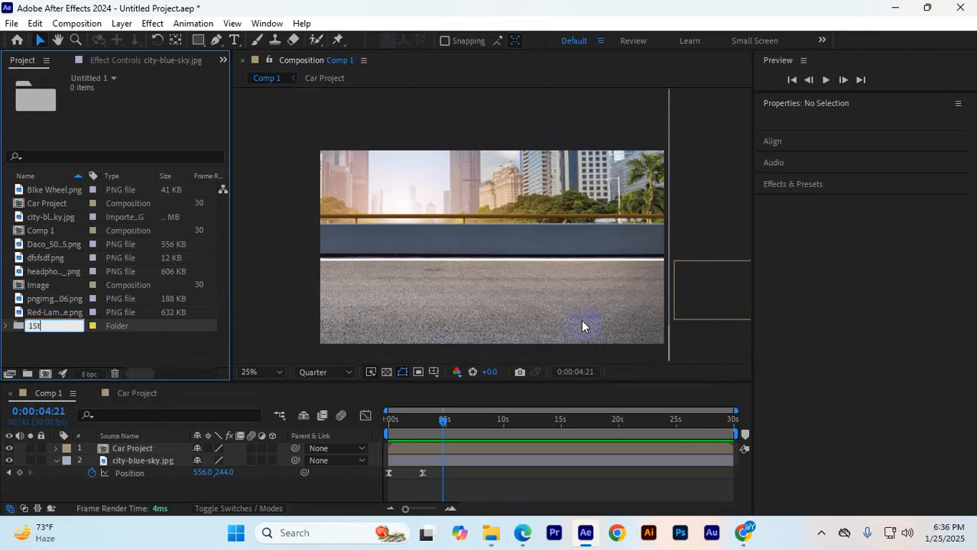
key(Return)
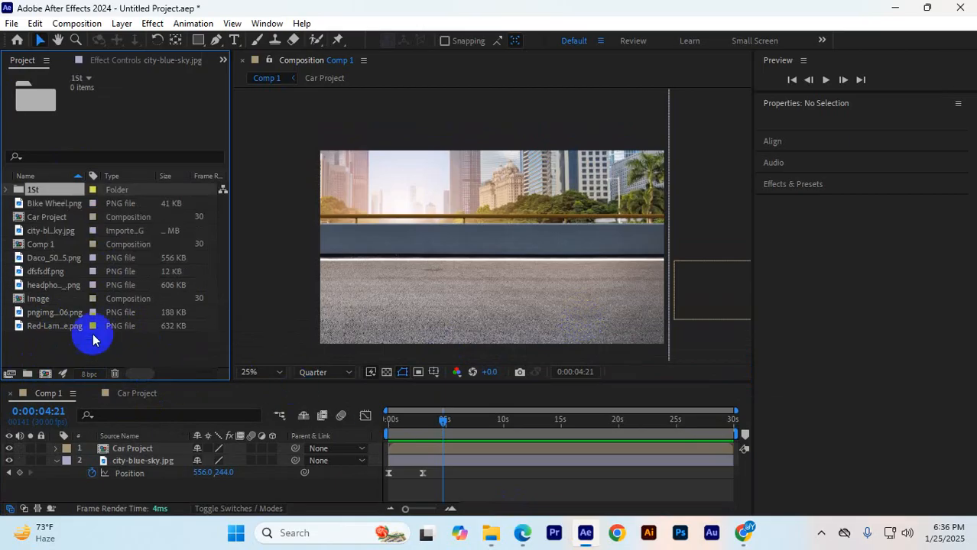
- Move all existing project items, from BIke Wheel.png to the Red-Lam image, into the 1St folder
click(64, 327)
shift+click(53, 205)
drag(56, 204, 46, 191)
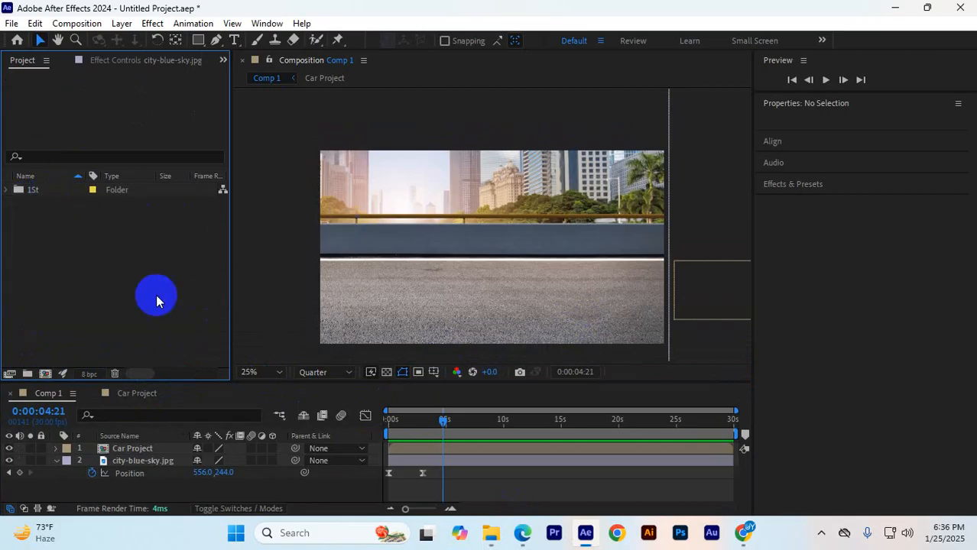
- Bring the 09jan3 Photoshop file from the extracted template folder in Downloads\Compressed into the After Effects project
click(491, 532)
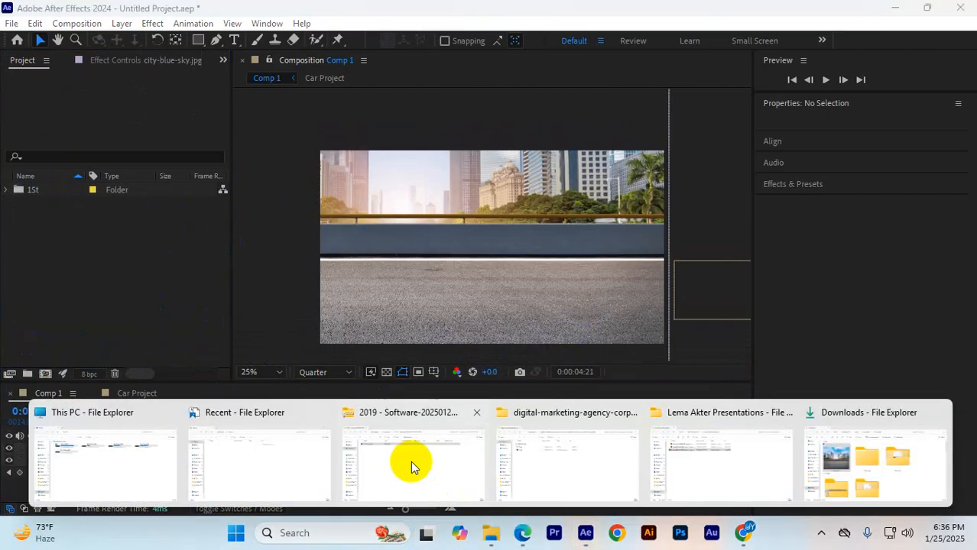
click(140, 473)
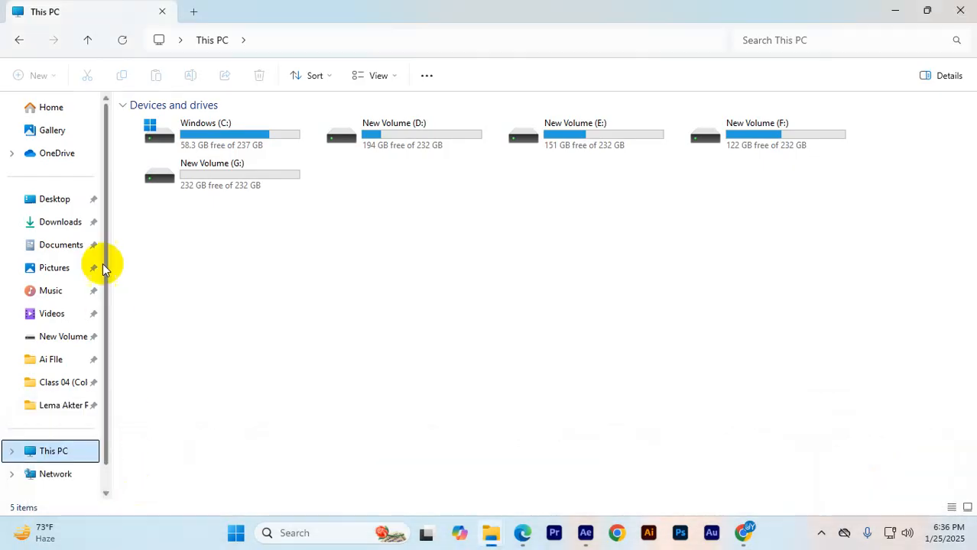
click(60, 221)
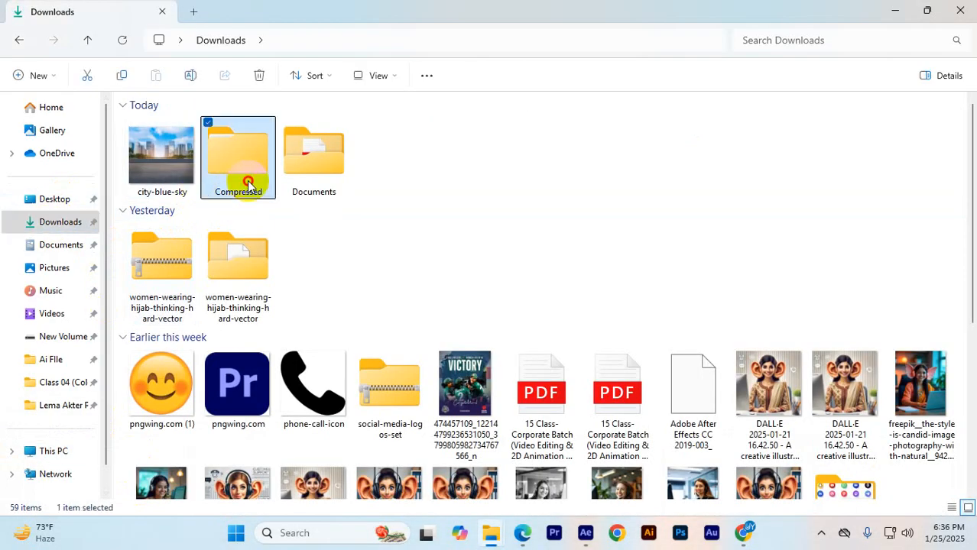
double_click(237, 186)
double_click(464, 189)
drag(183, 165, 59, 232)
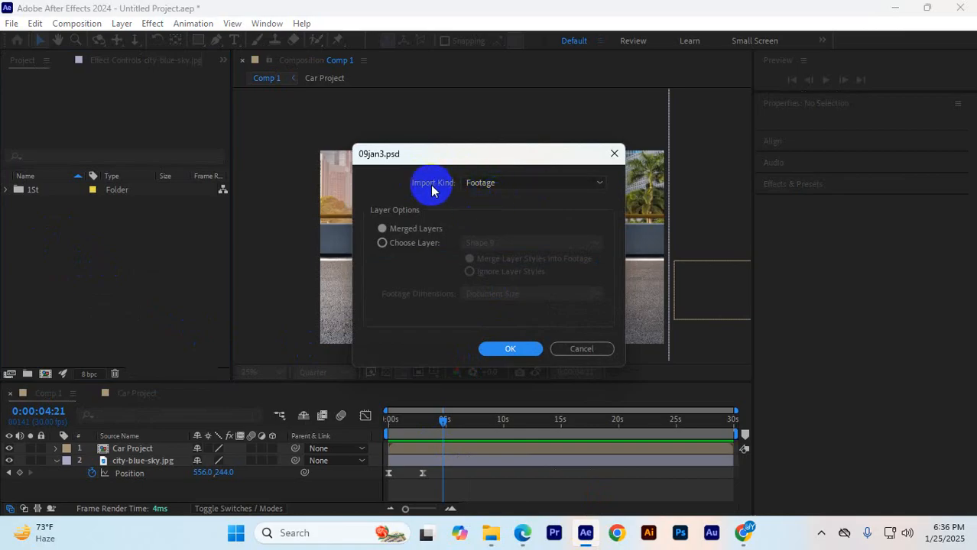
- Import 09jan3.psd as Composition - Retain Layer Sizes with Editable Layer Styles
click(485, 189)
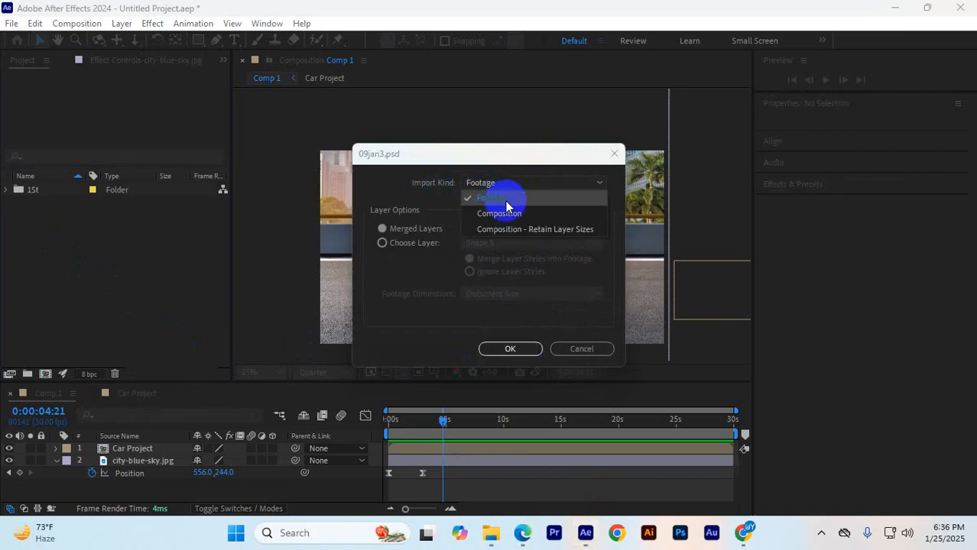
click(561, 230)
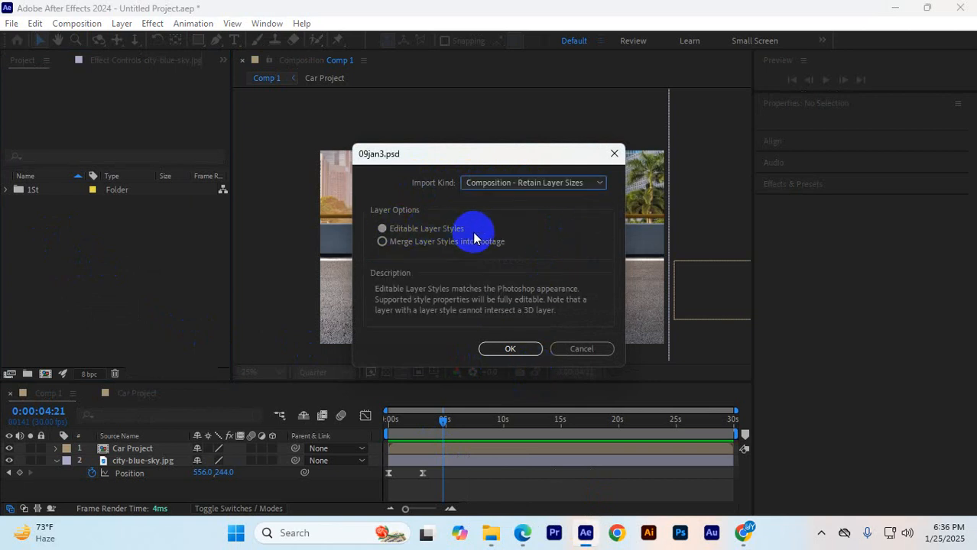
click(511, 349)
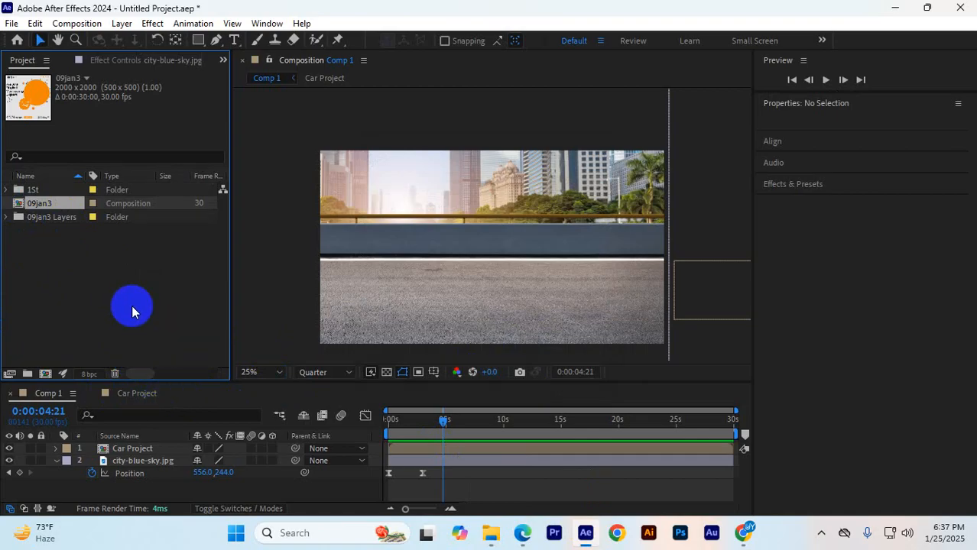
- Enlarge the timeline area, add the 09jan3 composition to Comp 1 and move it to the top of the layer stack
drag(167, 380, 164, 300)
drag(80, 237, 263, 487)
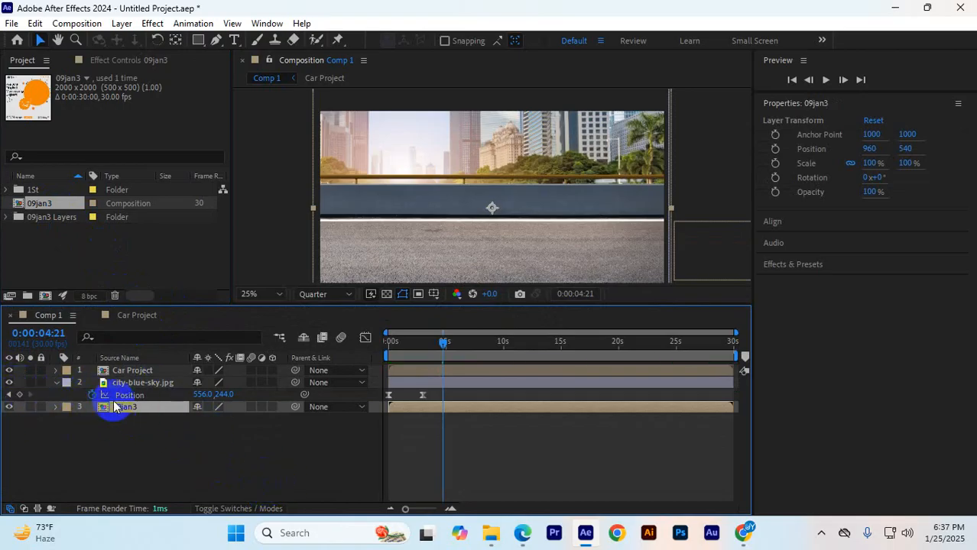
drag(128, 382, 132, 369)
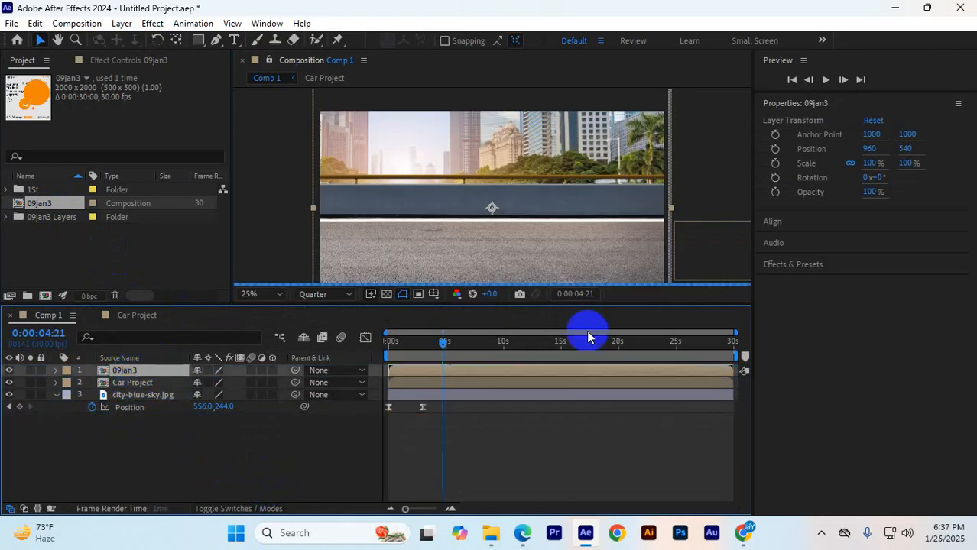
- Unlock the aspect ratio of Comp 1 and set its size to 2000 x 2000 px
scroll(536, 224, down, 1)
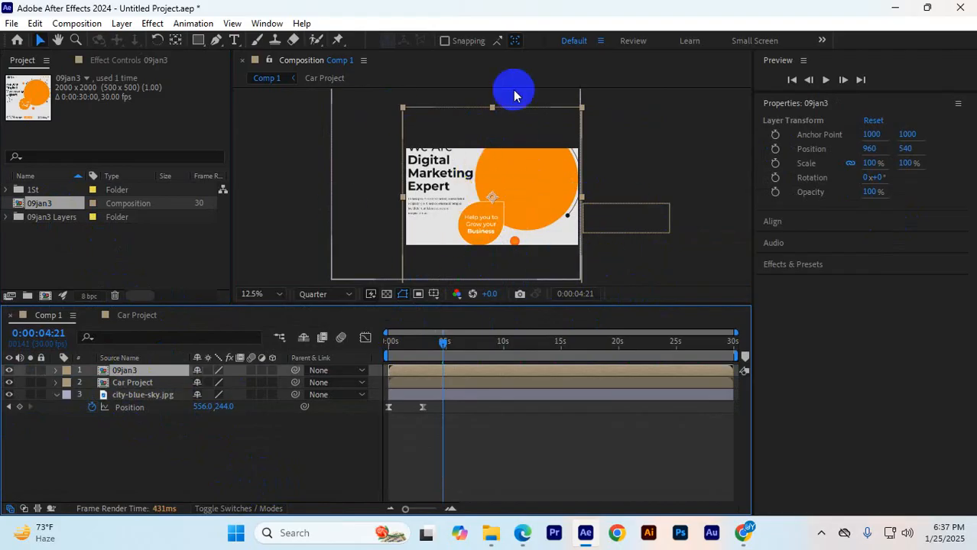
click(76, 23)
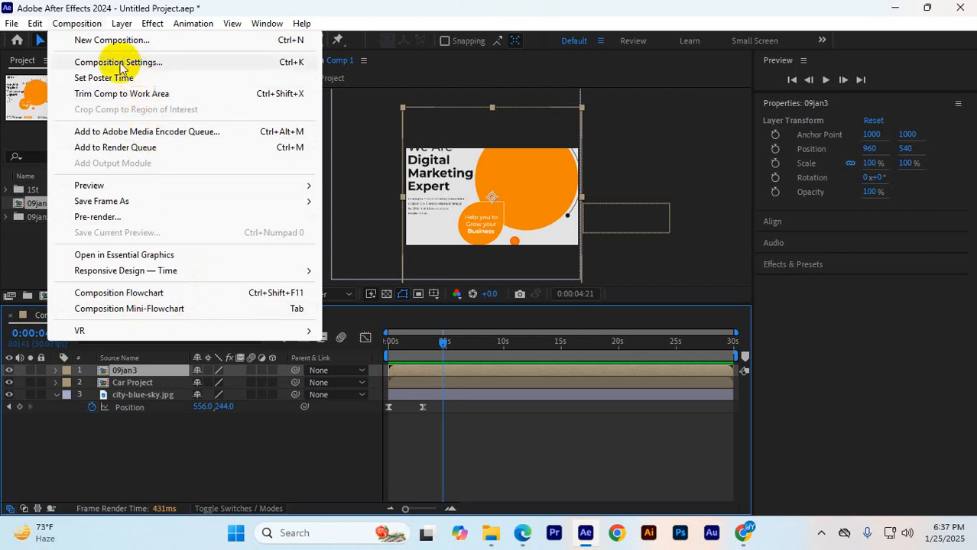
click(188, 63)
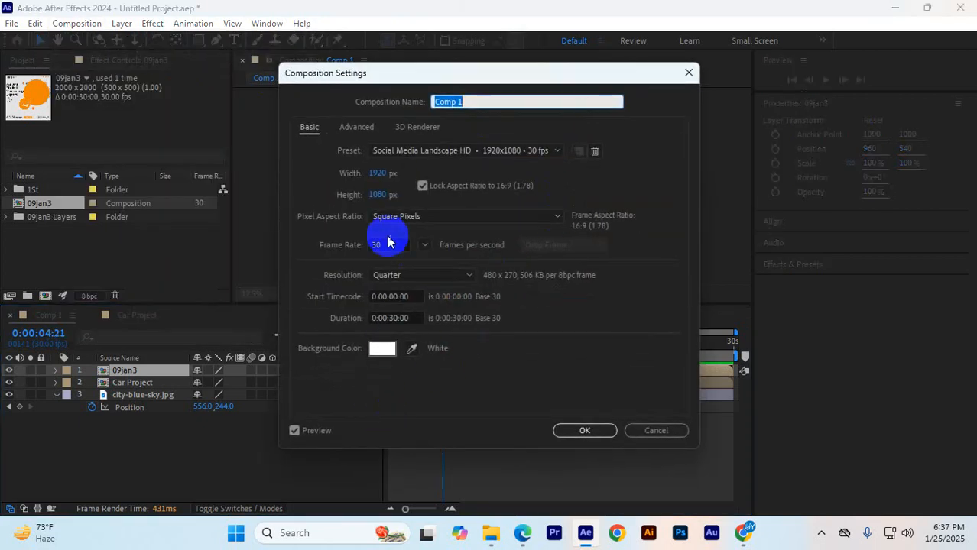
click(379, 174)
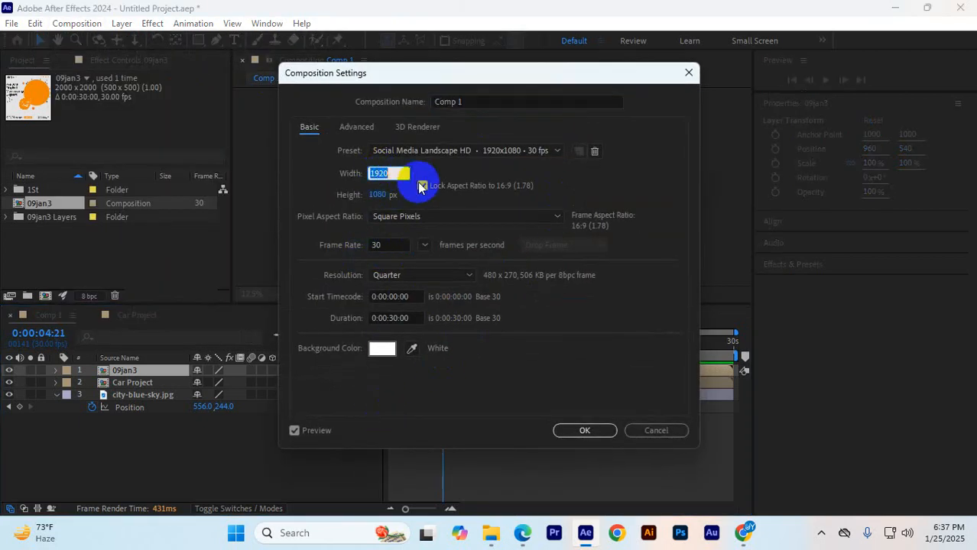
click(383, 175)
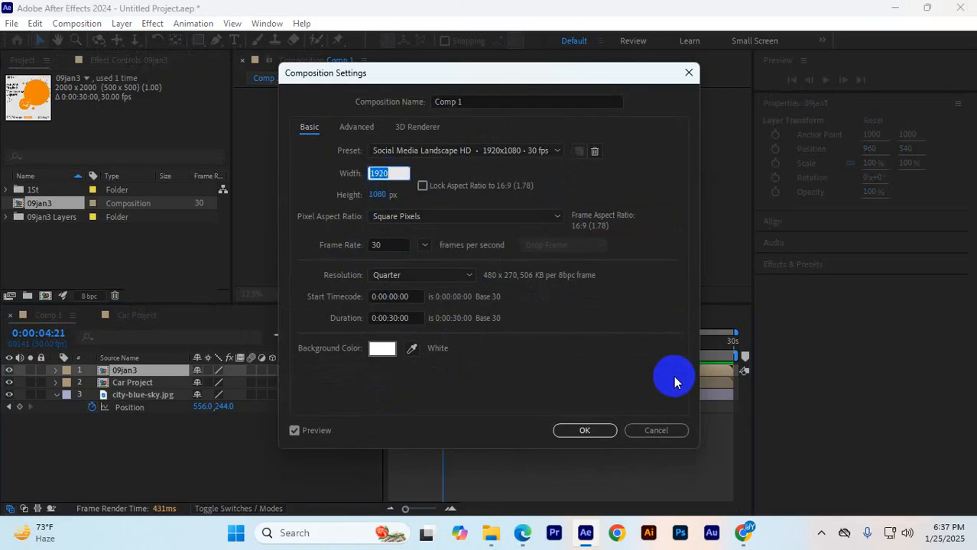
text(2000)
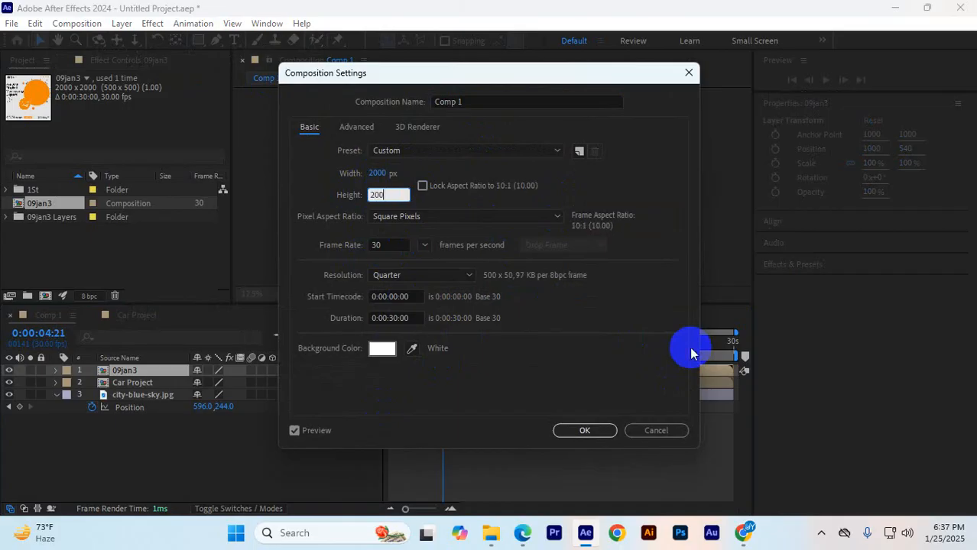
click(586, 431)
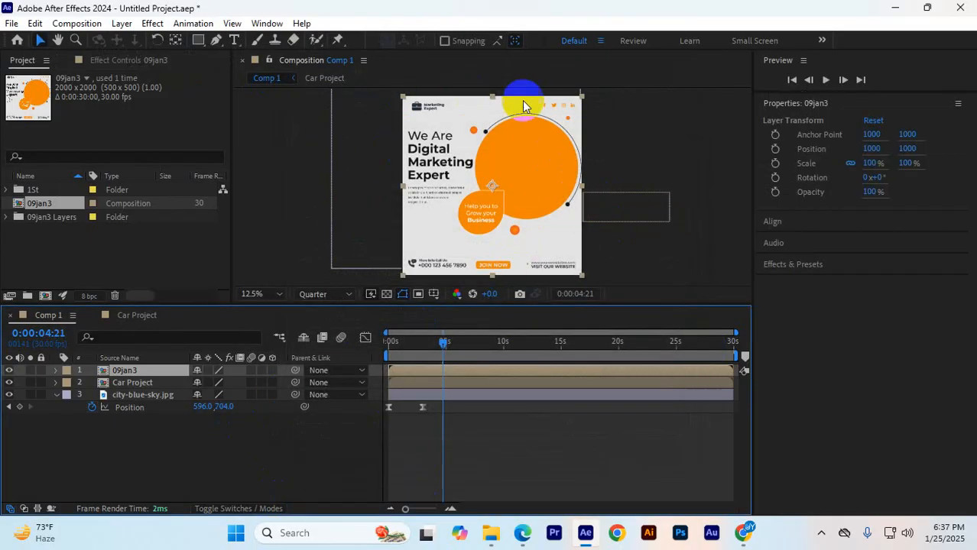
- Hide the Car Project and city-blue-sky.jpg layers and shift the 09jan3 design off the frame and back over it
click(661, 246)
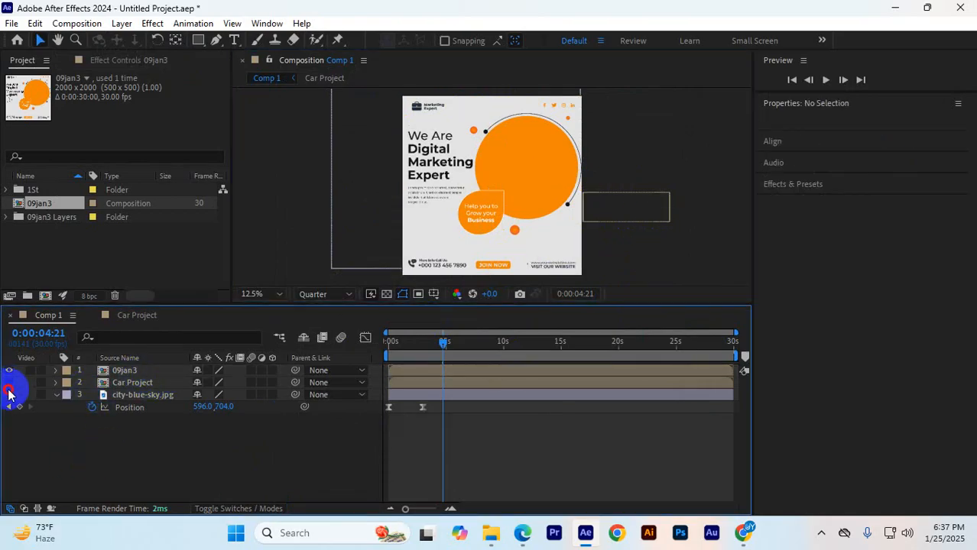
click(119, 372)
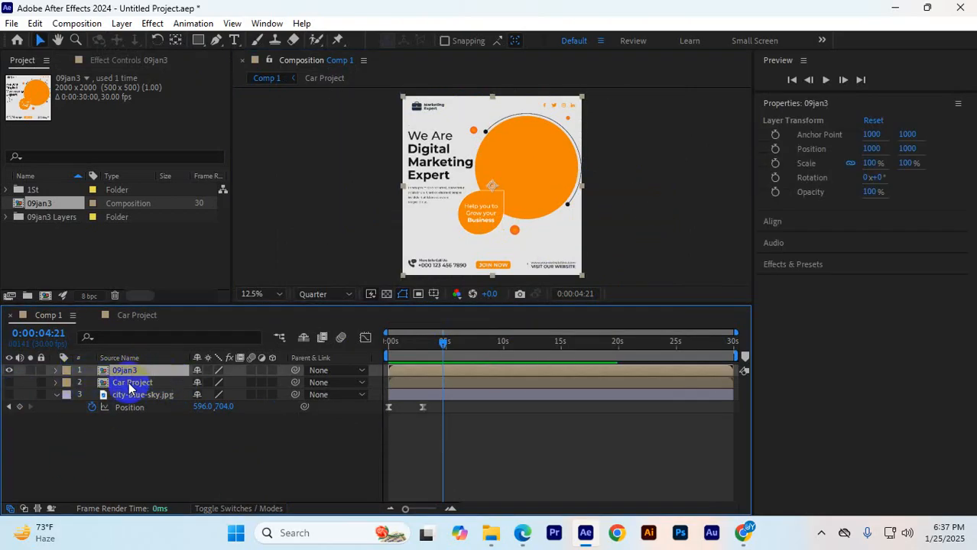
drag(550, 151, 552, 227)
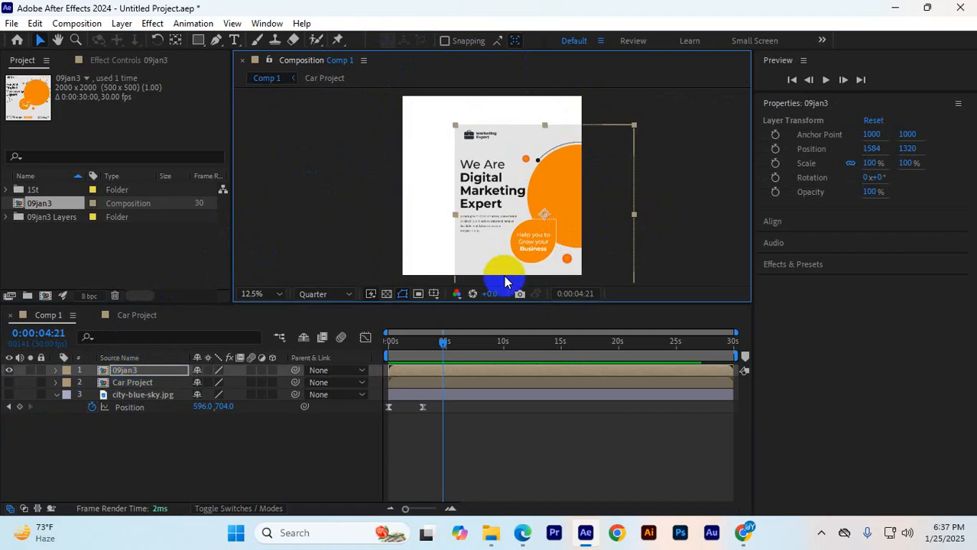
drag(537, 242, 521, 204)
click(623, 262)
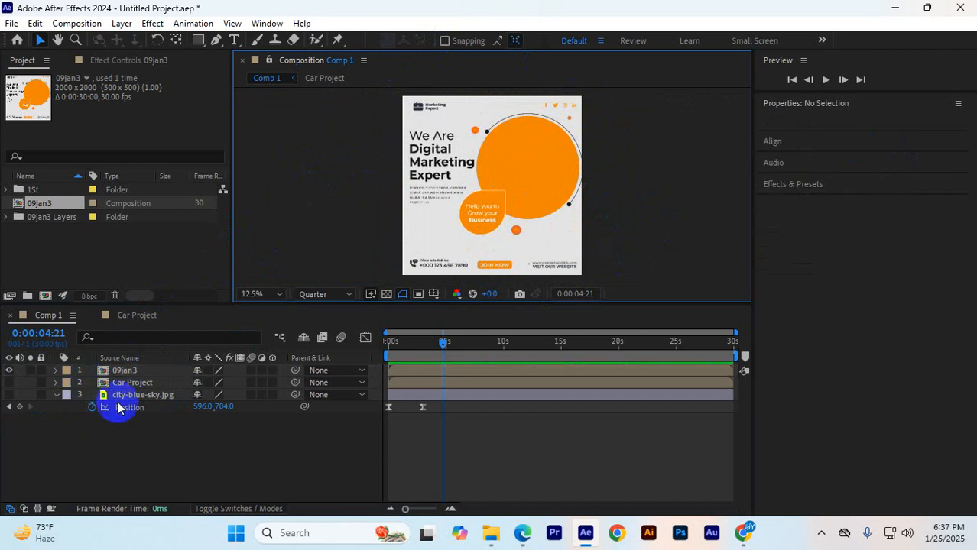
- Open the 09jan3 composition from its Comp 1 layer and enlarge the timeline area to show the whole layer stack
double_click(128, 374)
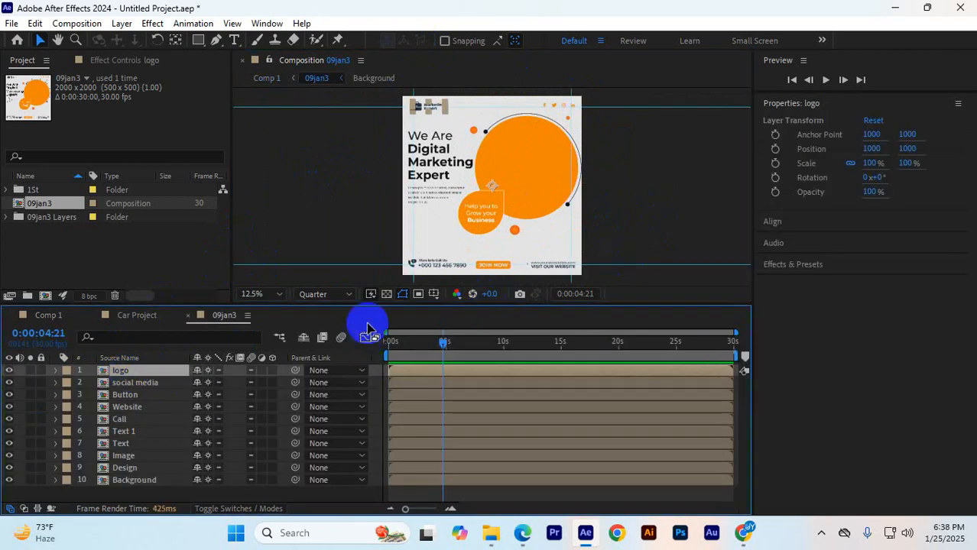
drag(372, 304, 371, 279)
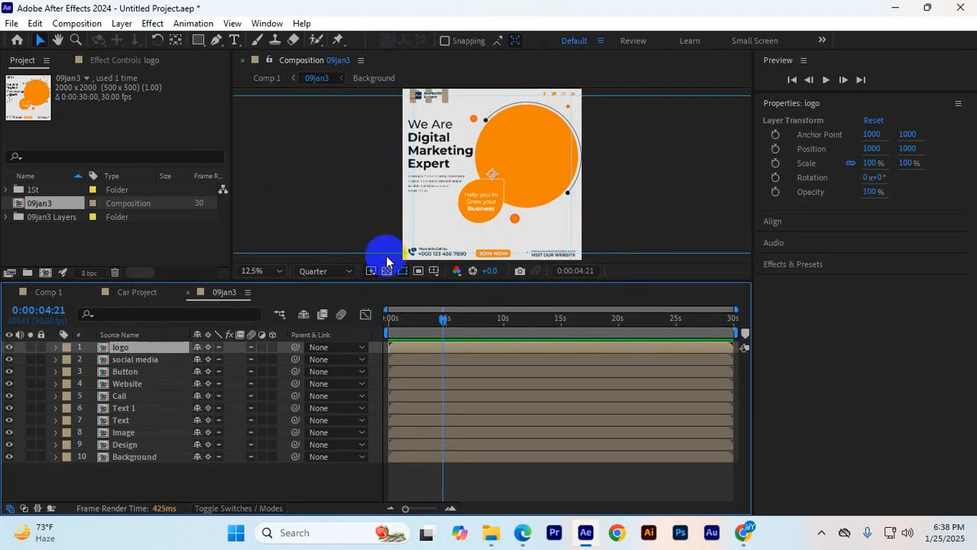
click(642, 197)
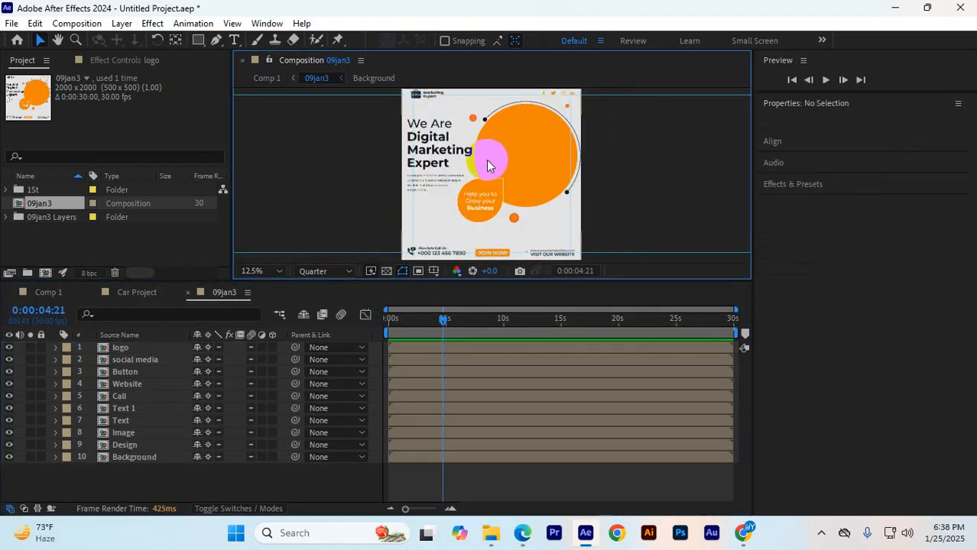
- Examine what the logo, social media, Button and Website layers contain by selecting each, and select the layers from Call to Background together
click(122, 348)
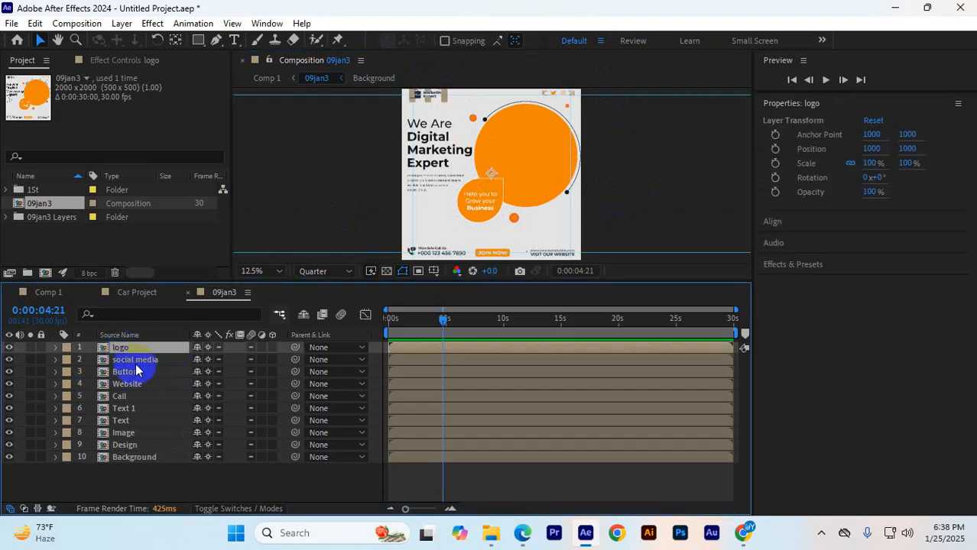
click(134, 364)
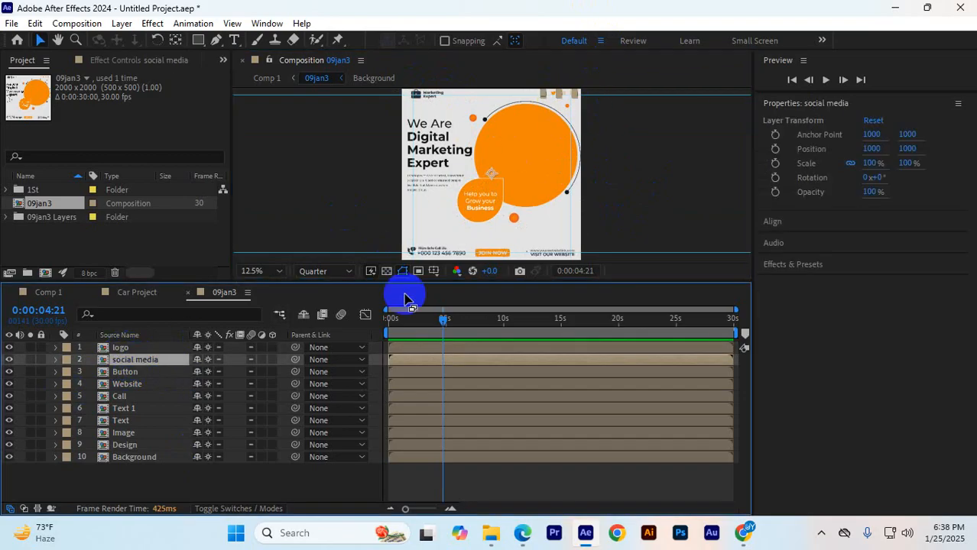
click(134, 373)
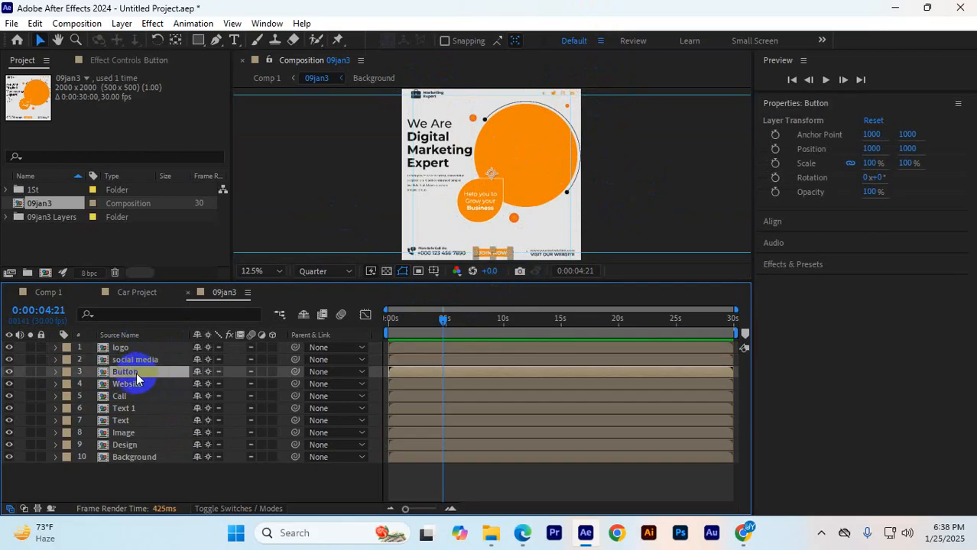
click(129, 383)
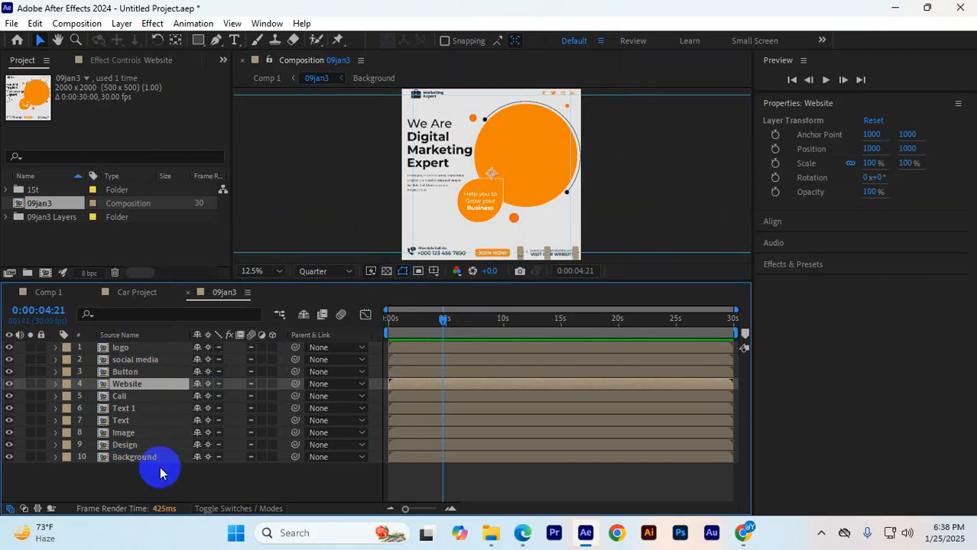
drag(150, 476, 137, 400)
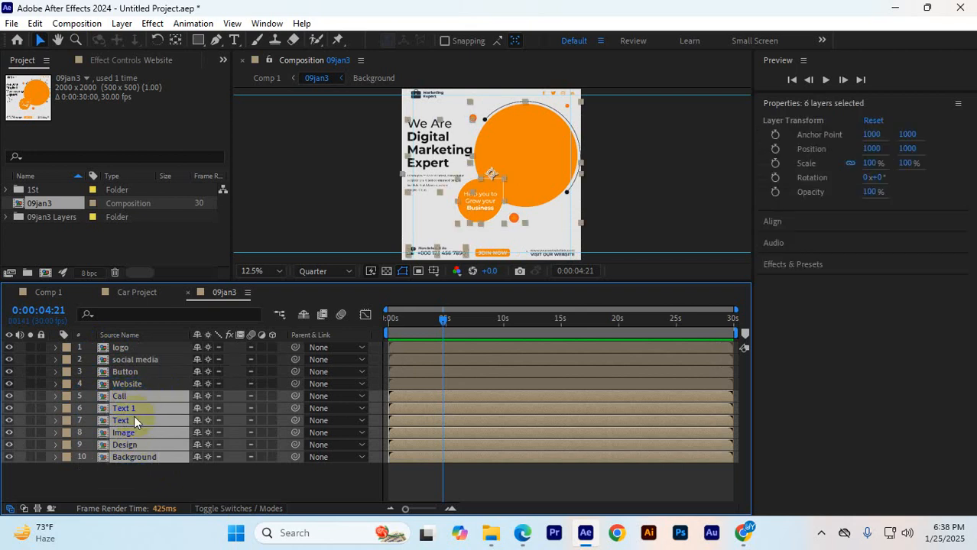
- Pre-compose the five layers from Call down to Design in 09jan3, moving all attributes into the new composition
click(144, 475)
click(126, 445)
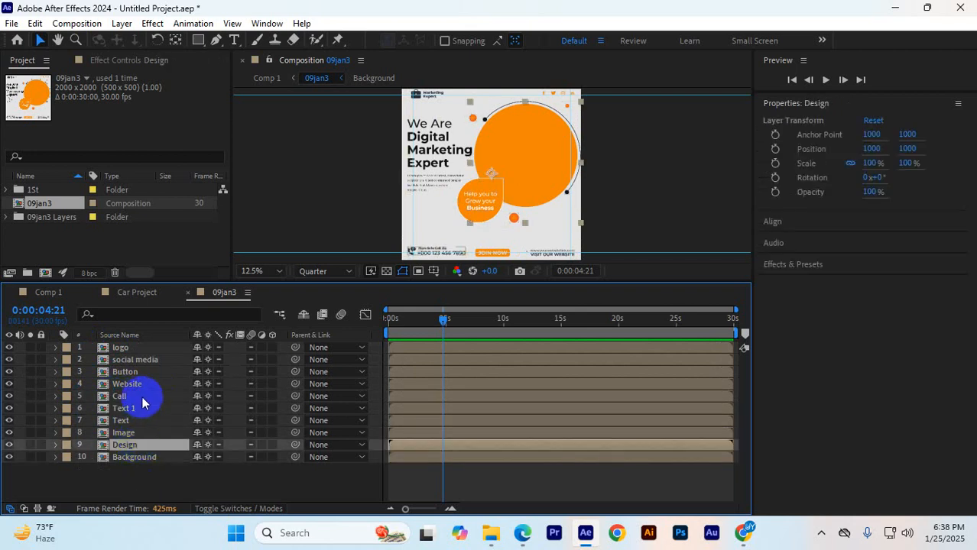
shift+click(132, 398)
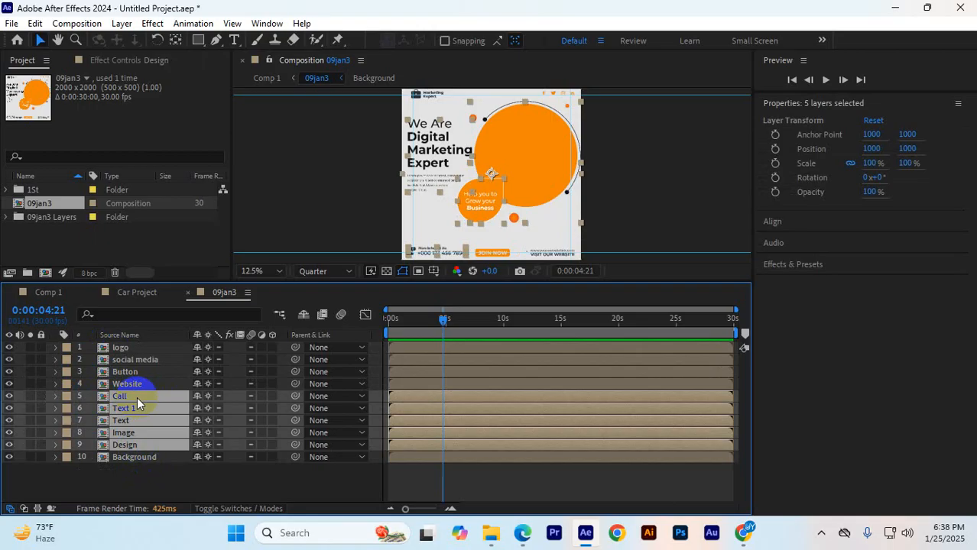
right_click(137, 397)
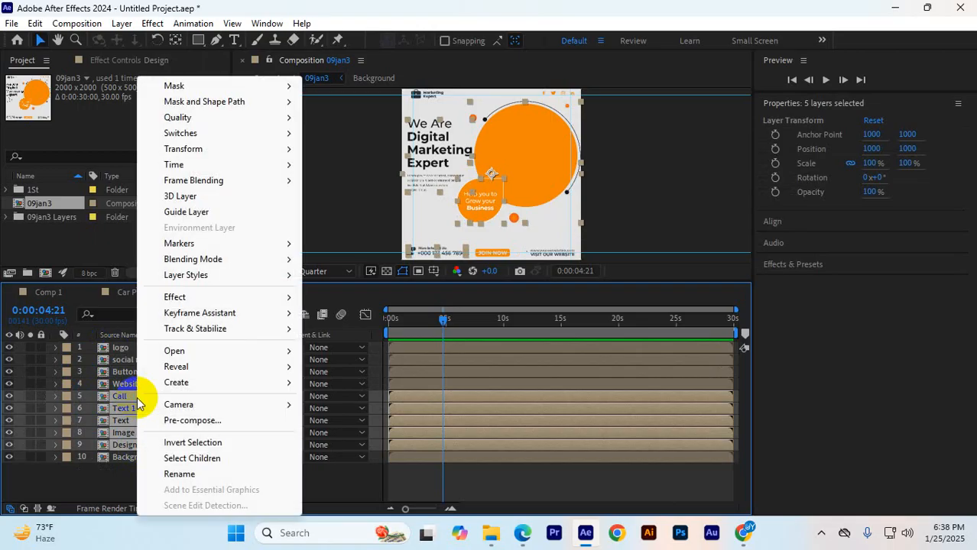
click(192, 421)
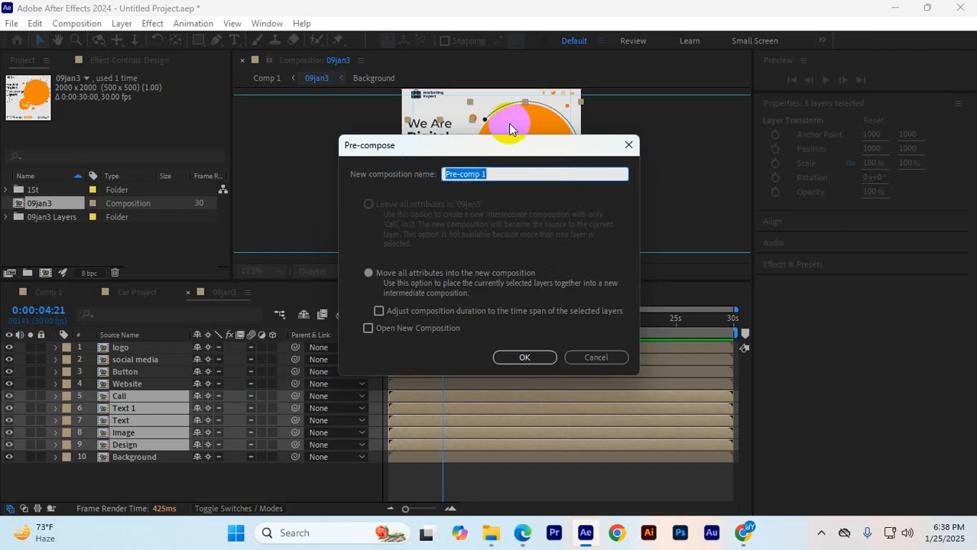
click(525, 358)
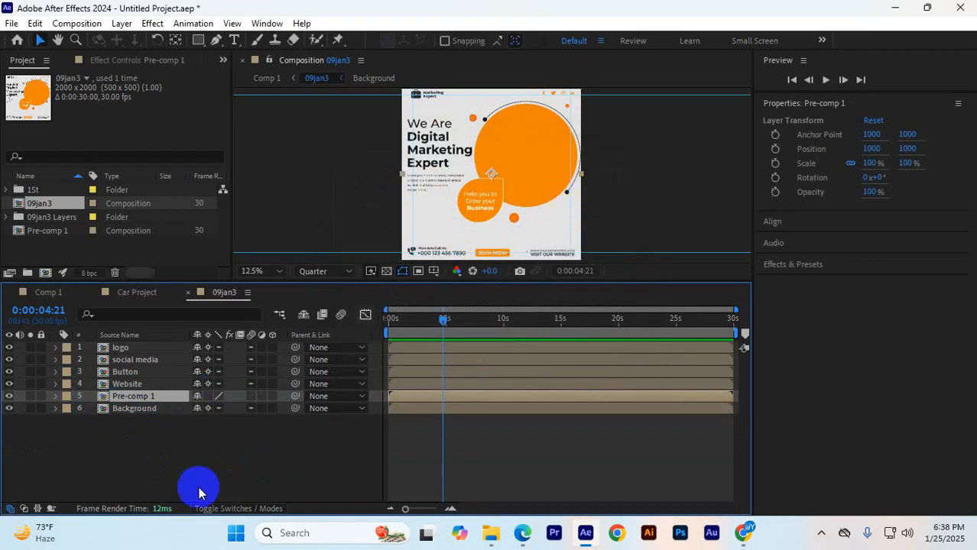
- Open the new pre-composition and its nested Call composition to examine the layers inside
double_click(140, 397)
double_click(128, 347)
drag(182, 411, 48, 310)
click(685, 237)
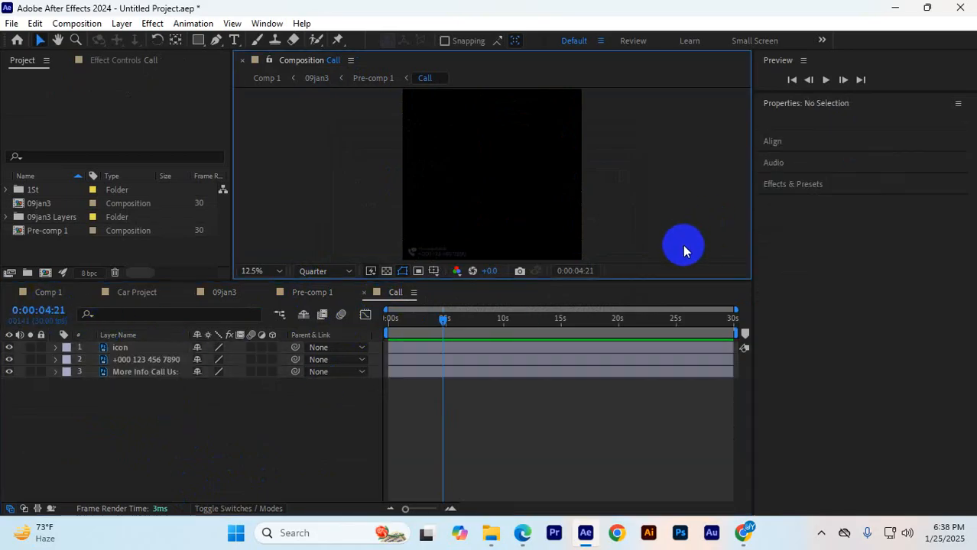
- Switch to the Google Meet call in Chrome and open its host controls
mouse_move(743, 533)
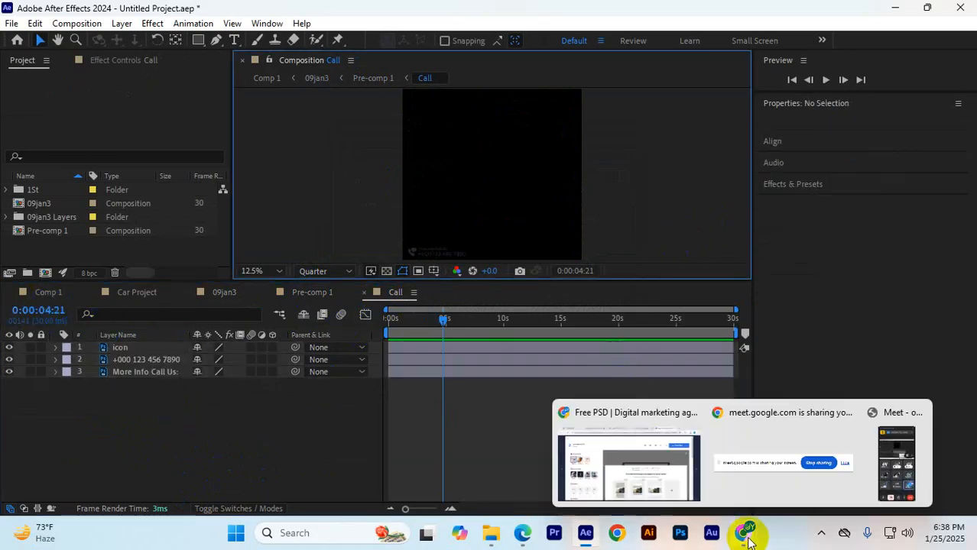
click(650, 480)
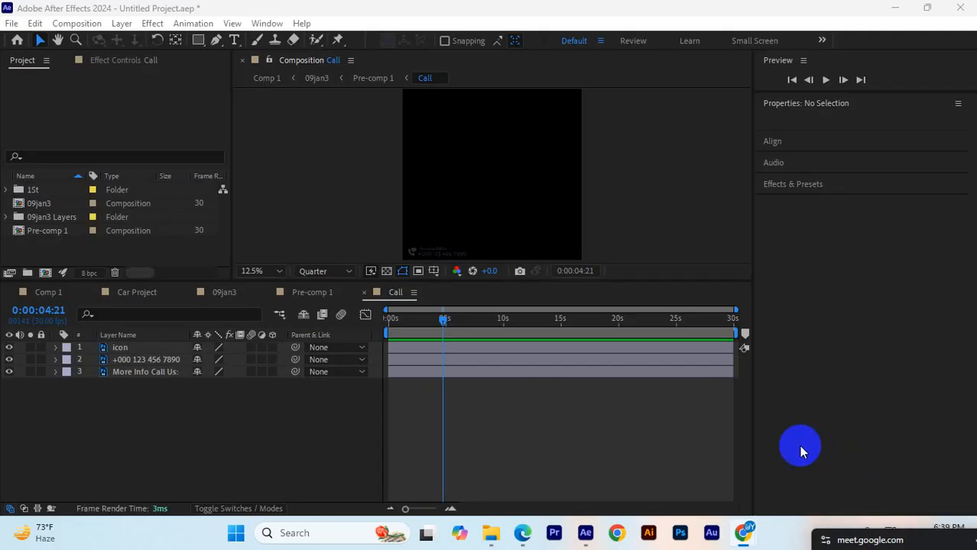
mouse_move(743, 532)
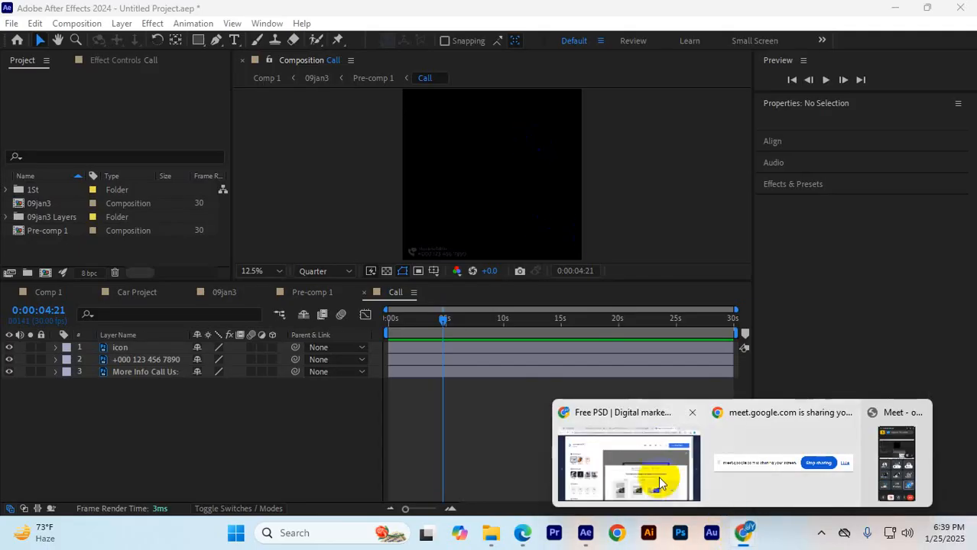
click(668, 481)
click(368, 12)
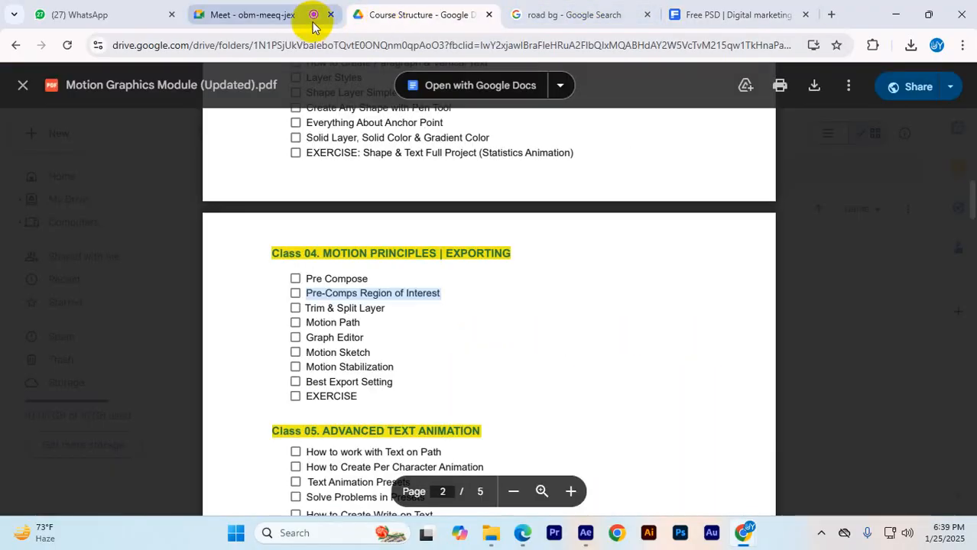
click(262, 13)
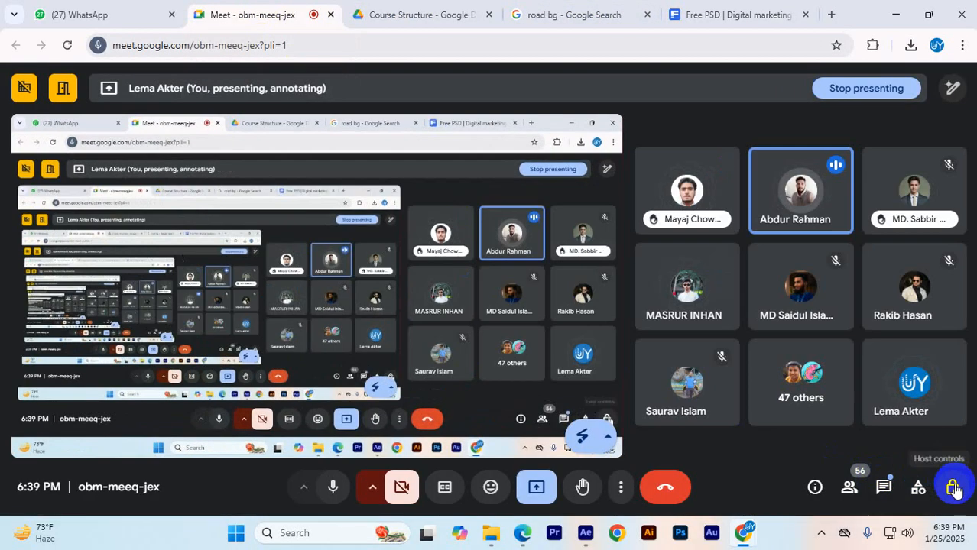
click(953, 489)
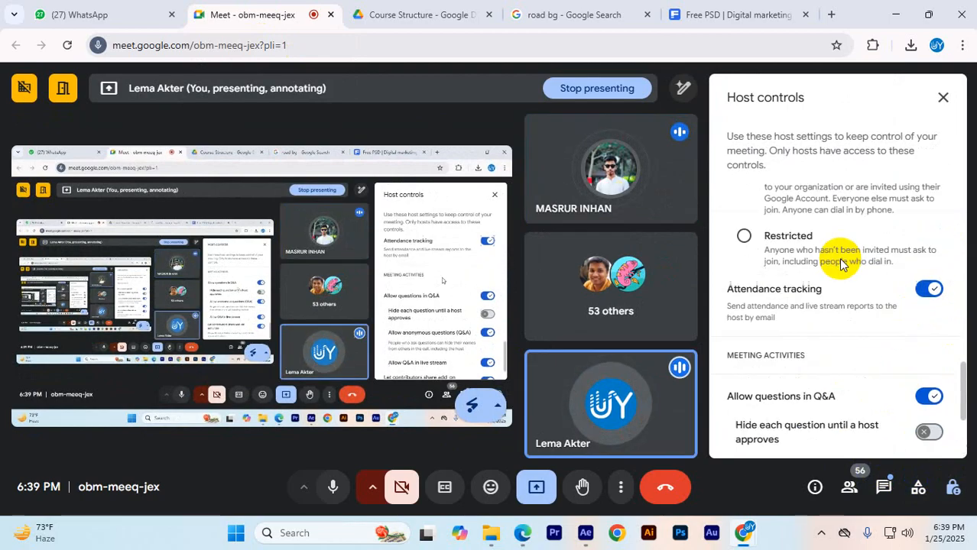
- Disable contributors' permission to turn on their microphone in the meeting's host controls and close the controls
scroll(845, 277, up, 5)
scroll(852, 306, down, 4)
scroll(887, 339, down, 5)
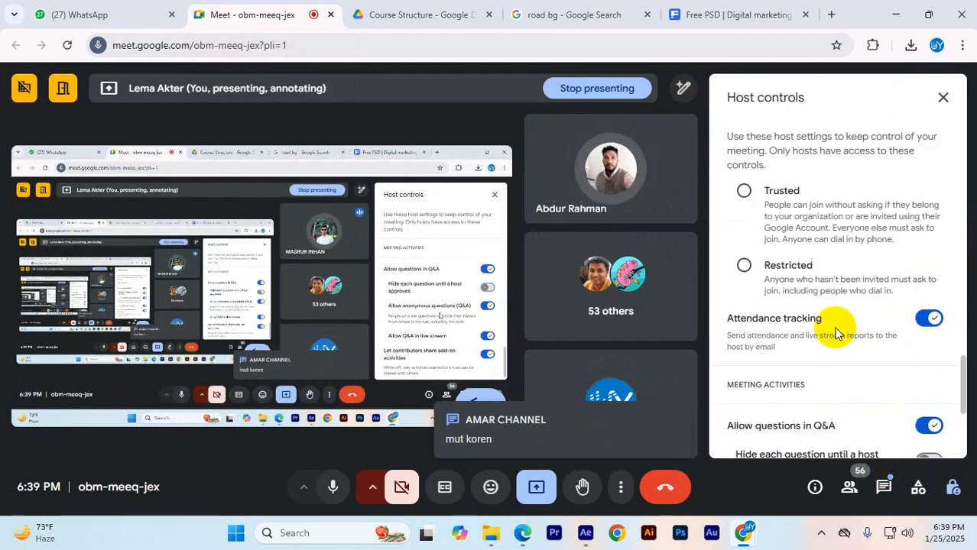
scroll(882, 338, down, 2)
scroll(904, 325, up, 5)
click(928, 293)
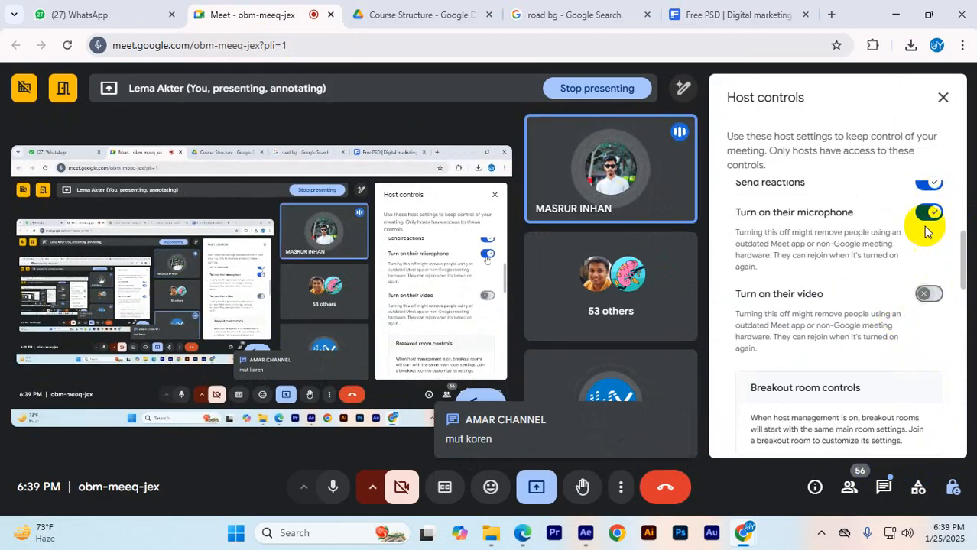
click(929, 212)
scroll(853, 312, up, 2)
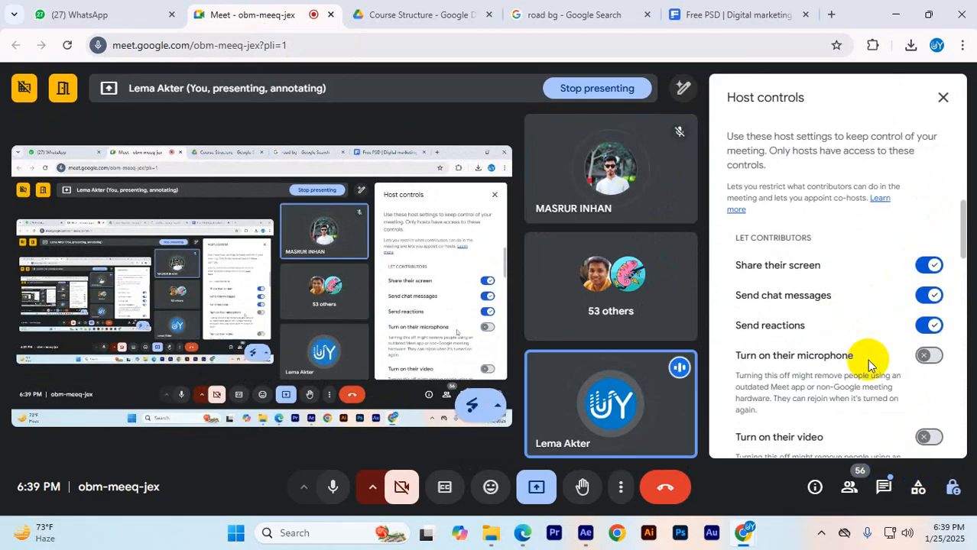
scroll(883, 328, up, 2)
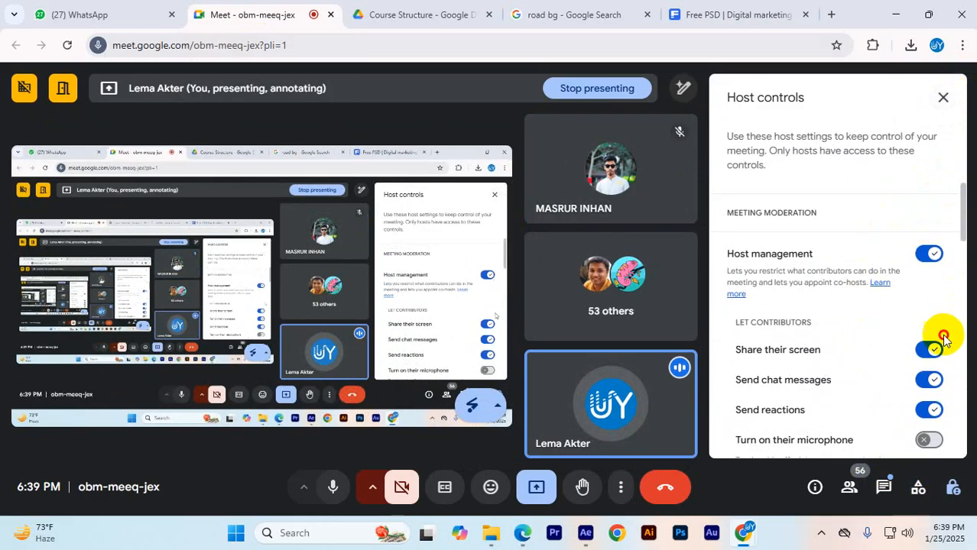
click(943, 97)
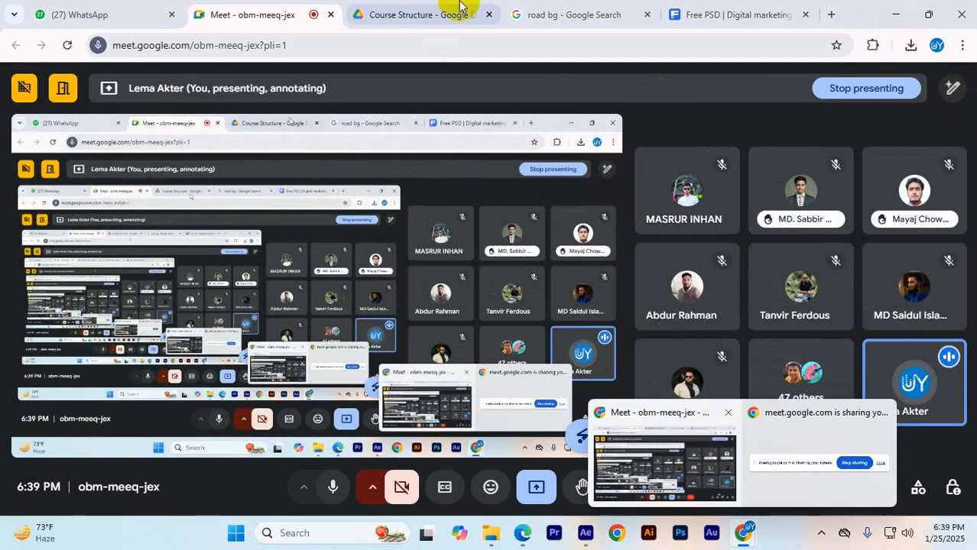
- Bring up the Motion Graphics Module PDF and highlight the "Trim & Split Layer" topic under Class 04
click(738, 14)
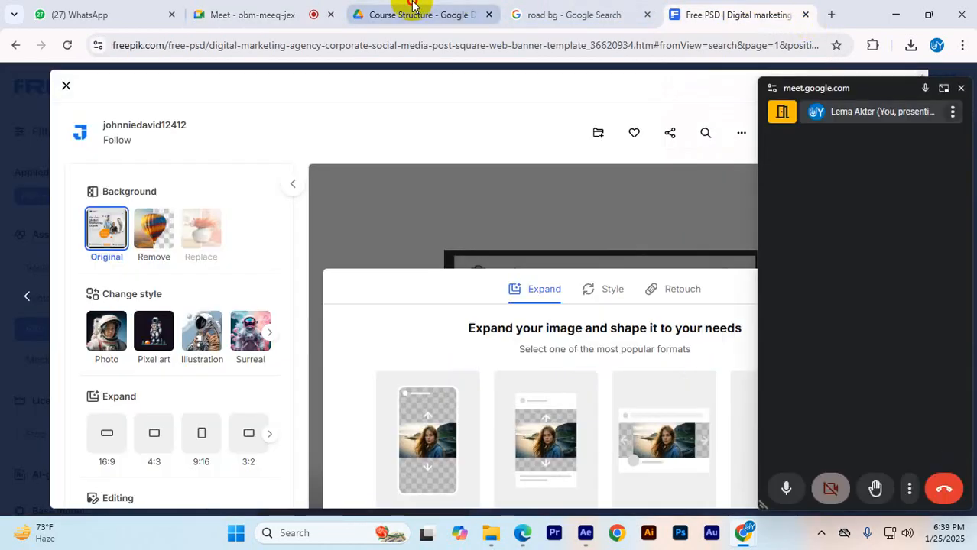
click(413, 14)
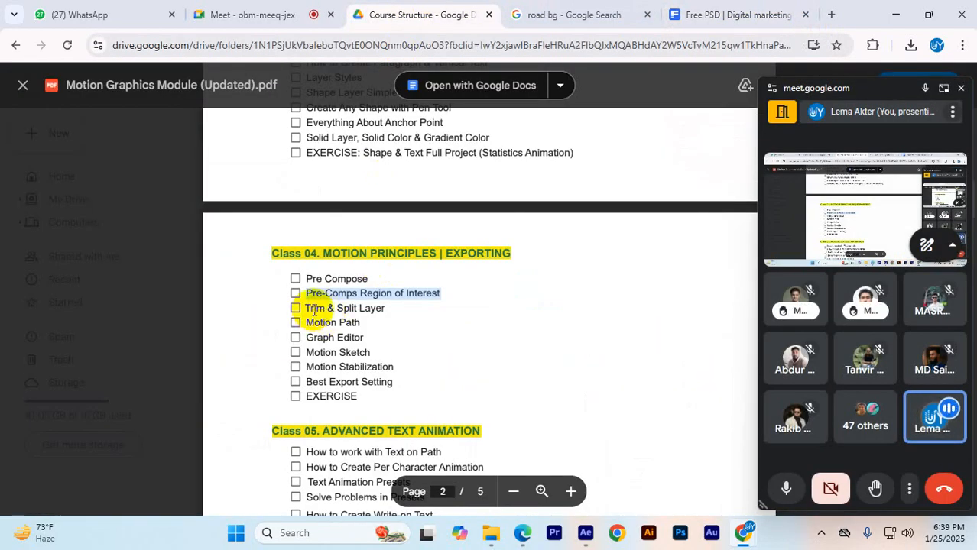
drag(305, 309, 386, 310)
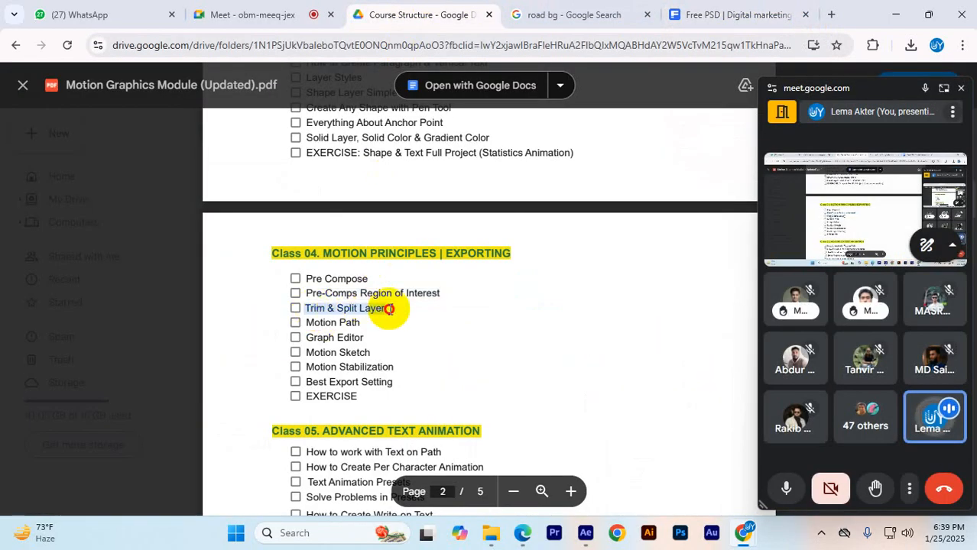
- Switch back to After Effects and delete the 09jan3 layer from Comp 1
click(588, 533)
drag(80, 245, 38, 217)
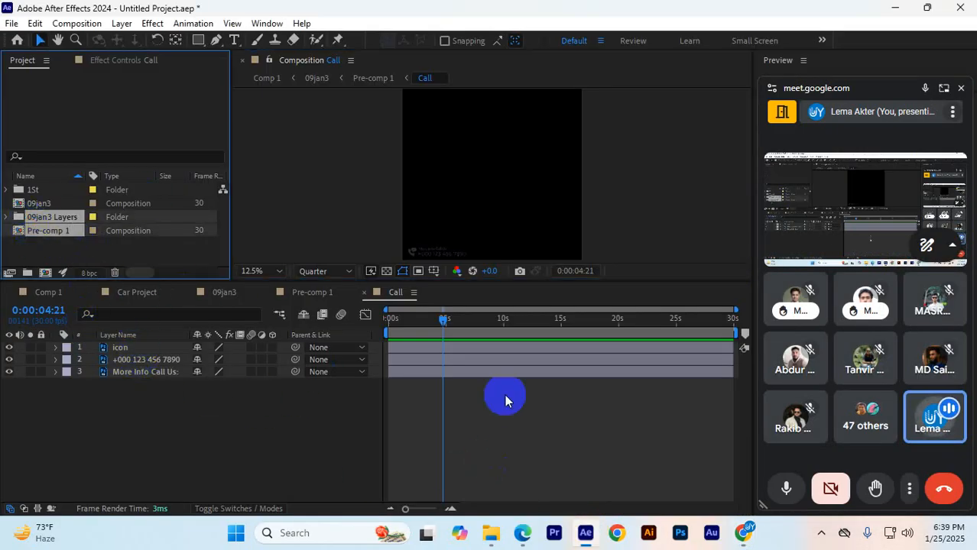
click(48, 294)
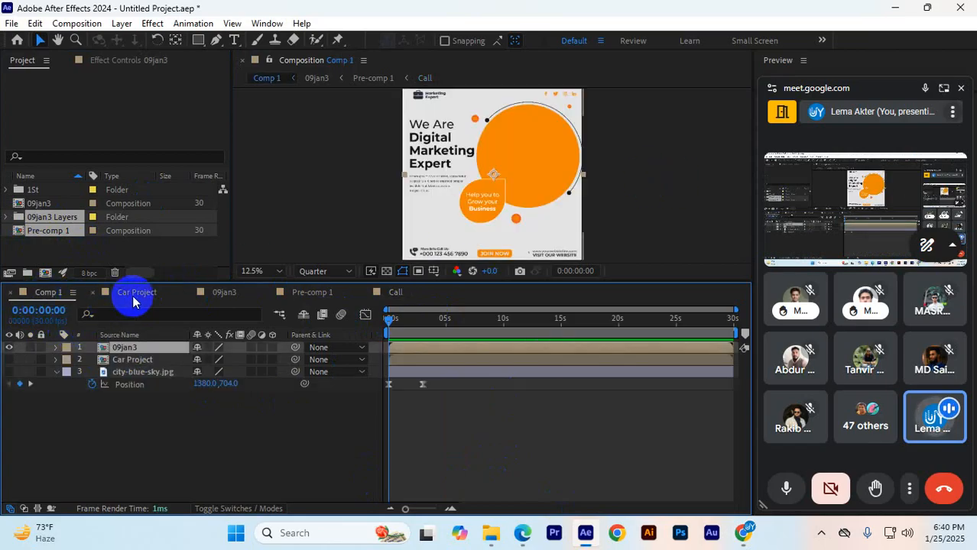
click(131, 294)
click(49, 292)
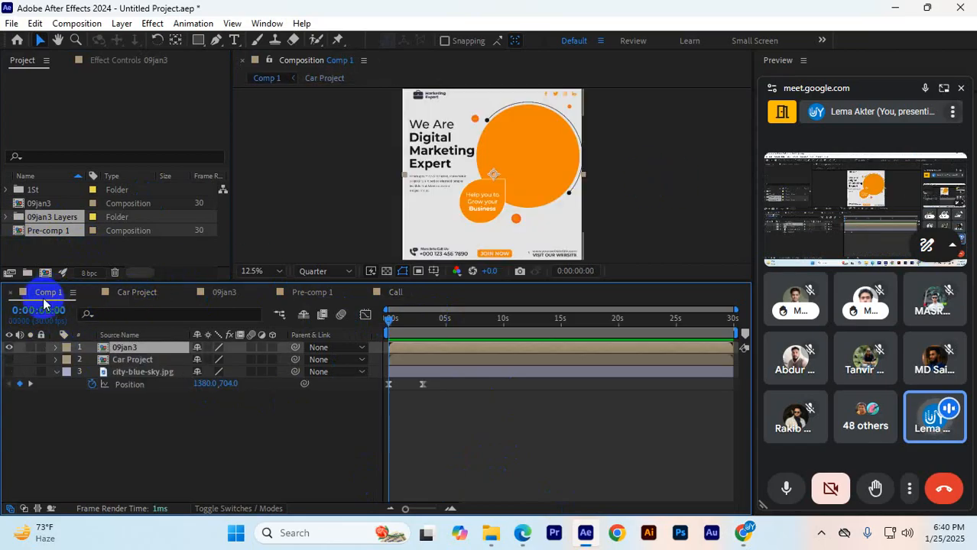
key(Delete)
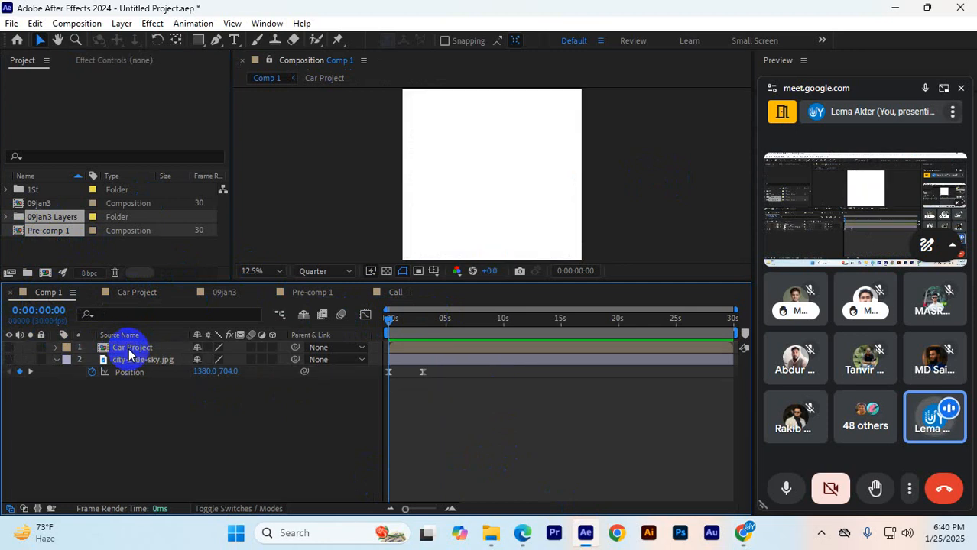
- Make the Car Project and city-blue-sky.jpg layers visible in Comp 1 and preview the animation from the start
click(129, 360)
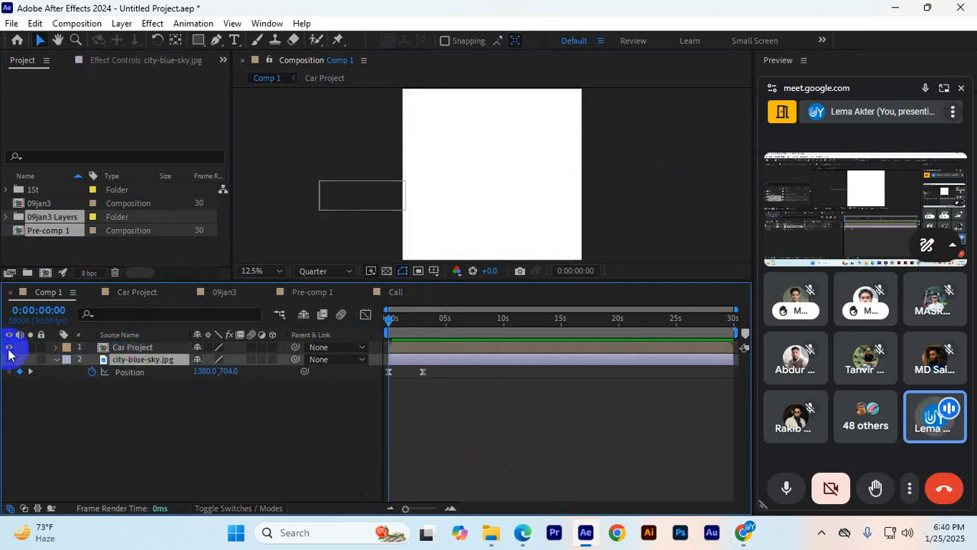
click(10, 359)
click(392, 305)
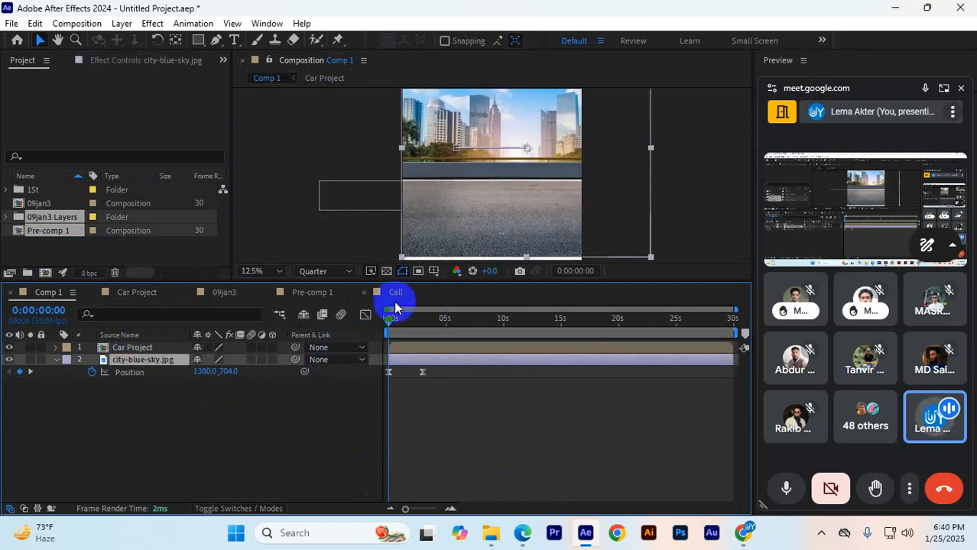
key(space)
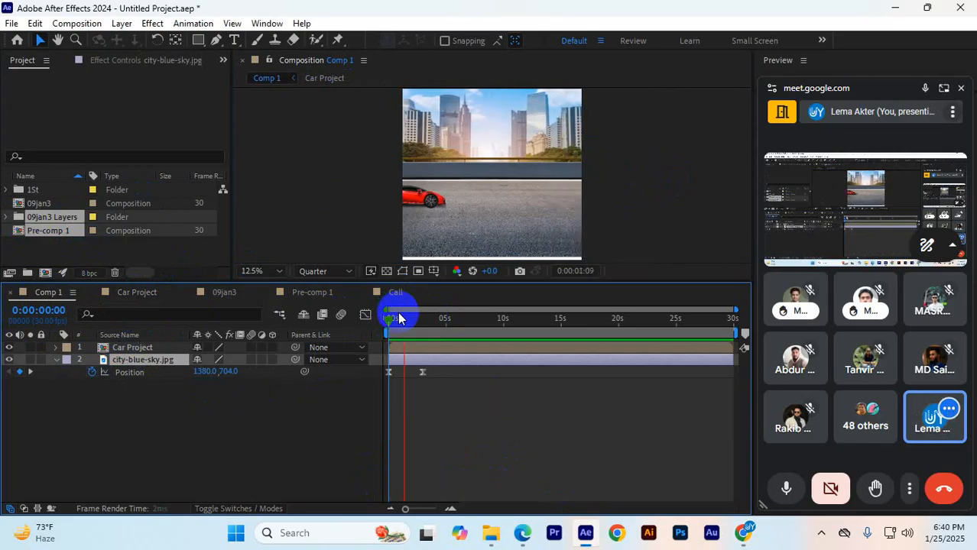
click(518, 248)
- Reposition the city-blue-sky.jpg background to about 905, 632 at 0:00:02:09
drag(513, 232, 532, 256)
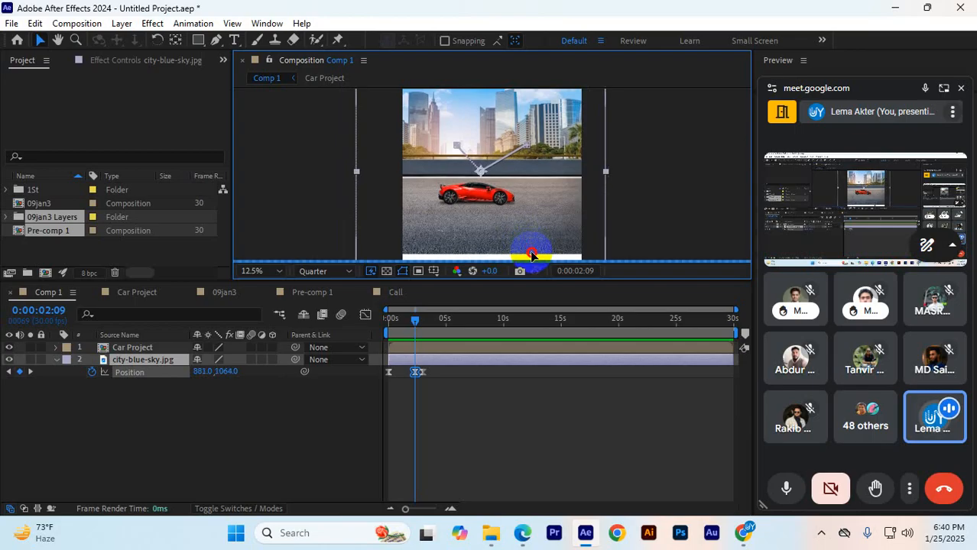
drag(490, 200, 575, 229)
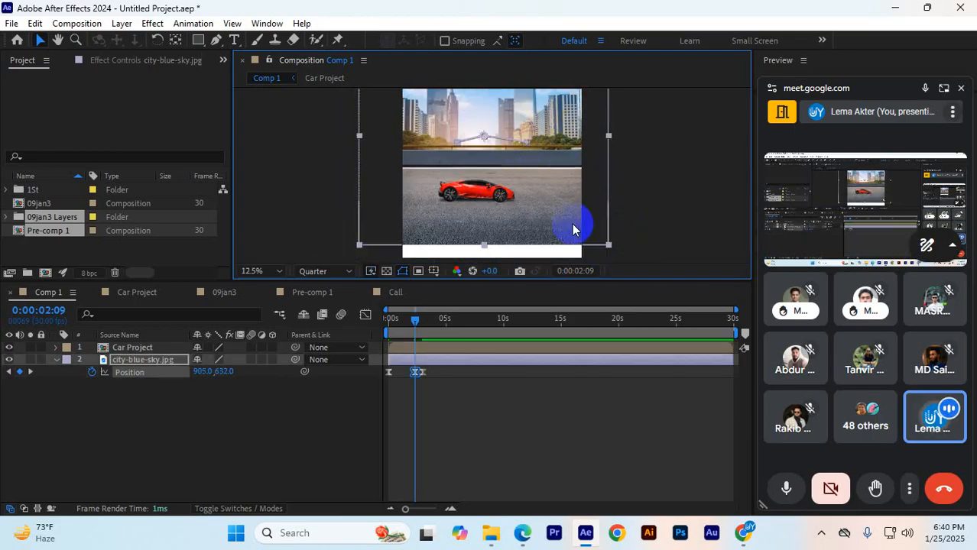
click(544, 254)
click(502, 221)
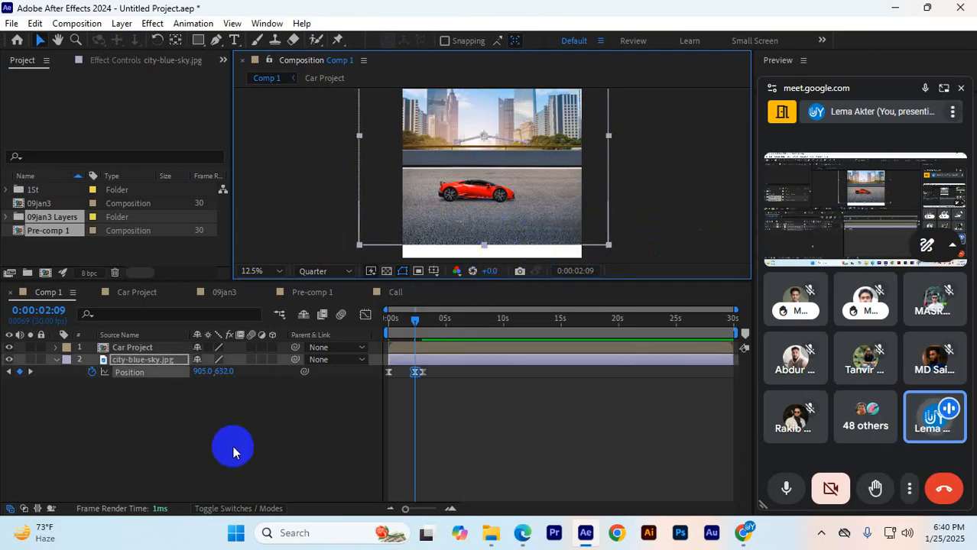
- Set Comp 1's size to 1920 px wide by 1080 px high in the composition settings
key(ctrl+k)
click(397, 175)
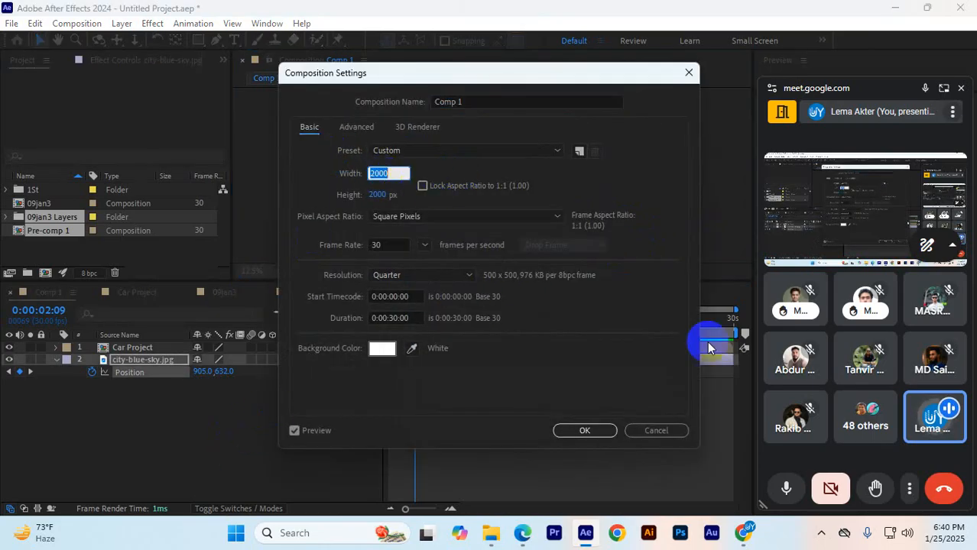
text(1920)
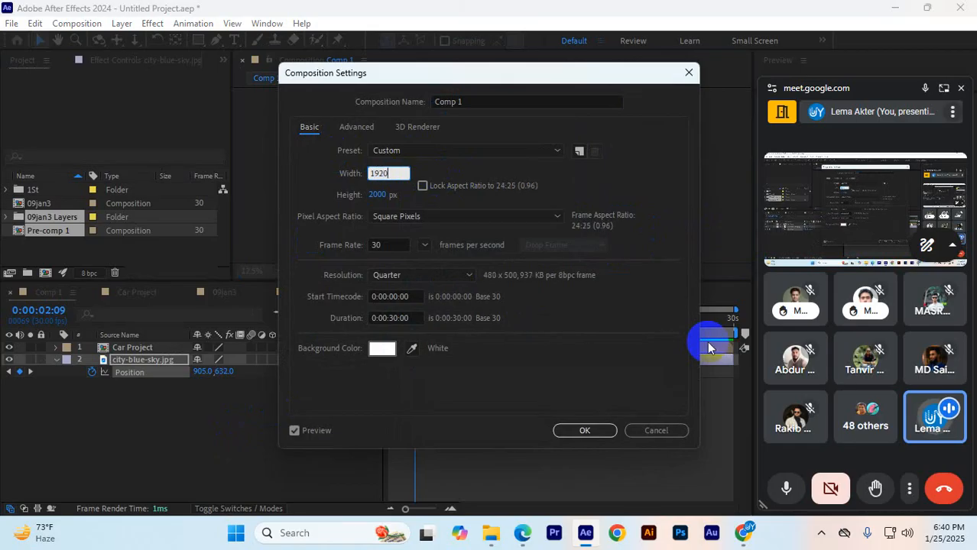
click(374, 195)
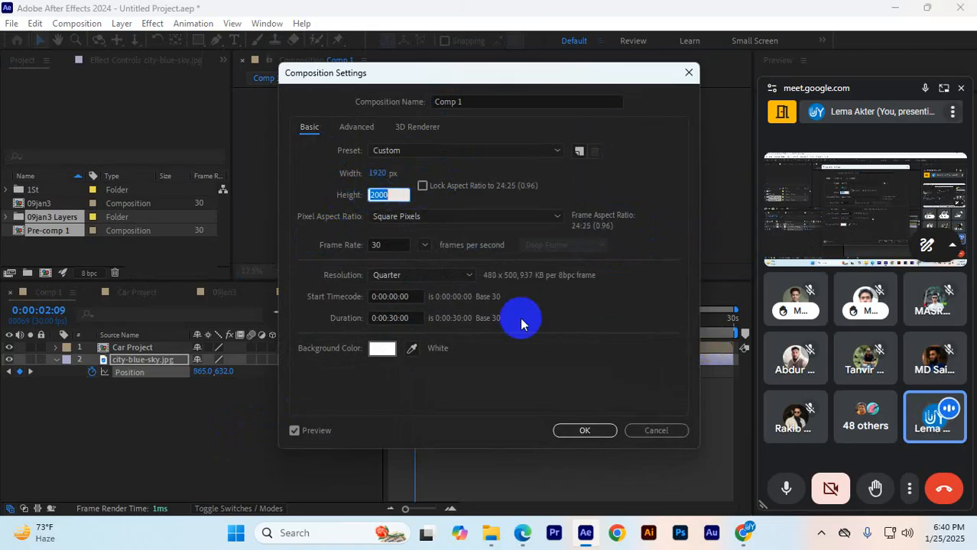
text(1080)
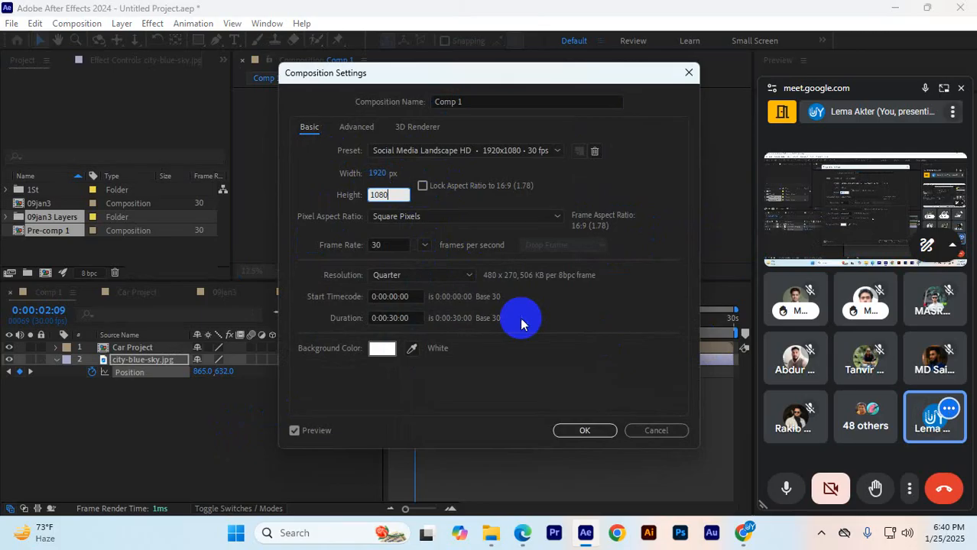
click(585, 431)
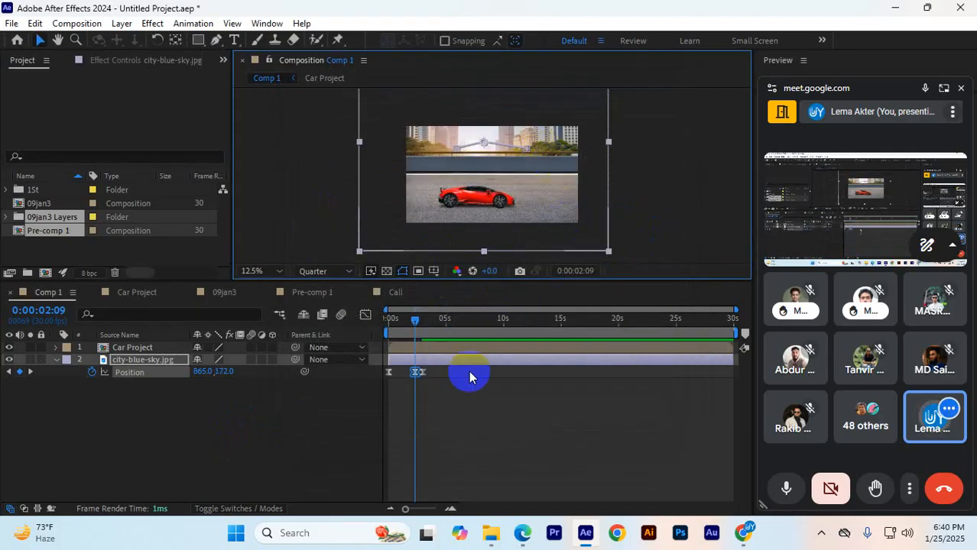
- Delete the city-blue-sky.jpg position keyframe at 0:00:02:09 and preview Comp 1 from the start in an enlarged composition view
drag(405, 330, 358, 327)
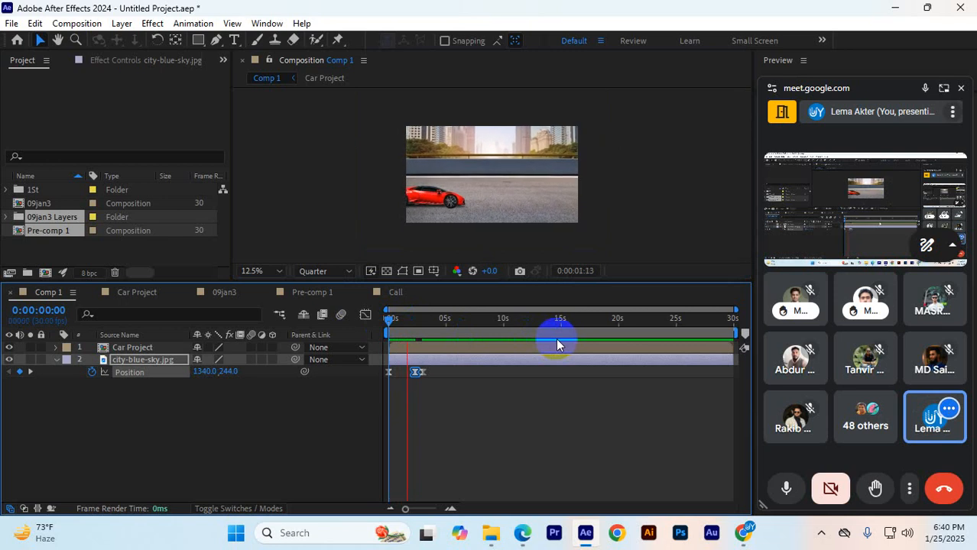
click(426, 374)
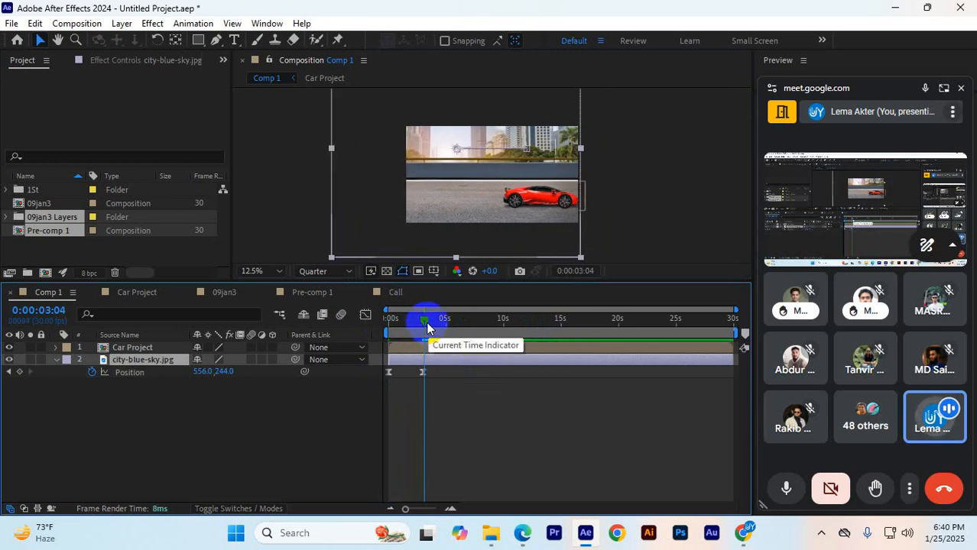
drag(426, 330, 310, 323)
key(space)
drag(575, 281, 519, 345)
scroll(533, 276, up, 2)
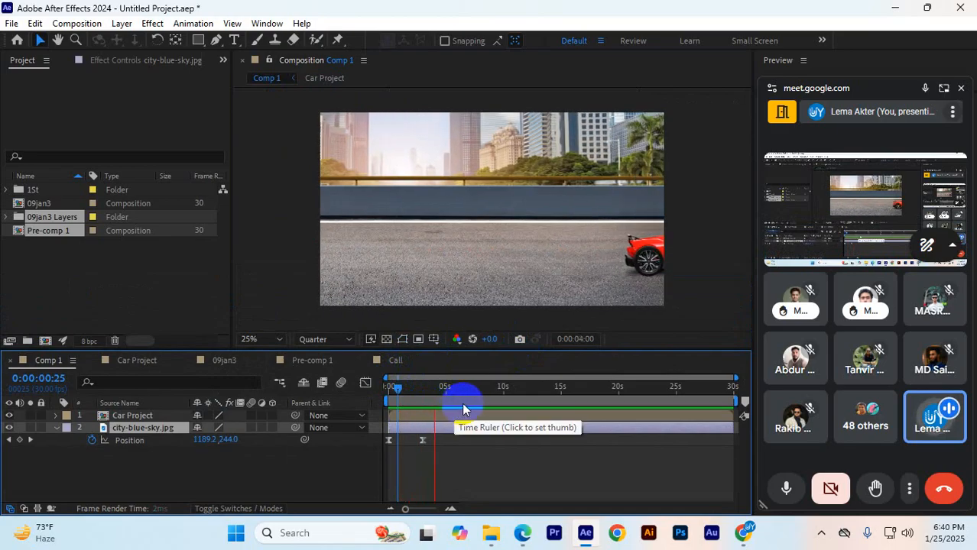
key(space)
- Move the city-blue-sky.jpg background to about 940, -4 at 0:00:04:03
scroll(544, 265, down, 1)
drag(504, 224, 529, 204)
click(664, 268)
click(616, 244)
click(573, 230)
click(24, 457)
click(134, 442)
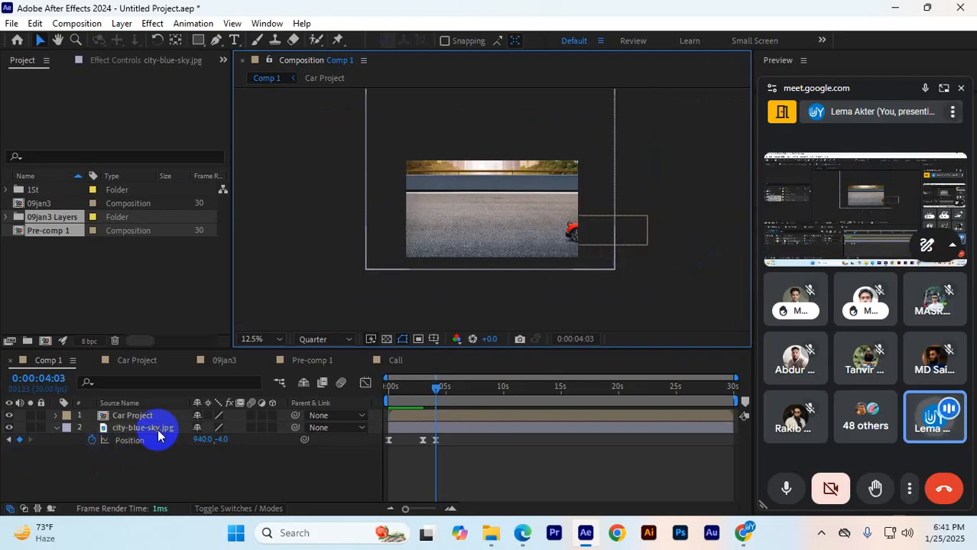
- Select the Car Project layer and move the end point of its motion path closer to the frame's right edge
click(134, 415)
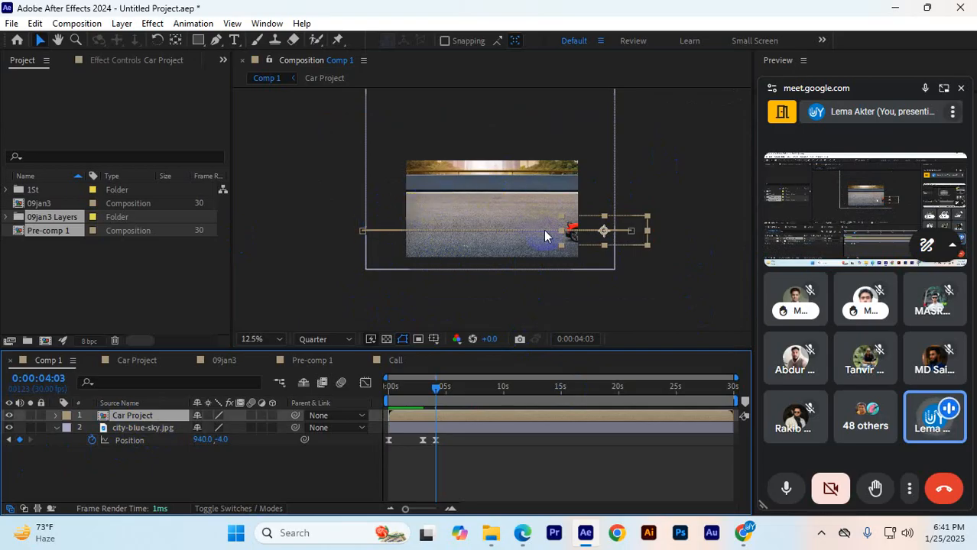
key(period)
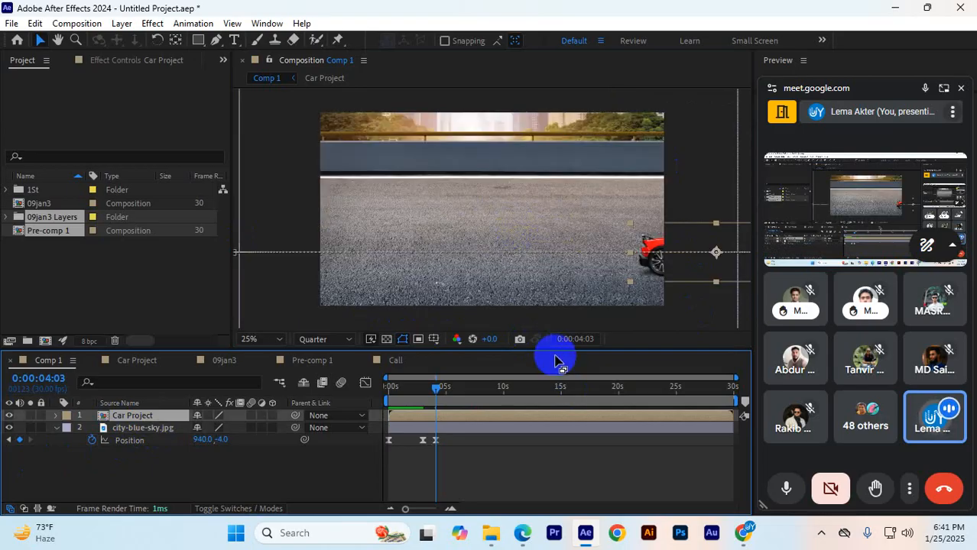
drag(555, 349, 491, 365)
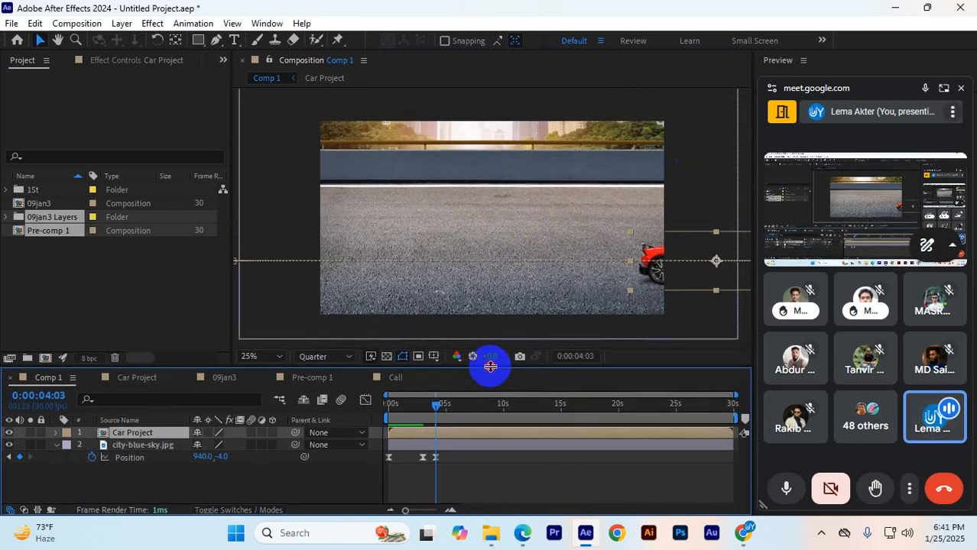
click(694, 250)
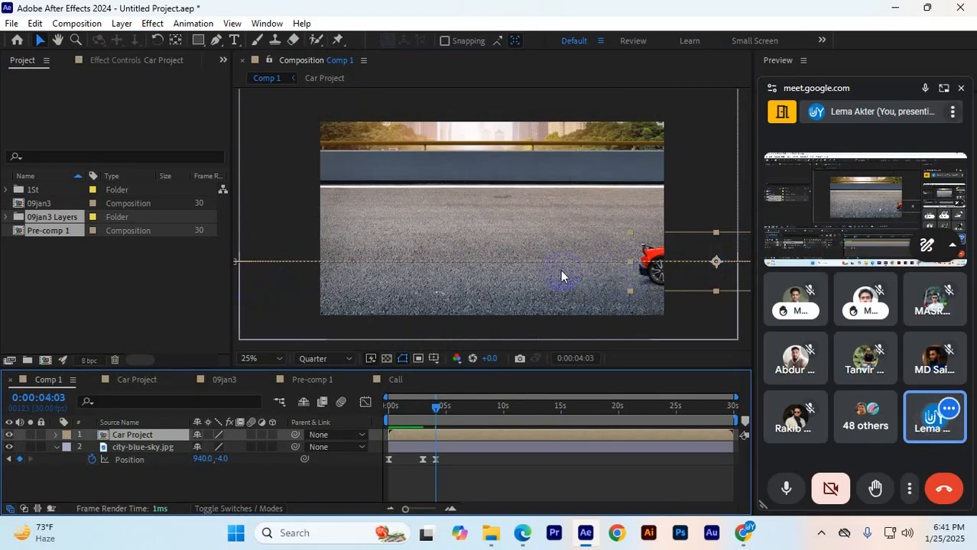
click(235, 266)
key(h)
drag(330, 283, 256, 280)
key(v)
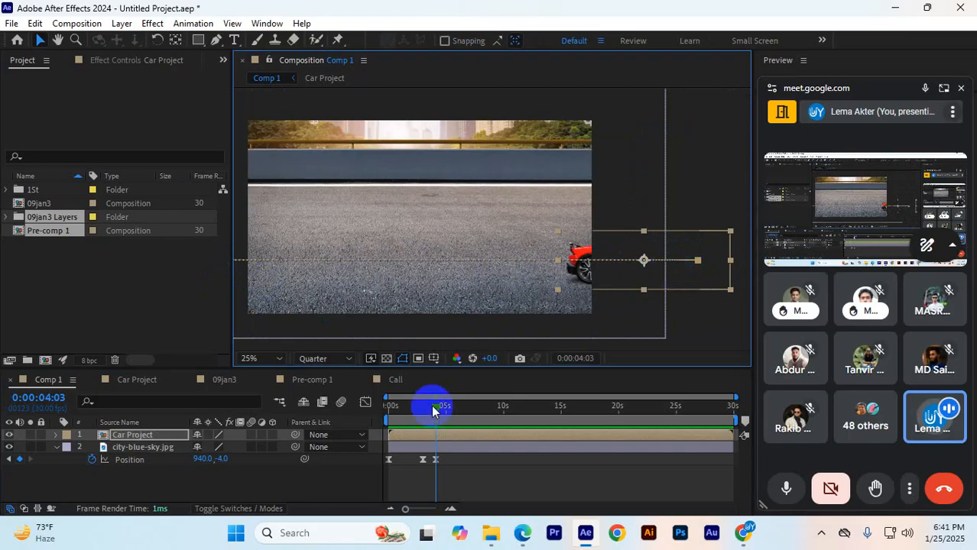
drag(431, 405, 174, 415)
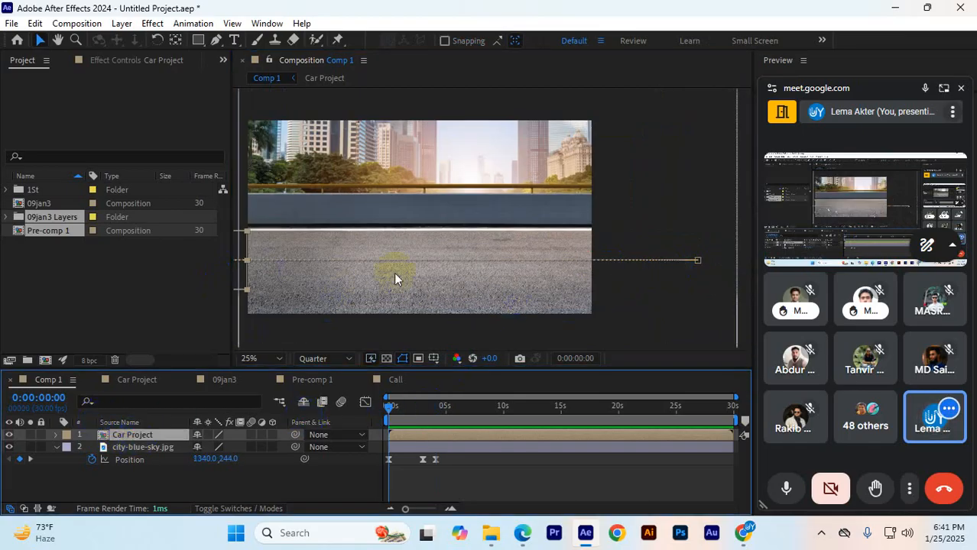
click(695, 262)
drag(697, 265, 651, 268)
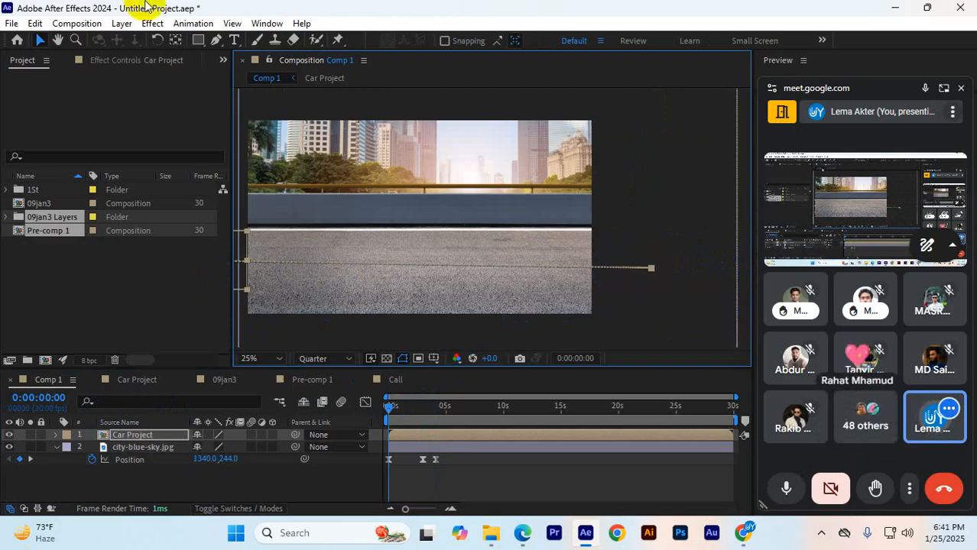
- Curve the end of the Car Project motion path upward with the Convert Vertex Tool
click(218, 41)
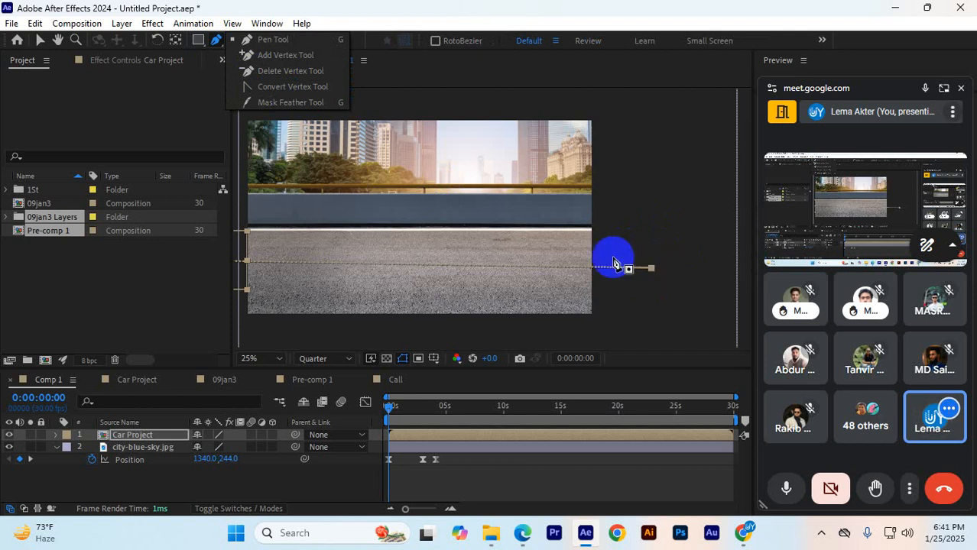
click(305, 88)
click(650, 268)
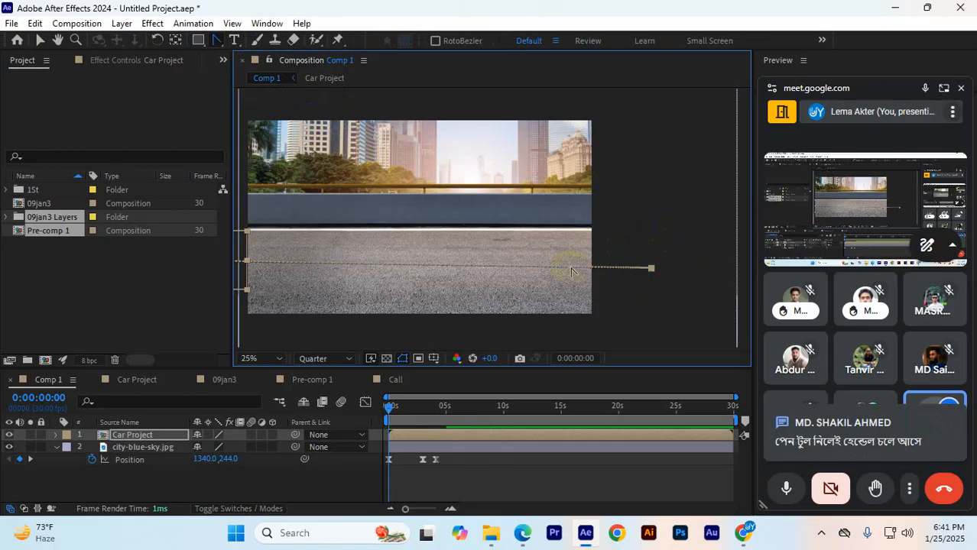
drag(570, 269, 537, 243)
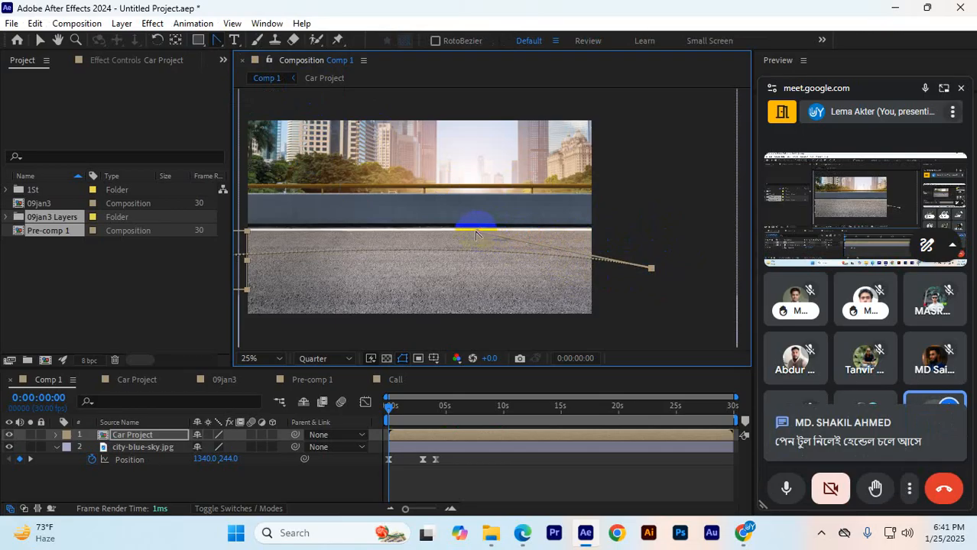
- At 0:00:02:00, bend the start of the Car Project motion path downward and raise its end handle to form an S-curve
key(h)
drag(356, 264, 543, 243)
key(g)
drag(283, 246, 331, 243)
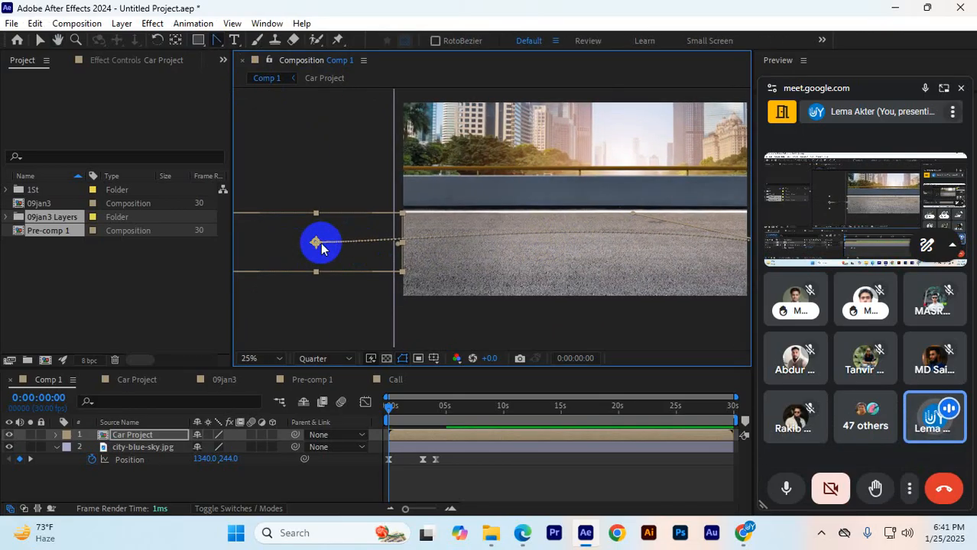
click(406, 408)
click(411, 409)
click(313, 240)
click(467, 244)
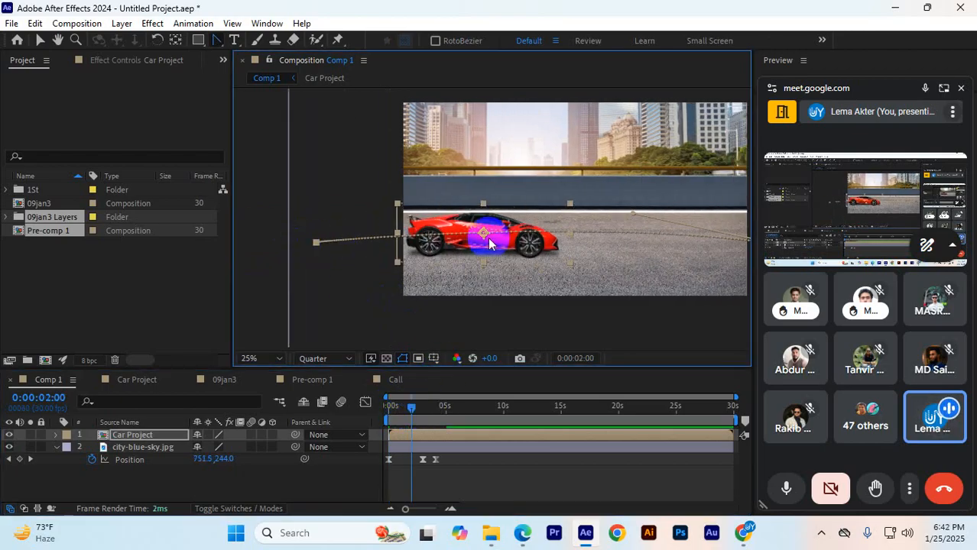
drag(318, 244, 425, 311)
drag(633, 218, 553, 193)
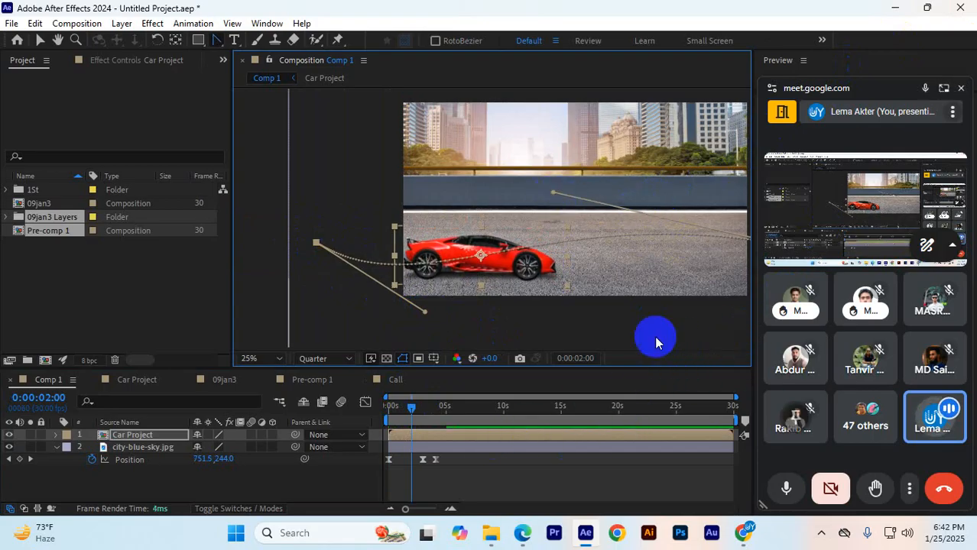
drag(552, 194, 632, 161)
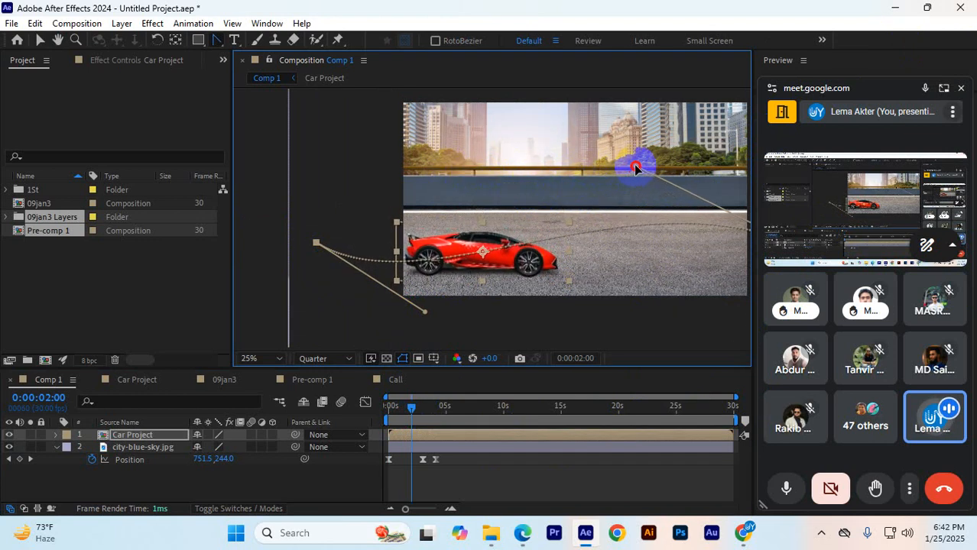
- Preview the car's curved motion in Comp 1 from the start
key(Home)
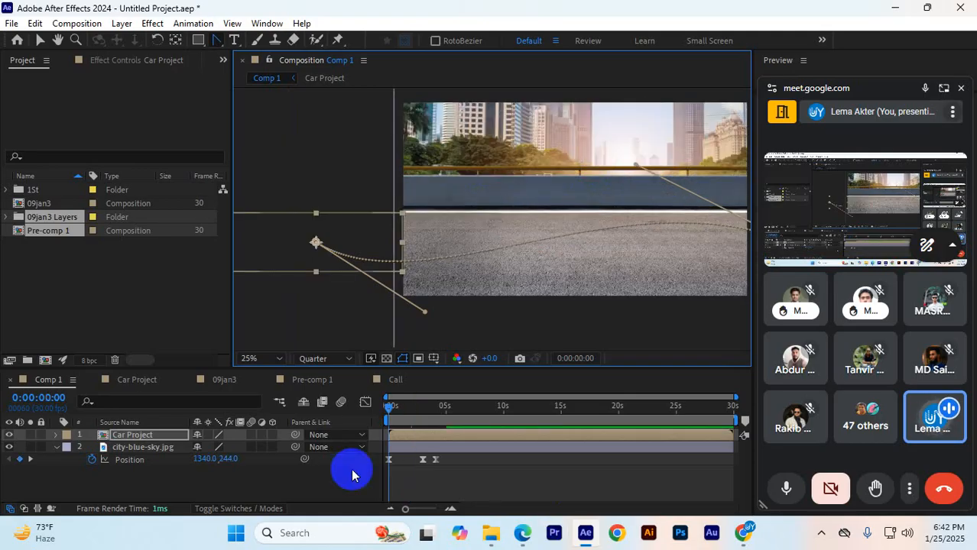
click(338, 266)
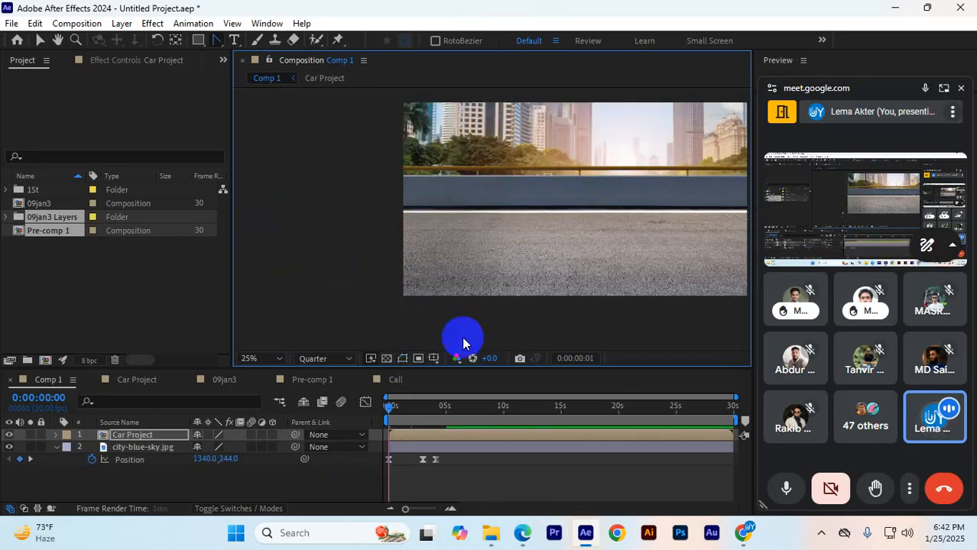
key(space)
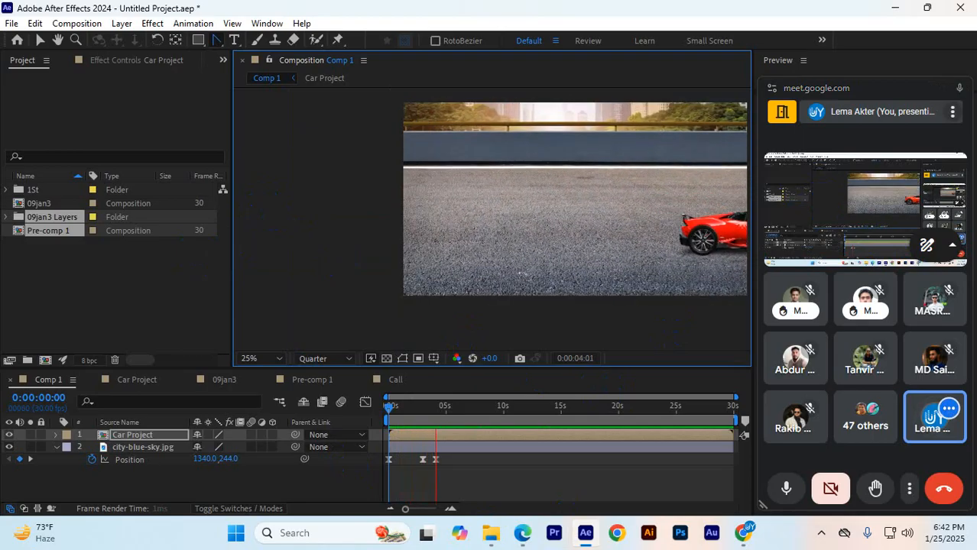
click(261, 473)
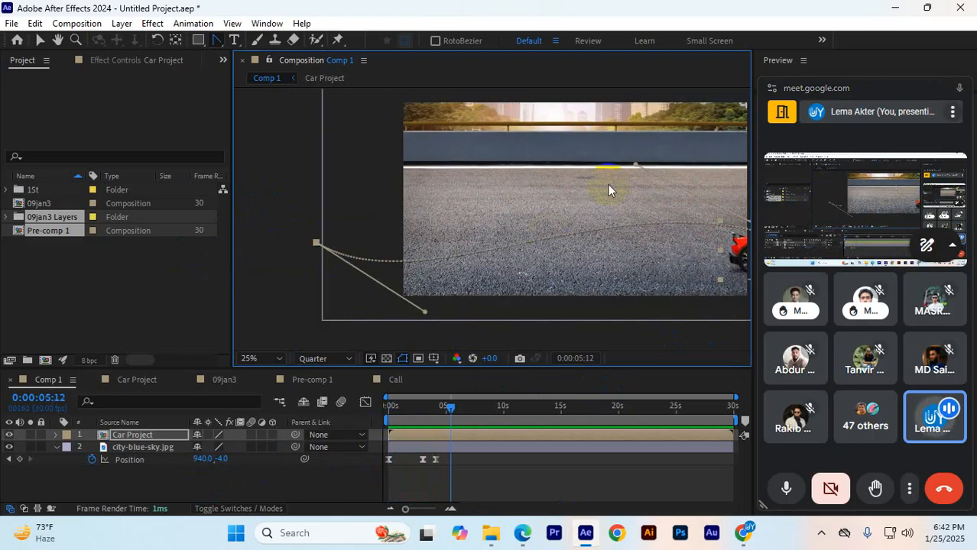
- Widen the composition view, lengthen the car path's start handle along the road, and steepen its end handle
drag(231, 197, 62, 210)
drag(341, 315, 521, 278)
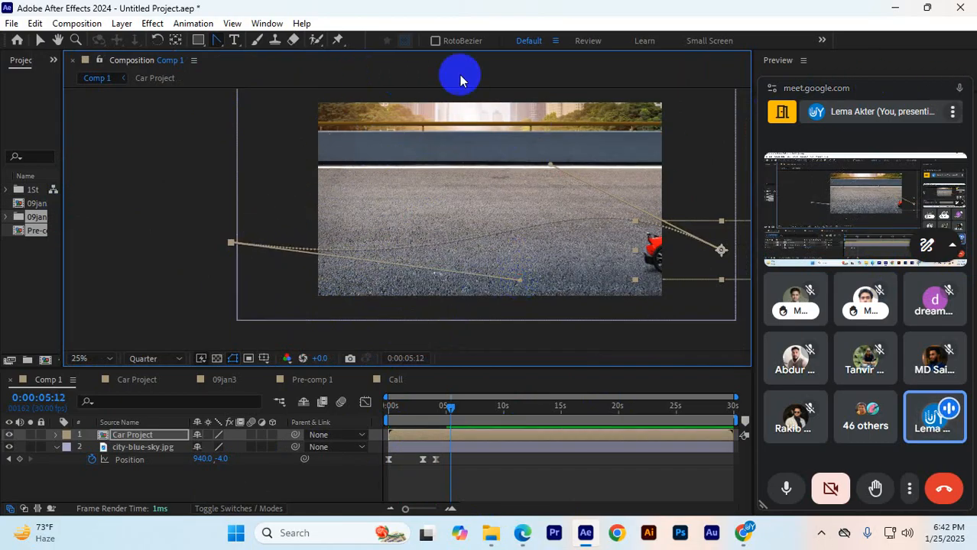
click(551, 165)
drag(552, 167, 640, 138)
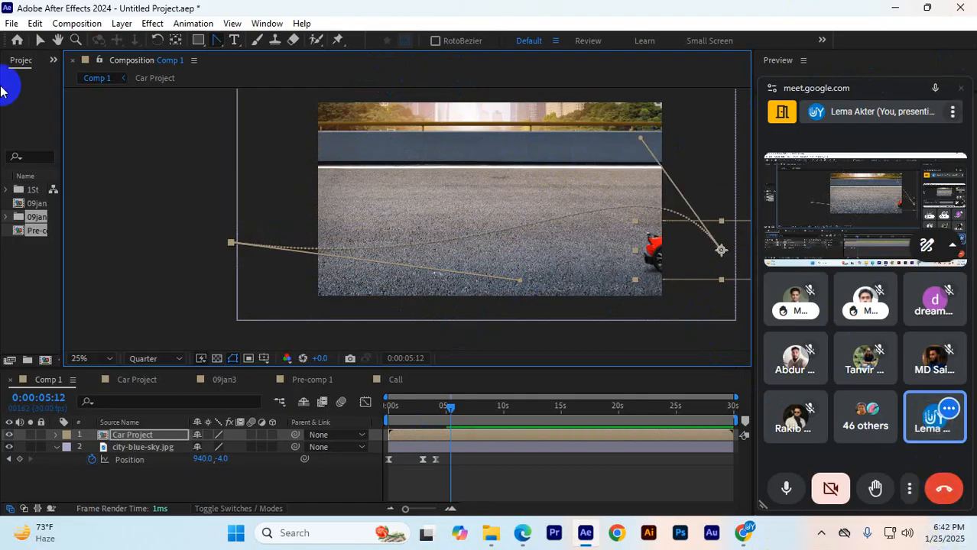
- Delete the middle position keyframe of city-blue-sky.jpg at about 3 seconds and preview Comp 1 from the start
click(443, 409)
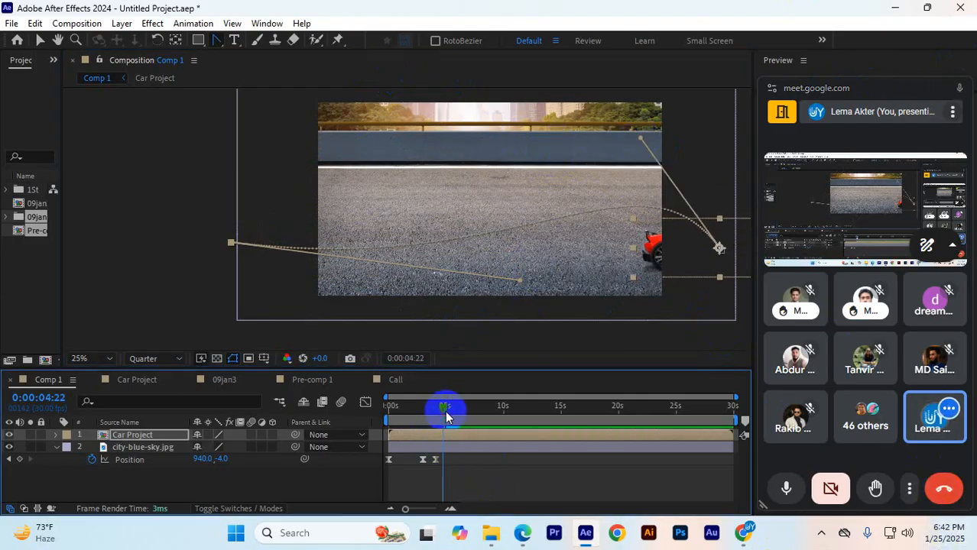
click(422, 459)
key(Delete)
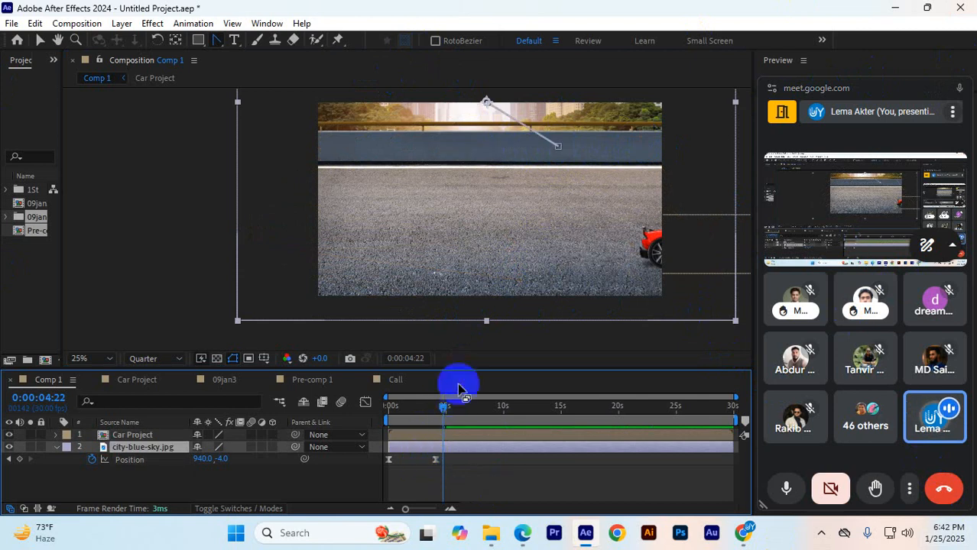
drag(457, 411, 284, 426)
key(space)
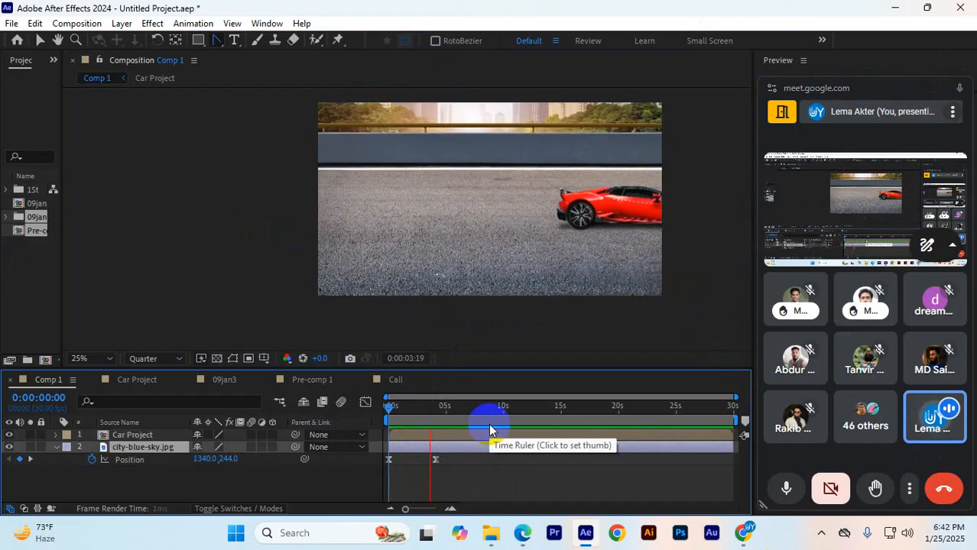
key(space)
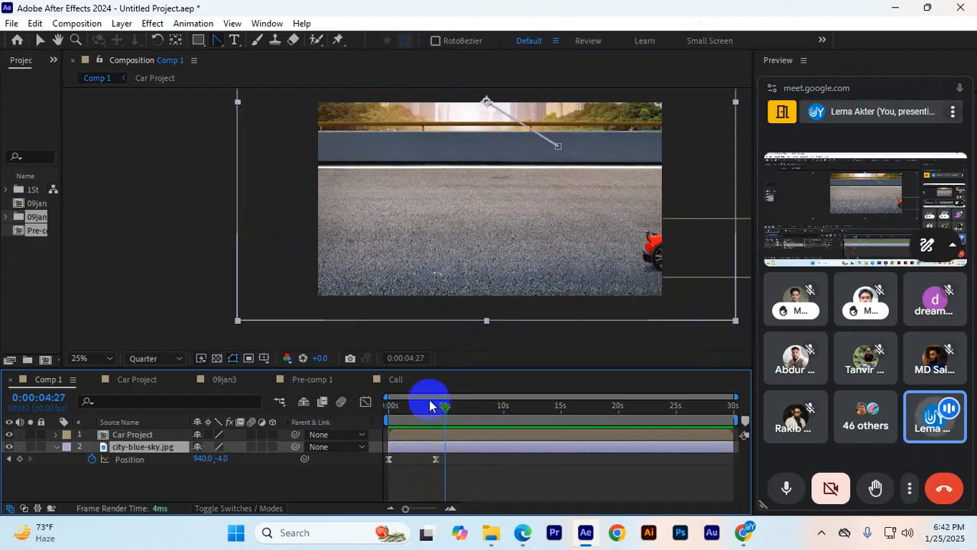
- Preview both layers from the start and bend the beginning of the Car Project motion path steeply downward
drag(157, 458, 115, 432)
drag(449, 408, 367, 407)
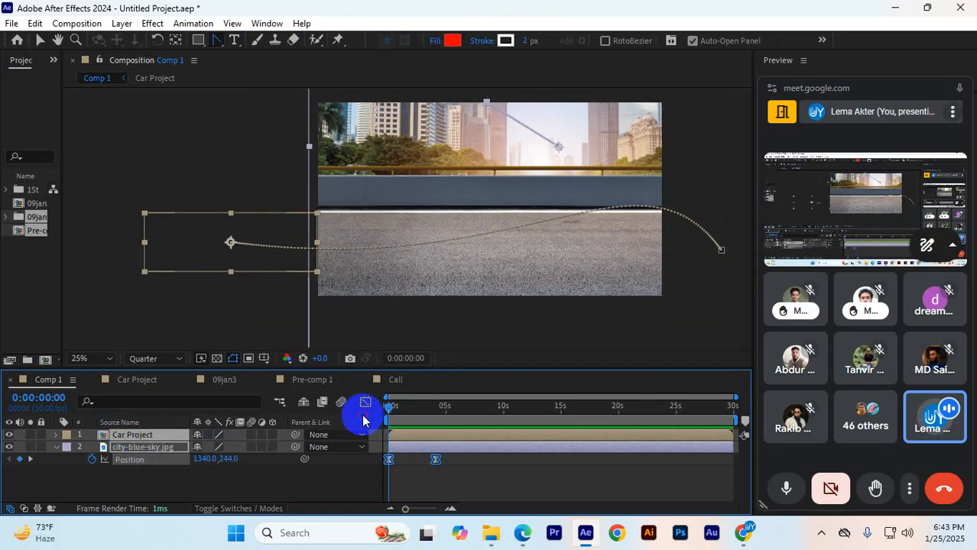
key(space)
key(space)
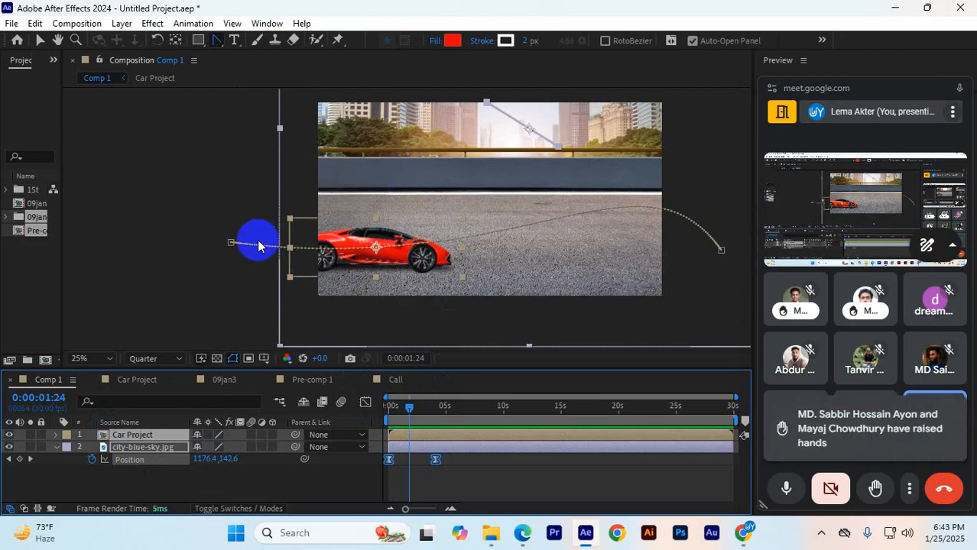
mouse_move(229, 240)
mouse_down()
mouse_move(233, 279)
mouse_move(267, 358)
mouse_move(261, 367)
mouse_up()
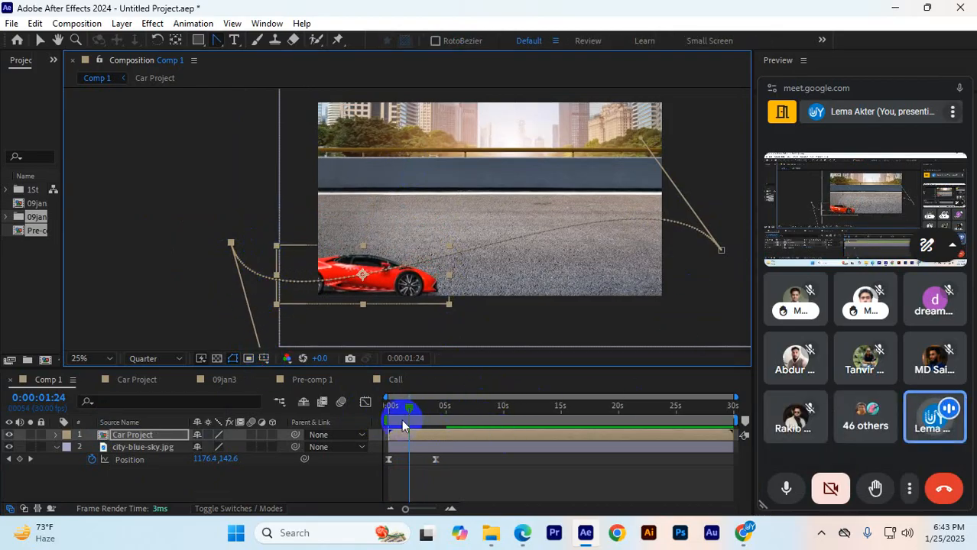
- Set the Car Project layer's auto-orientation to Orient Along Path at the start of Comp 1
mouse_move(409, 418)
mouse_down()
mouse_move(375, 415)
mouse_move(399, 418)
mouse_up()
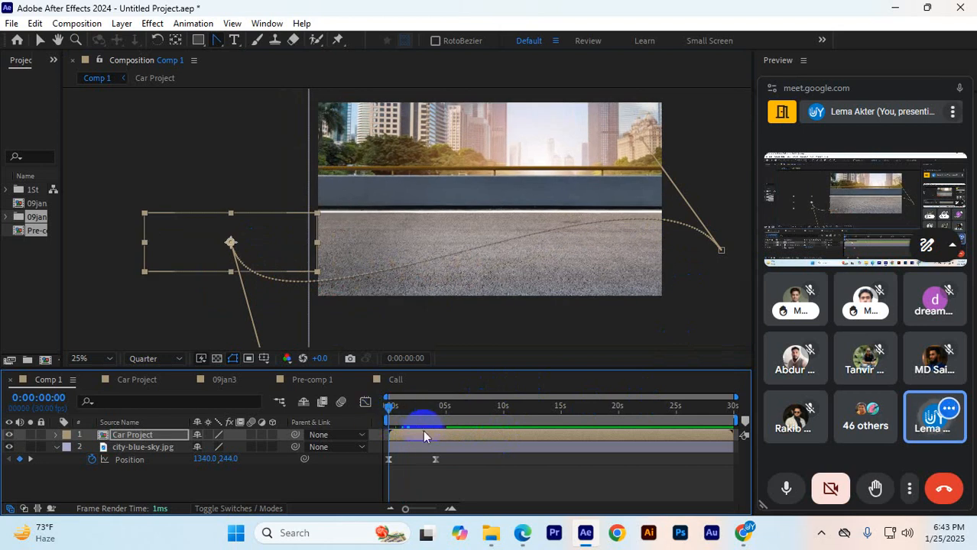
right_click(426, 441)
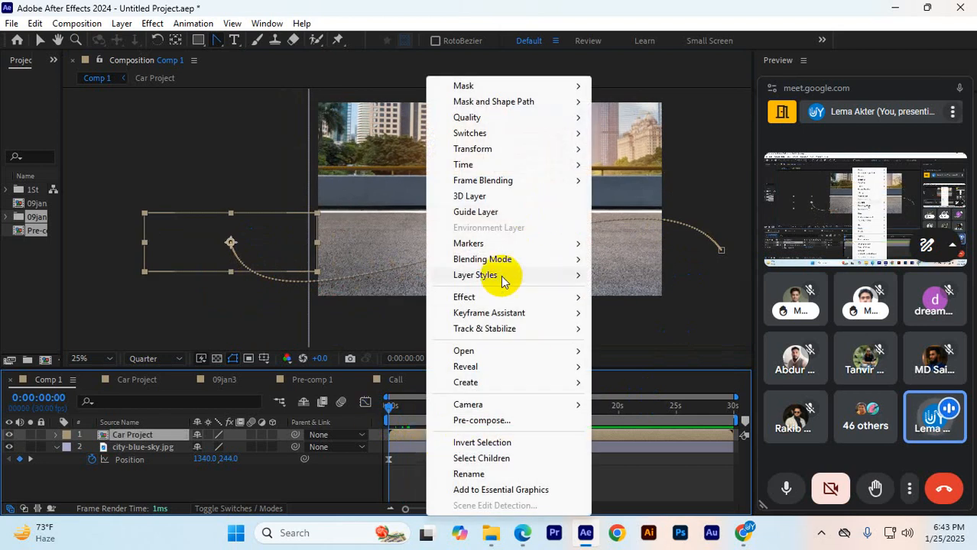
mouse_move(510, 350)
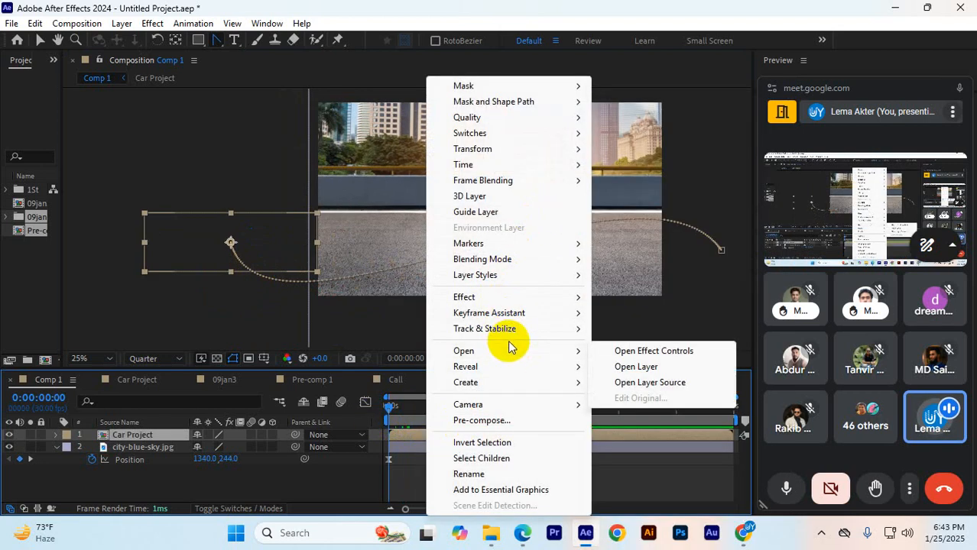
mouse_move(523, 153)
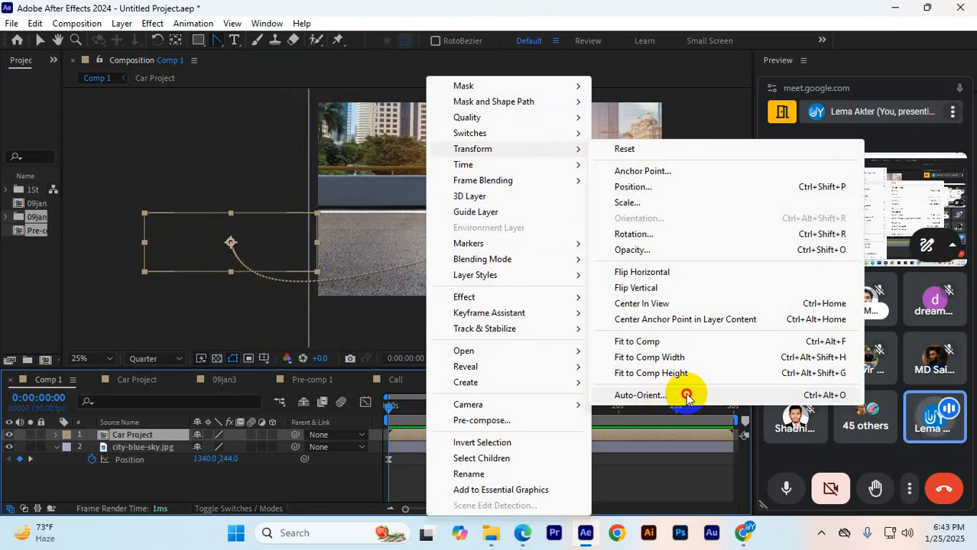
click(641, 395)
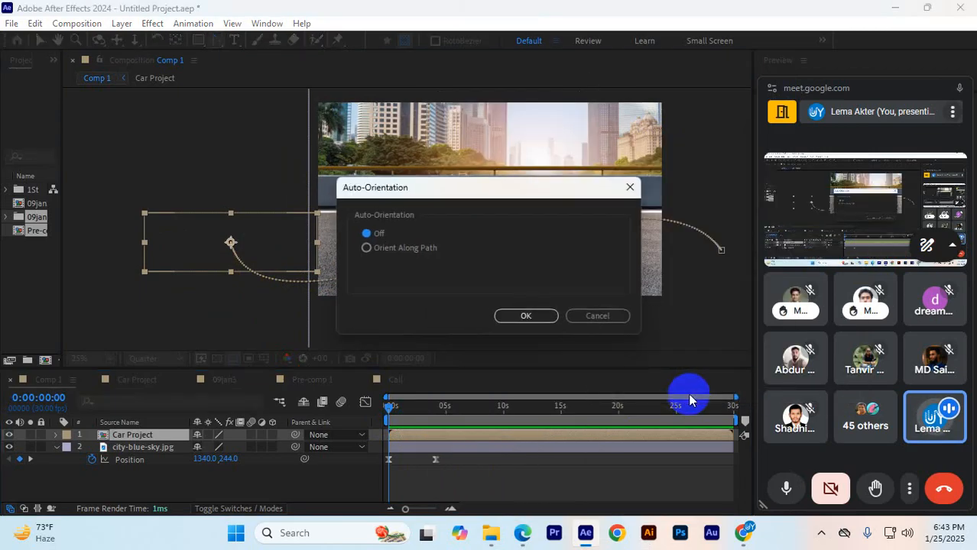
click(420, 250)
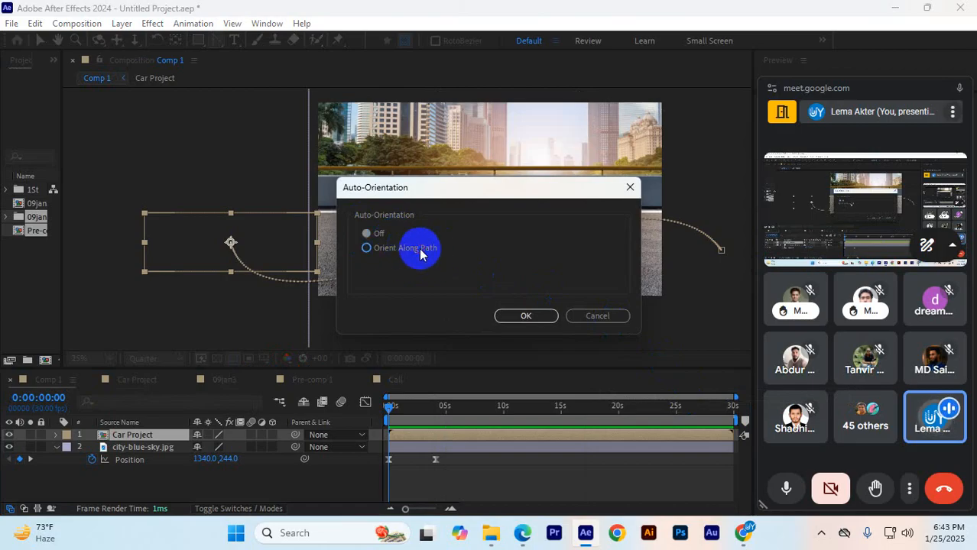
click(525, 316)
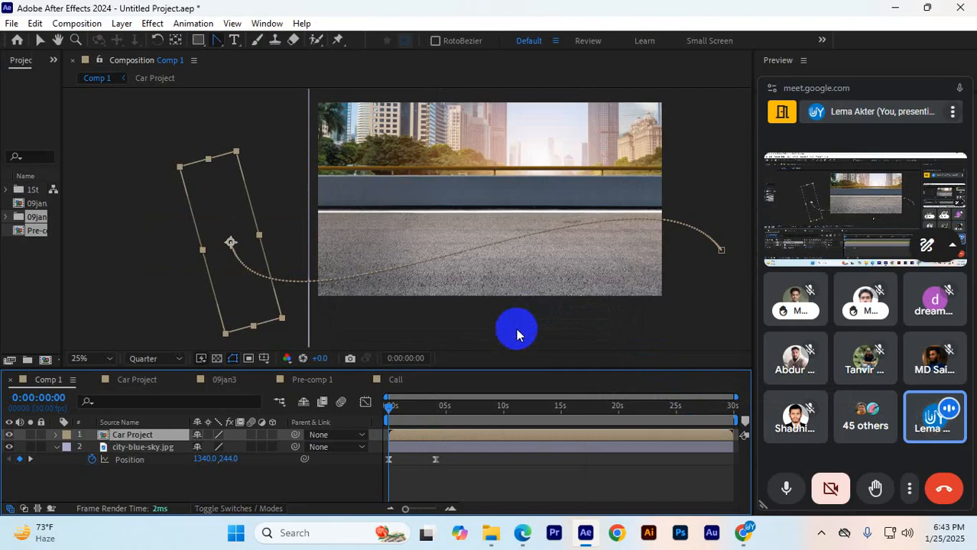
- Play Comp 1 from the start several times to check how the car rotates along its curved path
click(437, 397)
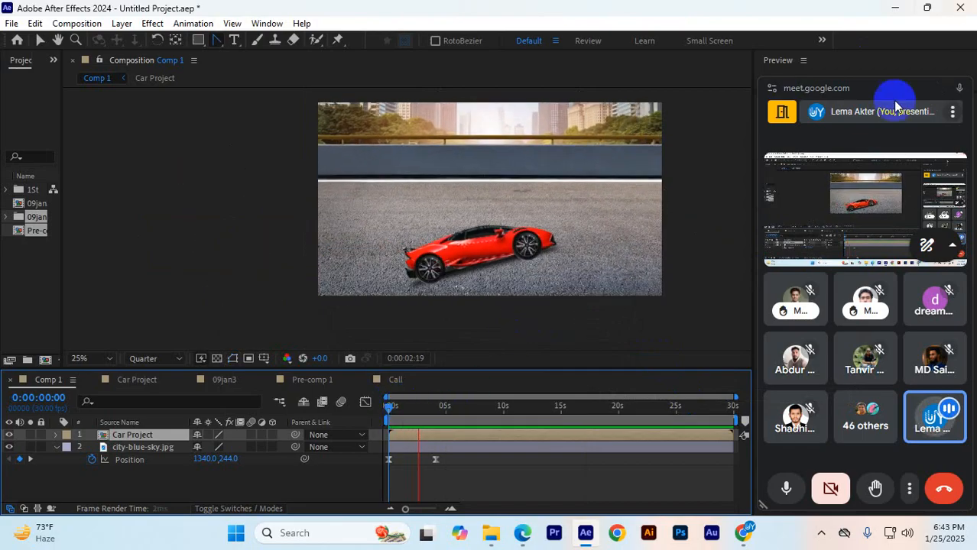
click(496, 313)
mouse_move(395, 405)
mouse_down()
mouse_move(421, 407)
mouse_move(386, 413)
mouse_up()
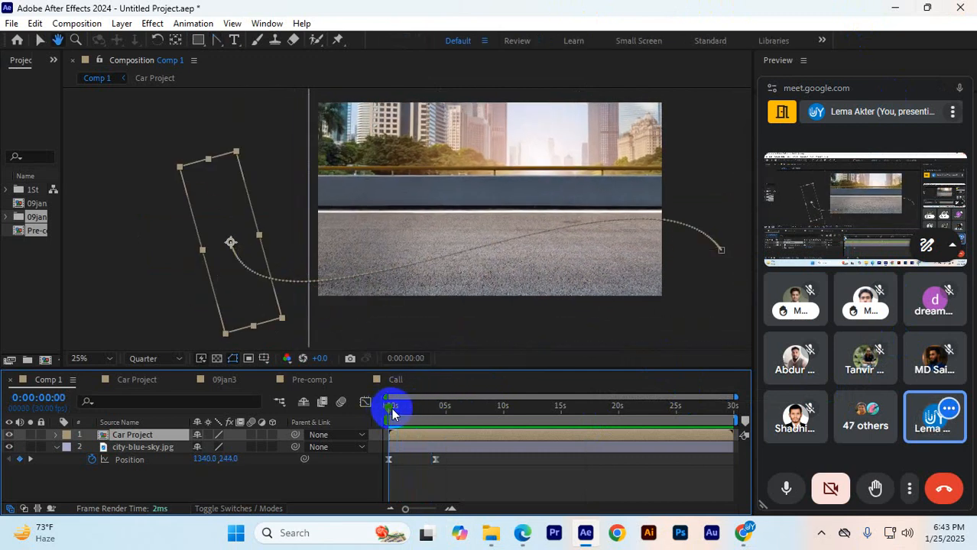
key(space)
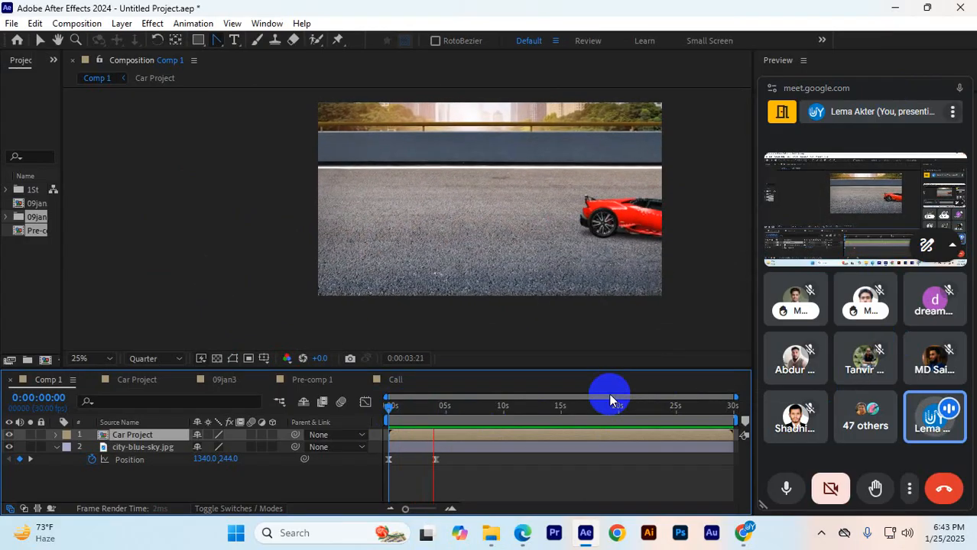
key(space)
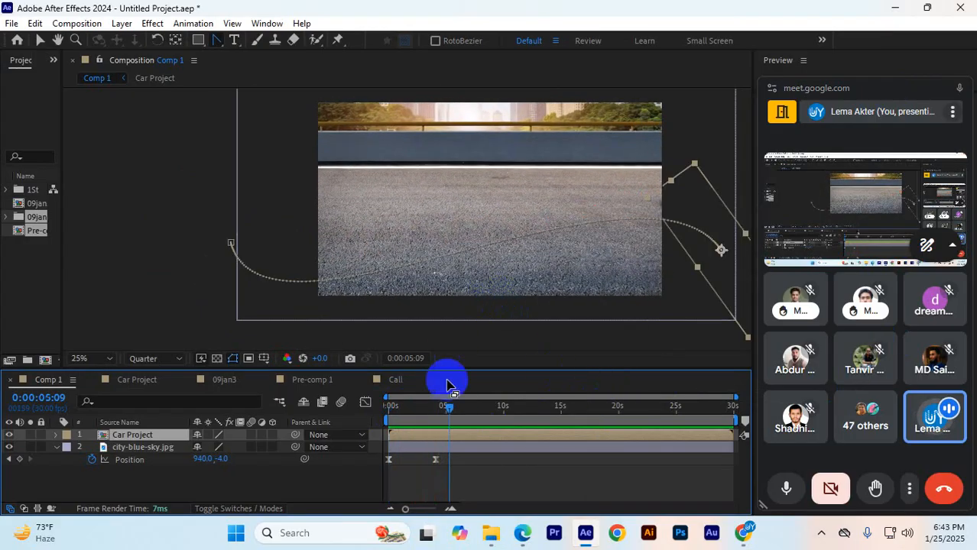
drag(450, 404, 395, 415)
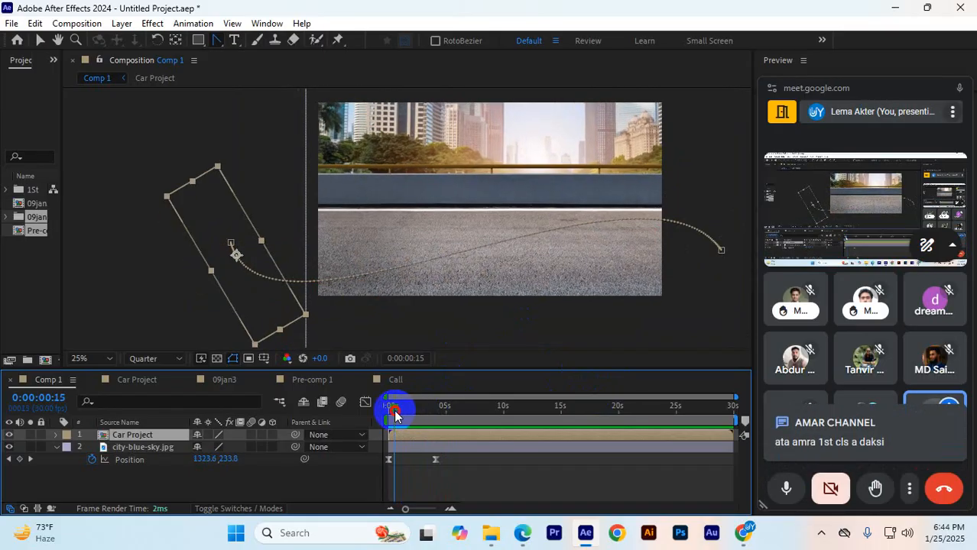
mouse_move(395, 415)
mouse_down()
mouse_move(395, 406)
mouse_move(438, 406)
mouse_move(392, 402)
mouse_up()
key(space)
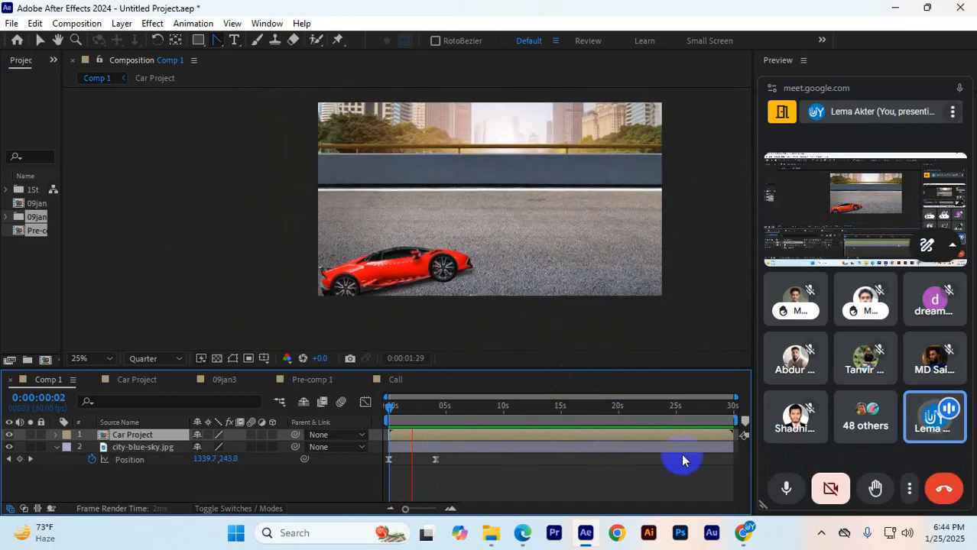
key(space)
- Switch to the course outline PDF in Chrome, highlight the Trim & Split Layer topic, and return to After Effects
click(740, 533)
click(626, 459)
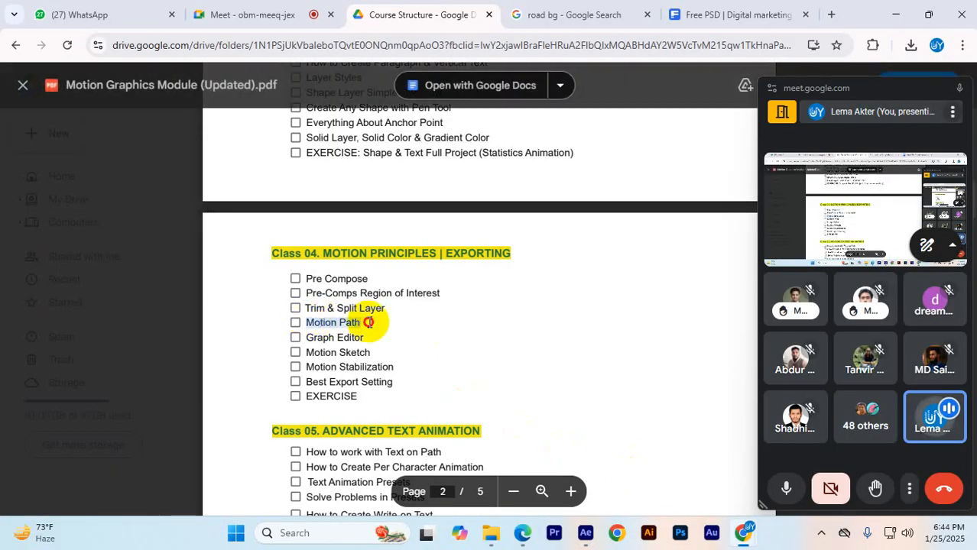
drag(327, 308, 406, 311)
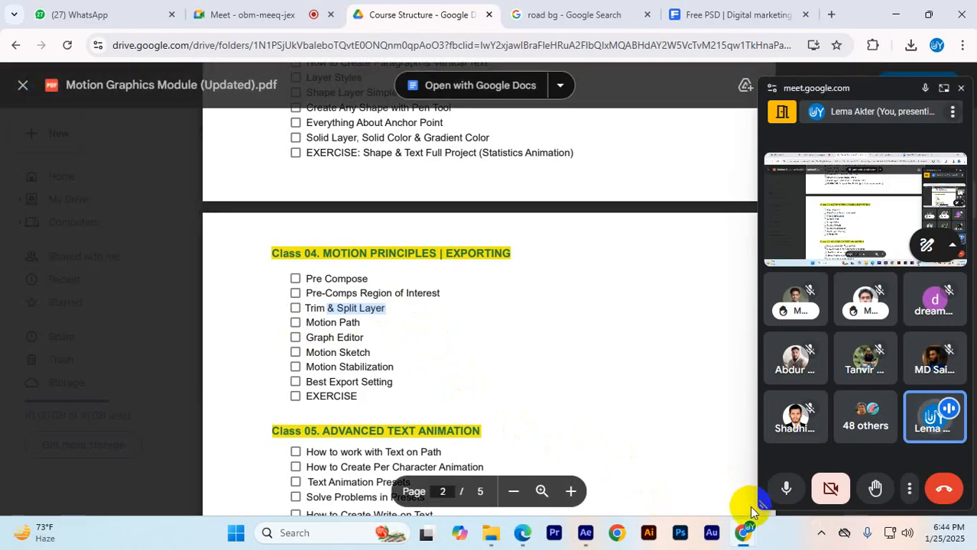
click(586, 533)
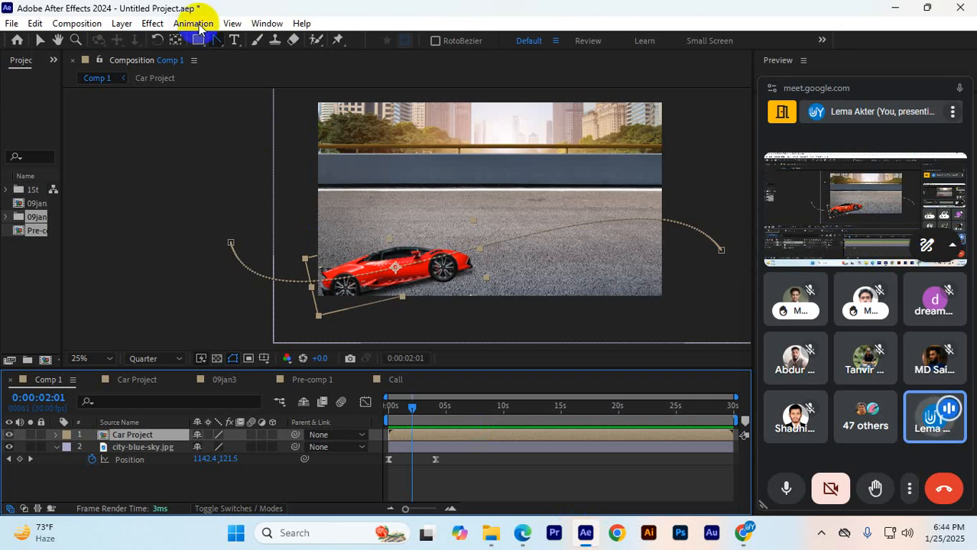
drag(415, 409, 550, 431)
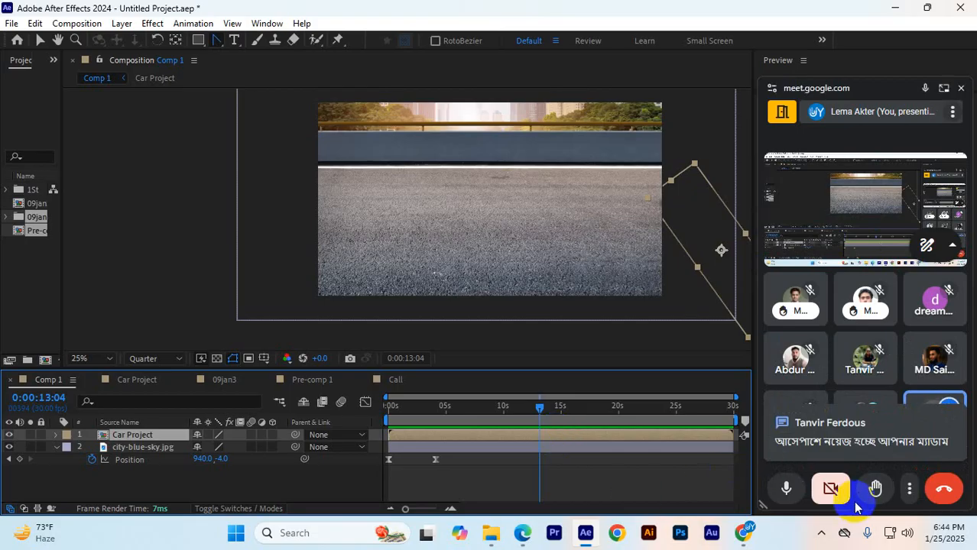
click(743, 533)
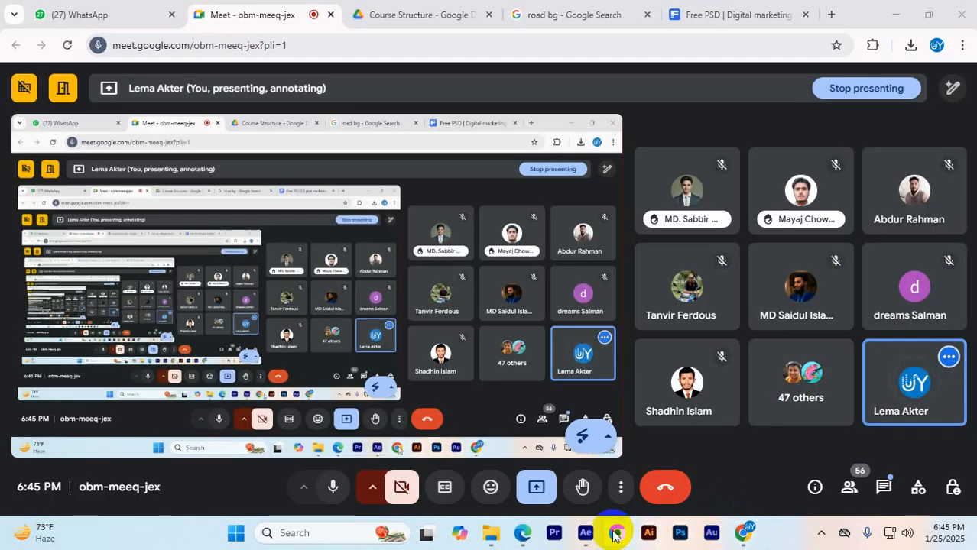
click(587, 533)
drag(542, 412, 330, 410)
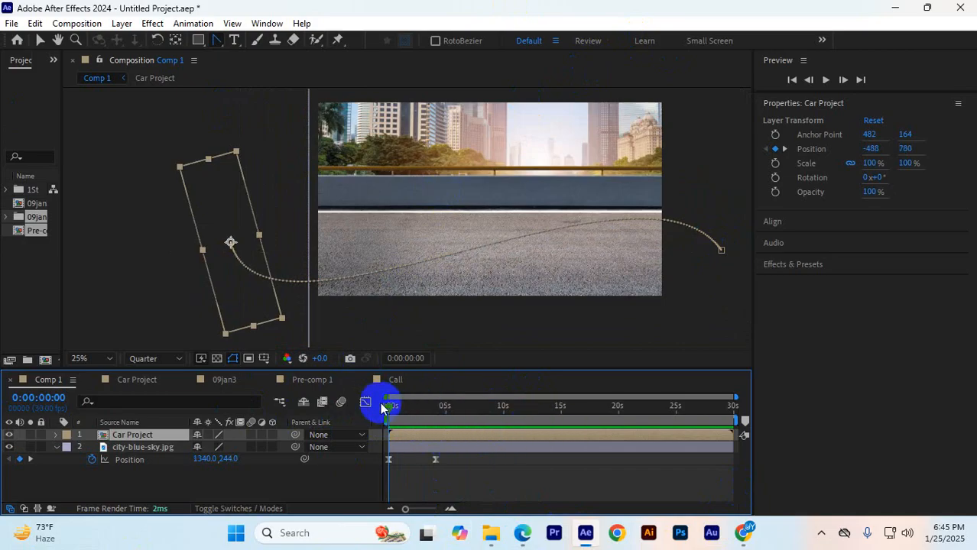
- Trim the start of the Car Project layer to 0:00:09:29 and extend it back to the beginning of Comp 1
drag(388, 412, 502, 425)
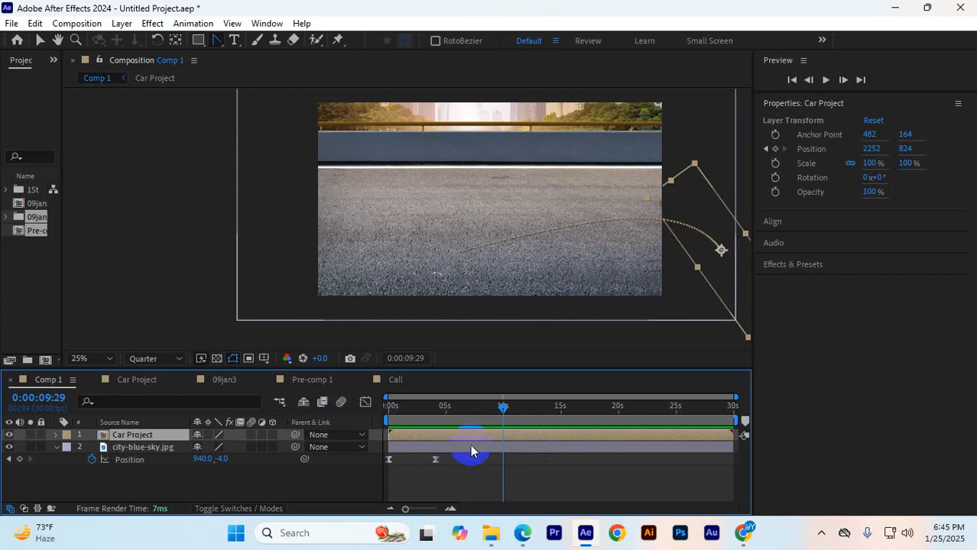
click(711, 533)
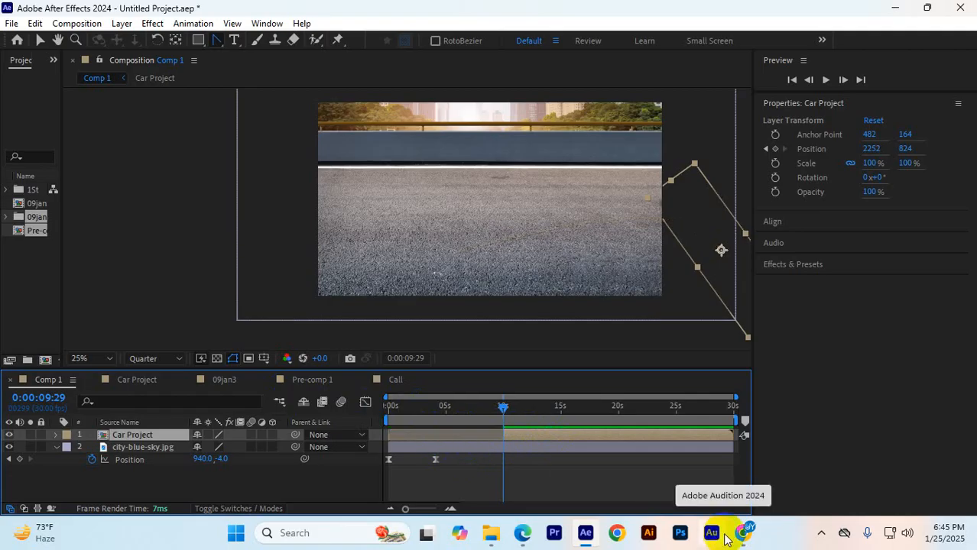
drag(502, 406, 536, 407)
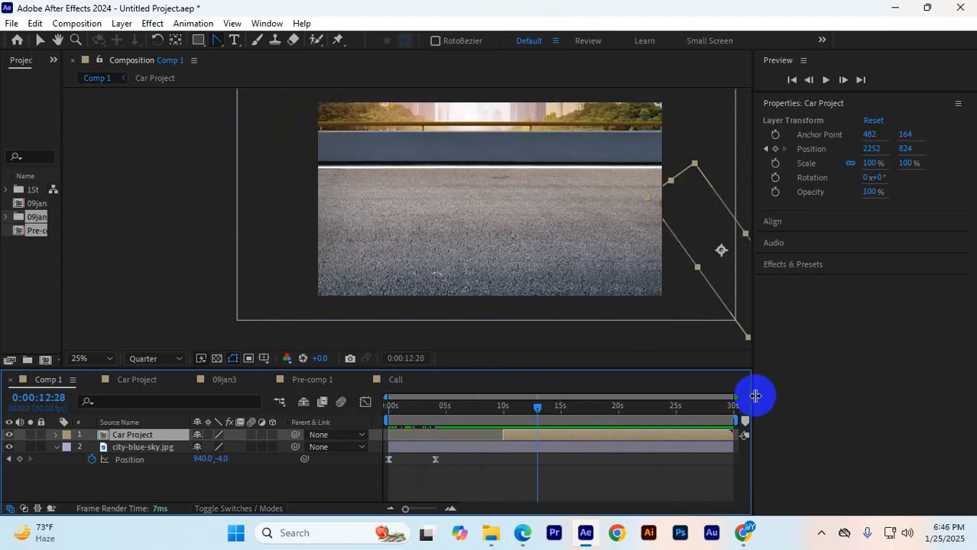
drag(539, 407, 502, 411)
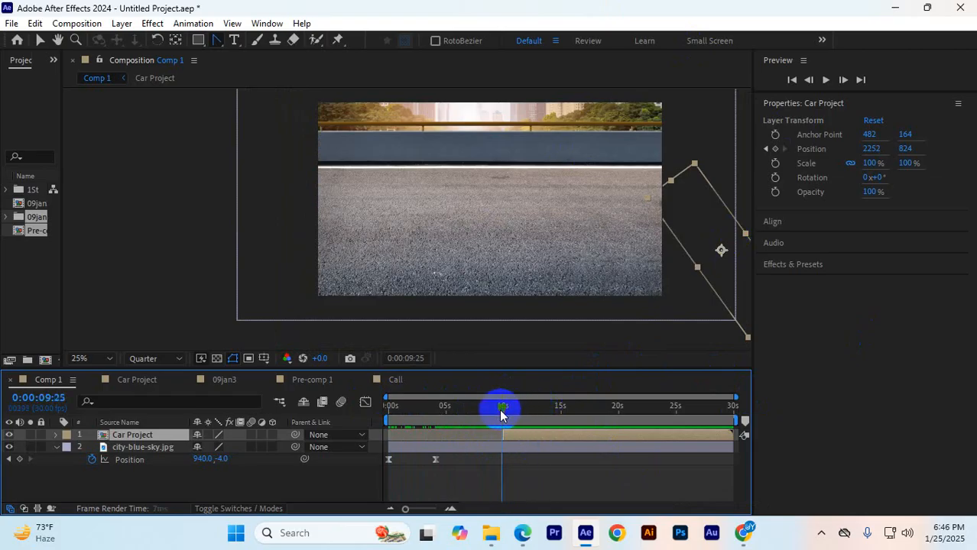
click(503, 433)
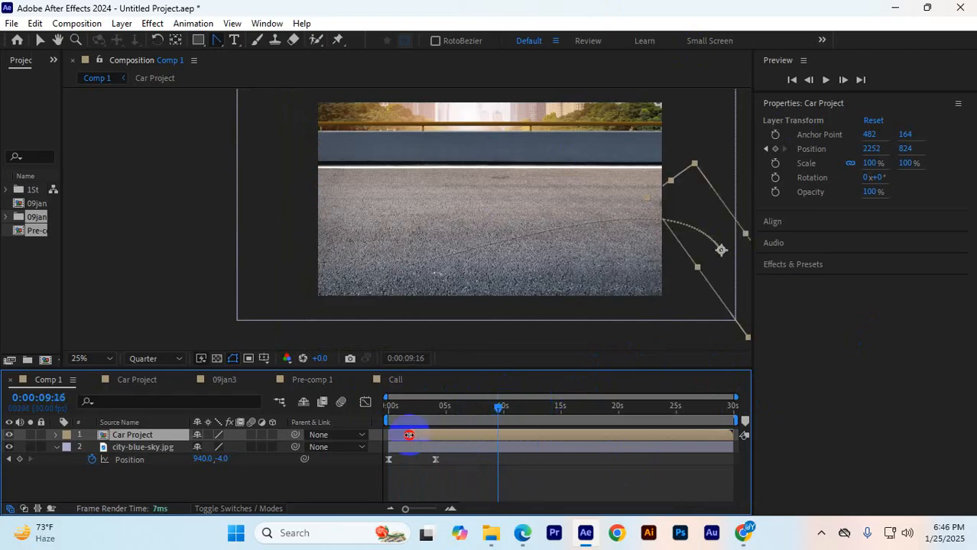
- Trim the end of the Car Project layer to 0:00:09:21 and extend it out to about 22 seconds
mouse_move(496, 413)
mouse_down()
mouse_move(388, 406)
mouse_move(501, 412)
mouse_up()
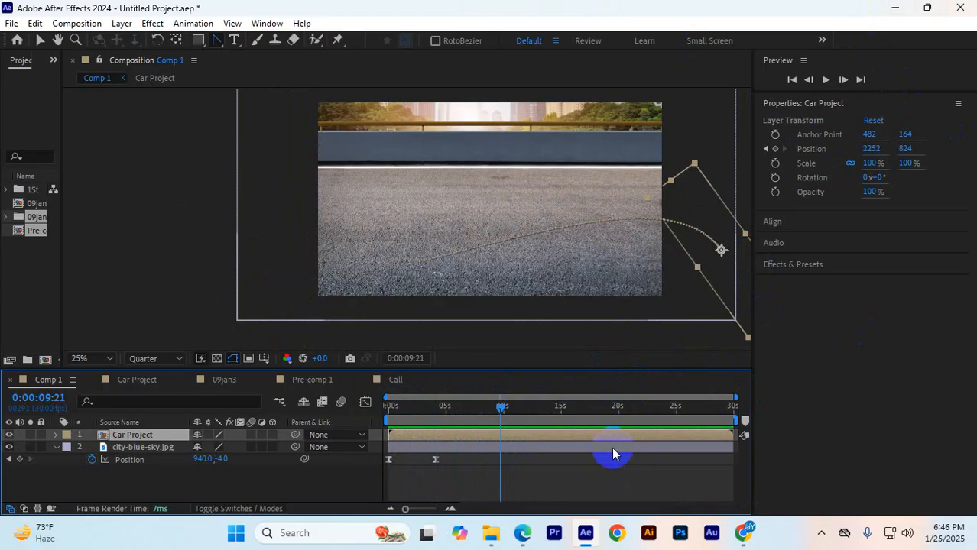
key(alt+bracketright)
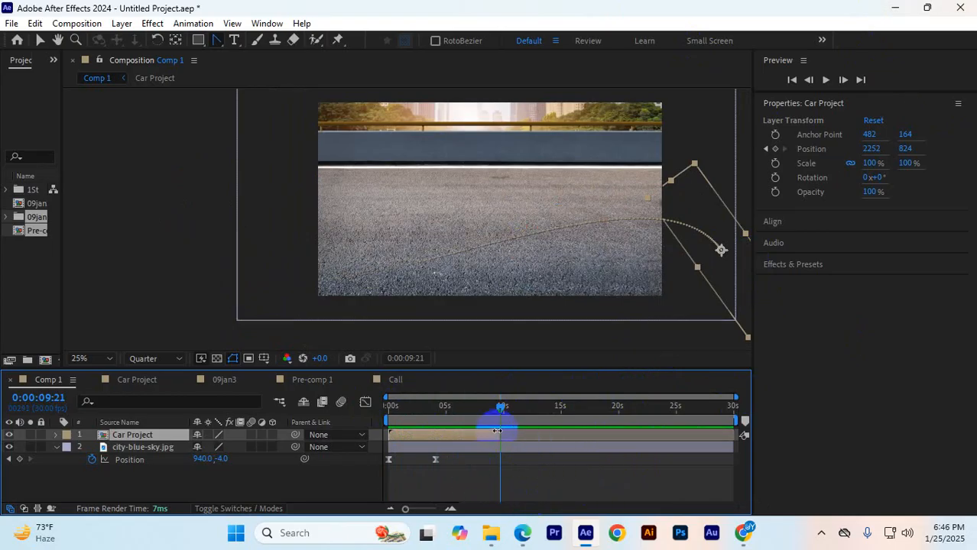
drag(520, 433, 644, 432)
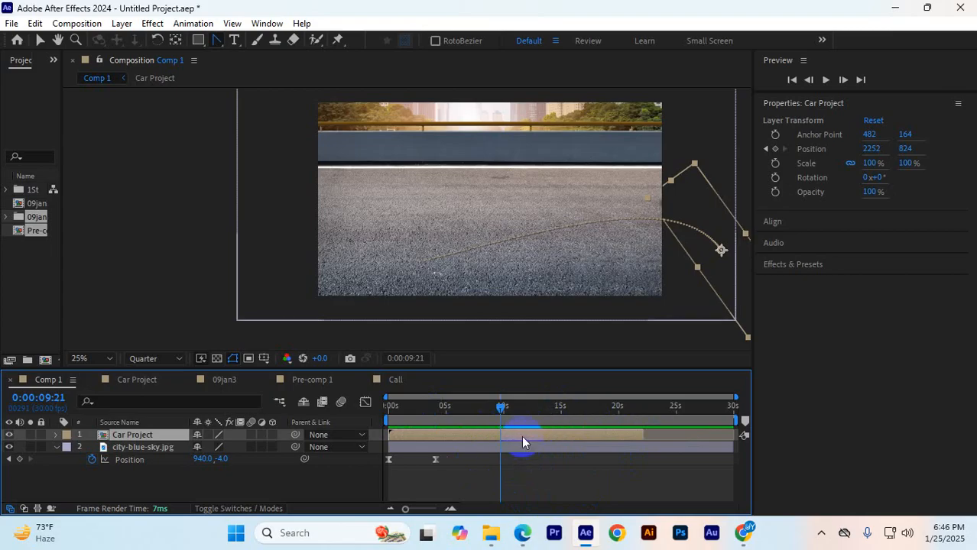
- Split the Car Project layer at 0:00:09:21 and select each of the two resulting pieces in turn
click(36, 23)
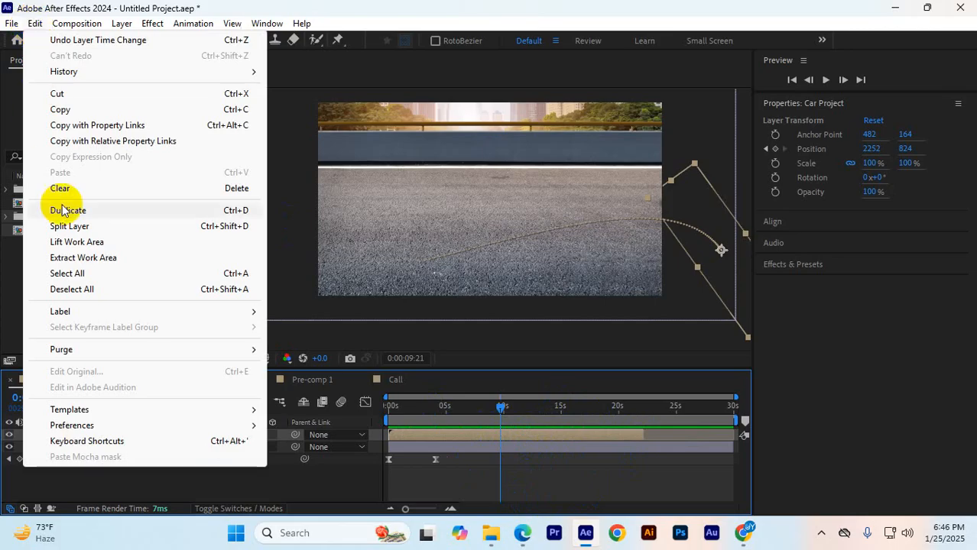
click(145, 226)
click(544, 440)
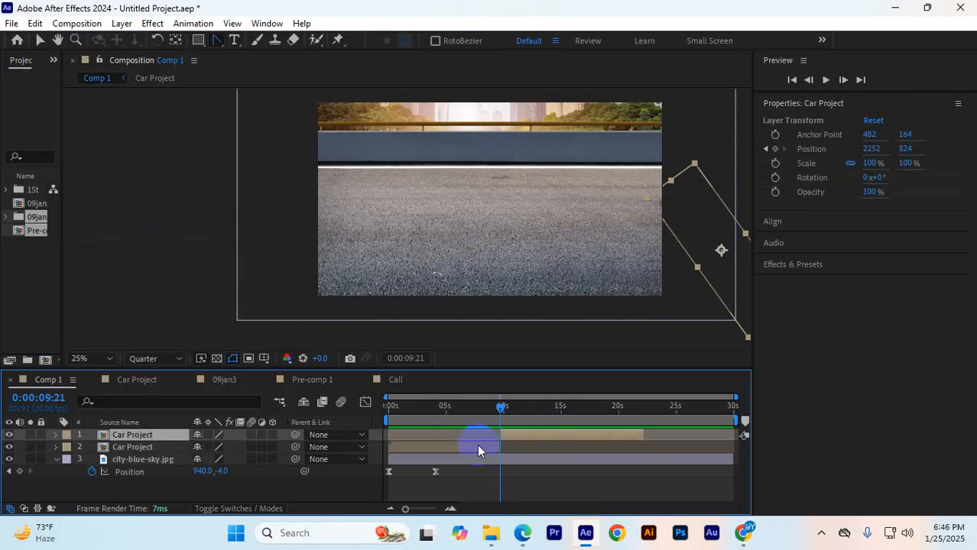
click(477, 448)
click(560, 436)
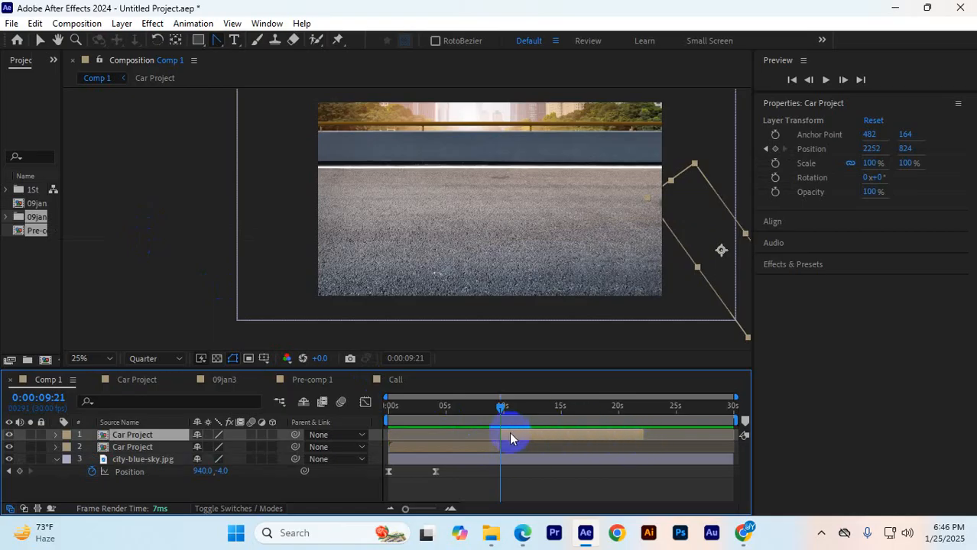
- Delete the second piece of the split Car Project layer, the one starting at 0:00:09:21
click(141, 437)
key(Return)
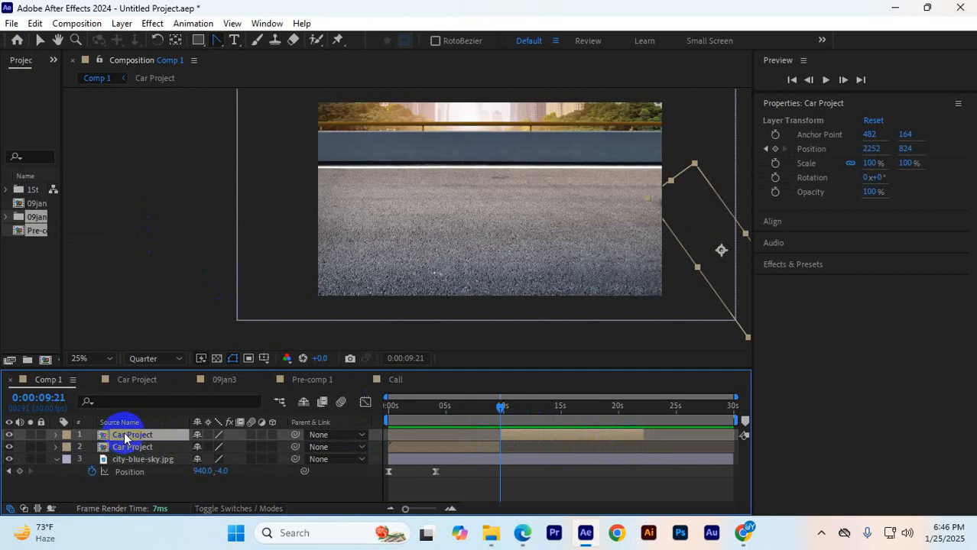
key(Return)
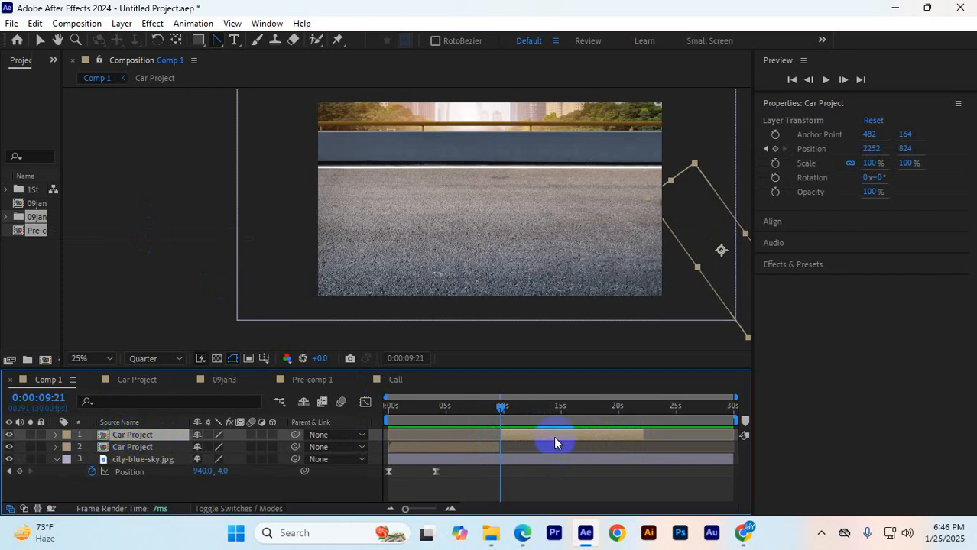
click(133, 433)
key(Delete)
- Select the remaining Car Project layer and move the current time to 0:00:08:27, shortly before its end
click(147, 435)
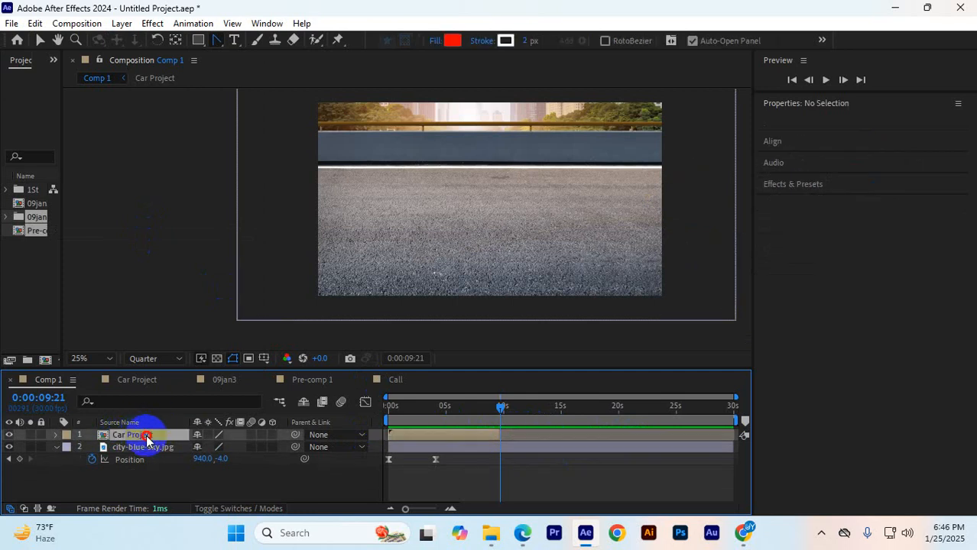
drag(484, 435, 499, 436)
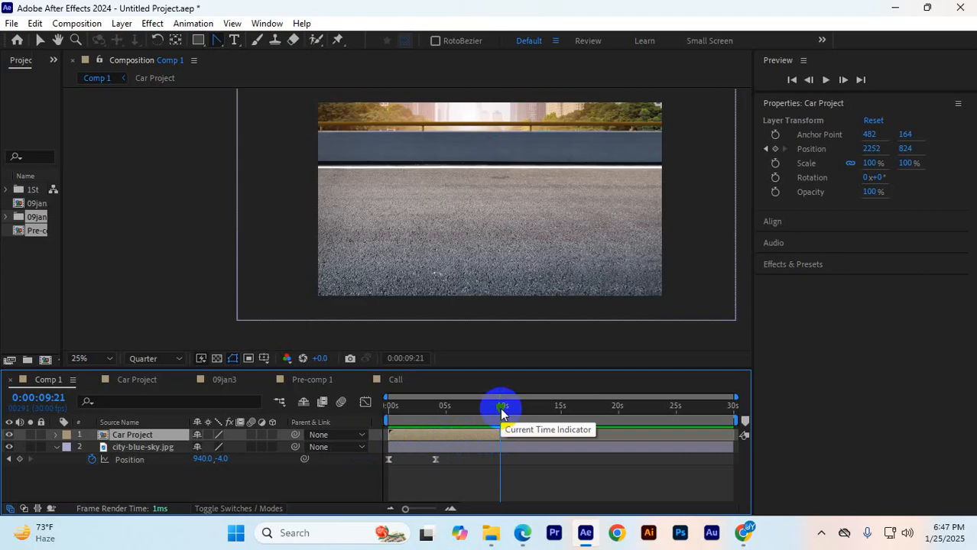
drag(501, 414, 501, 434)
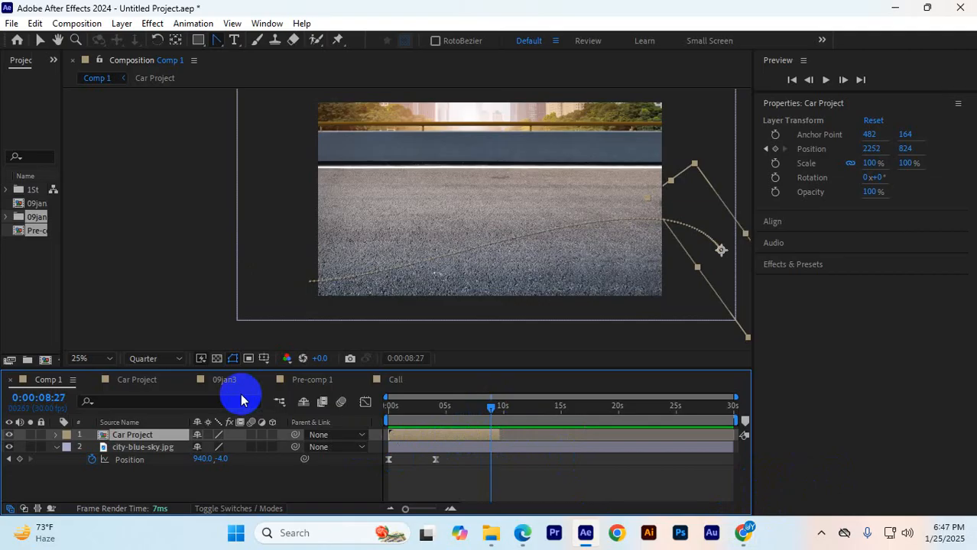
- Switch to the course outline PDF in the browser and highlight the Motion Path topic under Class 04
mouse_move(753, 537)
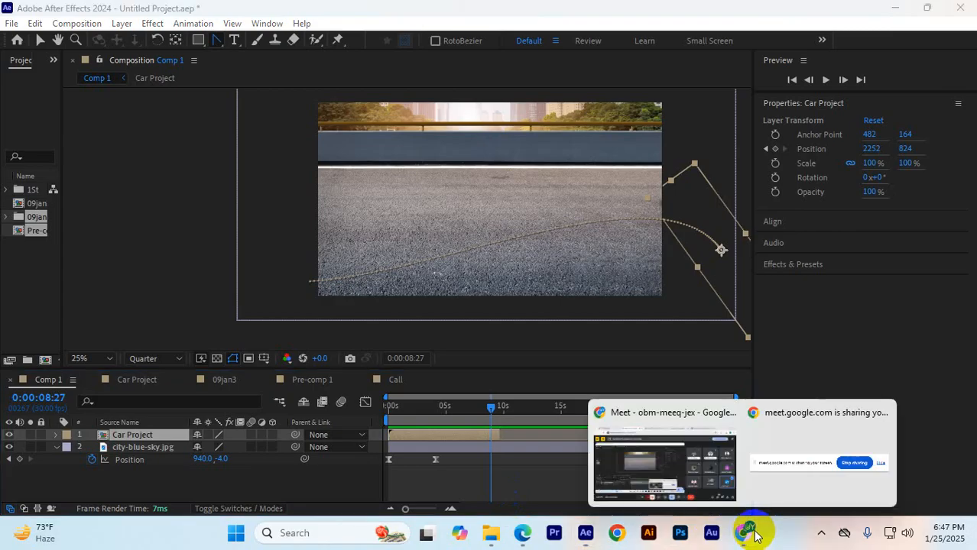
click(679, 471)
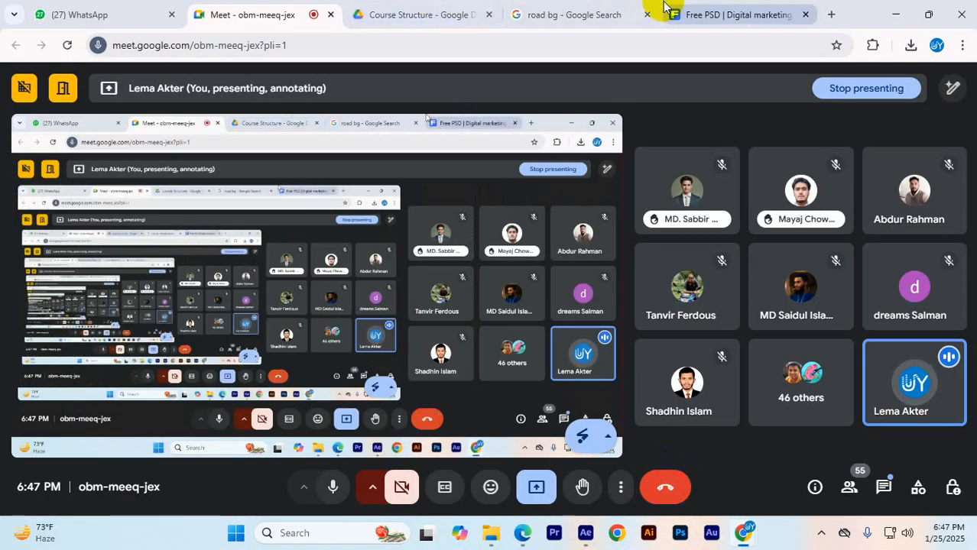
click(366, 14)
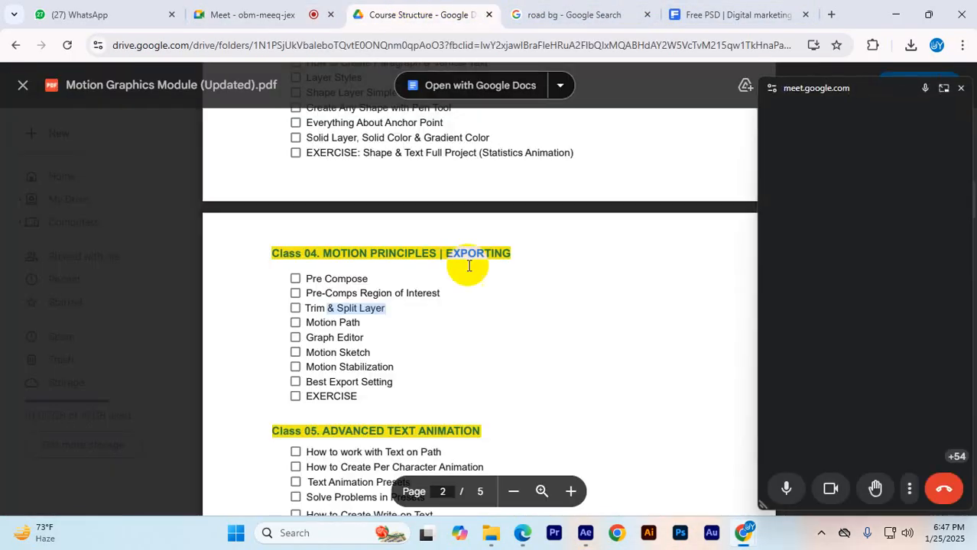
drag(360, 322, 306, 323)
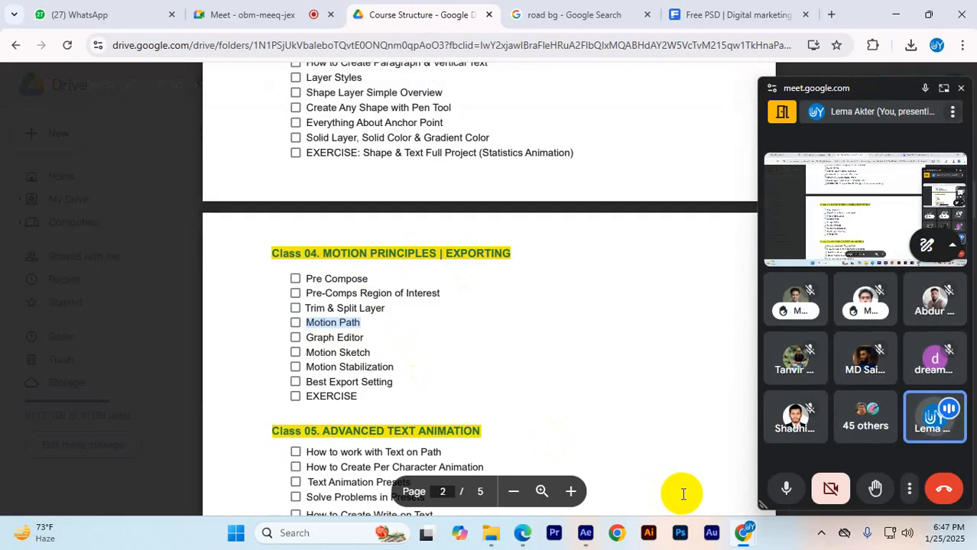
- Return to After Effects and scrub Comp 1 from the start to 0:00:02:24 to review the car's motion path
click(587, 534)
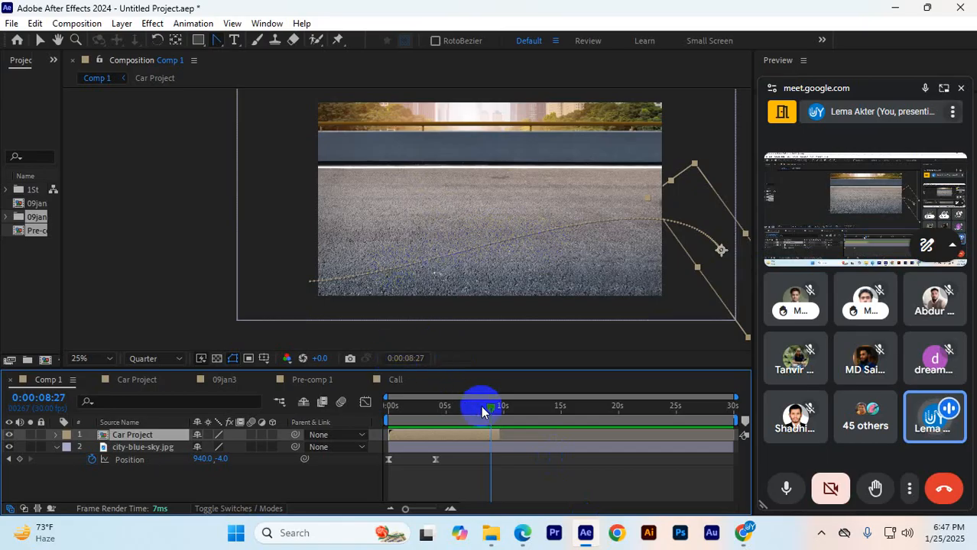
drag(493, 407, 375, 409)
scroll(365, 183, up, 3)
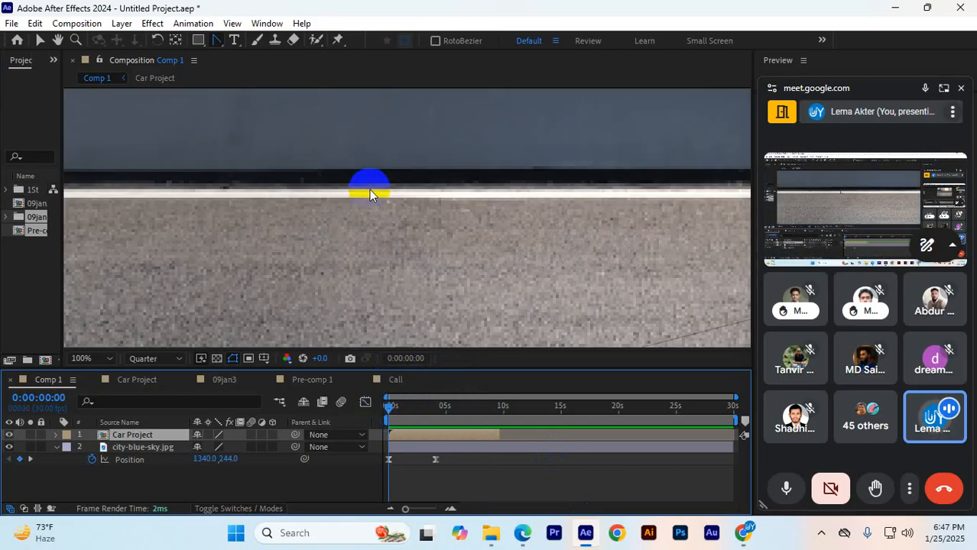
scroll(554, 264, down, 1)
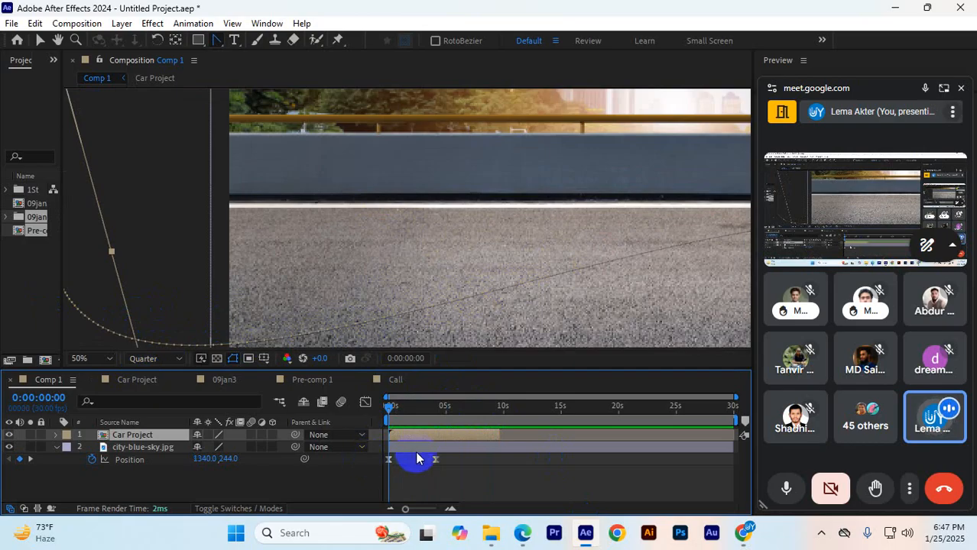
drag(389, 406, 421, 406)
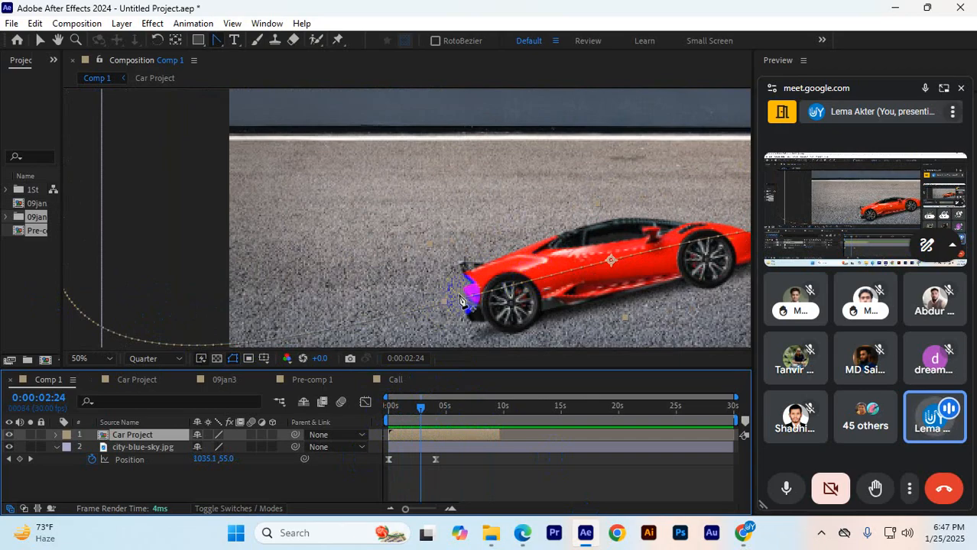
- With the Selection tool, enlarge the car from its rear corner and shrink it again at 0:00:02:24
key(v)
drag(445, 303, 384, 290)
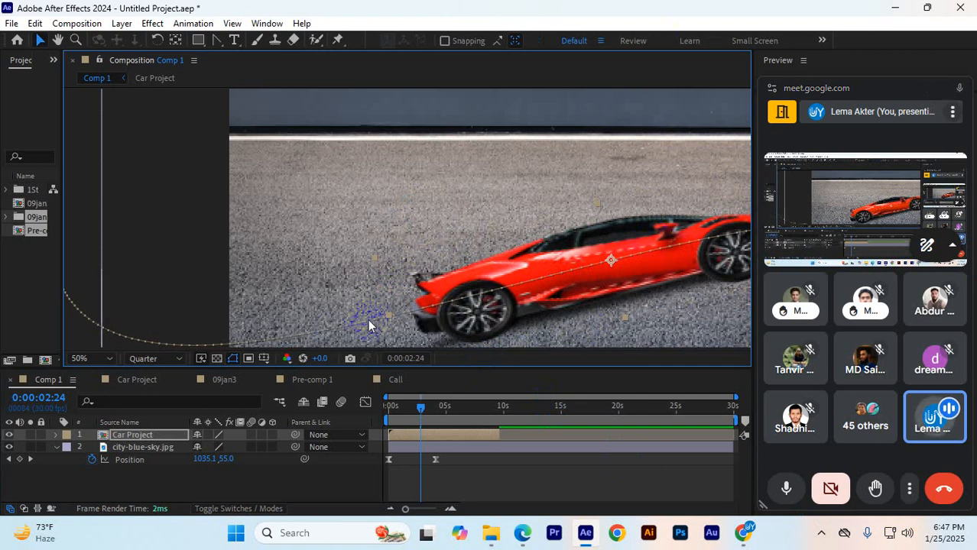
drag(372, 254, 458, 236)
- Open the Car Project composition from its layer and scrub to 0:00:04:14 to examine its contents
double_click(375, 437)
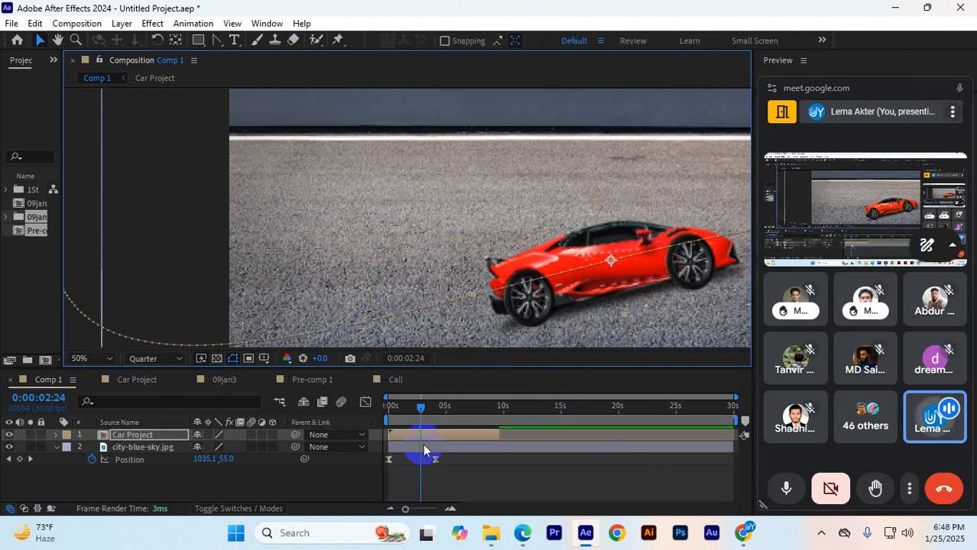
scroll(404, 314, up, 4)
scroll(408, 334, down, 2)
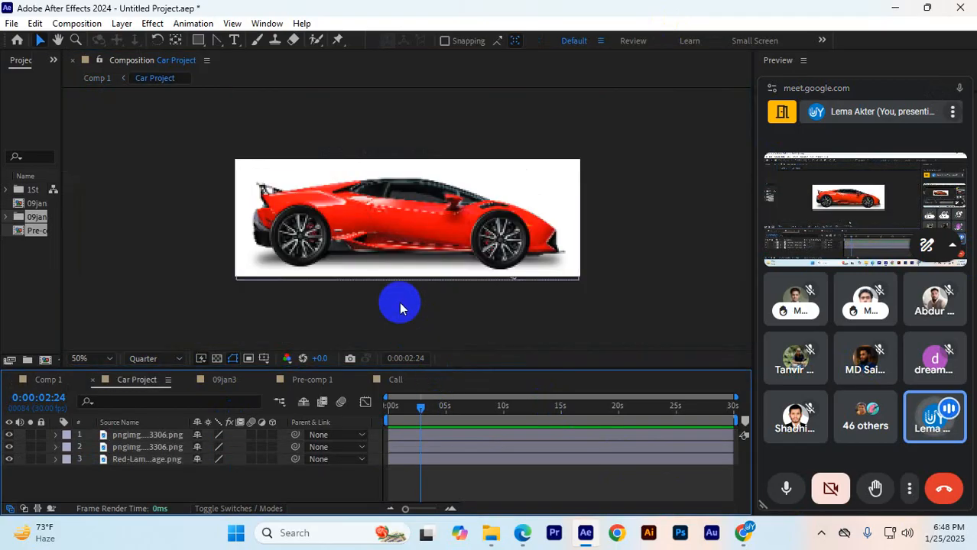
mouse_move(433, 425)
mouse_down()
mouse_move(422, 412)
mouse_move(441, 417)
mouse_up()
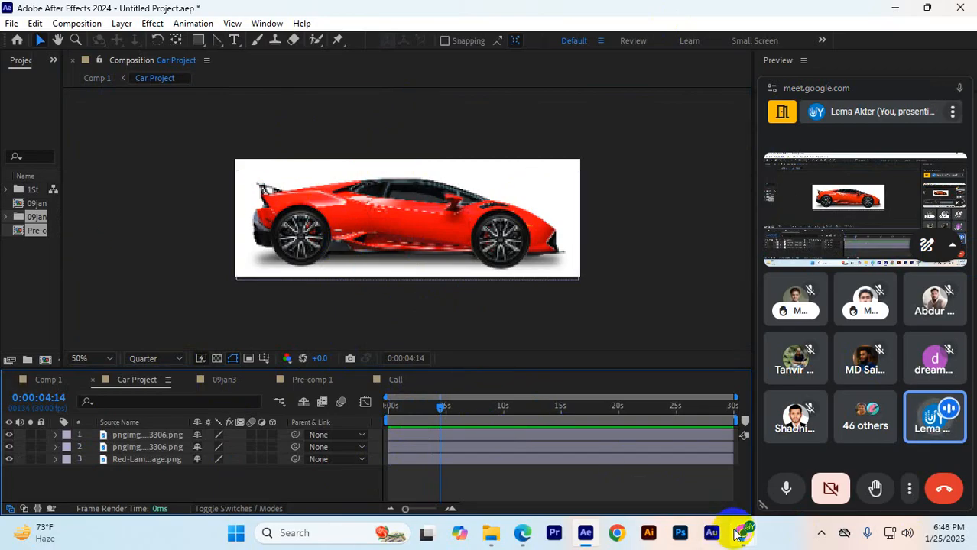
- Switch to the course outline in the browser and highlight the Graph Editor topic under Class 04
mouse_move(740, 531)
click(632, 448)
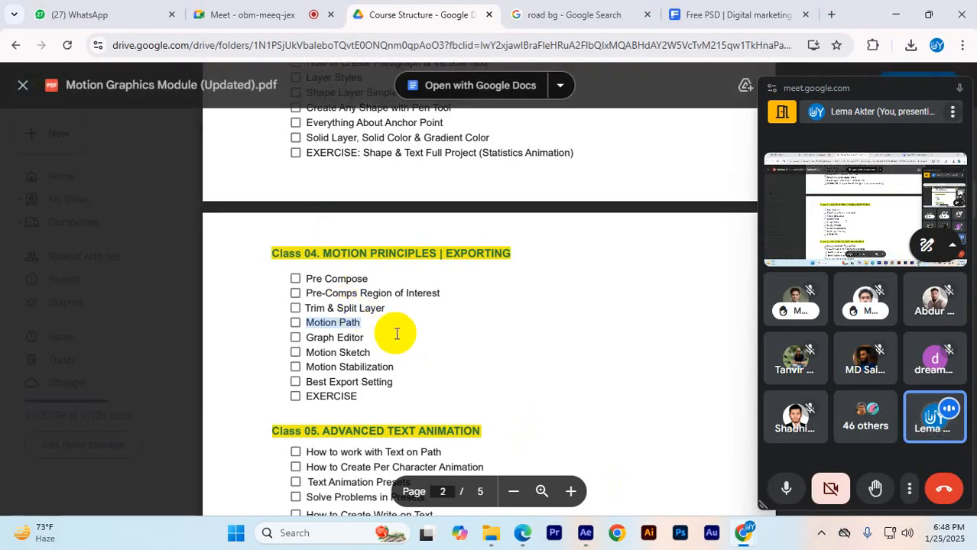
scroll(367, 321, down, 1)
drag(308, 266, 363, 264)
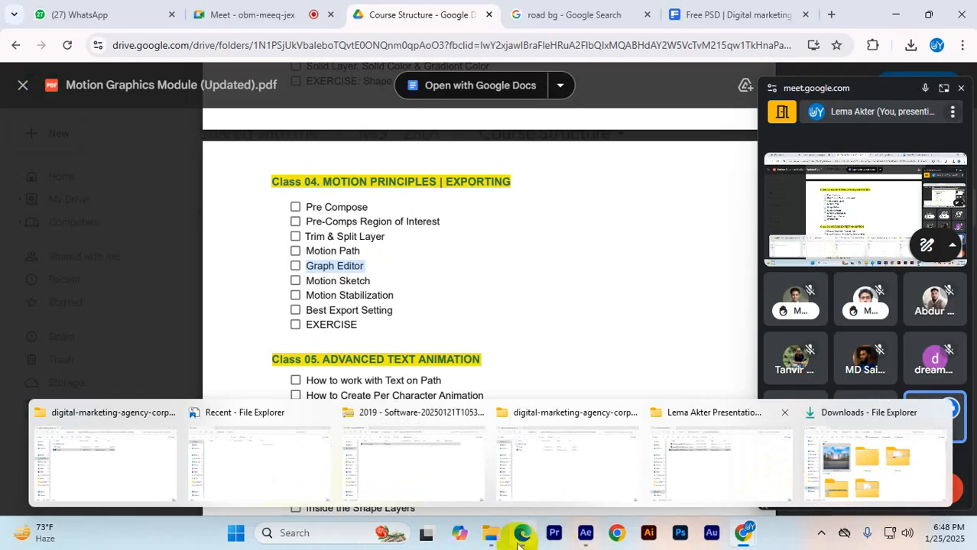
- Return to After Effects, close the Car Project composition and delete the city-blue-sky.jpg layer's position keyframes in Comp 1
click(593, 535)
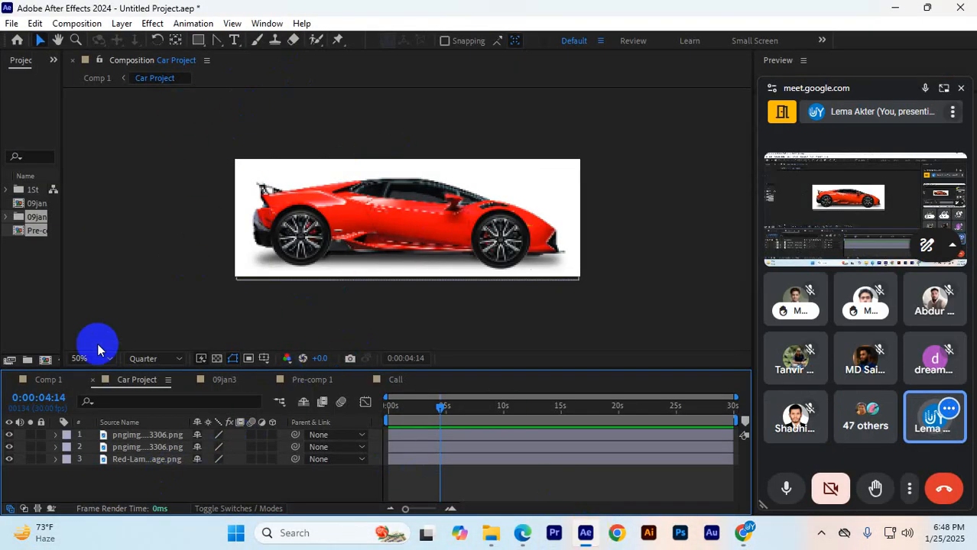
click(93, 380)
click(68, 381)
drag(153, 467, 120, 422)
key(Delete)
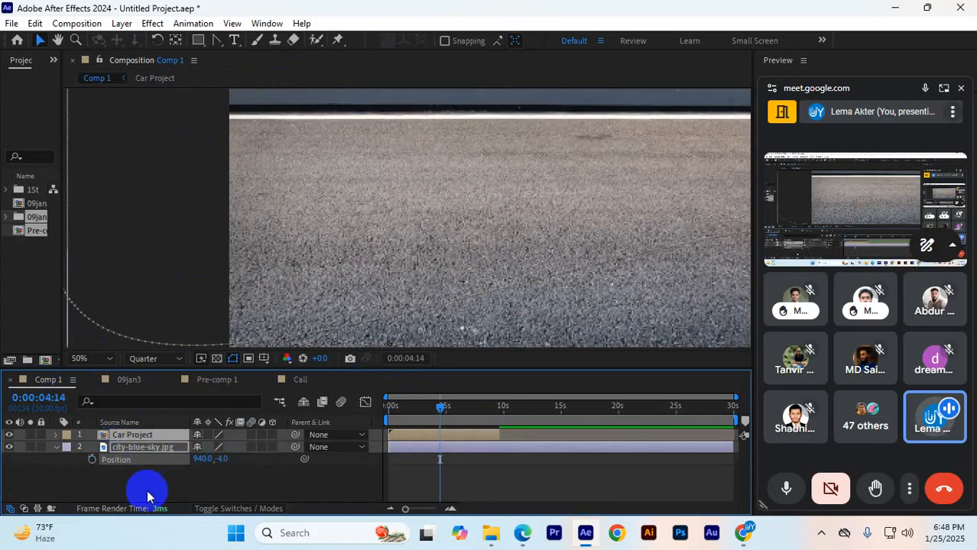
- Close the 09jan3, Pre-comp 1 and Call compositions and delete both layers from Comp 1
click(126, 380)
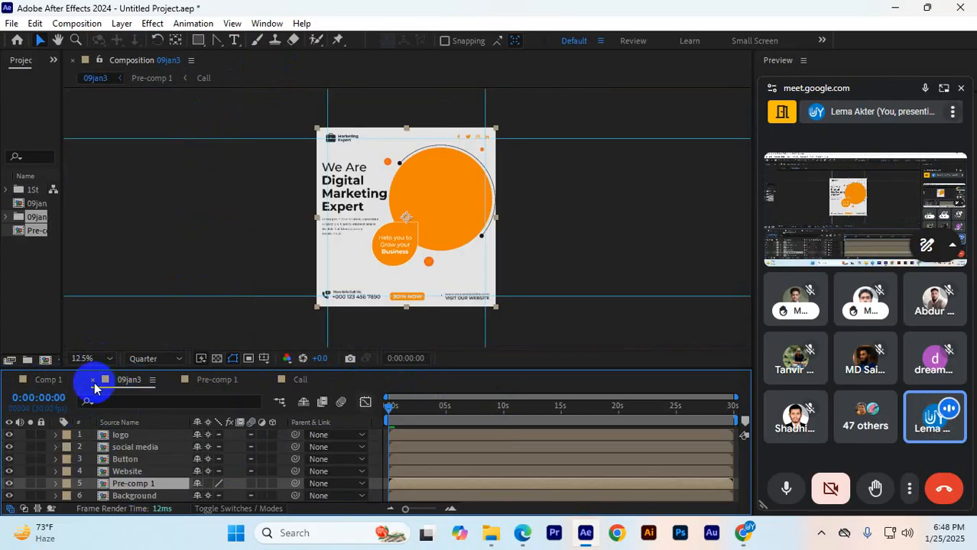
click(93, 380)
click(93, 380)
click(92, 380)
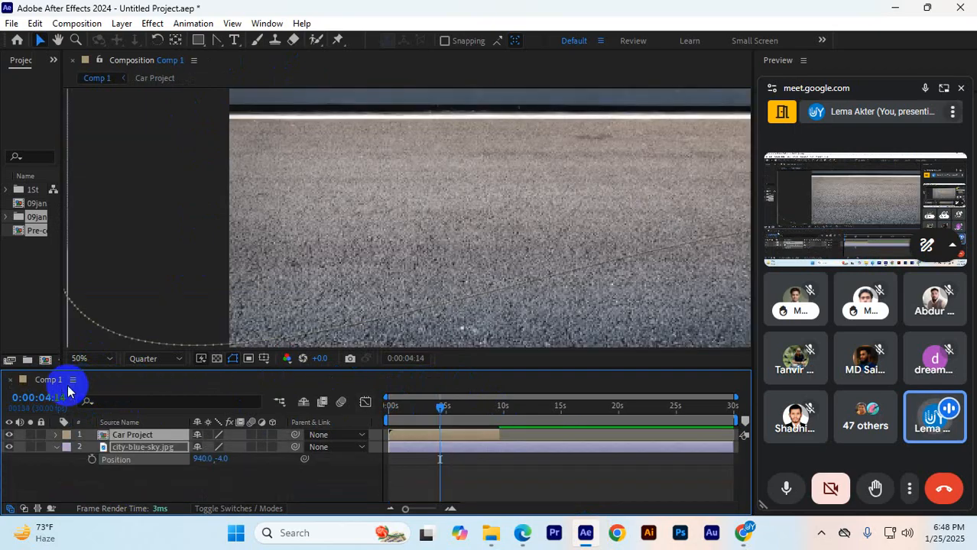
drag(138, 477, 118, 426)
key(Delete)
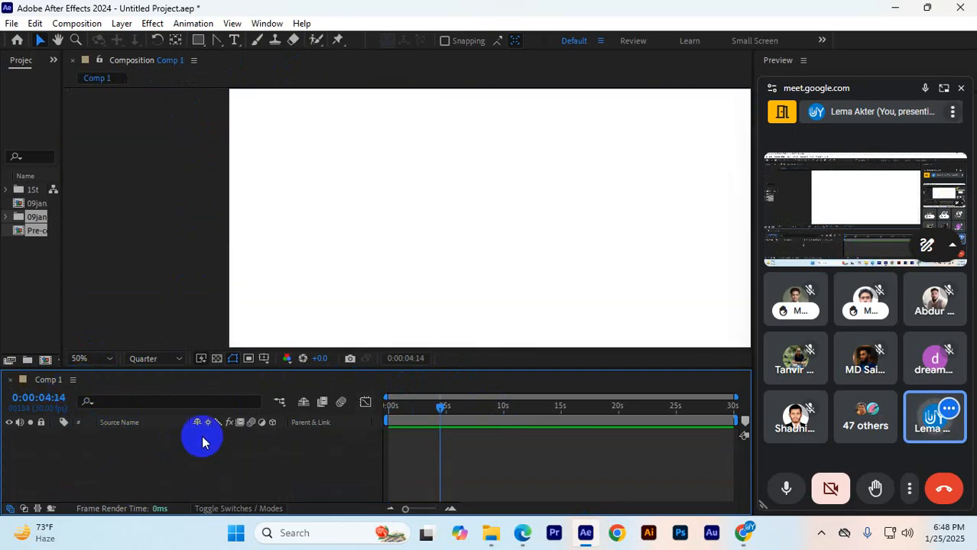
- Reset the Default workspace to its saved layout and move the floating meeting window clear of the panels
click(263, 23)
mouse_move(374, 35)
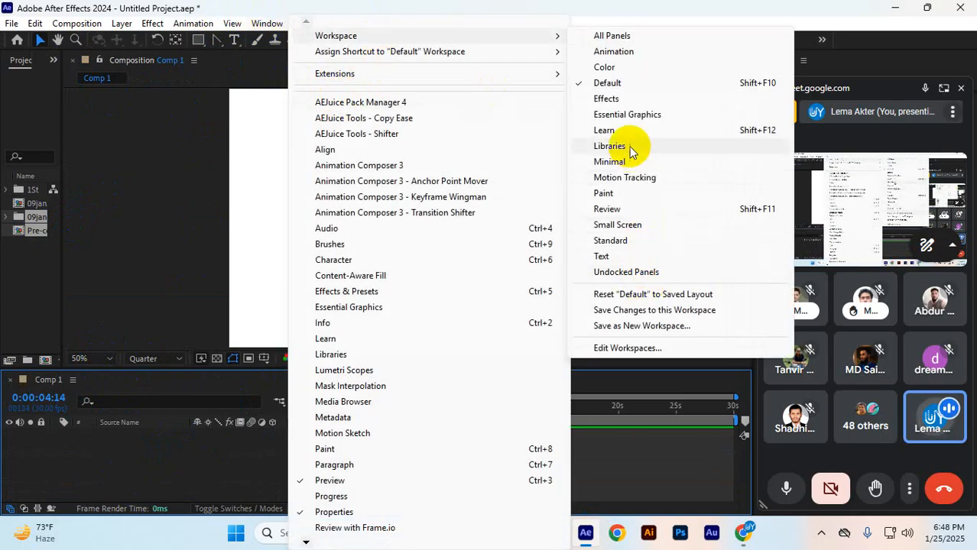
click(642, 294)
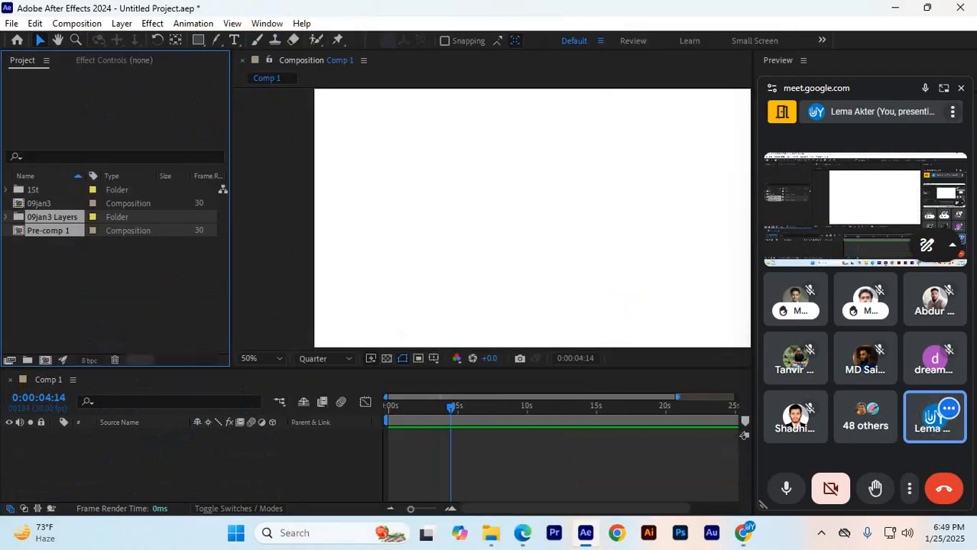
drag(833, 91, 860, 539)
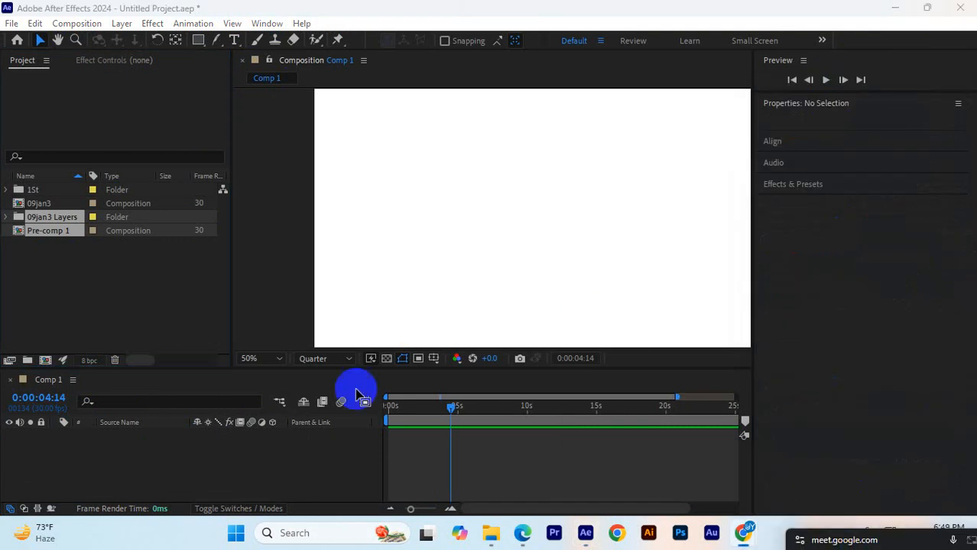
- Delete the Pre-comp 1 composition and the 09jan3 Layers folder with its contents from the project
click(52, 233)
click(44, 218)
click(36, 204)
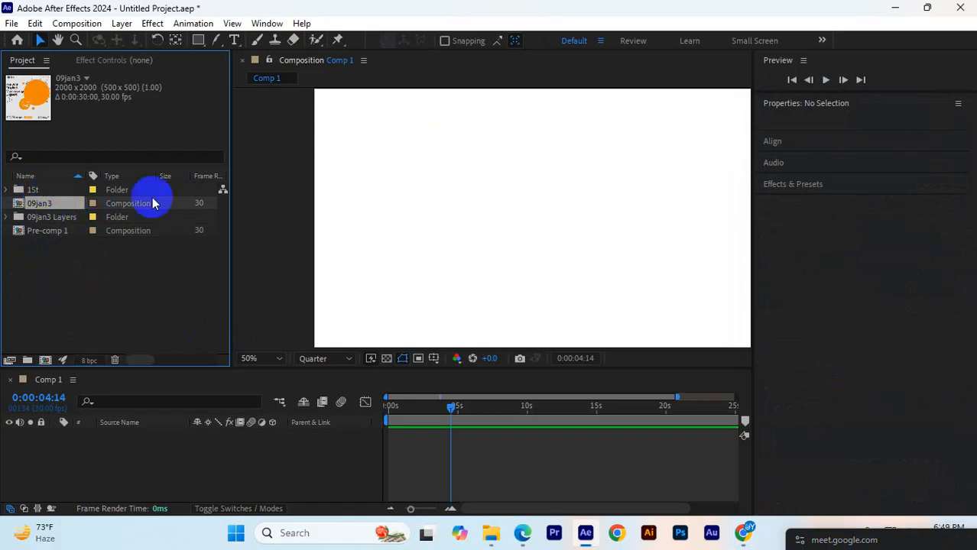
click(34, 191)
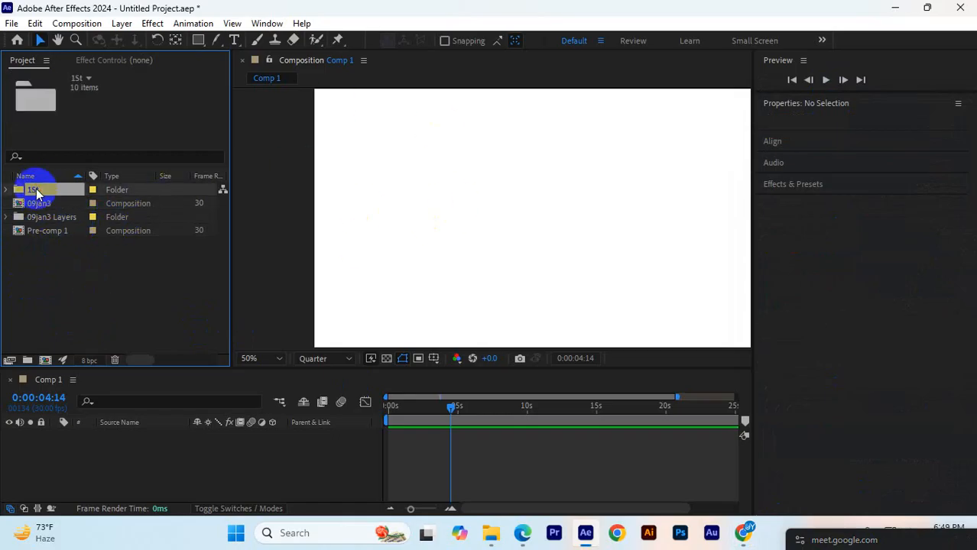
click(43, 232)
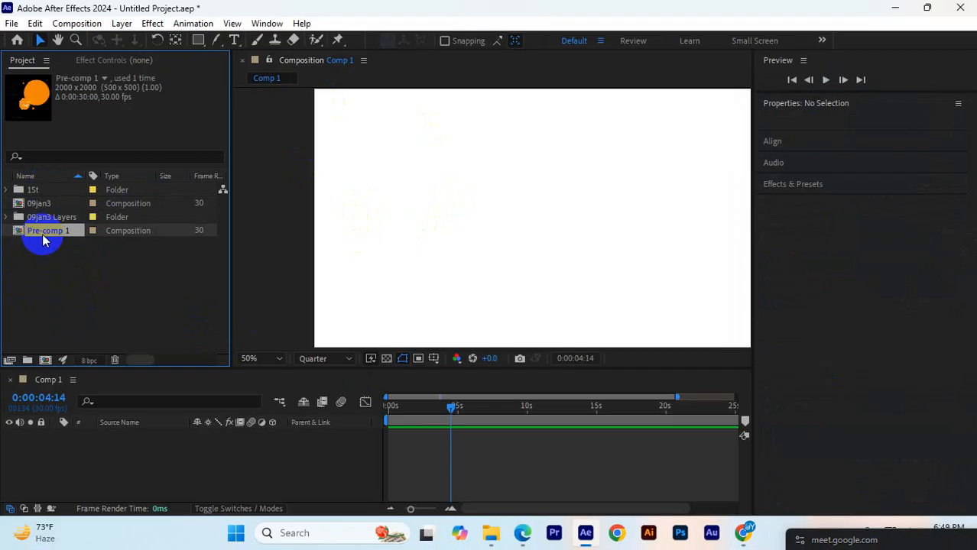
key(Delete)
click(572, 283)
click(40, 217)
key(Delete)
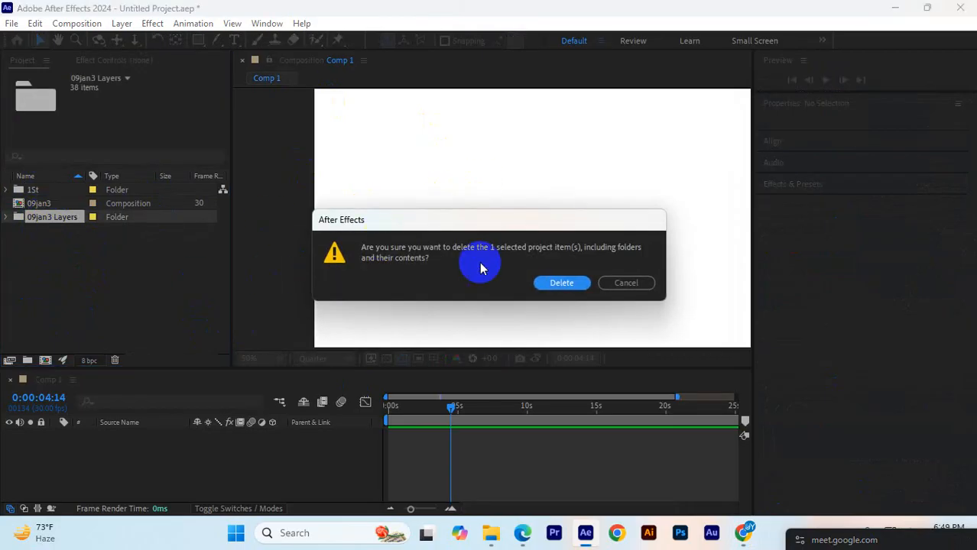
click(563, 284)
- Examine the composition settings of 09jan3 and accept them without changes
click(45, 191)
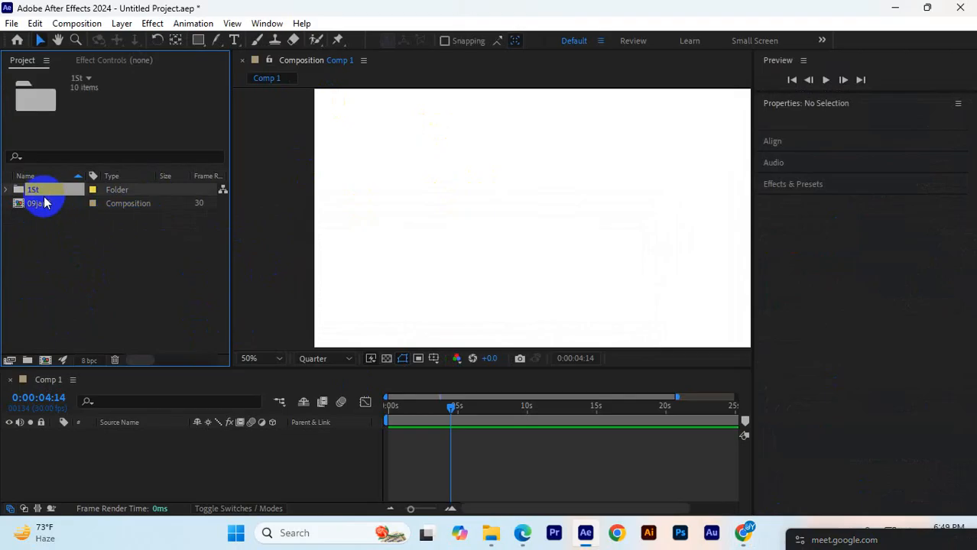
click(39, 203)
key(ctrl+k)
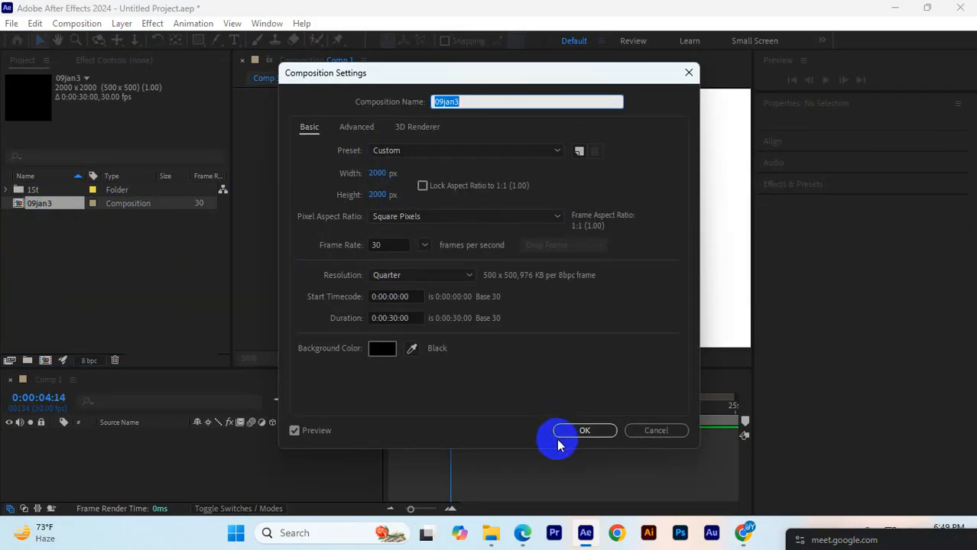
click(584, 430)
- Add the 09jan3 composition as a layer in Comp 1 and move the current time to 0:00:08:26
drag(36, 206, 98, 458)
key(comma)
key(comma)
key(comma)
key(comma)
key(period)
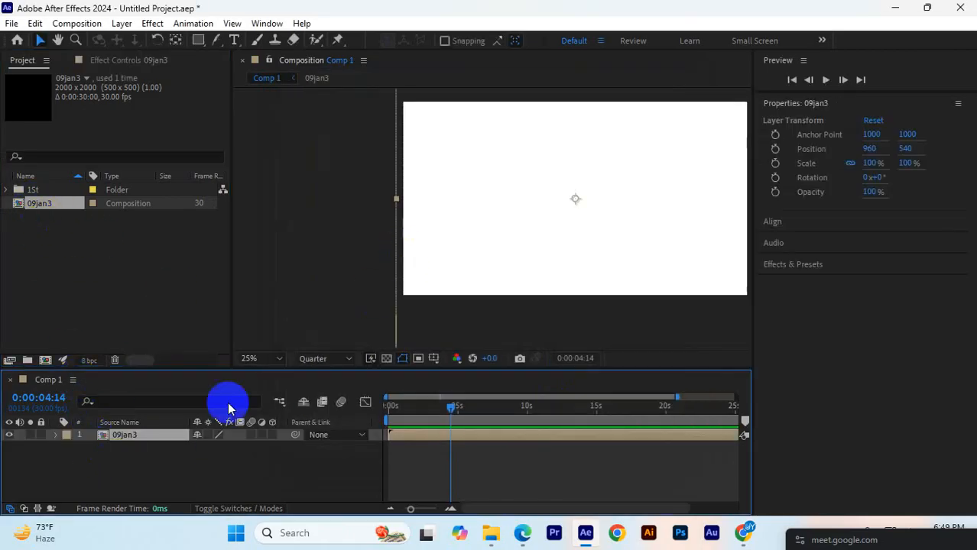
click(123, 467)
click(126, 436)
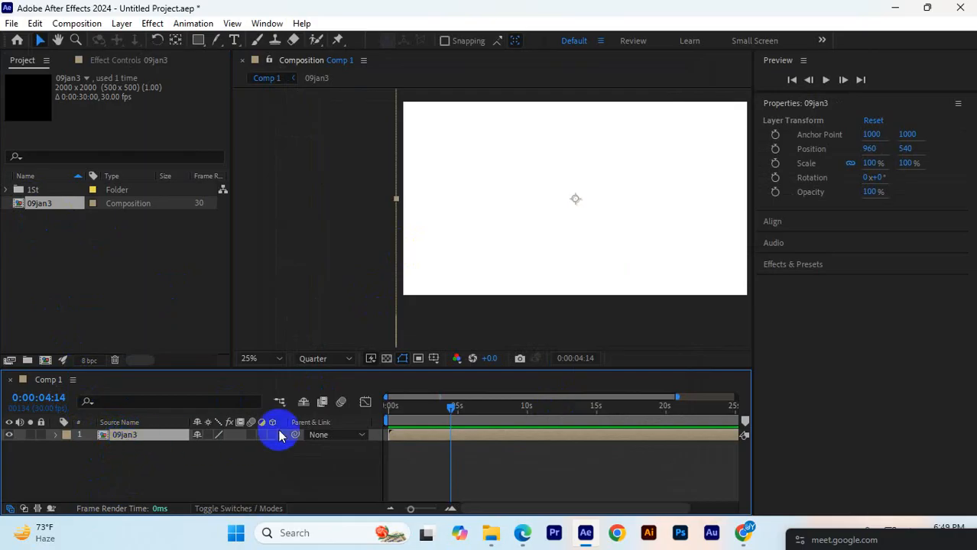
key(comma)
drag(444, 408, 511, 416)
- Delete the 1St folder with its contents and the 09jan3 composition from the project
drag(90, 246, 33, 182)
key(Delete)
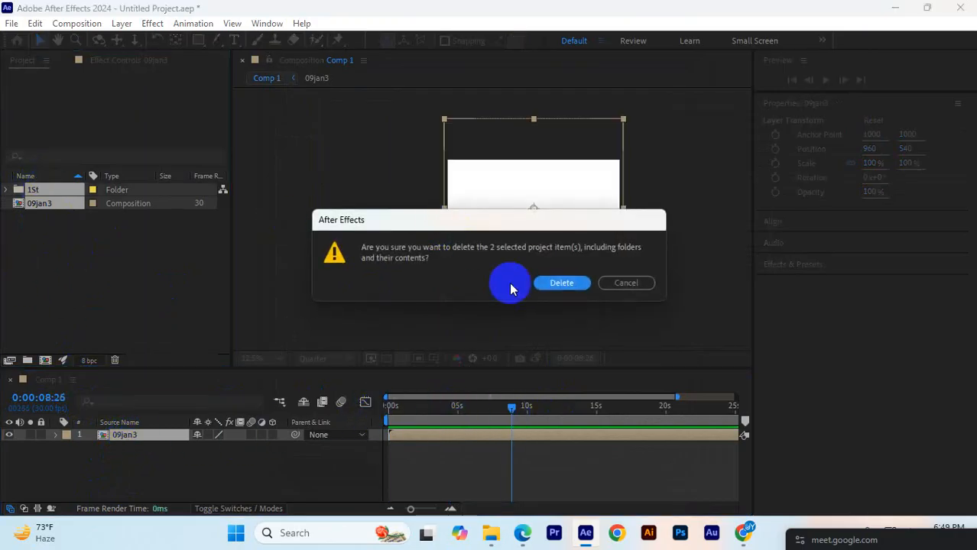
click(561, 283)
- Create a new composition named Comp 1 at 2000 x 2000 px, 30 fps, 30 seconds long, with a white background
click(455, 230)
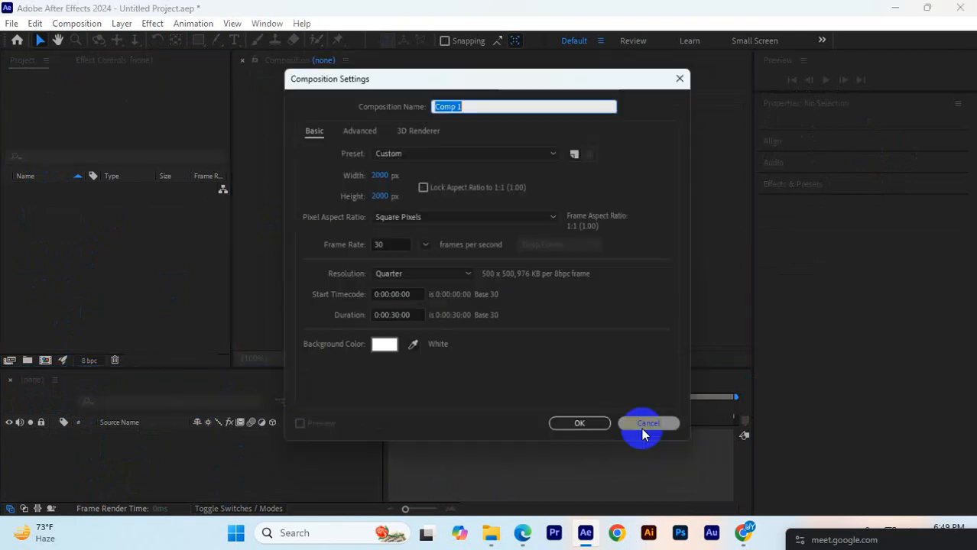
click(584, 440)
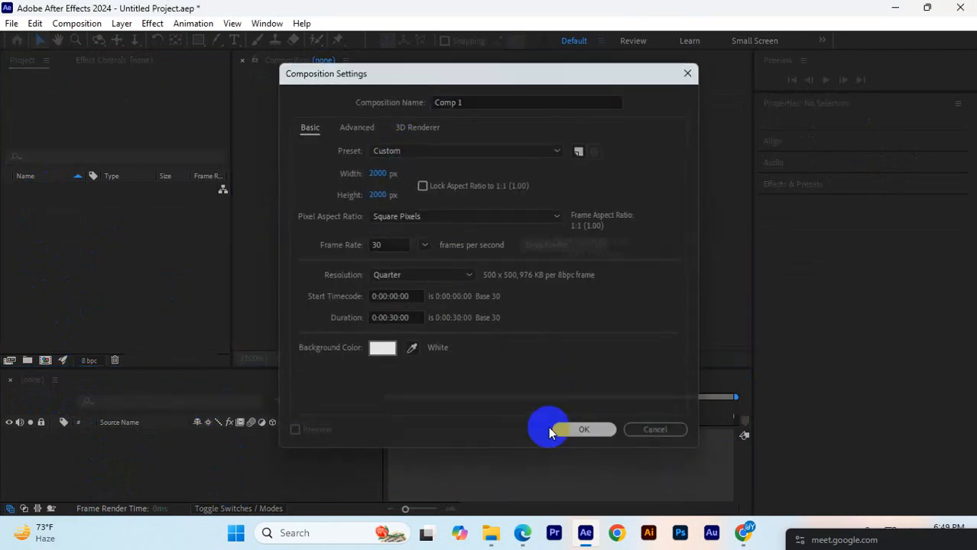
click(185, 474)
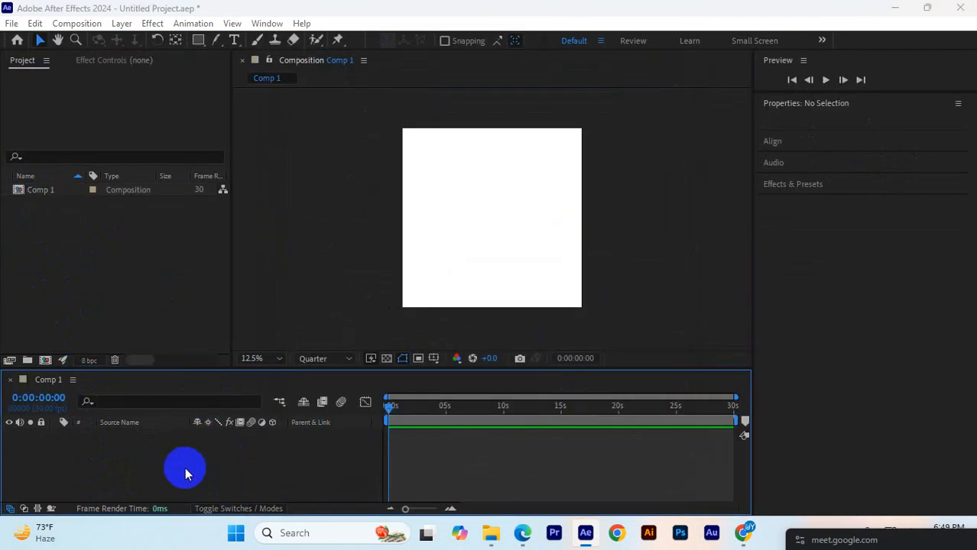
- Import the 09jan3 Photoshop file from the digital-marketing-agency folder as Composition - Retain Layer Sizes with editable layer styles
key(ctrl+i)
click(84, 244)
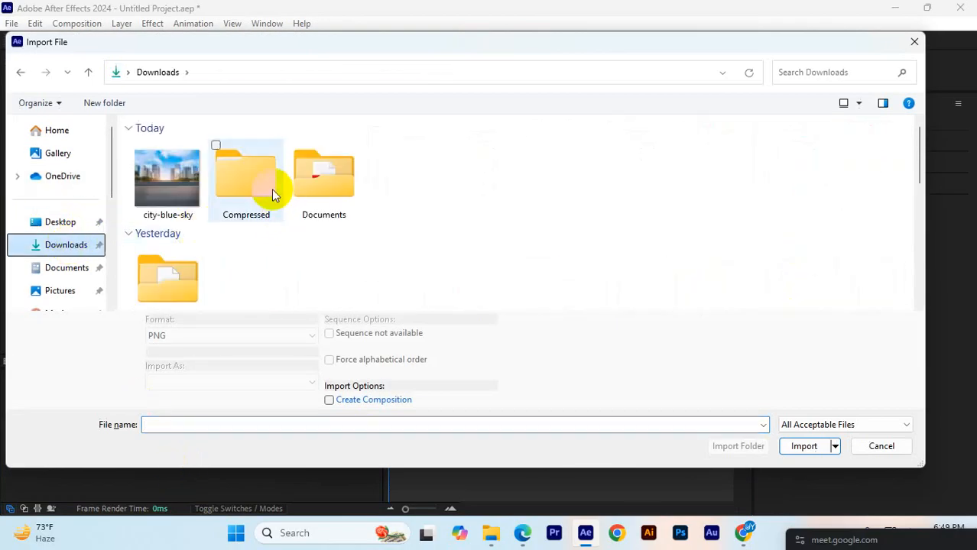
double_click(212, 189)
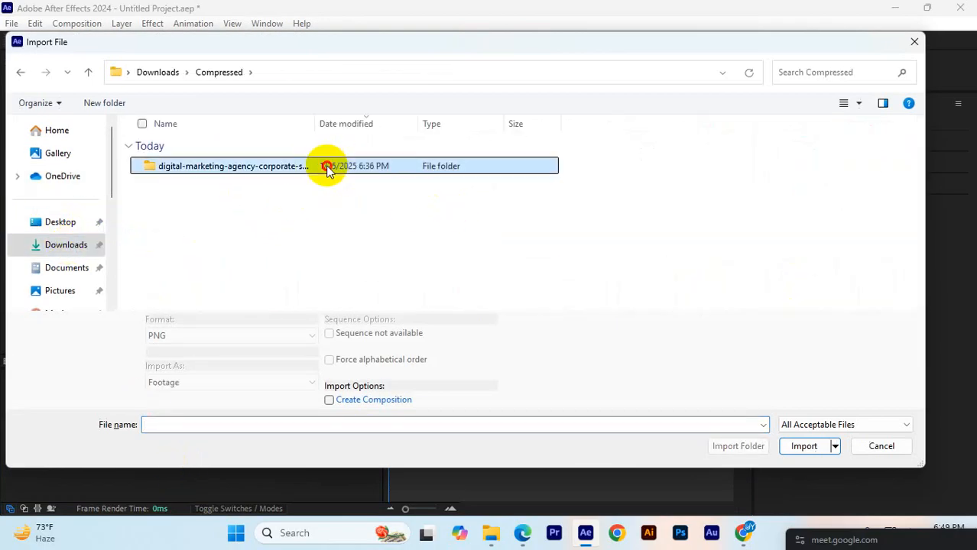
double_click(327, 166)
click(247, 185)
click(191, 382)
click(201, 410)
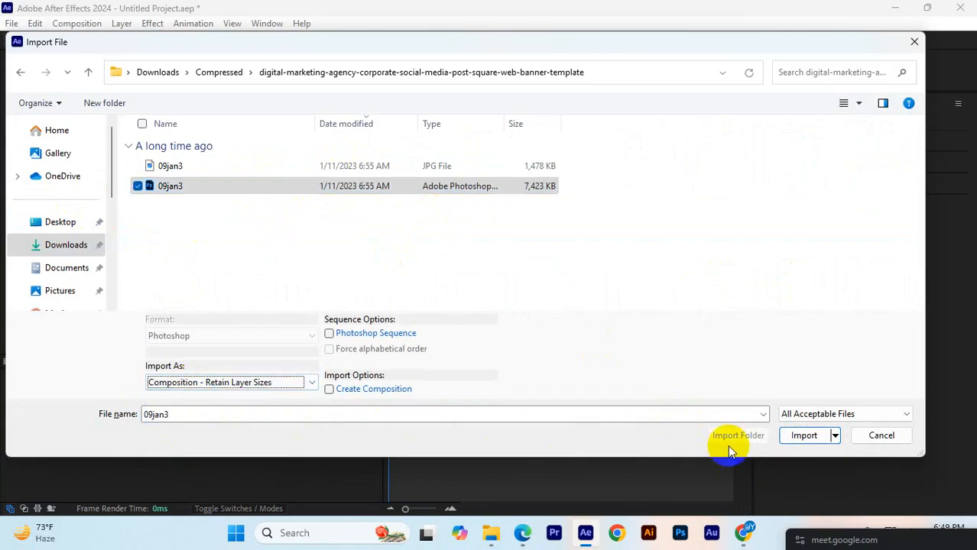
click(805, 434)
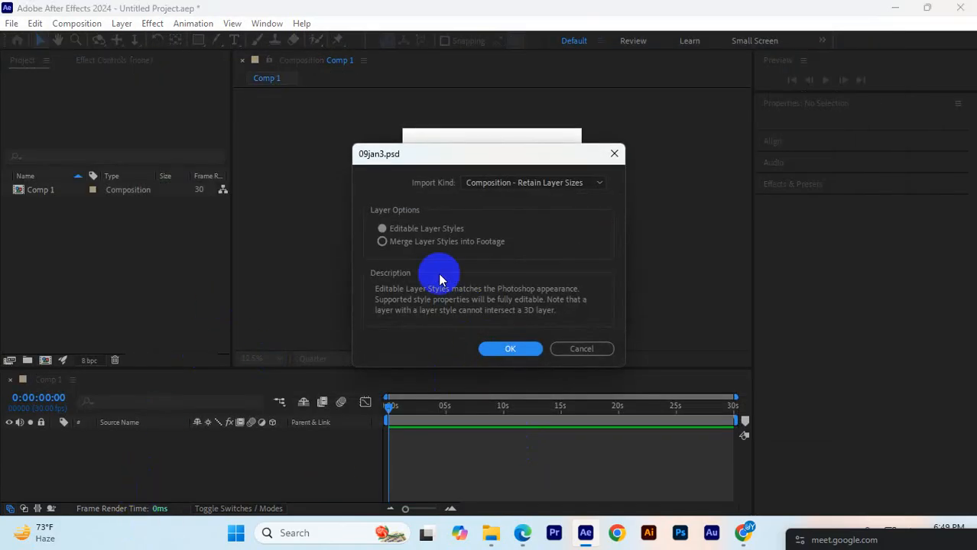
click(524, 347)
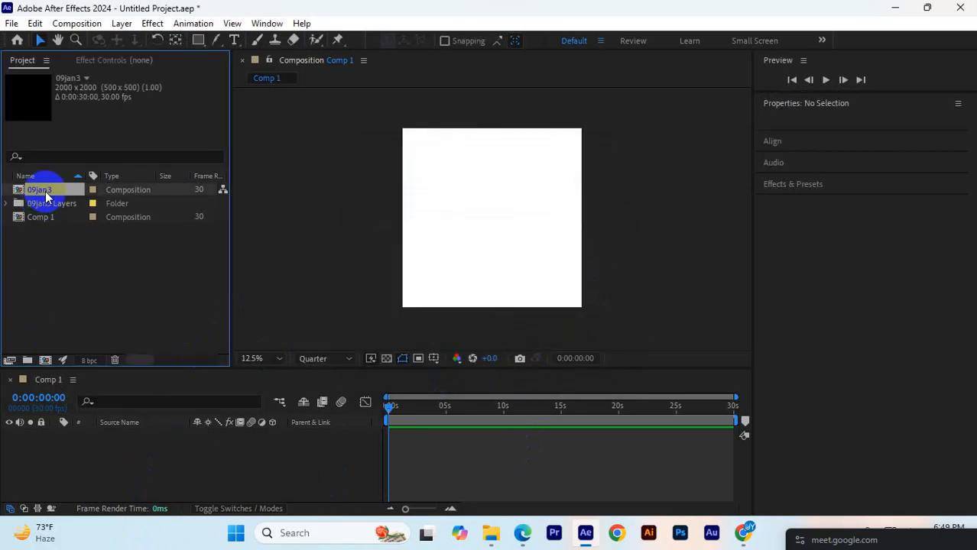
- Add the 09jan3 composition as a layer in Comp 1 and open the nested composition
drag(54, 210, 109, 444)
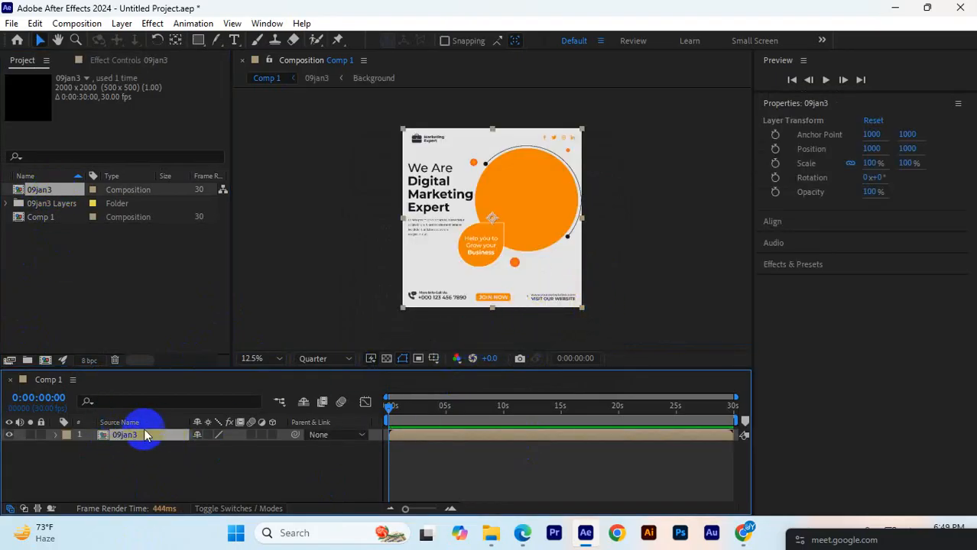
double_click(140, 437)
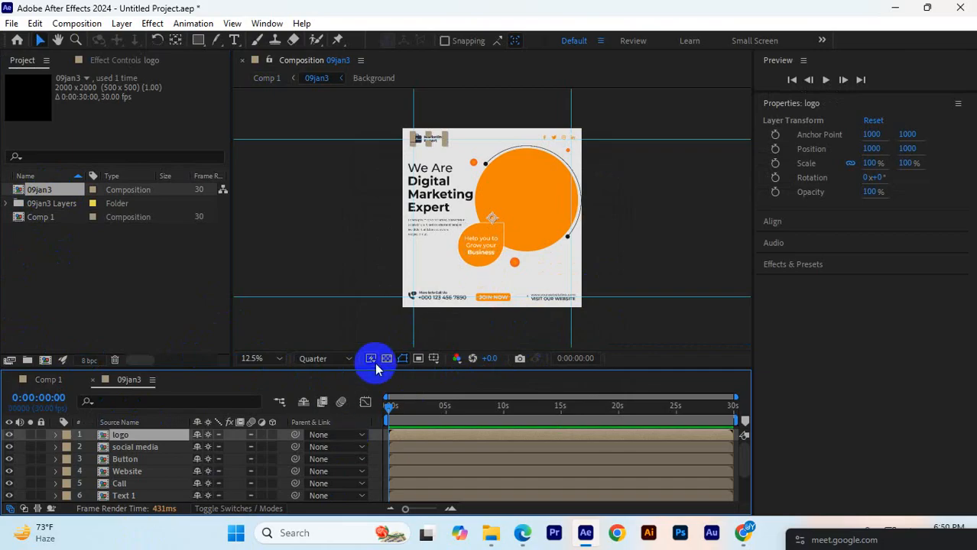
- Examine the 09jan3 banner artwork up close, from the headline text to the contact details, along with its layer list
drag(377, 370, 320, 333)
scroll(524, 188, up, 4)
scroll(533, 211, down, 2)
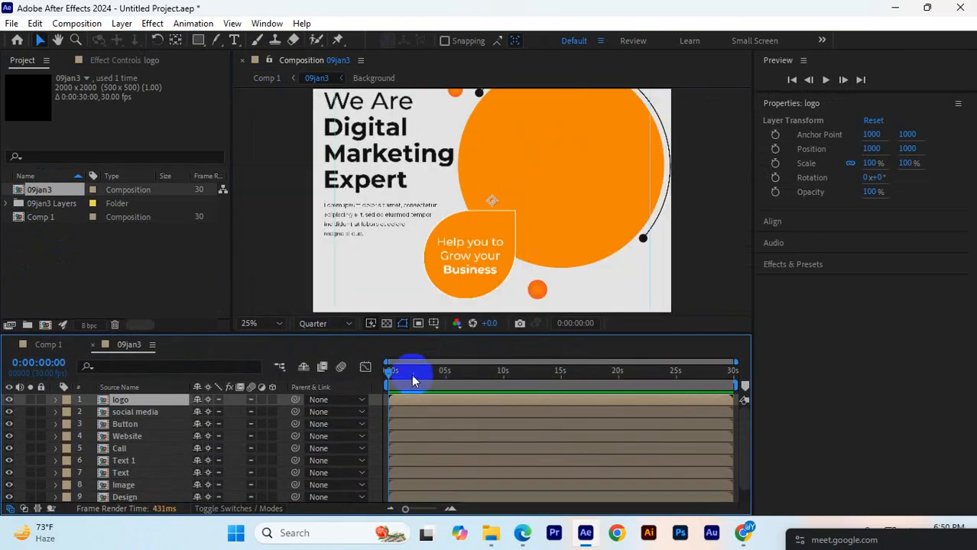
drag(455, 384, 327, 389)
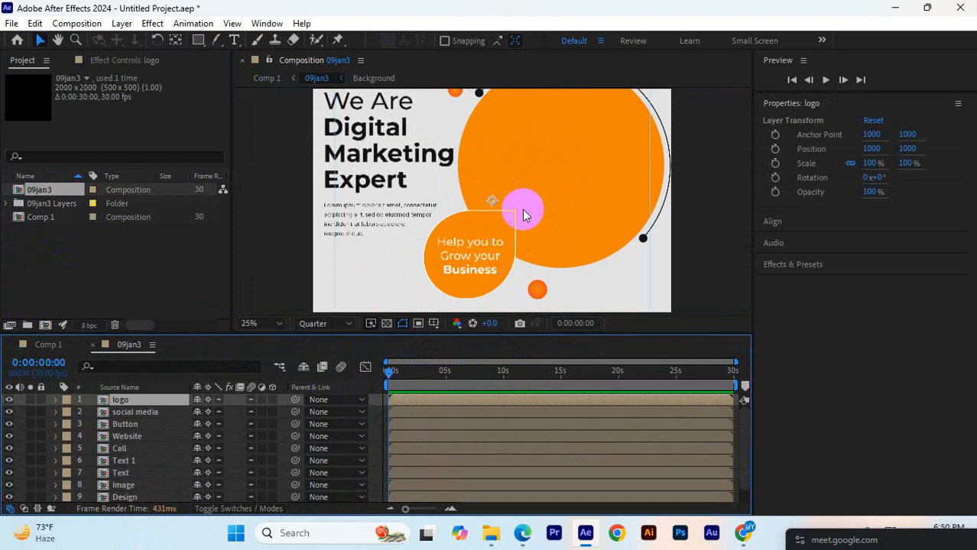
drag(497, 209, 560, 227)
scroll(562, 232, down, 2)
scroll(562, 229, up, 1)
drag(425, 151, 493, 213)
scroll(468, 210, down, 10)
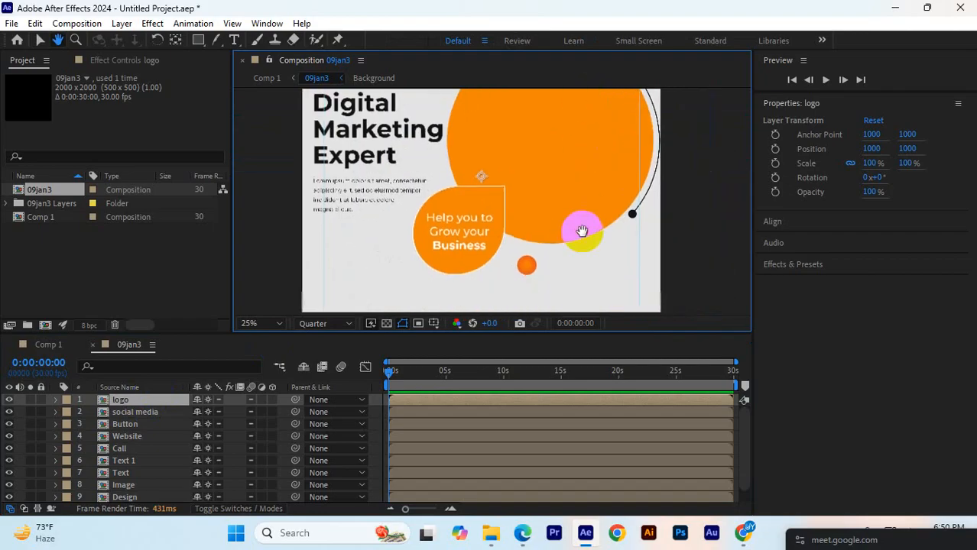
key(space)
scroll(526, 198, up, 4)
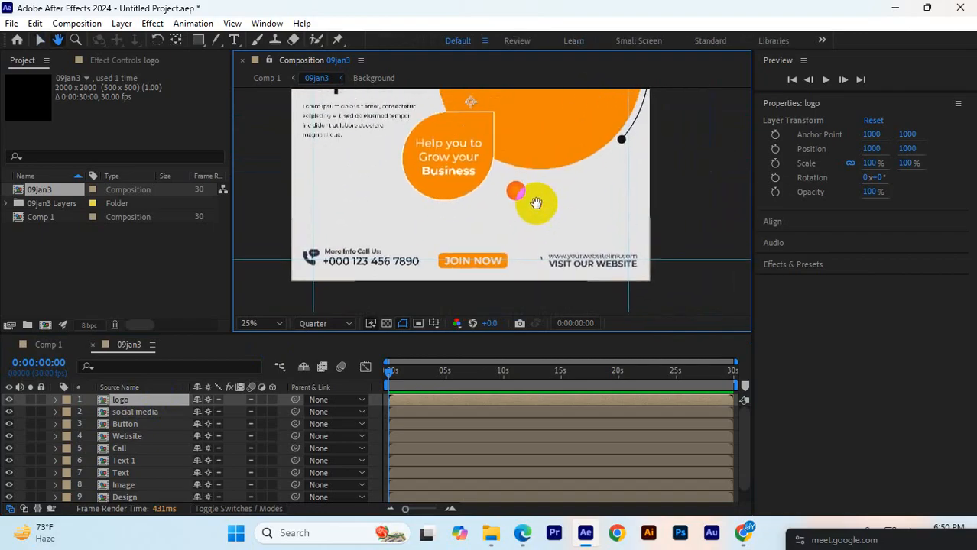
scroll(486, 201, down, 6)
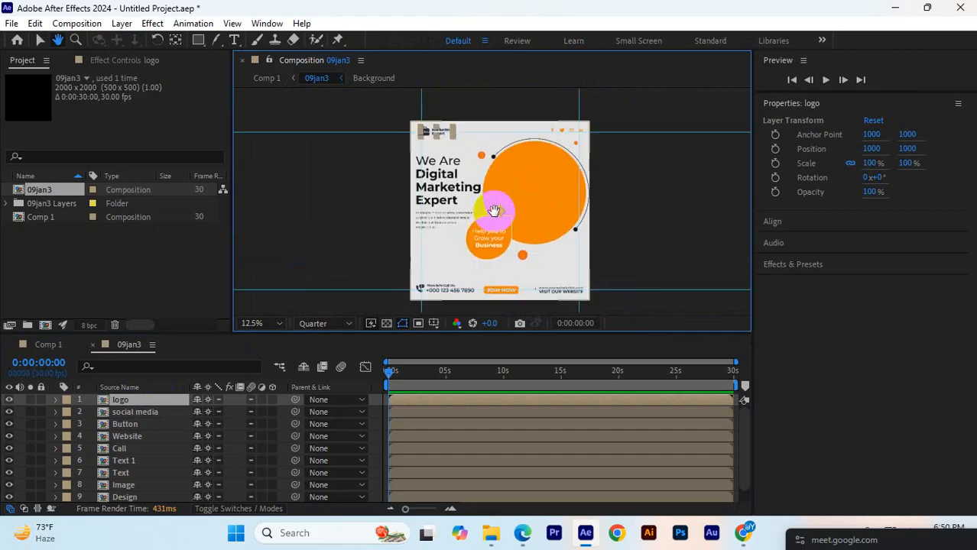
scroll(439, 153, up, 4)
drag(434, 158, 569, 238)
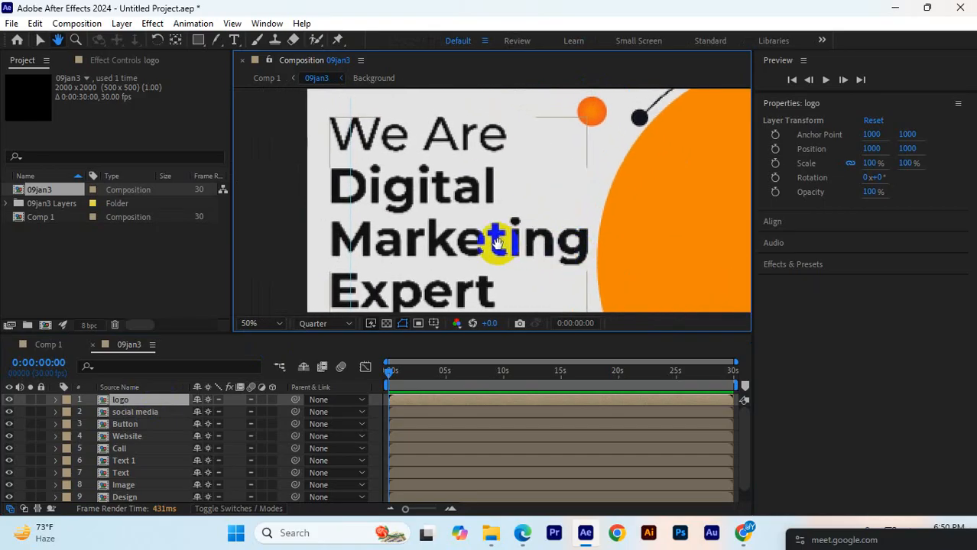
drag(428, 241, 443, 258)
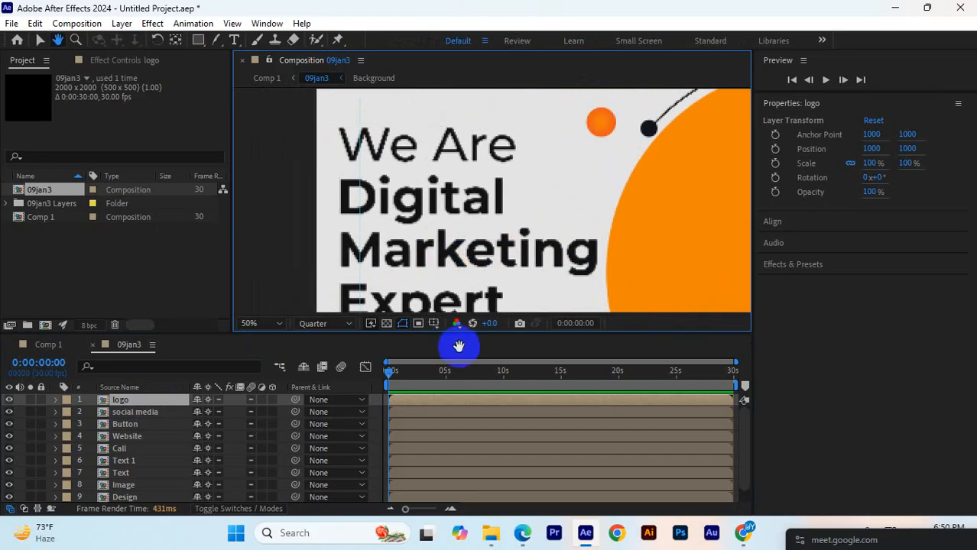
drag(475, 332, 475, 357)
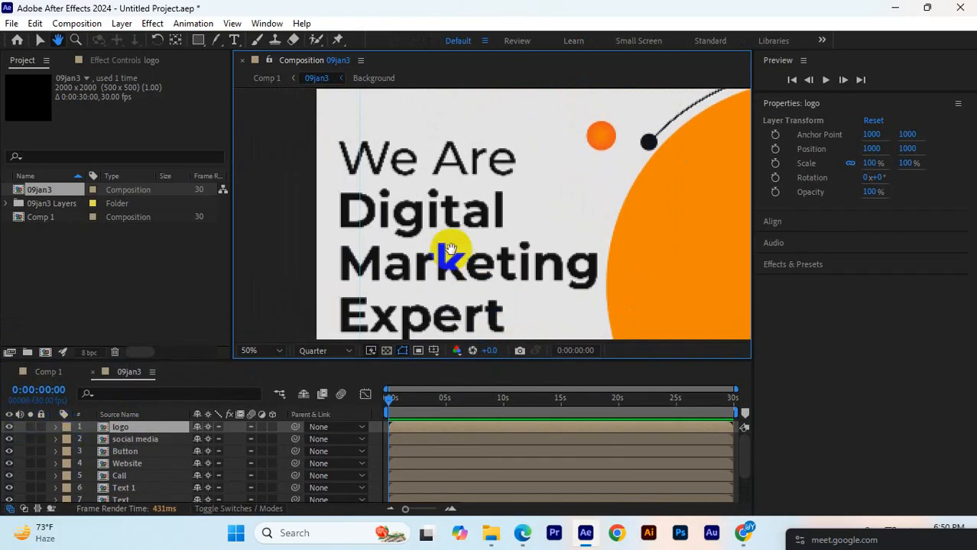
- Open the Text 1 composition and convert its Help you to Grow your Business layer to editable text
double_click(124, 490)
scroll(535, 271, down, 4)
scroll(546, 277, up, 4)
click(473, 196)
click(94, 442)
click(122, 428)
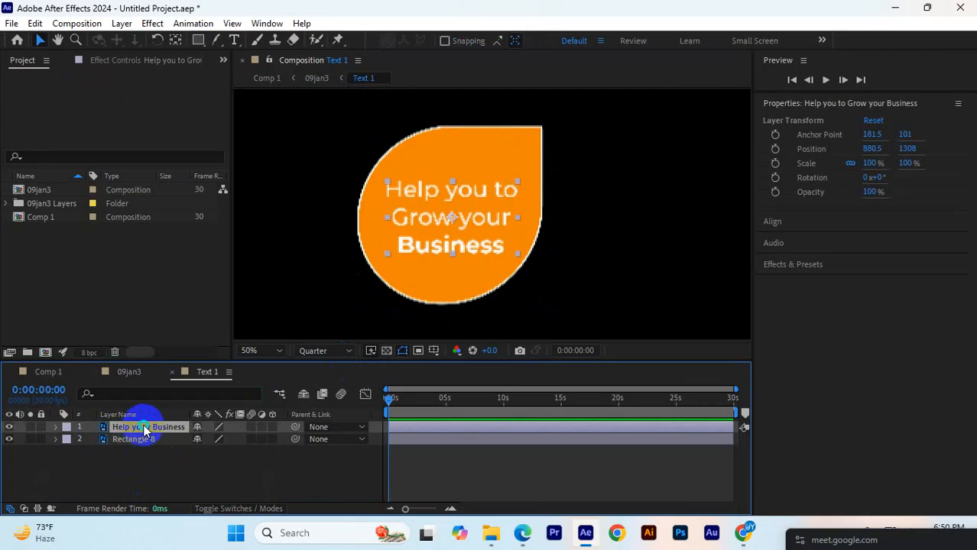
right_click(145, 430)
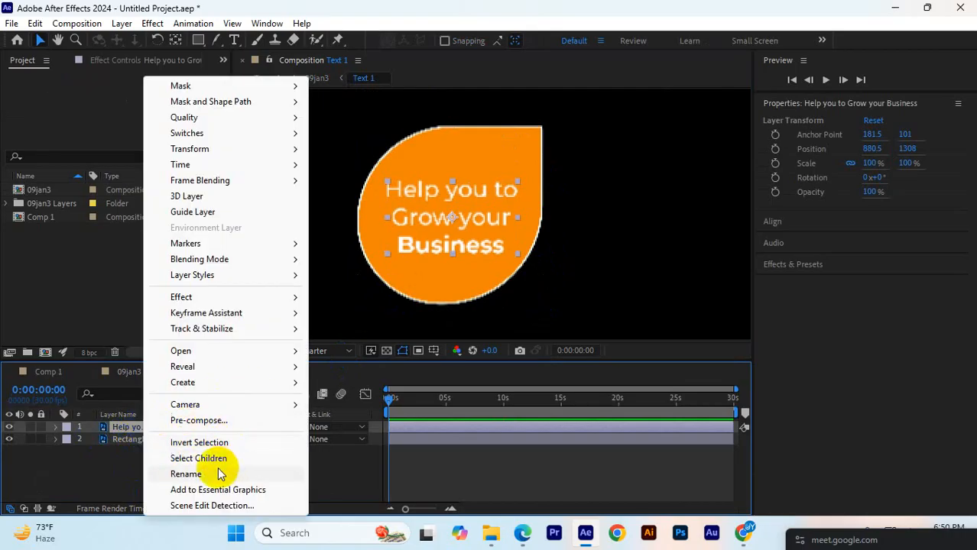
mouse_move(183, 383)
click(337, 381)
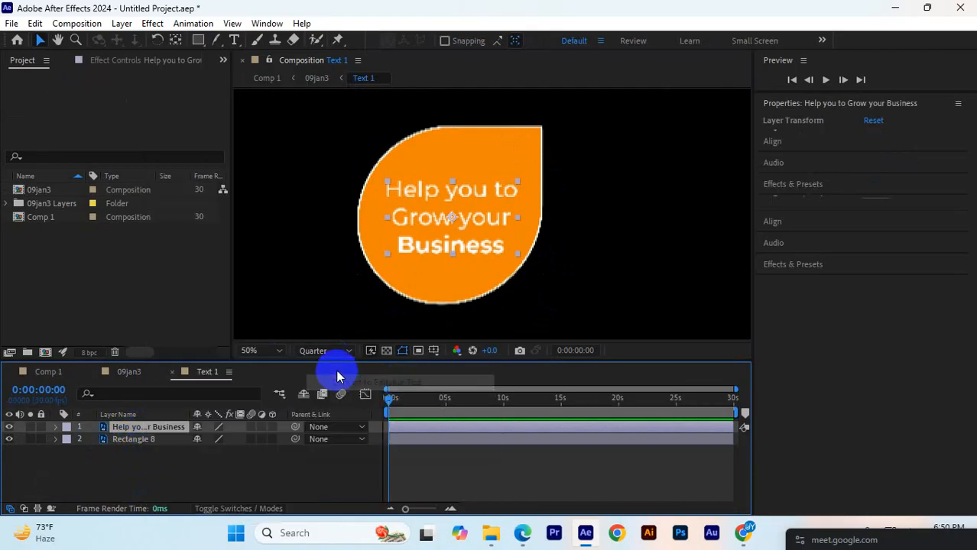
click(145, 440)
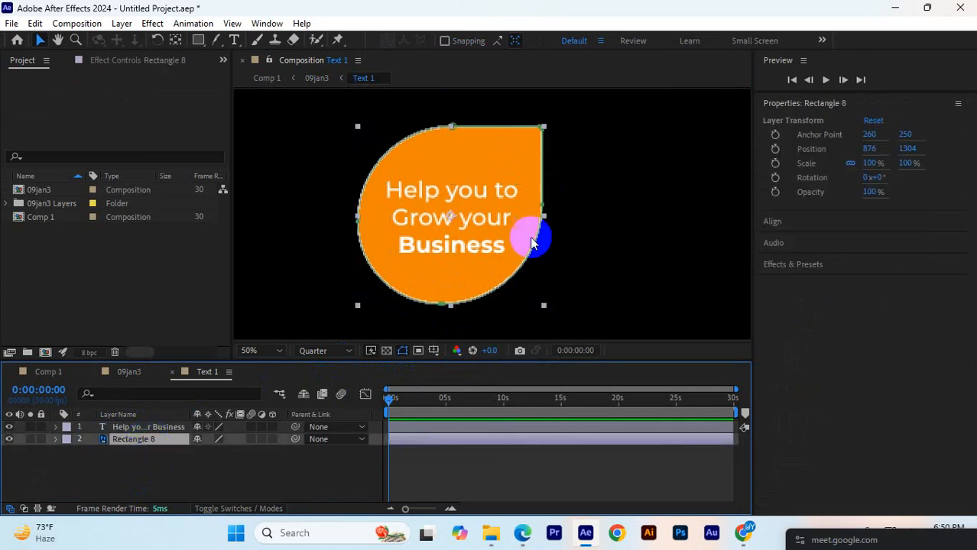
right_click(176, 440)
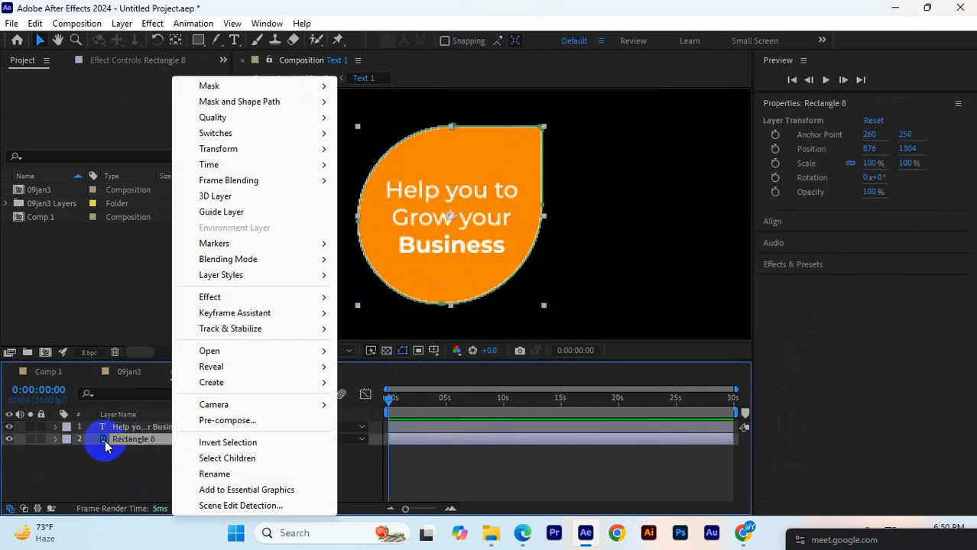
click(563, 222)
scroll(609, 282, up, 2)
click(660, 261)
click(375, 390)
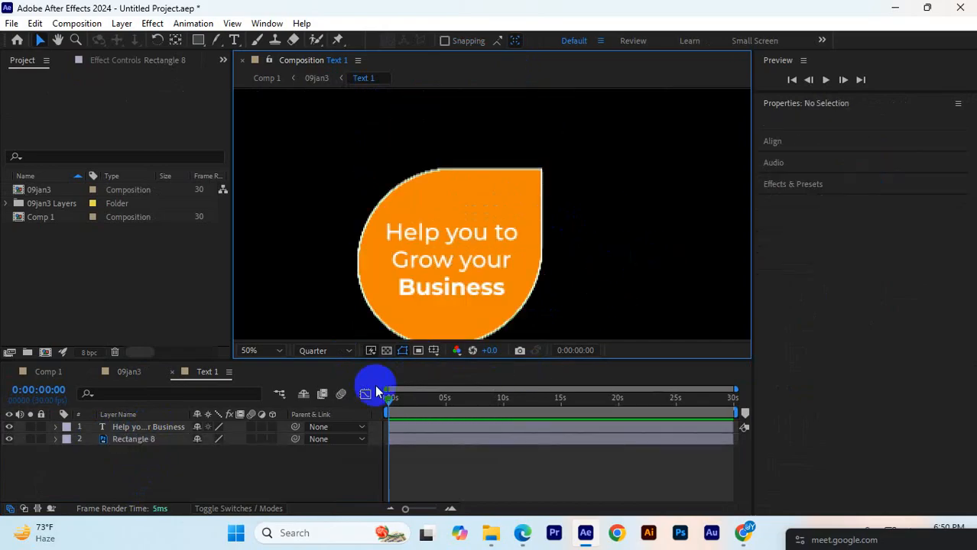
- Set the Text 1 composition's background color to white (FFFFFF)
key(ctrl+k)
click(381, 348)
drag(353, 273, 310, 170)
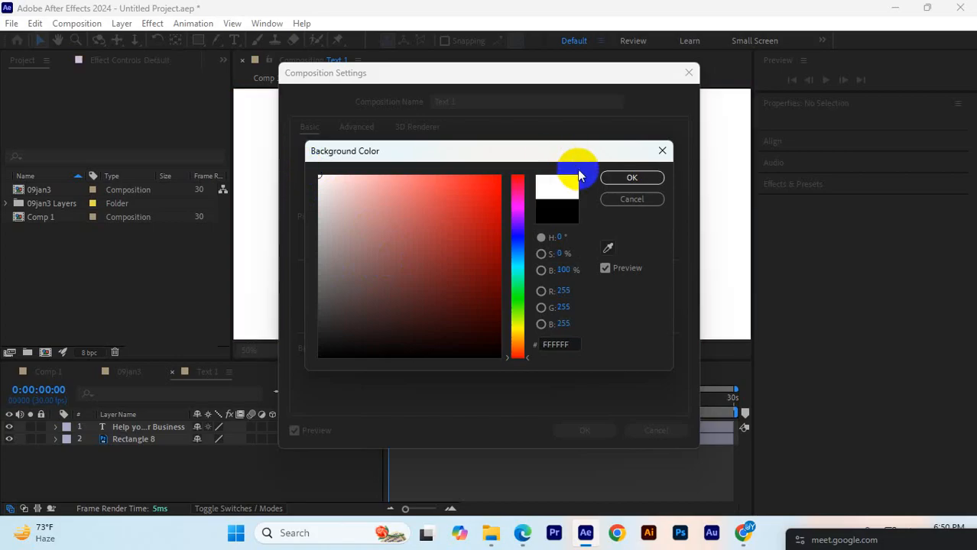
click(612, 177)
click(584, 431)
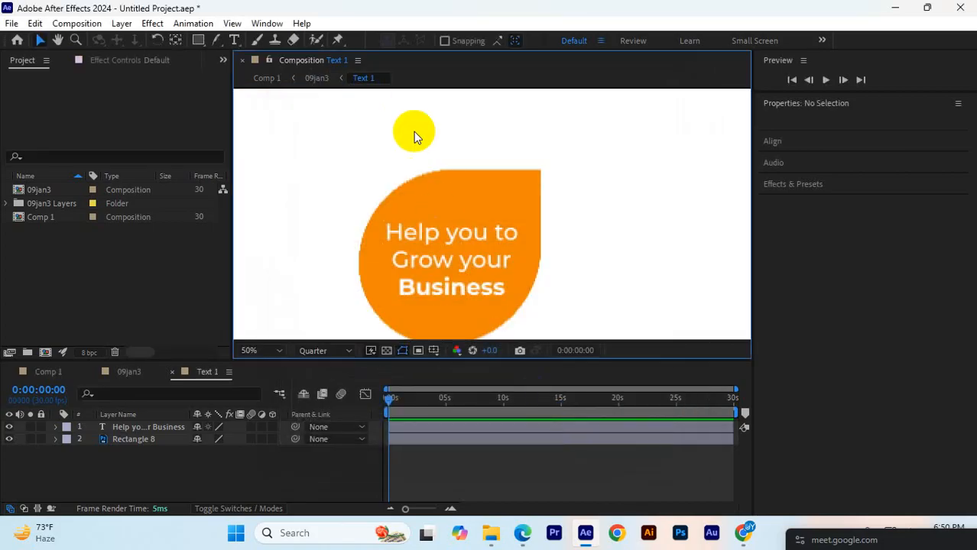
- Reveal the Scale property of the Rectangle 8 layer and start keyframing it at 0:00:00:00
click(487, 210)
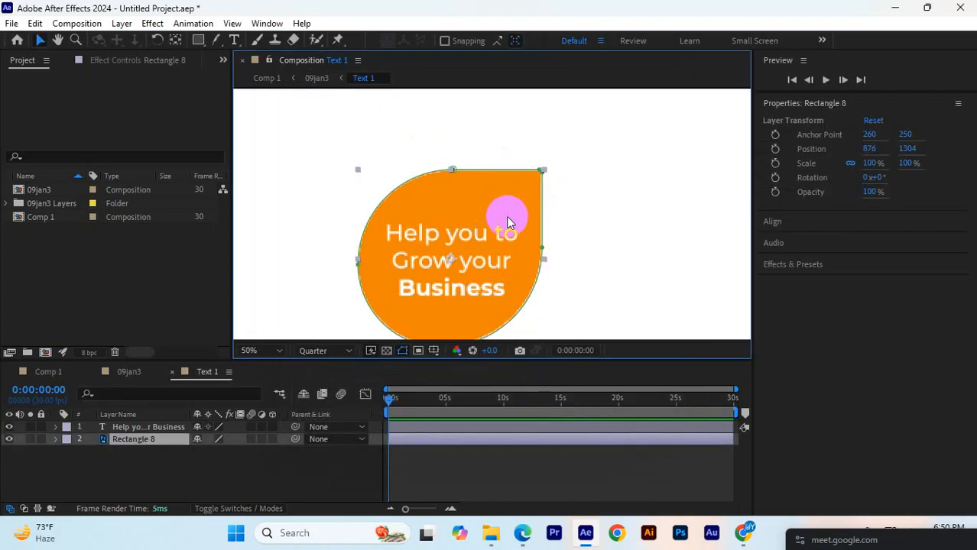
mouse_move(518, 359)
mouse_down()
mouse_move(527, 406)
mouse_move(515, 345)
mouse_up()
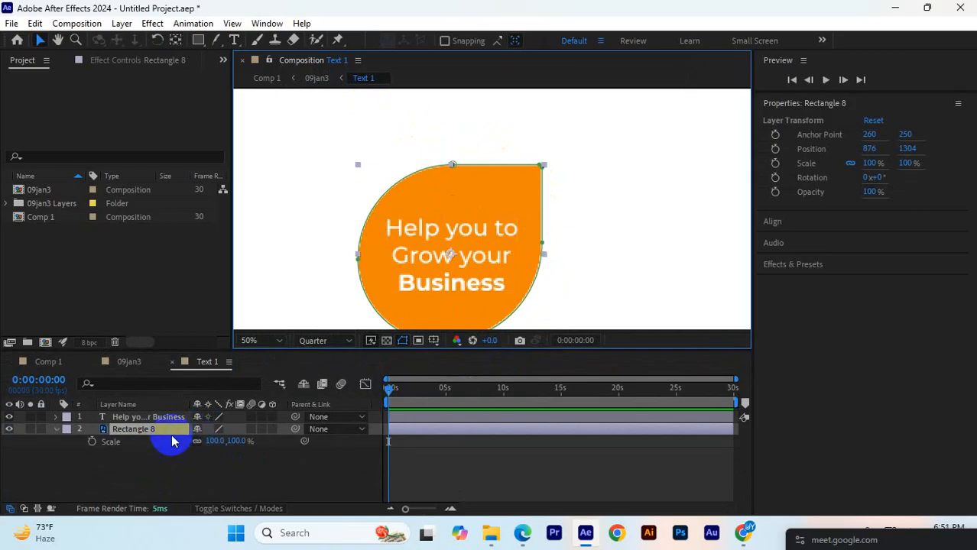
click(92, 442)
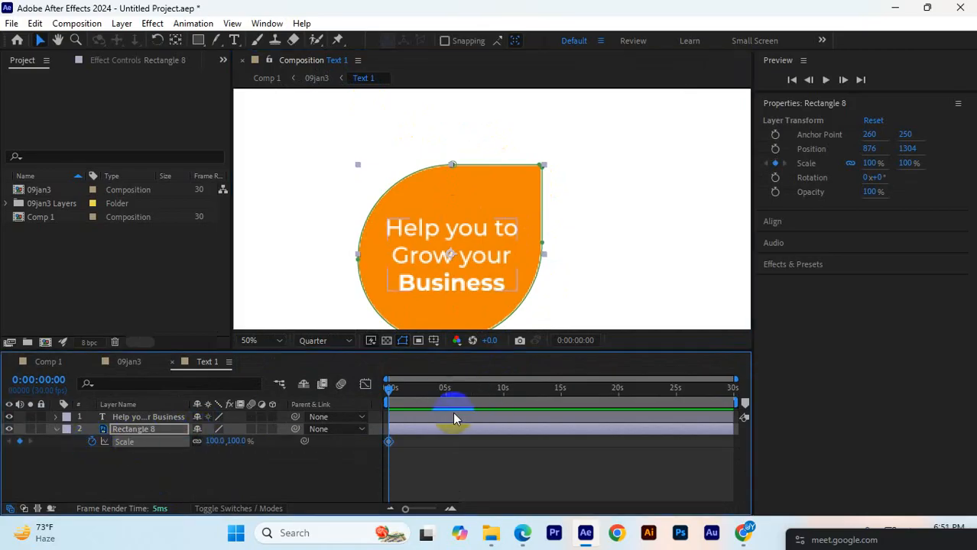
- Add a second Scale keyframe of 216% to Rectangle 8 at 0:00:04:26
click(386, 392)
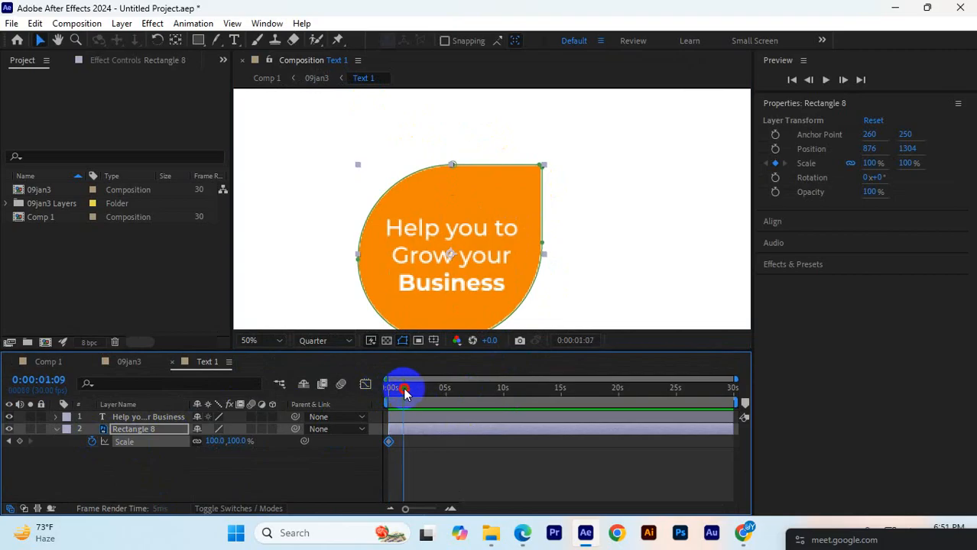
key(comma)
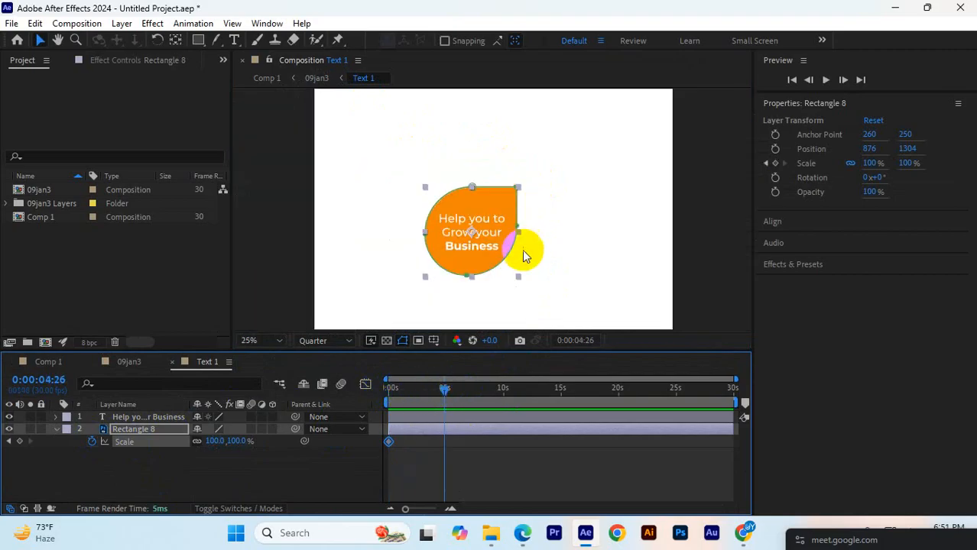
drag(218, 445, 306, 448)
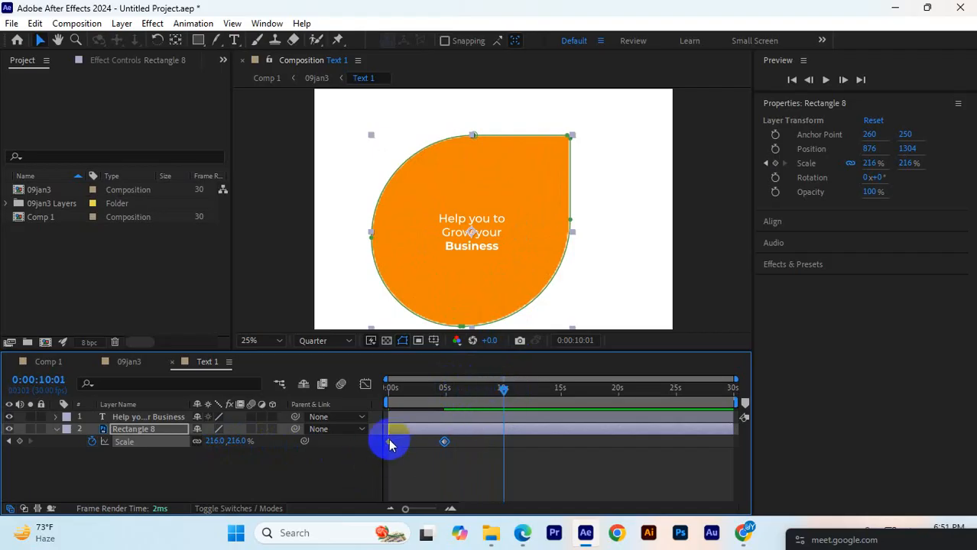
- Copy the first Scale keyframe of Rectangle 8 to 0:00:10:01 and preview the animation from the start
drag(390, 430, 439, 464)
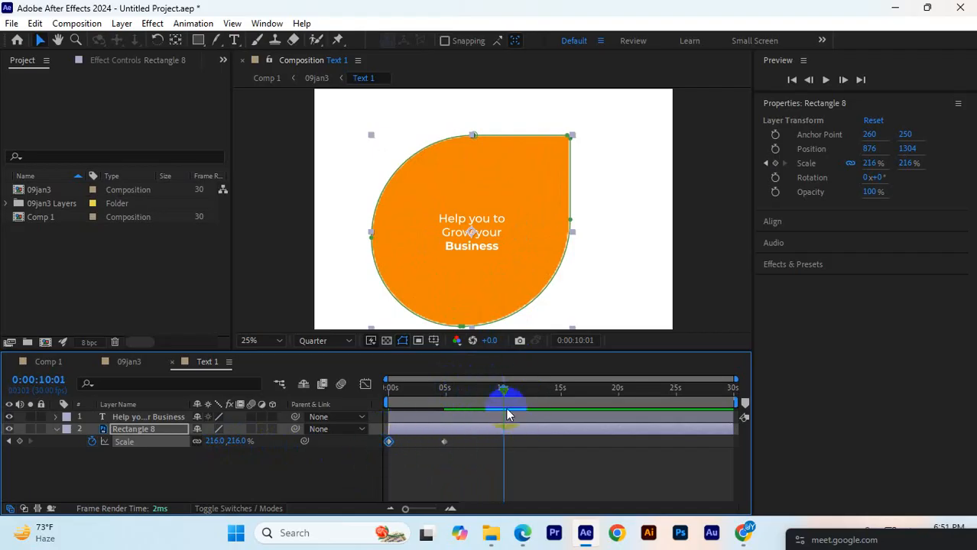
key(ctrl+v)
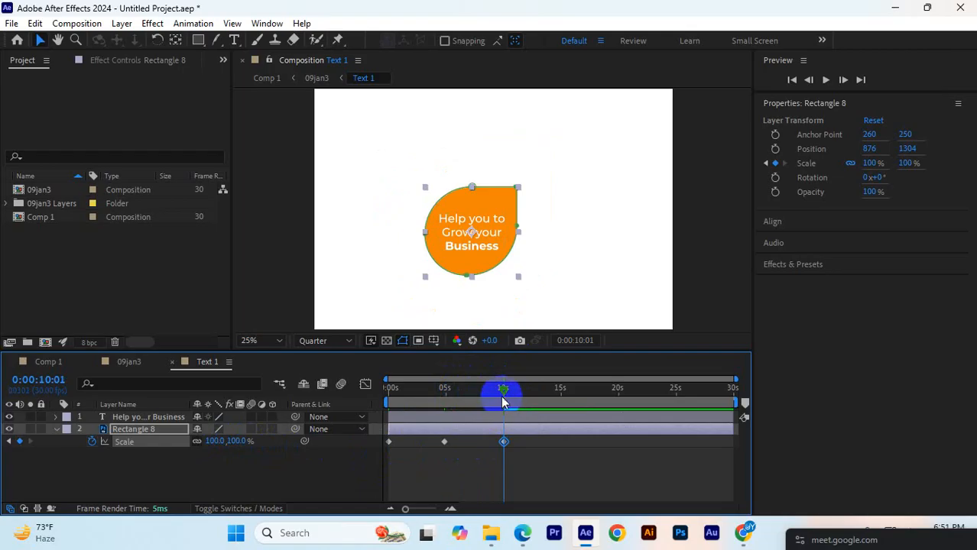
key(space)
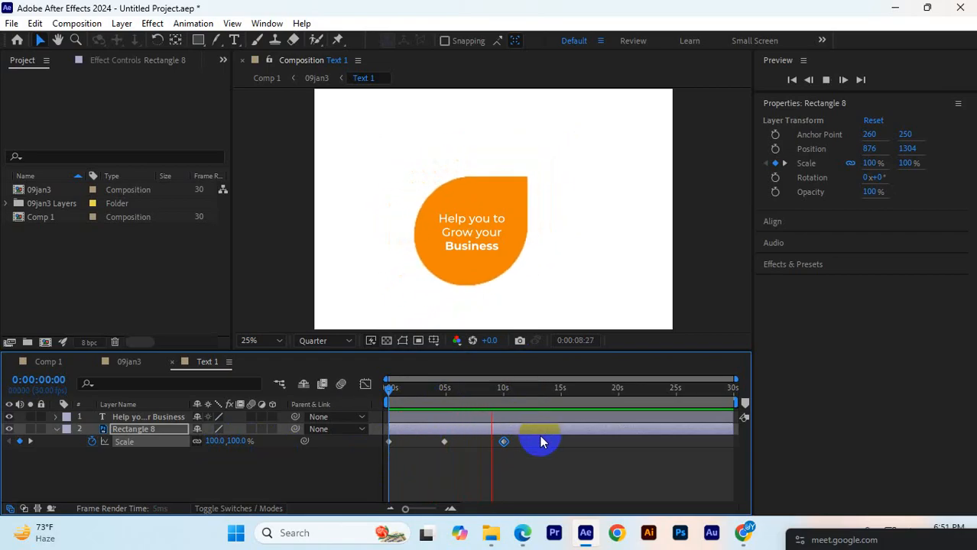
key(space)
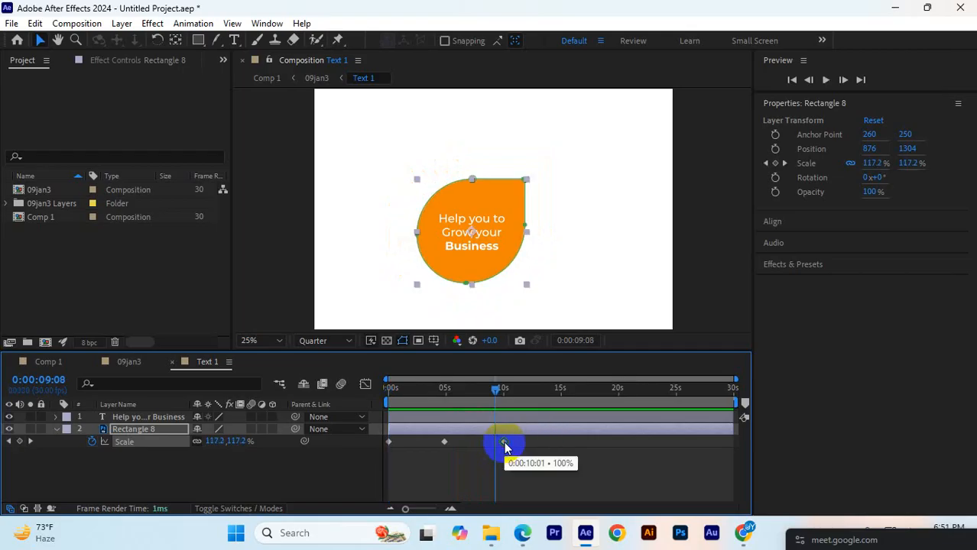
- Delete the last Scale keyframe, move the 216% keyframe to about 10 seconds, and preview the slower scaling from the start
key(Delete)
drag(500, 391, 327, 436)
key(space)
drag(447, 443, 505, 442)
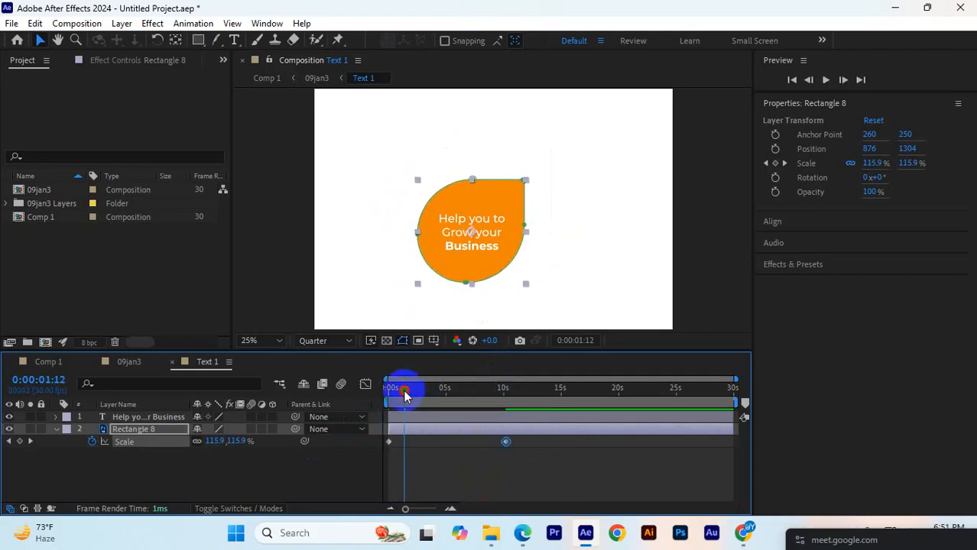
drag(404, 395, 365, 406)
key(space)
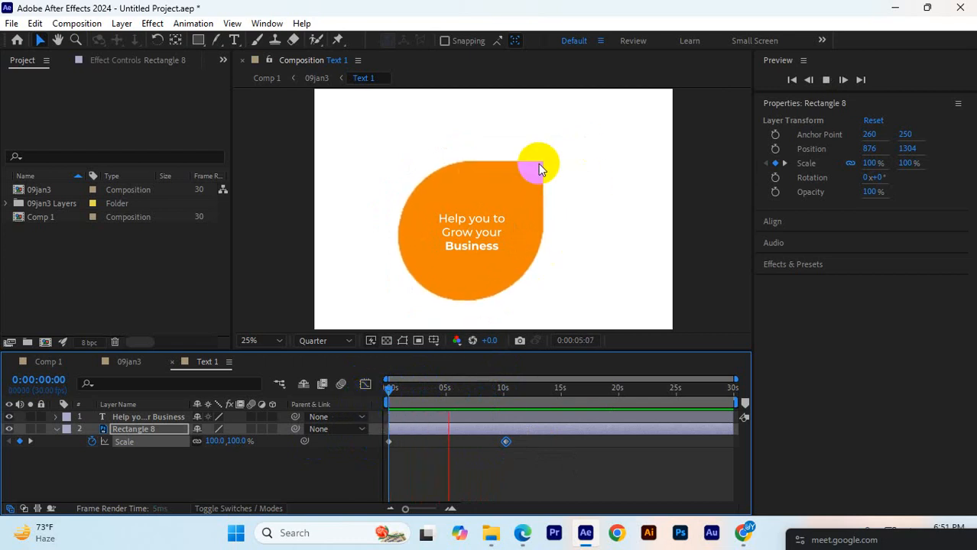
- Move the second Scale keyframe of Rectangle 8 to about 3 seconds and preview the animation from the start
click(513, 433)
drag(507, 444, 426, 458)
drag(451, 388, 360, 404)
key(space)
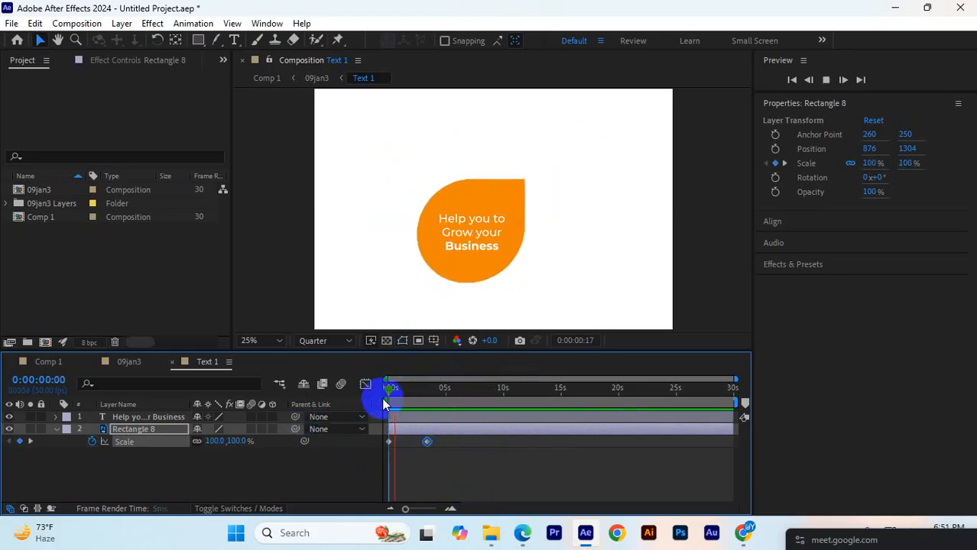
- Shorten the Scale animation further by moving Rectangle 8's second keyframe to about 0:00:01:19
drag(427, 447, 414, 442)
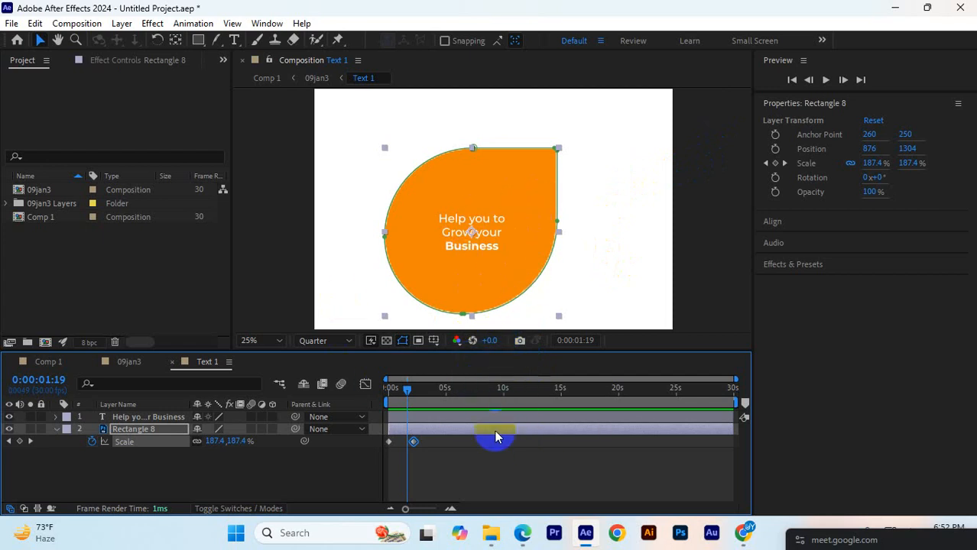
drag(417, 443, 408, 443)
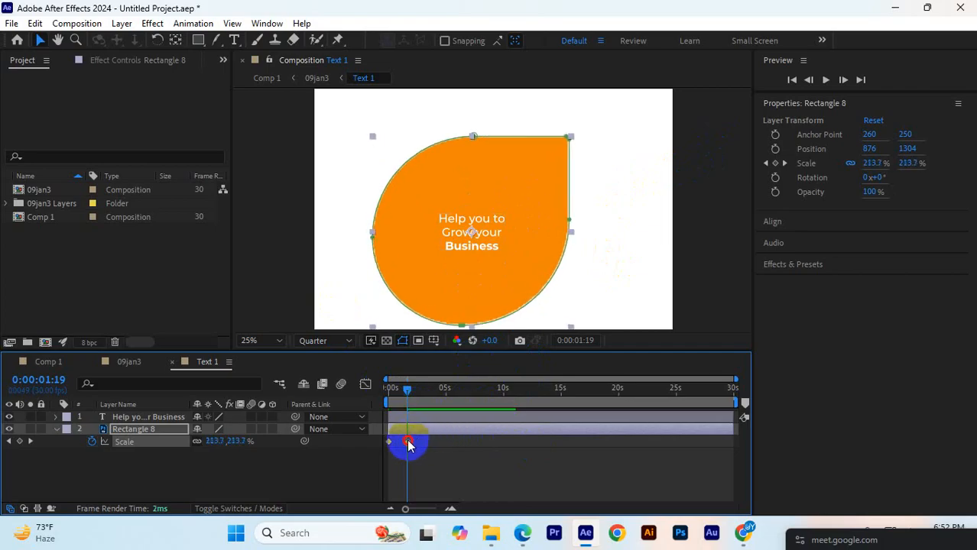
click(409, 442)
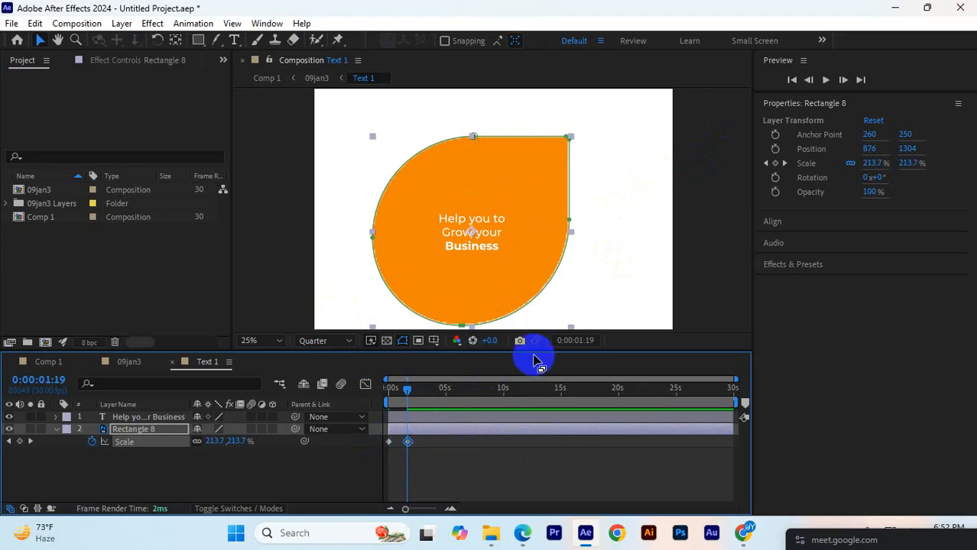
- Apply Easy Ease to both Scale keyframes of Rectangle 8 and preview the animation from the start
mouse_move(534, 351)
mouse_down()
mouse_move(524, 355)
mouse_move(532, 361)
mouse_up()
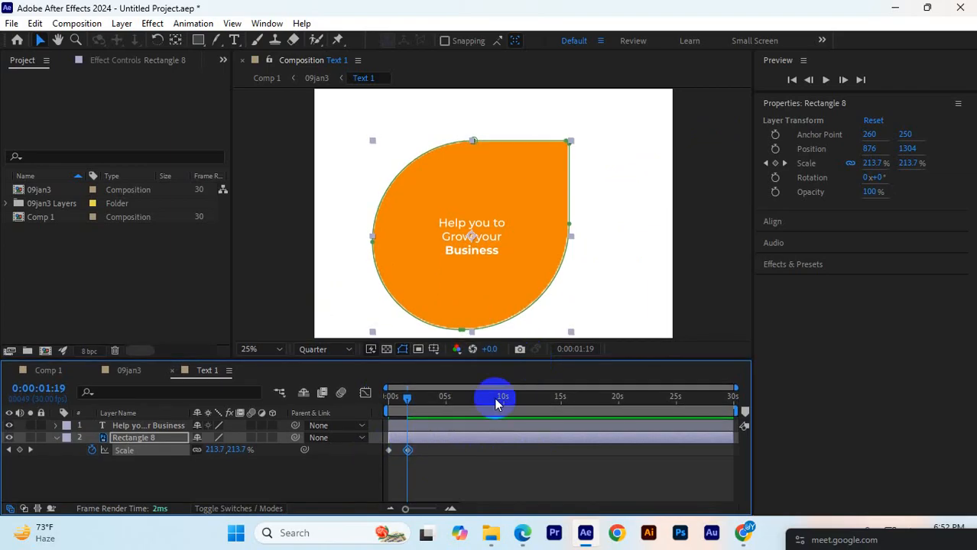
drag(460, 461, 380, 438)
key(F9)
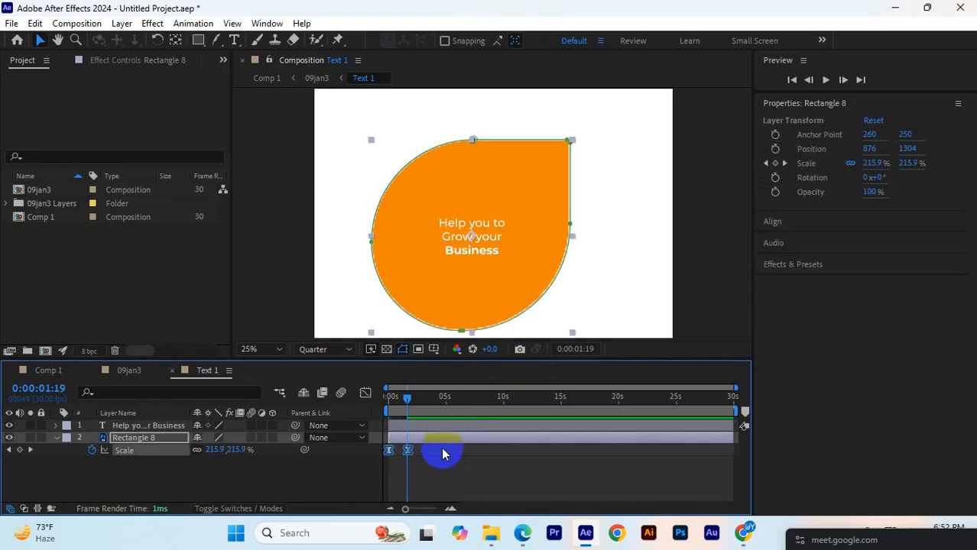
drag(421, 399, 313, 413)
key(space)
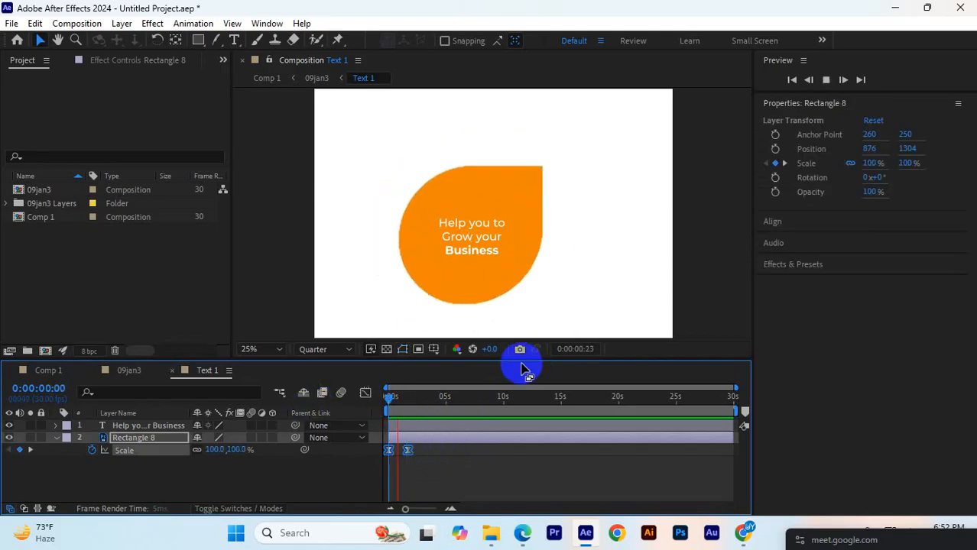
key(space)
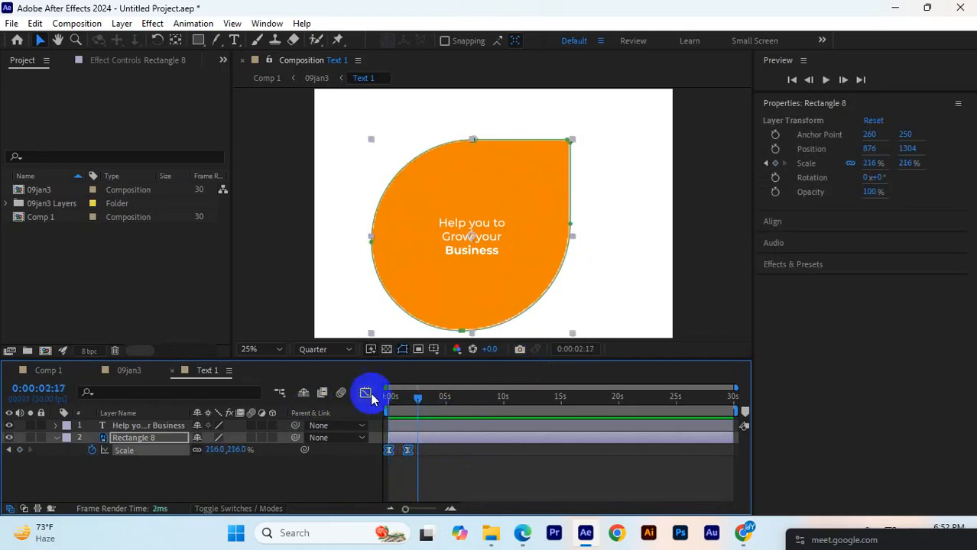
- Move the eased second Scale keyframe to about 0:00:02:24 and return the current time to 0:00:00:00
mouse_move(413, 460)
mouse_down()
mouse_move(409, 453)
mouse_move(440, 457)
mouse_move(404, 451)
mouse_move(420, 451)
mouse_up()
scroll(604, 253, down, 1)
scroll(604, 253, up, 1)
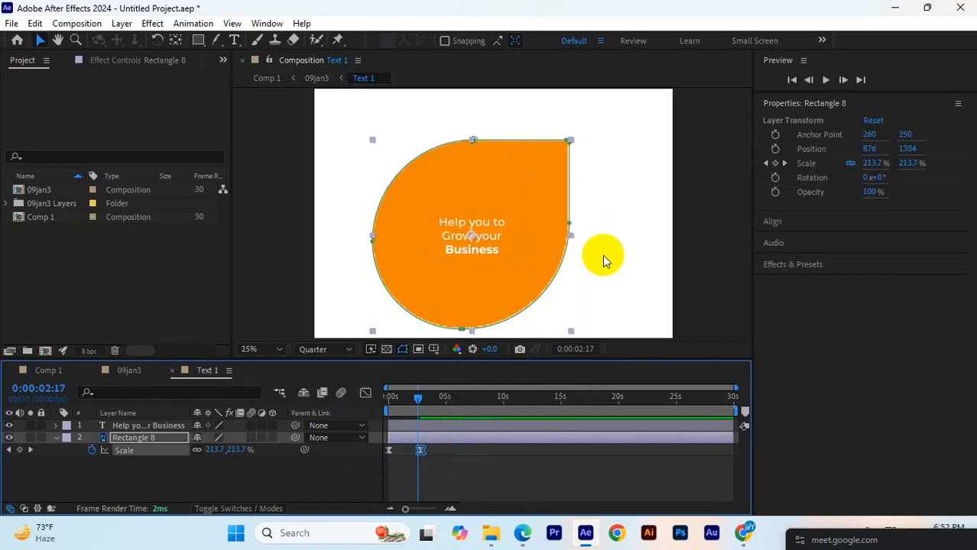
drag(419, 403, 366, 399)
drag(461, 468, 385, 451)
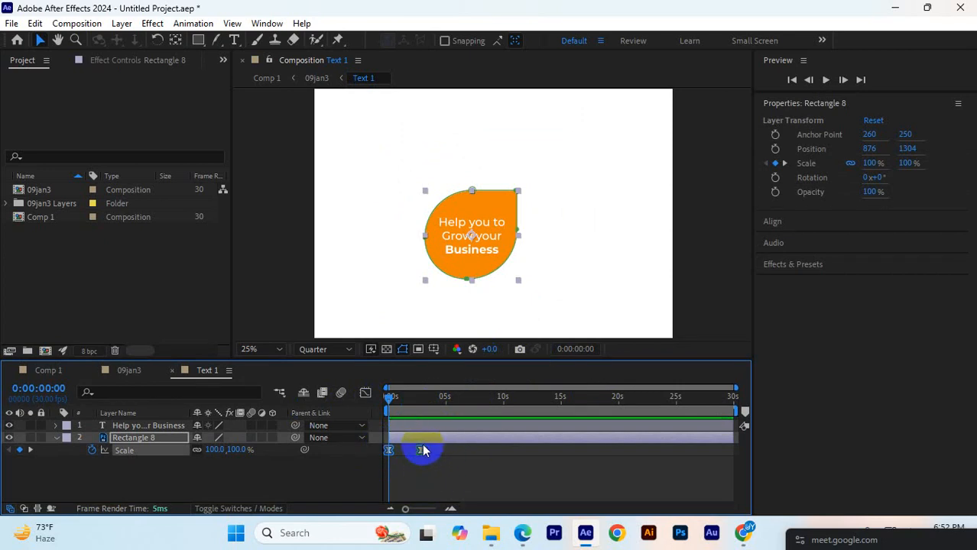
- Show Rectangle 8's Scale in an enlarged Graph Editor and switch it to the speed graph
click(365, 395)
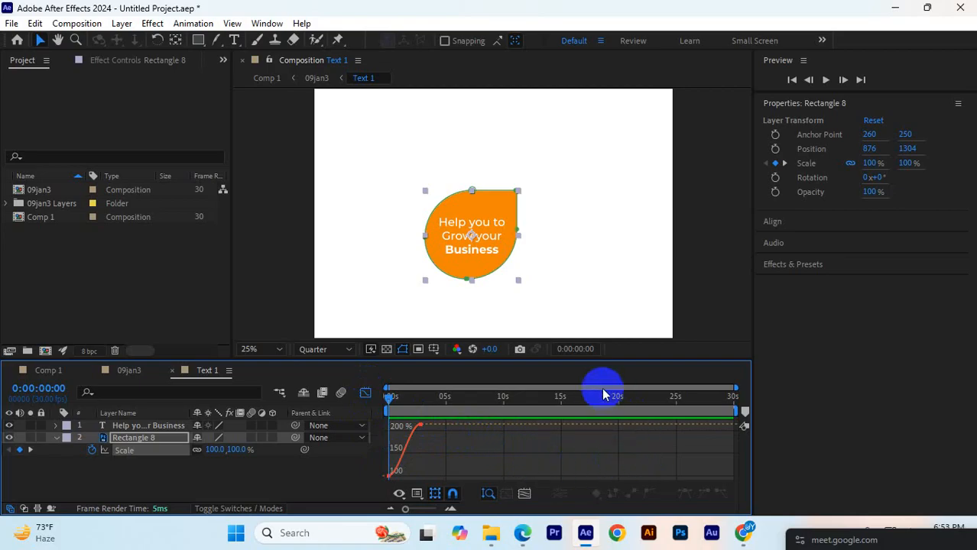
drag(608, 358, 611, 277)
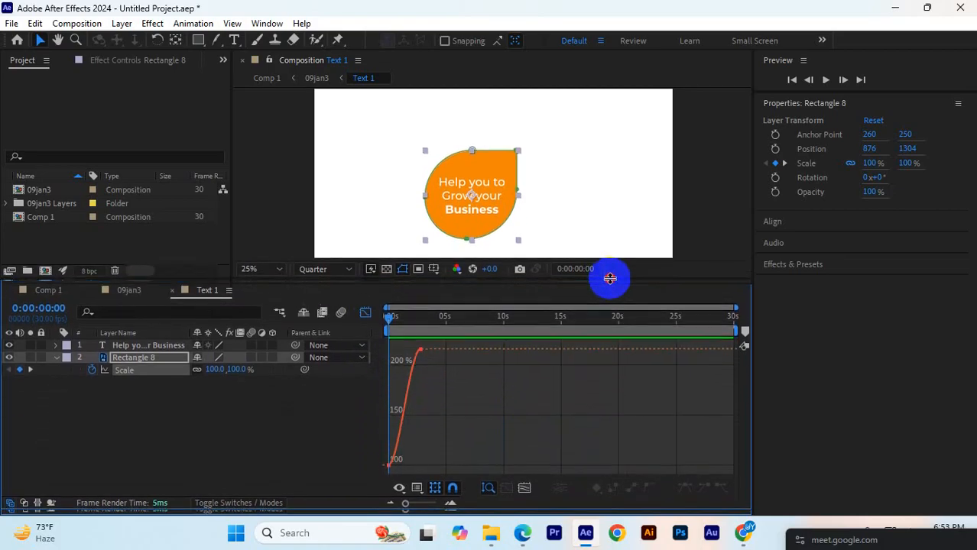
right_click(476, 357)
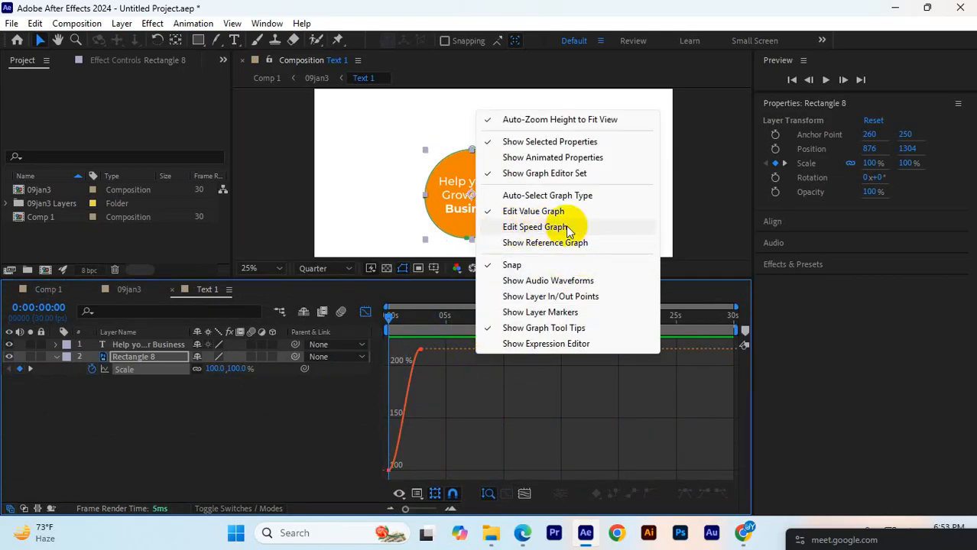
click(483, 383)
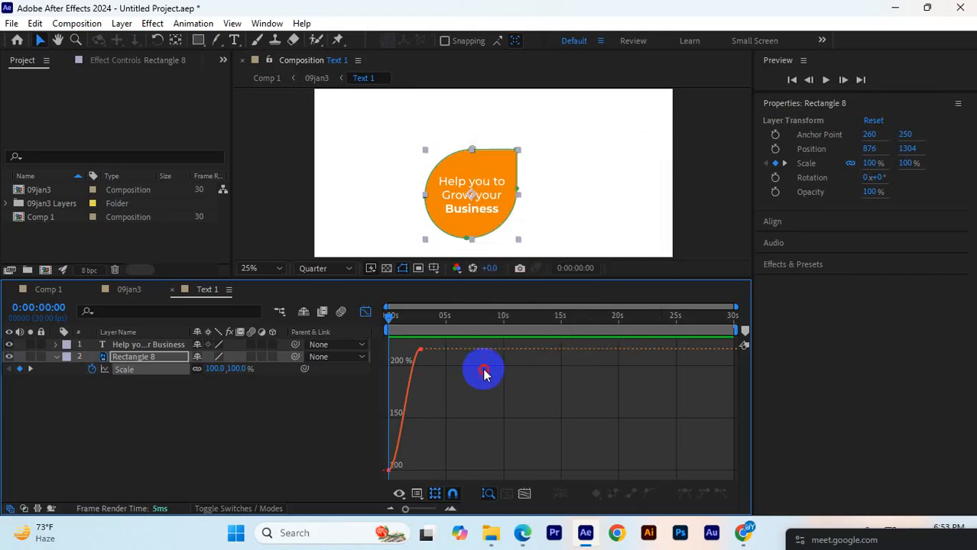
right_click(482, 383)
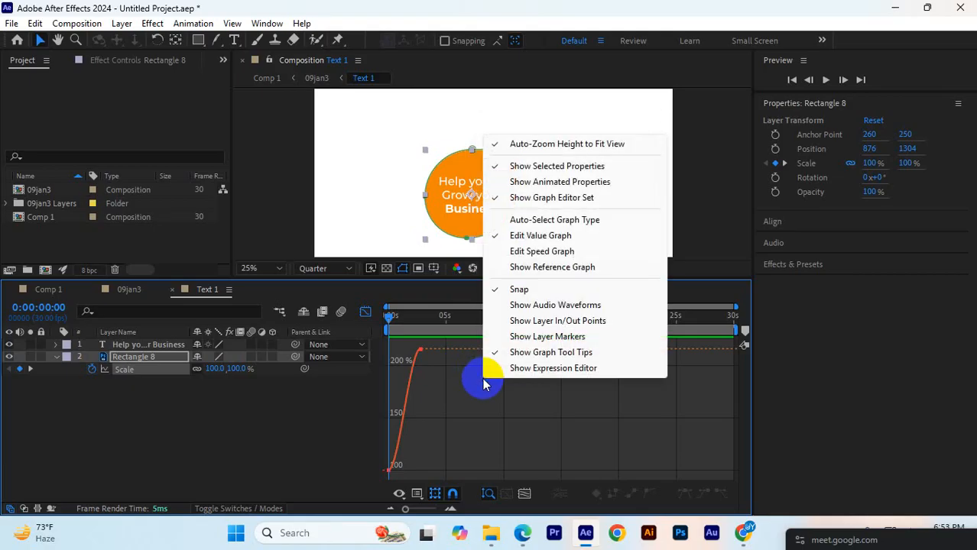
click(541, 253)
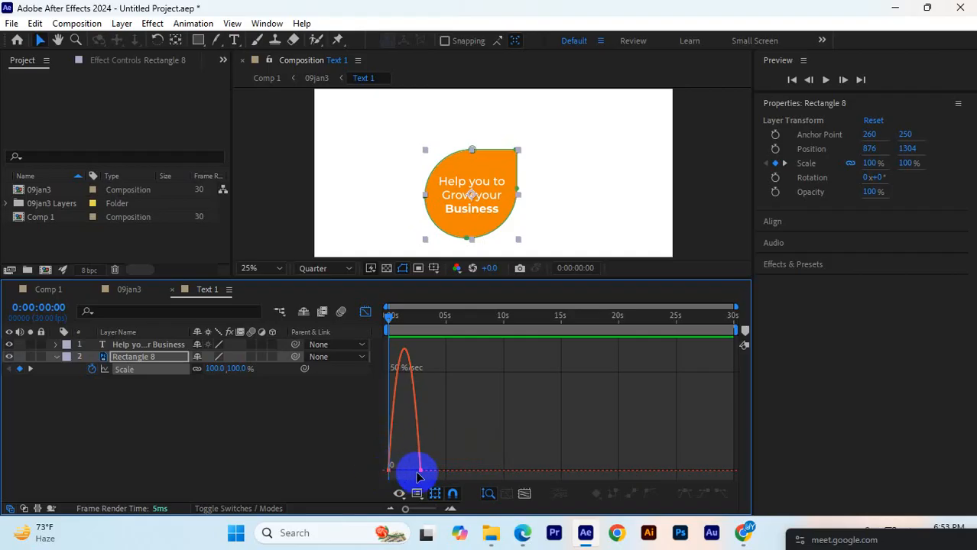
- Fit the whole Scale speed curve to the graph view and widen the timeline area
click(525, 496)
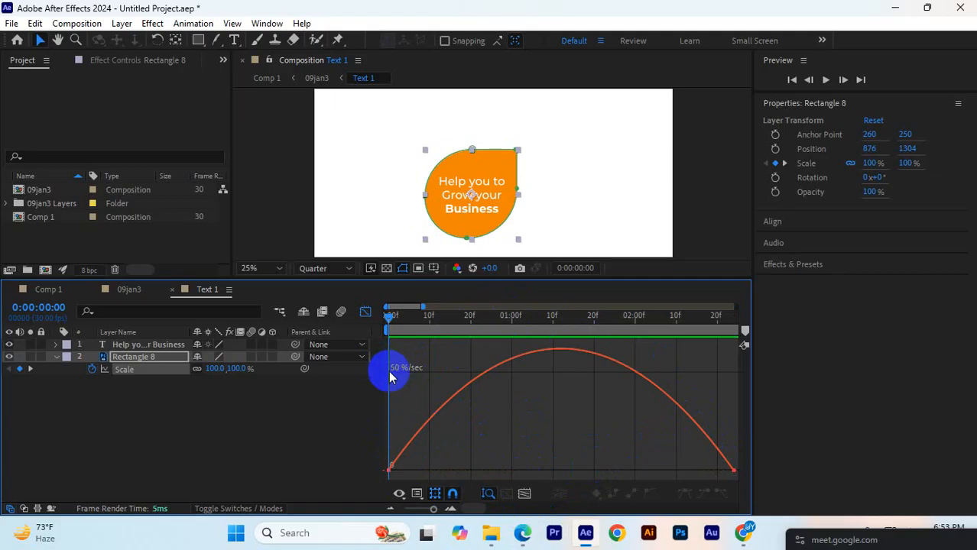
drag(751, 331, 930, 338)
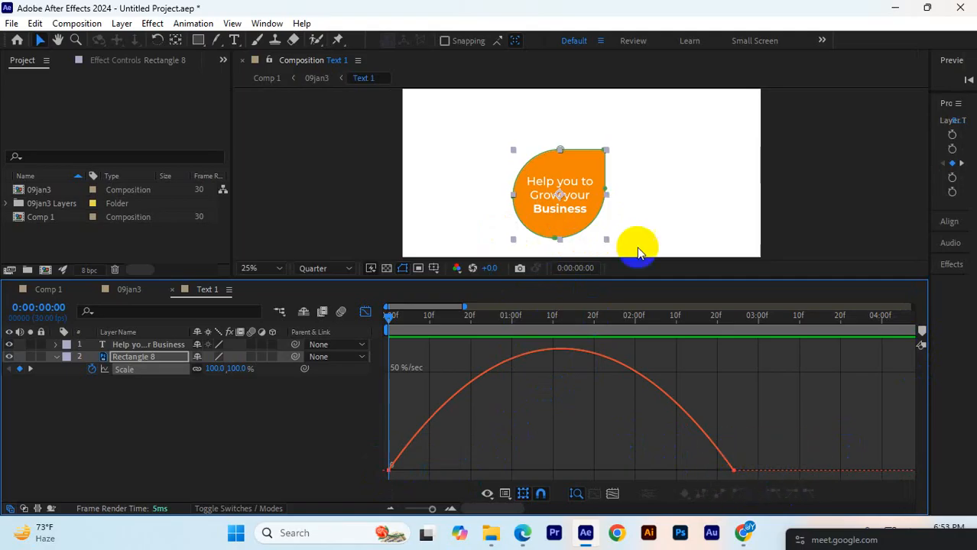
drag(389, 317, 345, 355)
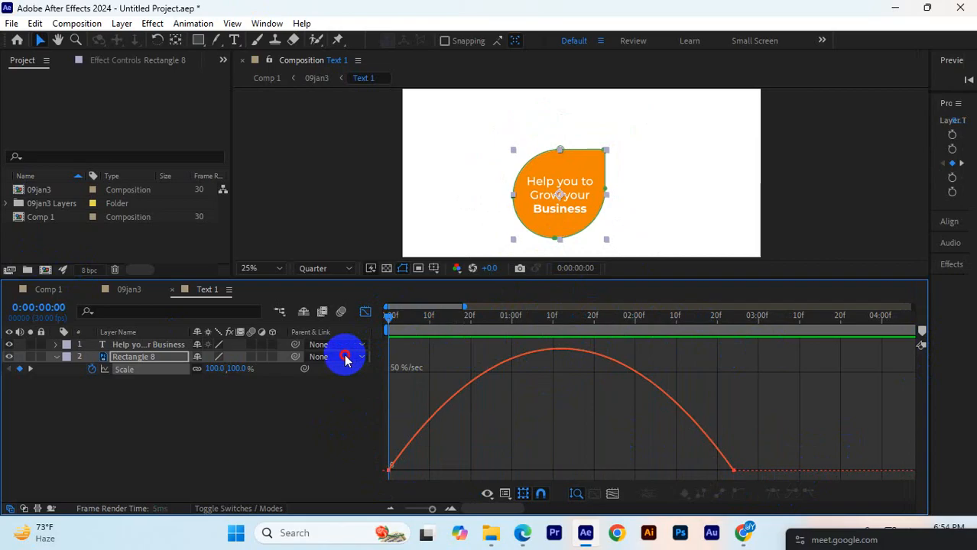
- Extend the first Scale keyframe's speed handle to about 01:04, shorten the last keyframe's handle to about 02:15, and preview
click(387, 472)
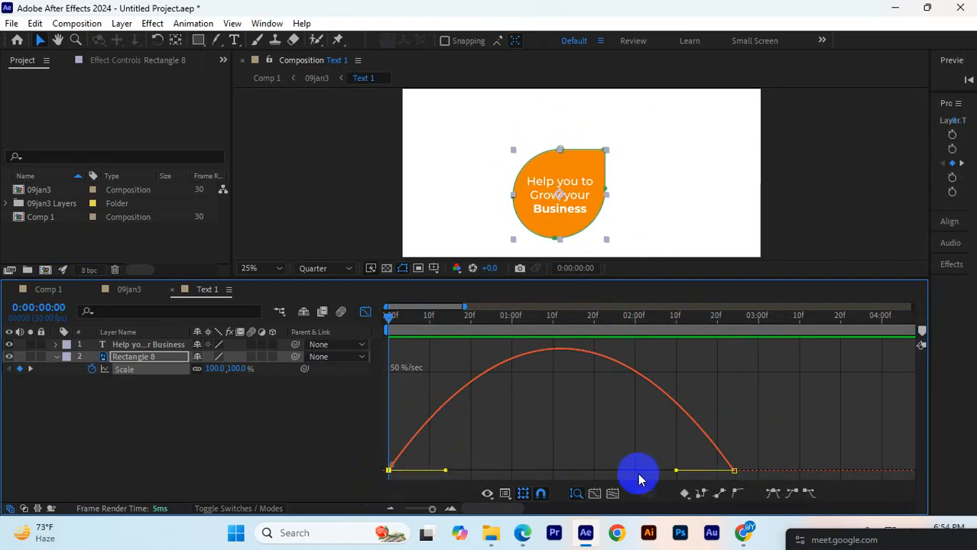
mouse_move(736, 473)
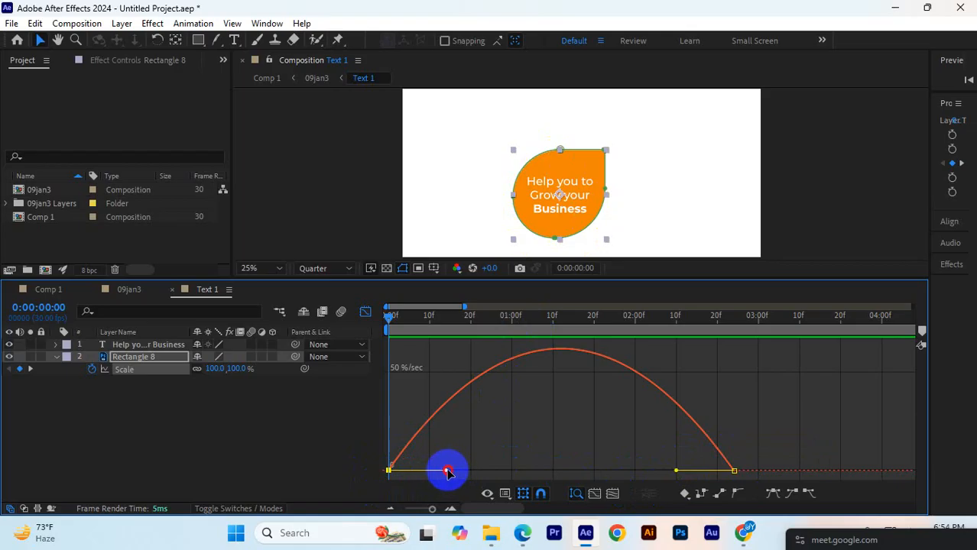
drag(449, 472, 529, 471)
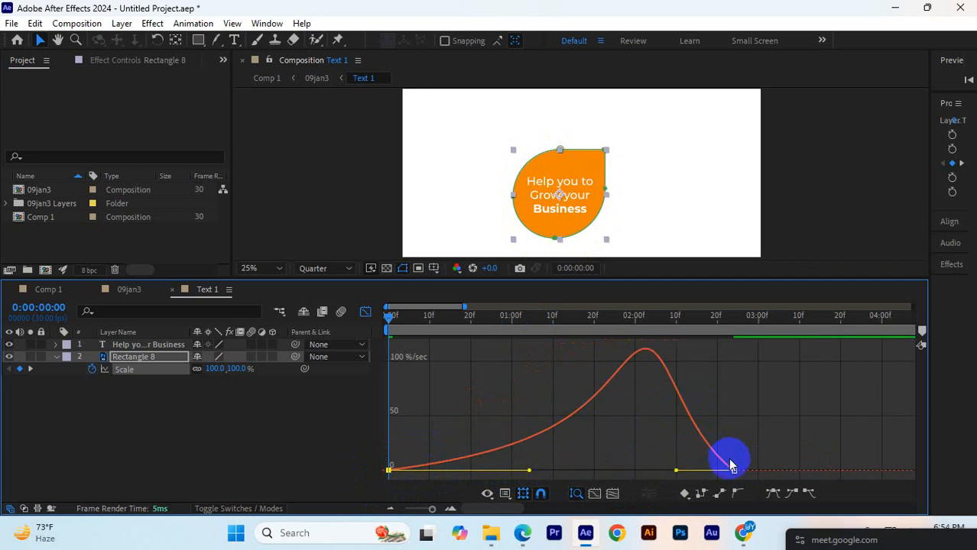
drag(676, 471, 698, 472)
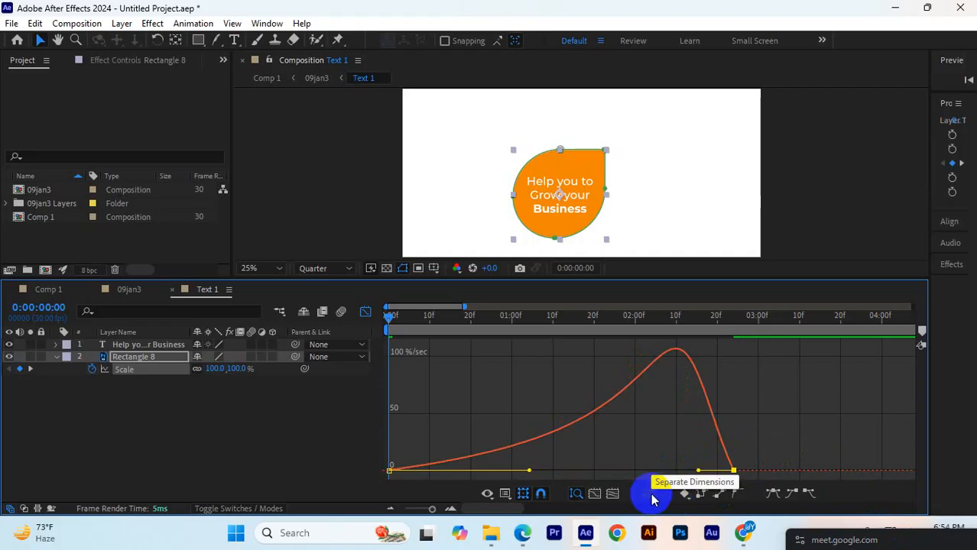
key(space)
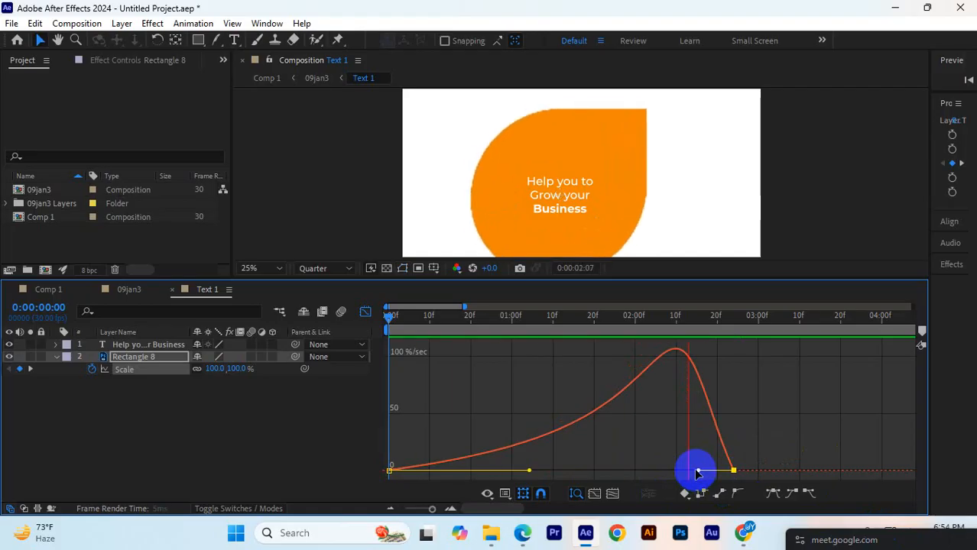
- Steepen the speed curve's end by shortening the last keyframe's handle, slightly shorten the first handle, and preview from the start
click(698, 471)
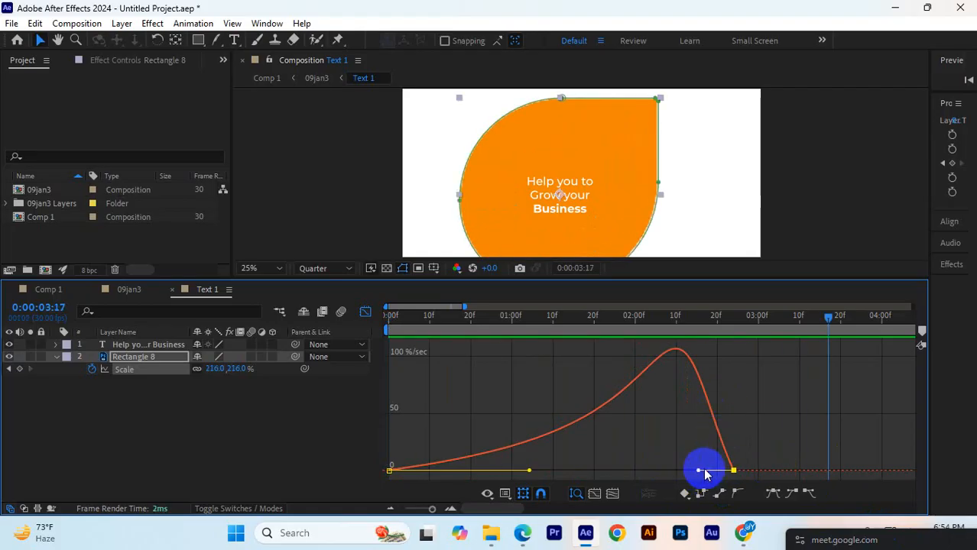
drag(701, 473, 732, 480)
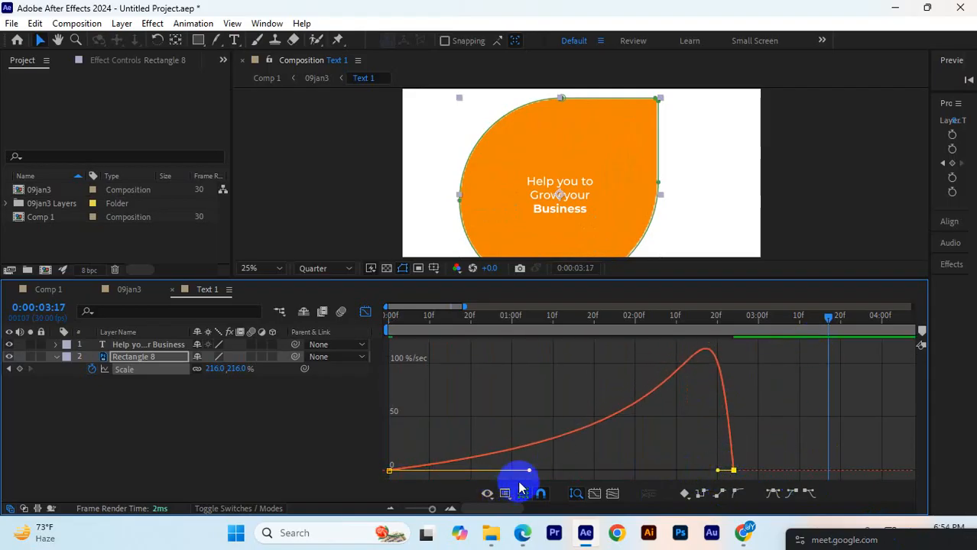
drag(527, 471, 521, 472)
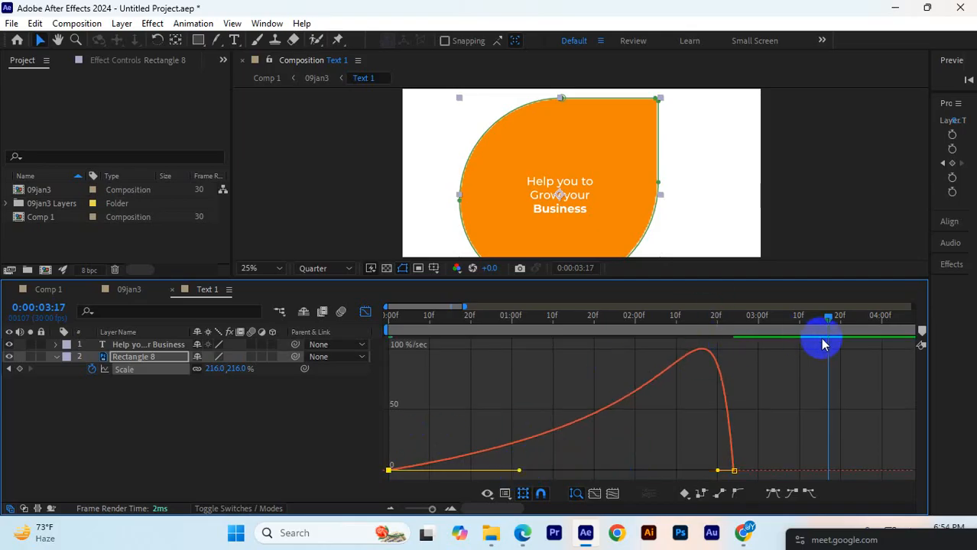
key(Home)
key(space)
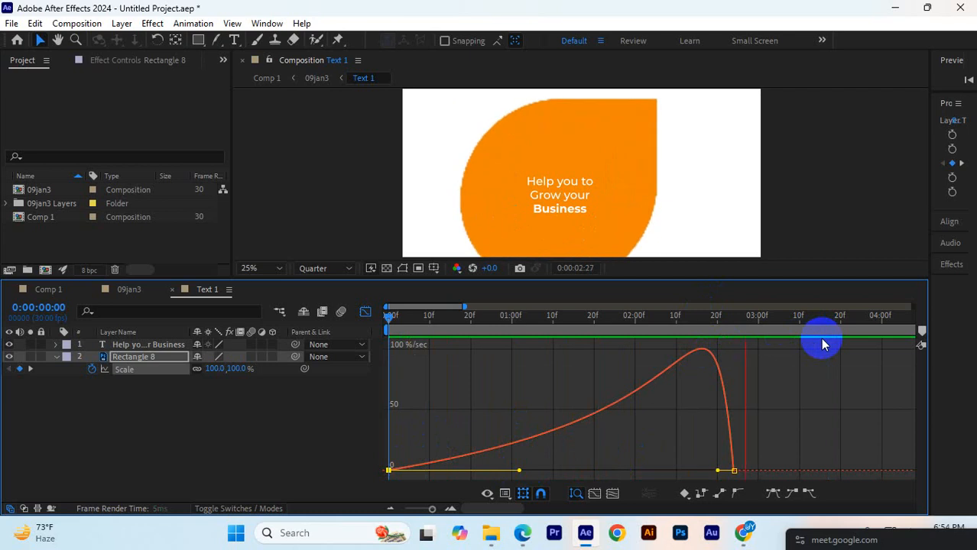
key(space)
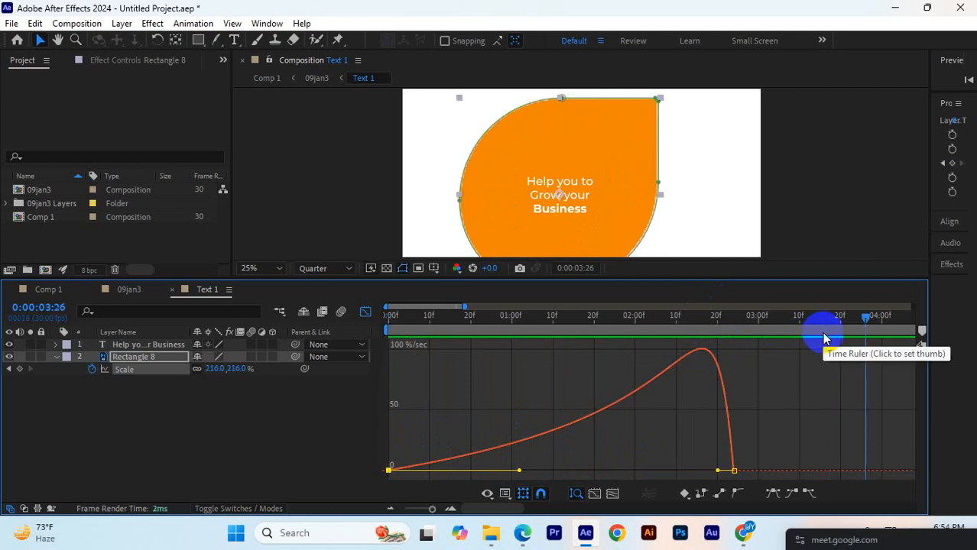
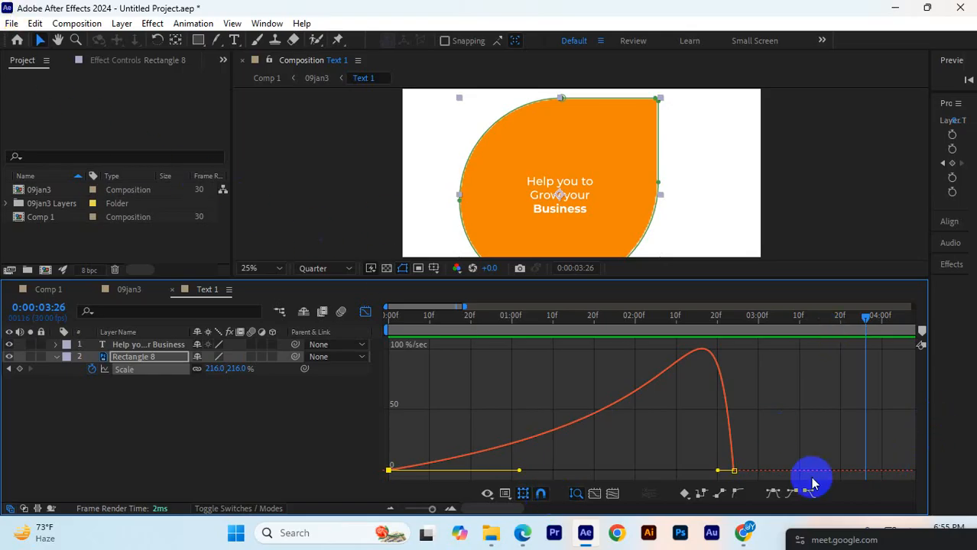
click(601, 240)
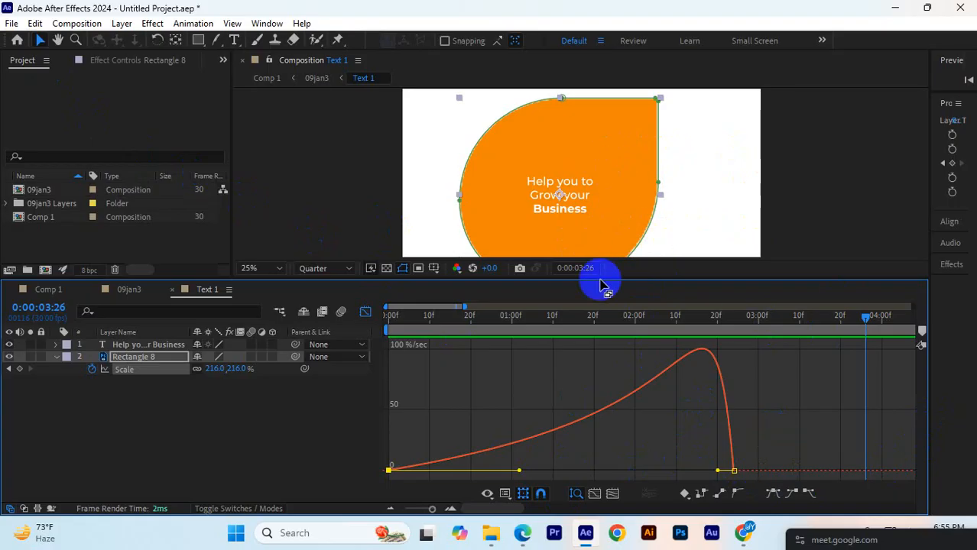
click(639, 238)
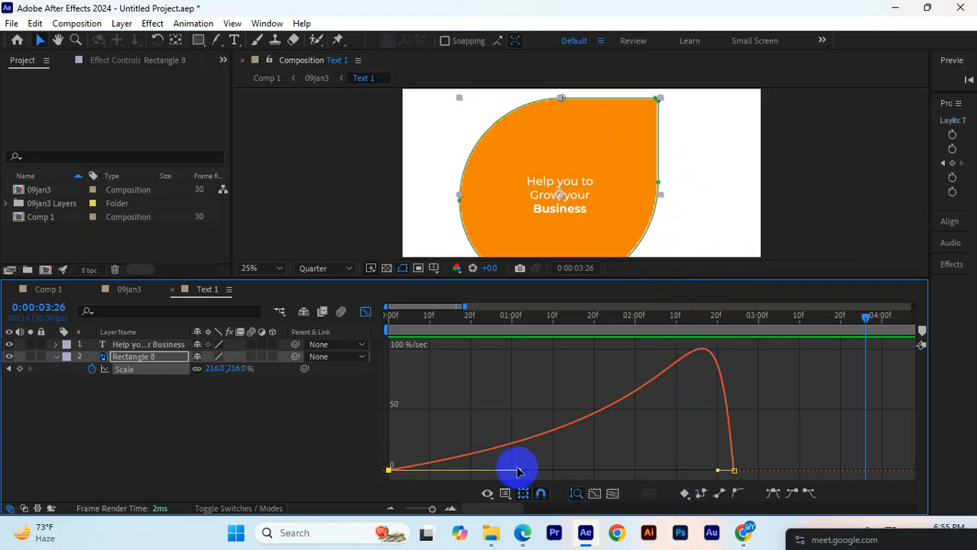
- Reshape the Scale speed curve into a rounded arc, with the first handle at about 13 frames and a longer last handle
drag(519, 472, 432, 471)
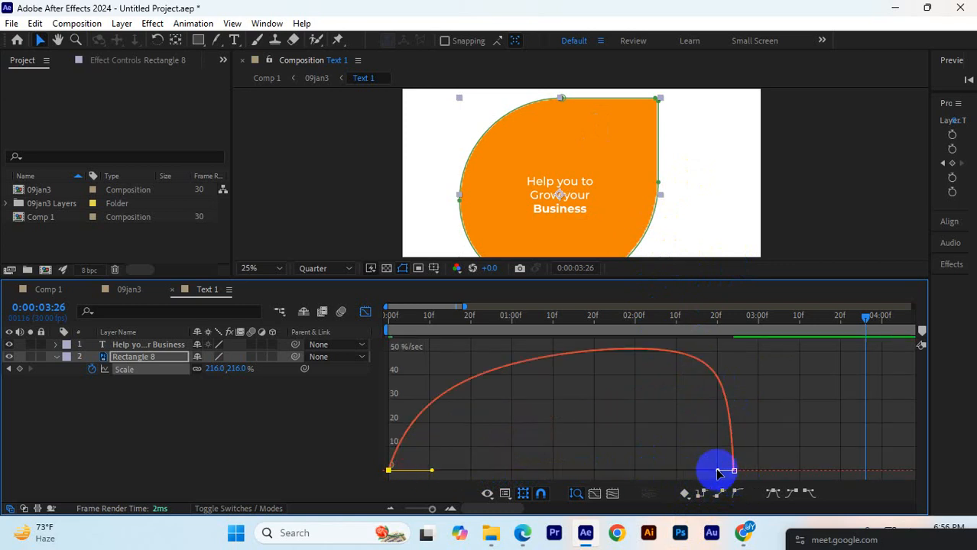
mouse_move(717, 471)
mouse_down()
mouse_move(684, 478)
mouse_move(734, 471)
mouse_up()
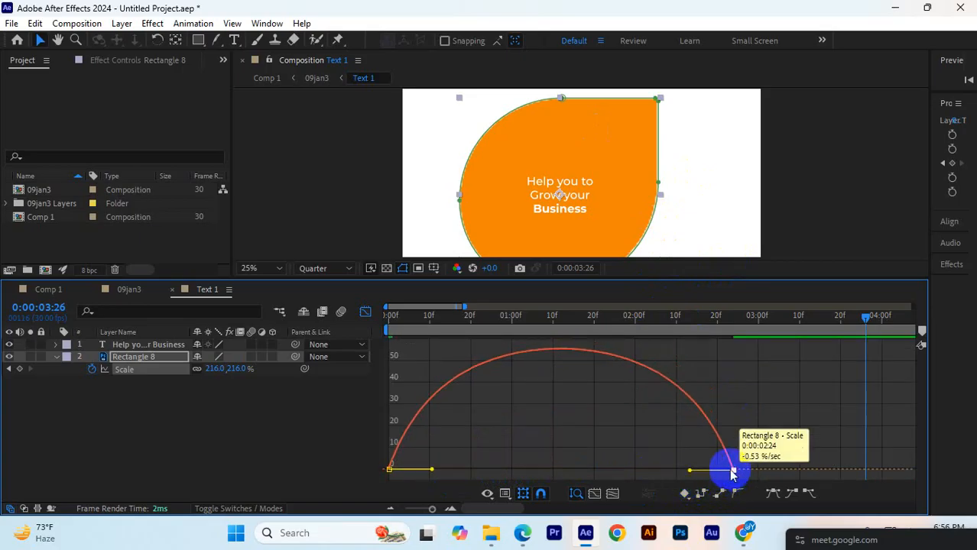
drag(428, 468, 443, 470)
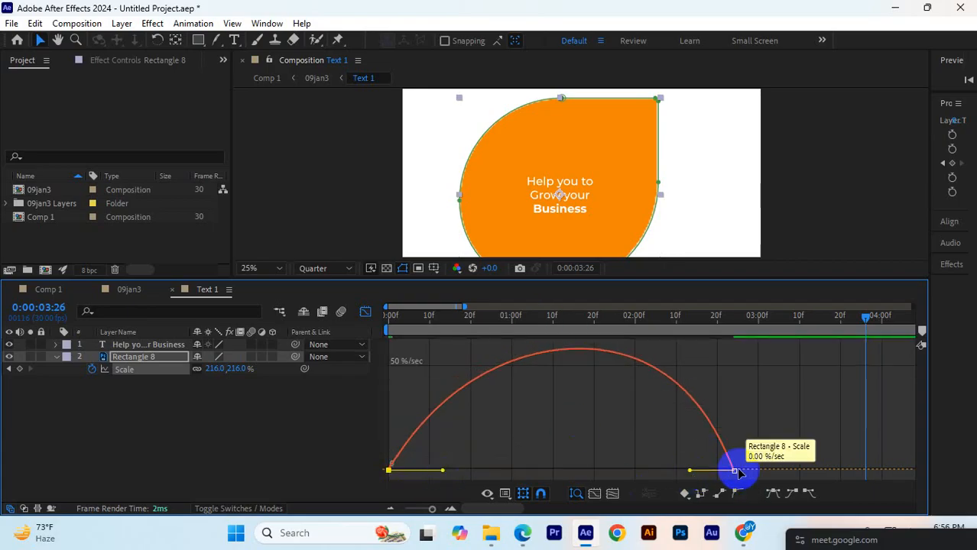
- Lengthen the last Scale keyframe's speed handle in small increments to about 02:11, previewing each adjustment
click(689, 472)
drag(688, 471, 686, 470)
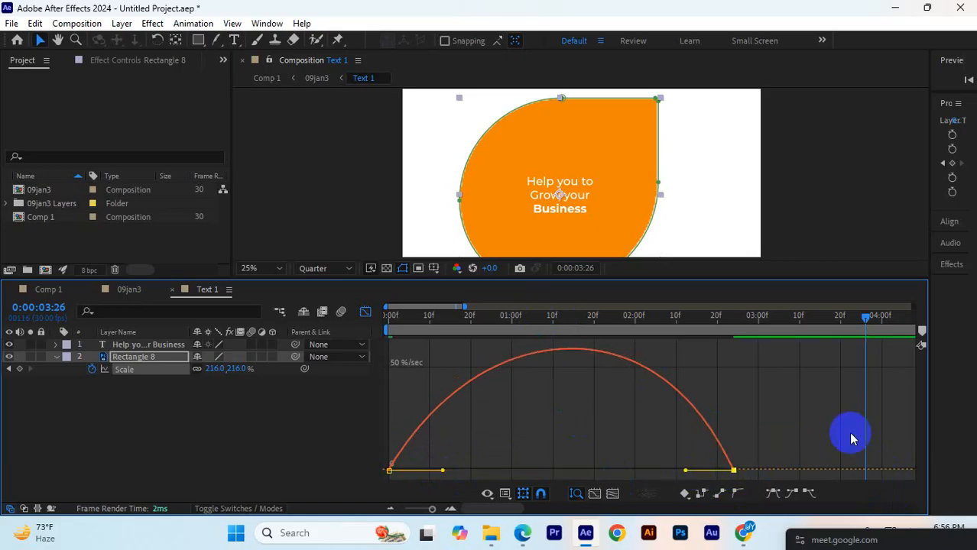
key(space)
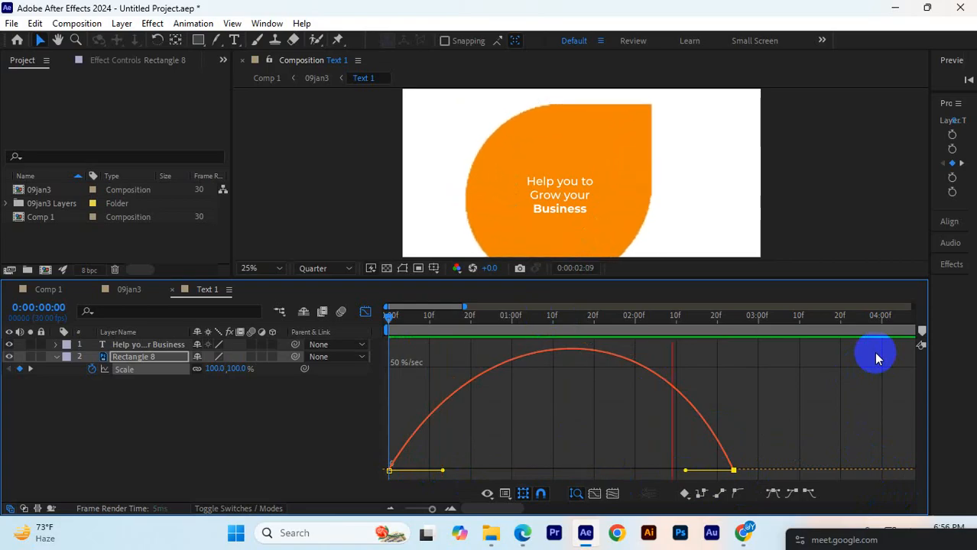
key(space)
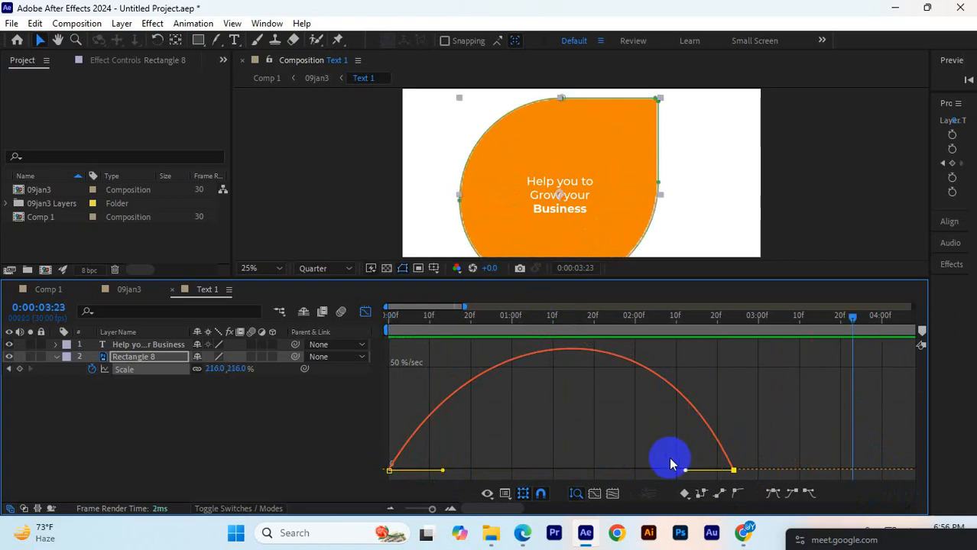
drag(685, 472, 679, 470)
key(space)
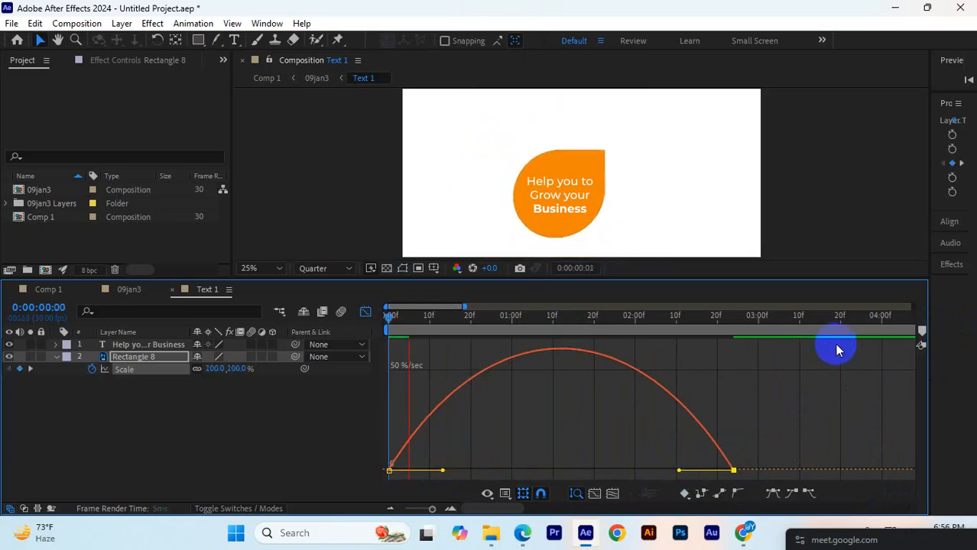
key(space)
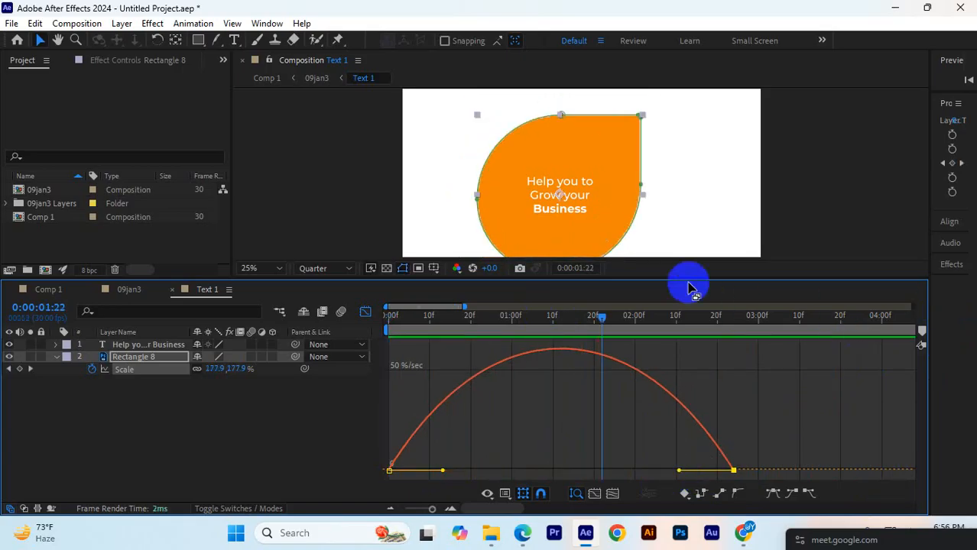
- Enlarge the composition view and preview the Scale animation from the first frame
drag(688, 279, 685, 359)
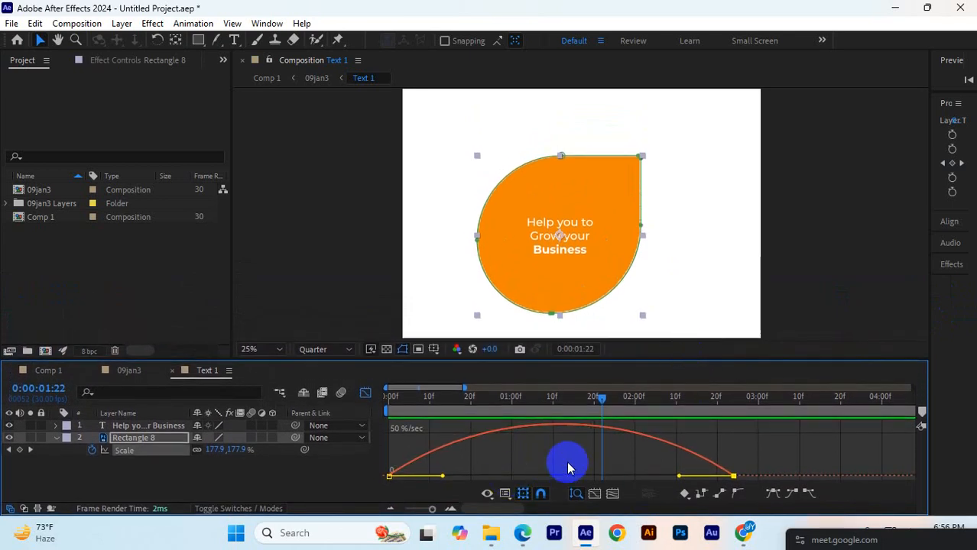
key(Home)
key(space)
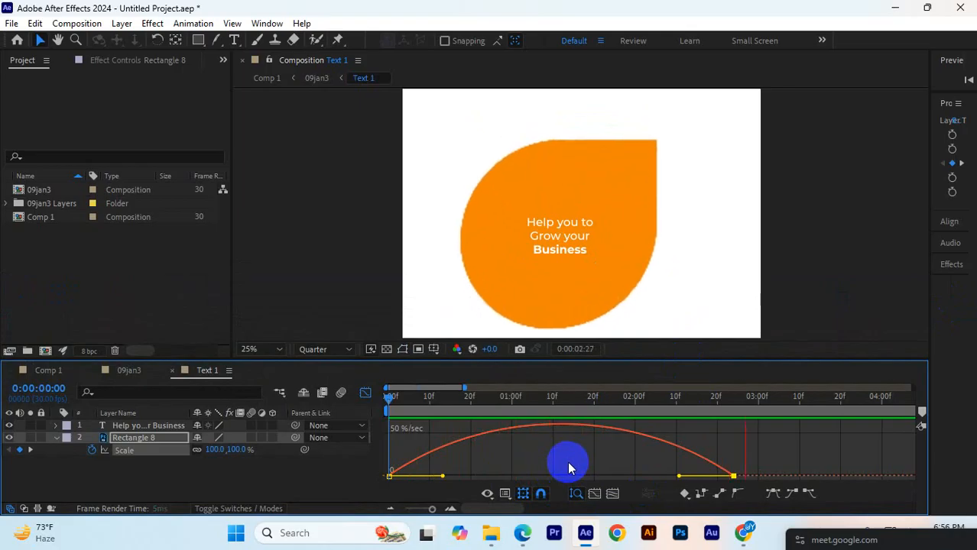
key(space)
click(735, 422)
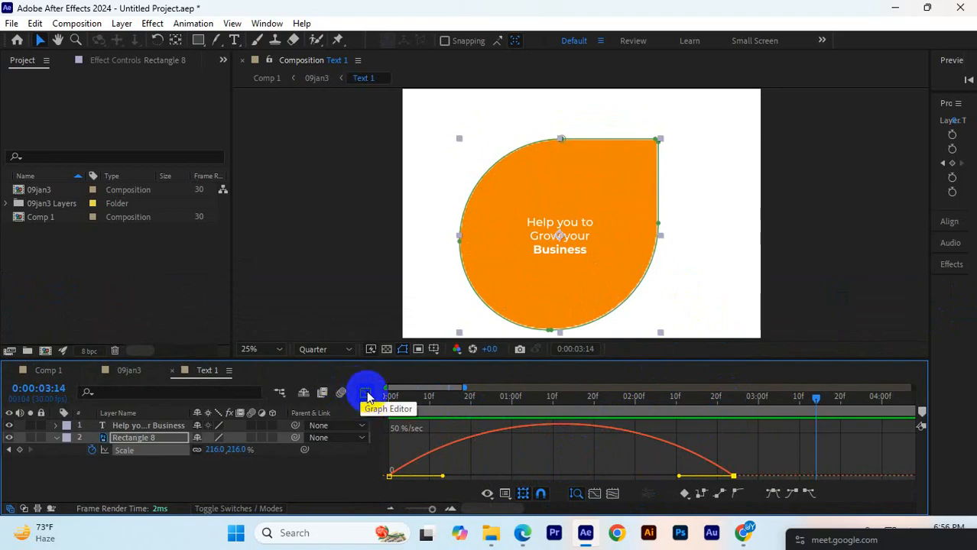
- Switch from the Graph Editor to the keyframe view and move the last Scale keyframe to about 2 seconds
click(366, 394)
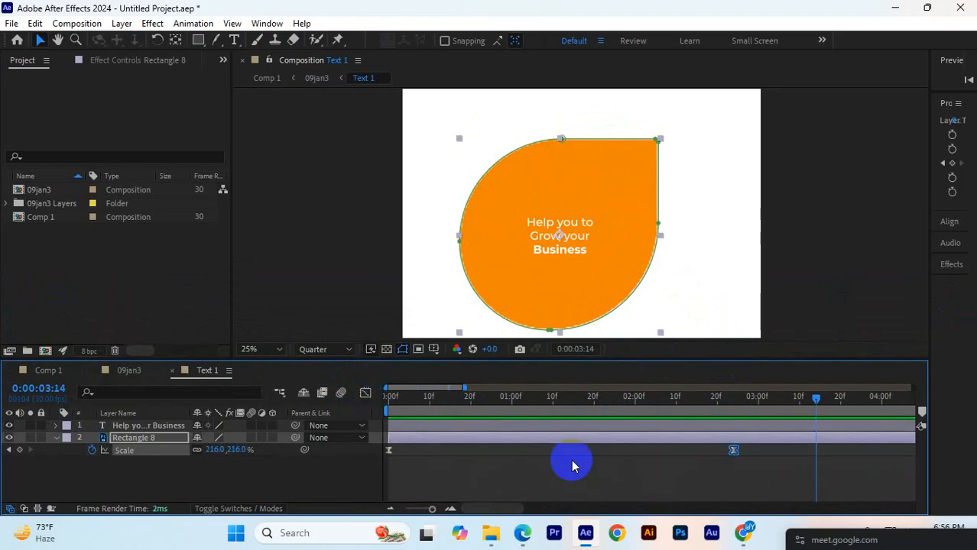
mouse_move(429, 508)
mouse_down()
mouse_move(419, 507)
mouse_move(427, 505)
mouse_up()
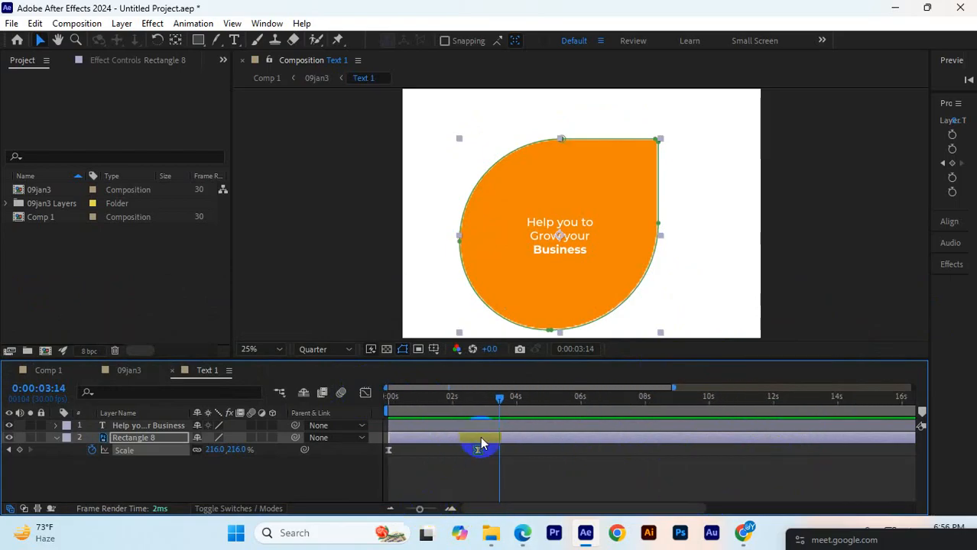
drag(478, 454, 452, 451)
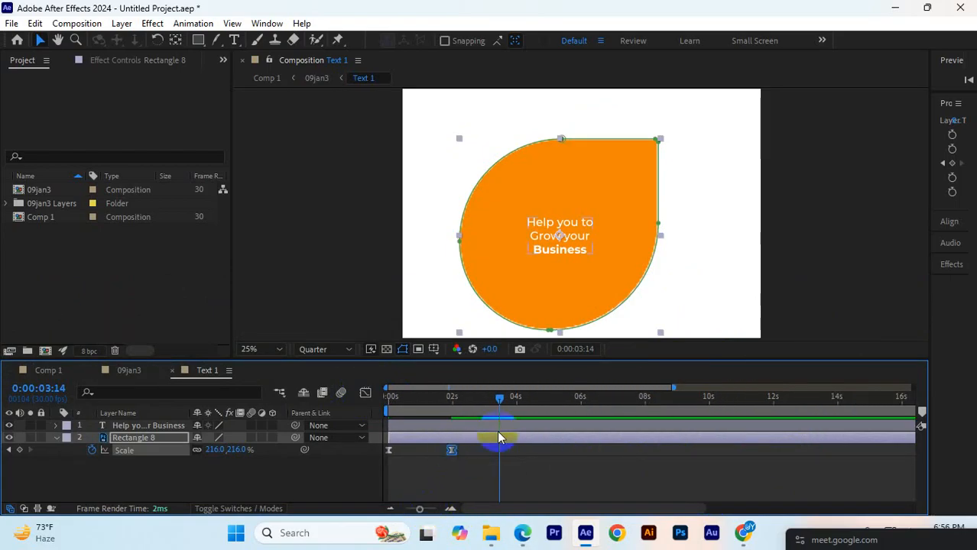
- Copy Rectangle 8's first Scale keyframe to 0:00:03:28 and preview the scale-up and scale-down
drag(509, 399, 503, 398)
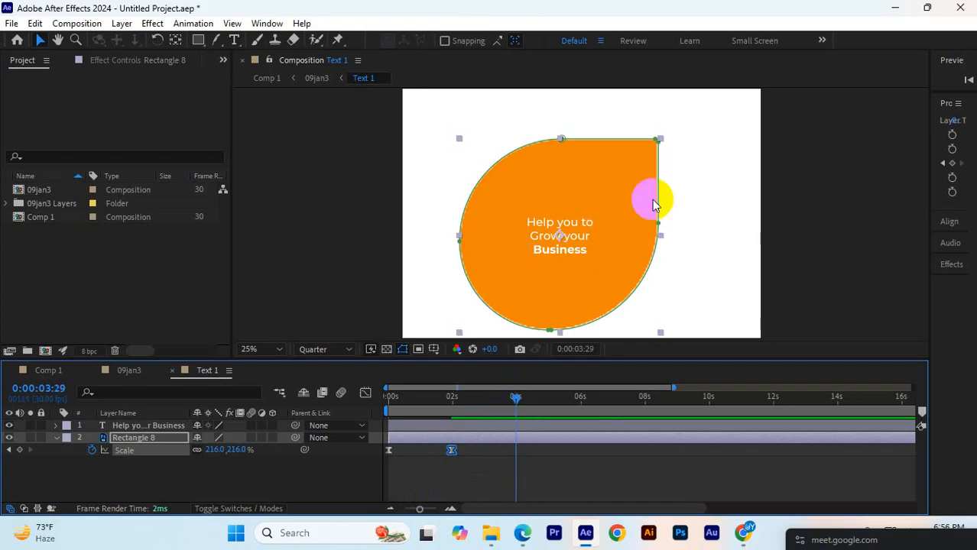
click(388, 450)
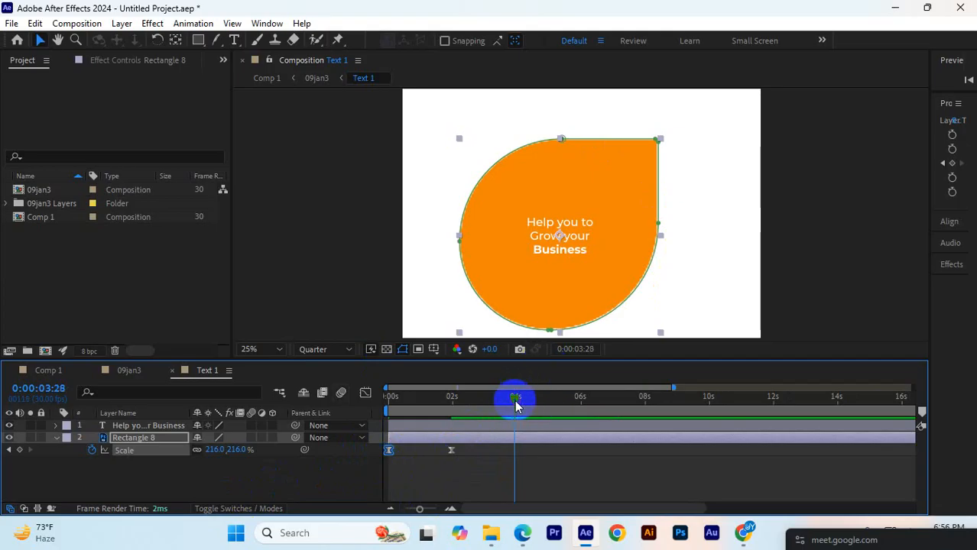
key(ctrl+v)
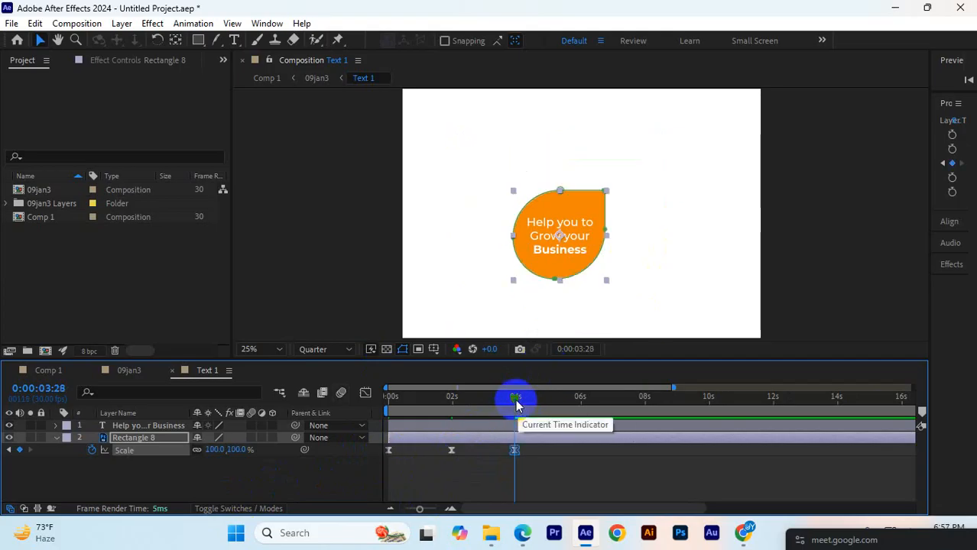
key(space)
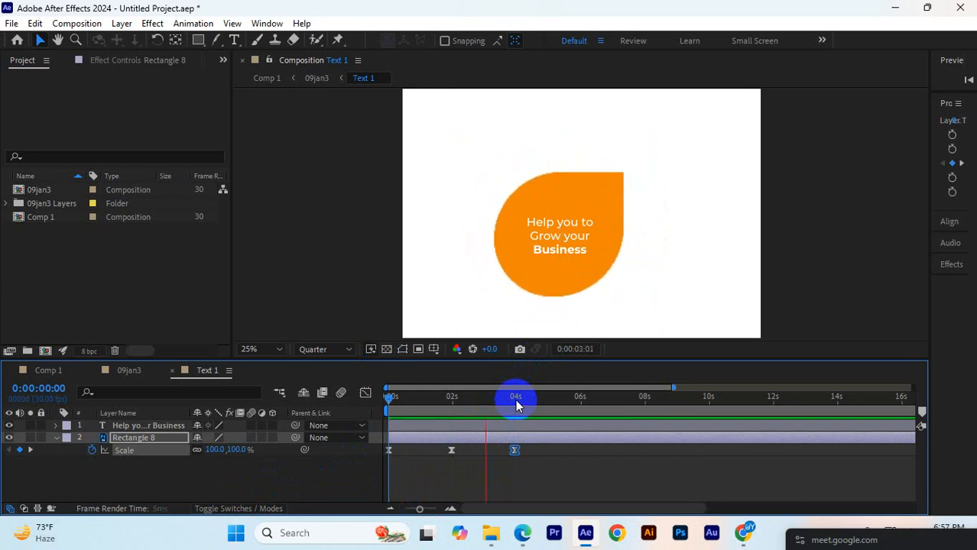
key(space)
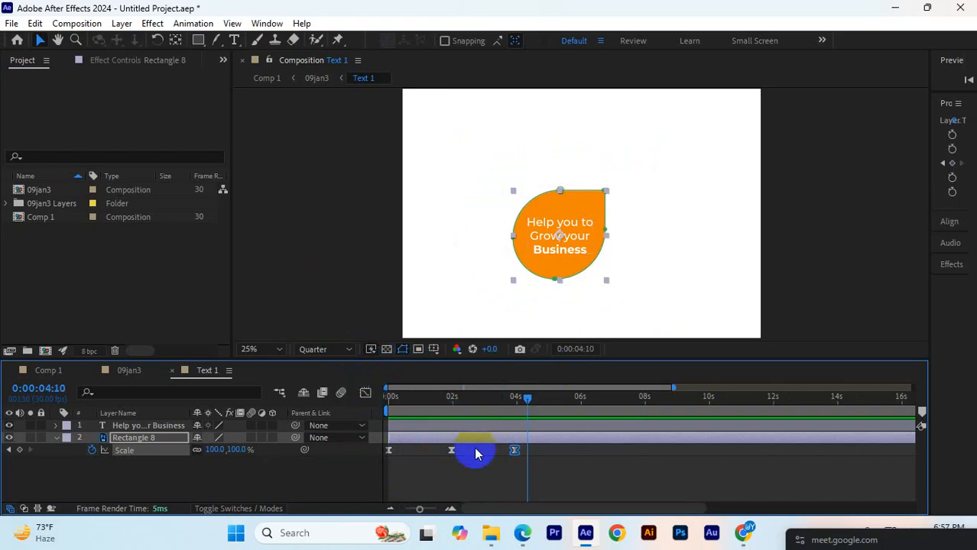
click(506, 479)
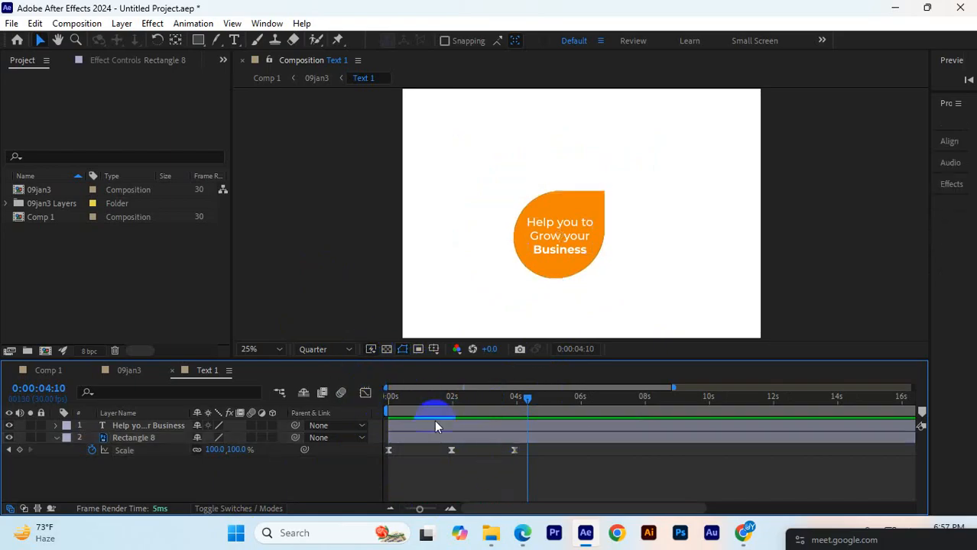
click(364, 395)
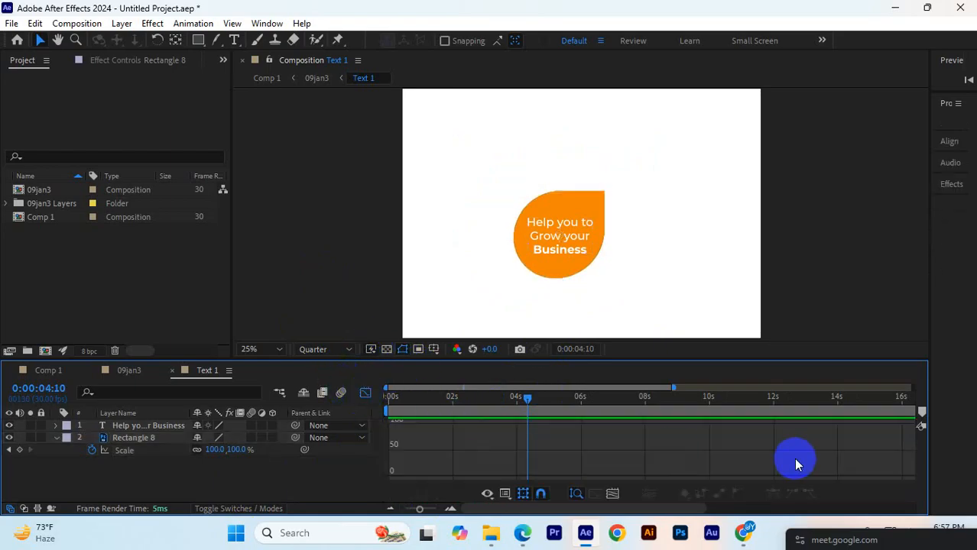
click(612, 493)
right_click(505, 449)
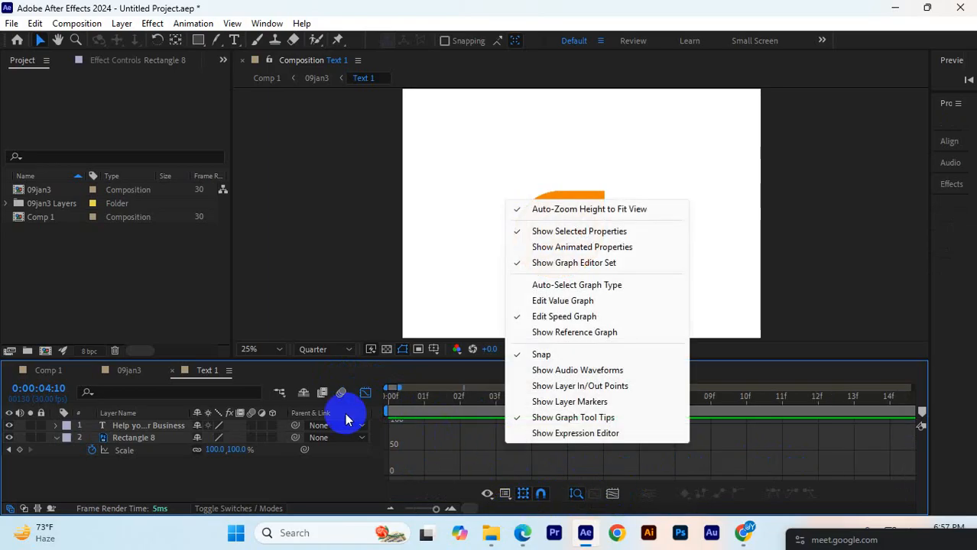
click(364, 395)
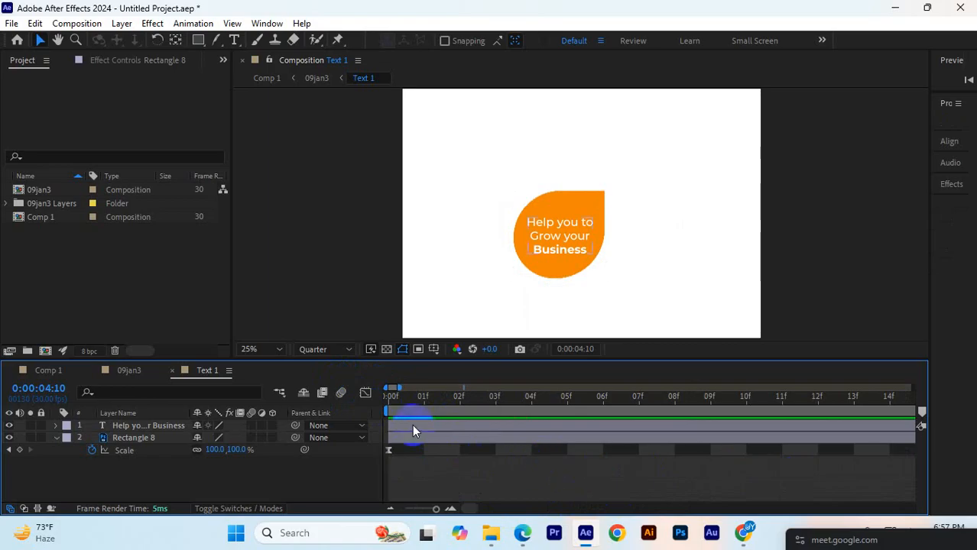
- Select all three Scale keyframes, fit their speed curve in the Graph Editor, and select the first keyframe
drag(436, 507, 423, 509)
key(Home)
drag(563, 457, 382, 448)
key(space)
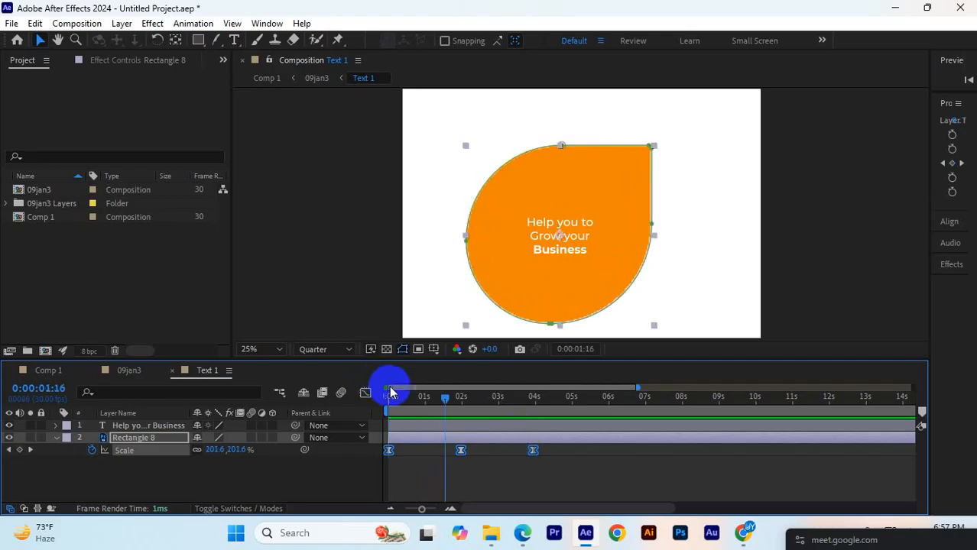
click(366, 393)
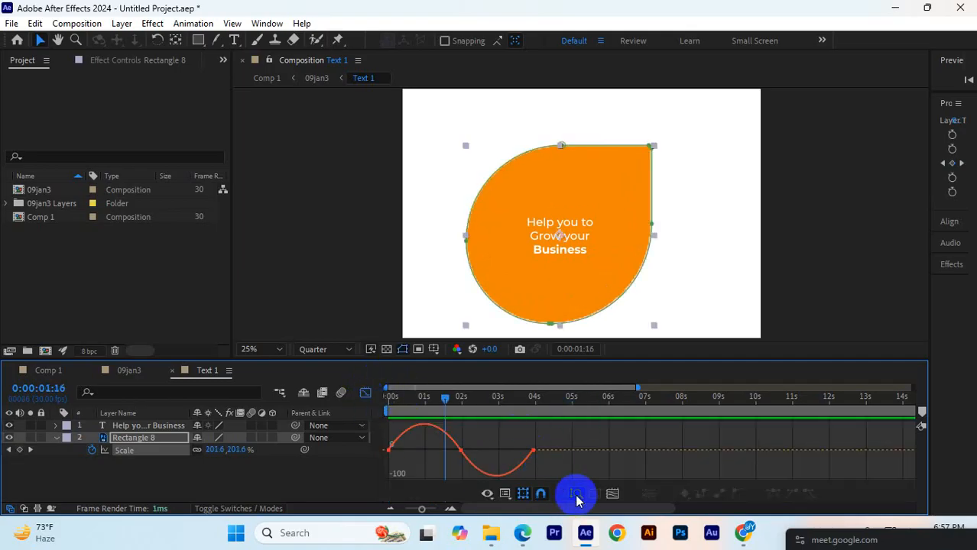
click(612, 496)
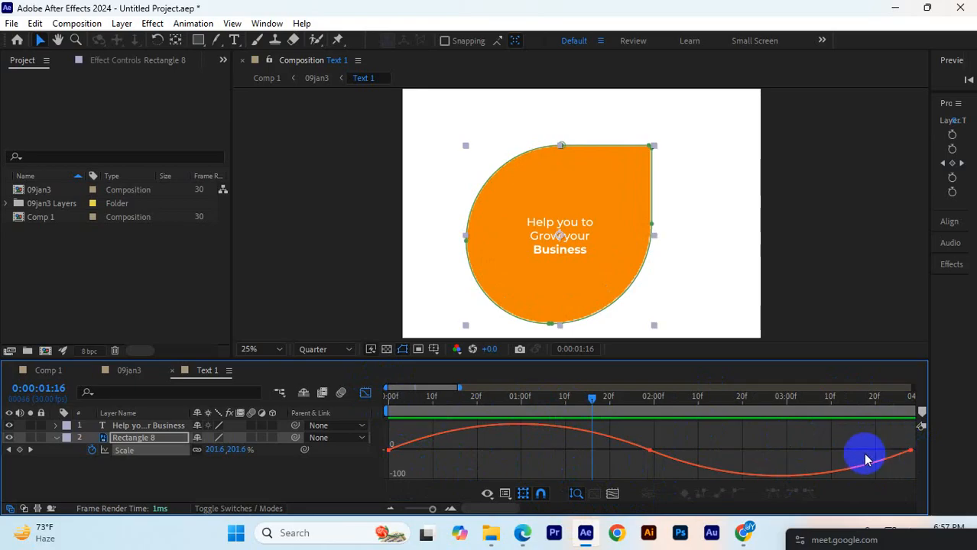
click(389, 451)
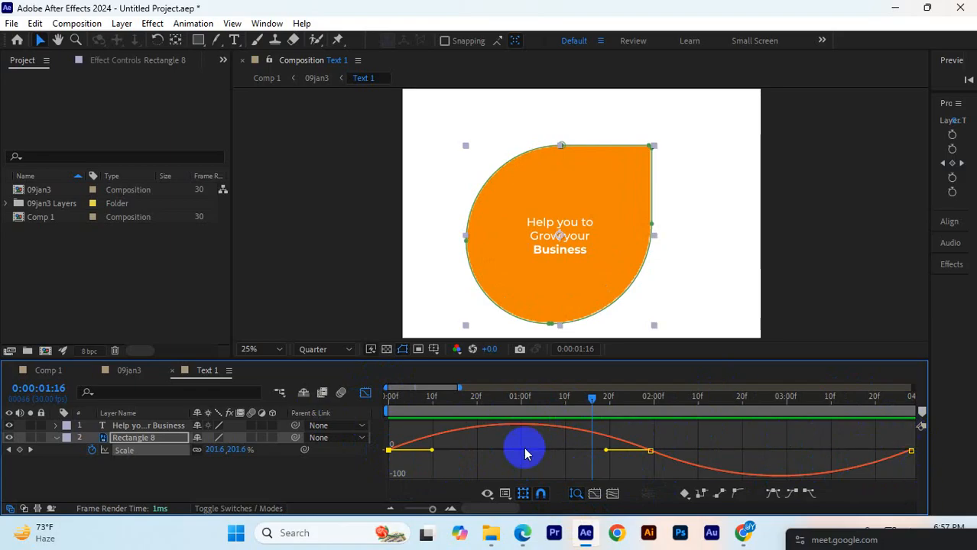
- Reset the Default workspace to its saved layout and enlarge the timeline area
drag(505, 360, 501, 225)
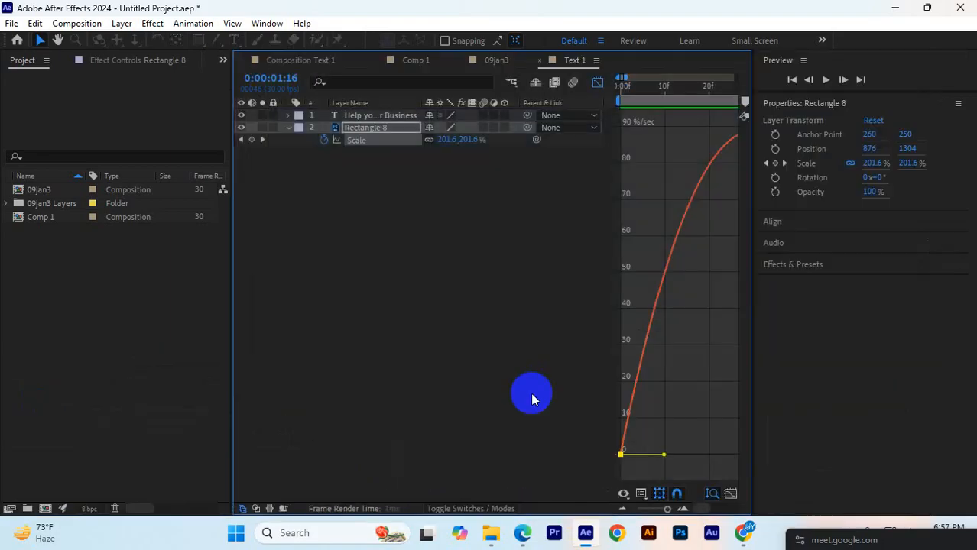
click(267, 23)
mouse_move(336, 36)
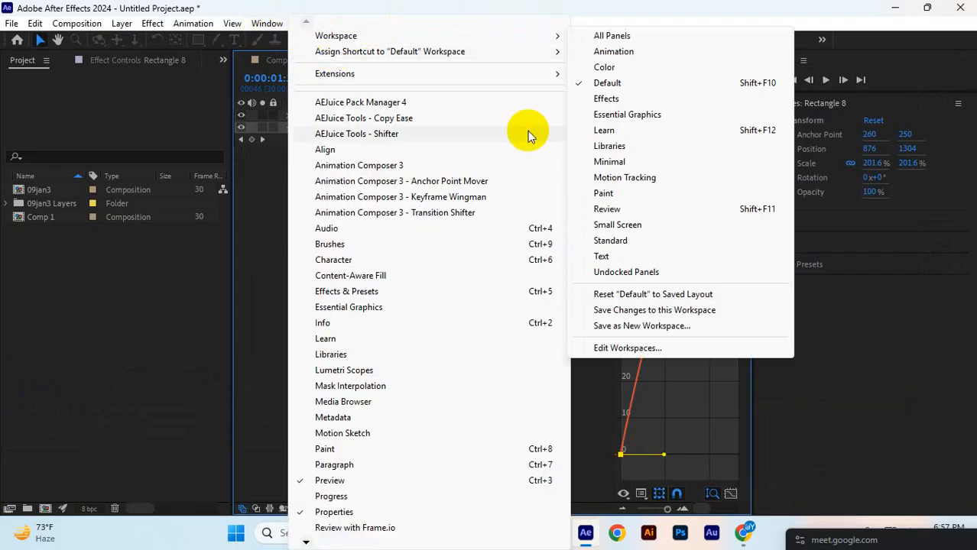
click(626, 291)
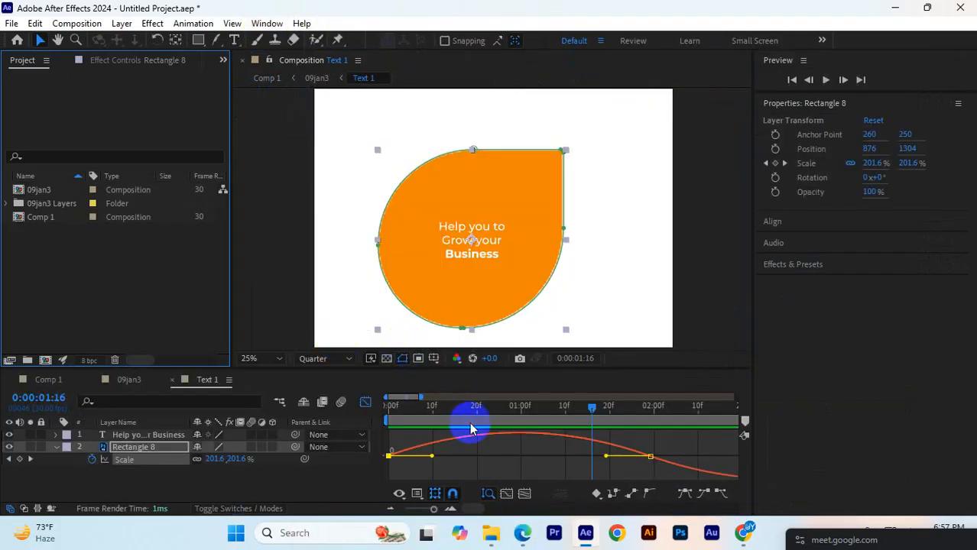
drag(506, 364, 506, 306)
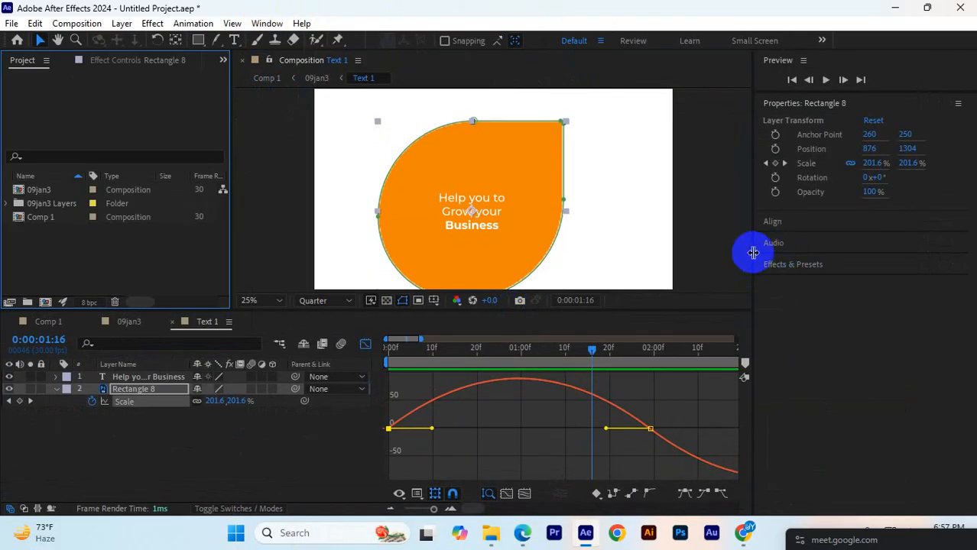
drag(753, 252, 869, 264)
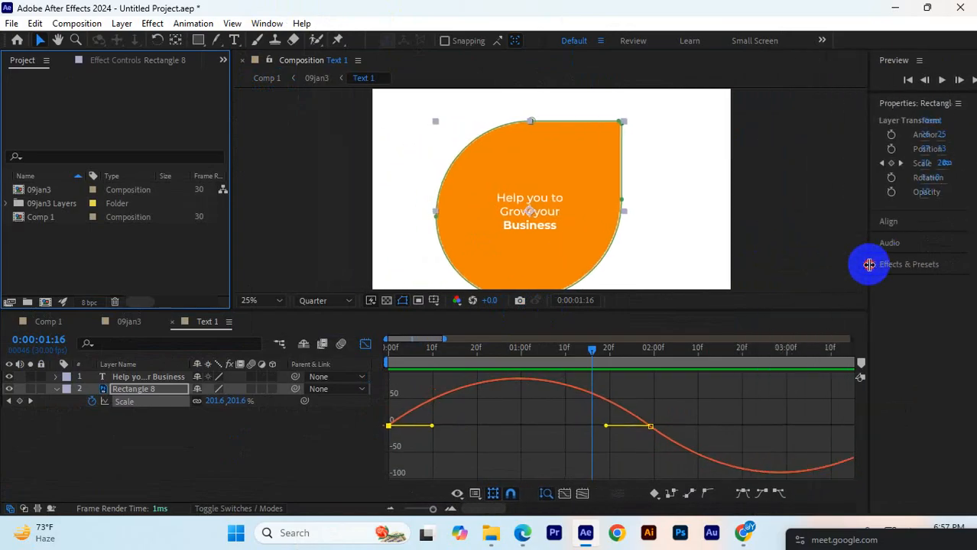
- Close the Preview, Properties, Align, Audio and Effects & Presets panels and make the timeline taller
click(922, 62)
click(803, 66)
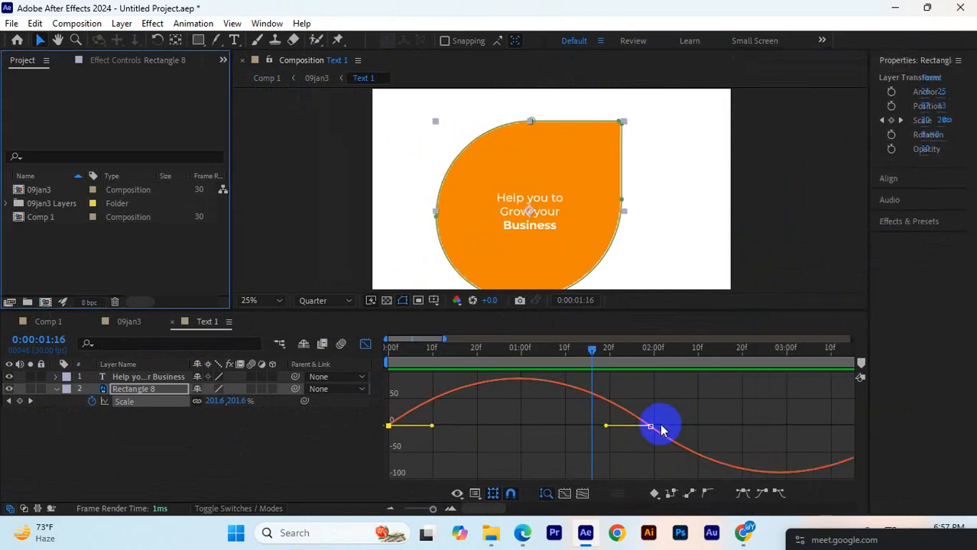
click(958, 61)
click(857, 63)
click(957, 61)
click(824, 64)
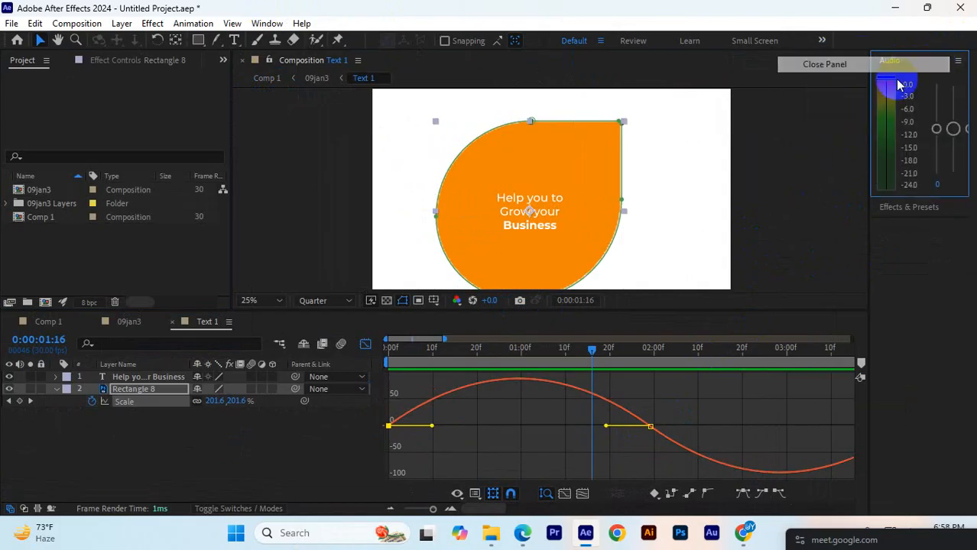
click(957, 61)
click(867, 65)
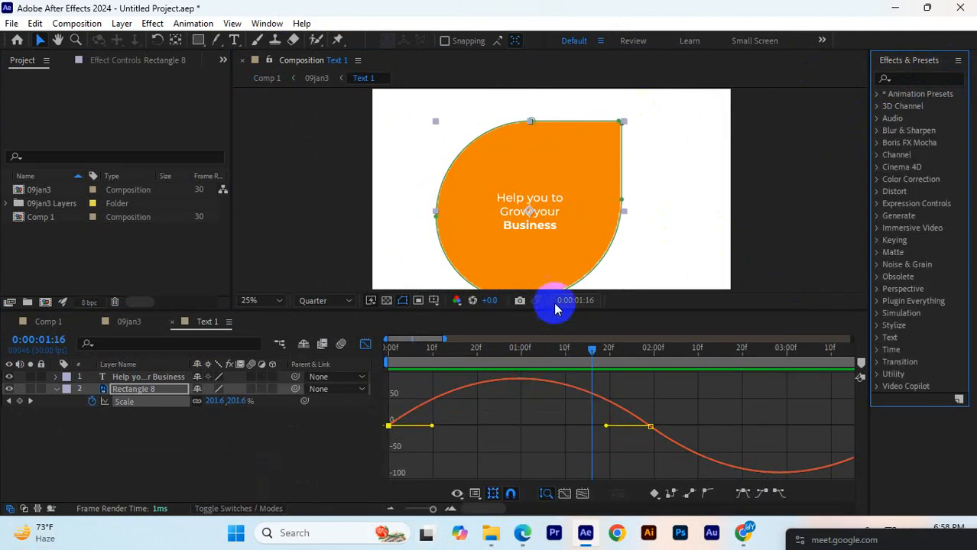
drag(556, 310, 545, 271)
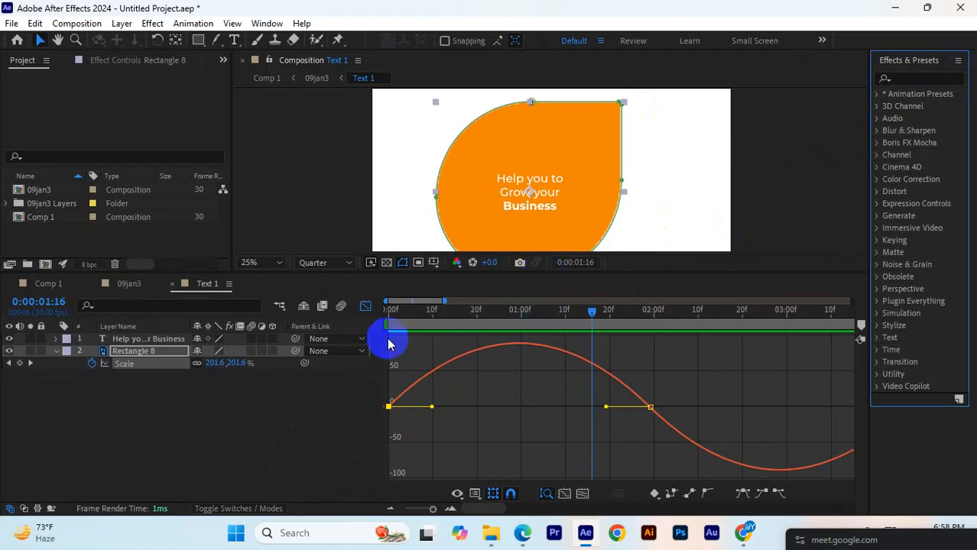
click(958, 60)
click(883, 66)
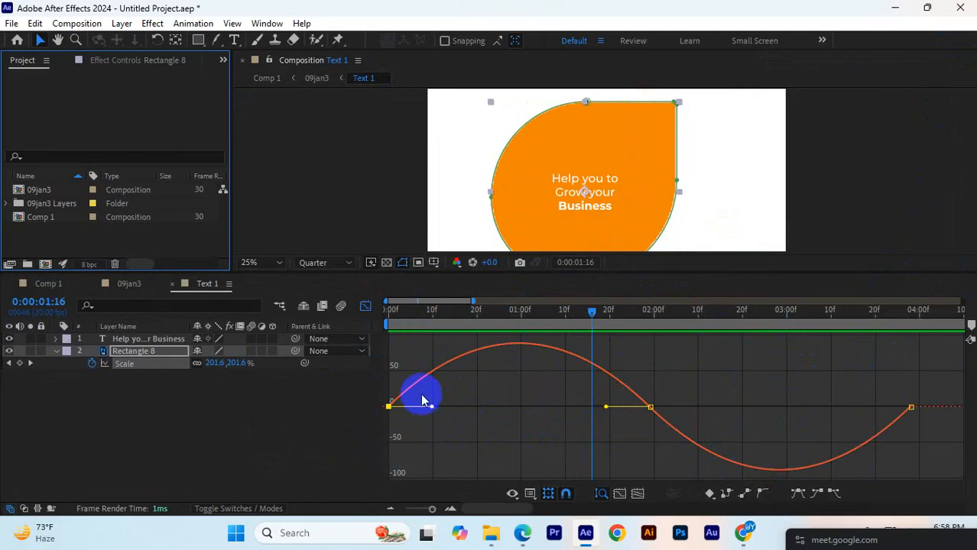
- Lengthen the first Scale keyframe's outgoing and the last keyframe's incoming speed handle so both peaks sit nearer the middle keyframe
drag(433, 409, 481, 406)
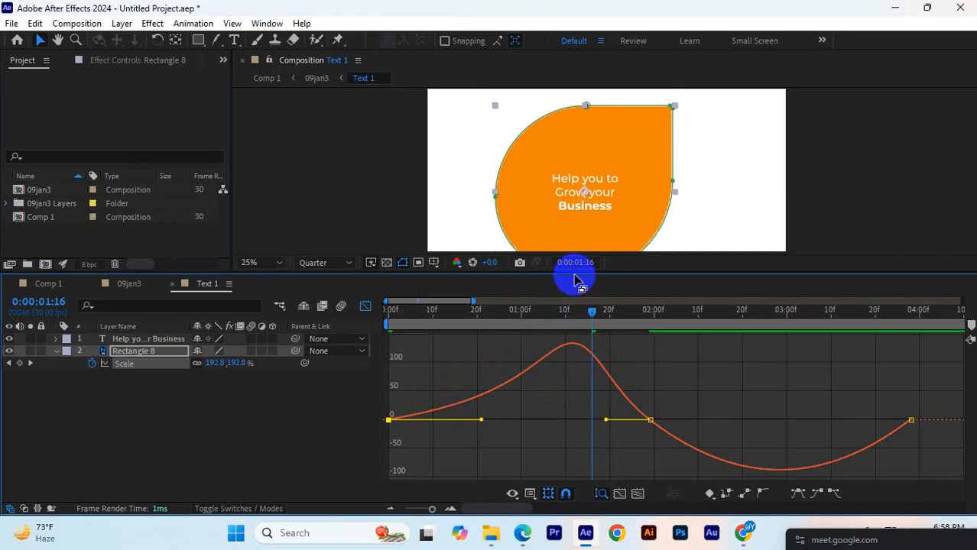
drag(575, 273, 571, 231)
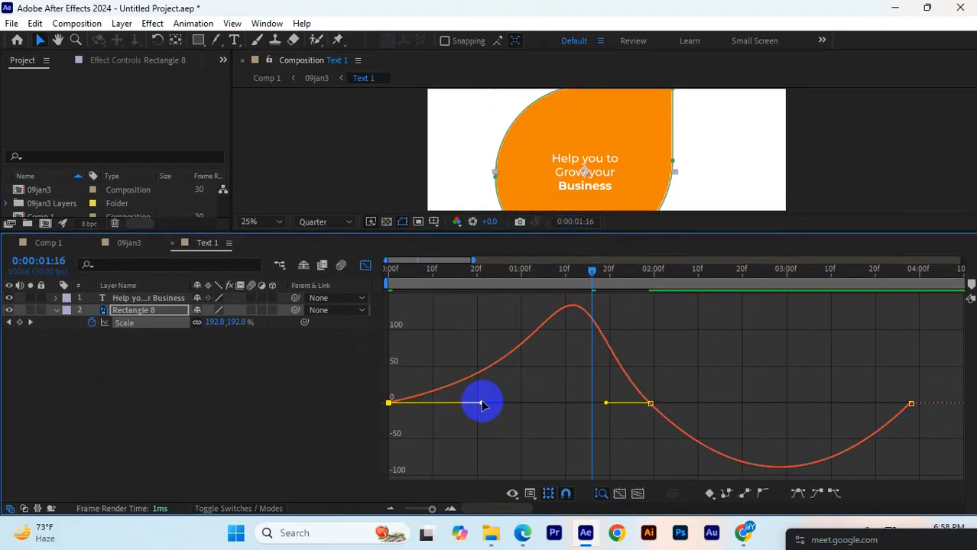
mouse_move(484, 405)
mouse_down()
mouse_move(494, 407)
mouse_move(485, 404)
mouse_up()
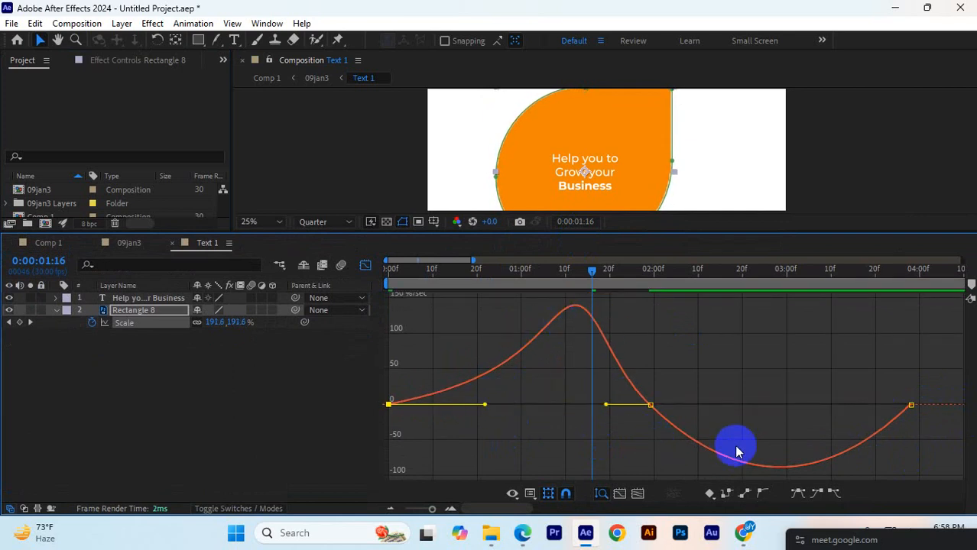
click(912, 405)
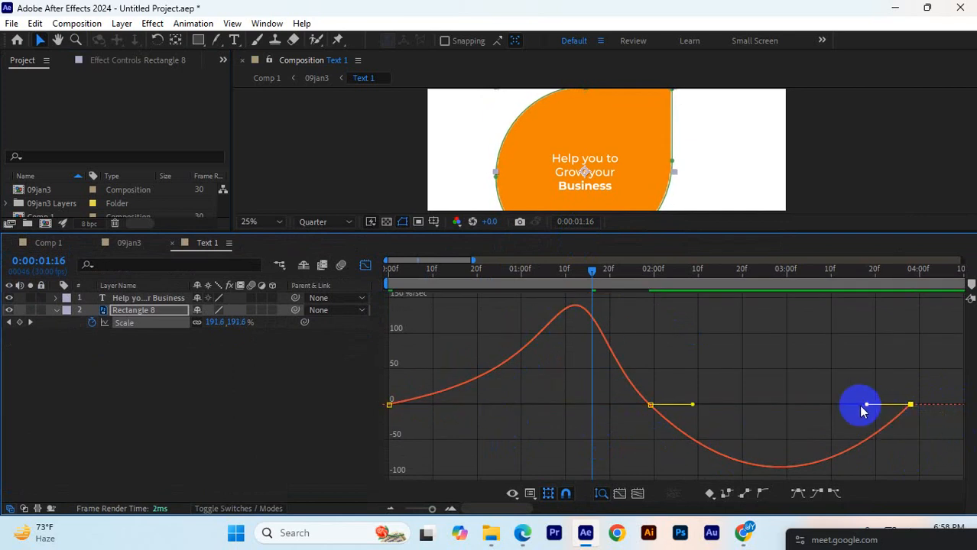
drag(864, 405, 824, 408)
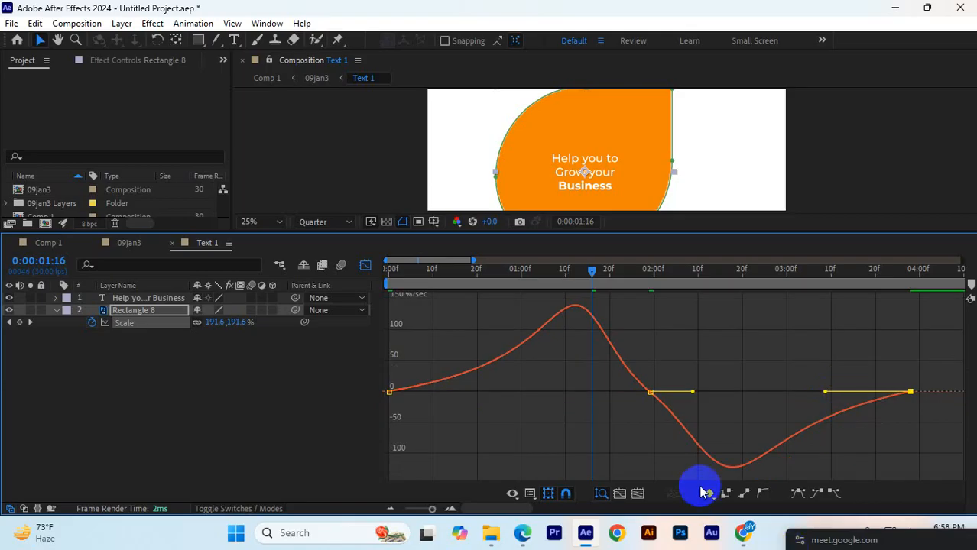
- Fine-tune the middle Scale keyframe's incoming speed handle, shortening it slightly, and adjust the last keyframe's incoming handle
click(687, 396)
click(651, 392)
drag(605, 393, 603, 392)
drag(693, 394, 692, 395)
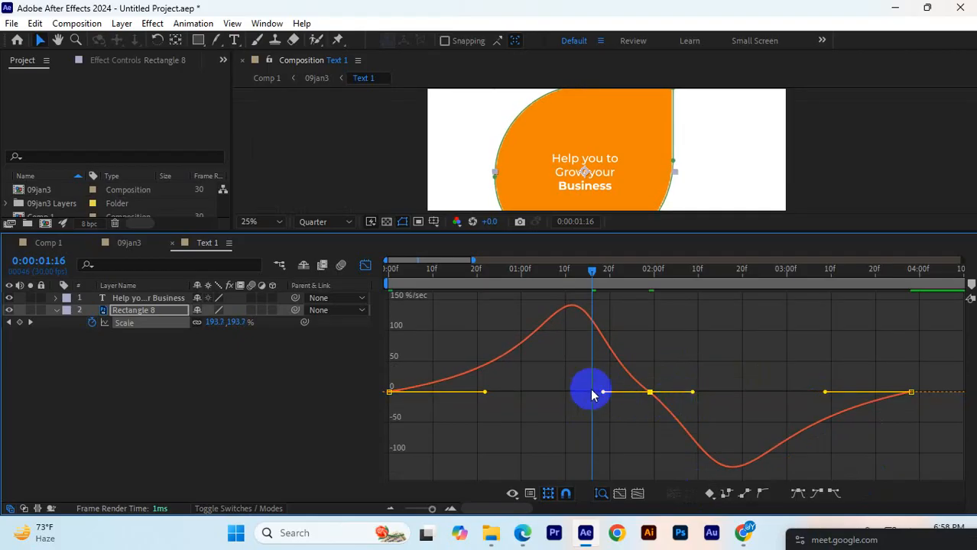
click(649, 393)
drag(604, 393, 607, 392)
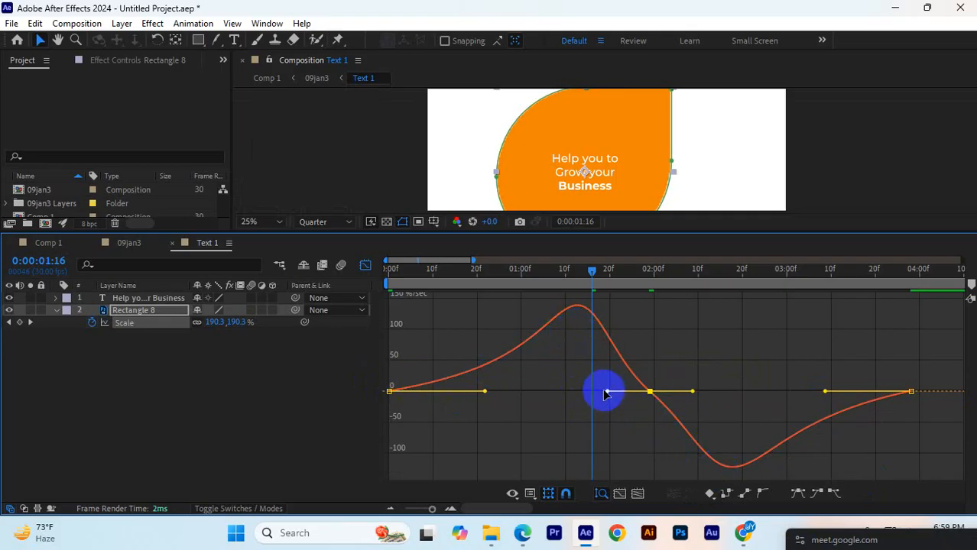
drag(610, 393, 611, 392)
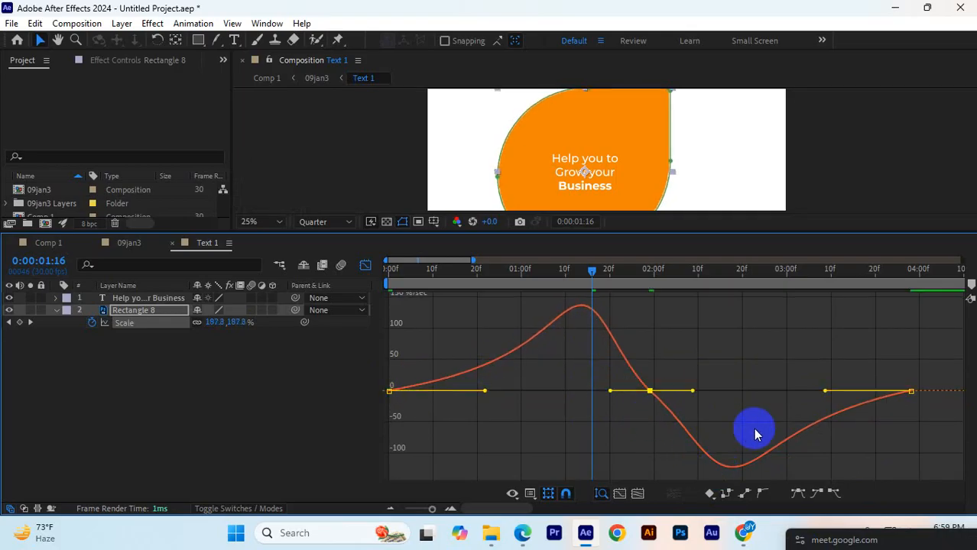
mouse_move(828, 393)
mouse_down()
mouse_move(836, 395)
mouse_move(826, 392)
mouse_up()
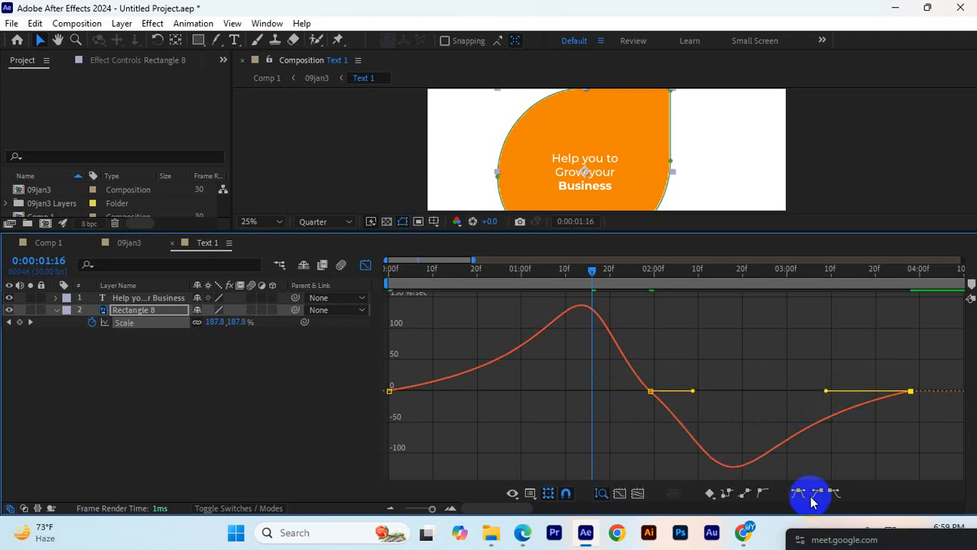
- Preview the eased scale animation in an enlarged viewer and return the timeline from the Graph Editor to the layer bars
drag(616, 233, 573, 398)
key(space)
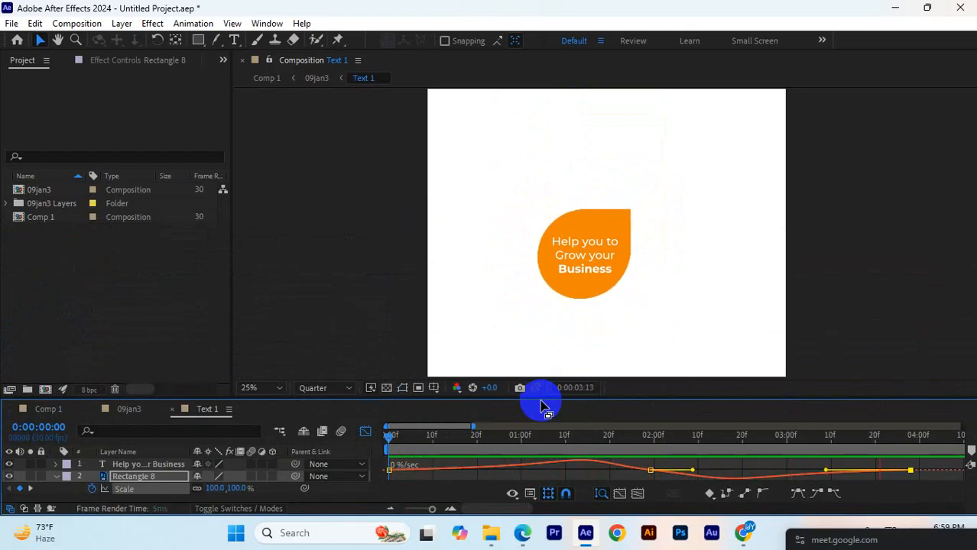
click(609, 264)
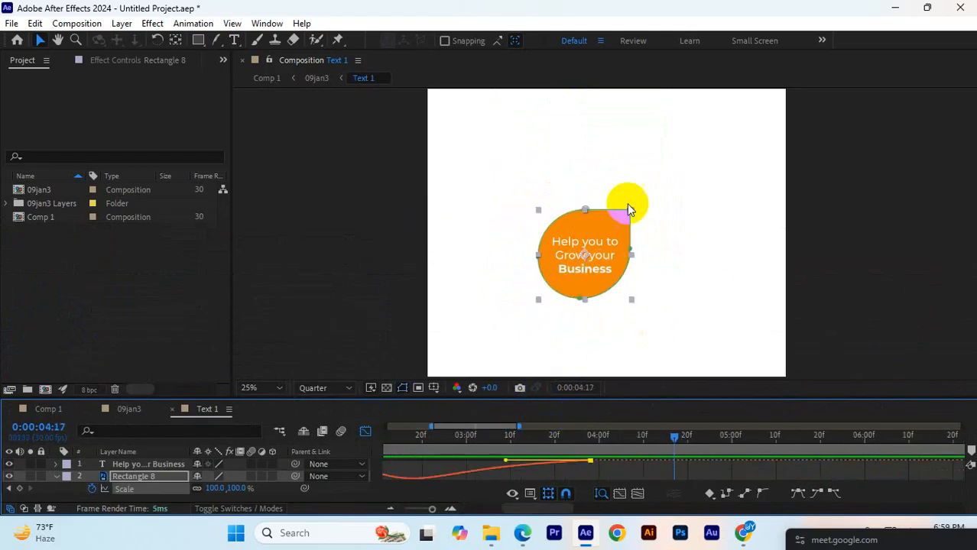
drag(624, 398, 618, 302)
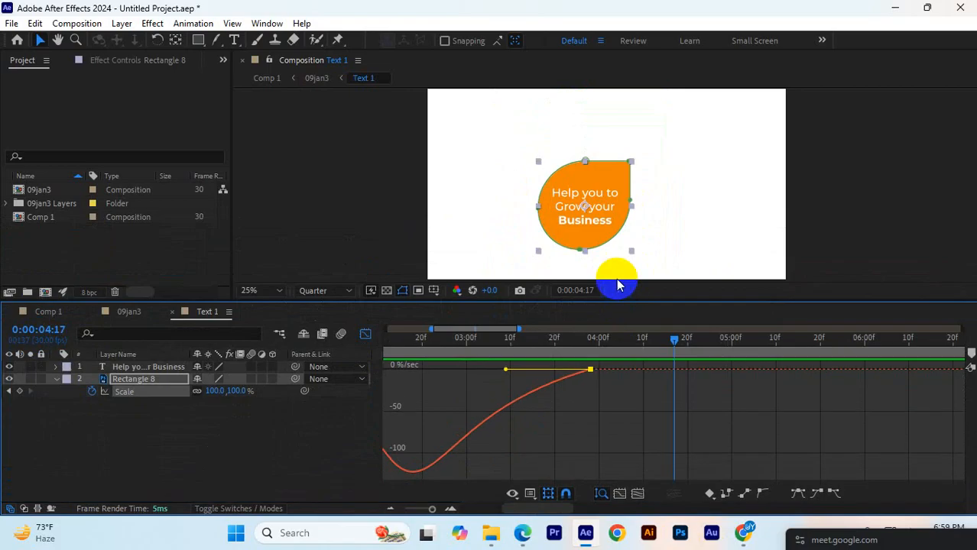
click(364, 336)
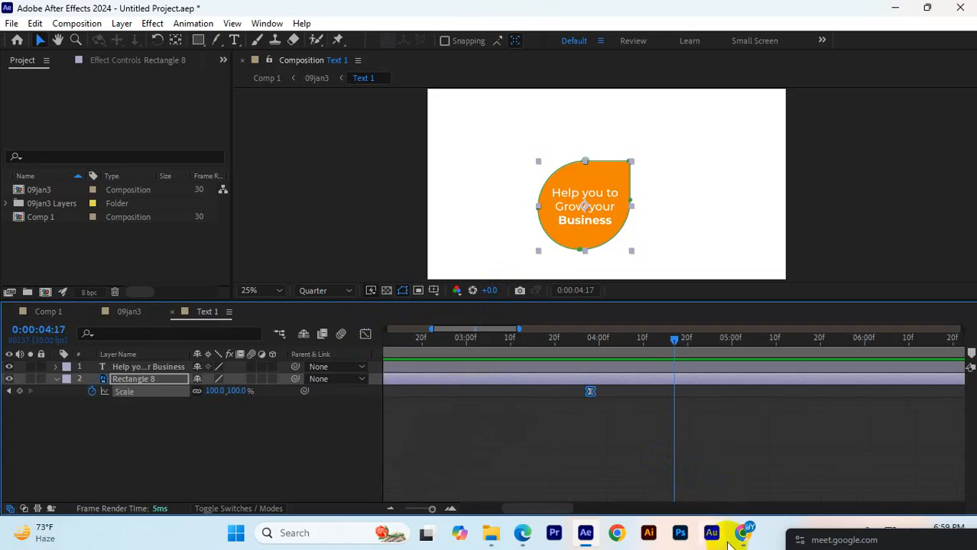
- Switch to the Google Meet call in Chrome, read the participants' in-call messages and close the chat
mouse_move(744, 541)
click(650, 478)
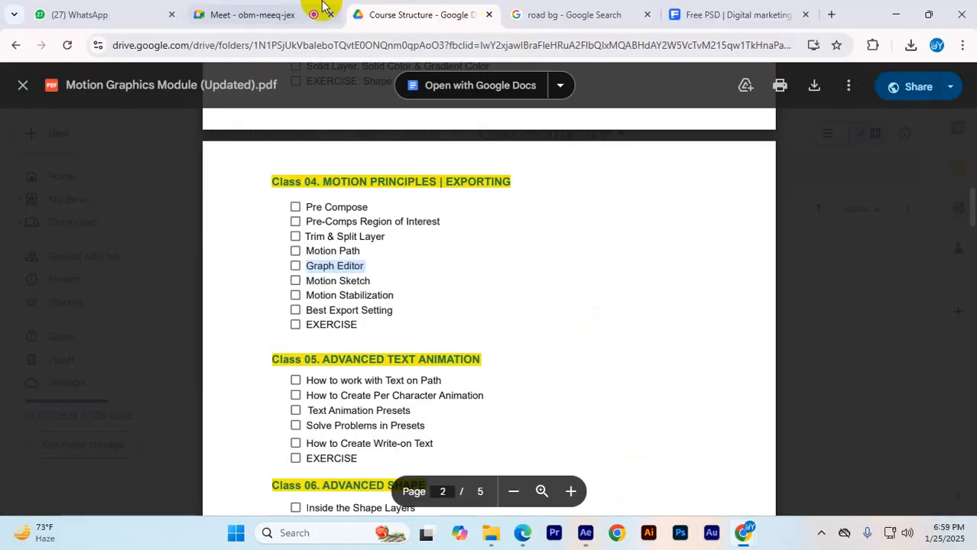
click(290, 8)
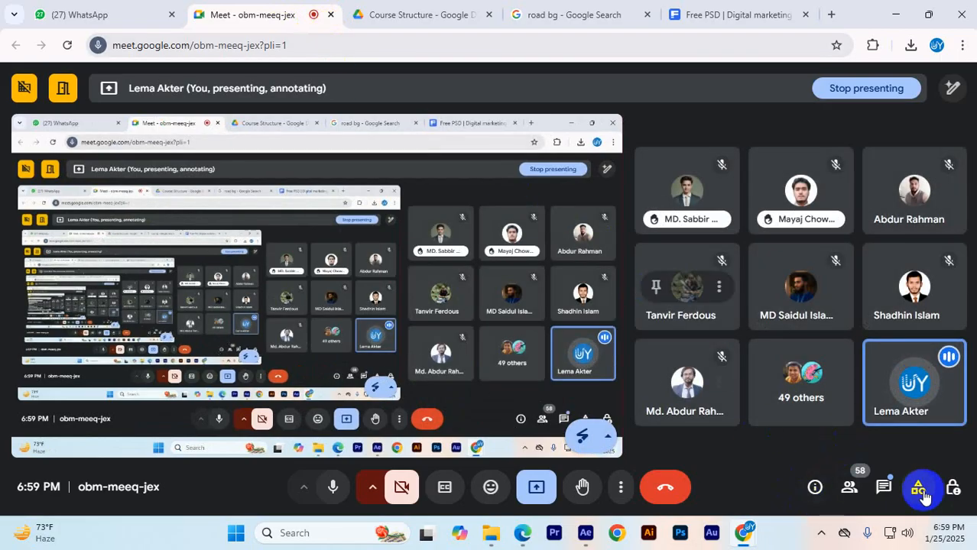
click(883, 489)
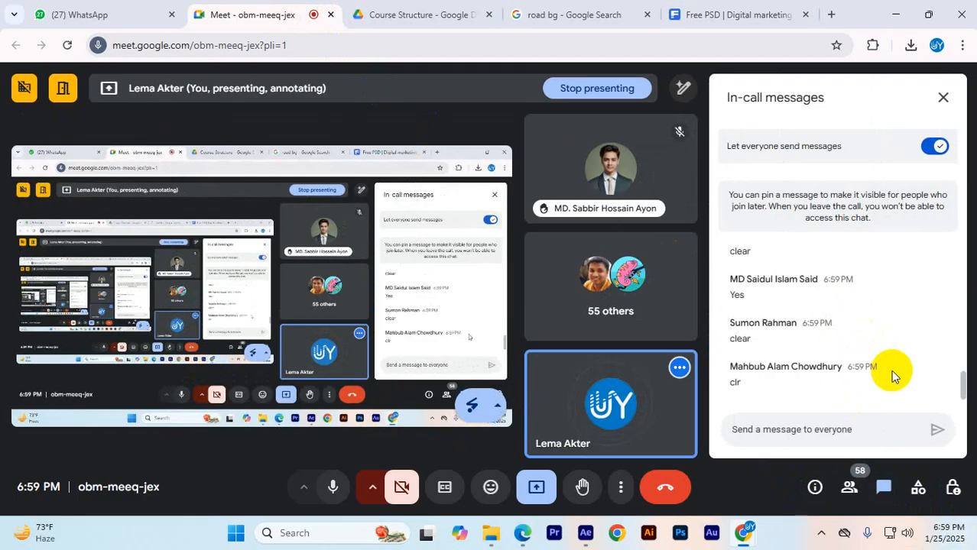
click(945, 97)
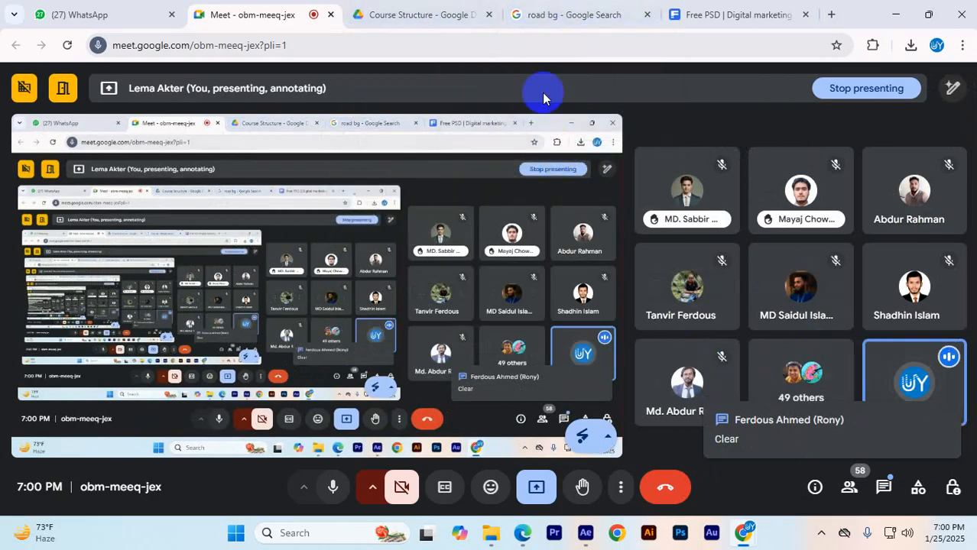
- Highlight the Motion Sketch topic in the Motion Graphics Module PDF and switch back to After Effects
click(449, 11)
drag(342, 276, 384, 272)
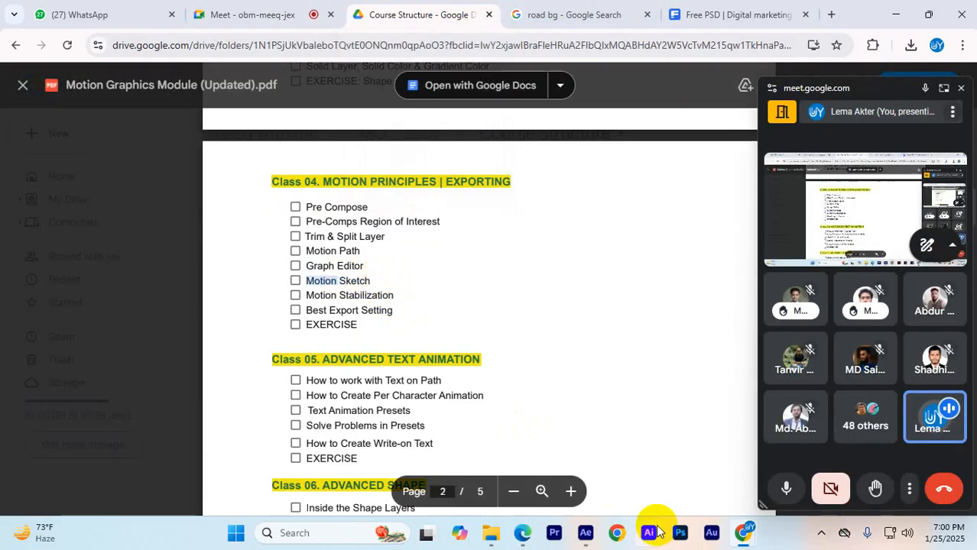
click(585, 533)
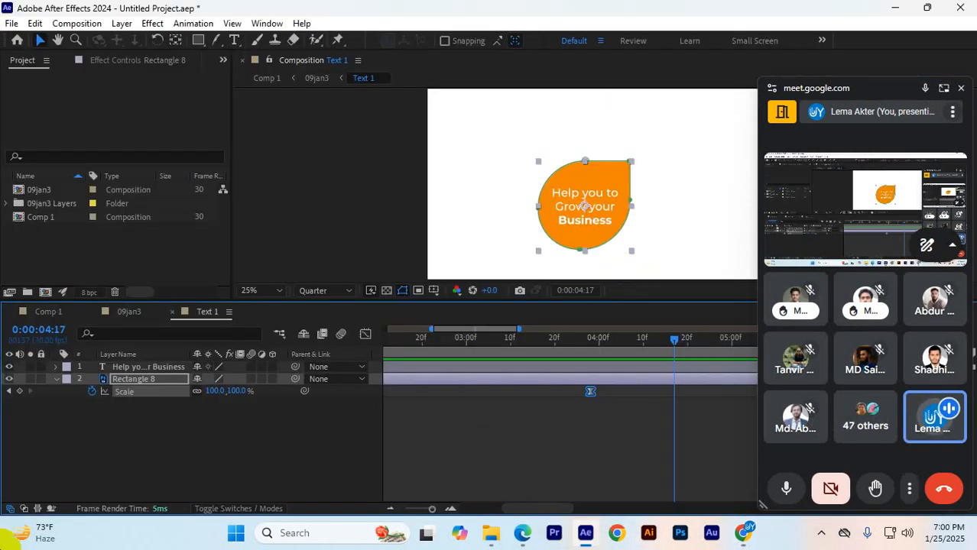
- Enlarge the composition viewer and delete the text and Rectangle 8 layers from Text 1
drag(578, 299, 471, 367)
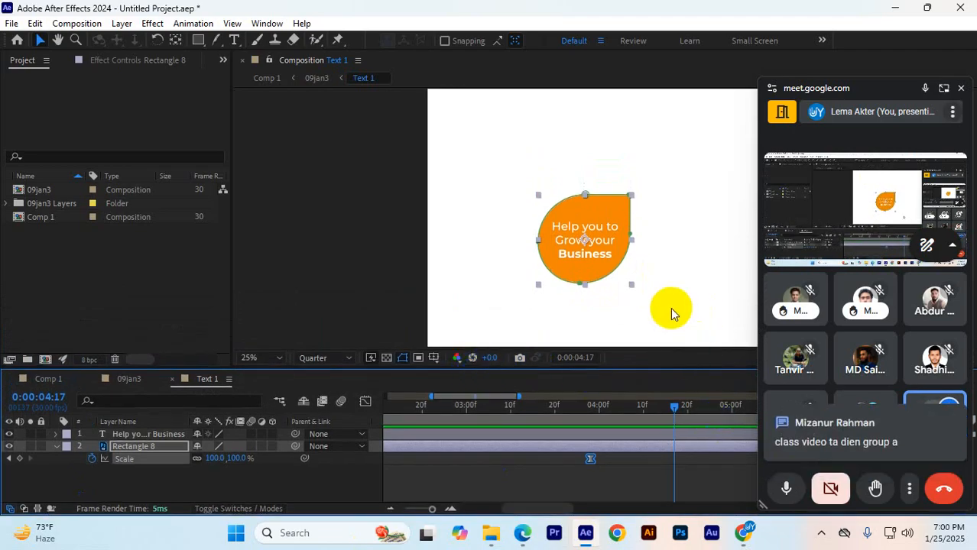
click(650, 310)
drag(667, 292, 545, 187)
key(Delete)
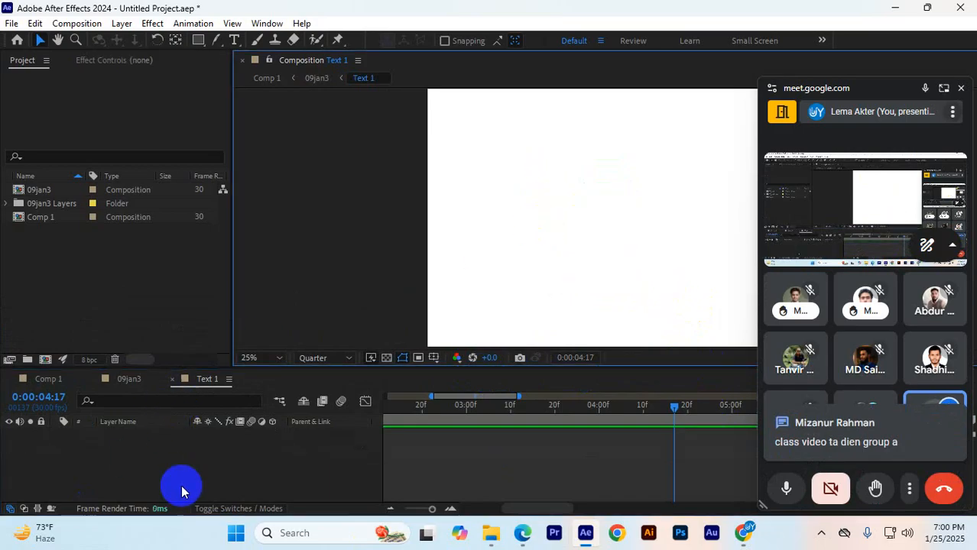
- Close the Text 1 and 09jan3 timelines and delete all compositions and folders from the project
click(173, 380)
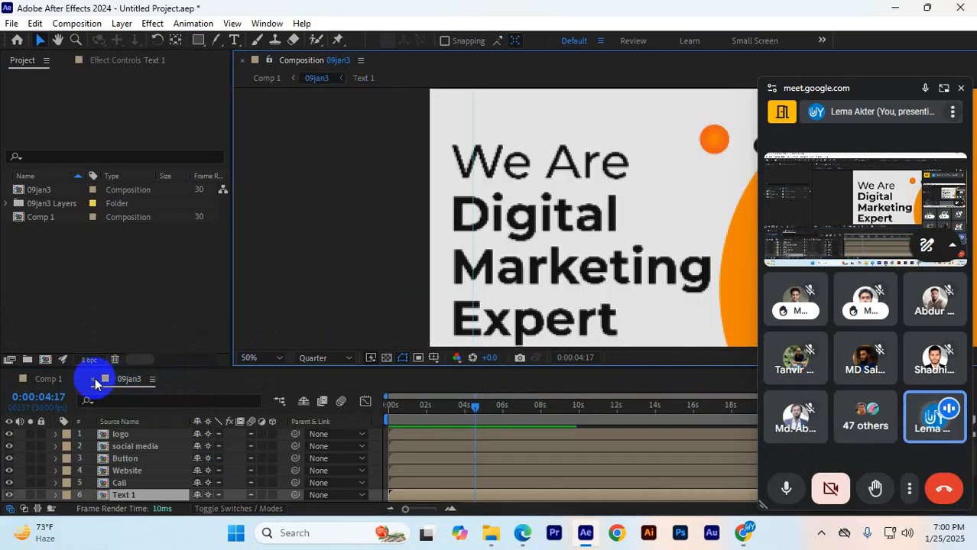
click(93, 381)
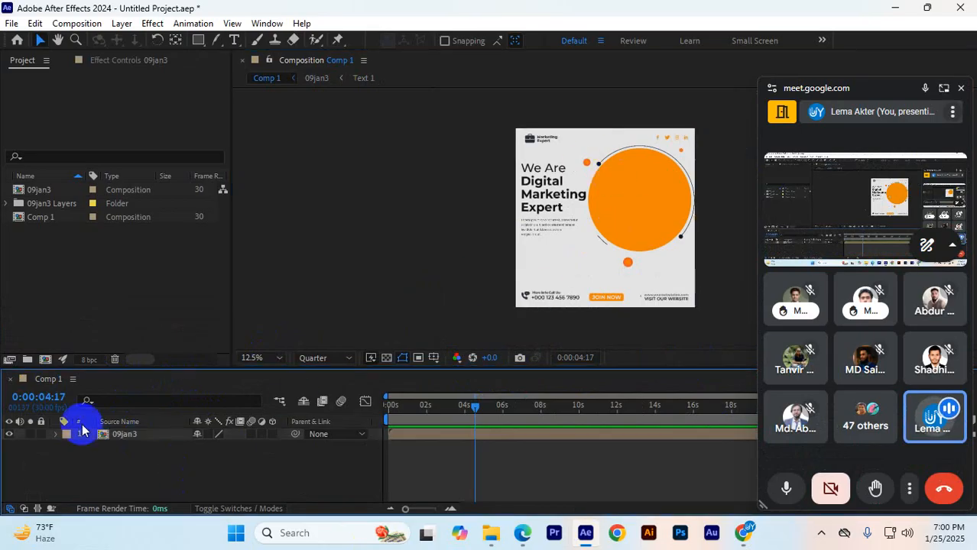
click(8, 434)
drag(141, 268, 39, 159)
key(Delete)
click(569, 285)
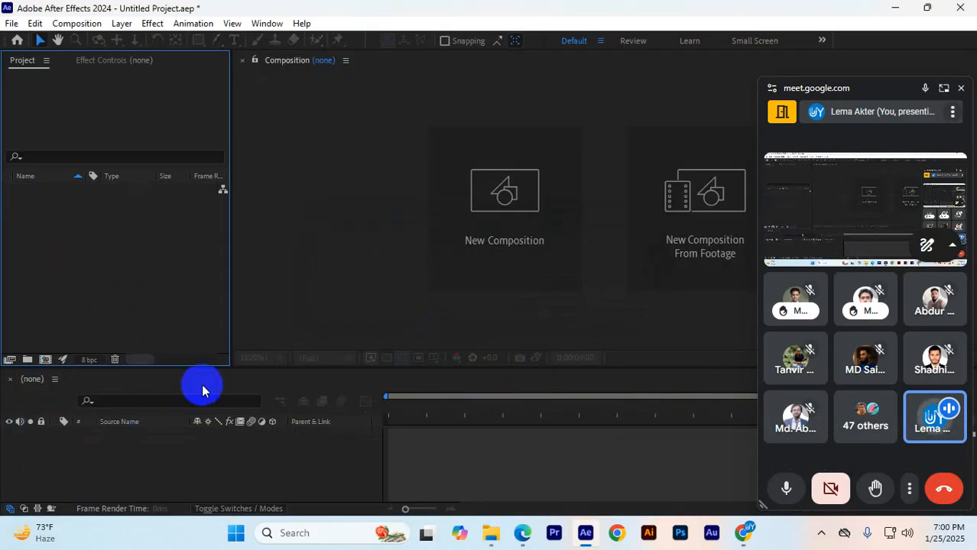
- Create a 1920 × 1080 px composition named Comp 1, move the Meet window out of the way and enlarge the view
click(495, 198)
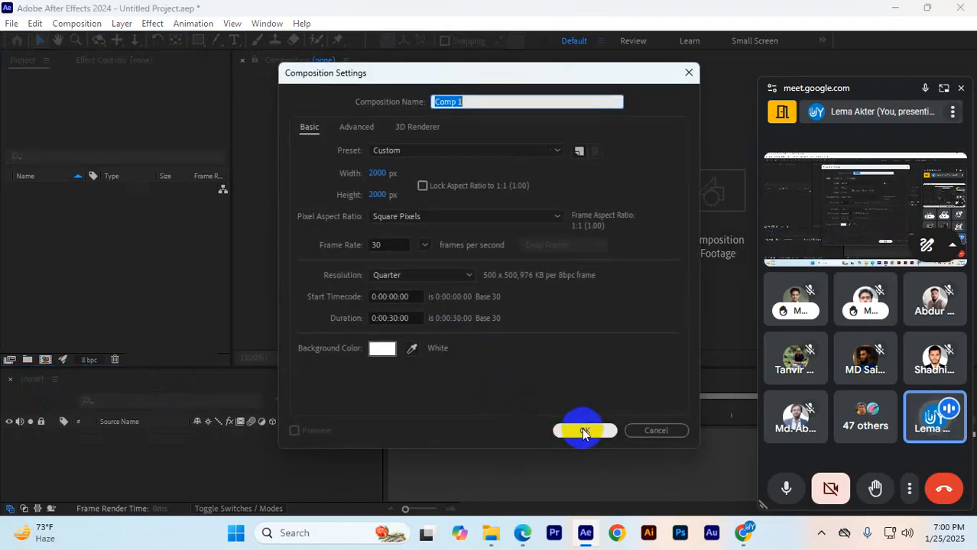
click(376, 173)
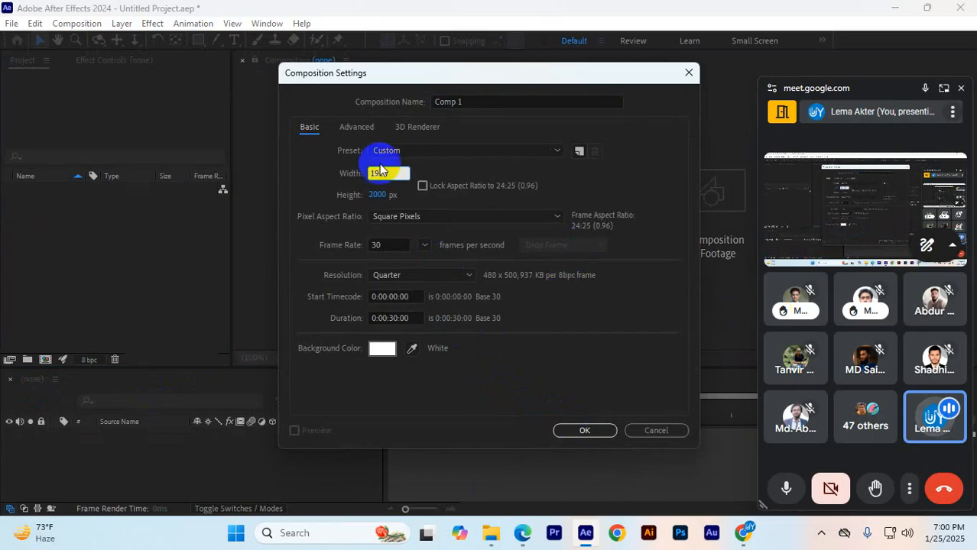
click(377, 195)
text(10)
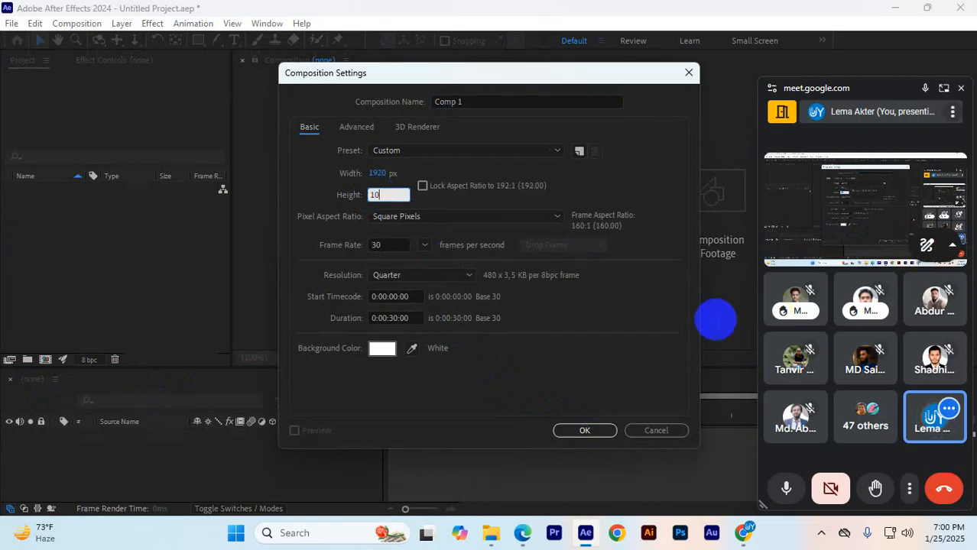
text(80)
click(582, 430)
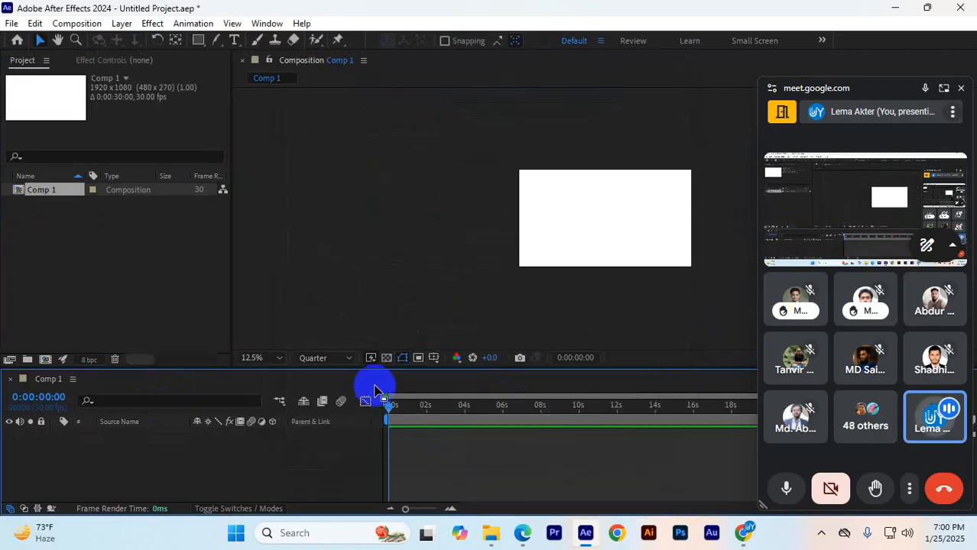
drag(816, 90, 793, 458)
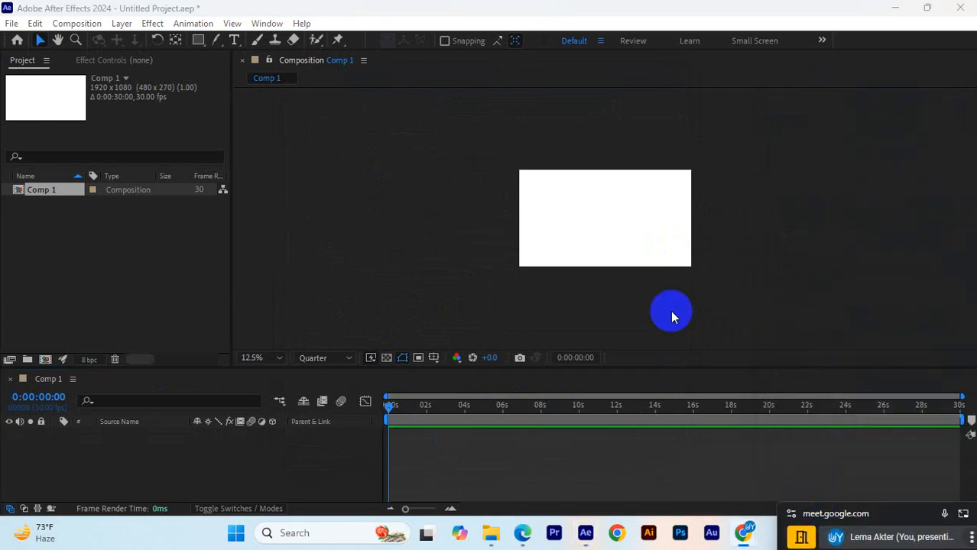
scroll(658, 229, up, 1)
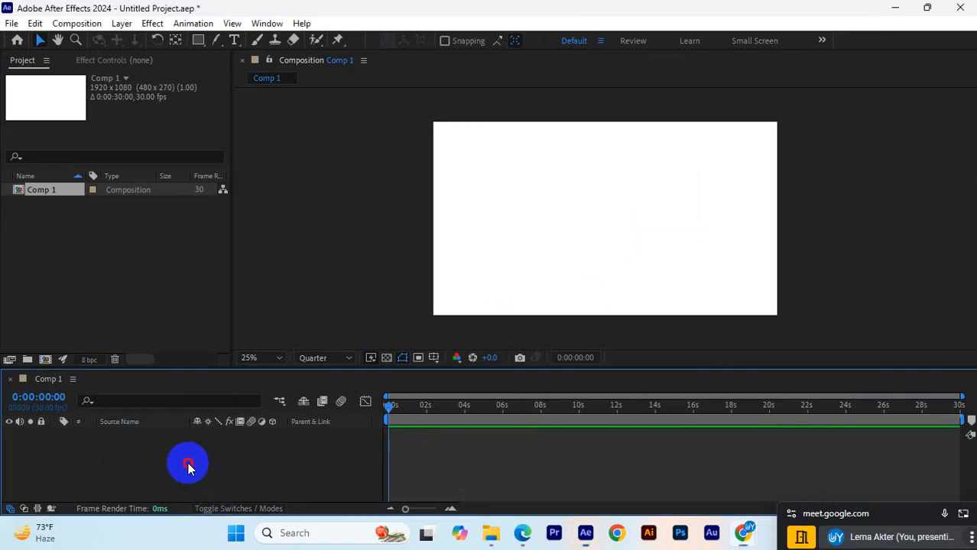
- Switch to the Downloads window in File Explorer and open the Image folder inside Class Elements
click(491, 533)
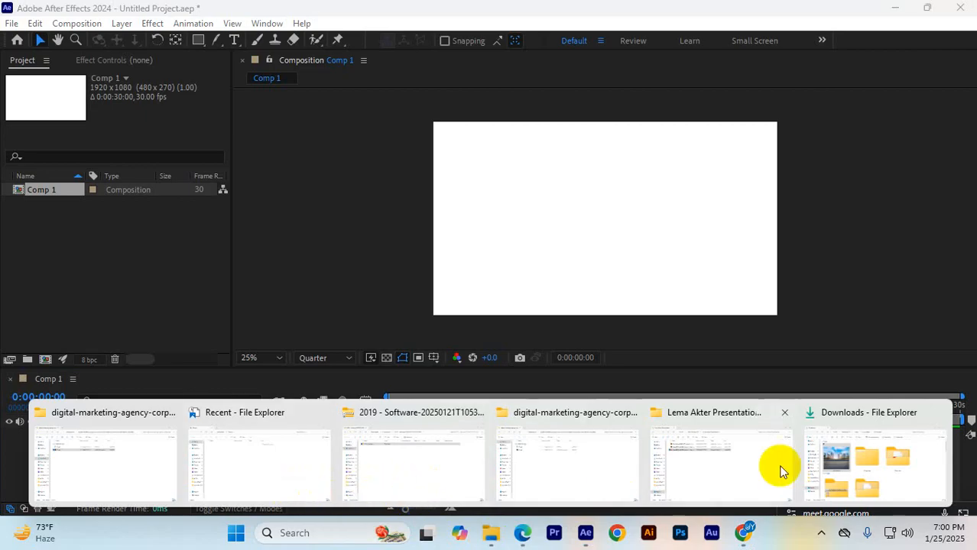
click(878, 469)
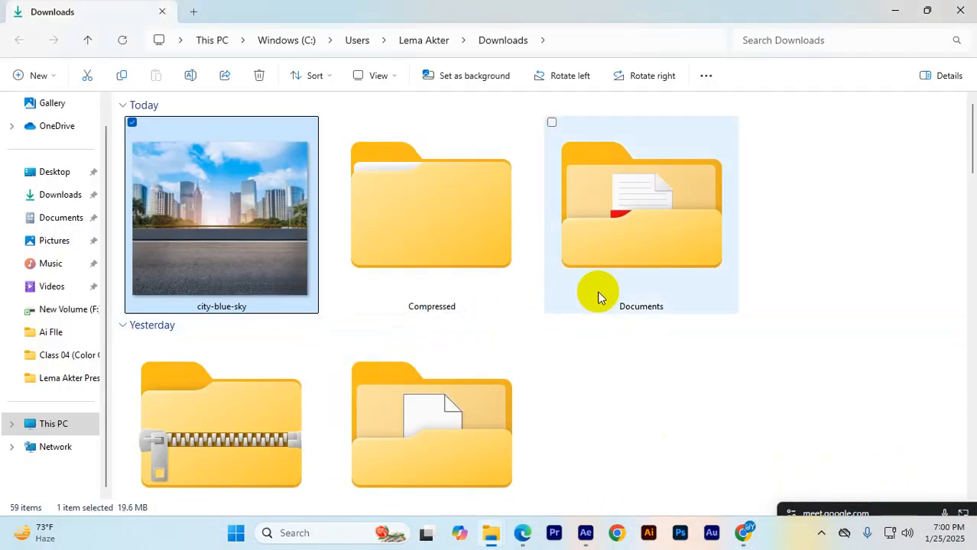
click(69, 380)
click(55, 355)
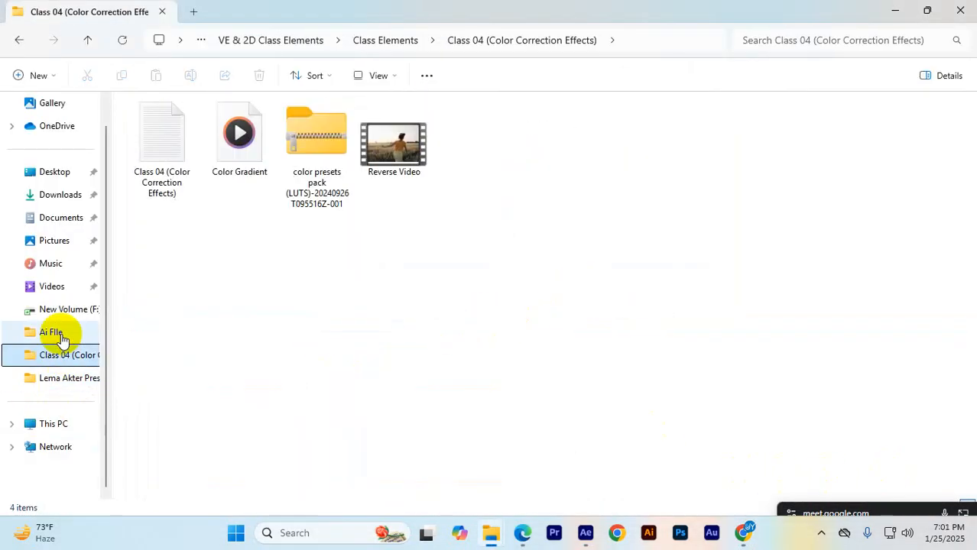
click(363, 41)
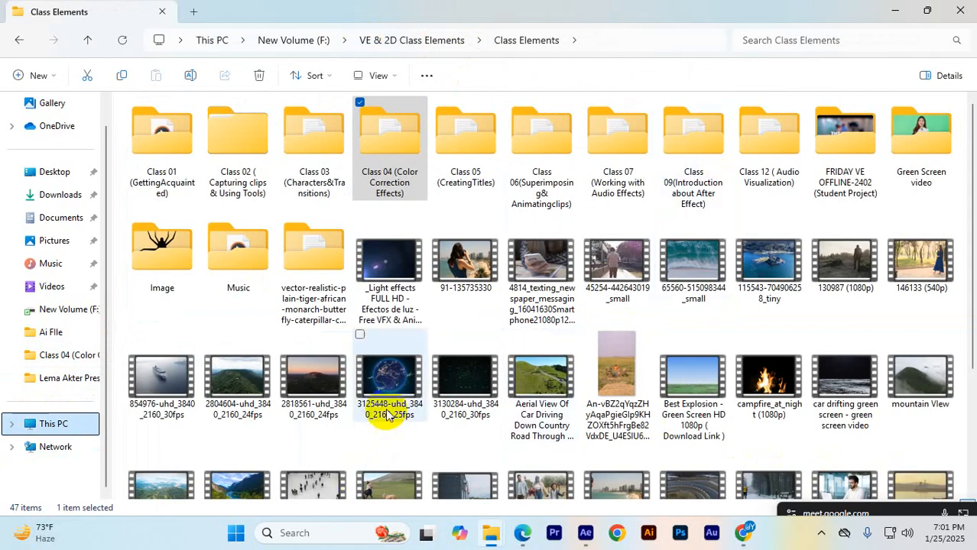
double_click(134, 264)
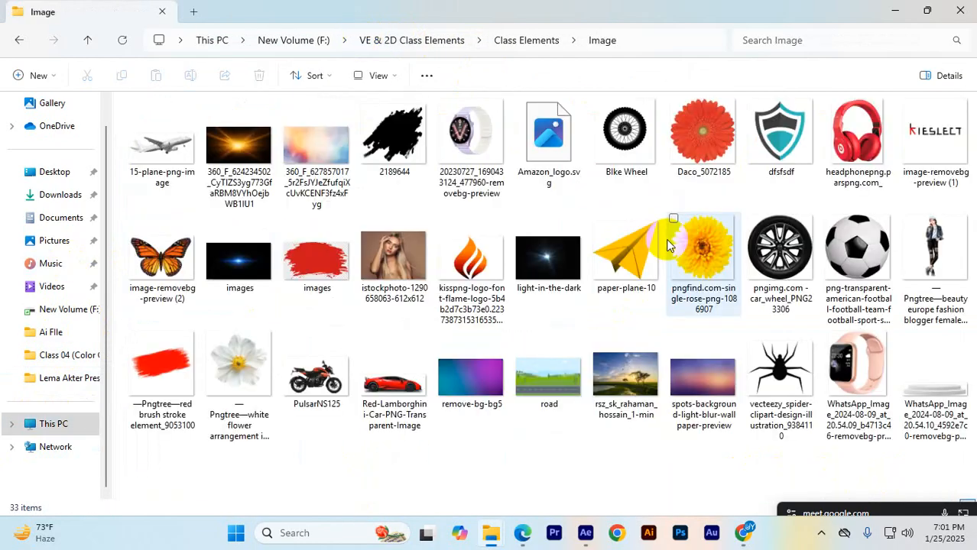
- Add the Daco_5072185 flower image to Comp 1 and scale it down to about half its size
click(691, 163)
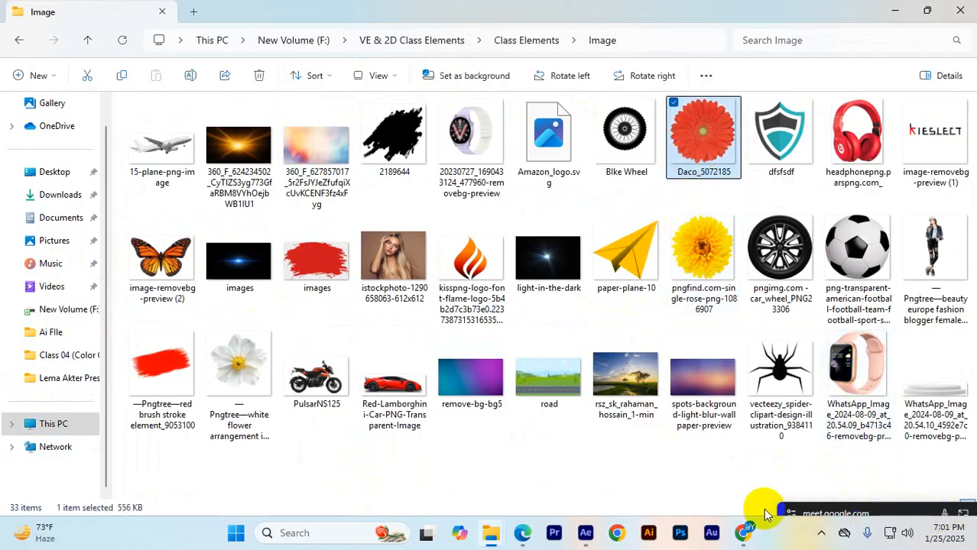
drag(850, 516, 933, 547)
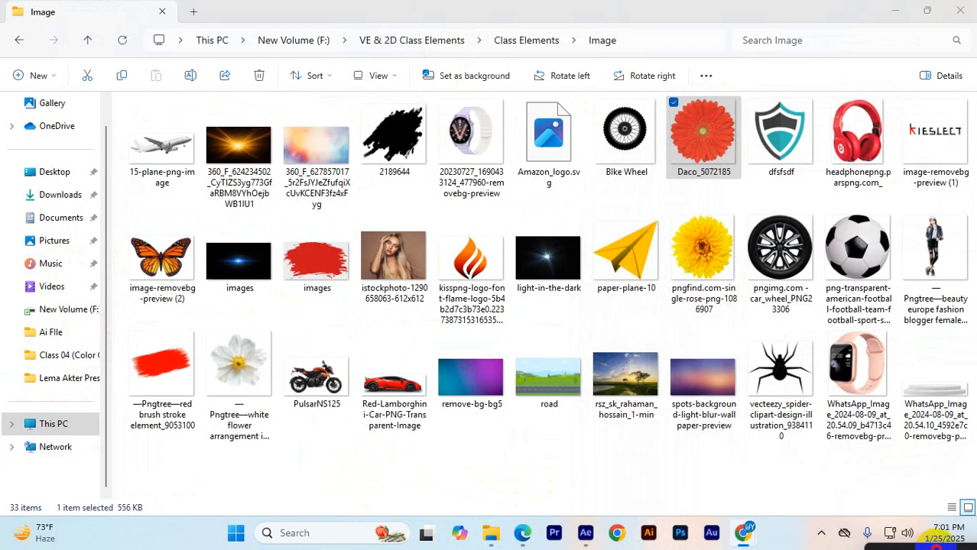
drag(703, 132, 552, 232)
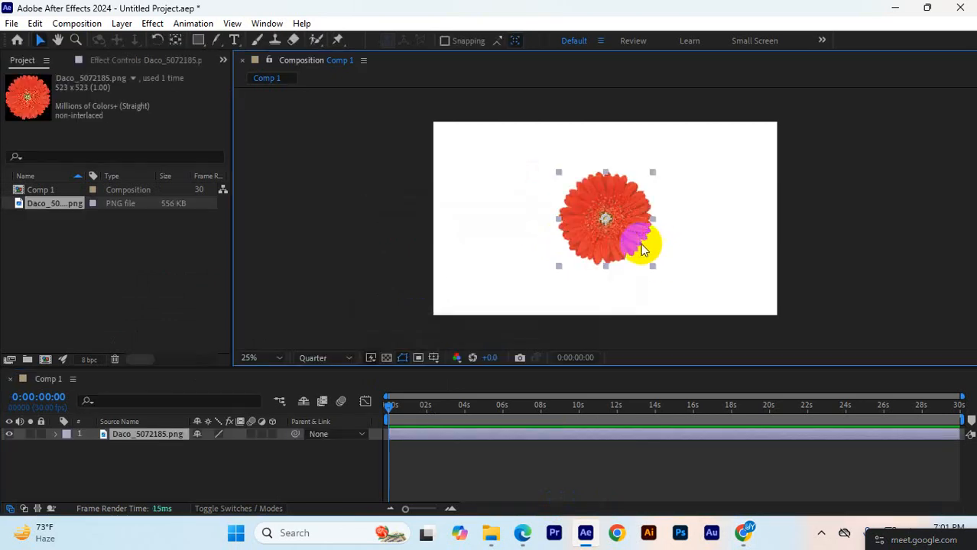
drag(645, 258, 630, 239)
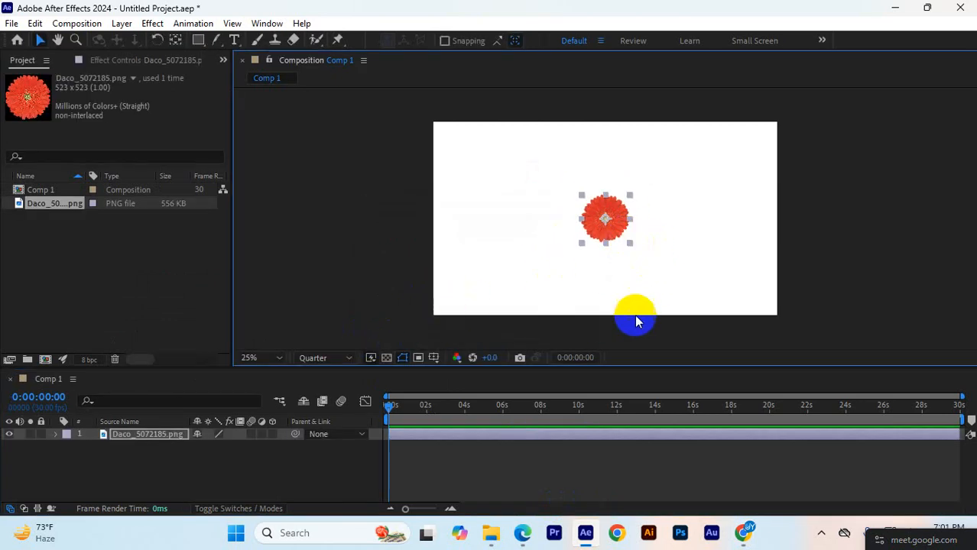
- Display the Motion Sketch controls for the flower layer
drag(231, 235, 176, 237)
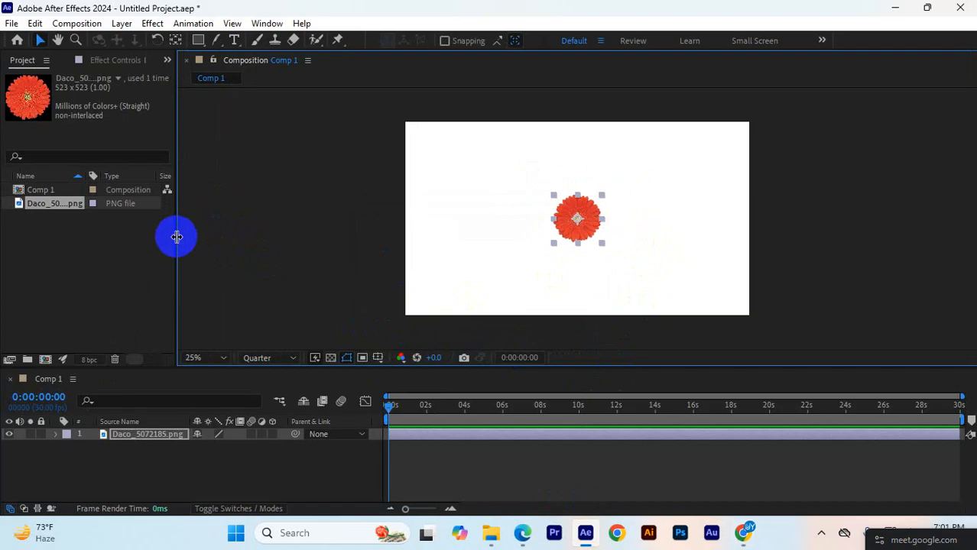
scroll(635, 294, up, 4)
scroll(649, 289, down, 4)
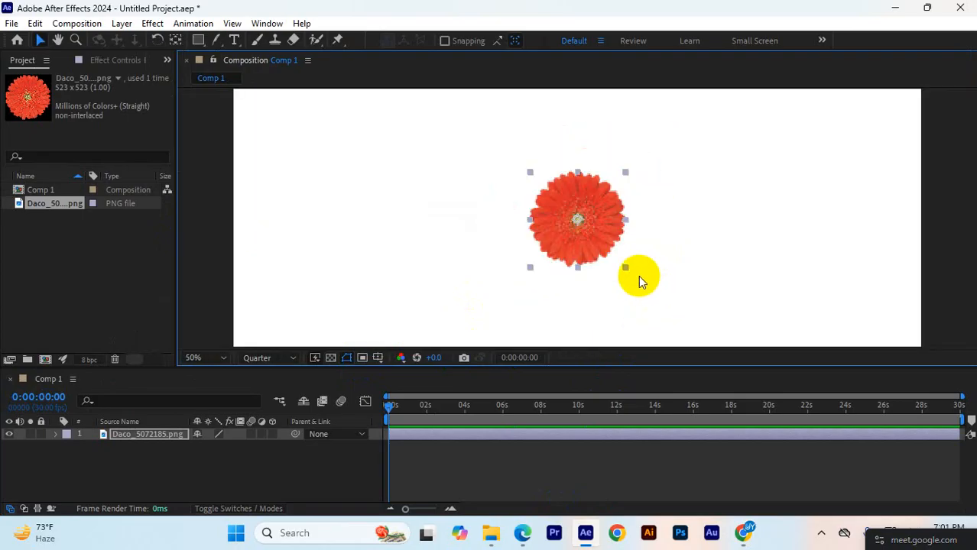
drag(652, 299, 563, 270)
click(262, 24)
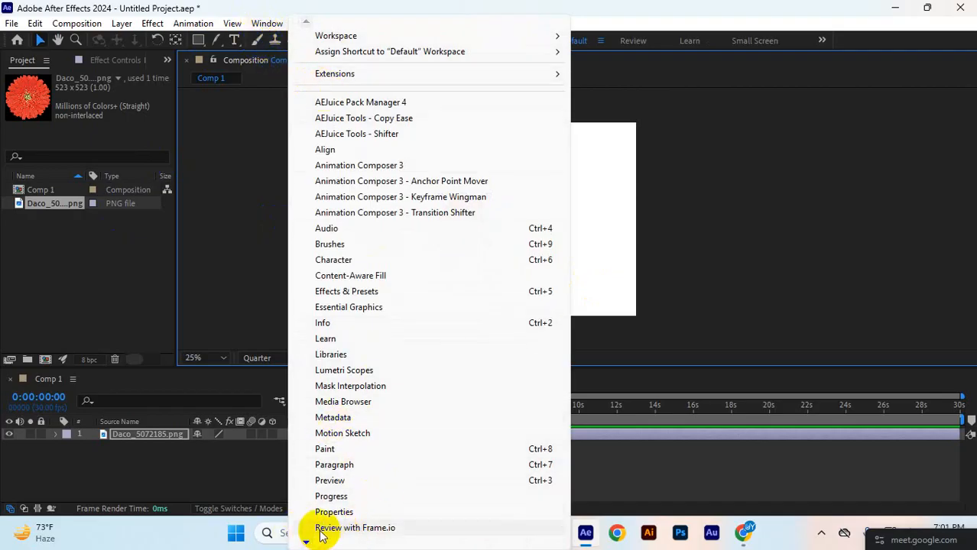
mouse_move(306, 541)
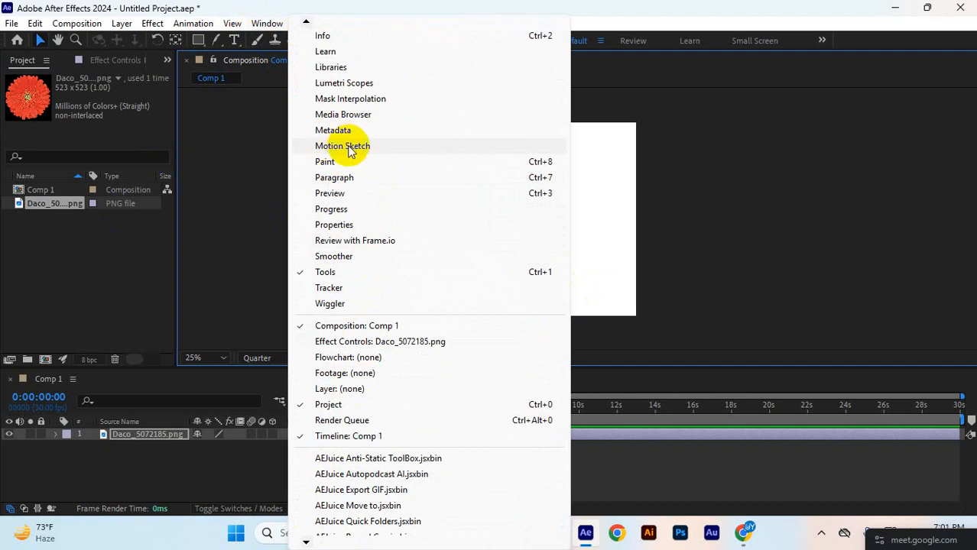
click(343, 146)
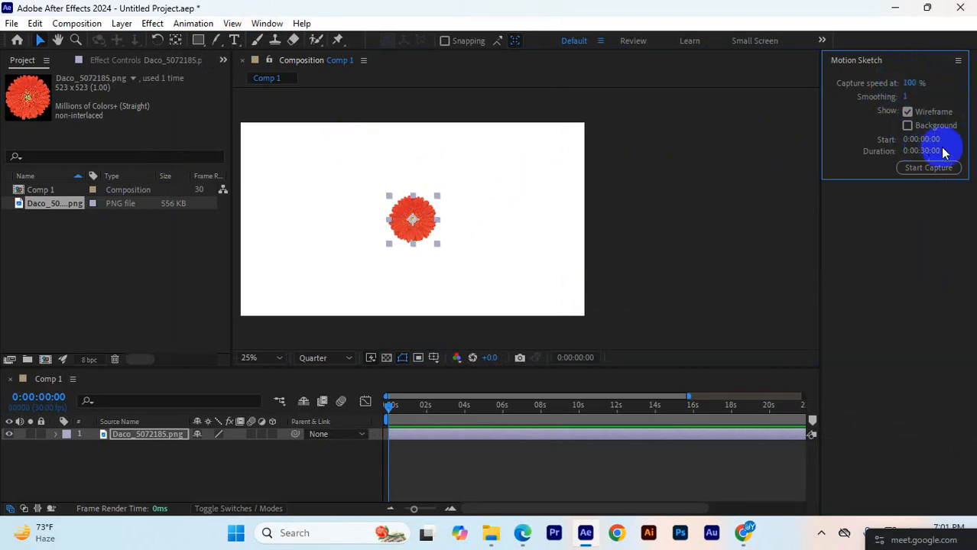
- Set the Motion Sketch smoothing to 20 and adjust the width of its panel
drag(819, 130, 701, 138)
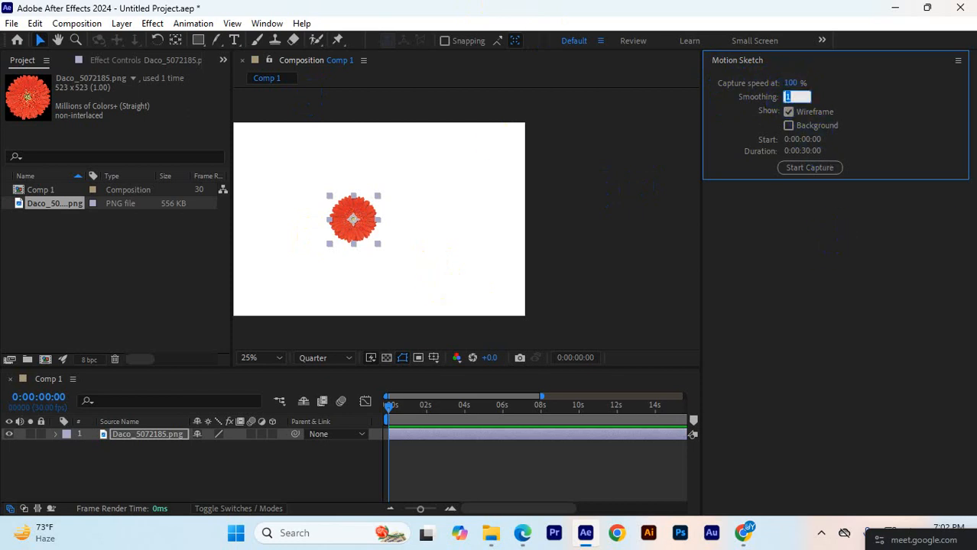
click(923, 144)
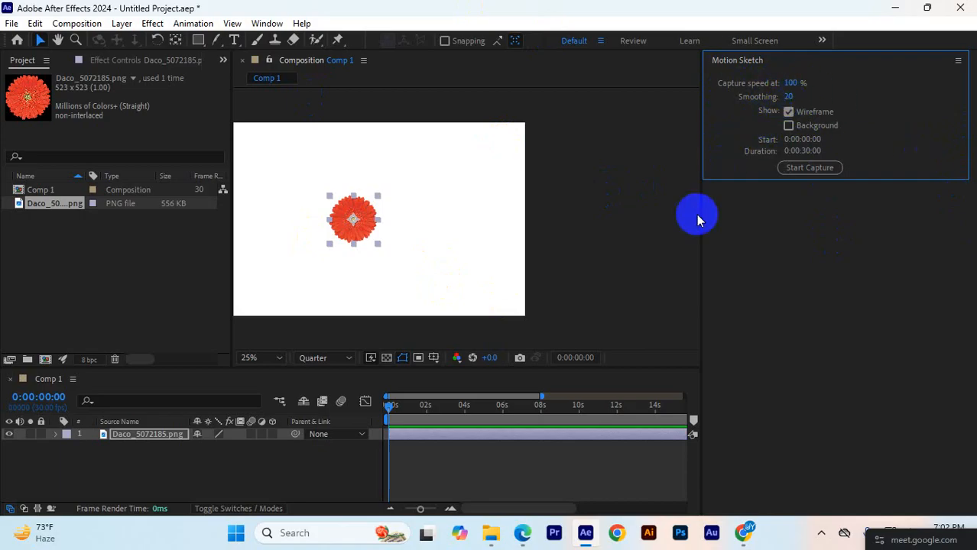
drag(702, 219, 756, 229)
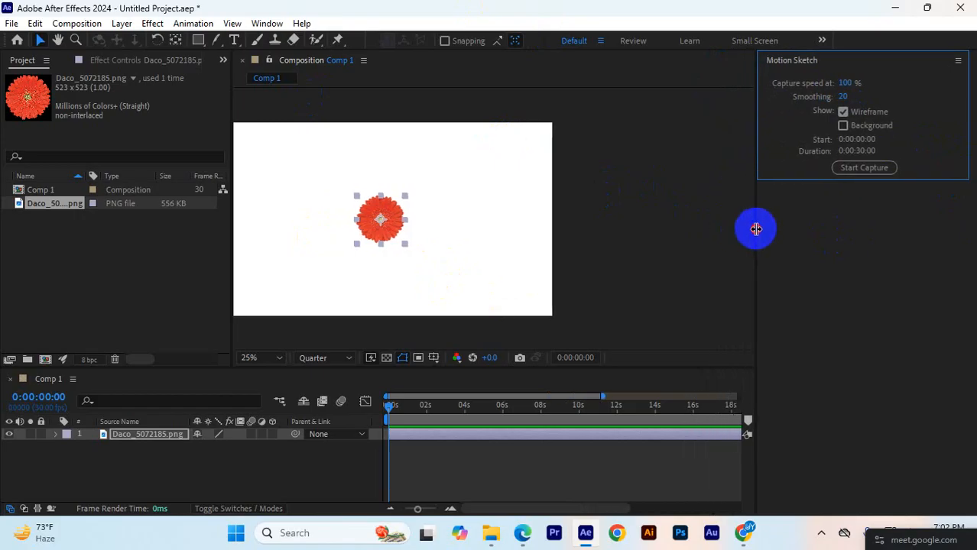
- Select the flower layer and move the flower to the lower-left corner of the composition frame
click(141, 436)
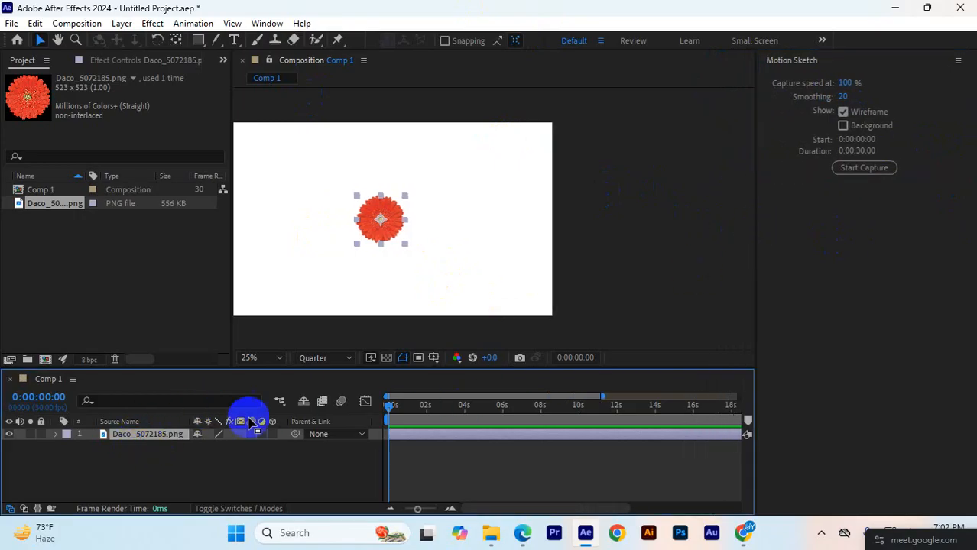
click(458, 258)
drag(443, 210, 301, 277)
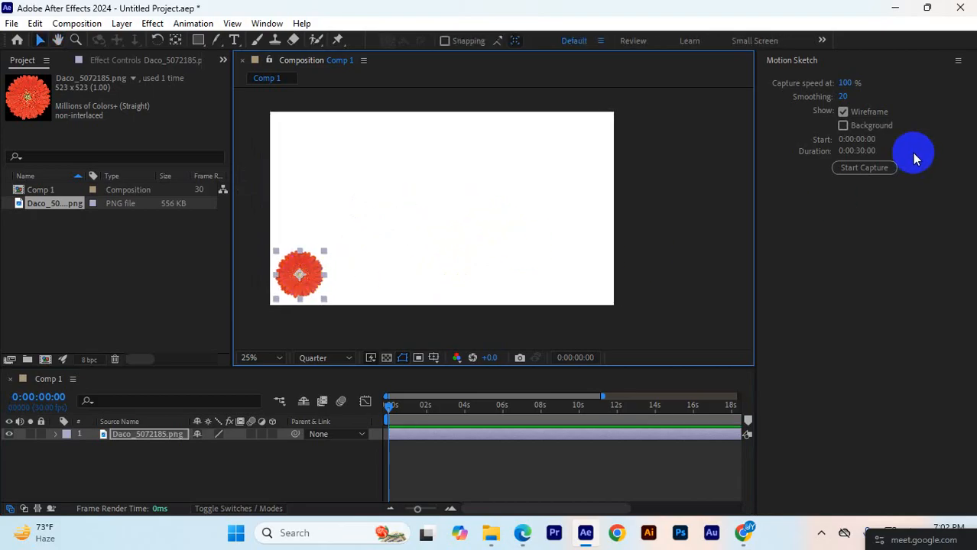
- Start a Motion Sketch capture and sketch a long looping path for the flower from its starting corner across the frame
click(862, 169)
click(783, 462)
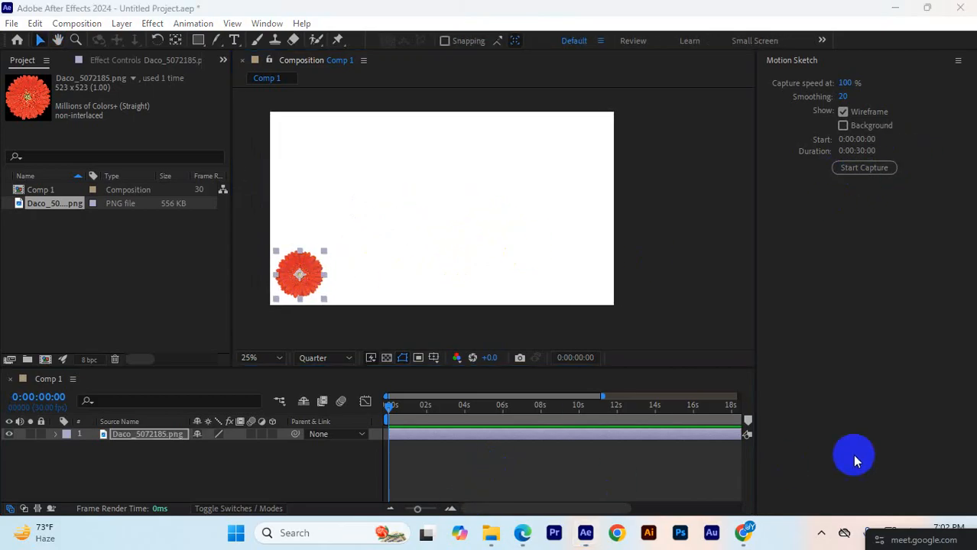
click(859, 167)
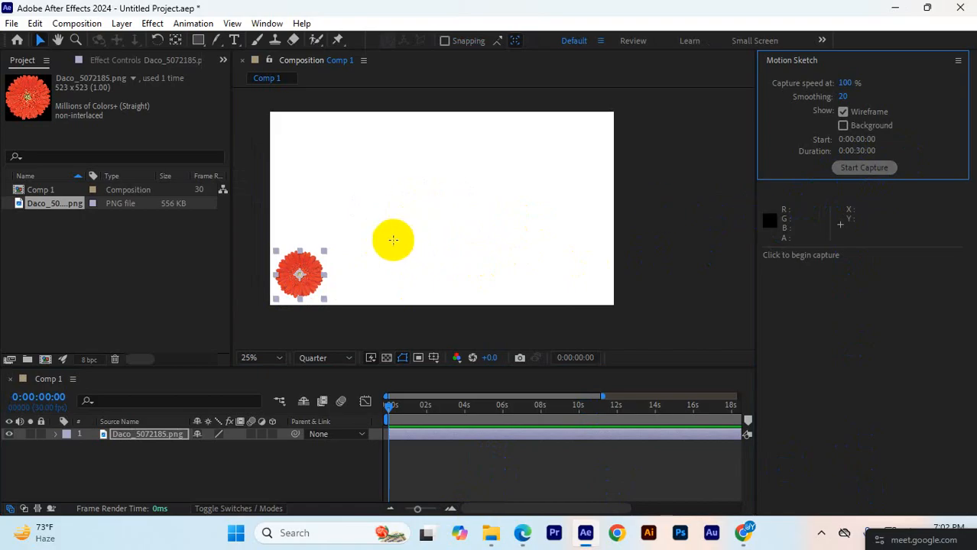
mouse_move(299, 275)
mouse_down()
mouse_move(308, 214)
mouse_move(329, 206)
mouse_move(366, 216)
mouse_move(370, 262)
mouse_move(335, 252)
mouse_move(324, 210)
mouse_move(343, 182)
mouse_move(393, 178)
mouse_move(437, 196)
mouse_move(447, 237)
mouse_move(406, 237)
mouse_move(393, 217)
mouse_move(411, 167)
mouse_move(474, 155)
mouse_move(514, 185)
mouse_move(517, 218)
mouse_move(490, 231)
mouse_move(487, 167)
mouse_move(541, 151)
mouse_move(556, 165)
mouse_move(564, 234)
mouse_move(546, 242)
mouse_move(554, 204)
mouse_move(573, 202)
mouse_move(583, 253)
mouse_move(523, 287)
mouse_move(466, 264)
mouse_move(488, 246)
mouse_move(505, 268)
mouse_move(477, 282)
mouse_move(432, 270)
mouse_move(416, 245)
mouse_move(430, 178)
mouse_move(393, 114)
mouse_move(315, 116)
mouse_move(320, 153)
mouse_move(491, 108)
mouse_move(562, 113)
mouse_move(596, 179)
mouse_move(593, 134)
mouse_move(647, 243)
mouse_up()
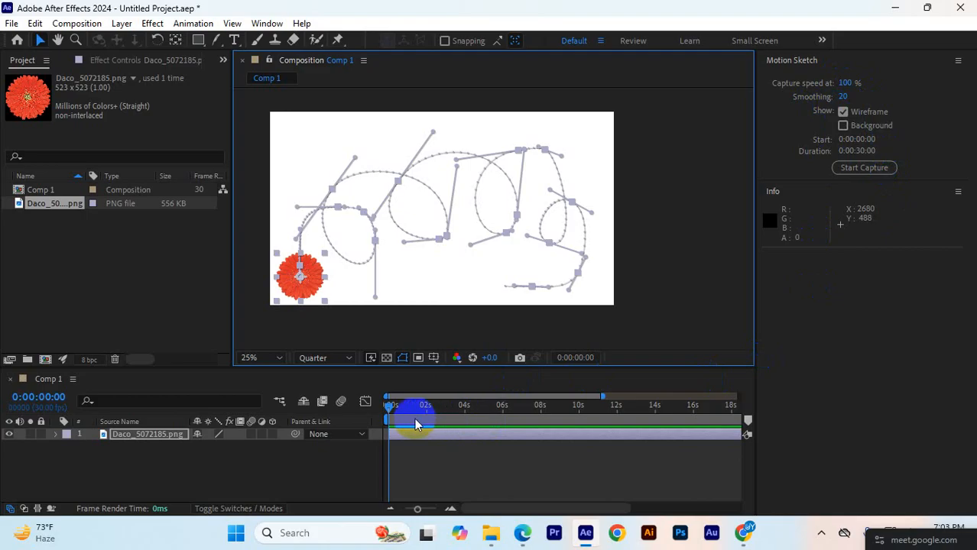
- Preview the flower's captured motion and reveal the layer's Position keyframes
key(space)
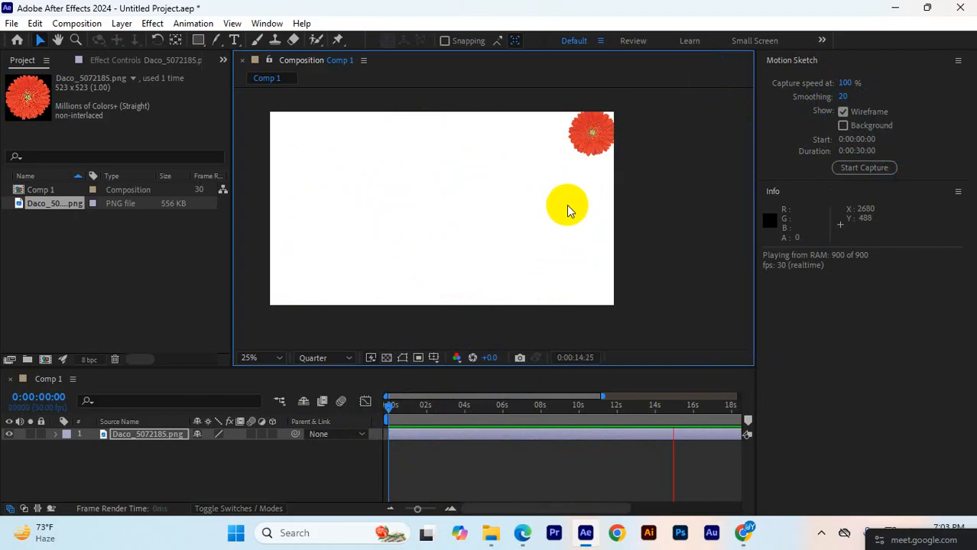
click(590, 442)
key(p)
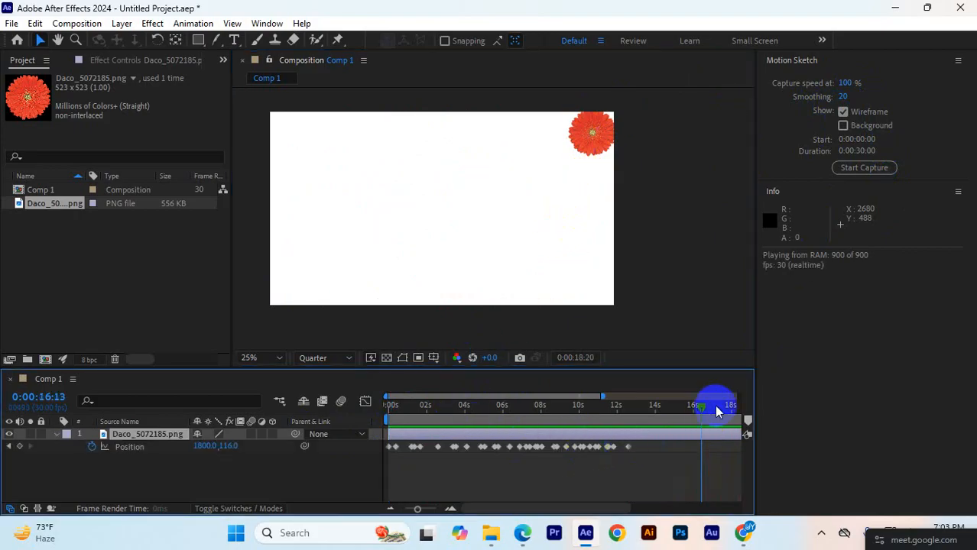
- Delete the trailing Position keyframes of the flower layer after 0:00:11:04
drag(695, 411, 629, 419)
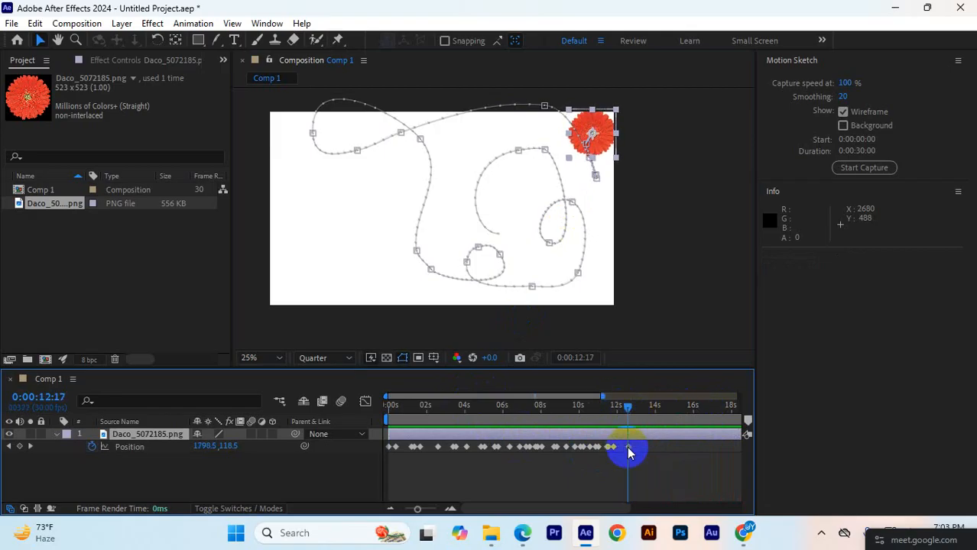
click(627, 449)
key(Delete)
drag(629, 406, 602, 411)
drag(626, 460, 608, 447)
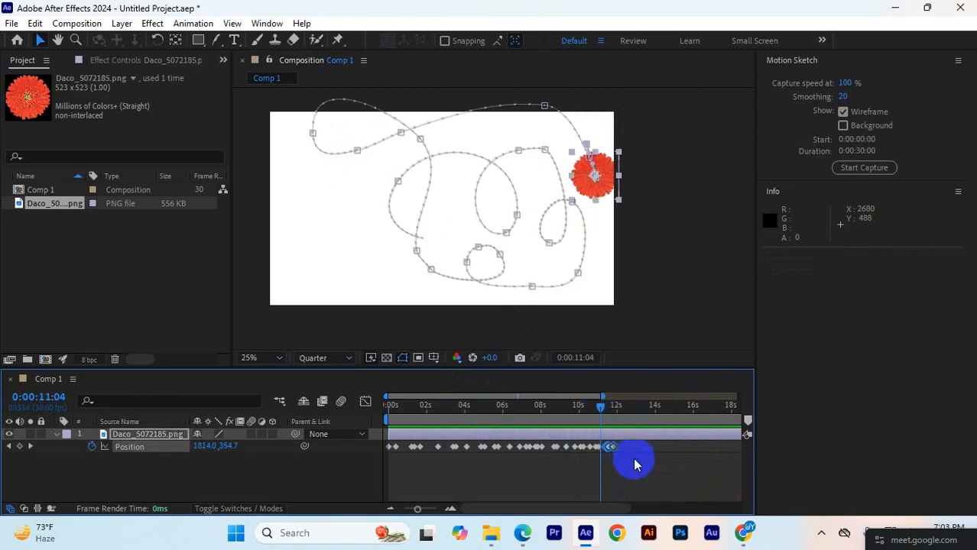
key(Delete)
click(512, 451)
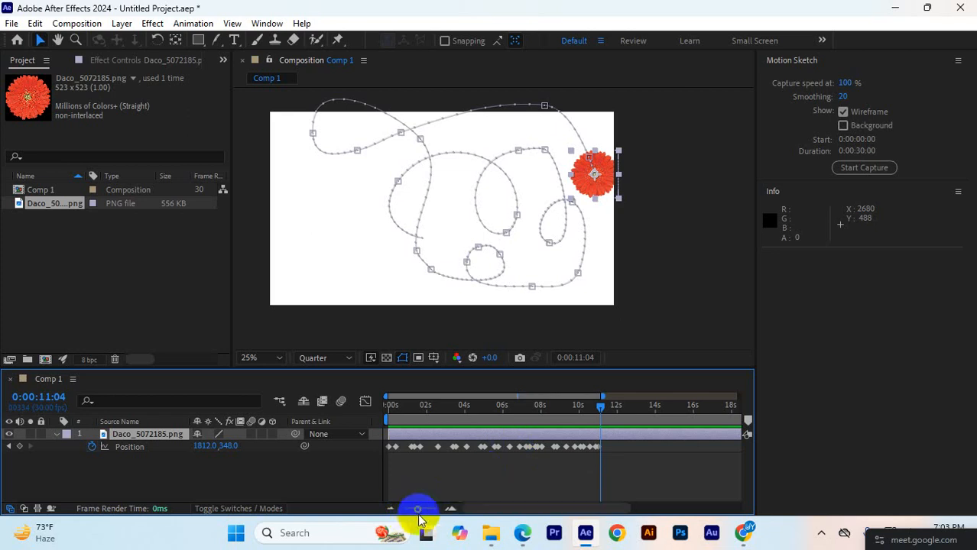
- Fit the timeline's visible range to 0:00:00:00–0:00:15:02 to examine the flower's Position keyframes
drag(418, 509, 428, 512)
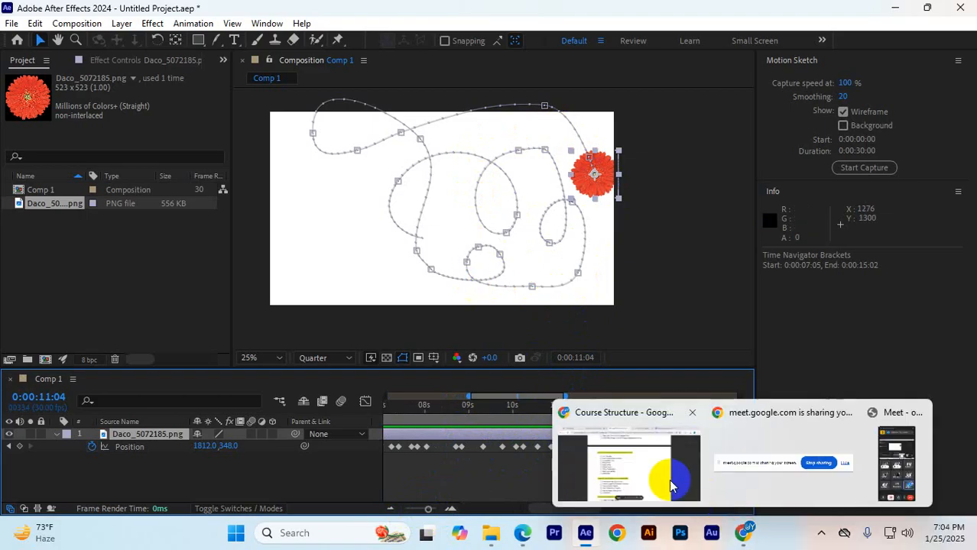
drag(467, 398, 318, 413)
drag(621, 448, 662, 456)
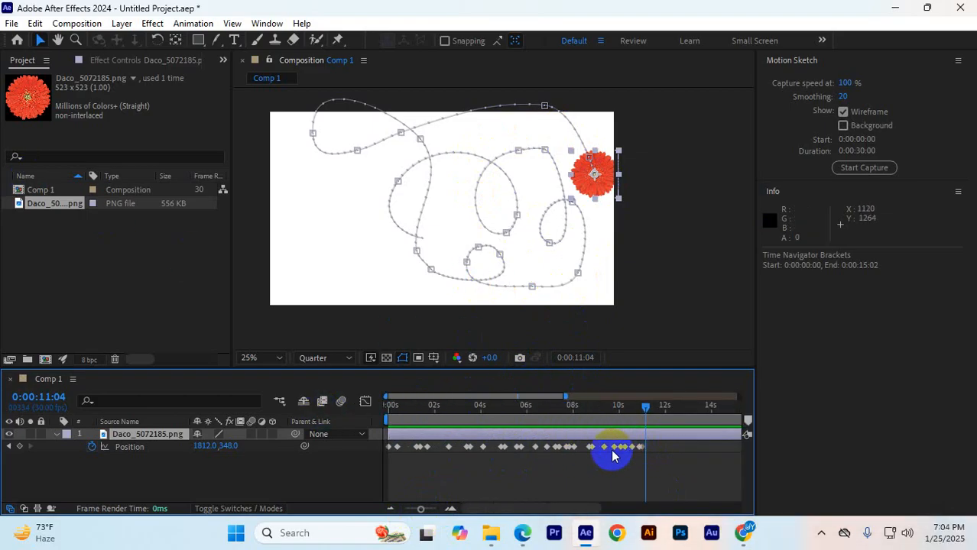
- Reshape the flower's motion path by adjusting the Bezier handles of its bottom keyframe at 0:00:07:12, a middle one, and one in the upper-left loop
click(531, 288)
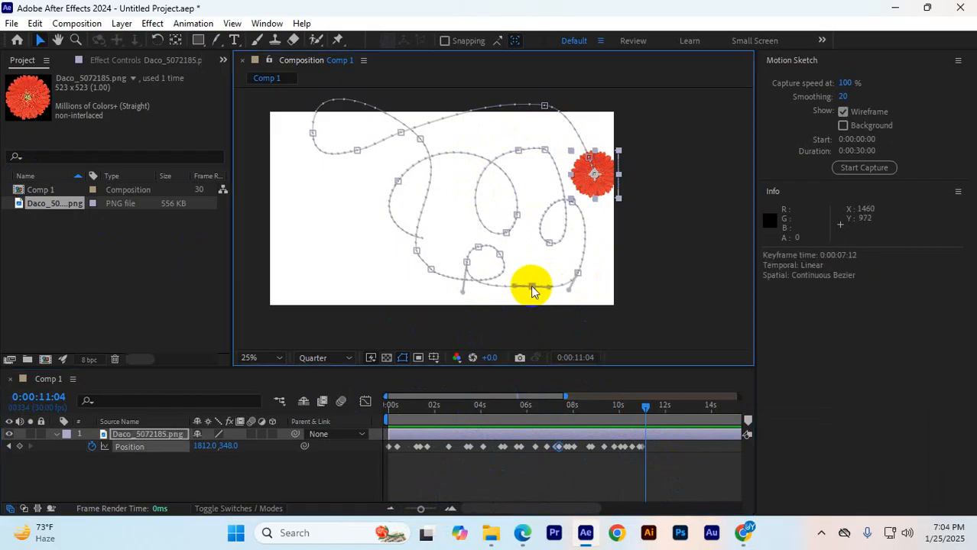
drag(519, 292, 504, 285)
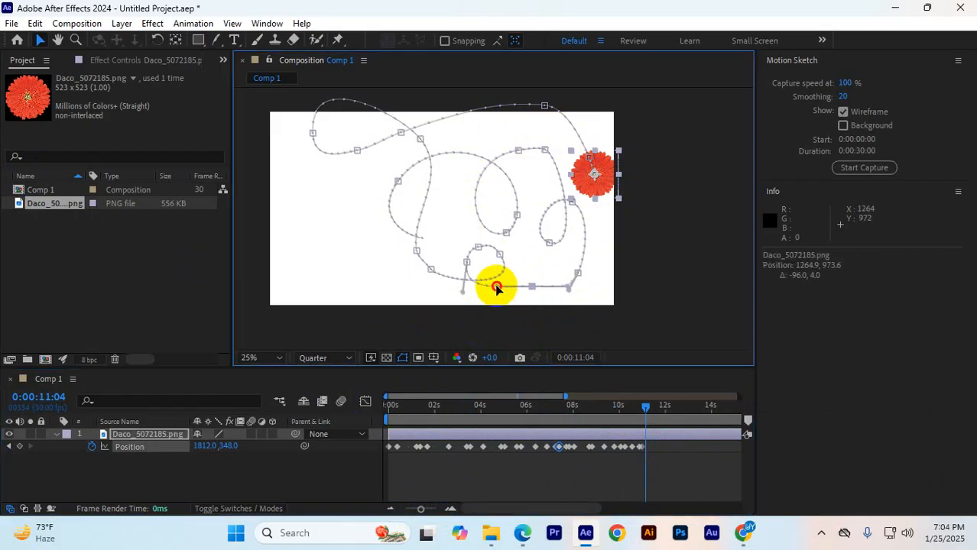
click(398, 184)
drag(373, 218, 368, 224)
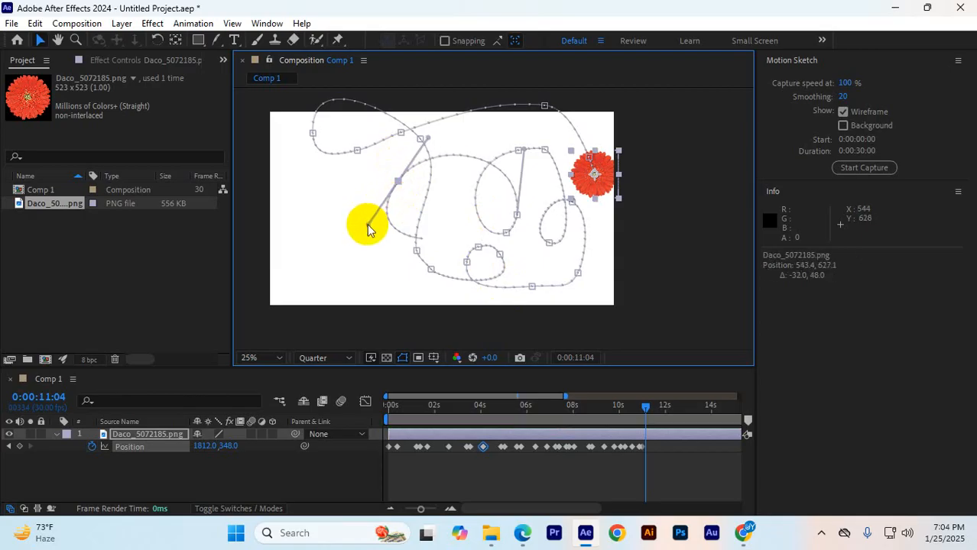
click(356, 152)
drag(341, 158, 337, 159)
- Preview the flower's reshaped motion path from the start of the composition
click(624, 448)
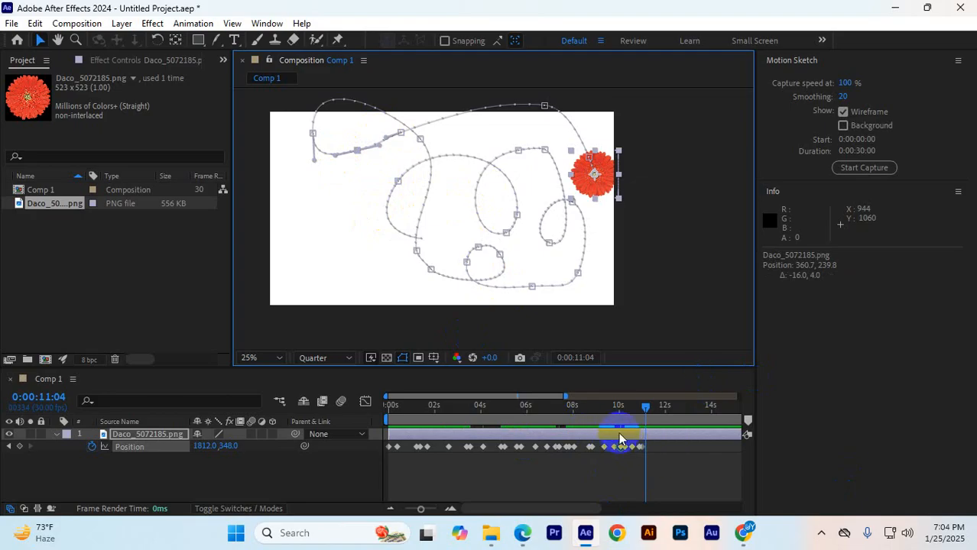
click(645, 410)
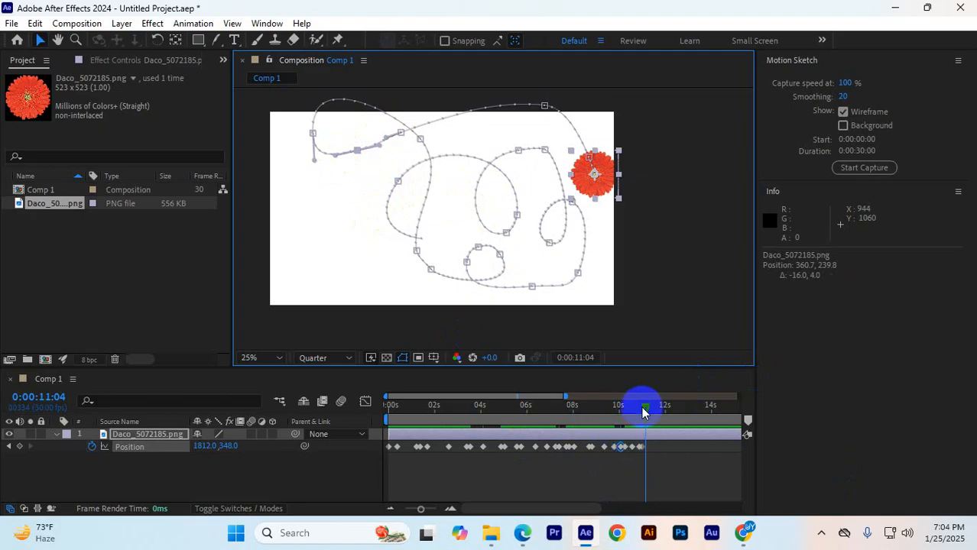
key(Home)
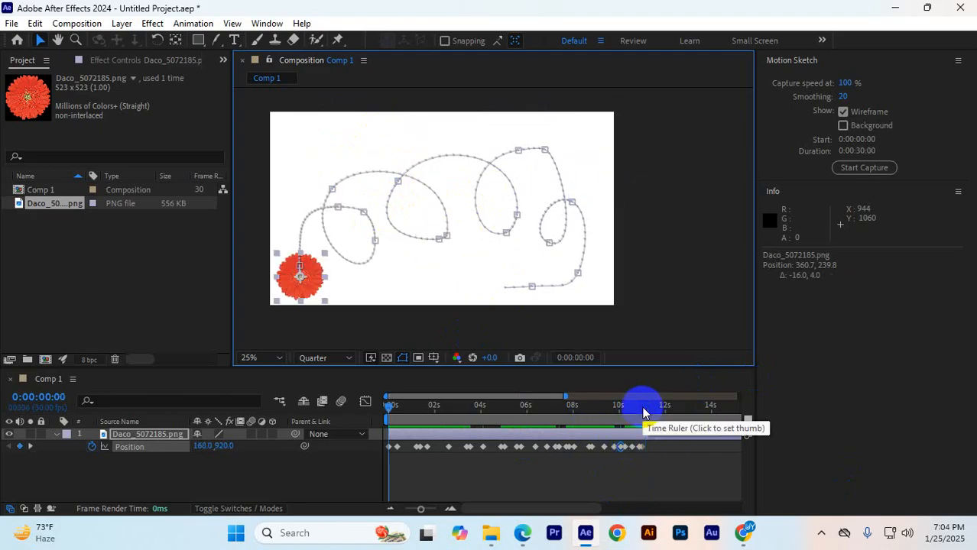
key(space)
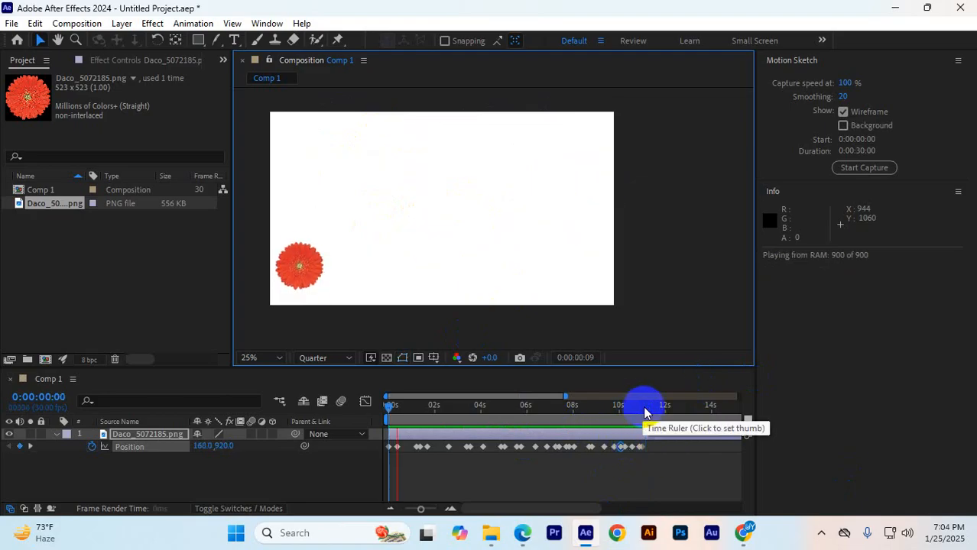
click(489, 434)
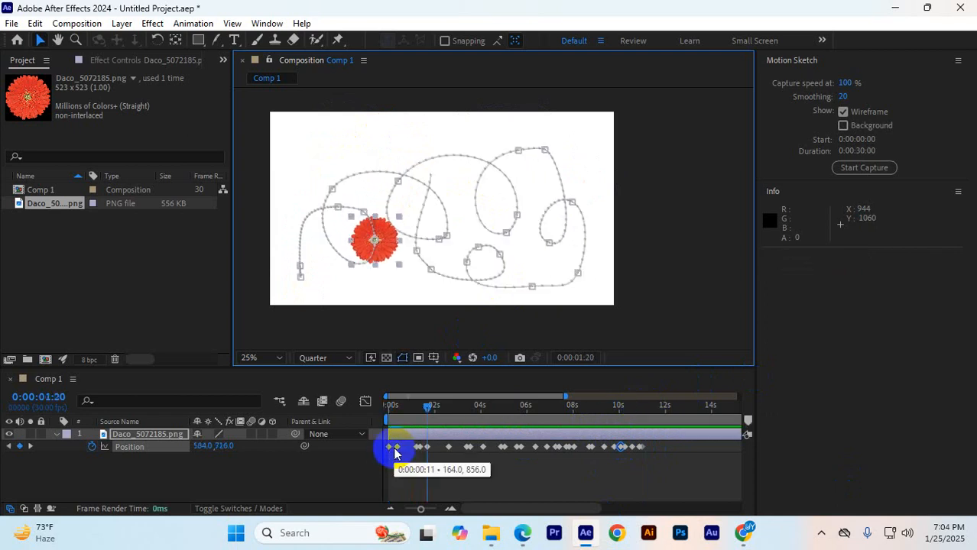
- Retime the flower's Position keyframes in the first six seconds so they are more evenly spaced
click(399, 447)
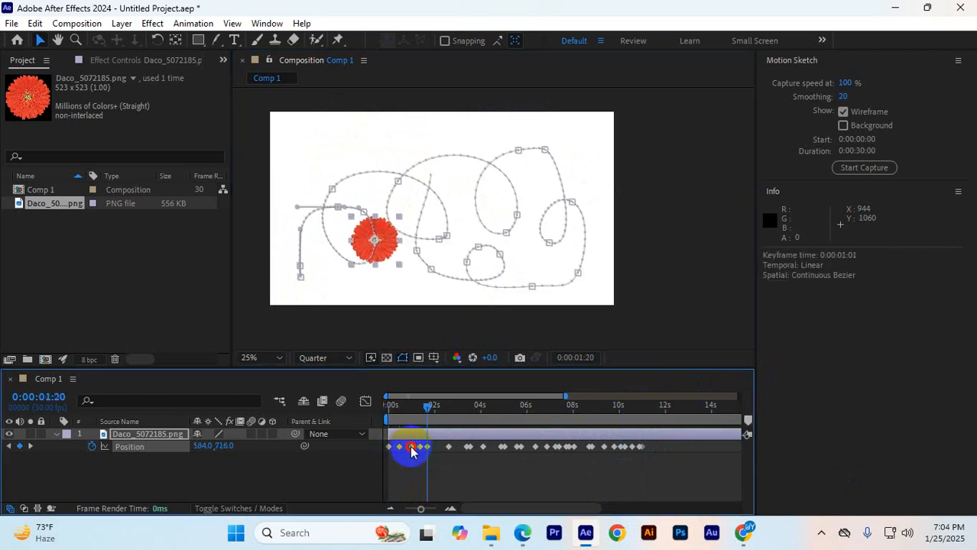
click(412, 447)
drag(428, 450, 457, 452)
click(469, 449)
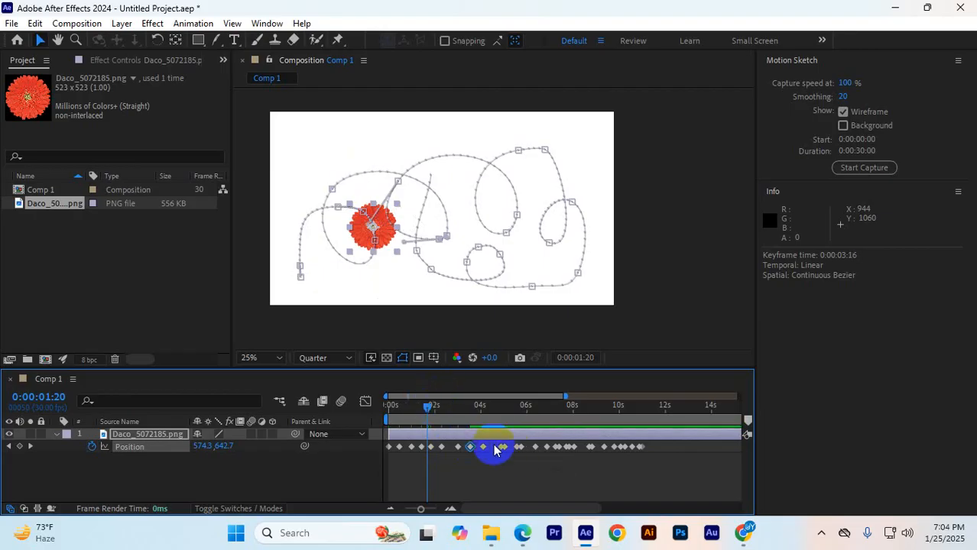
drag(501, 451, 494, 451)
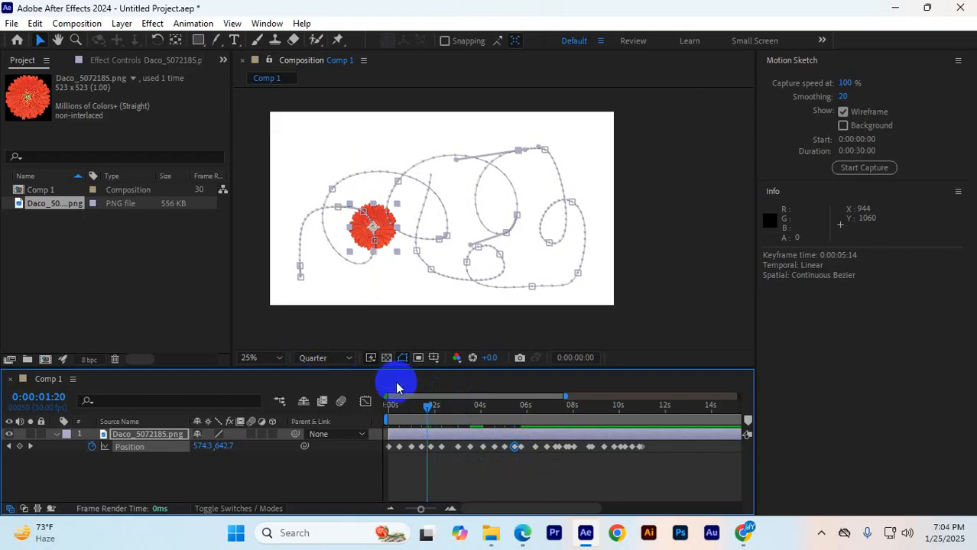
- Play the animation from the beginning to check the retimed keyframes
key(Home)
key(space)
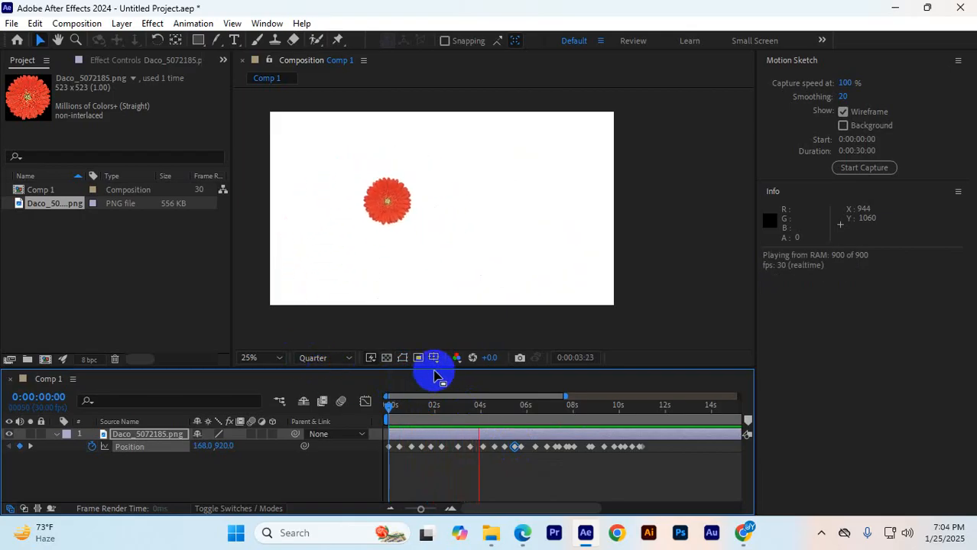
key(space)
- Replace the animated flower layer with a fresh copy of Daco_5072185.png, scaled down and positioned at about 192, 856 near the canvas's lower-left corner
click(614, 279)
drag(649, 297, 267, 131)
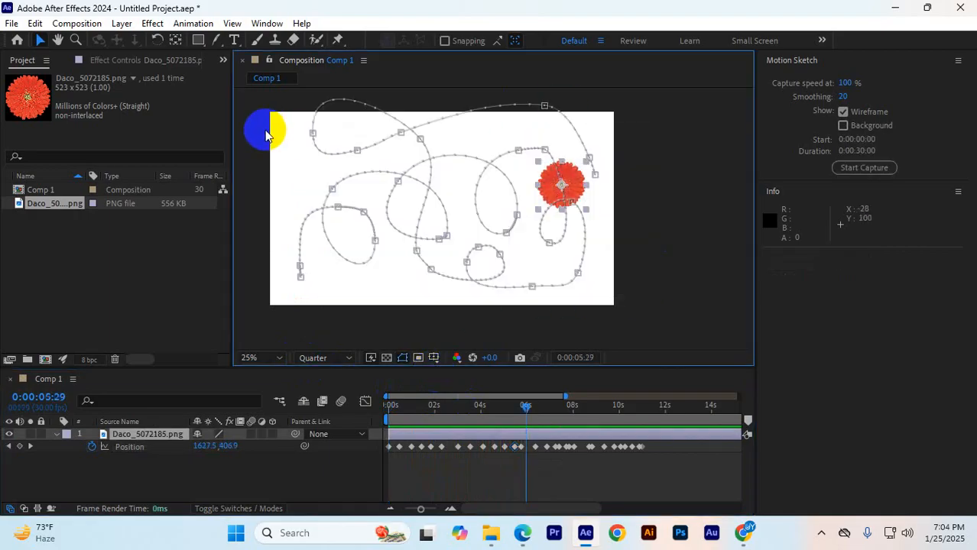
key(Delete)
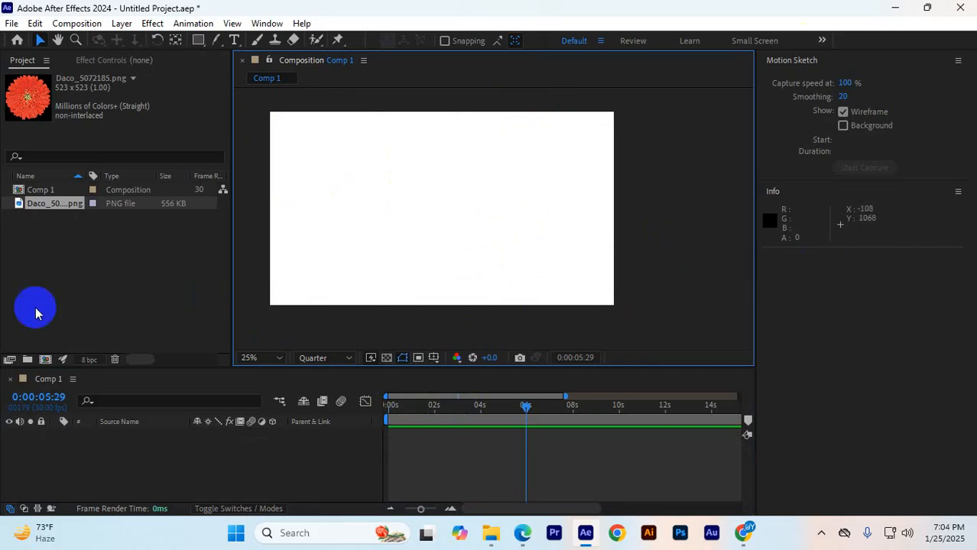
drag(55, 203, 119, 440)
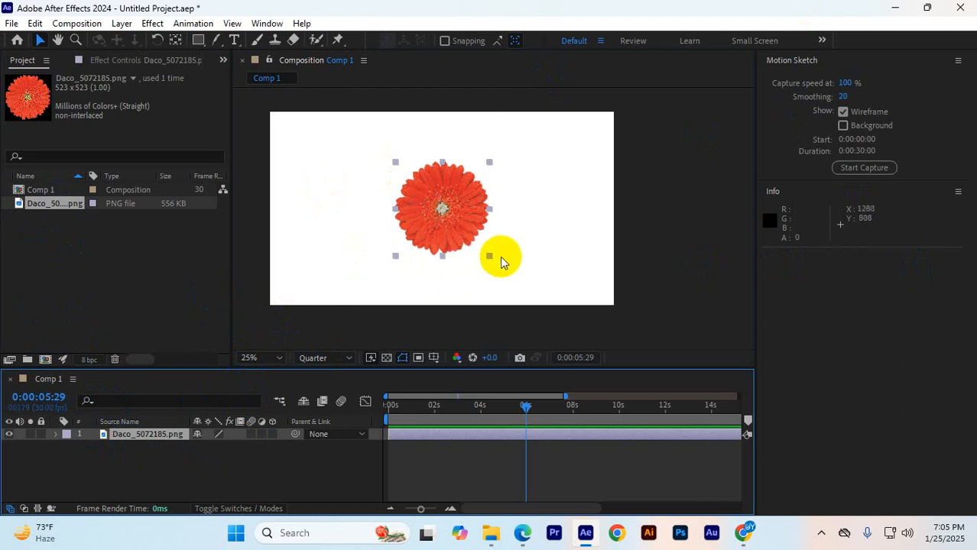
drag(491, 263, 337, 267)
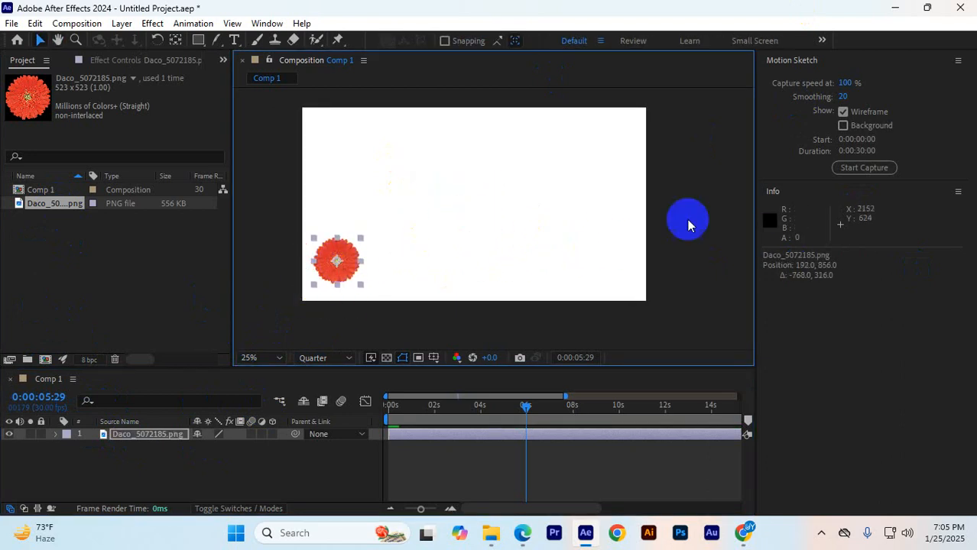
- Capture a looping Motion Sketch path for the flower with Smoothing 50 and Background shown, and preview the movement
click(843, 97)
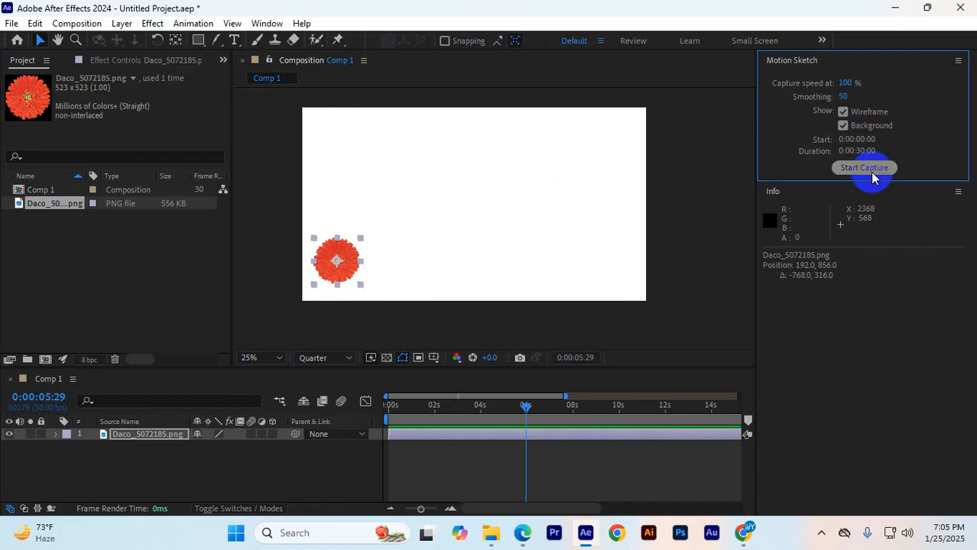
click(338, 297)
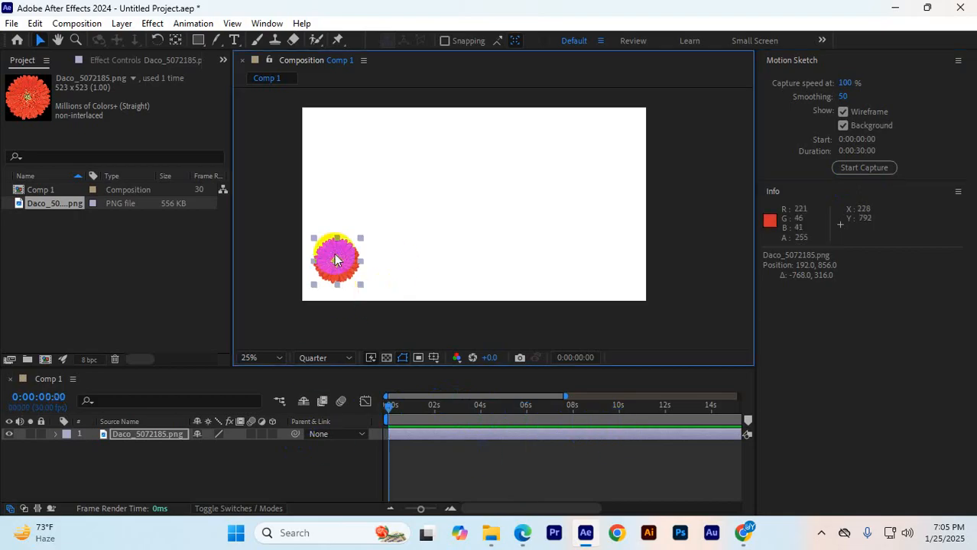
click(865, 167)
mouse_move(341, 246)
mouse_down()
mouse_move(332, 260)
mouse_move(342, 214)
mouse_move(422, 217)
mouse_move(430, 254)
mouse_move(386, 191)
mouse_move(499, 169)
mouse_move(525, 215)
mouse_move(434, 104)
mouse_move(331, 165)
mouse_move(497, 126)
mouse_move(640, 202)
mouse_move(650, 165)
mouse_move(475, 265)
mouse_move(539, 247)
mouse_move(708, 339)
mouse_up()
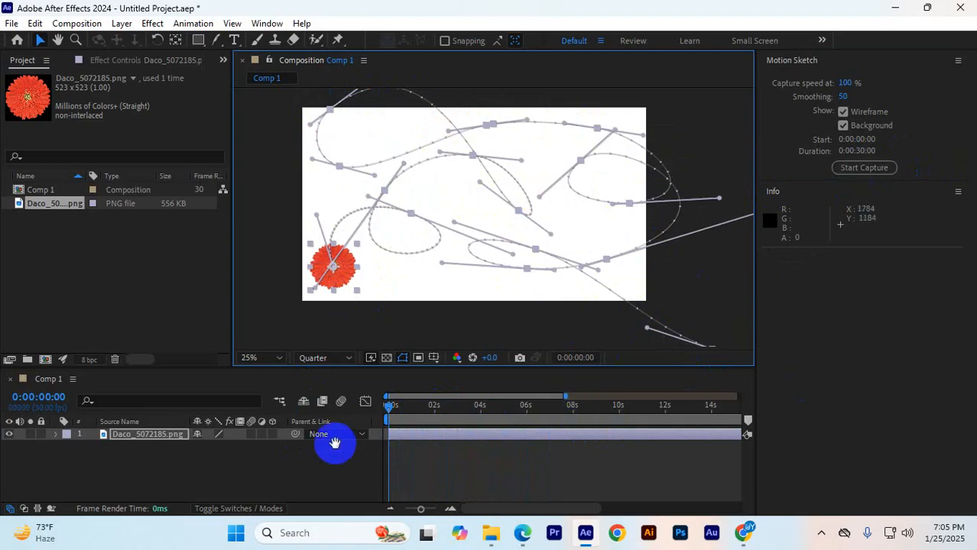
key(space)
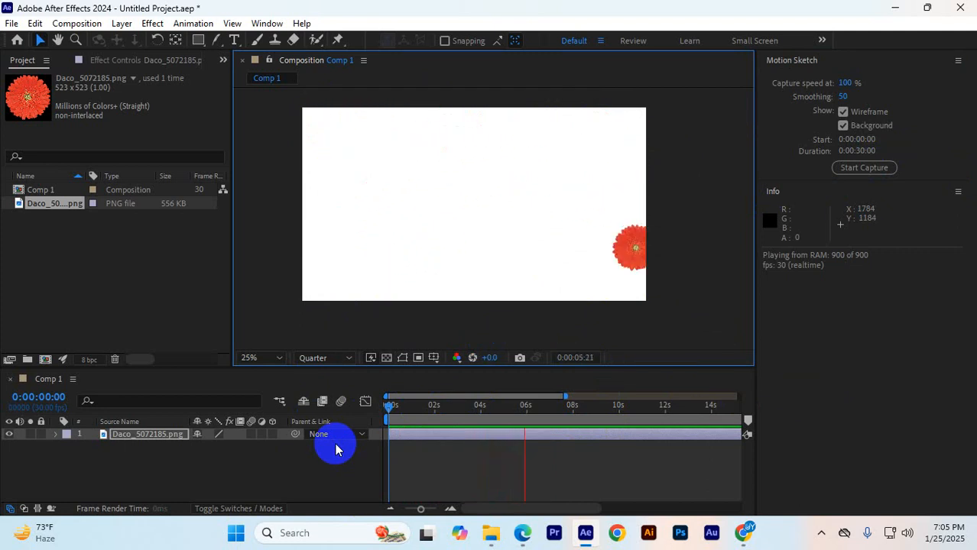
key(space)
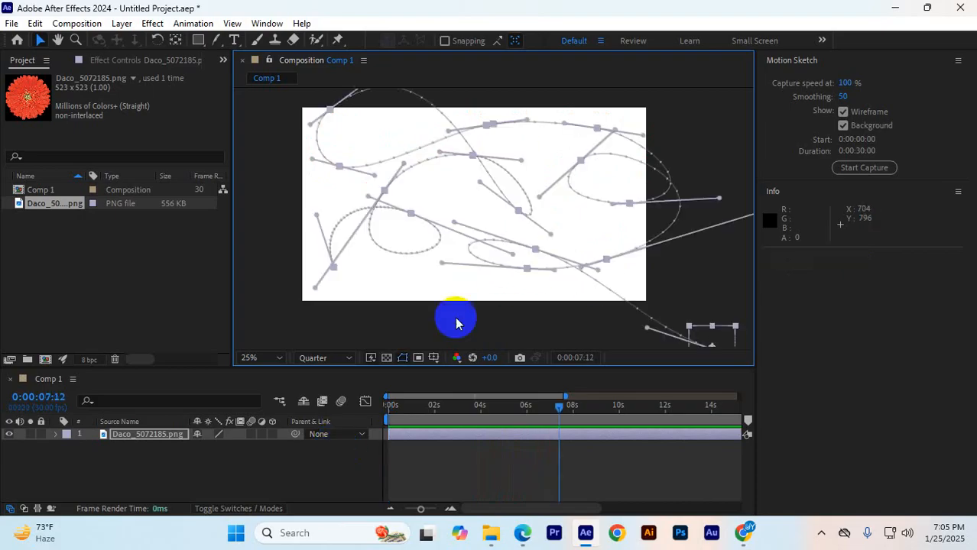
- Adjust the Bezier handles of the sketched path, including the one at its final keyframe, and replay it from the start
drag(646, 331, 528, 294)
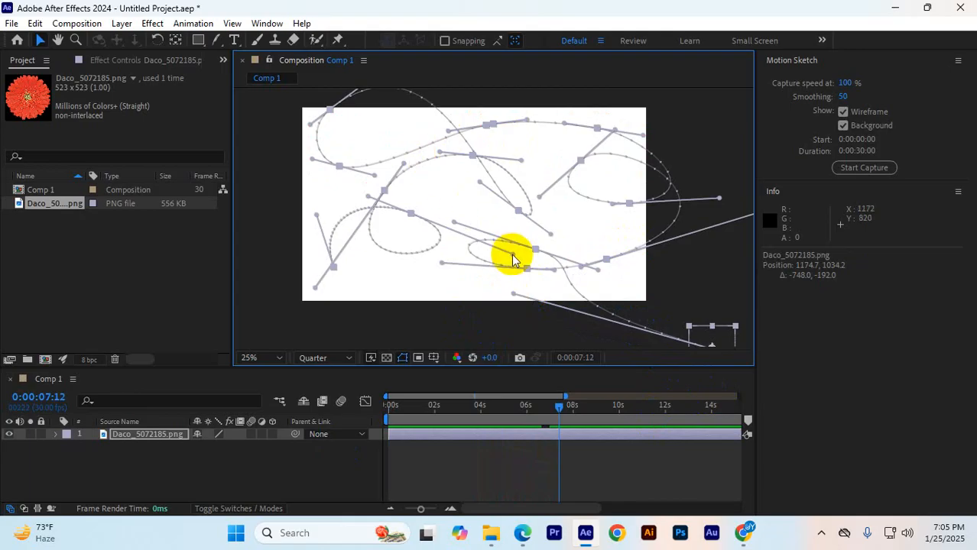
mouse_move(511, 261)
mouse_down()
mouse_move(446, 269)
mouse_move(523, 268)
mouse_move(512, 275)
mouse_up()
drag(561, 400, 388, 435)
click(240, 497)
key(space)
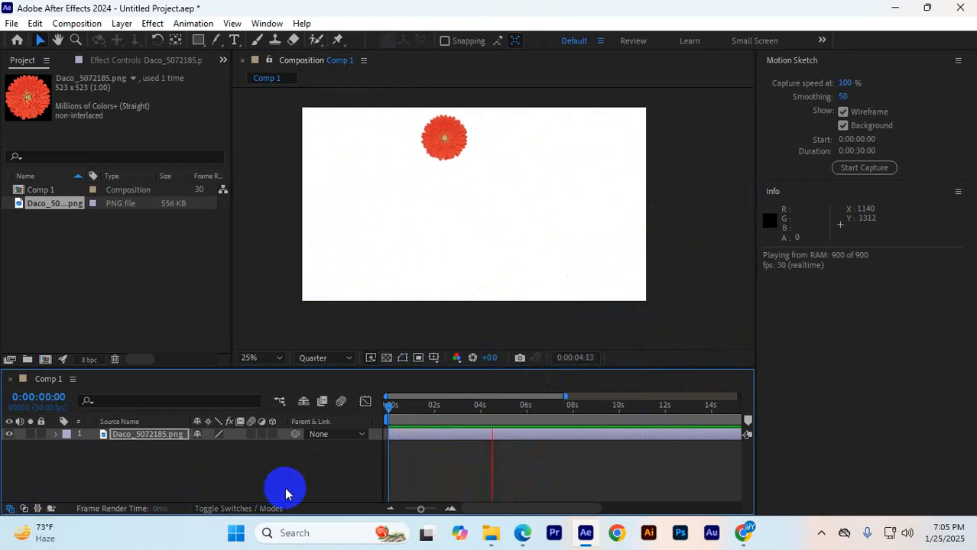
key(space)
- Delete the Daco_5072185.png layer from Comp 1
click(192, 474)
click(109, 434)
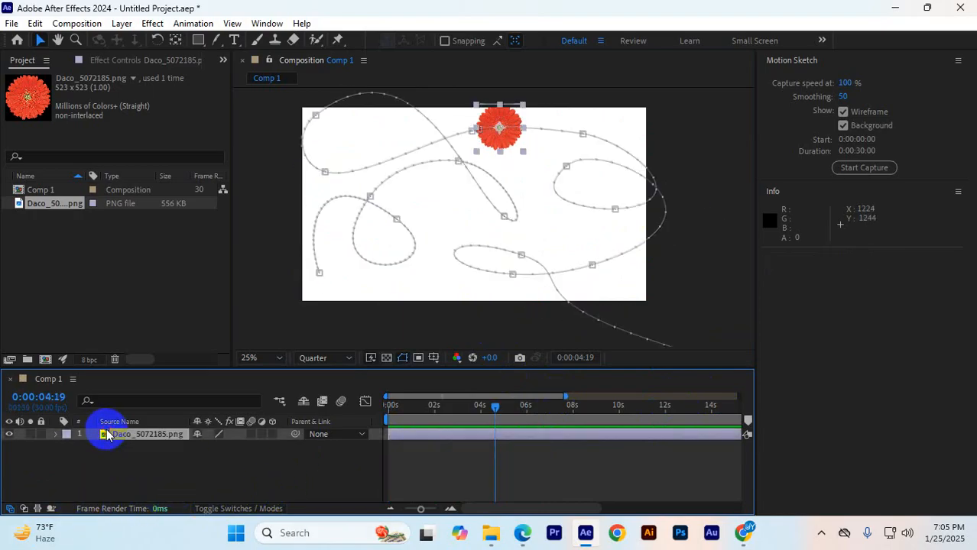
key(Delete)
- Switch to the course outline PDF in Chrome and highlight the Motion Stabilization topic under Class 04
click(746, 532)
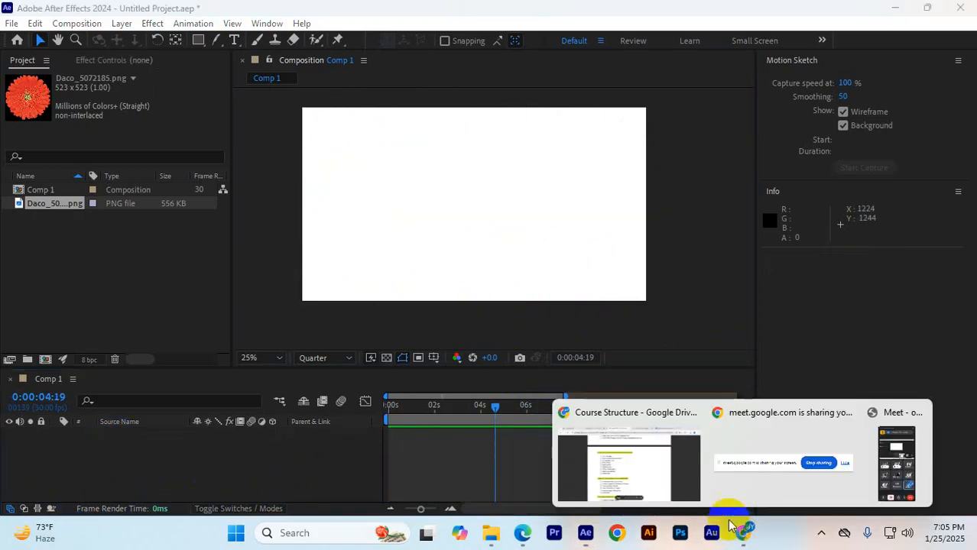
click(655, 486)
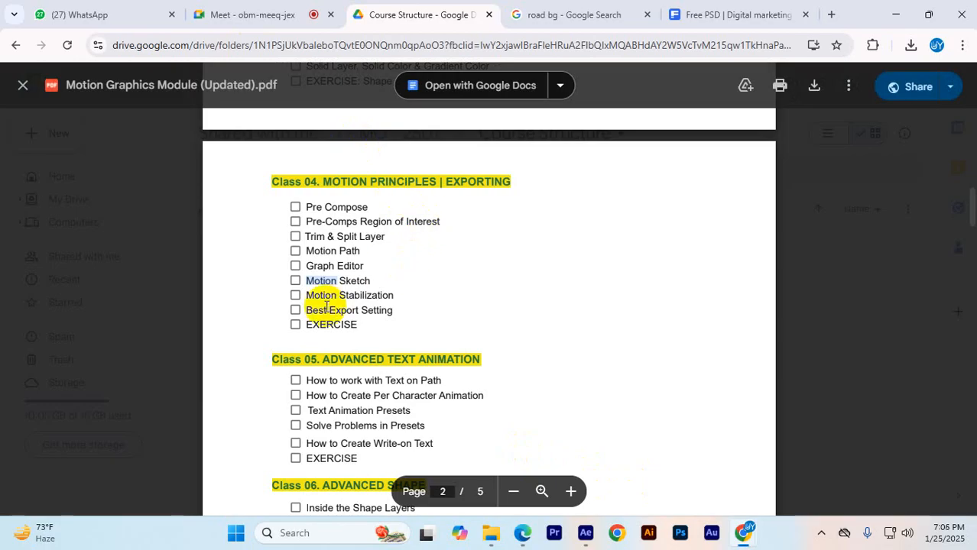
drag(320, 295, 432, 297)
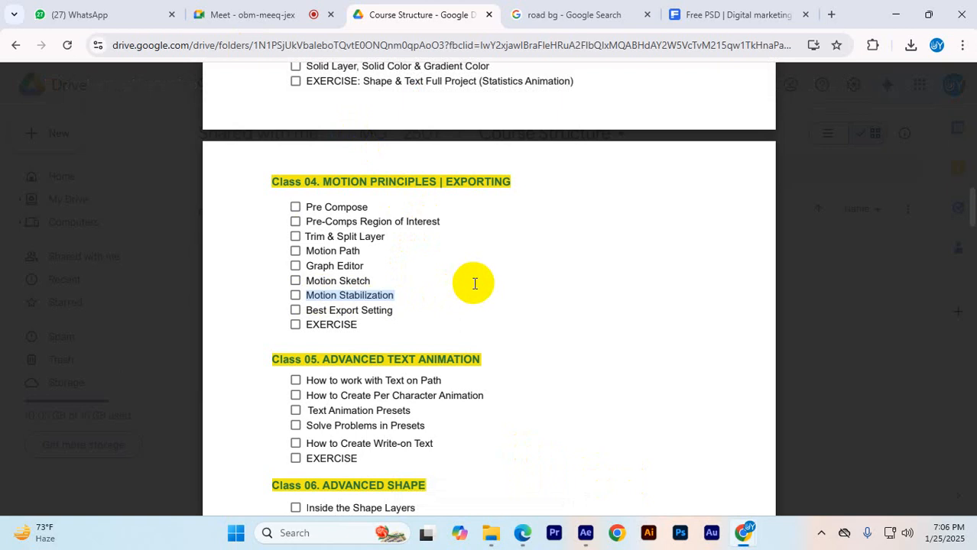
- Switch to the Google Meet call, read the latest in-call messages, and close the chat
click(244, 15)
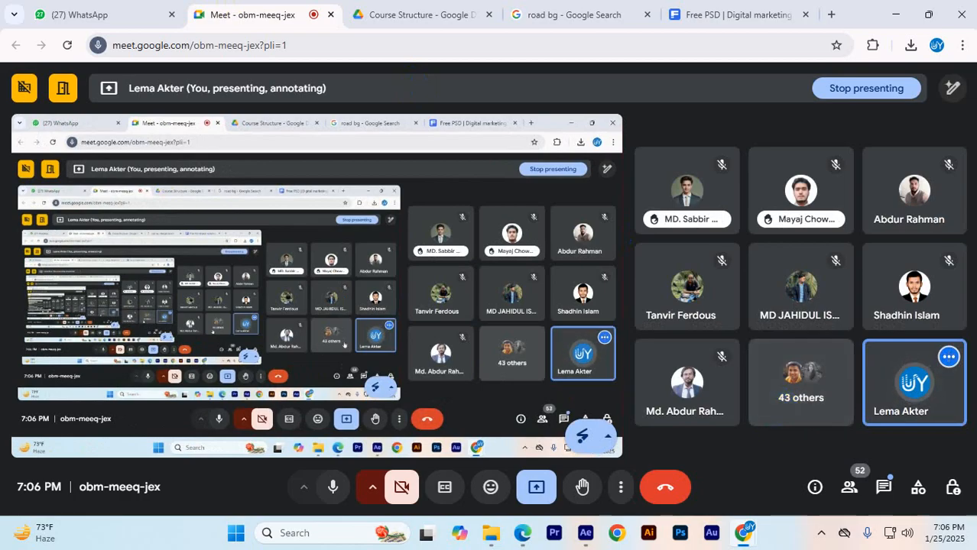
click(794, 521)
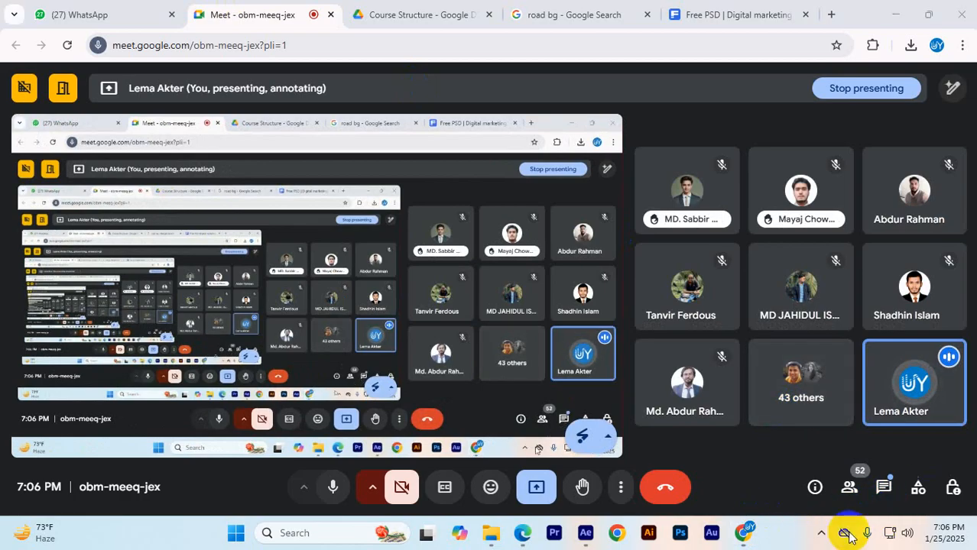
click(883, 487)
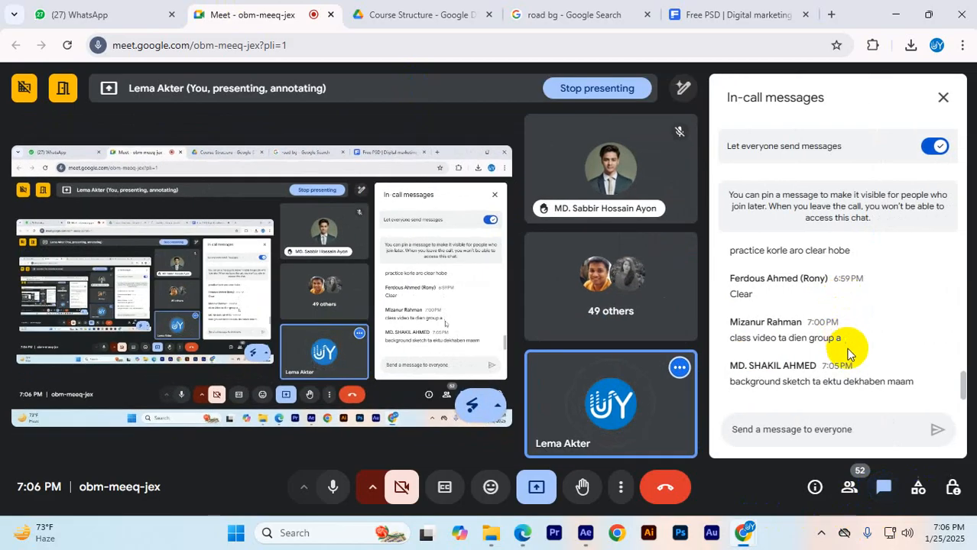
drag(821, 382, 908, 380)
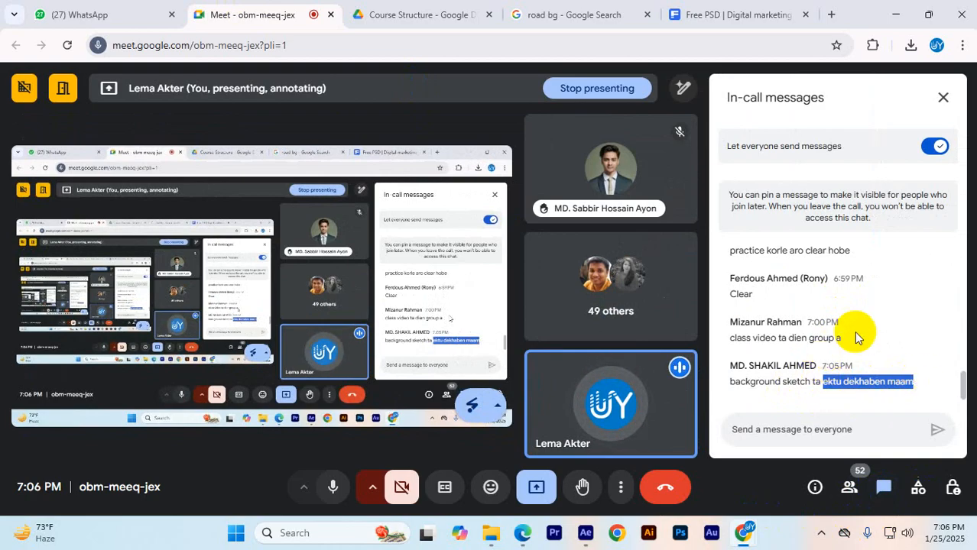
scroll(831, 353, up, 2)
scroll(864, 328, down, 2)
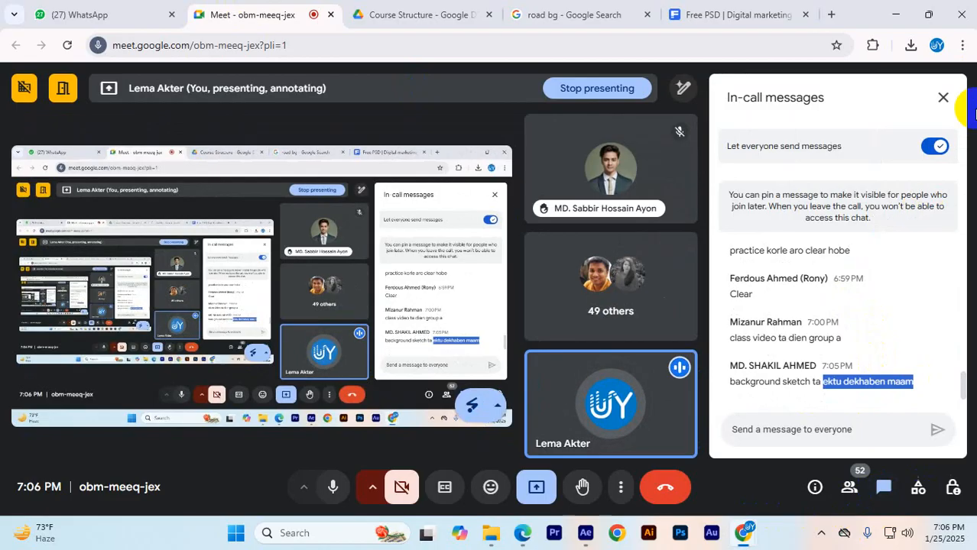
click(943, 97)
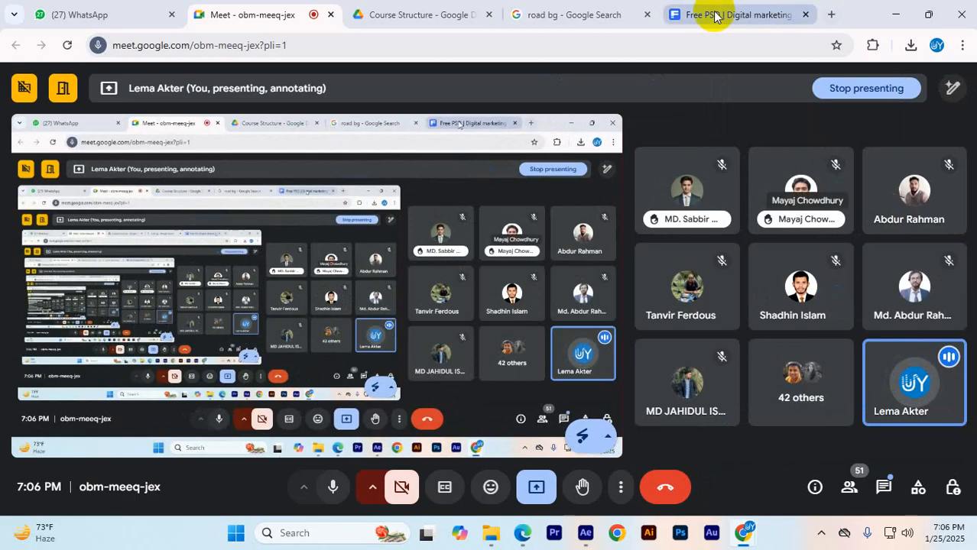
mouse_move(713, 16)
mouse_move(663, 203)
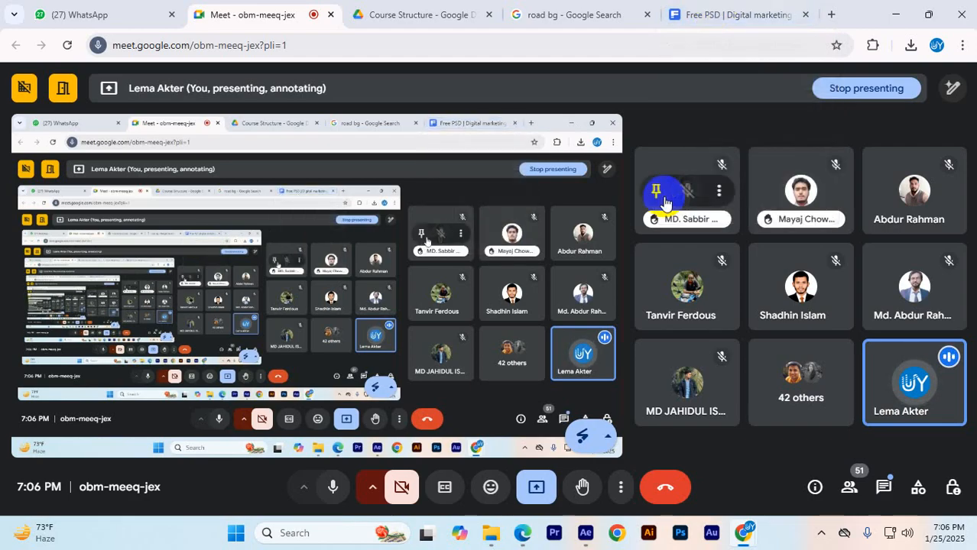
mouse_move(697, 410)
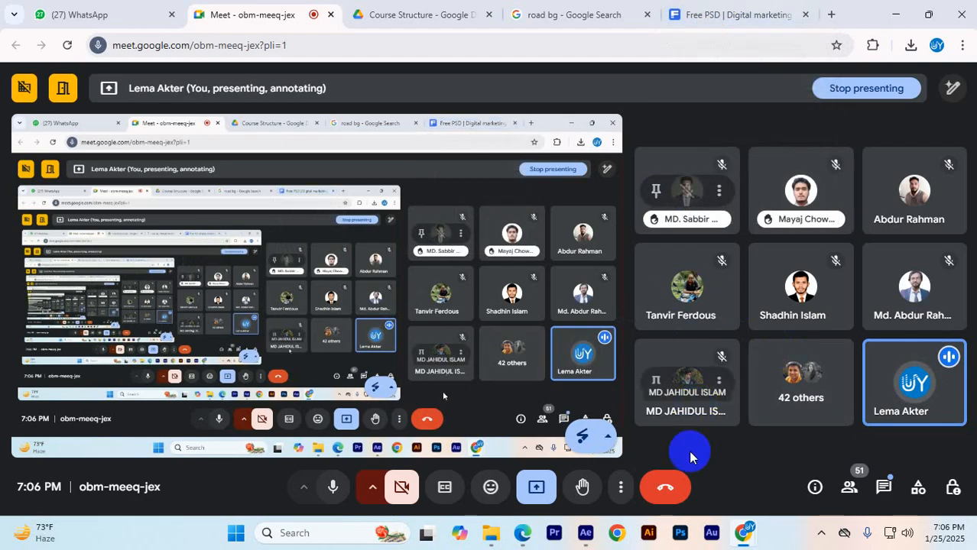
- Open a new File Explorer window and go to the VE & 2D Class Elements folder on New Volume (F:)
mouse_move(490, 535)
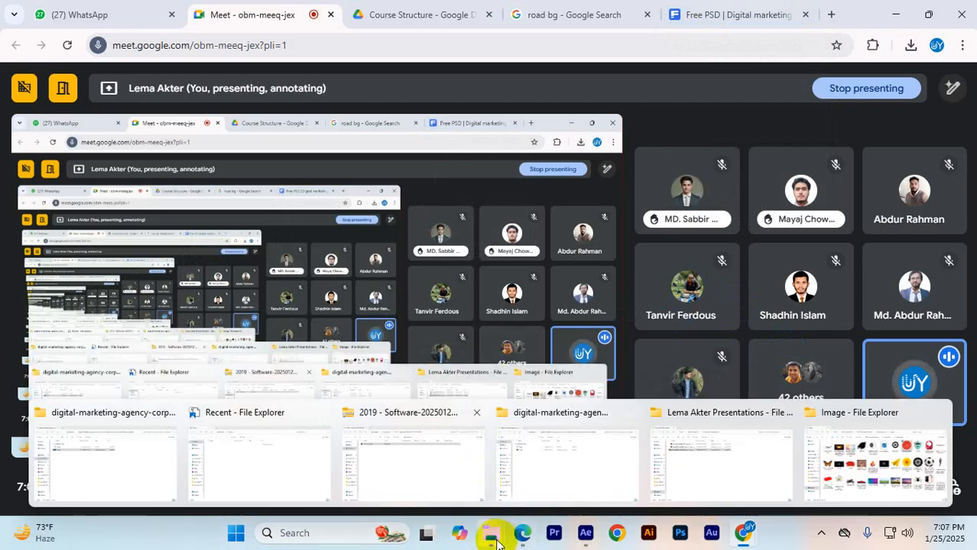
right_click(491, 535)
click(482, 494)
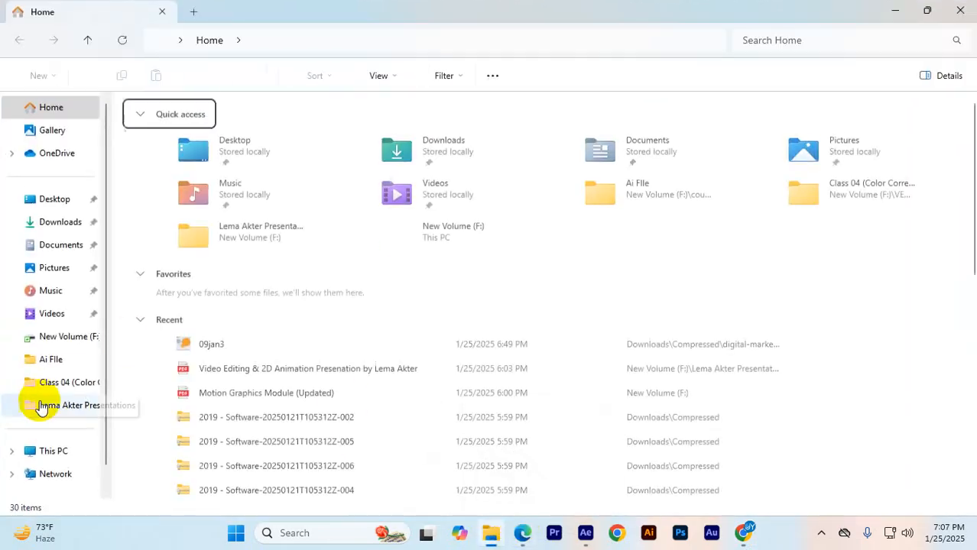
click(58, 443)
click(66, 411)
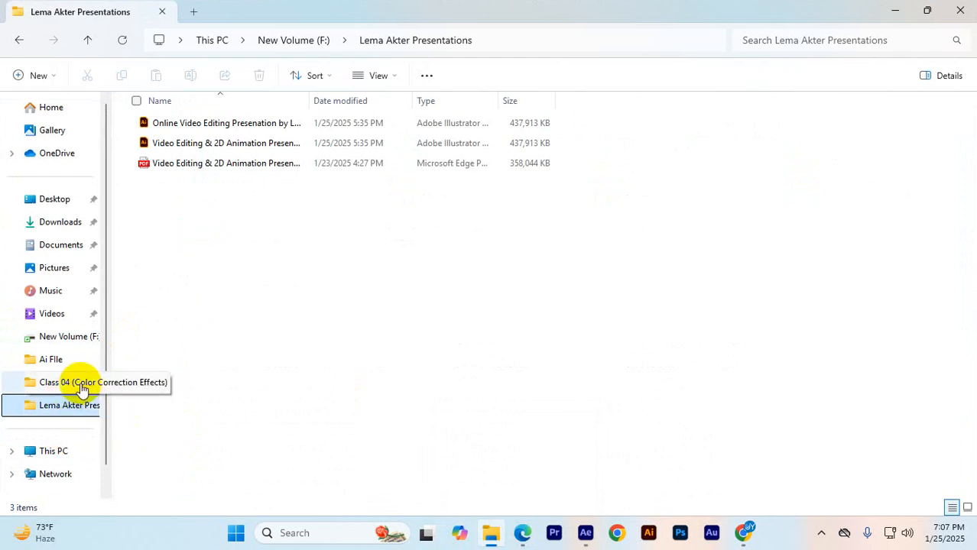
click(49, 450)
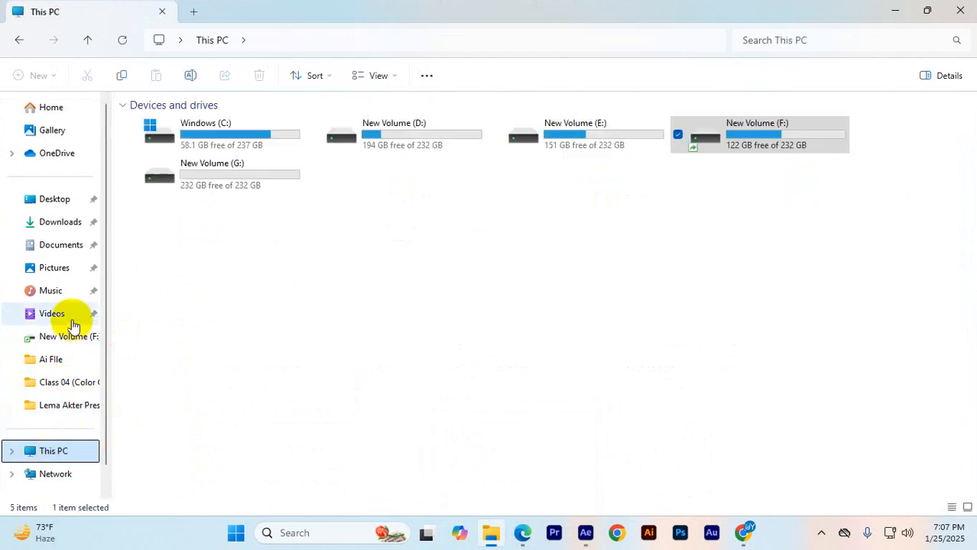
double_click(740, 134)
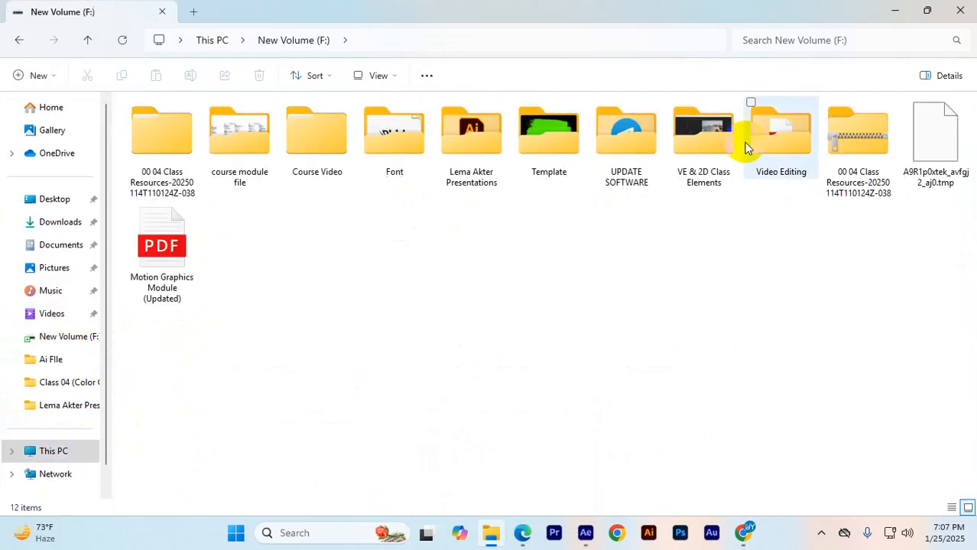
double_click(703, 174)
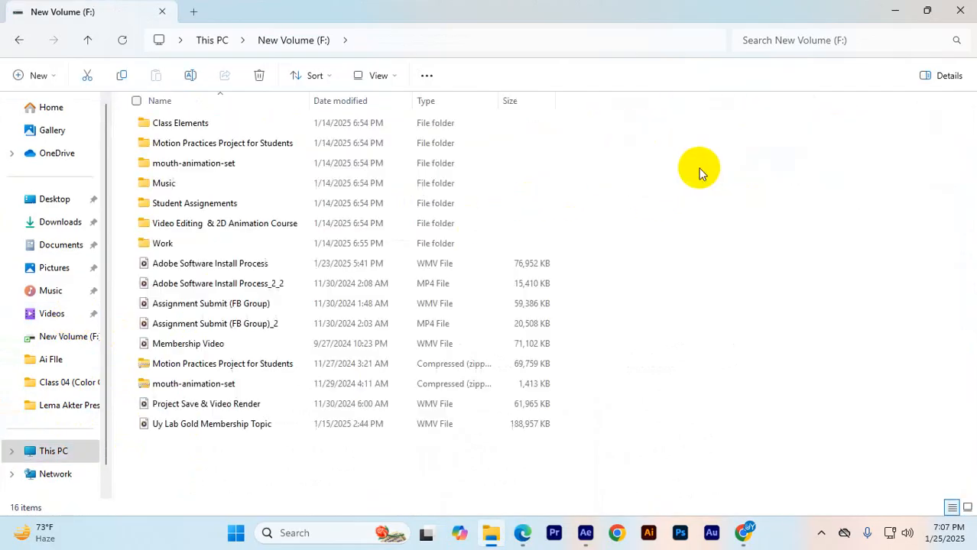
- Show the folder's items as large thumbnails and open the Class Elements folder
click(373, 76)
click(380, 131)
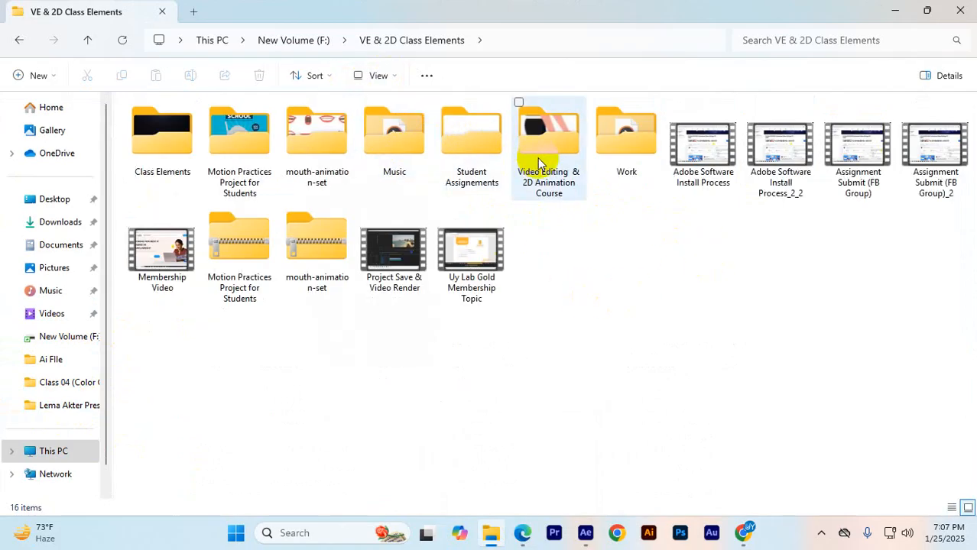
double_click(555, 169)
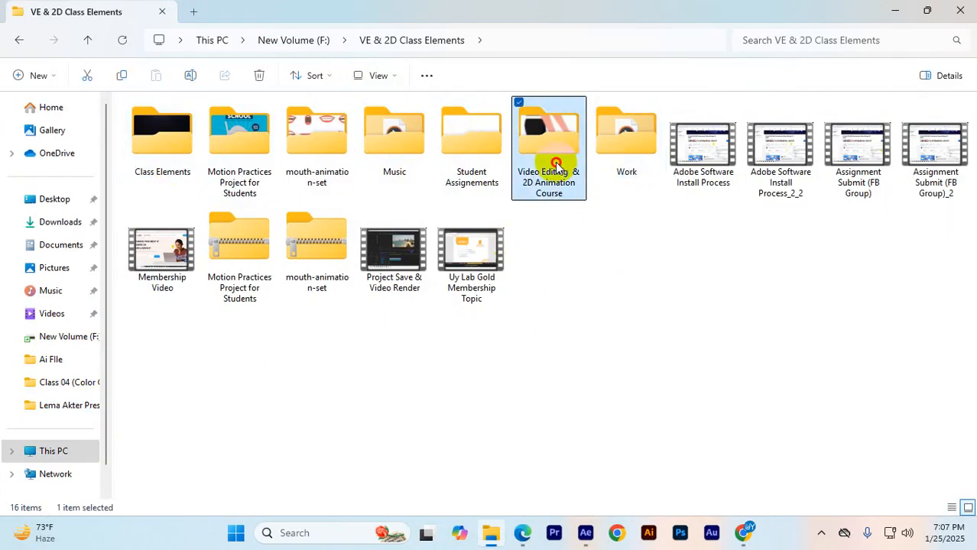
click(17, 42)
double_click(159, 134)
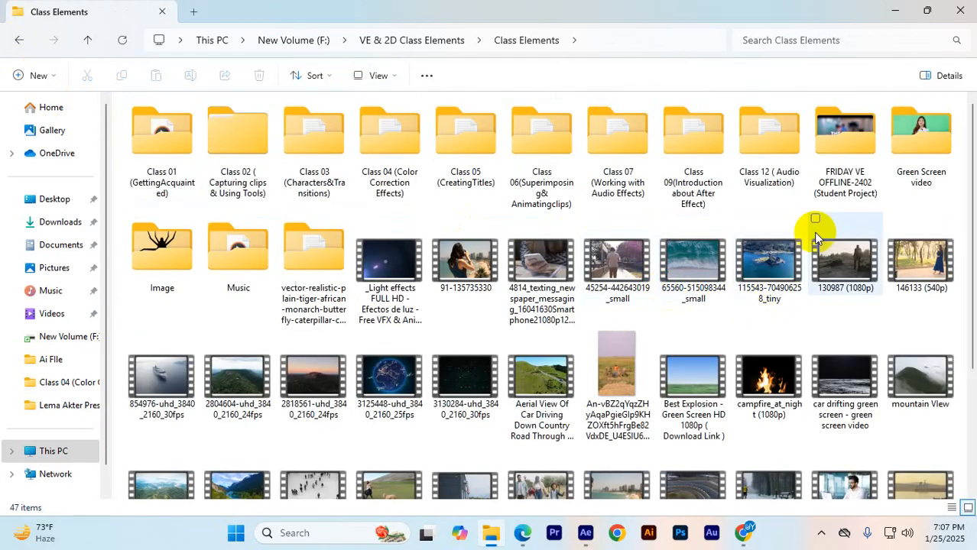
- Look over the clips in Class Elements, search them for "sh", and return to the full folder listing
scroll(868, 323, down, 2)
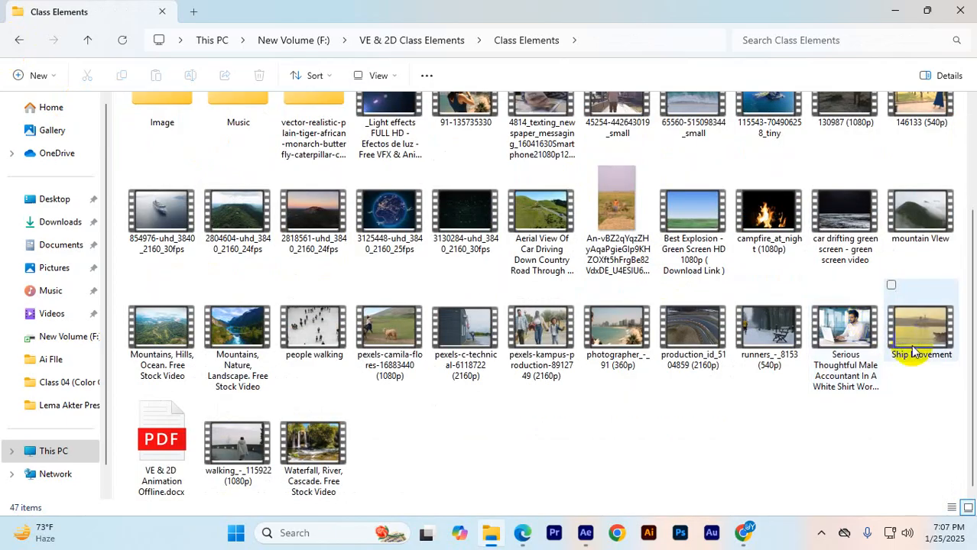
scroll(914, 348, up, 2)
click(833, 49)
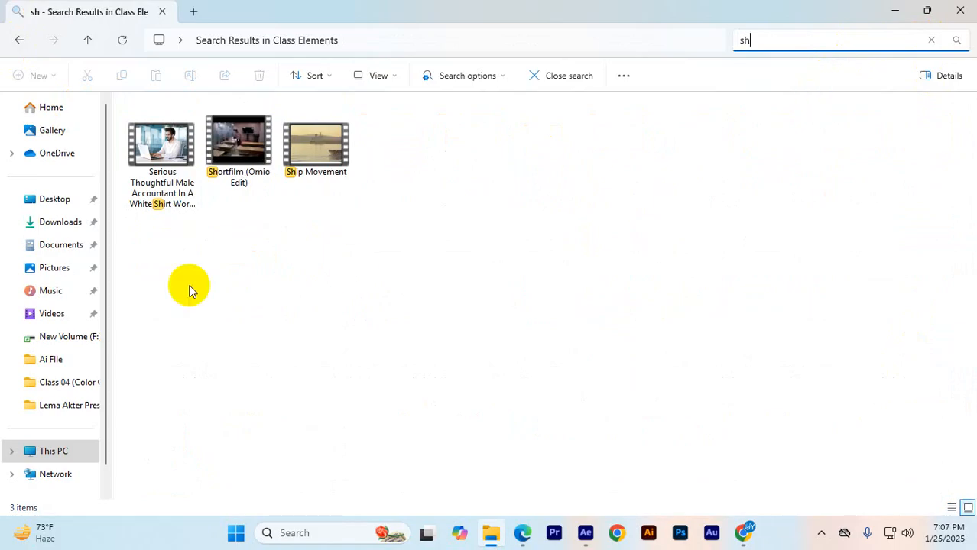
click(236, 184)
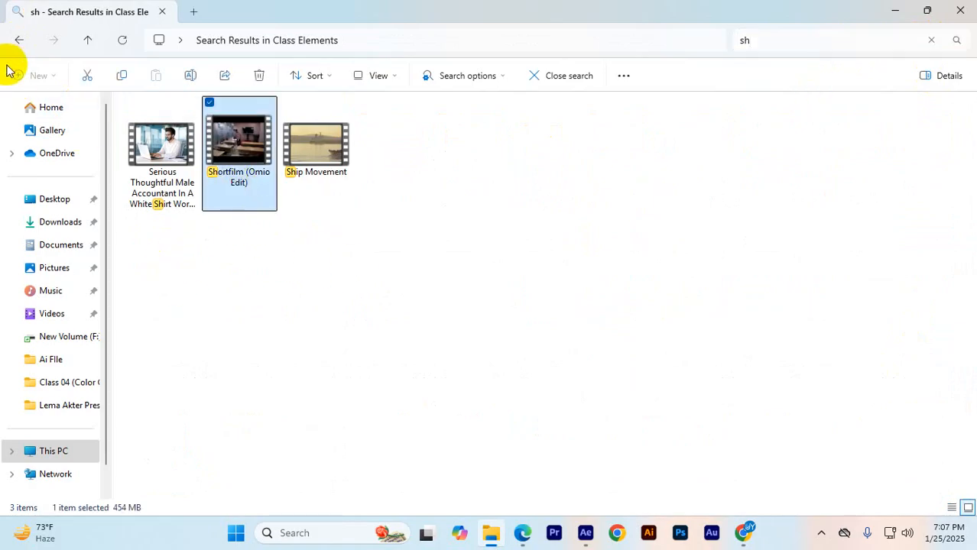
click(17, 42)
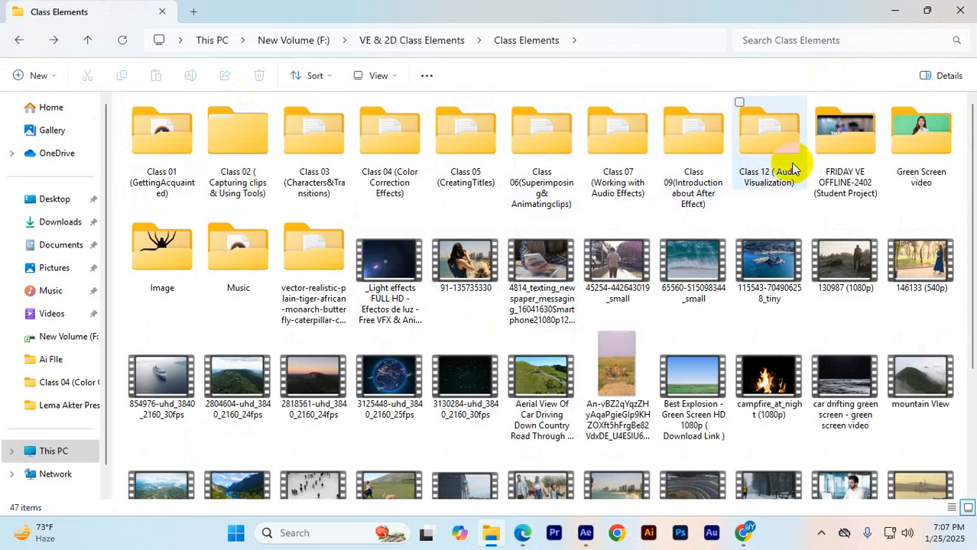
- Check the Class 06, Class 05 and Class 04 folders and the remaining Class Elements clips for footage to stabilize
double_click(542, 174)
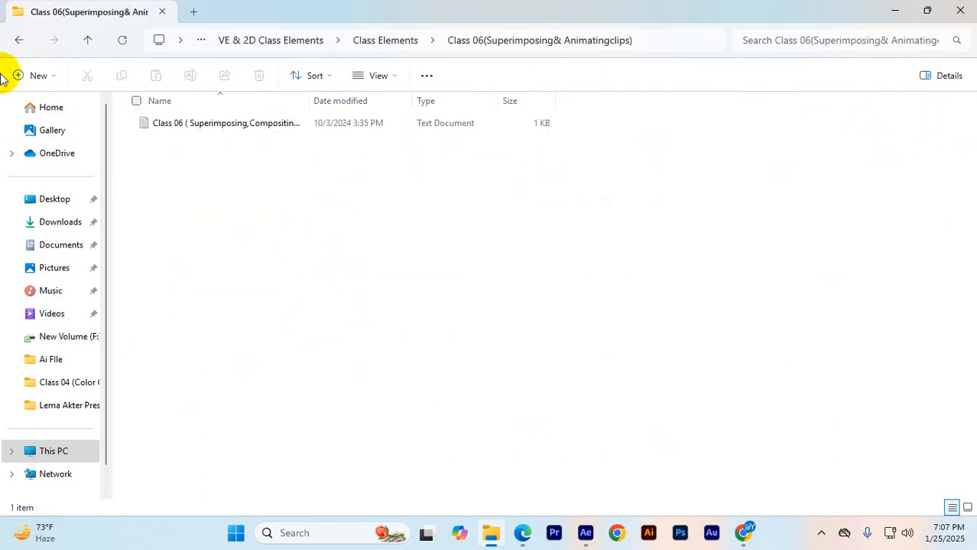
click(19, 40)
double_click(451, 163)
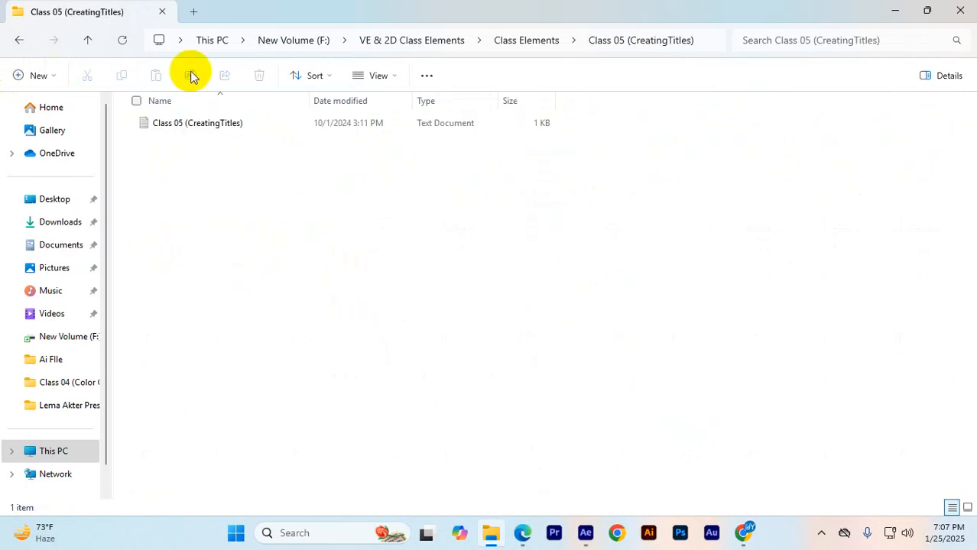
click(17, 46)
scroll(741, 382, down, 3)
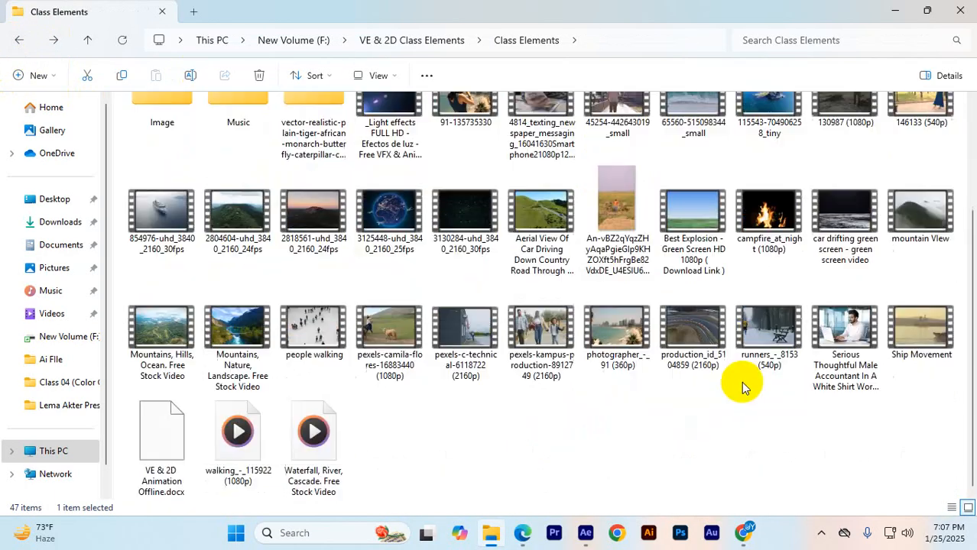
click(523, 431)
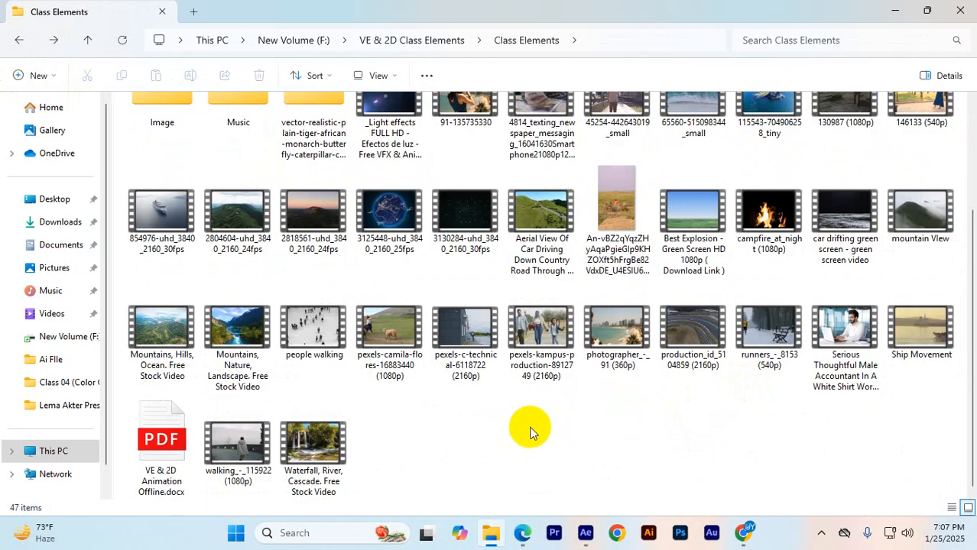
scroll(782, 411, up, 2)
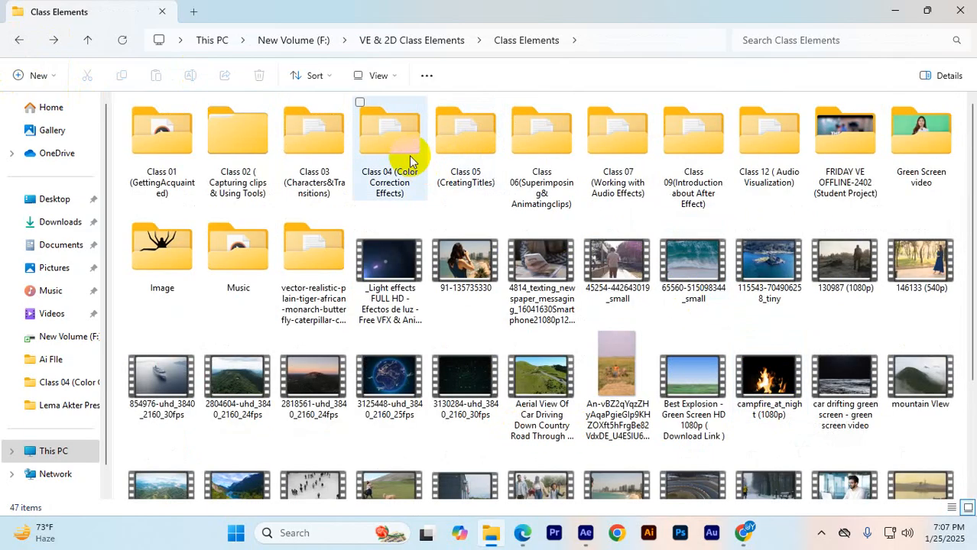
double_click(366, 142)
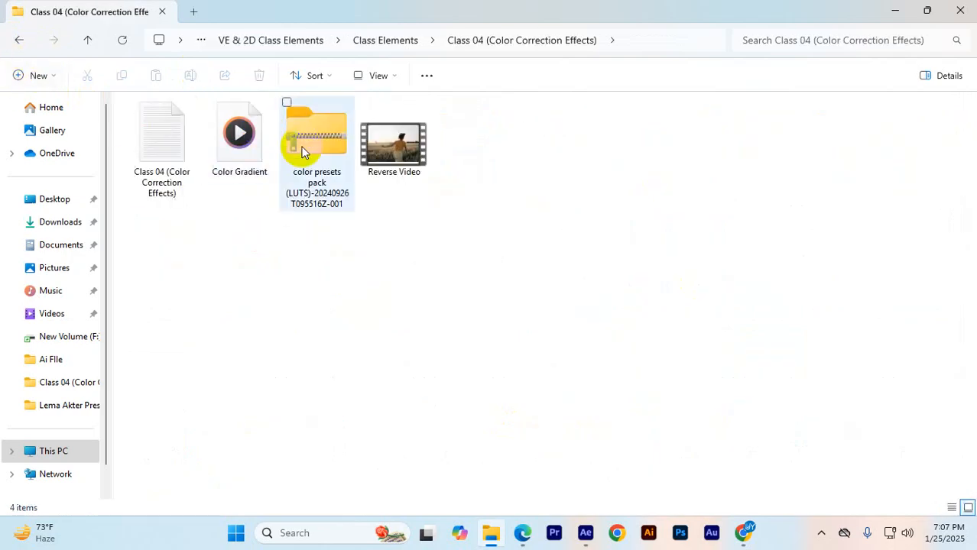
click(16, 43)
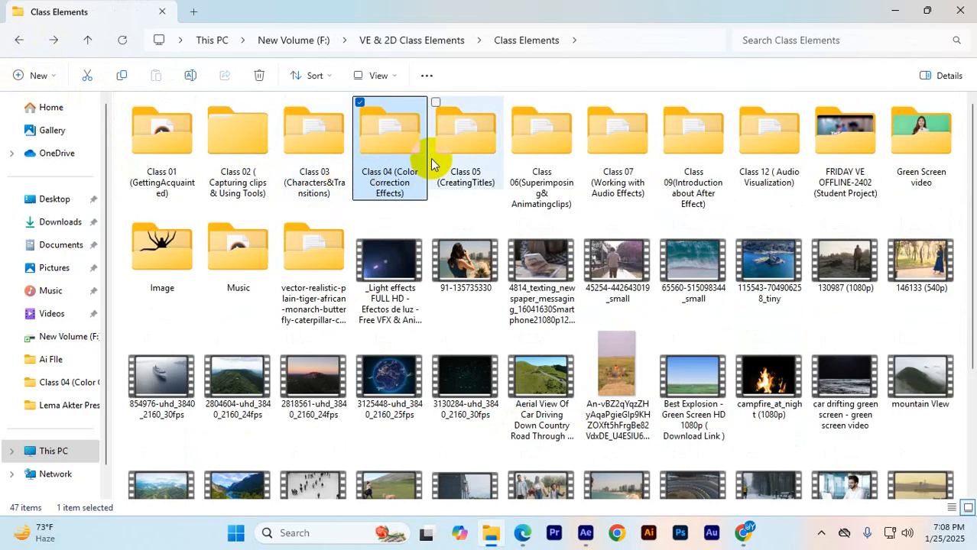
- Inspect the contents of the Class 05, Class 06 and Class 07 folders, showing the Class 07 files as thumbnails
double_click(456, 164)
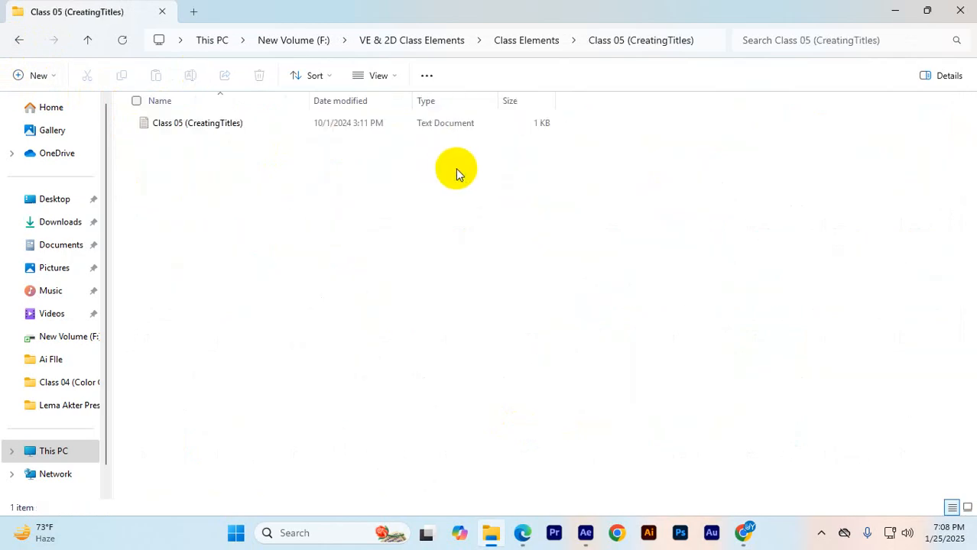
click(23, 43)
double_click(539, 156)
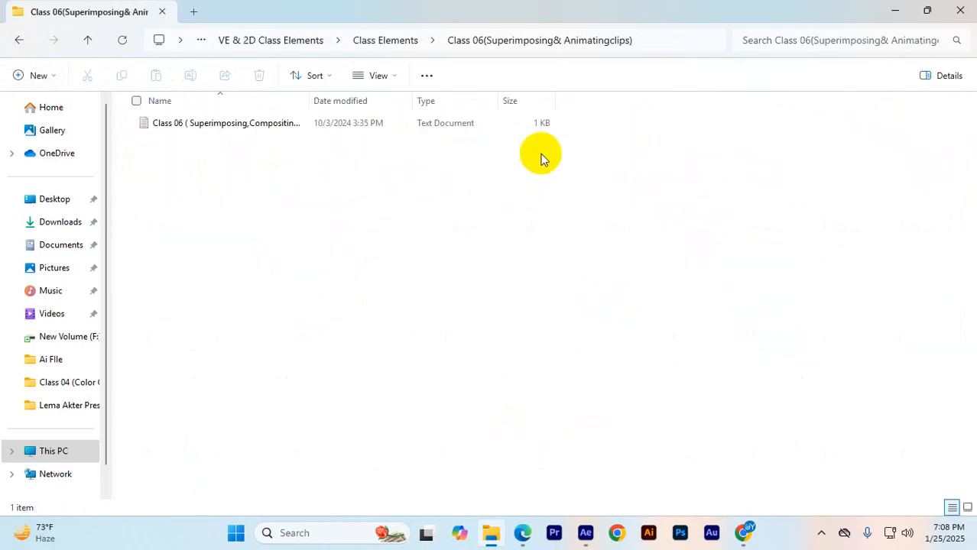
click(25, 46)
double_click(650, 133)
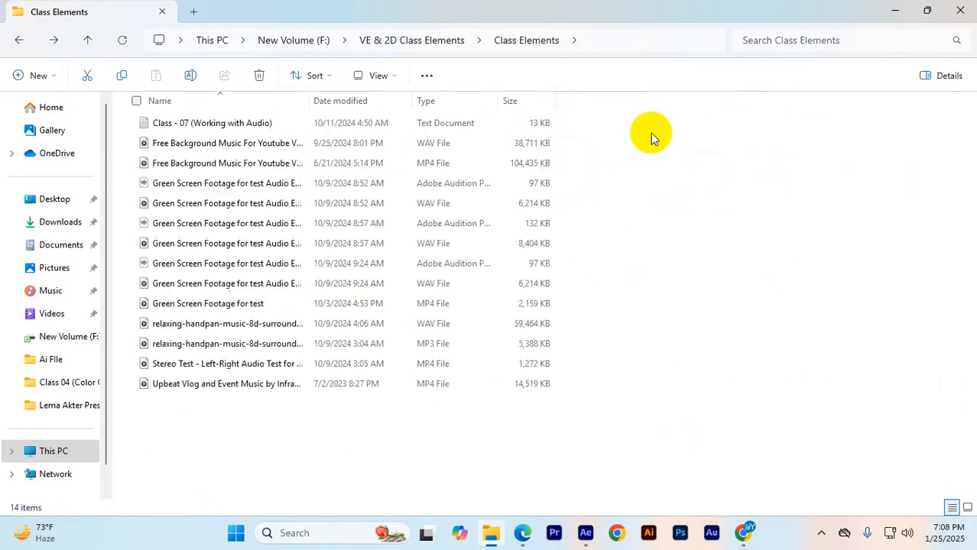
click(362, 73)
click(381, 134)
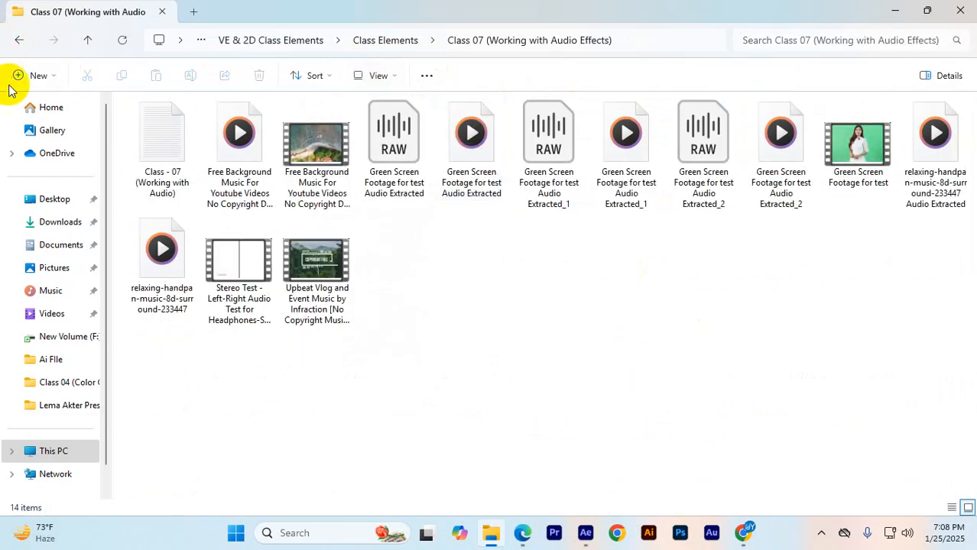
click(15, 43)
- Examine the loose video clips in Class Elements, including the photographer, Ship Movement and runners clips
scroll(693, 312, down, 3)
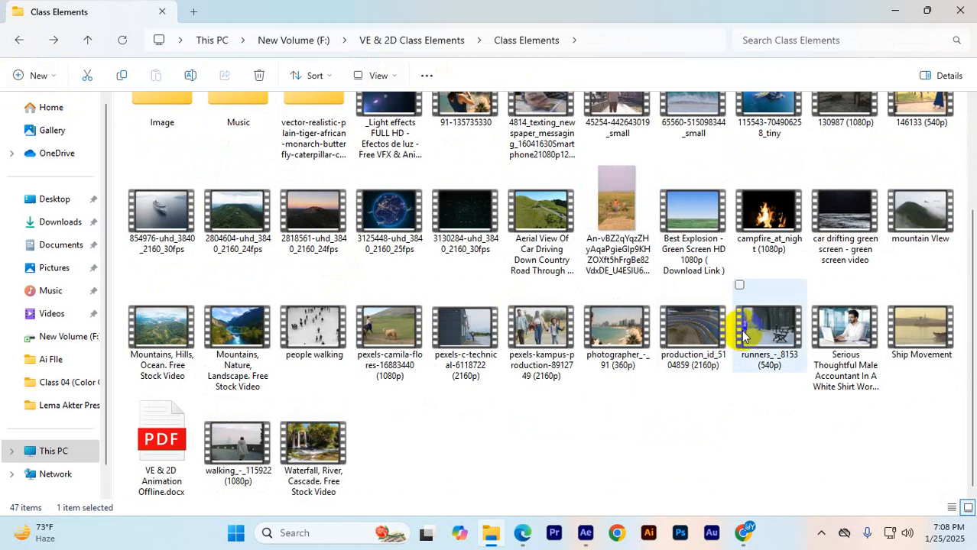
click(554, 380)
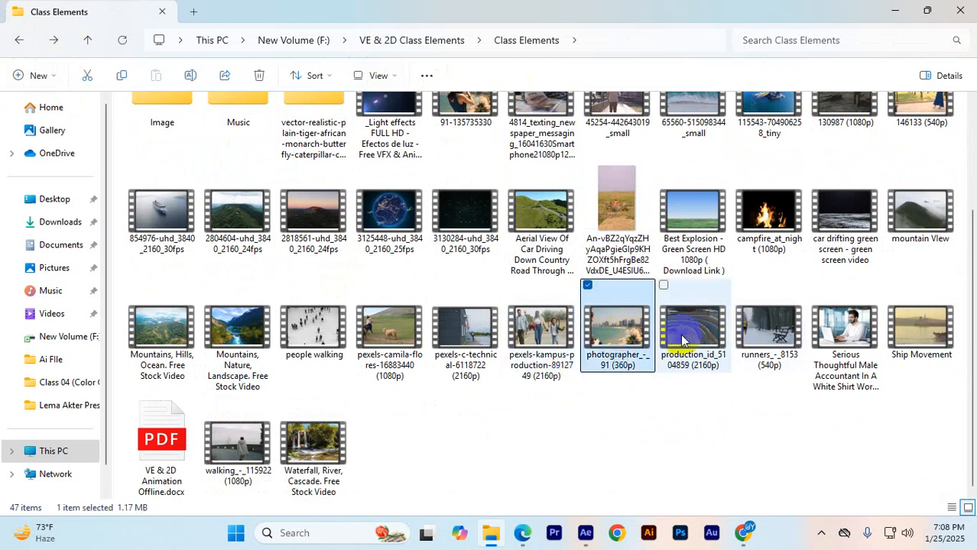
click(845, 367)
click(948, 340)
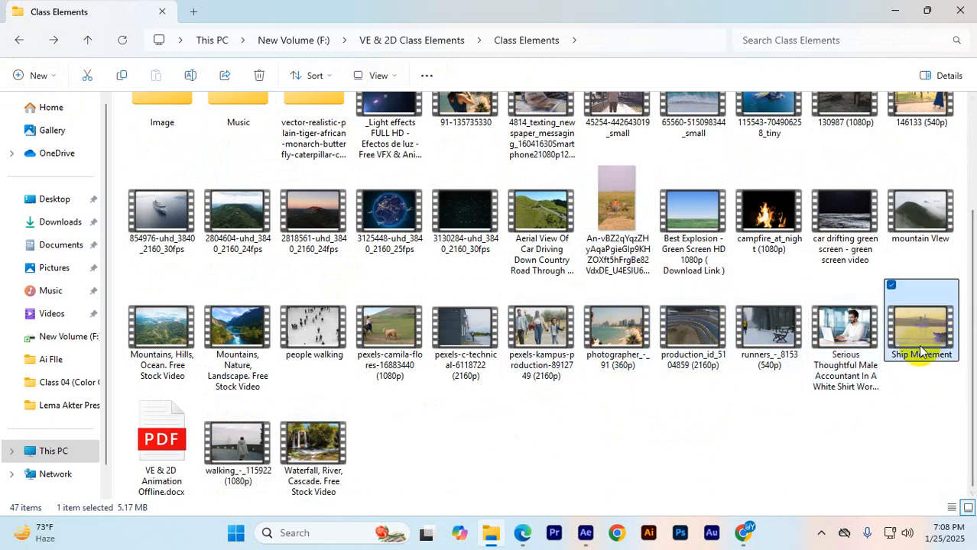
click(768, 357)
scroll(769, 361, up, 2)
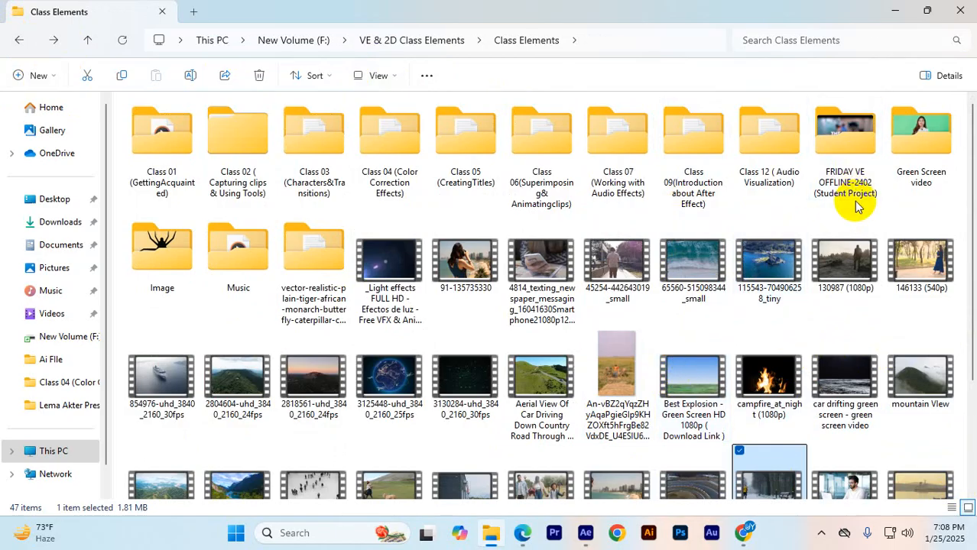
- Check the Class 12 (Audio Visualization) and Class 02 (Capturing clips & Using Tools) folders, and return to Class Elements
double_click(788, 179)
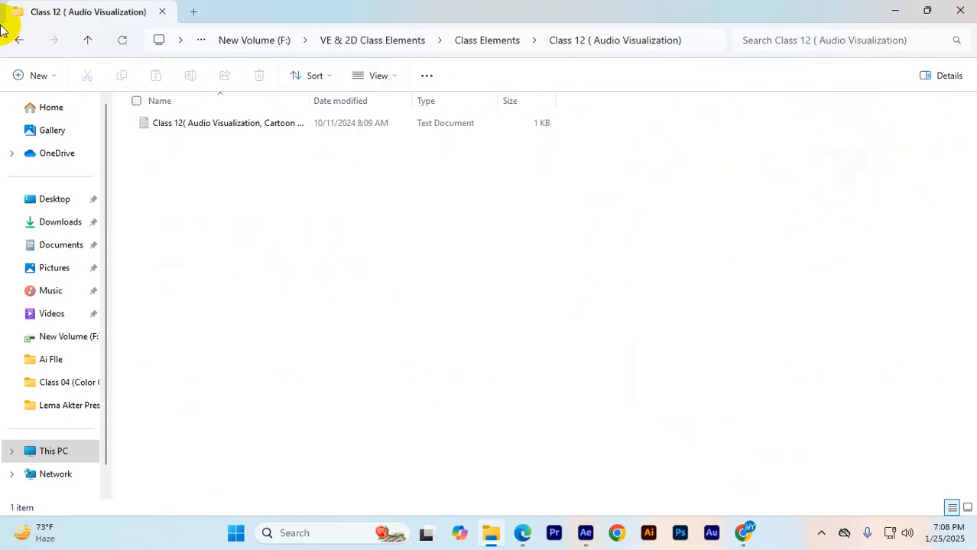
click(12, 41)
double_click(218, 174)
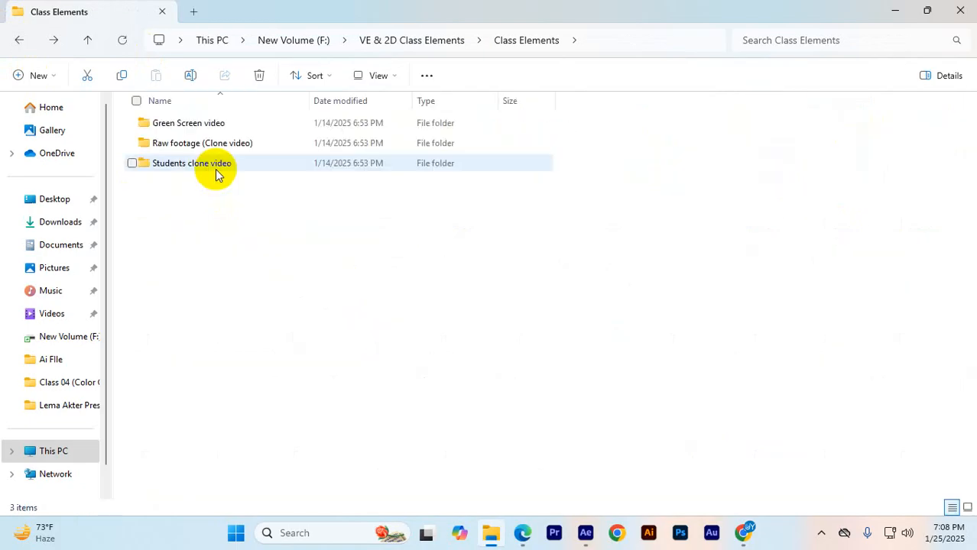
click(19, 40)
- Search the Class Elements folder for stabilization footage with the terms "sh", "motion s" and "sta"
click(823, 42)
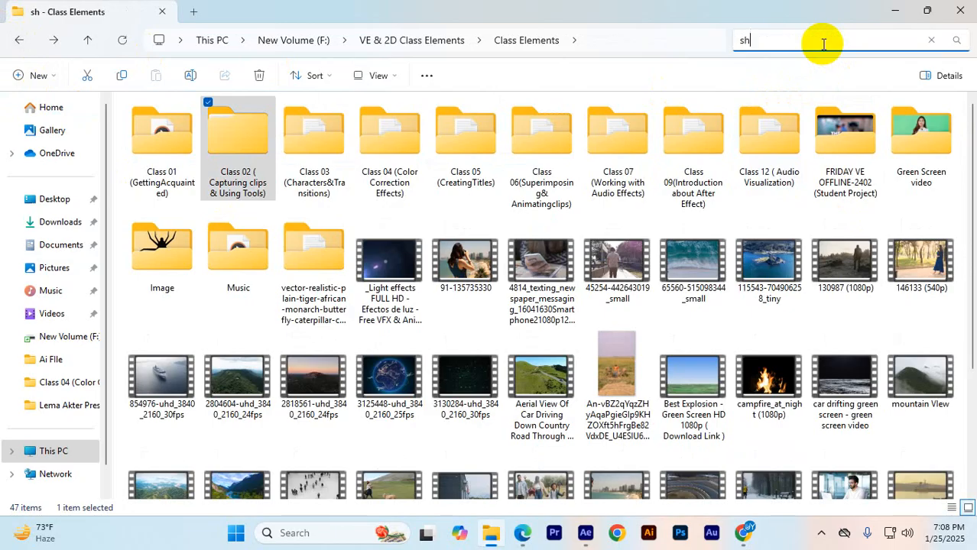
text(sh)
key(Return)
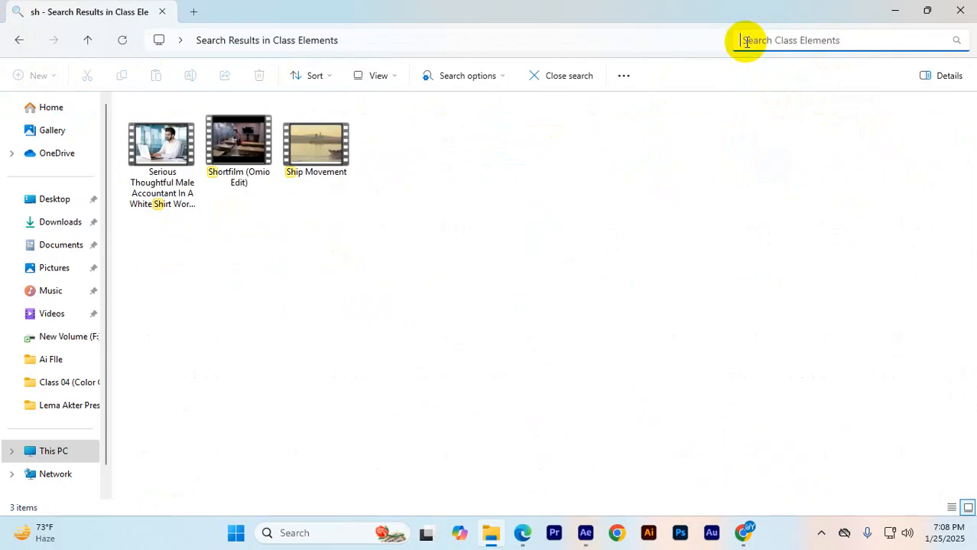
text(motion s)
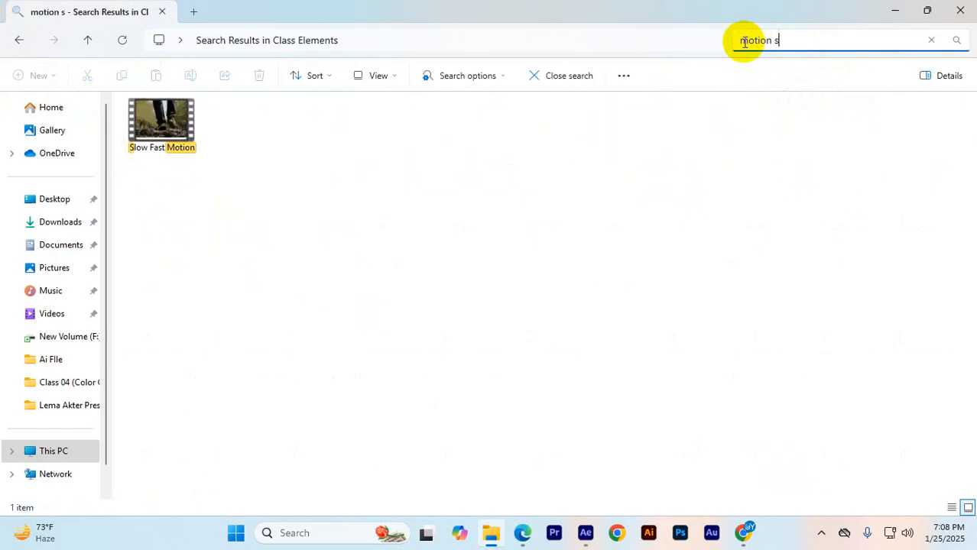
key(ctrl+a)
text(st)
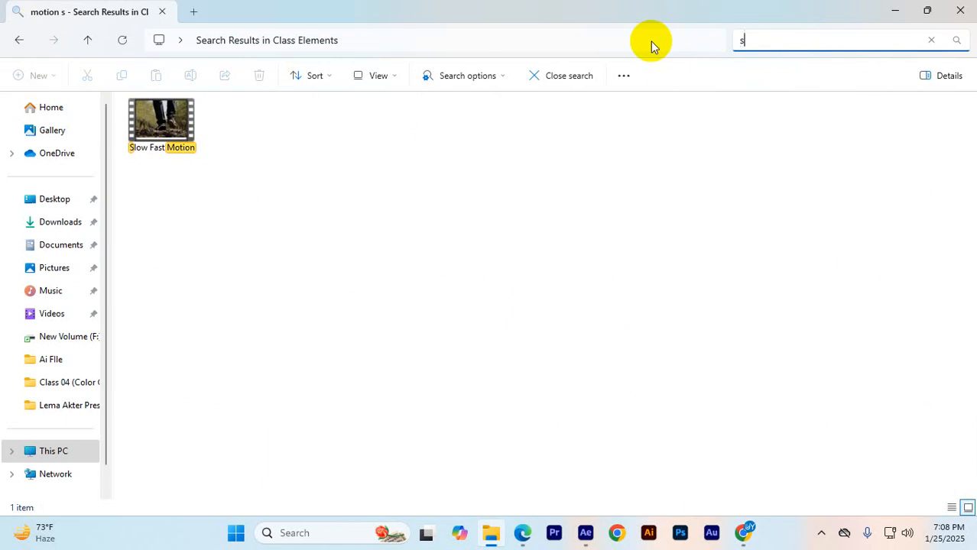
text(a)
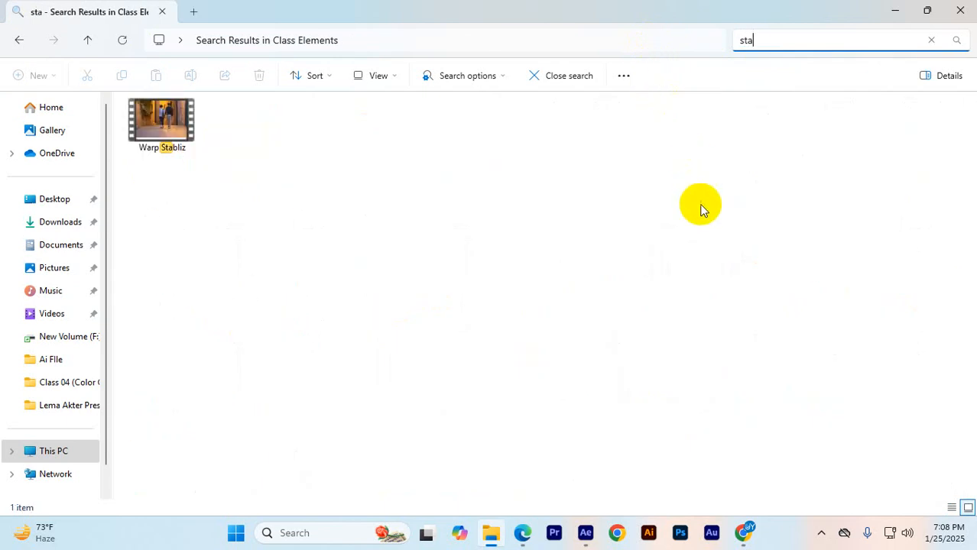
- Import the Warp Stabliz clip from the search results into the After Effects project and delete Comp 1 and Daco_5072185.png
click(194, 158)
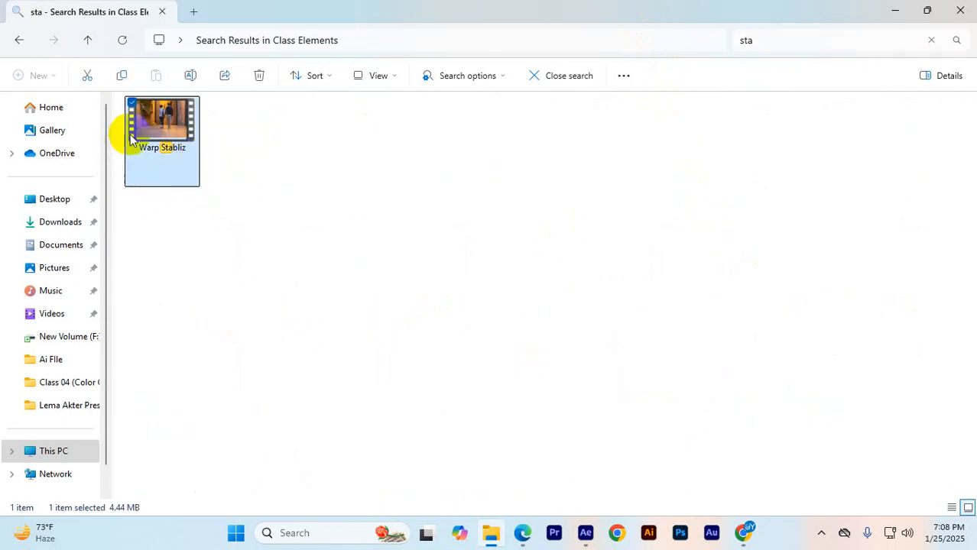
drag(162, 127, 127, 274)
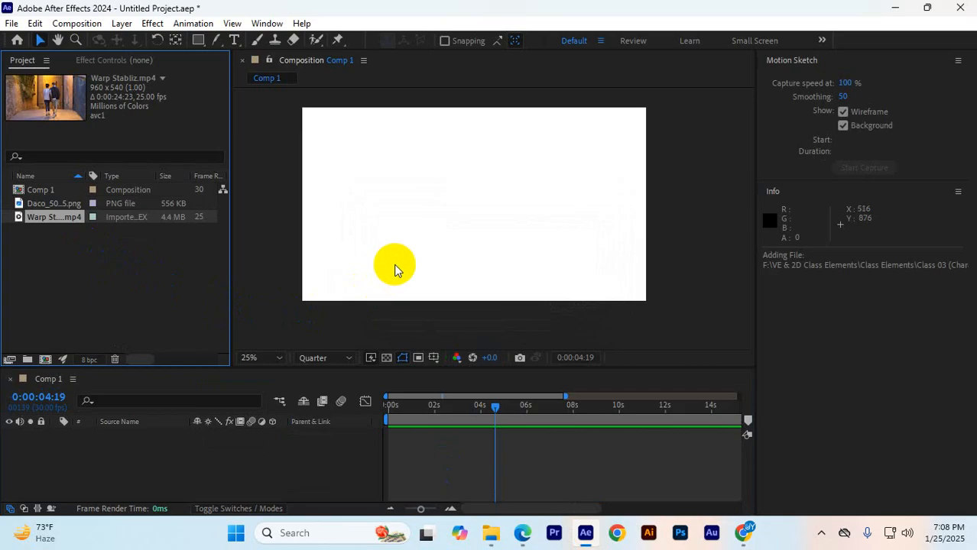
click(70, 205)
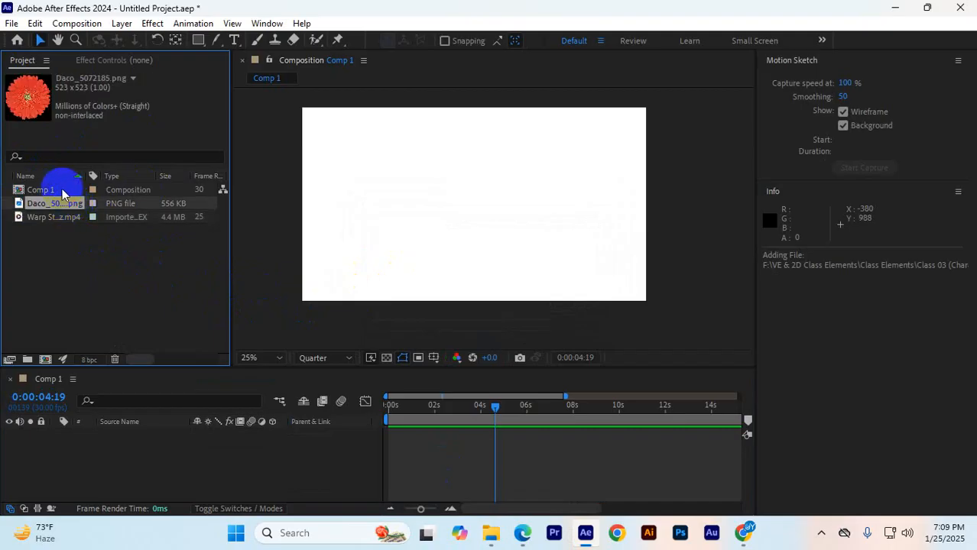
ctrl+click(63, 194)
key(Delete)
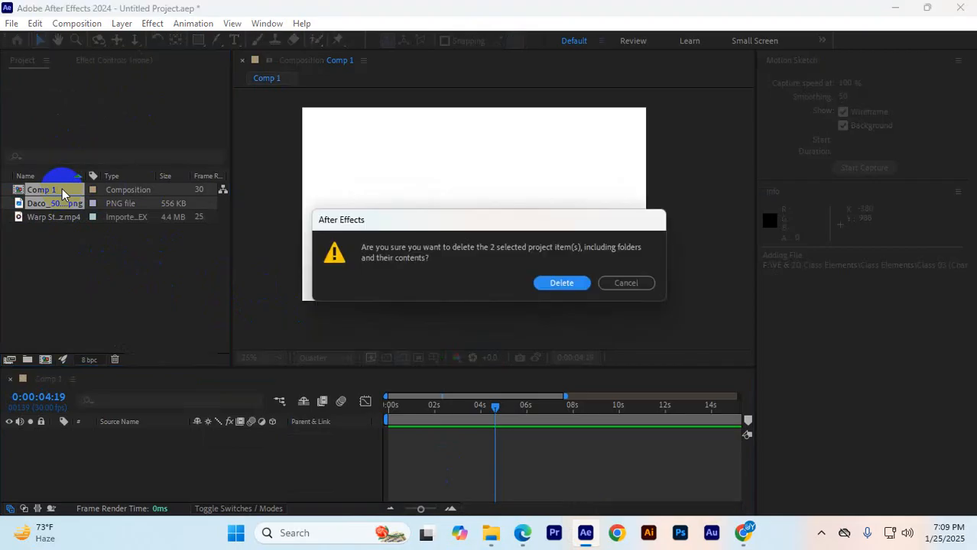
click(569, 284)
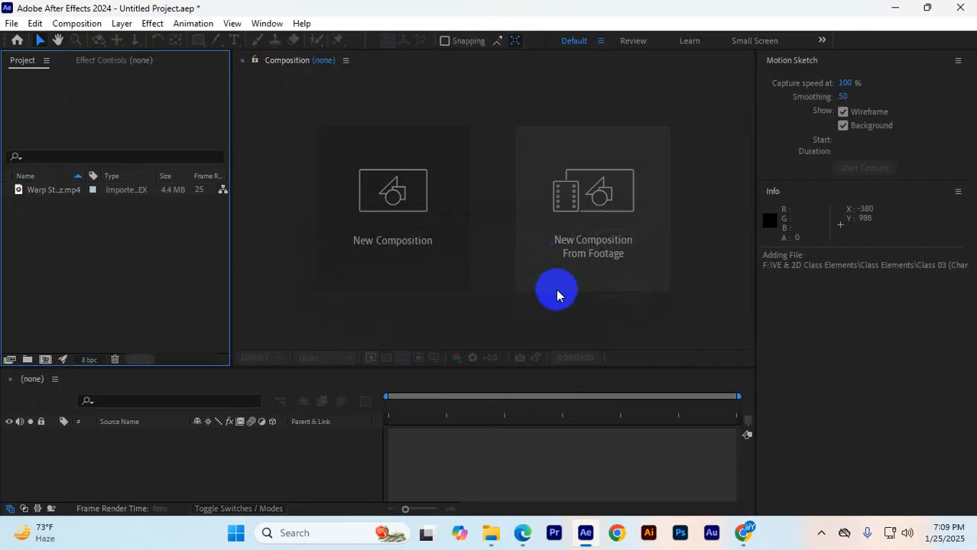
- Create a composition from the Warp Stabliz.mp4 footage and display it at 50% zoom with Half preview resolution
drag(67, 192, 428, 218)
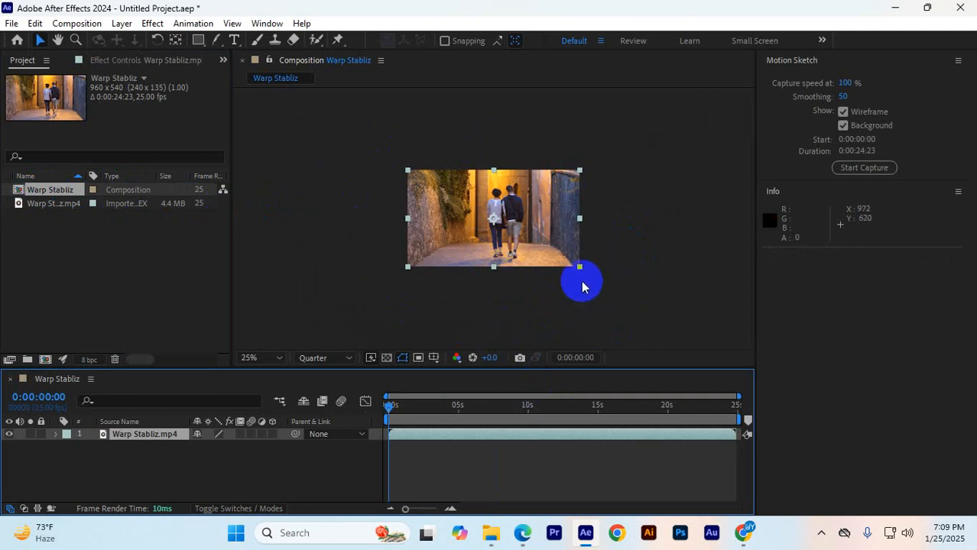
key(period)
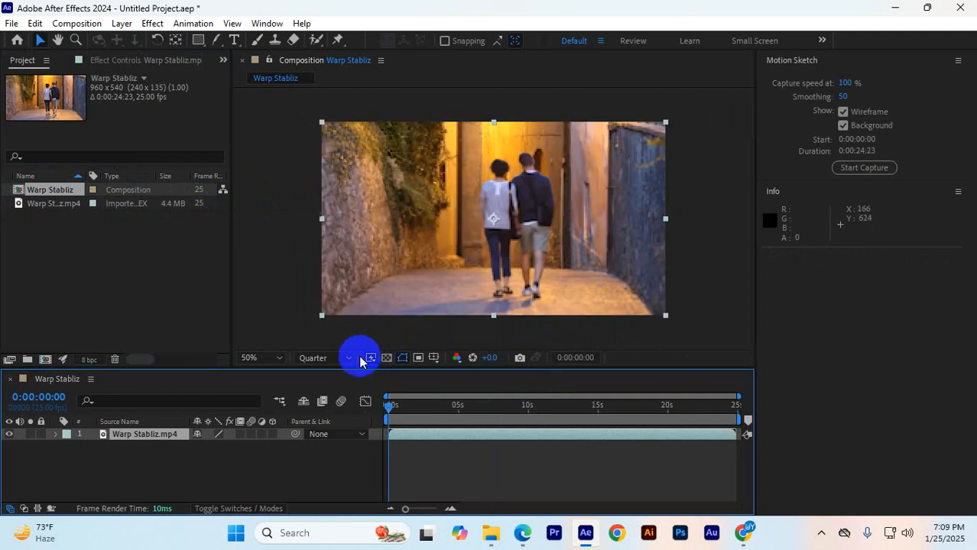
click(330, 358)
click(340, 376)
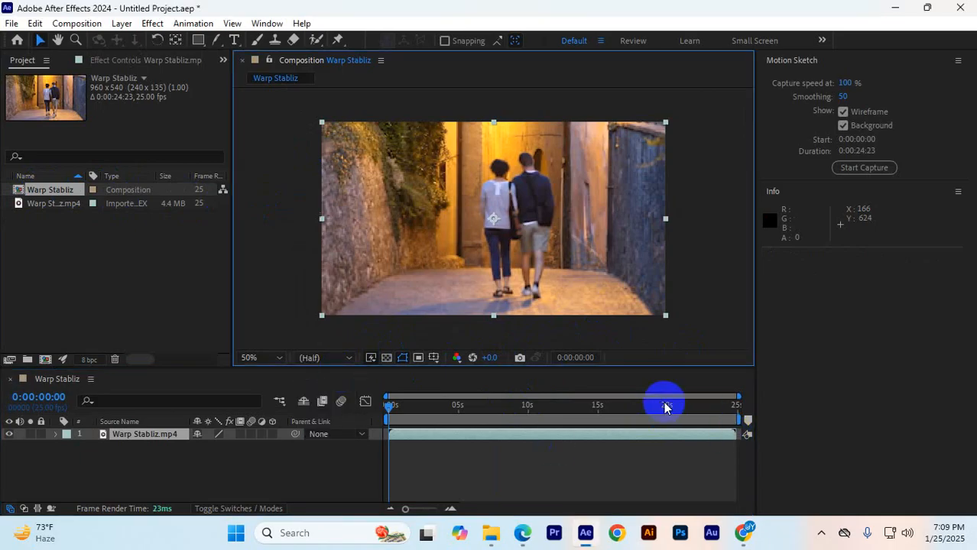
- Trim the end of the Warp Stabliz.mp4 layer at 0:00:04:24, previewing the shaky footage before and after the cut
key(space)
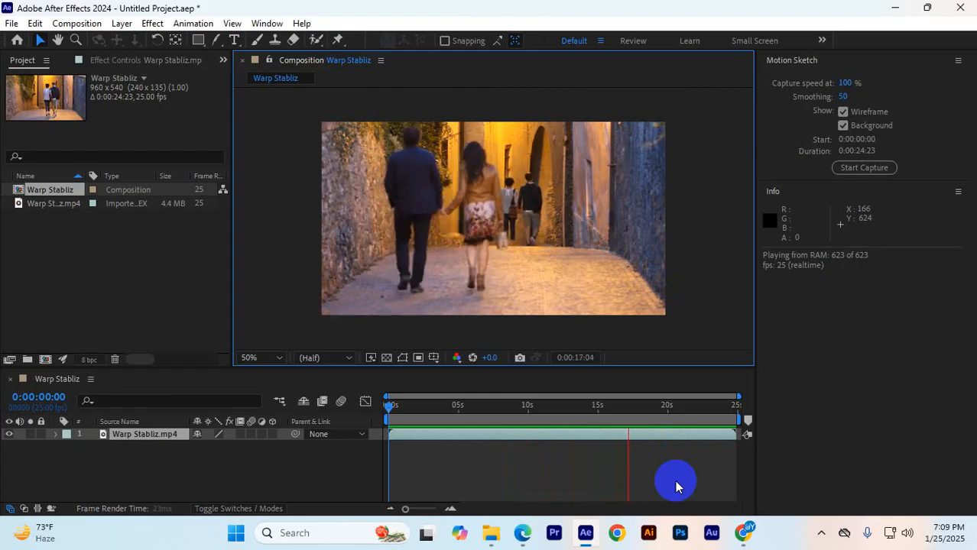
key(space)
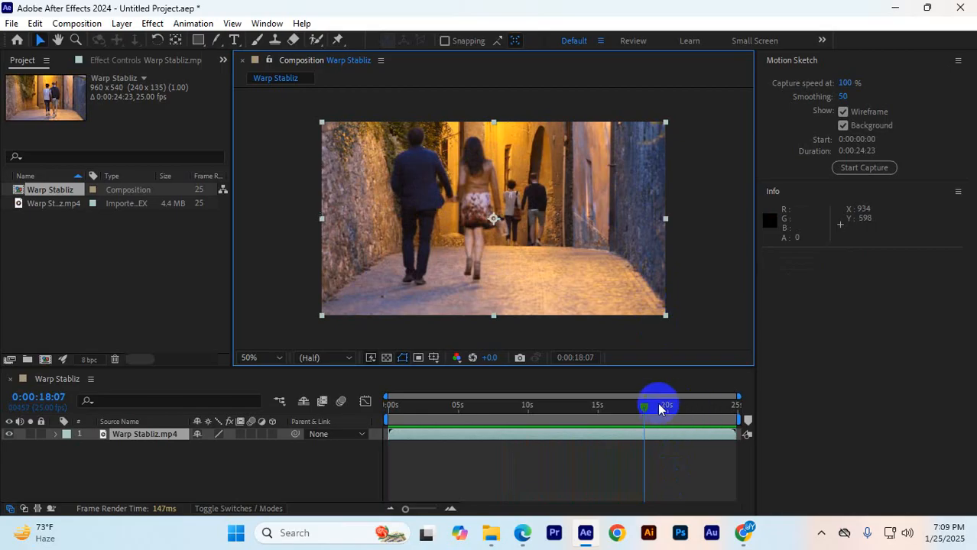
drag(646, 400, 459, 435)
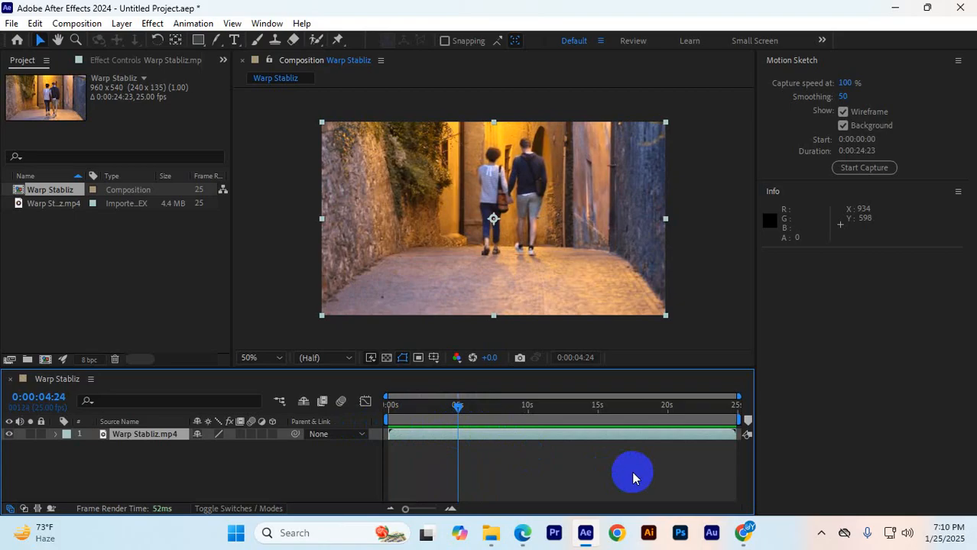
key(alt+bracketright)
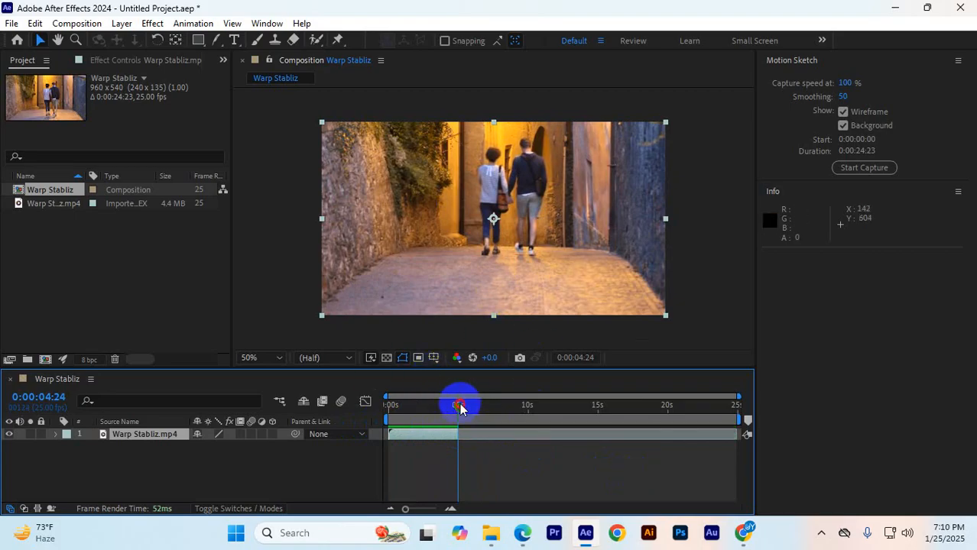
drag(460, 409, 341, 422)
key(space)
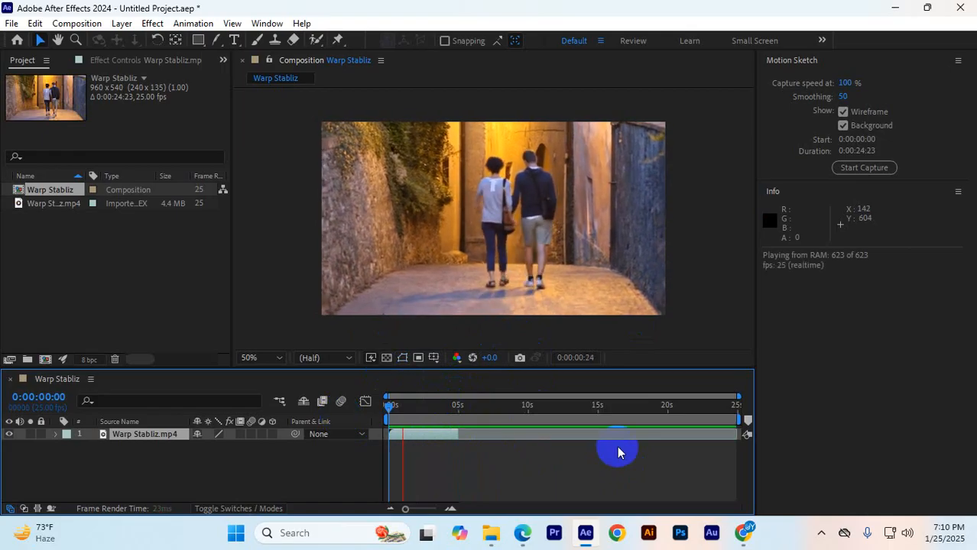
click(438, 436)
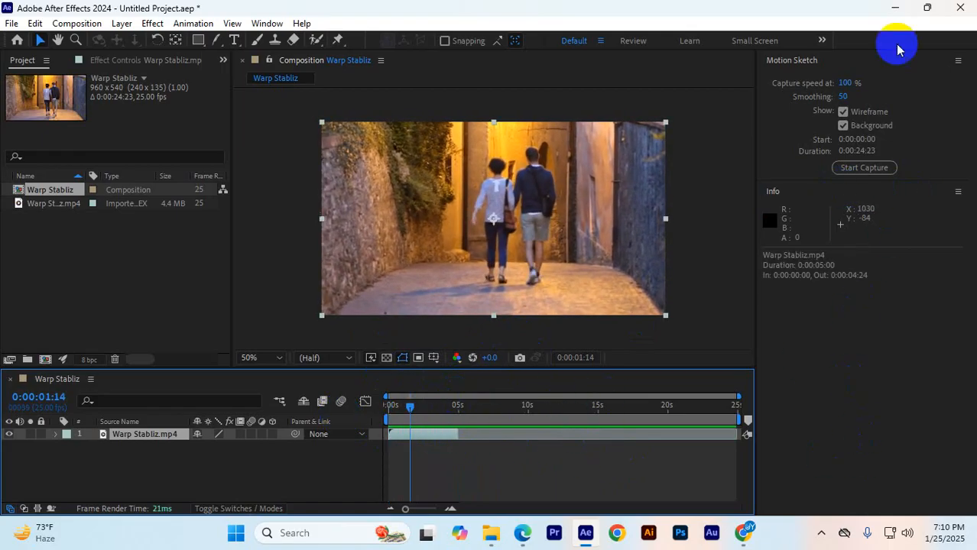
- Close the Motion Sketch panel and open the Effects & Presets panel
click(958, 60)
click(887, 66)
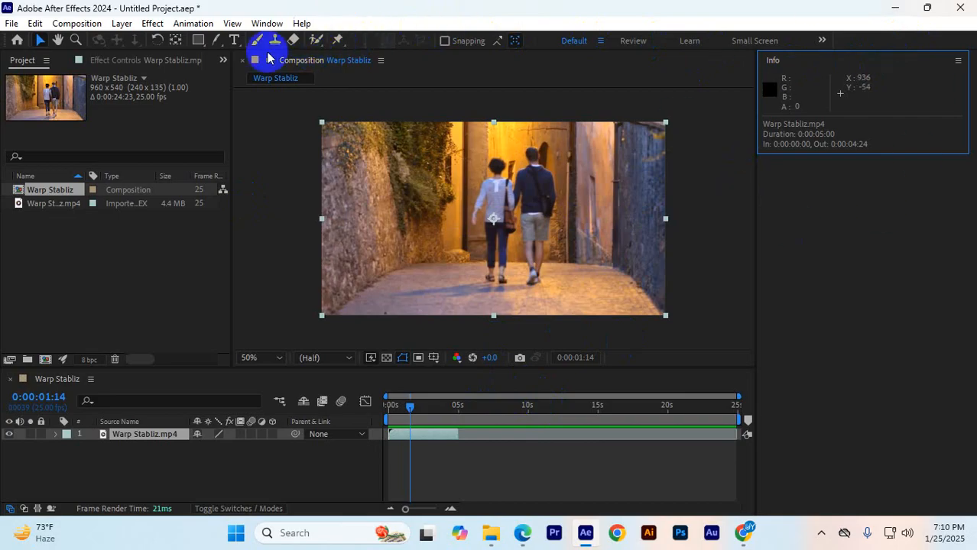
click(267, 23)
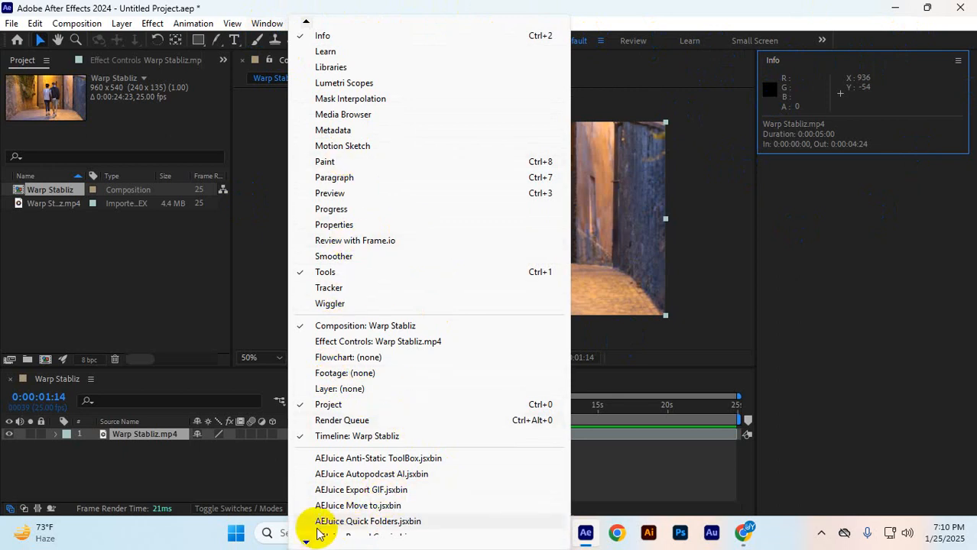
mouse_move(308, 542)
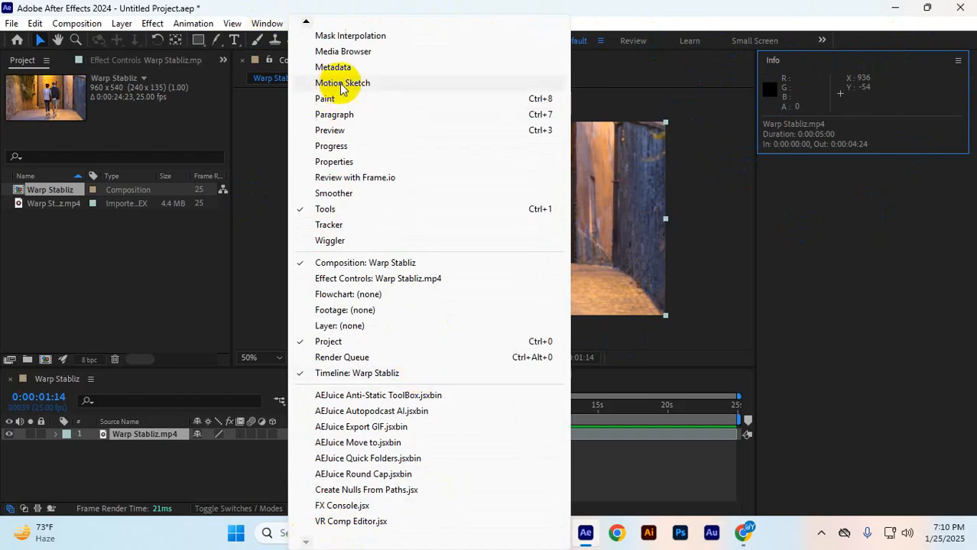
click(304, 19)
click(269, 21)
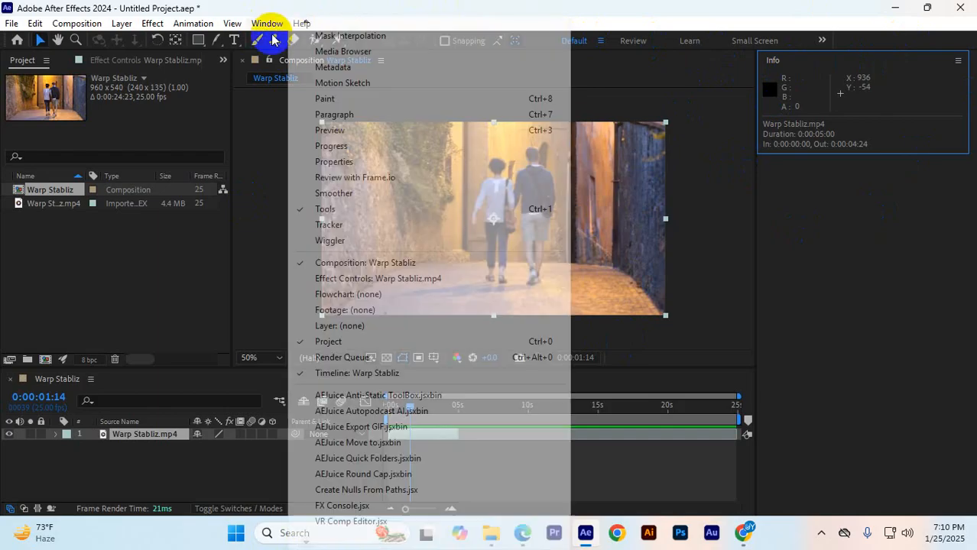
mouse_move(306, 23)
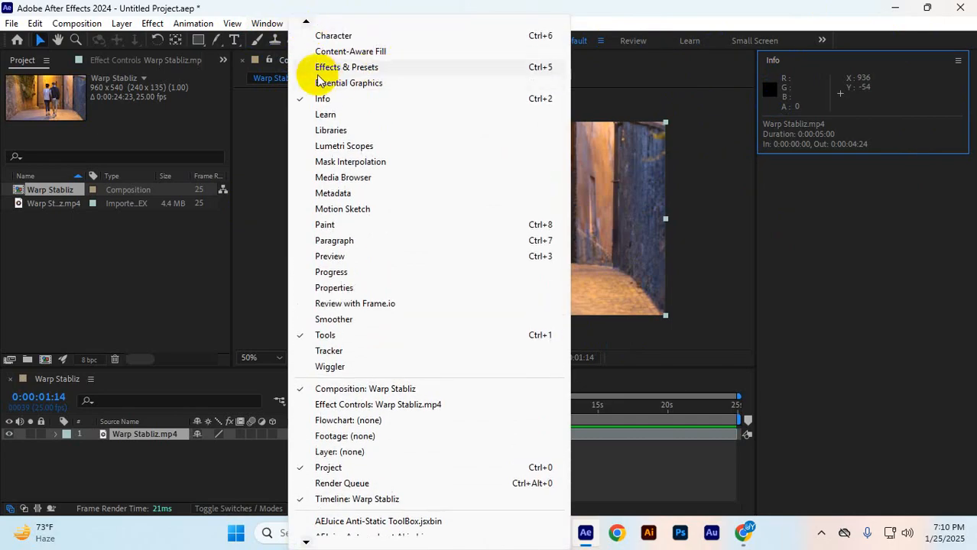
click(393, 68)
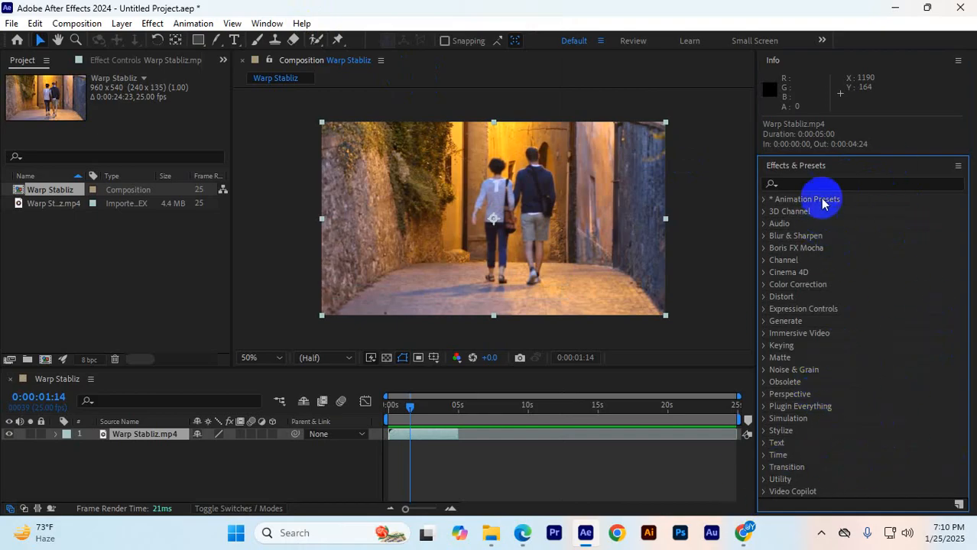
- Search the effects for "warp" and apply Warp Stabilizer to the Warp Stabliz.mp4 layer
click(814, 185)
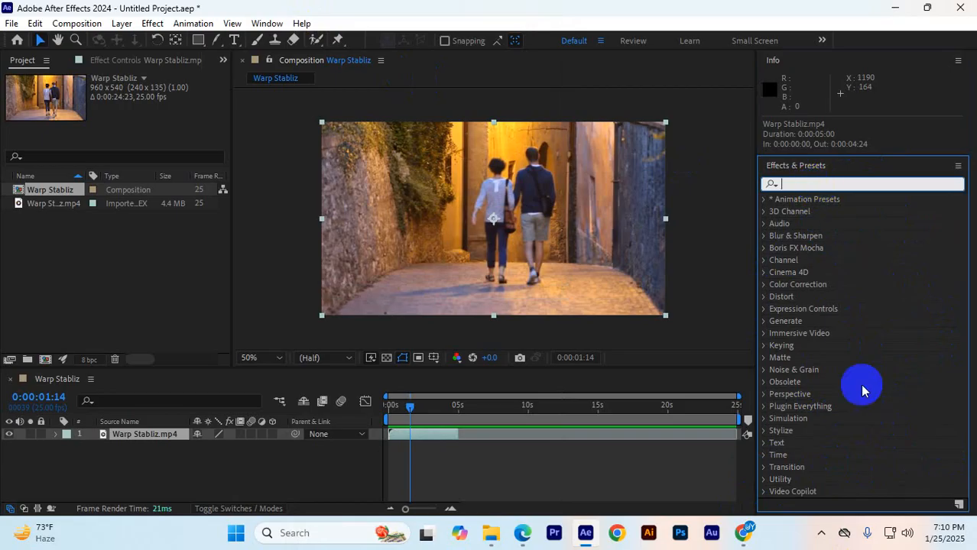
click(768, 432)
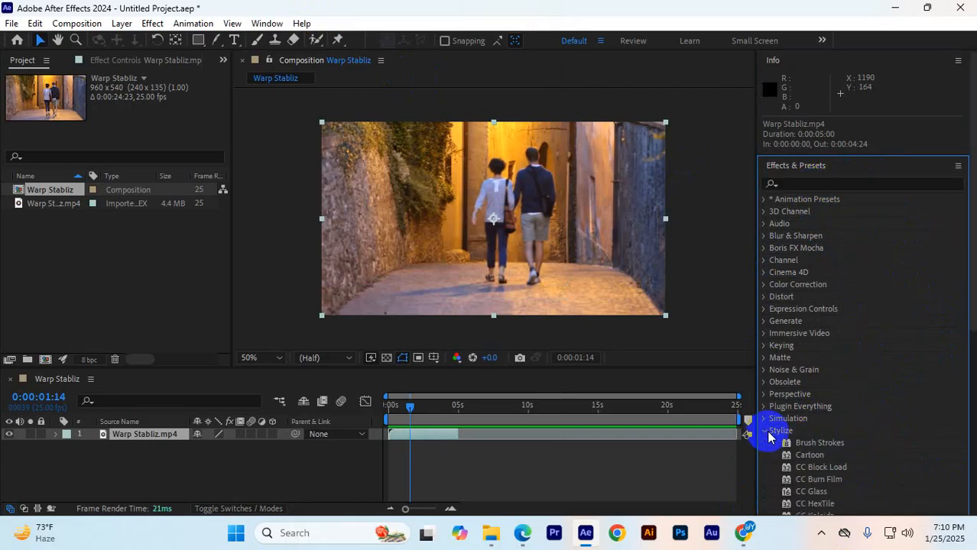
scroll(834, 418, down, 5)
scroll(835, 421, down, 3)
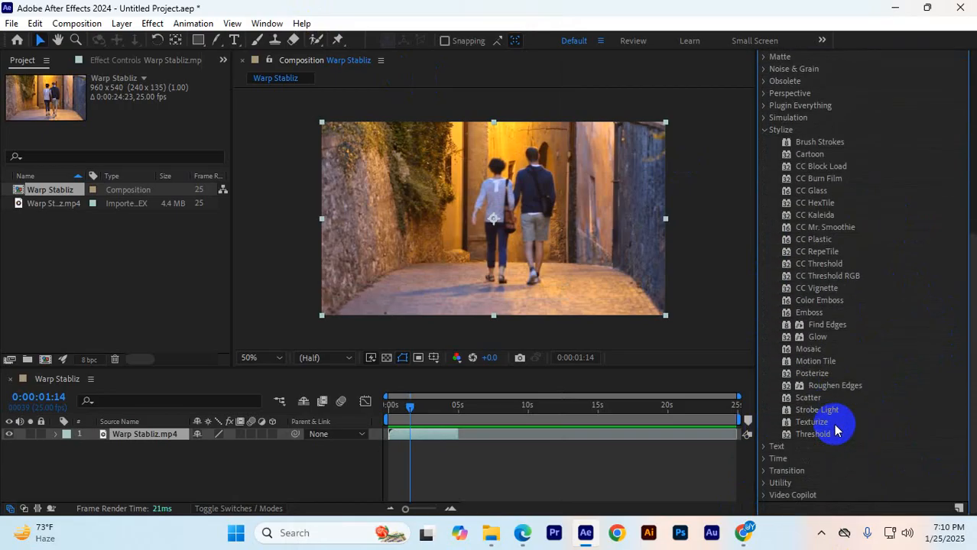
scroll(837, 382, up, 8)
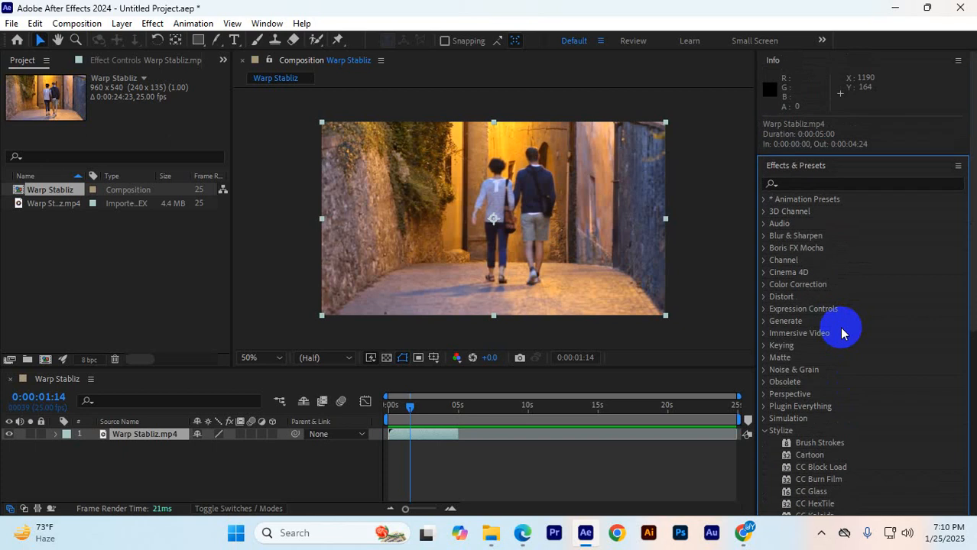
click(774, 184)
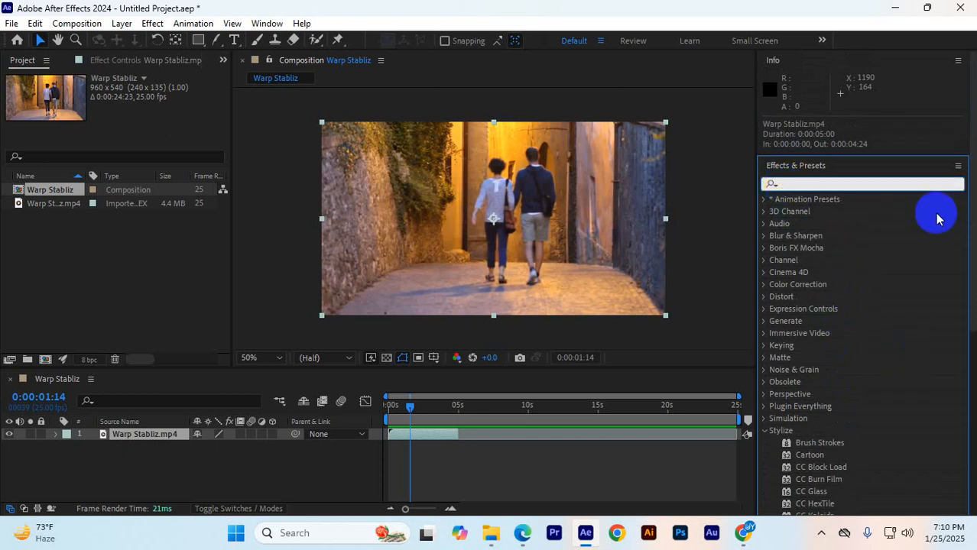
text(warp)
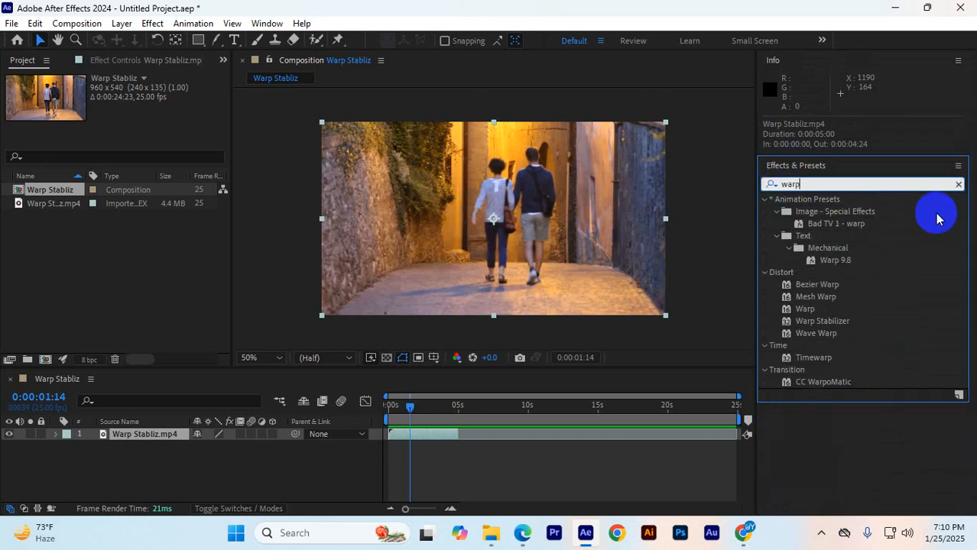
click(821, 325)
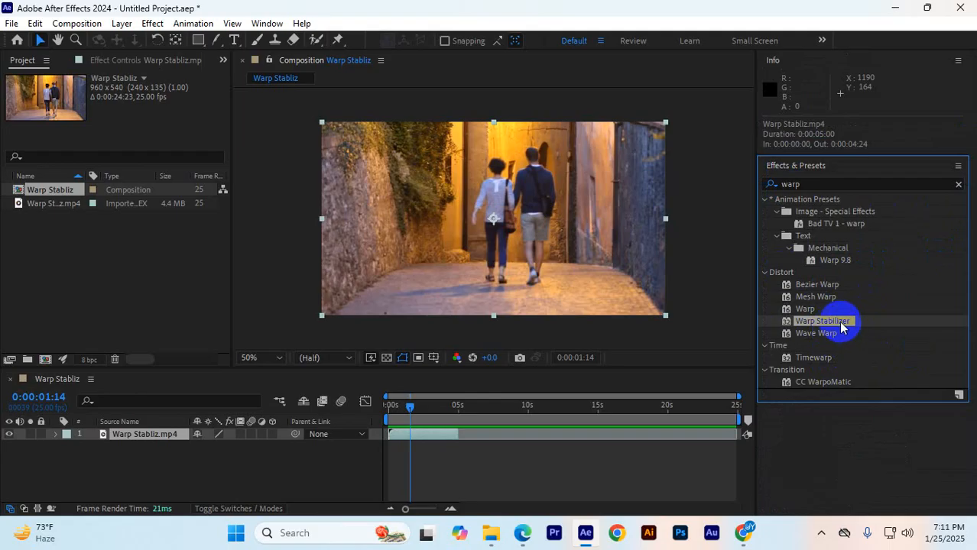
drag(840, 325, 440, 438)
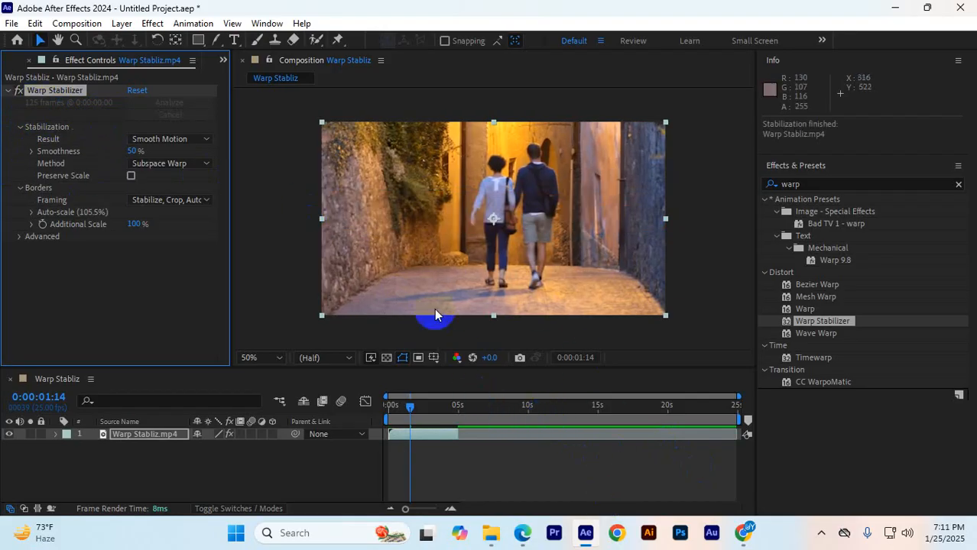
- Play the stabilized clip from its start, replaying it with a taller composition view to check the camera smoothness
key(Home)
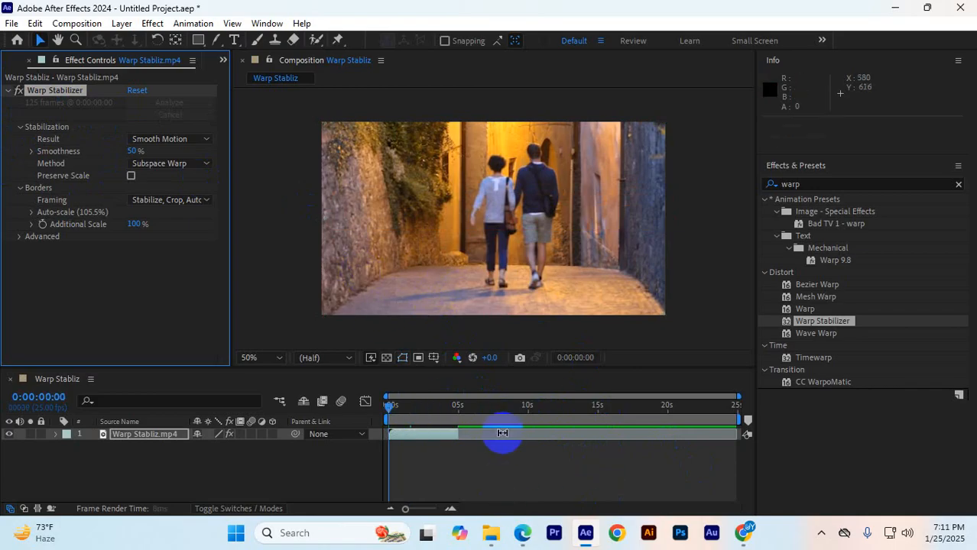
key(space)
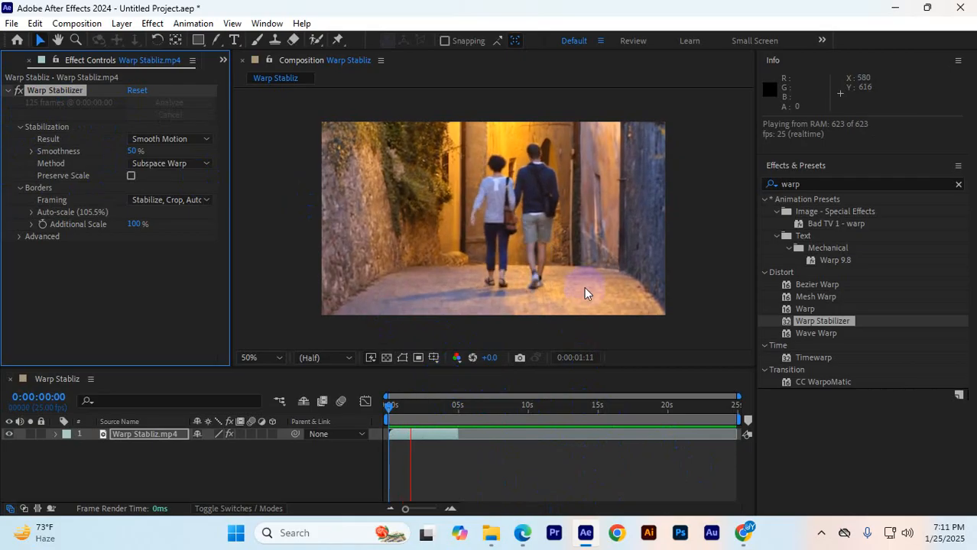
click(526, 160)
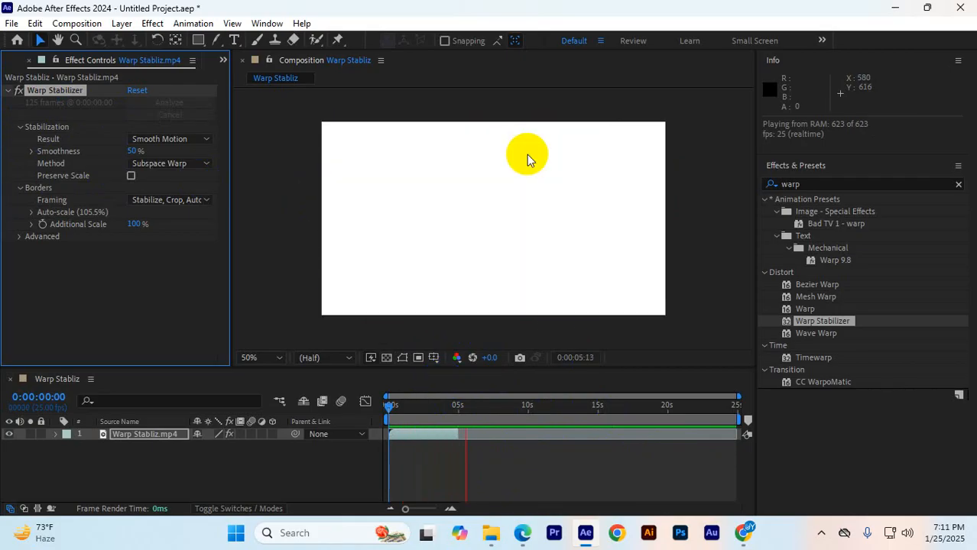
click(451, 408)
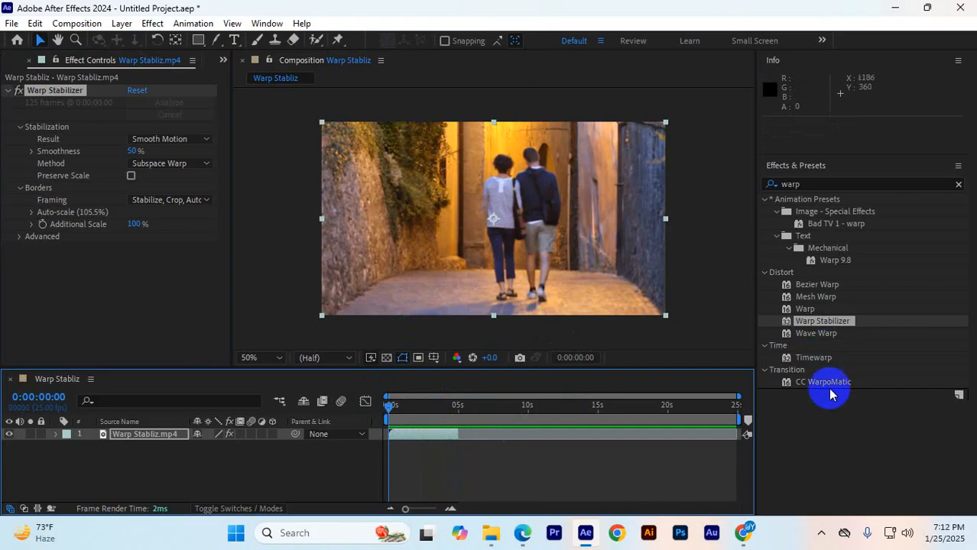
drag(686, 370, 688, 391)
key(space)
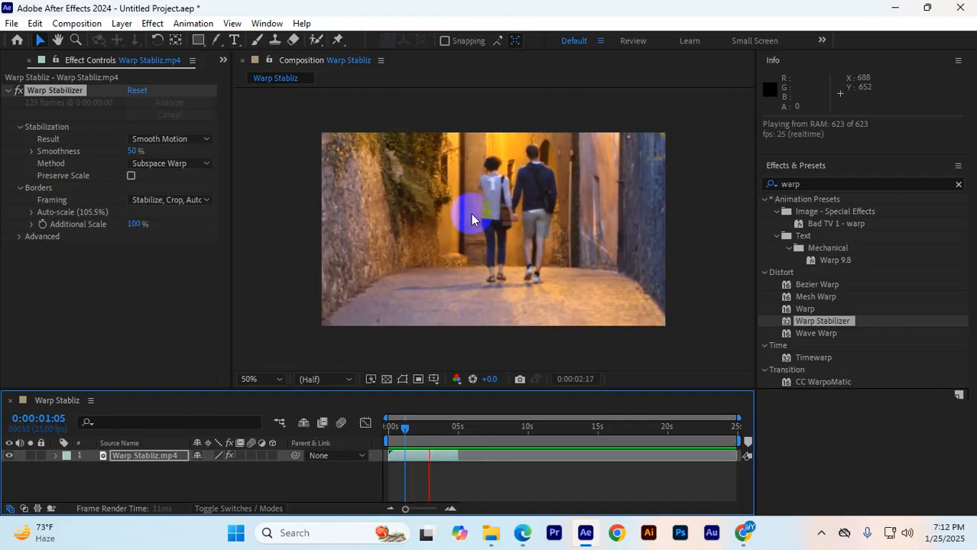
key(space)
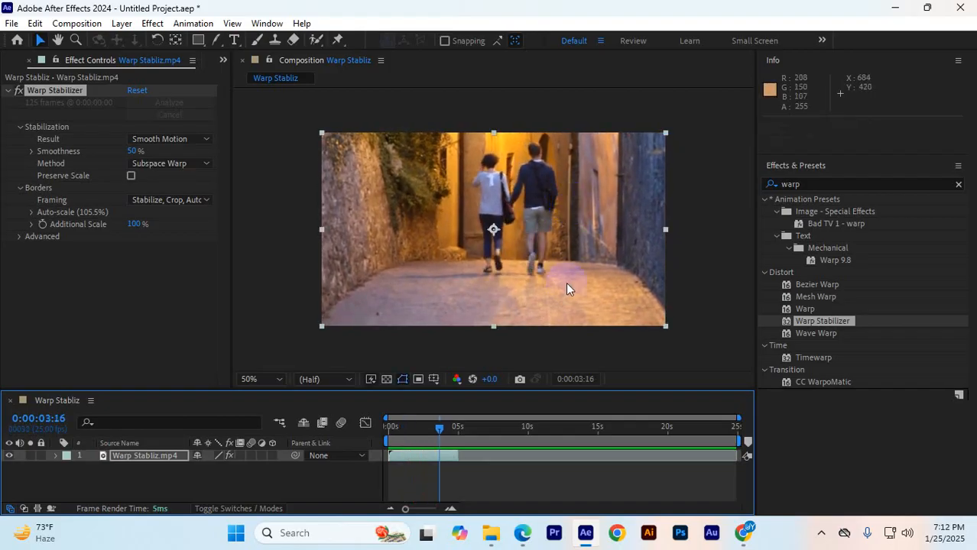
- Set the Warp Stabilizer's Result to No Motion and preview the stabilized clip twice
click(554, 340)
click(148, 141)
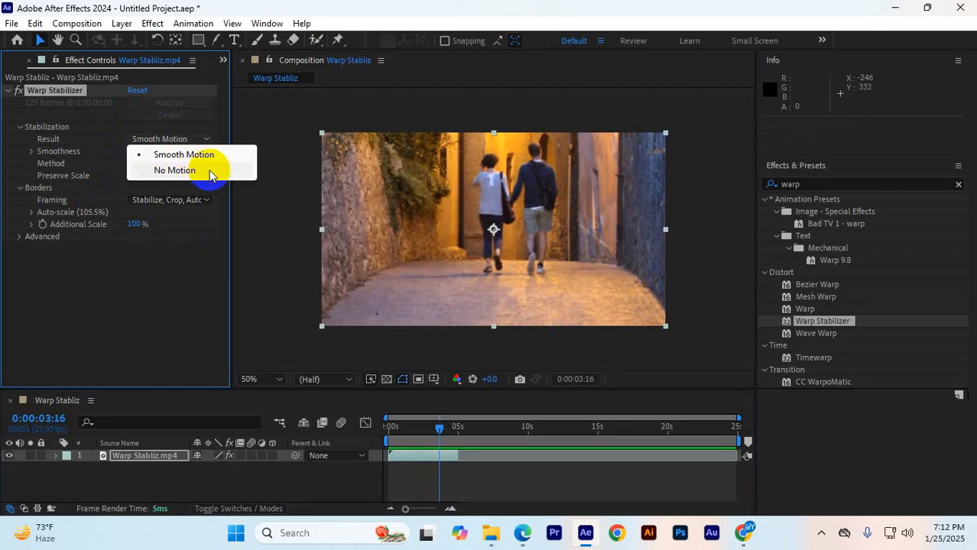
click(209, 171)
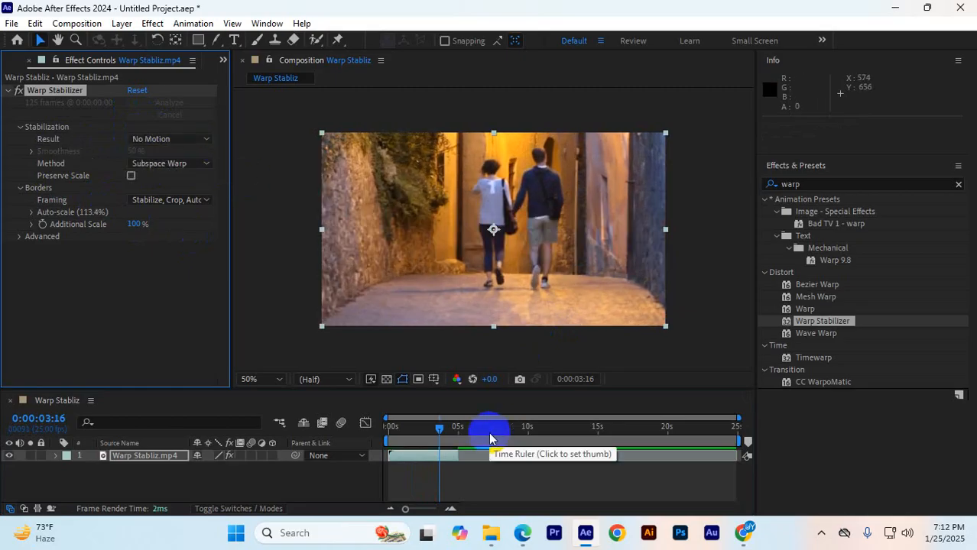
key(space)
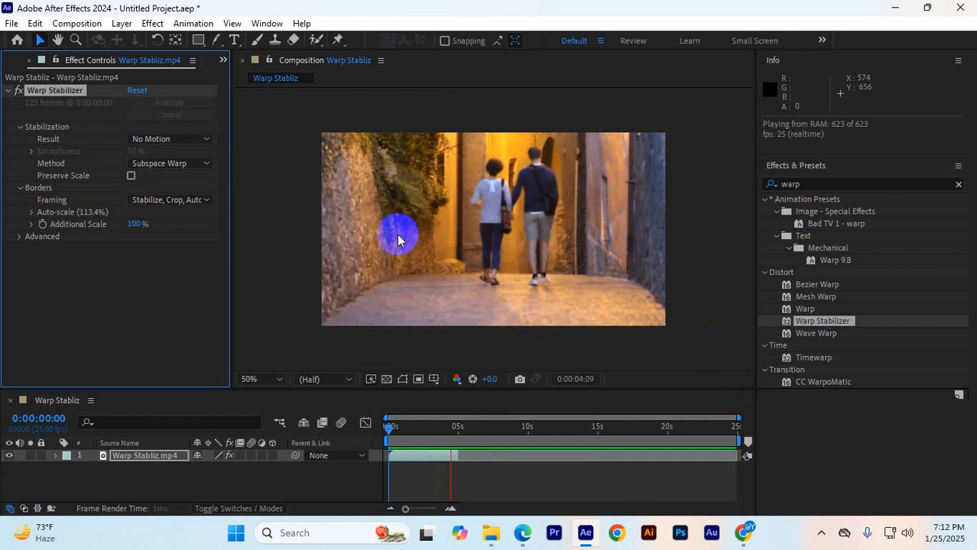
key(space)
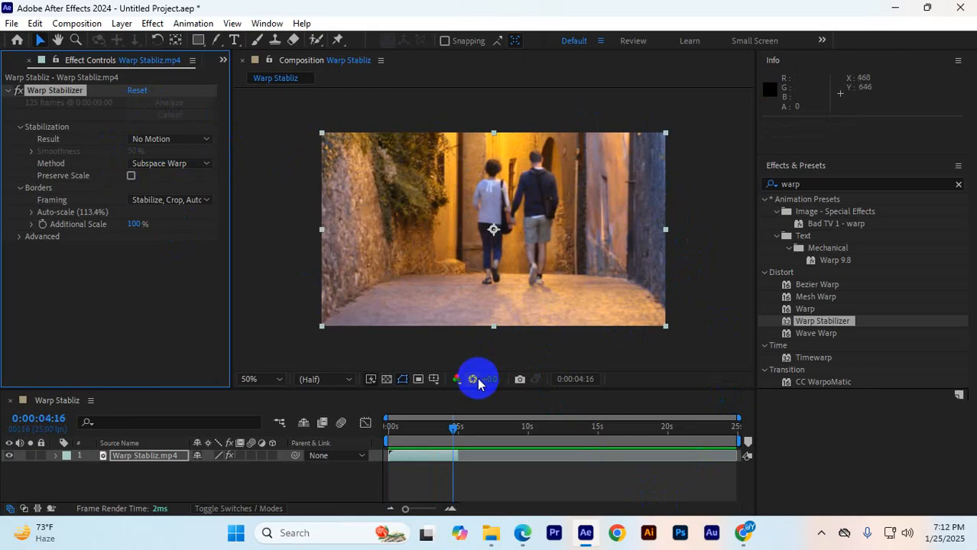
key(space)
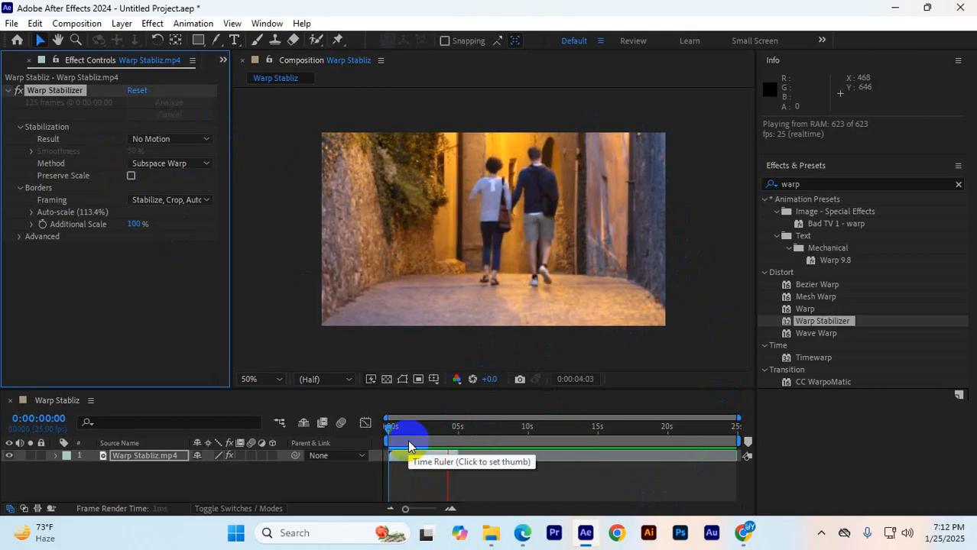
key(space)
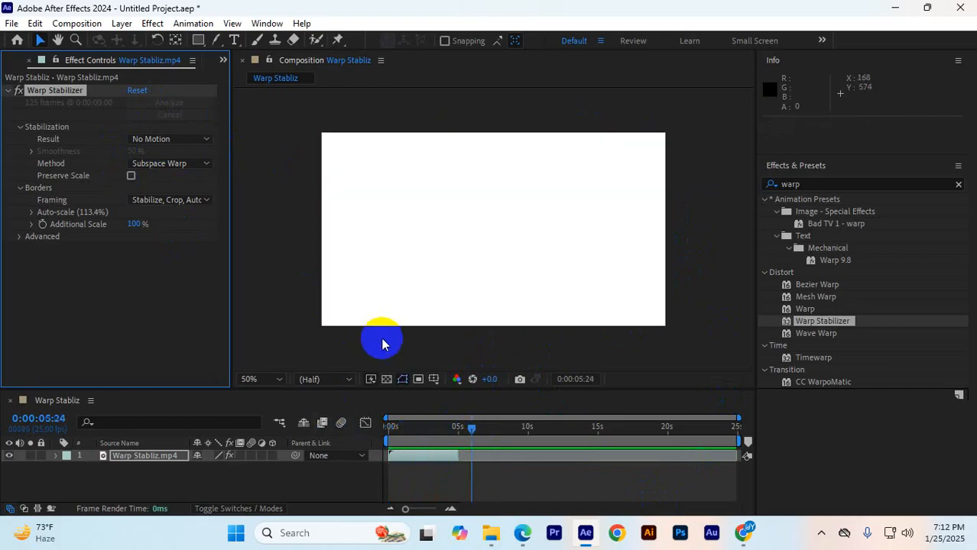
- Remove the Warp Stabilizer effect and delete the Warp Stabliz.mp4 layer from the composition
click(7, 91)
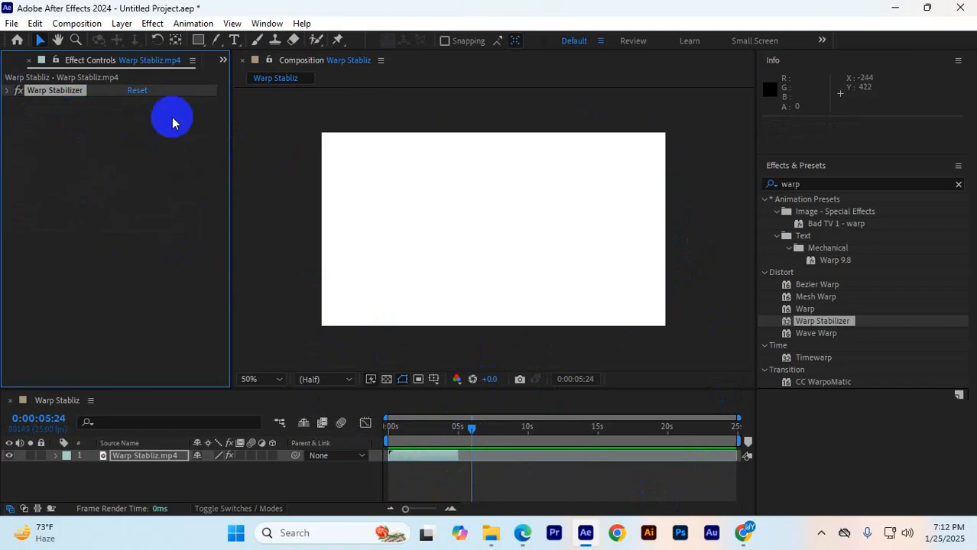
click(52, 91)
key(Delete)
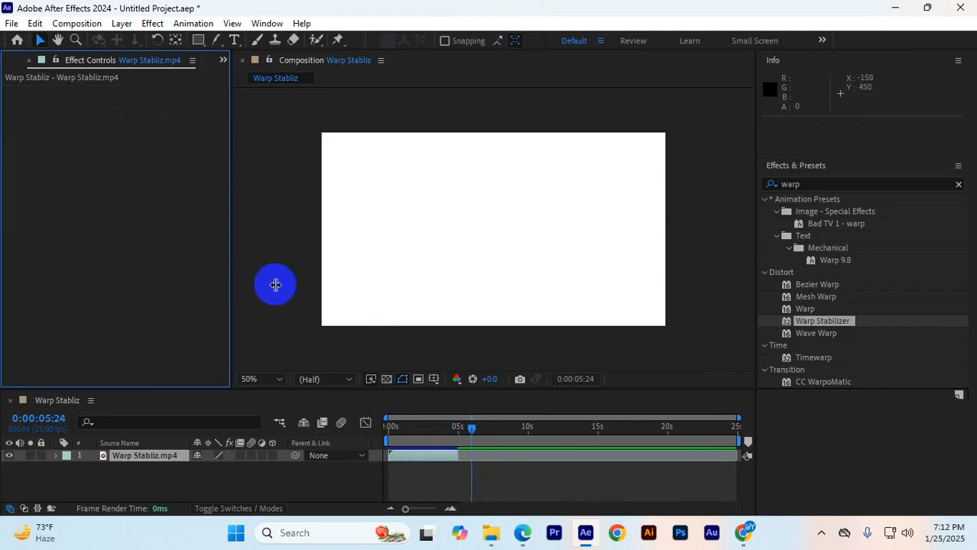
click(115, 455)
key(Delete)
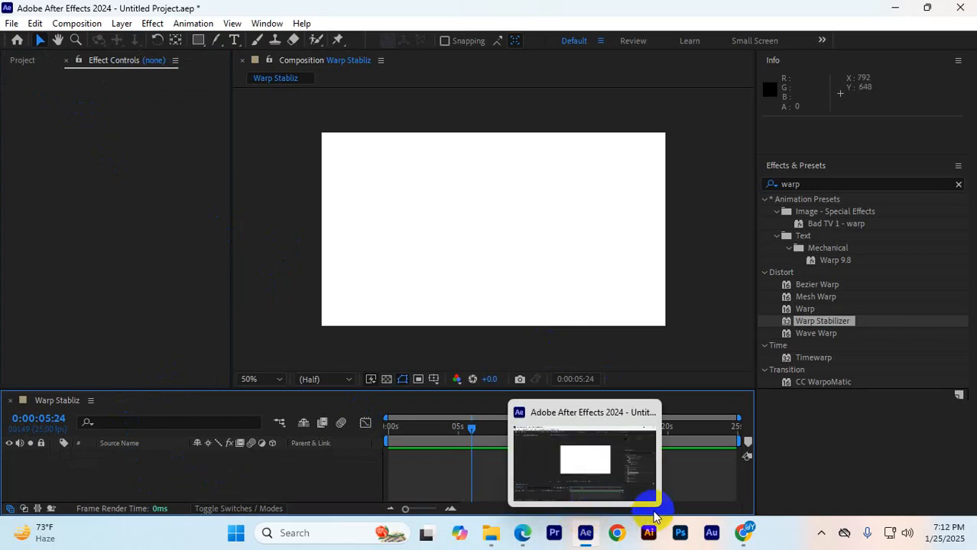
- Check the Class 04 topics in the Course Structure document in Chrome, highlight Best Export Setting, and return to After Effects
click(491, 533)
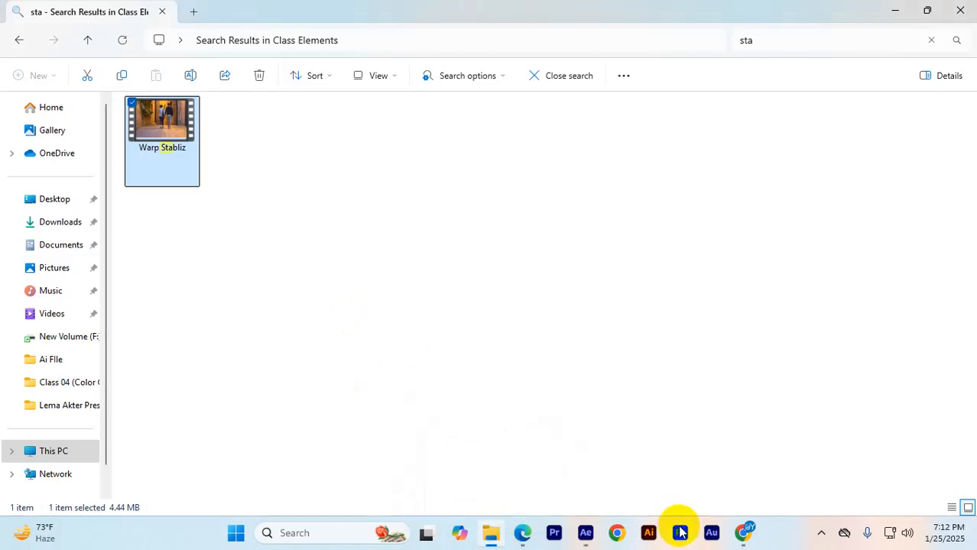
click(747, 534)
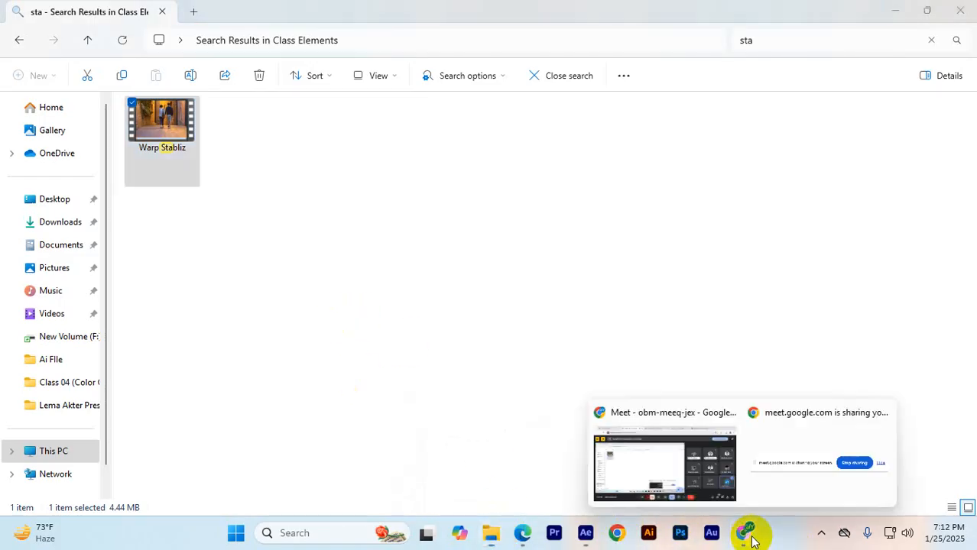
click(669, 469)
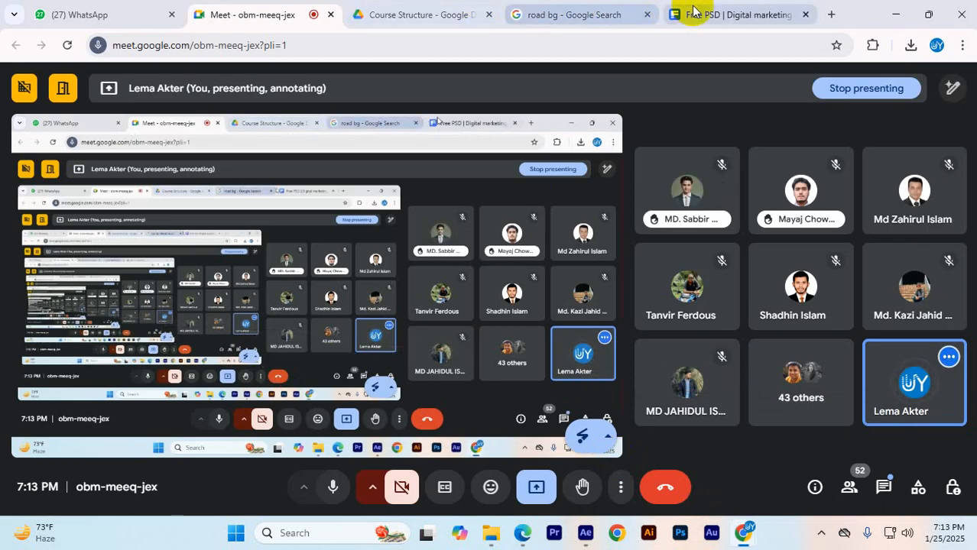
click(375, 10)
drag(306, 311, 393, 312)
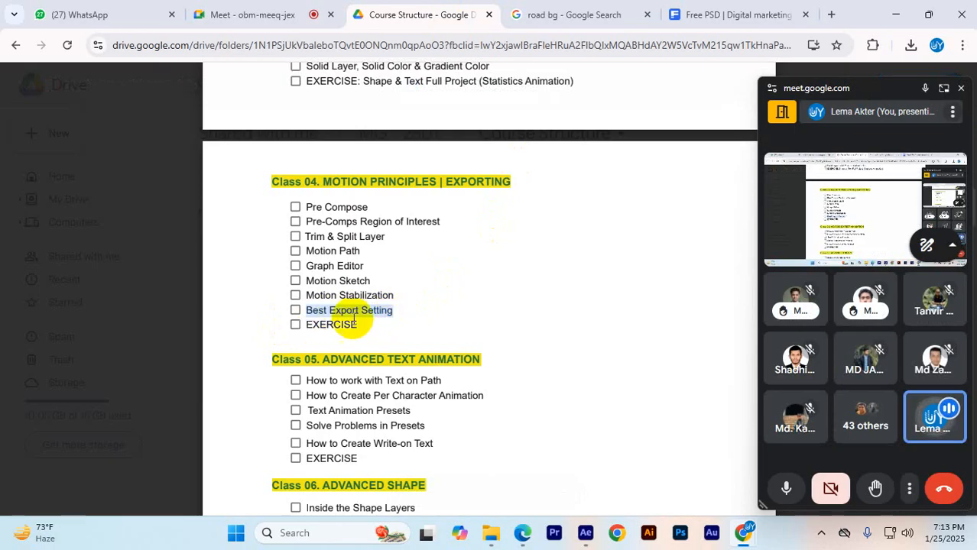
click(587, 533)
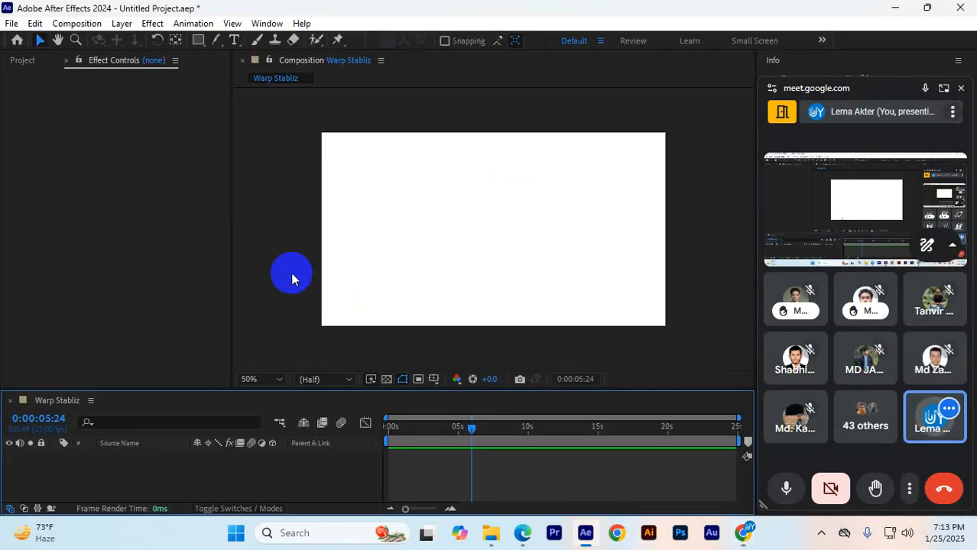
- Switch to the Google Meet call and read the latest in-call messages, highlighting the group add request
click(947, 91)
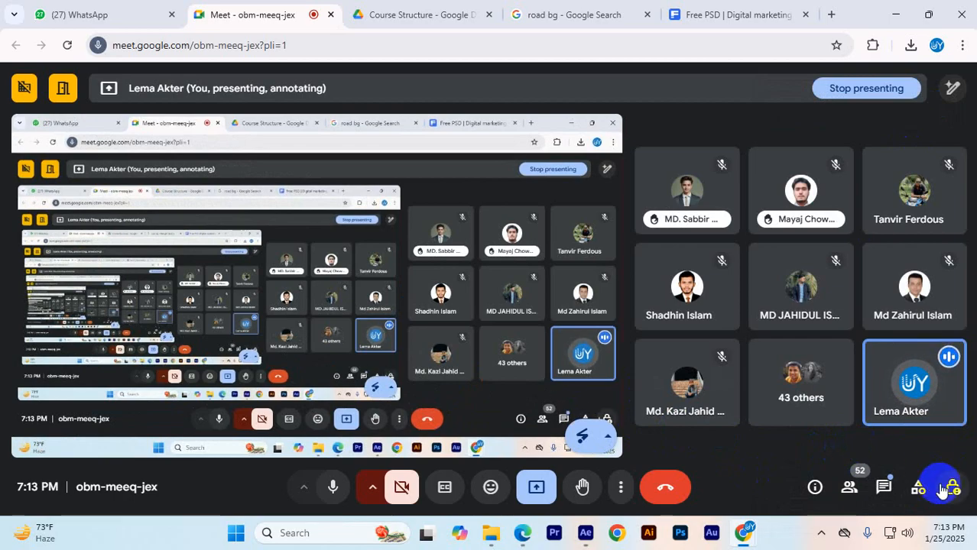
click(886, 486)
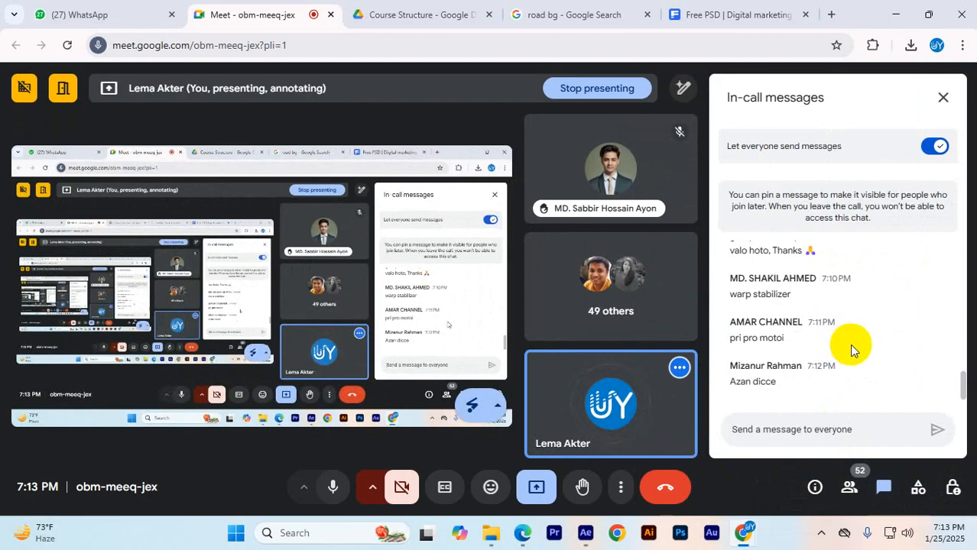
scroll(852, 346, up, 1)
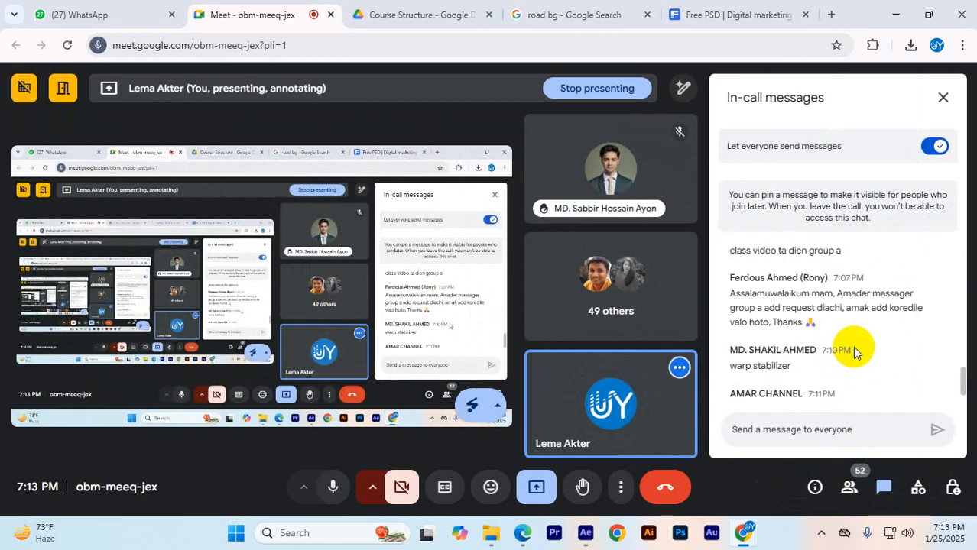
drag(774, 308, 933, 327)
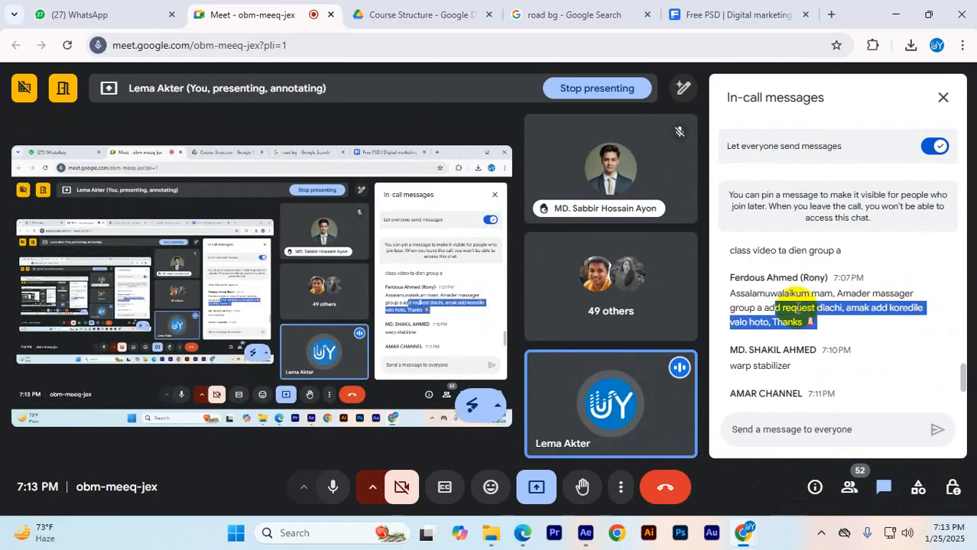
click(837, 312)
drag(796, 309, 940, 310)
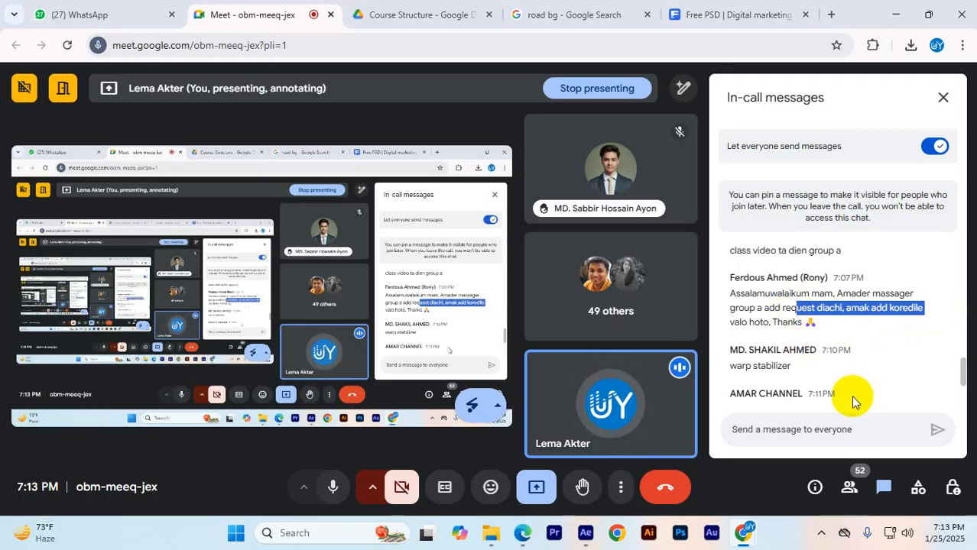
scroll(850, 395, down, 5)
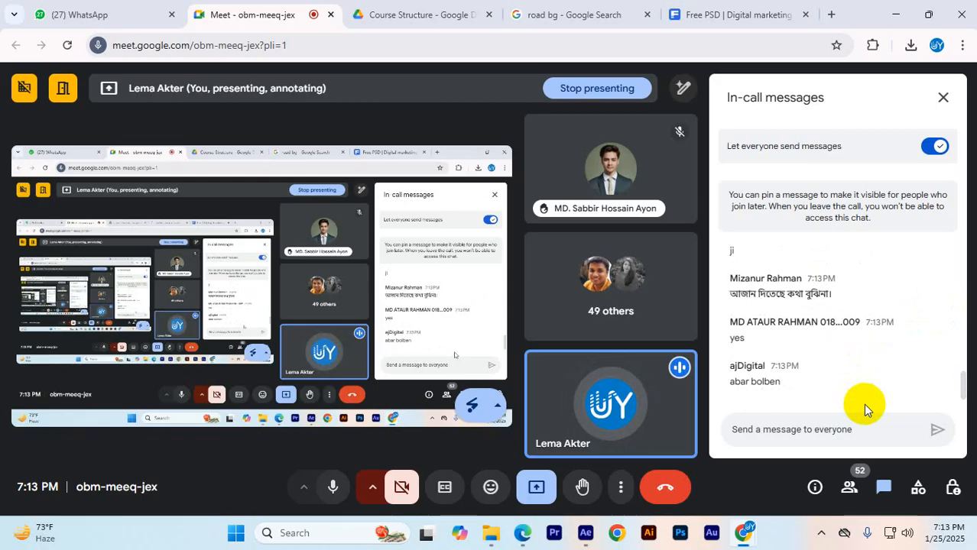
click(814, 428)
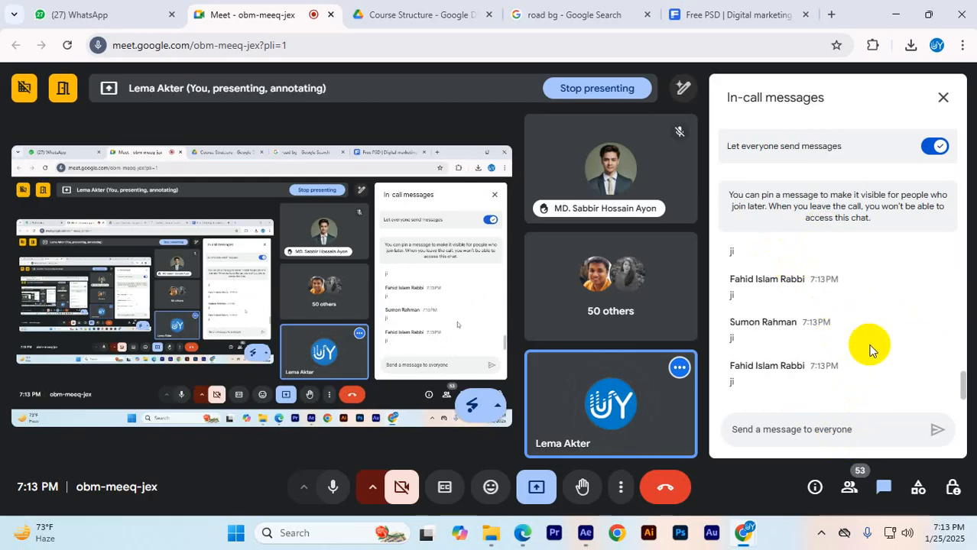
- Look back through the earlier in-call messages, examining the students' questions sent around 6:07 to 6:08 PM
scroll(869, 350, up, 10)
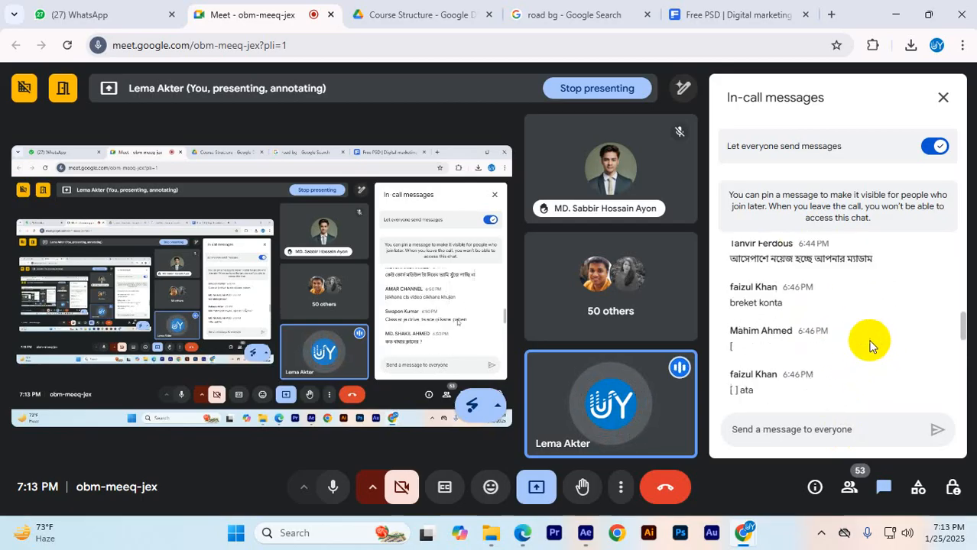
scroll(872, 346, up, 10)
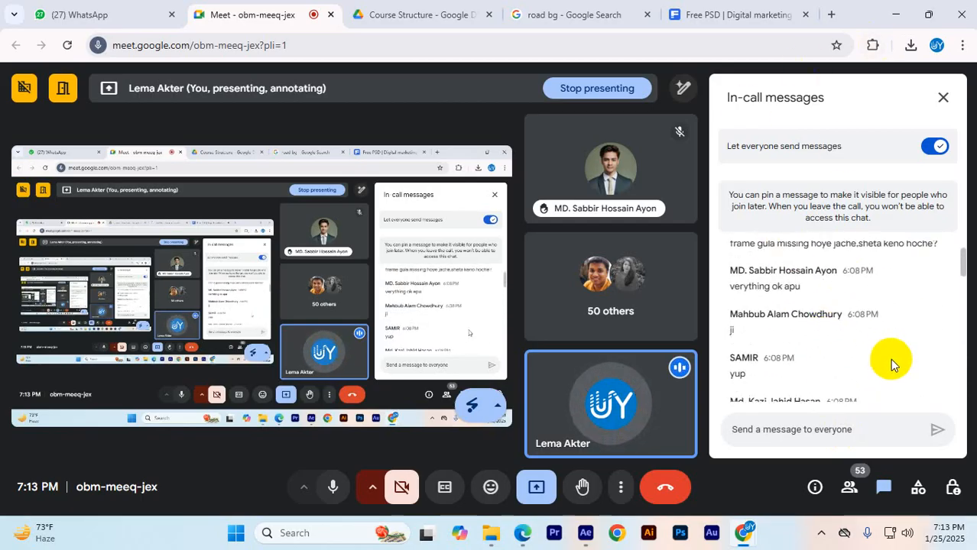
scroll(876, 345, up, 2)
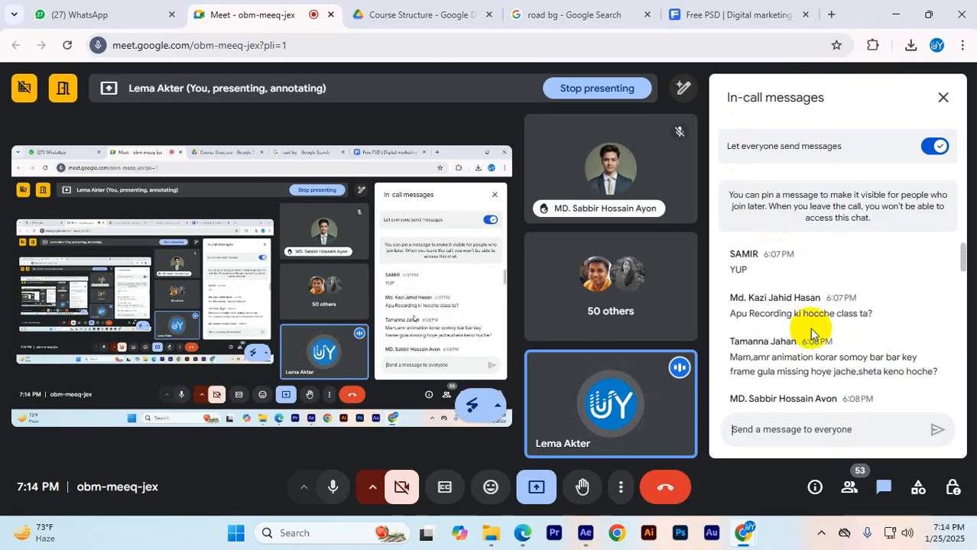
scroll(803, 344, down, 1)
scroll(803, 344, down, 1)
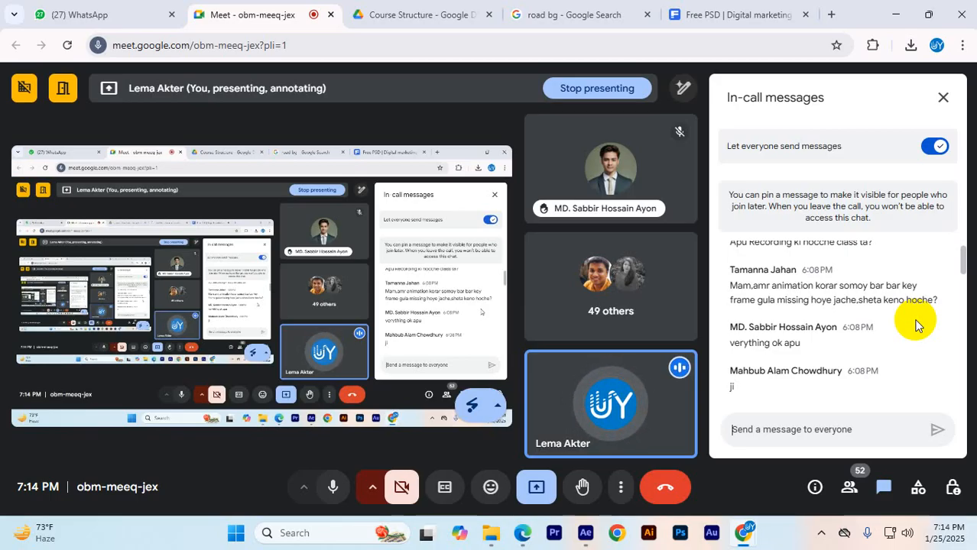
scroll(912, 322, up, 1)
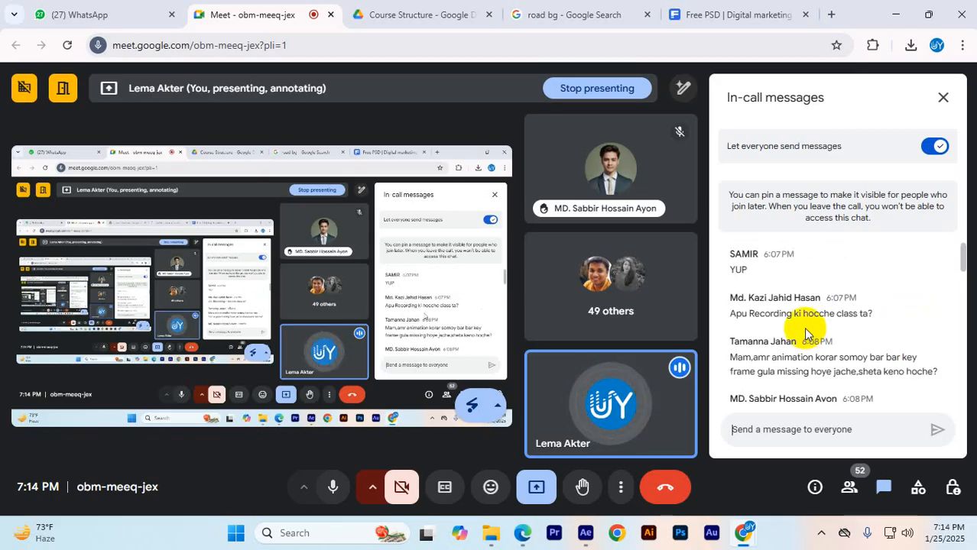
scroll(826, 337, down, 3)
scroll(849, 334, down, 10)
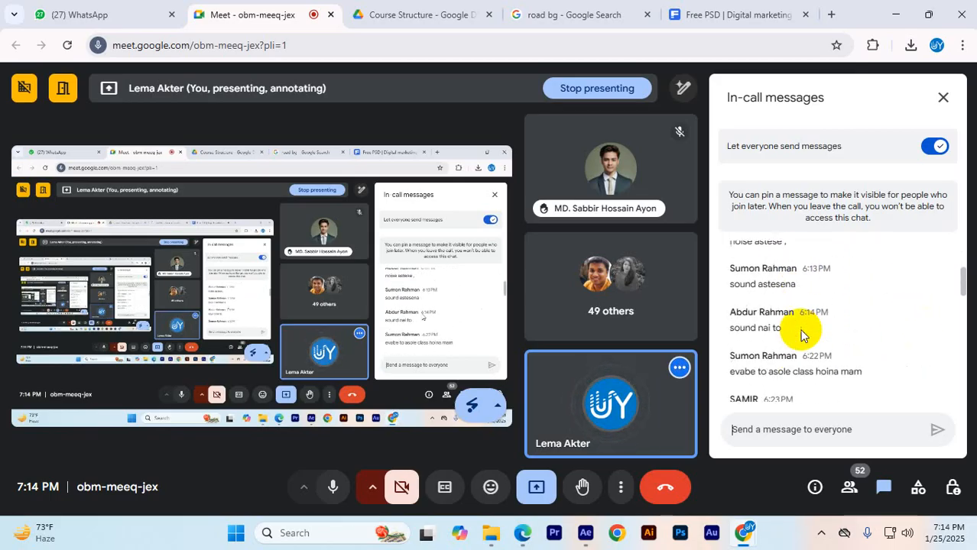
- Review the in-call messages sent from 6:13 to 6:30 PM and highlight the request to repeat the duplicate topic
scroll(801, 337, up, 3)
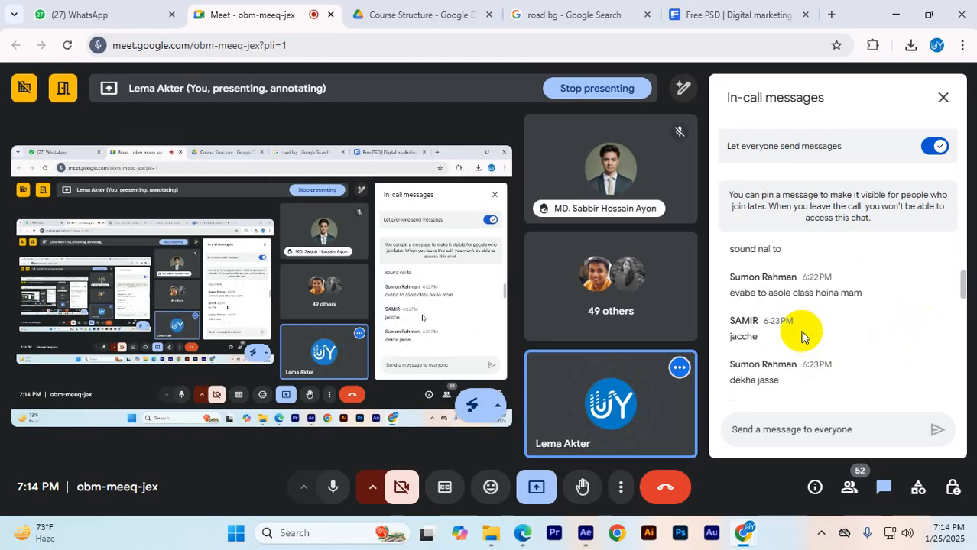
scroll(799, 336, up, 2)
drag(778, 365, 878, 374)
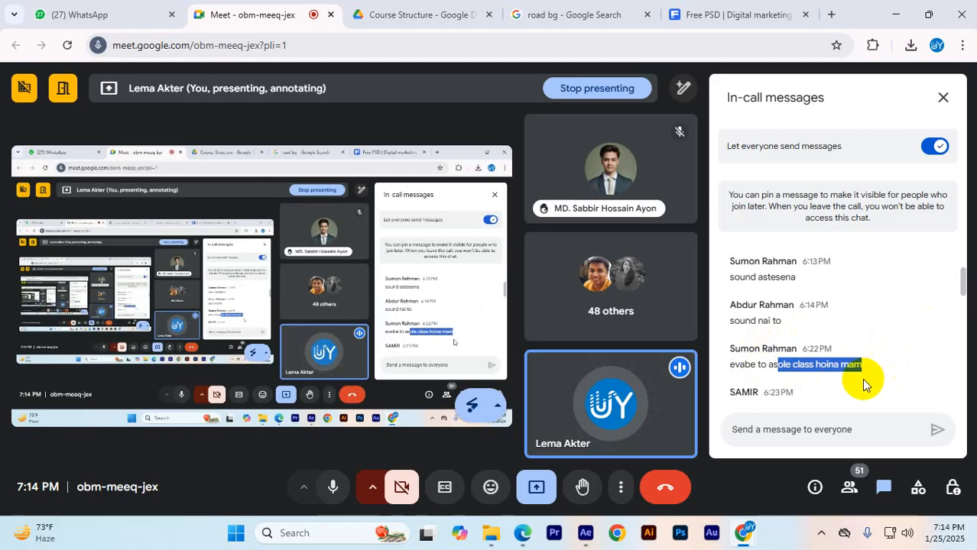
click(833, 386)
scroll(833, 386, down, 5)
scroll(835, 386, down, 5)
drag(775, 268, 929, 279)
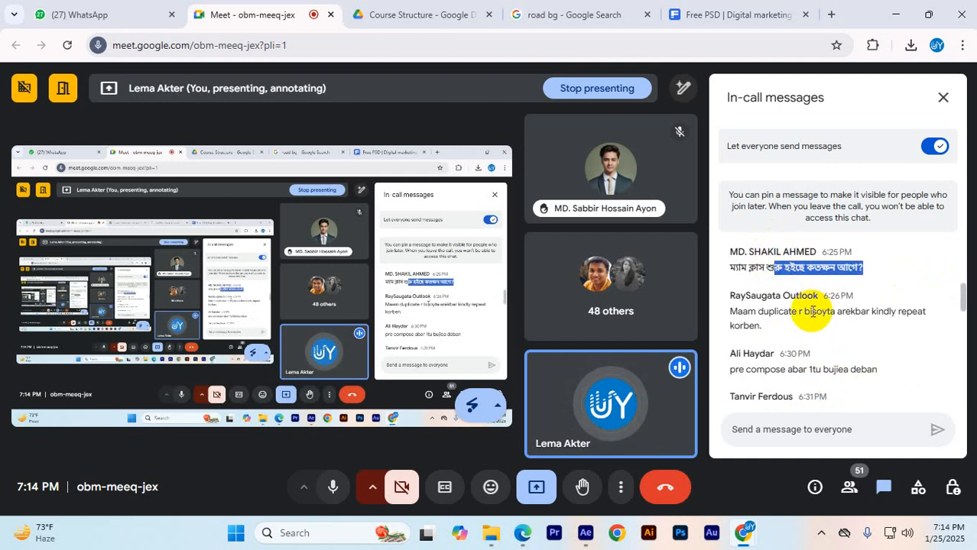
scroll(816, 310, down, 2)
scroll(818, 311, up, 2)
drag(855, 312, 909, 334)
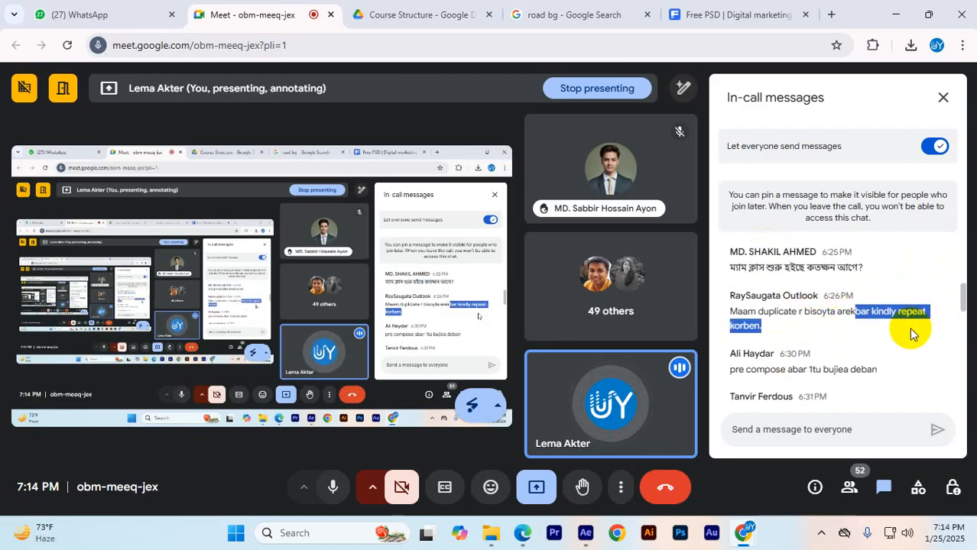
- Switch to After Effects, enlarge the timeline area, and add Warp Stabliz.mp4 to the Warp Stabliz composition as a selected layer
click(585, 533)
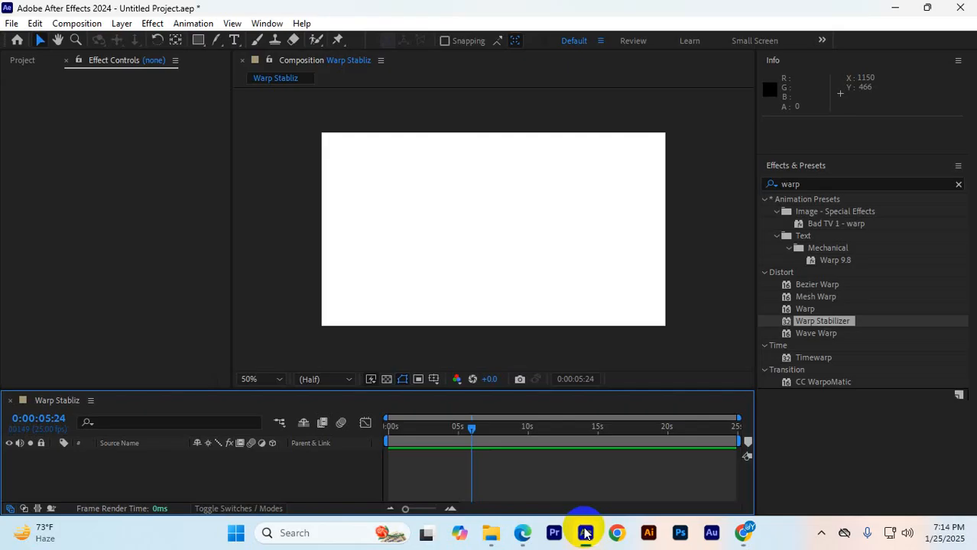
drag(170, 390, 197, 334)
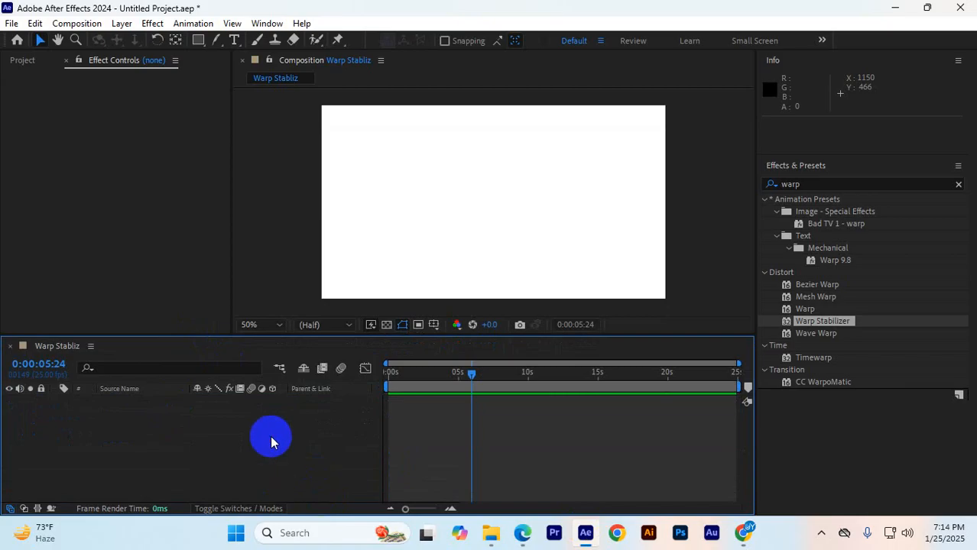
click(23, 60)
click(50, 191)
drag(39, 203, 120, 405)
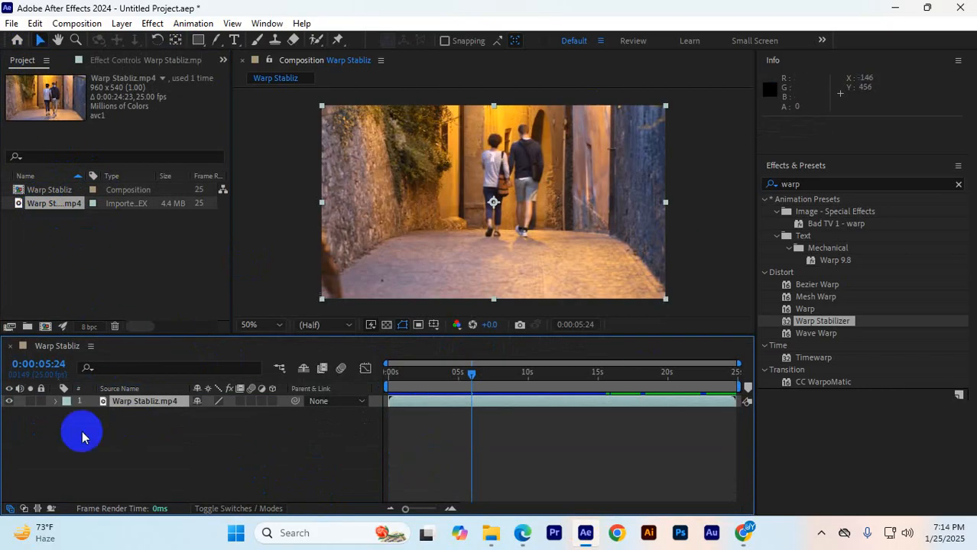
click(160, 439)
click(157, 406)
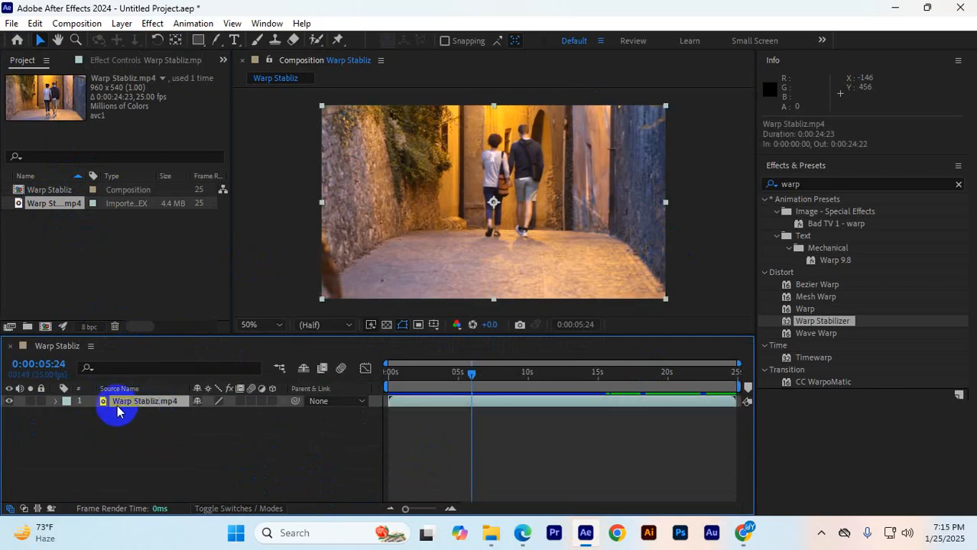
- Delete the Warp Stabliz.mp4 layer from the composition and shrink the timeline area
click(176, 421)
click(127, 402)
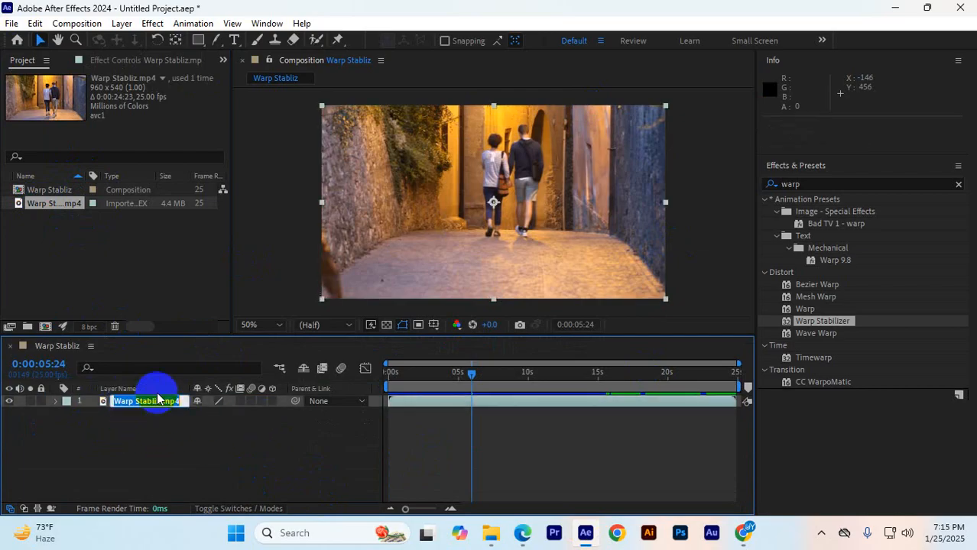
click(120, 390)
click(120, 401)
key(Delete)
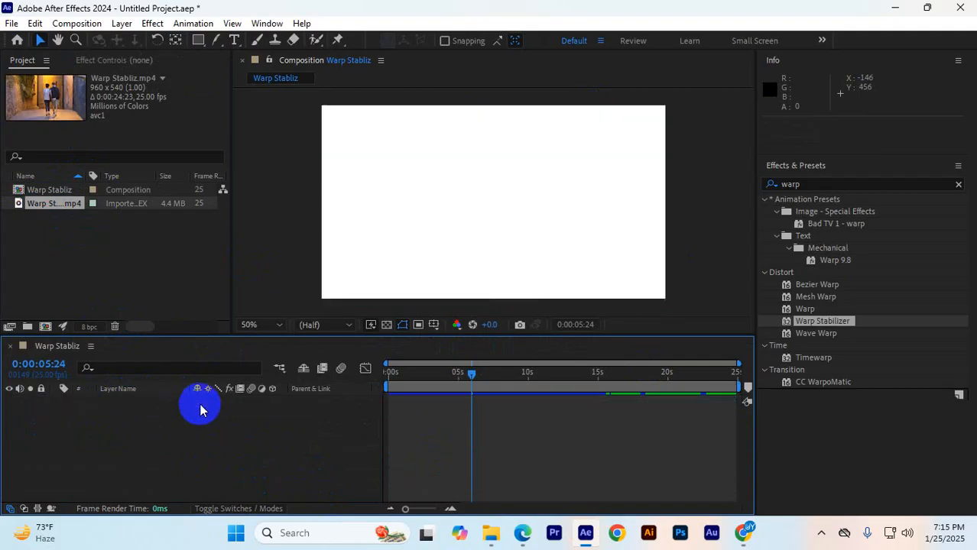
drag(507, 334, 508, 379)
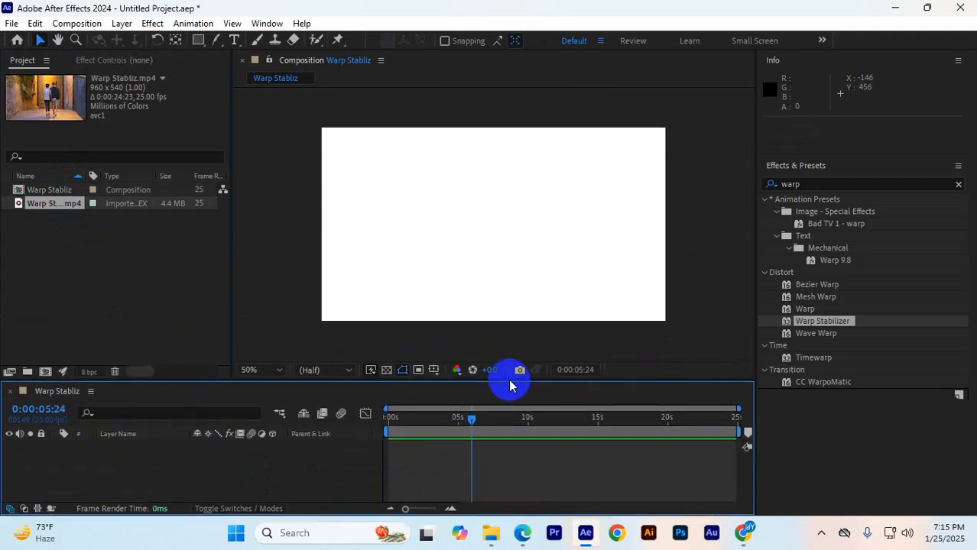
- Create a text layer reading "Text" in the composition and scale it up to about 632%
click(234, 40)
click(443, 231)
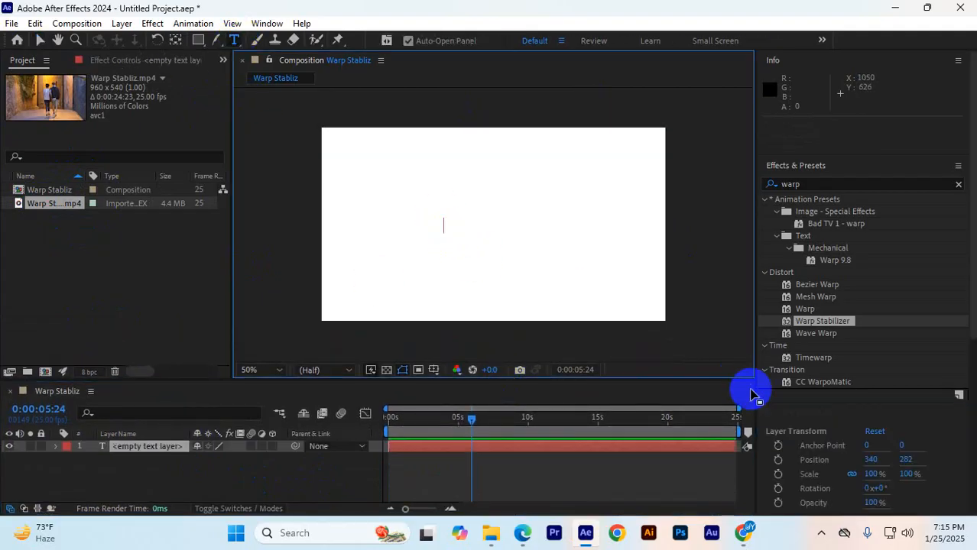
text(Text)
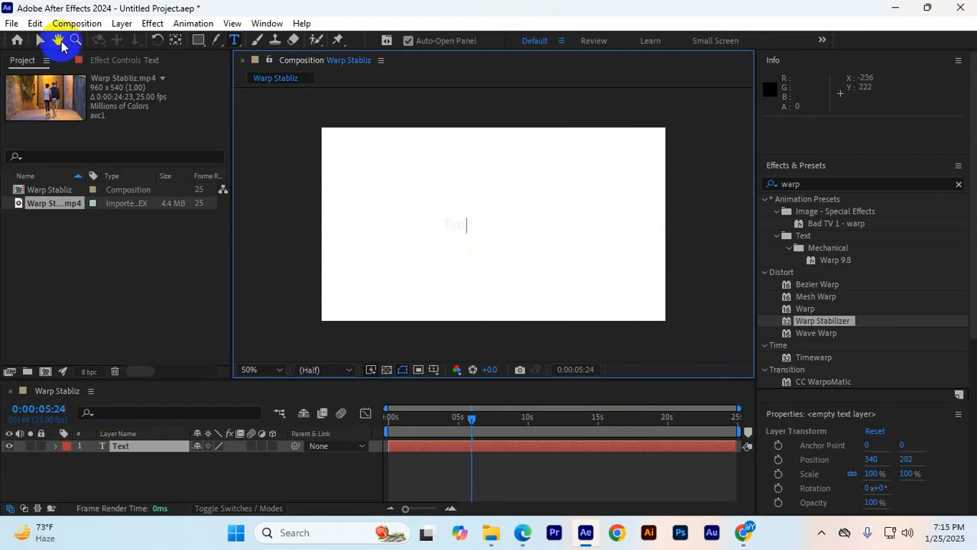
click(41, 39)
drag(467, 228, 539, 235)
- Select all the characters of the text layer and set their fill color to red
double_click(538, 235)
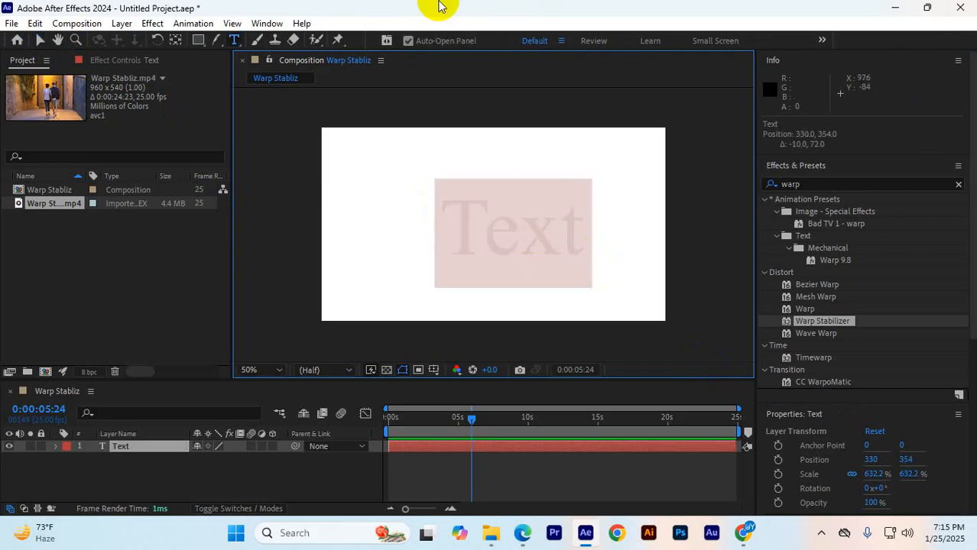
scroll(840, 306, down, 5)
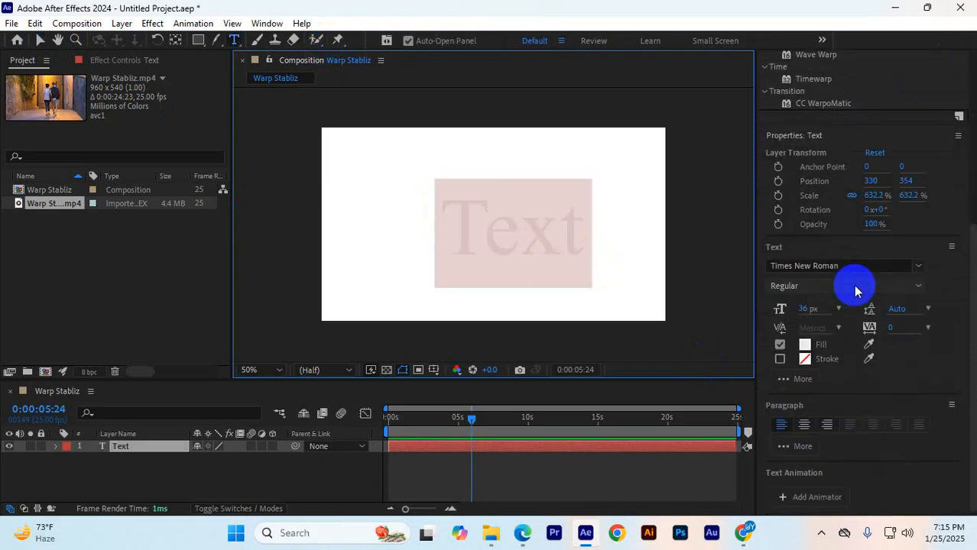
click(805, 348)
drag(455, 218, 532, 185)
click(631, 178)
- Scale the red text to about 472% and move it to the composition's upper right, around position 552, 218
click(39, 39)
click(466, 239)
drag(466, 239, 573, 192)
drag(484, 211, 538, 191)
- Duplicate the Text layer and move the copy to the composition's lower left, around position 170, 394
click(135, 461)
click(131, 448)
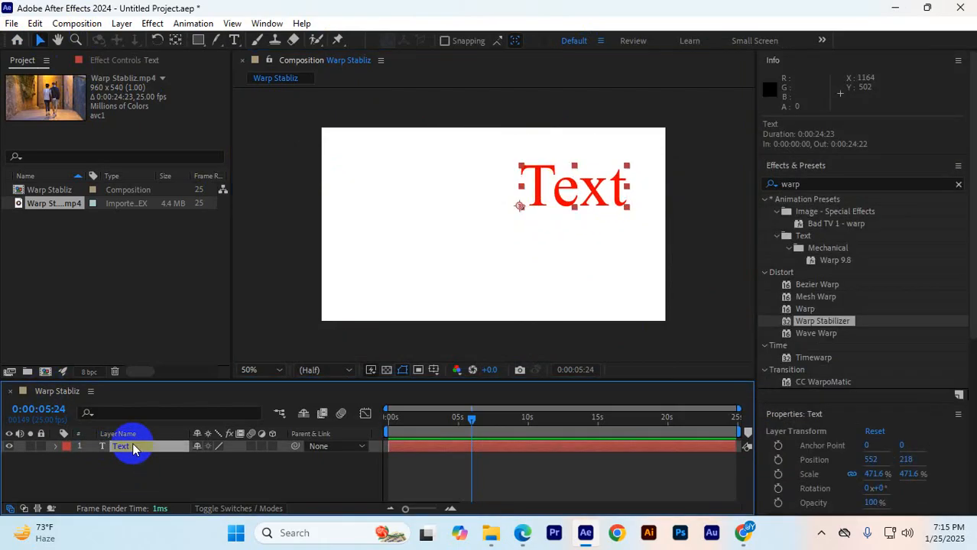
key(ctrl+d)
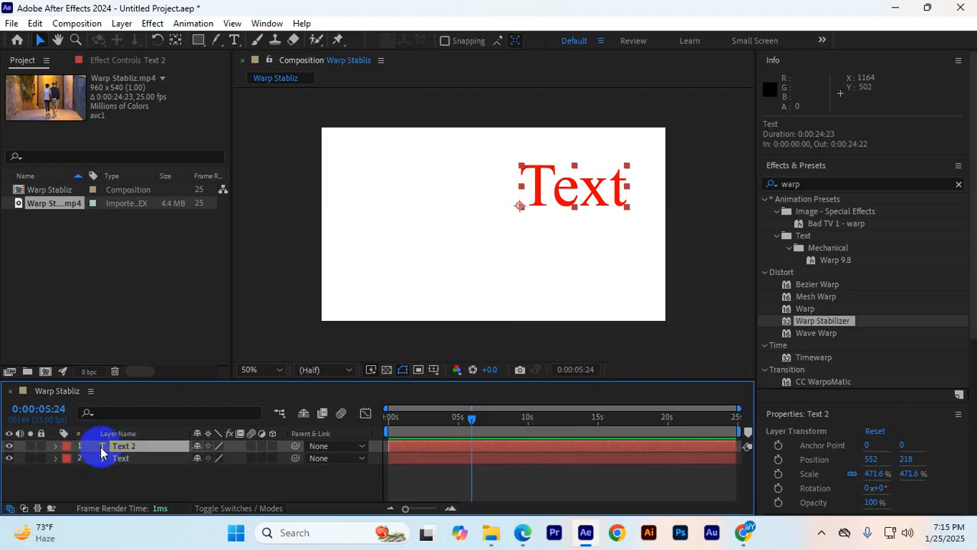
drag(563, 199, 440, 254)
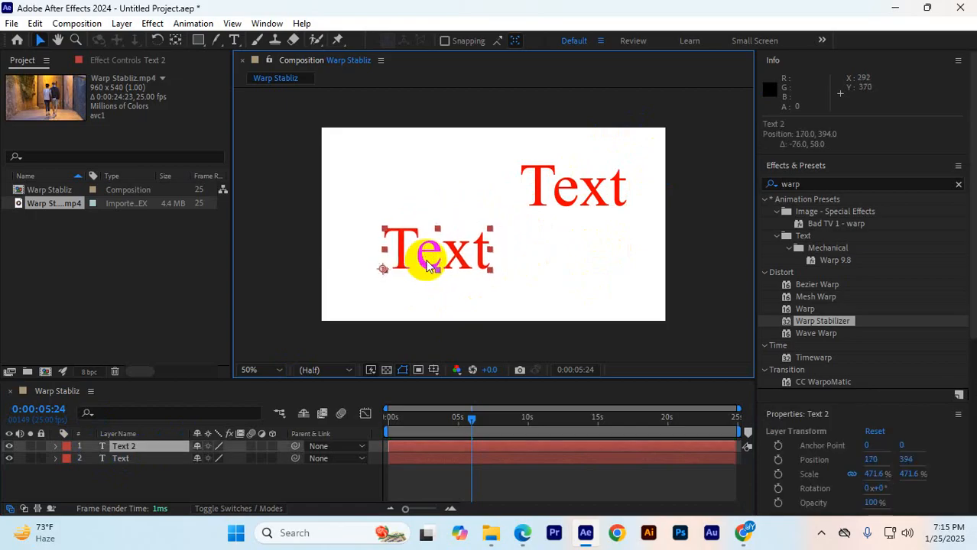
- Change the duplicate's wording to "Test" and nudge the original text to about position 516, 210
double_click(437, 249)
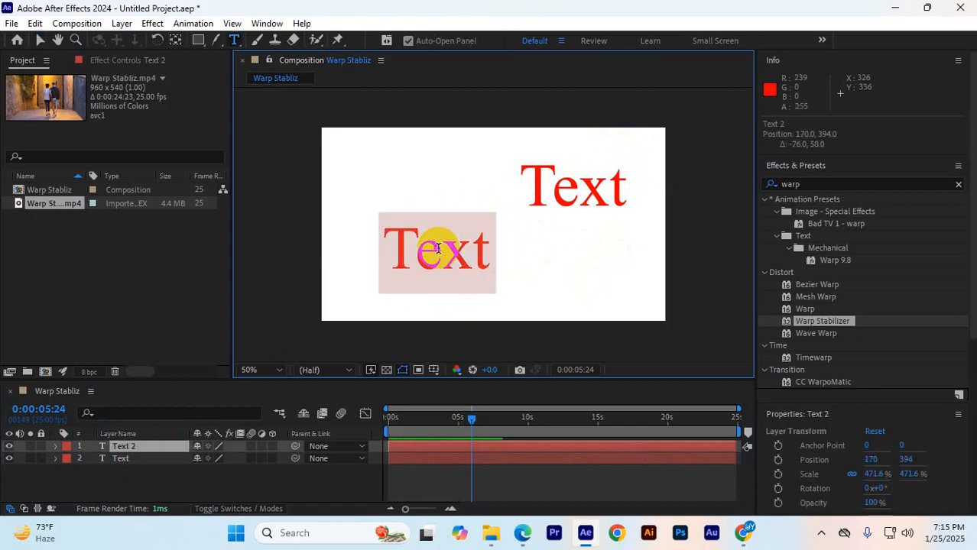
text(Tw)
key(BackSpace)
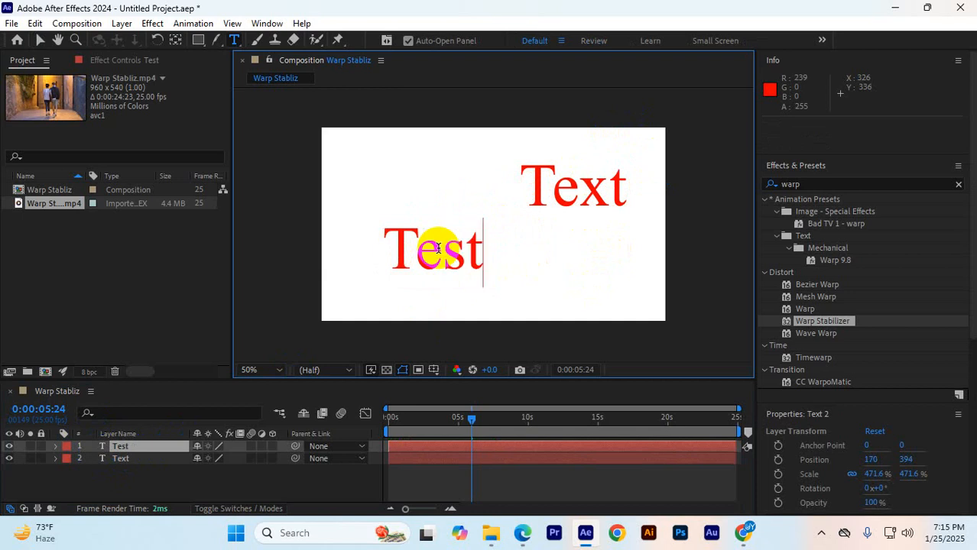
click(39, 40)
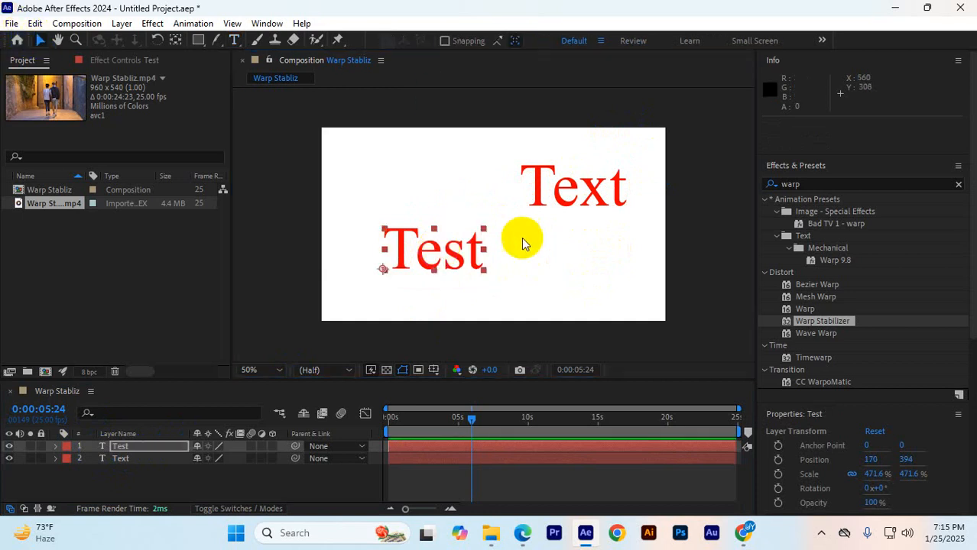
mouse_move(609, 206)
mouse_down()
mouse_move(550, 227)
mouse_move(593, 181)
mouse_move(595, 201)
mouse_up()
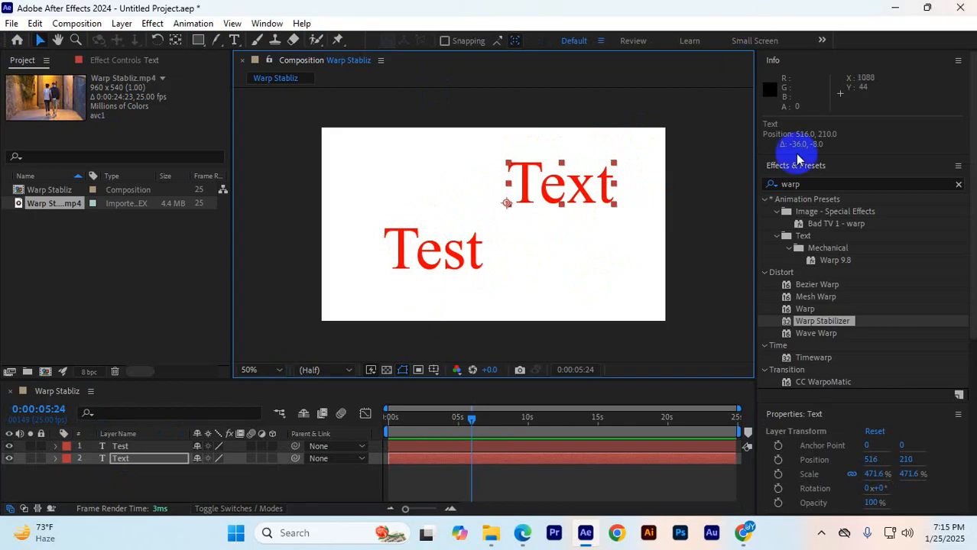
click(451, 252)
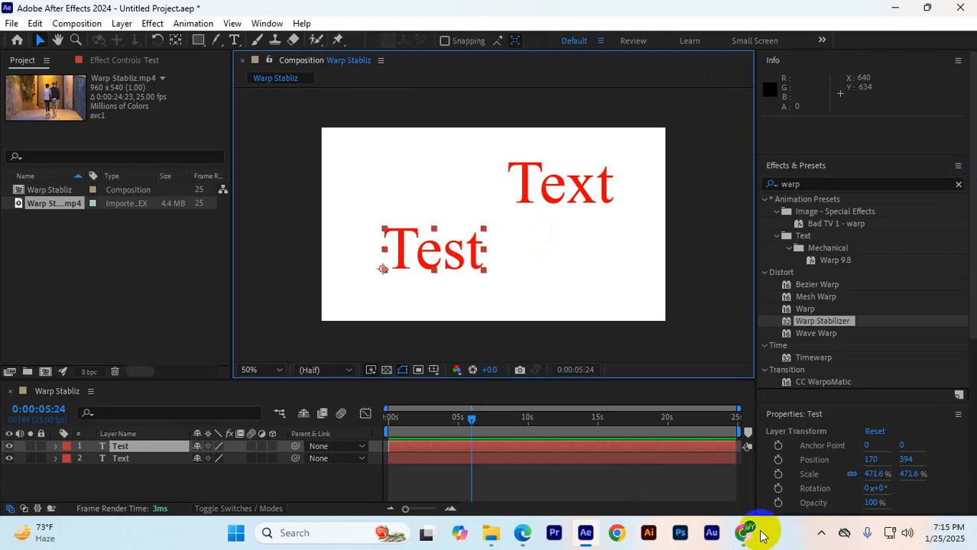
- Switch to the Google Meet call and review the in-call messages sent between 6:38 and 6:50 PM
mouse_move(743, 531)
click(677, 457)
scroll(787, 229, down, 3)
scroll(803, 308, up, 2)
drag(811, 299, 882, 303)
scroll(879, 317, down, 1)
scroll(879, 315, down, 1)
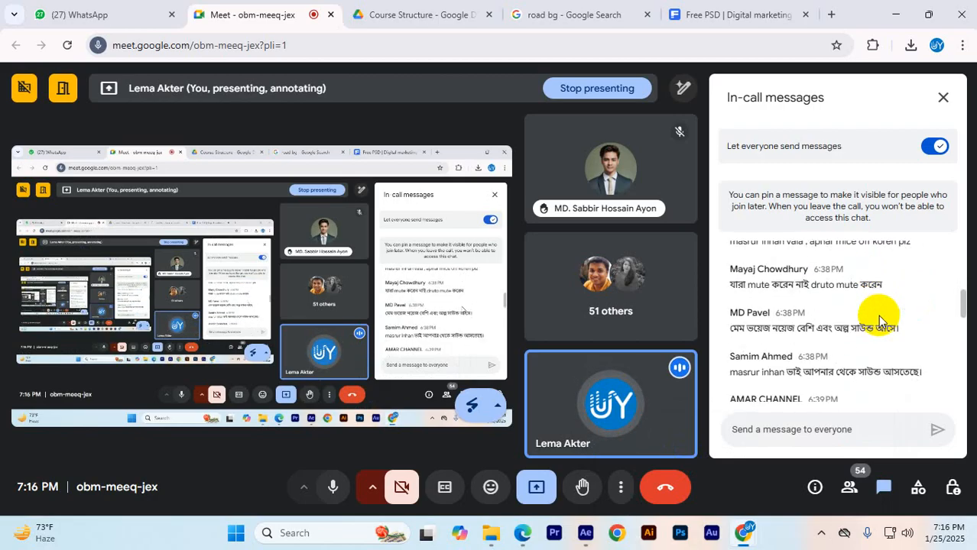
scroll(878, 315, down, 1)
scroll(879, 321, down, 4)
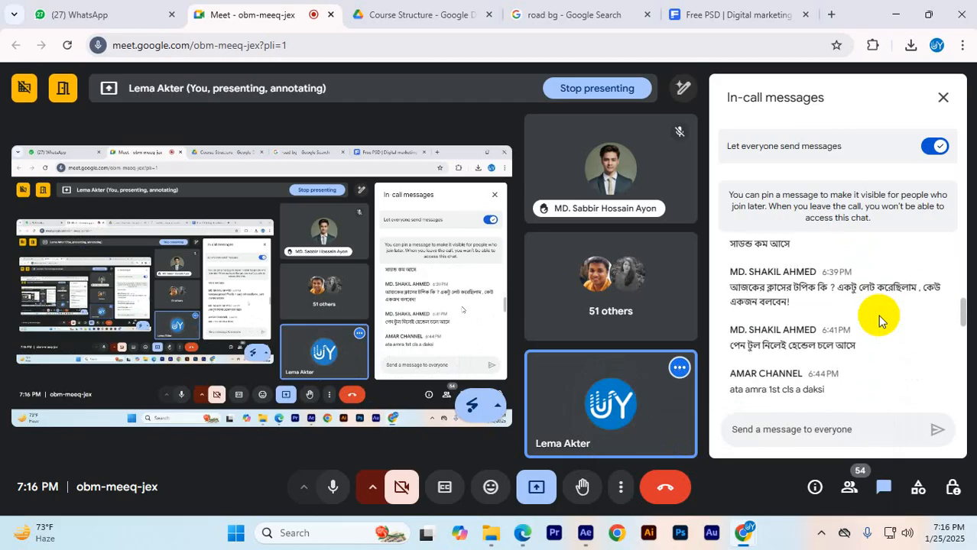
scroll(879, 321, up, 3)
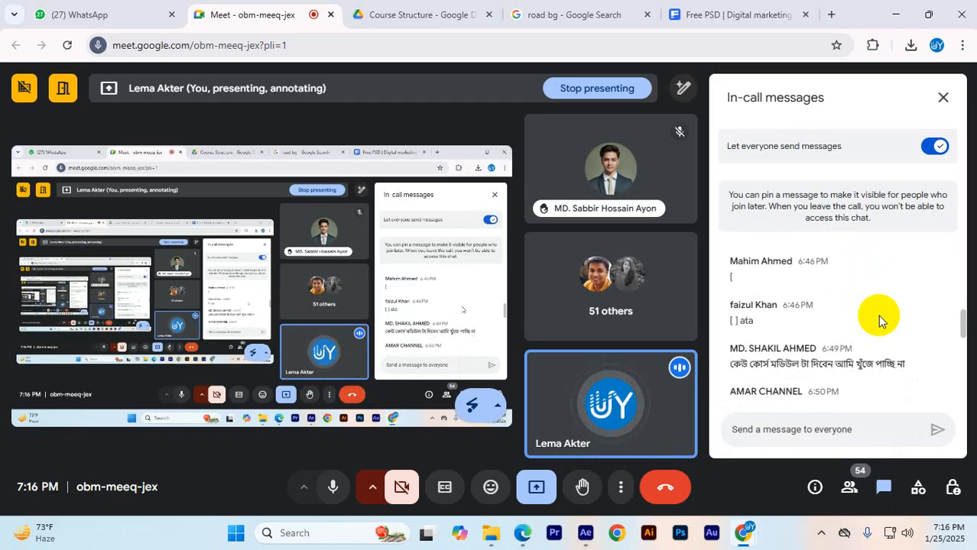
scroll(879, 321, down, 6)
scroll(879, 321, up, 1)
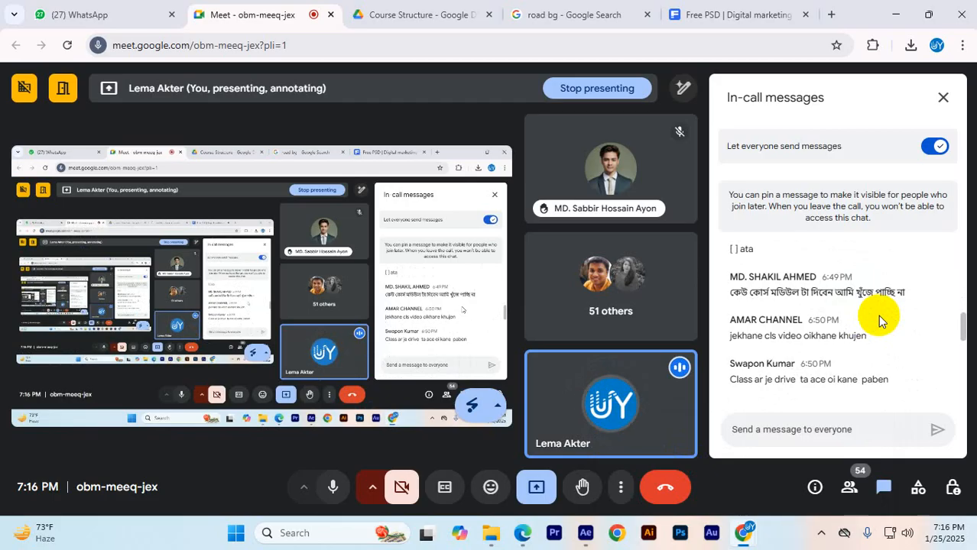
scroll(780, 308, up, 1)
scroll(835, 334, down, 1)
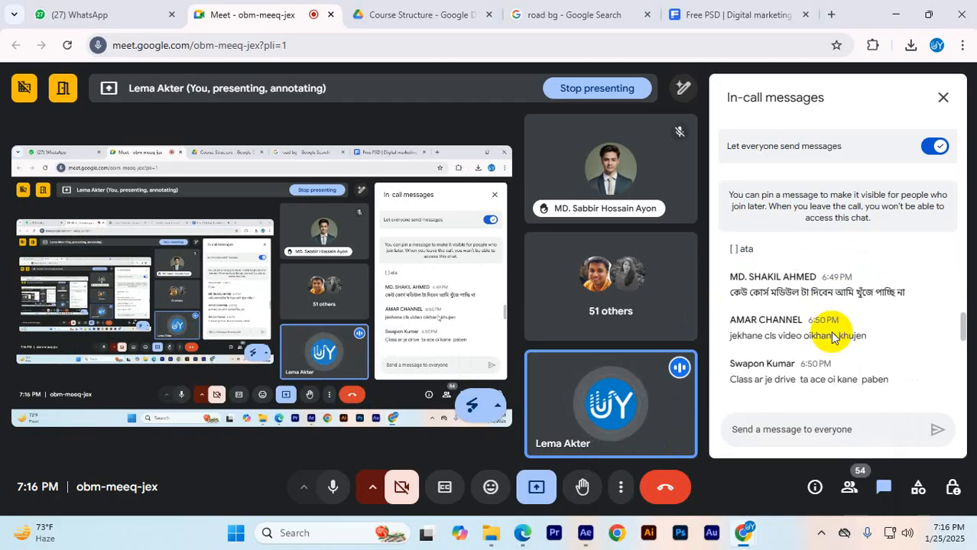
- Read the in-call messages from 6:50 PM up to 7:15 PM and highlight the question about today's homework topics
scroll(832, 335, down, 2)
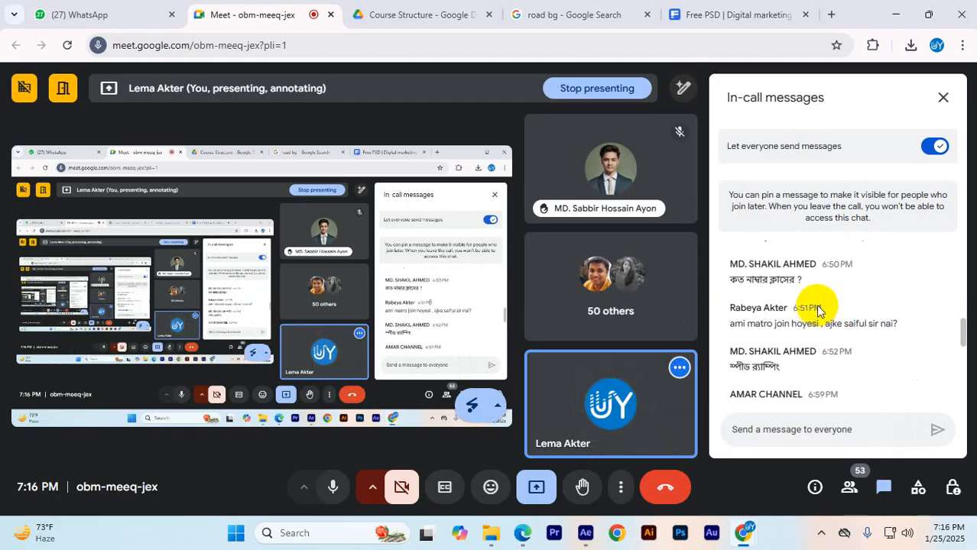
drag(804, 280, 719, 281)
scroll(831, 350, down, 1)
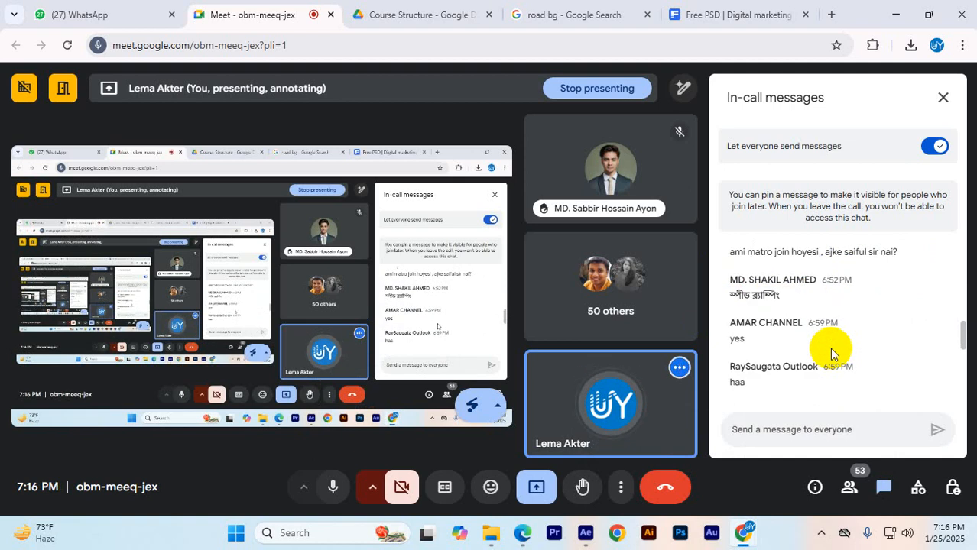
scroll(831, 352, down, 10)
scroll(832, 351, down, 5)
mouse_move(768, 324)
mouse_down()
mouse_move(787, 336)
mouse_move(899, 337)
mouse_up()
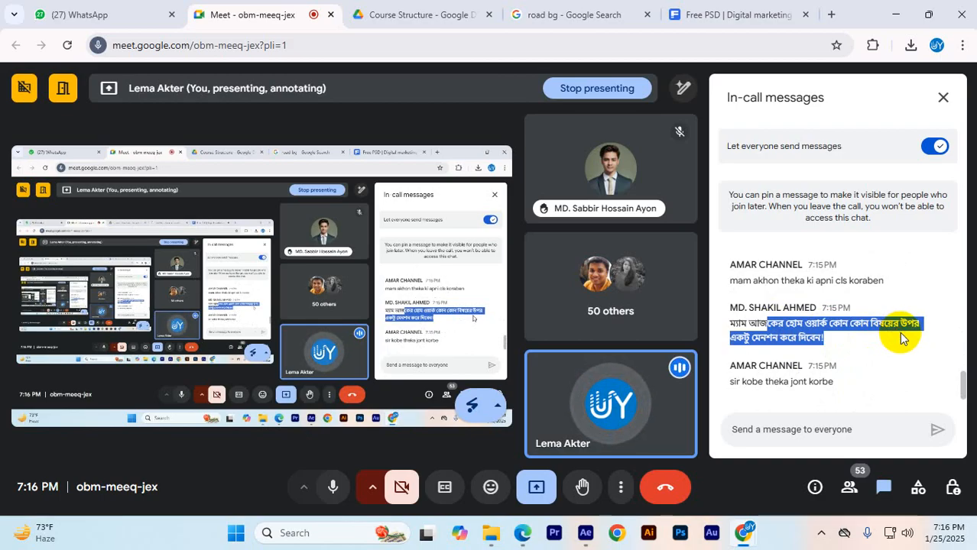
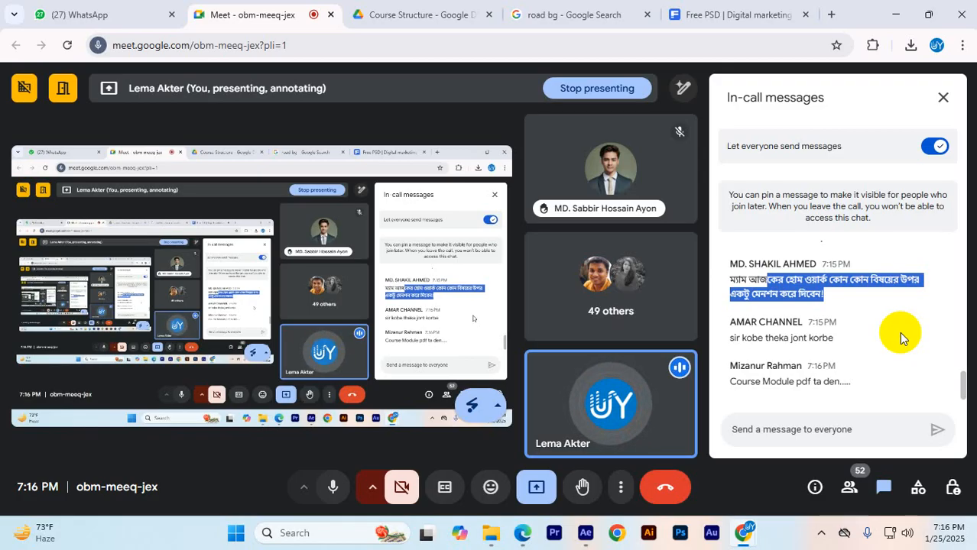
- Close the course module PDF in Google Drive and go back to the MG - 2501 folder
click(416, 14)
scroll(459, 222, up, 4)
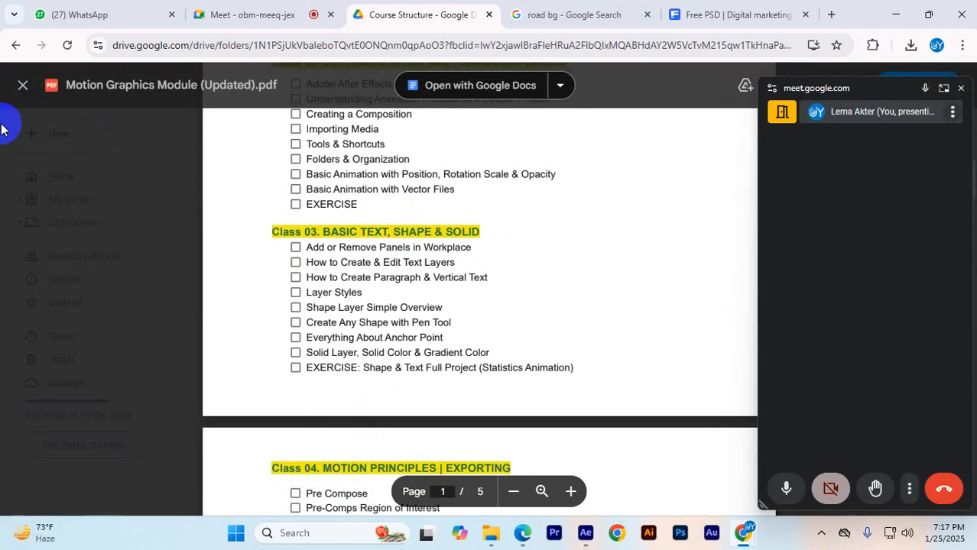
click(23, 85)
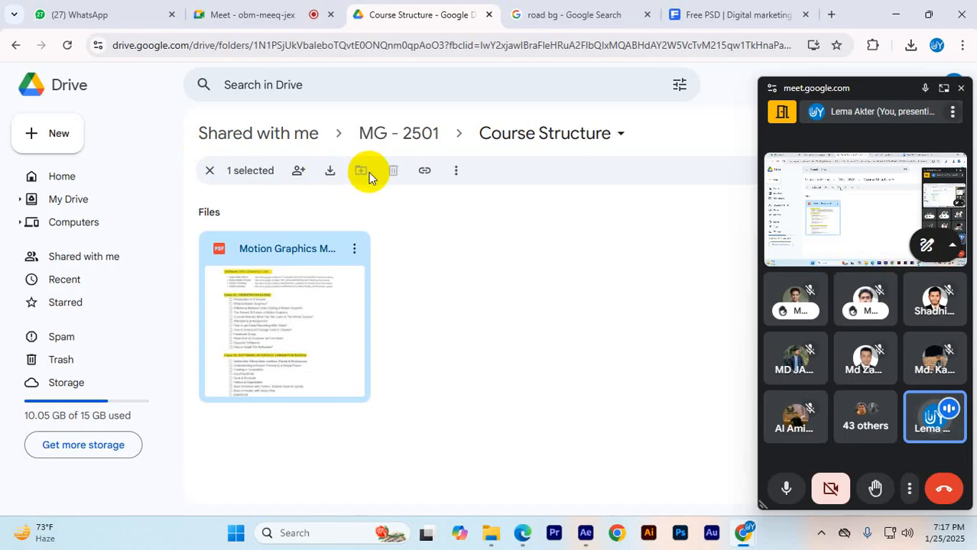
click(16, 45)
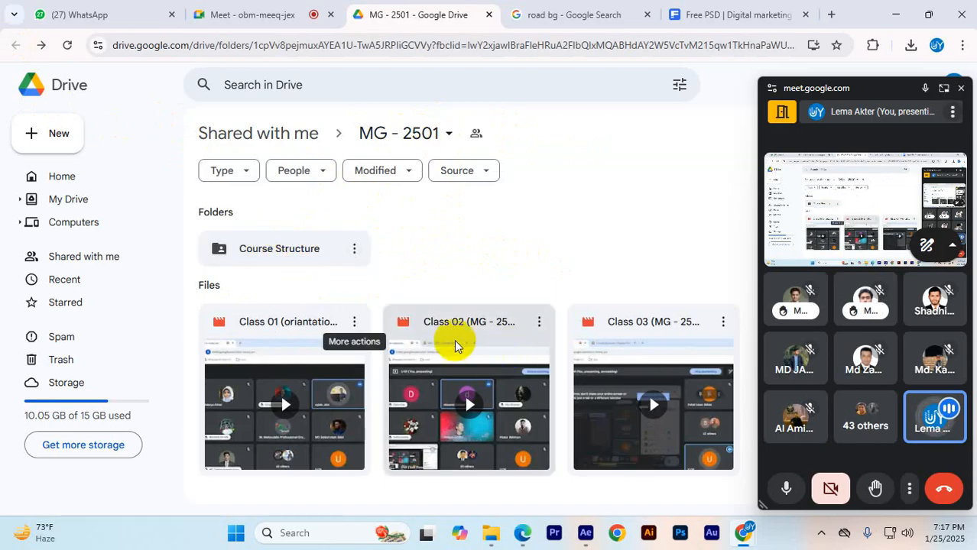
- Open Motion Graphics Module (Updated).pdf from the Course Structure folder to show where it is stored, and close the preview
click(294, 262)
double_click(294, 257)
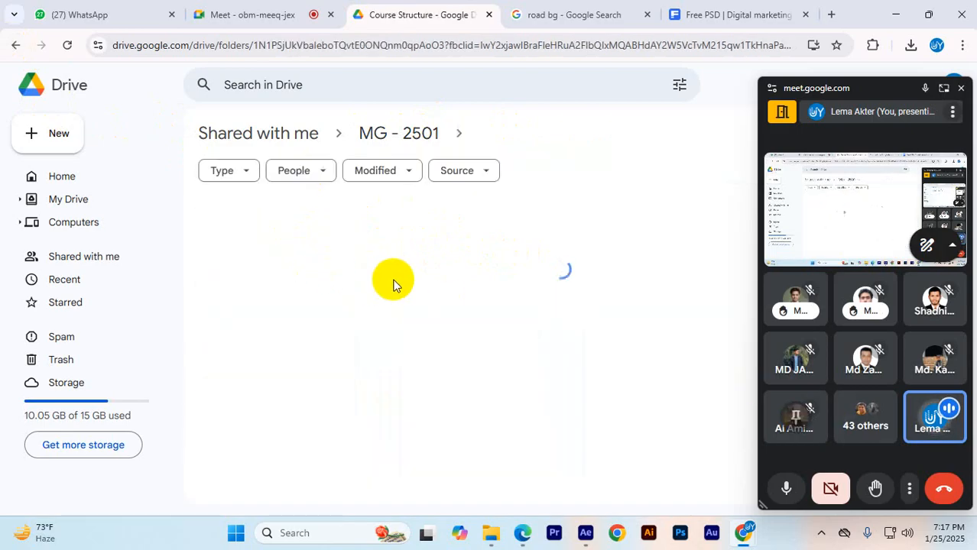
double_click(275, 308)
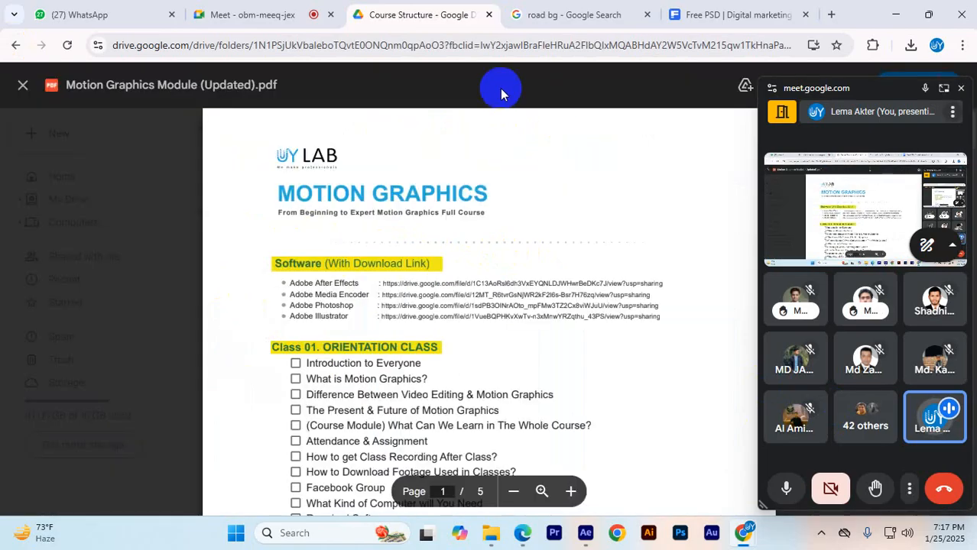
click(19, 85)
- Return to the Google Meet call, highlight the newest messages about office noise and the next class, and close the chat
click(250, 15)
drag(771, 386, 728, 384)
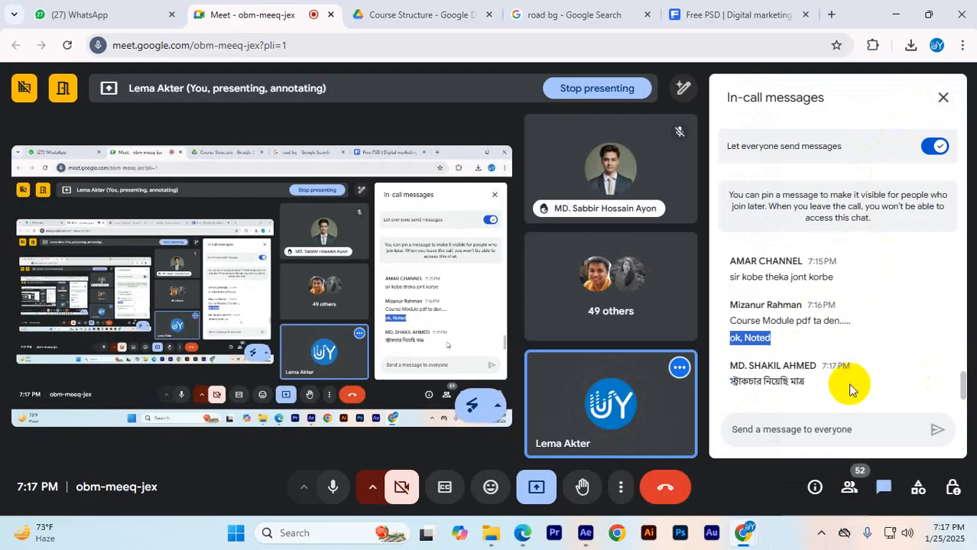
drag(772, 382, 807, 381)
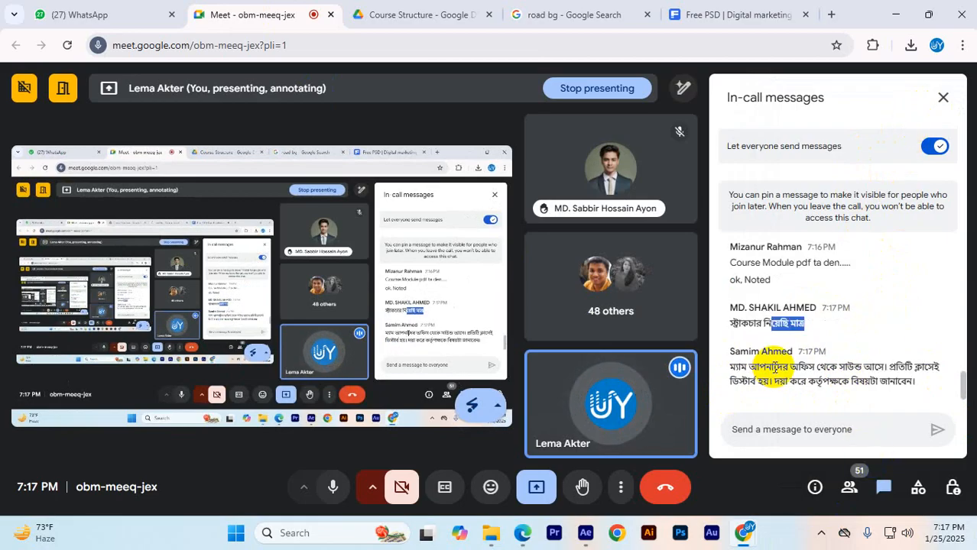
drag(862, 368, 921, 382)
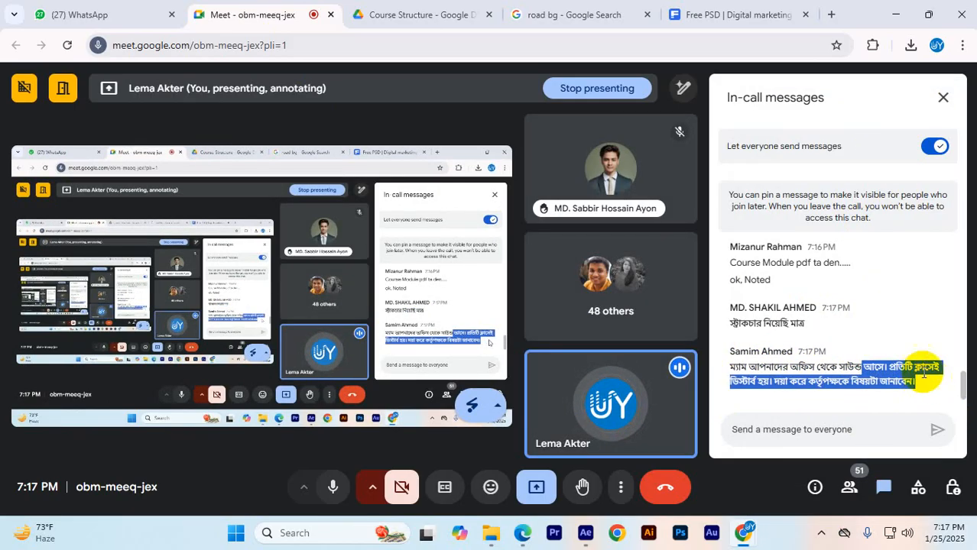
drag(803, 382, 861, 383)
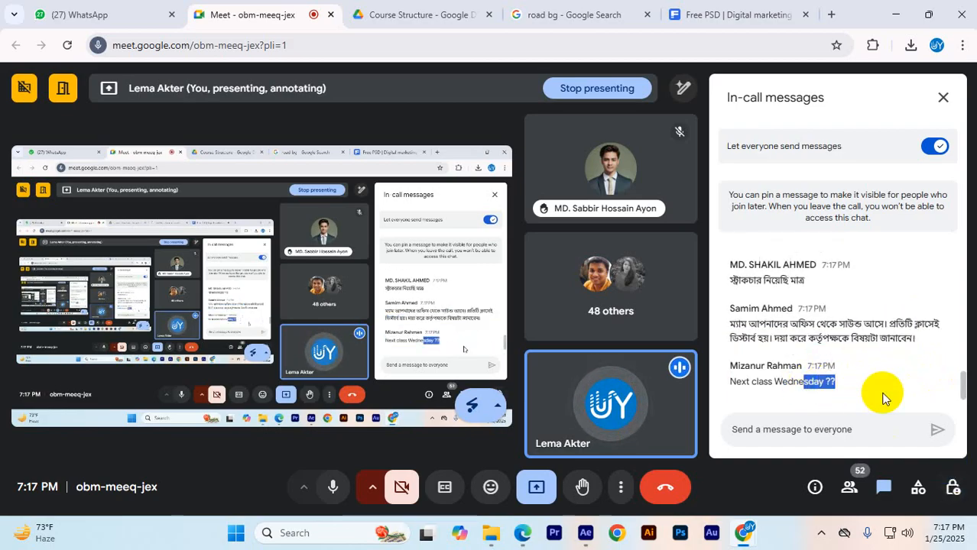
click(855, 380)
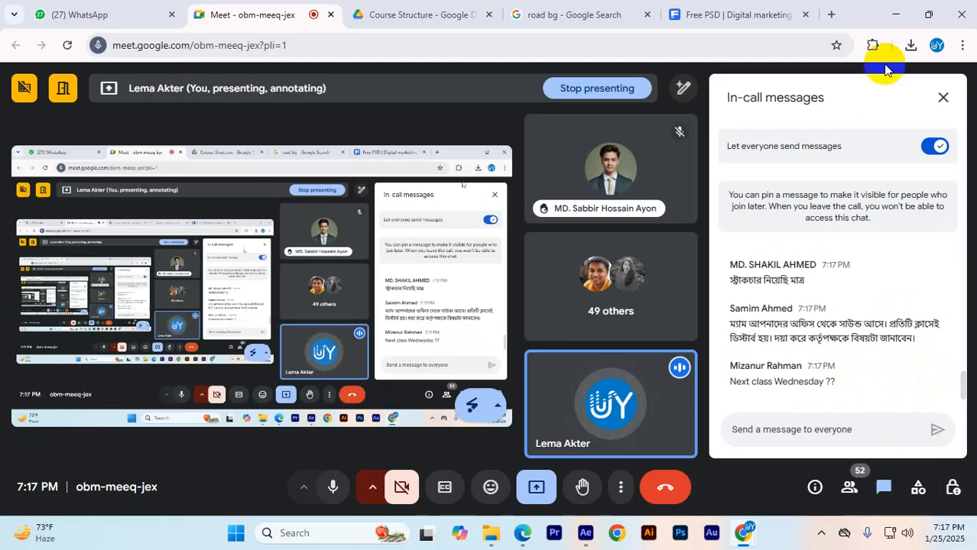
click(943, 98)
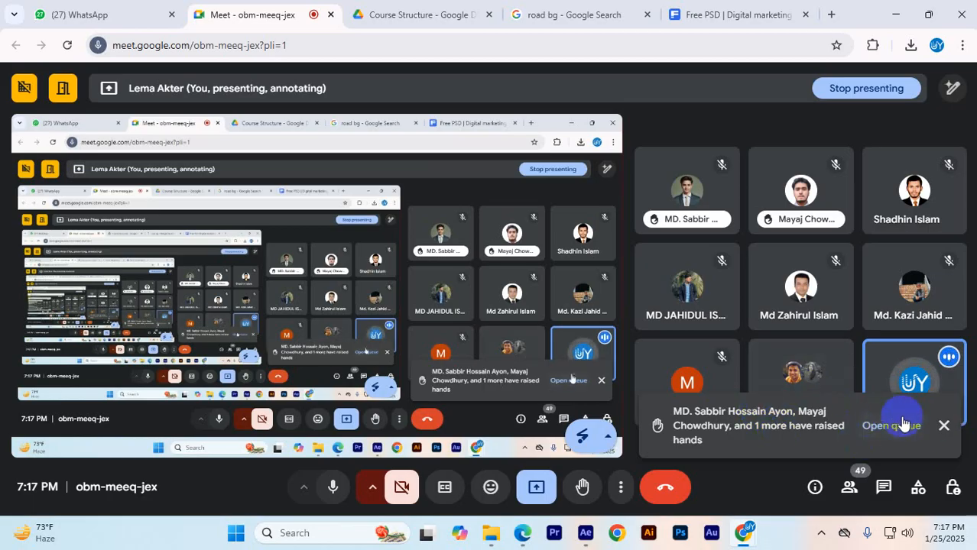
- Dismiss the raised-hands notice, allow participants to turn on their microphones in the host controls, and close the controls
click(943, 429)
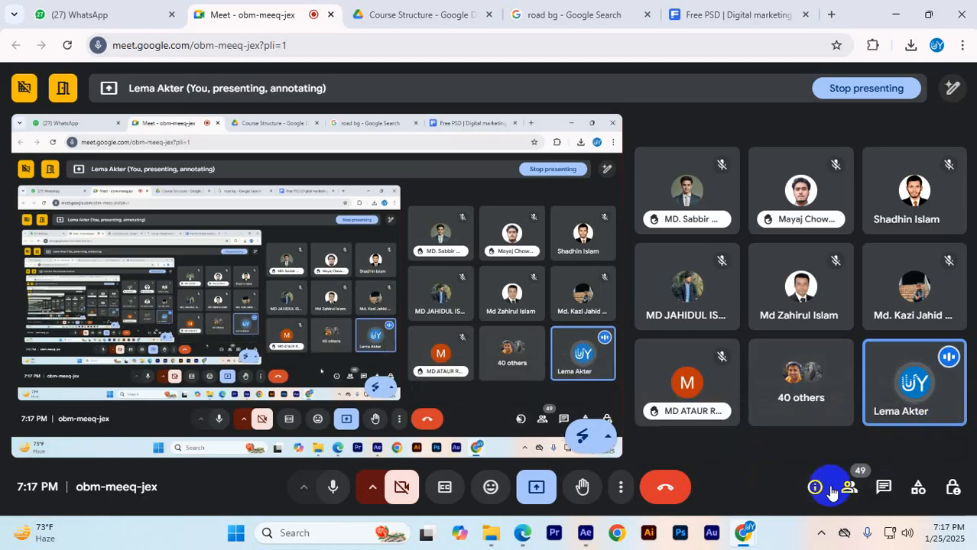
click(951, 487)
scroll(913, 371, down, 5)
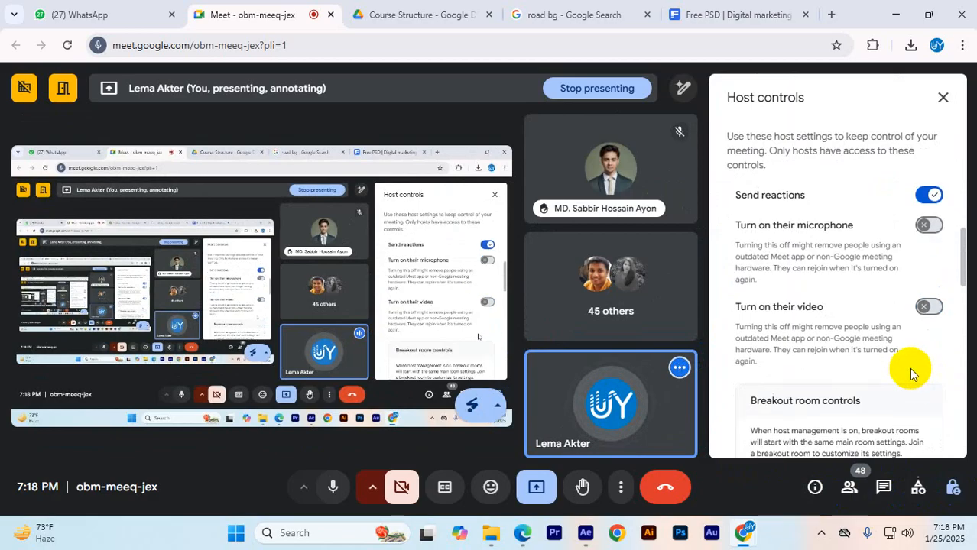
scroll(910, 367, up, 3)
scroll(911, 359, up, 2)
click(931, 297)
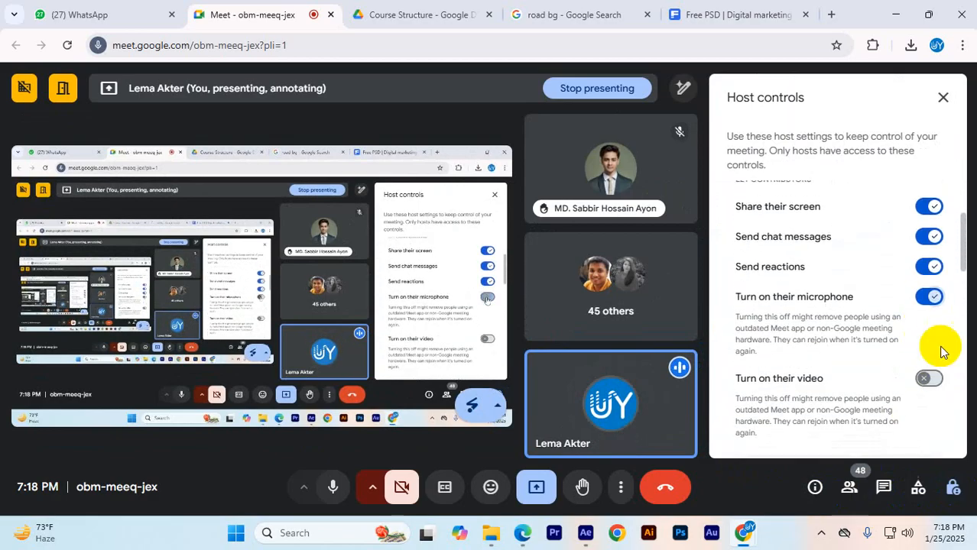
click(942, 97)
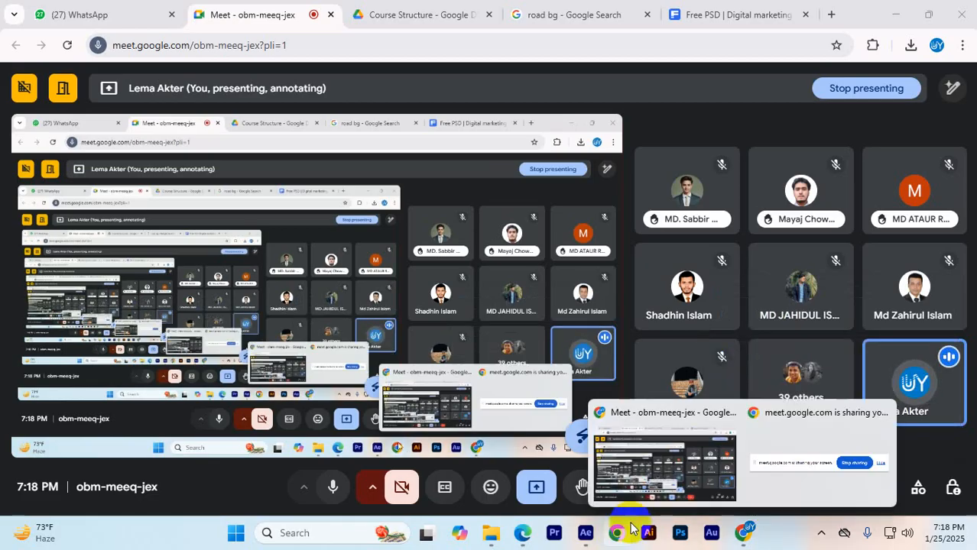
- Switch to After Effects, enlarge the timeline area, and trim the Text layer's start at 0:00:04:24
click(594, 538)
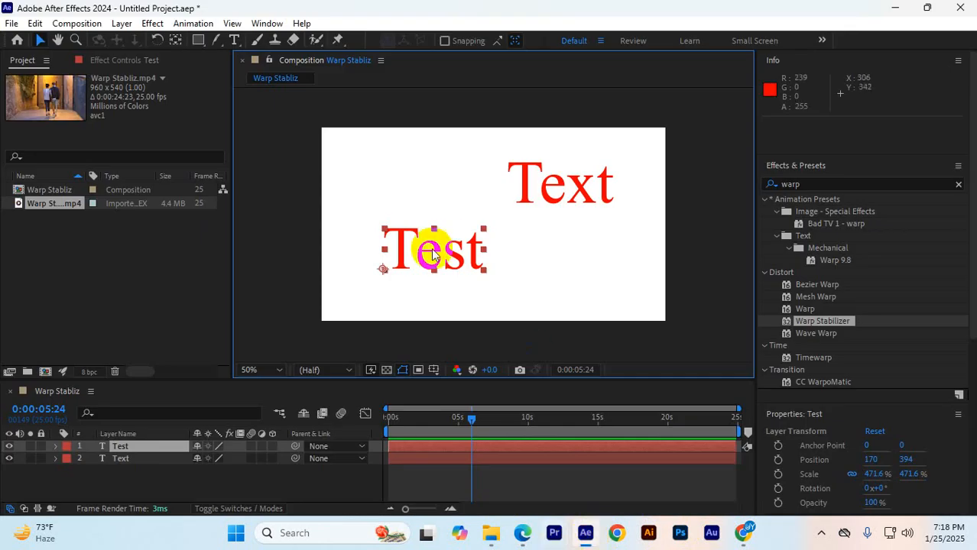
drag(285, 380, 286, 273)
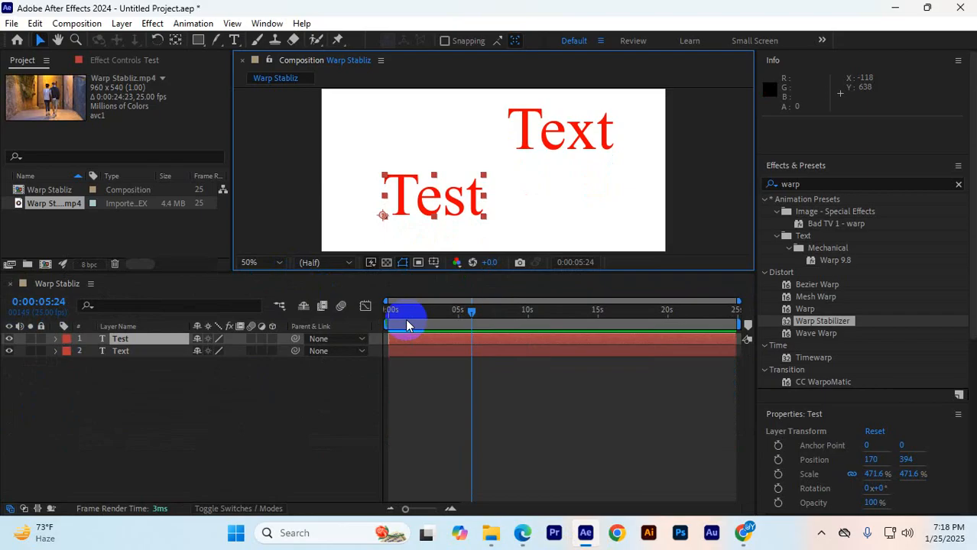
click(124, 353)
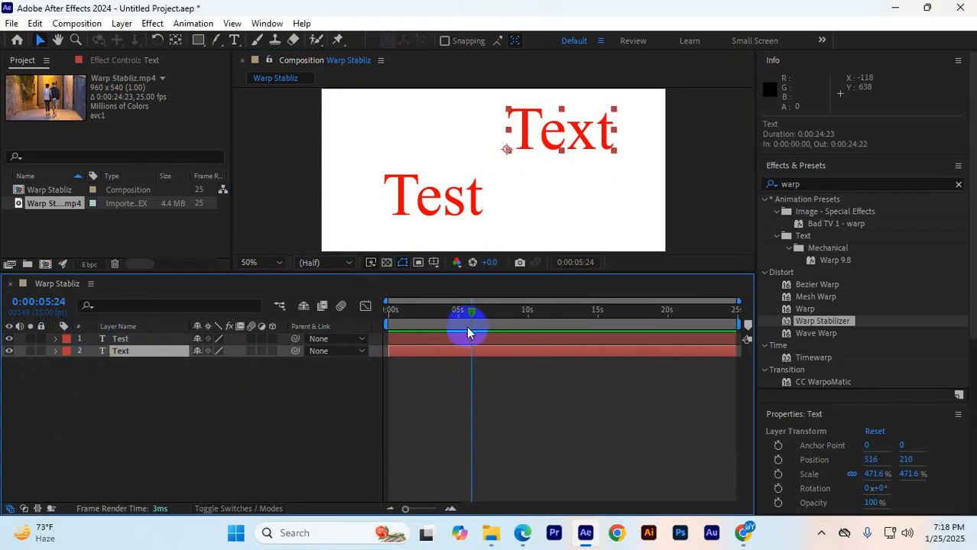
mouse_move(471, 319)
mouse_down()
mouse_move(456, 312)
mouse_move(499, 309)
mouse_move(458, 315)
mouse_up()
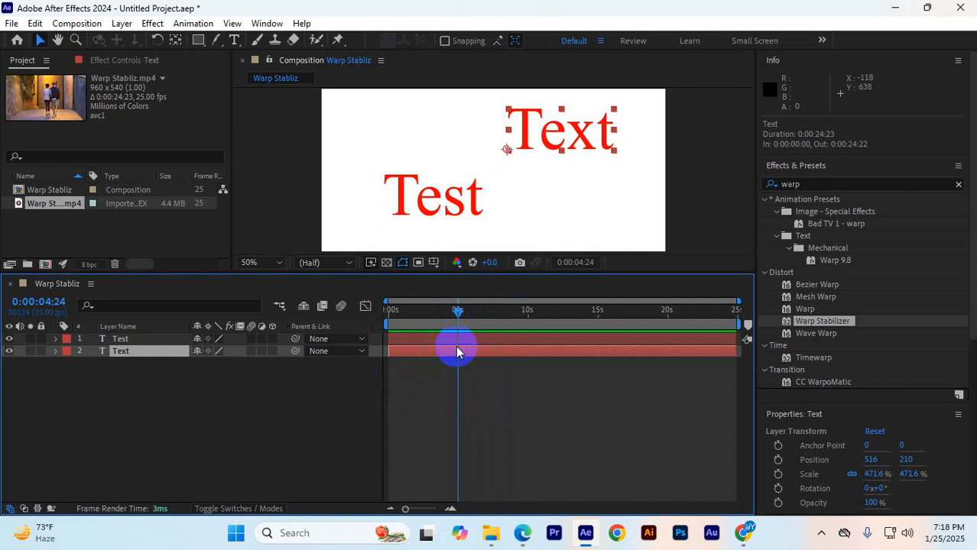
key(alt+bracketleft)
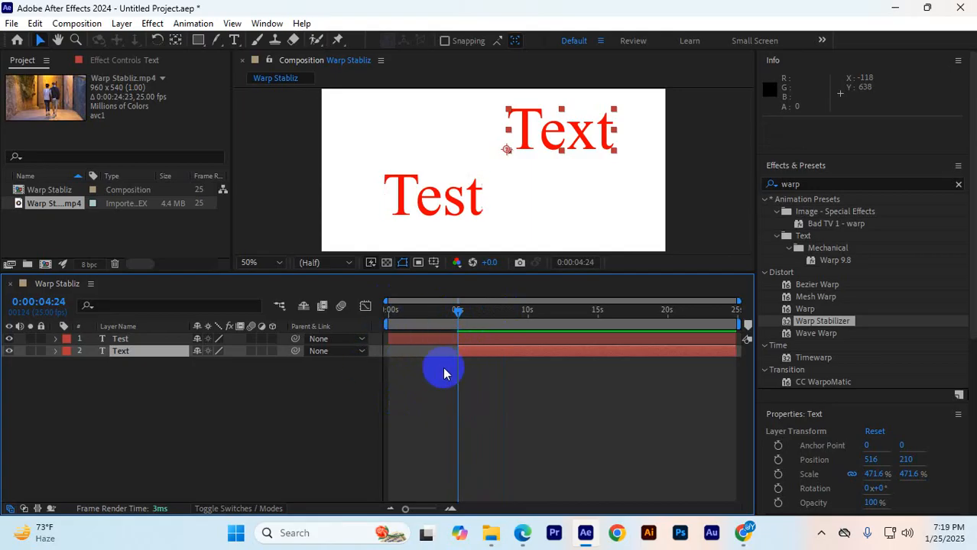
- Trim the Text layer's end at 0:00:10:03 and extend its start back to about 4 seconds
drag(461, 314, 534, 335)
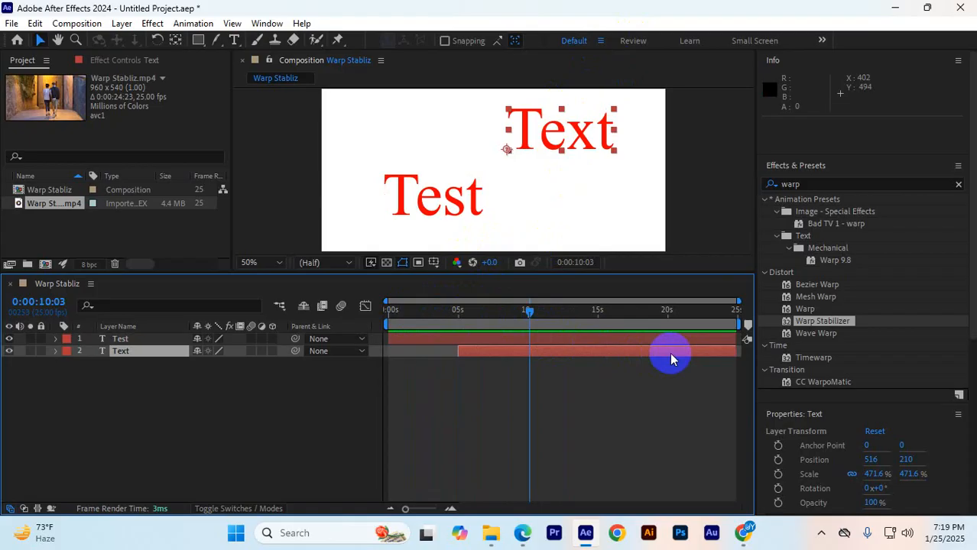
key(alt+bracketright)
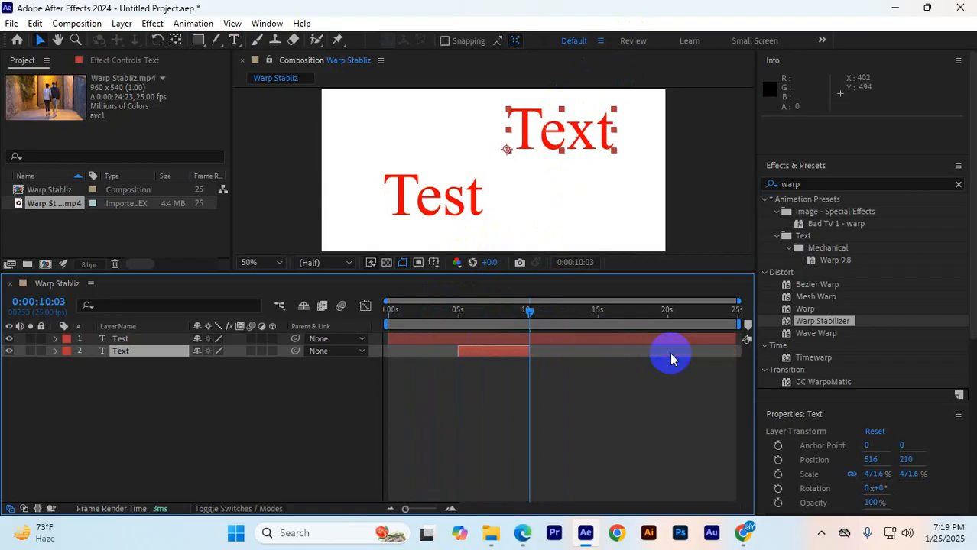
drag(530, 312, 444, 351)
mouse_move(489, 321)
mouse_down()
mouse_move(448, 325)
mouse_move(514, 315)
mouse_move(489, 323)
mouse_up()
- Hide the Text layer and move the Test text near the middle of the composition, to position 362, 344
click(451, 339)
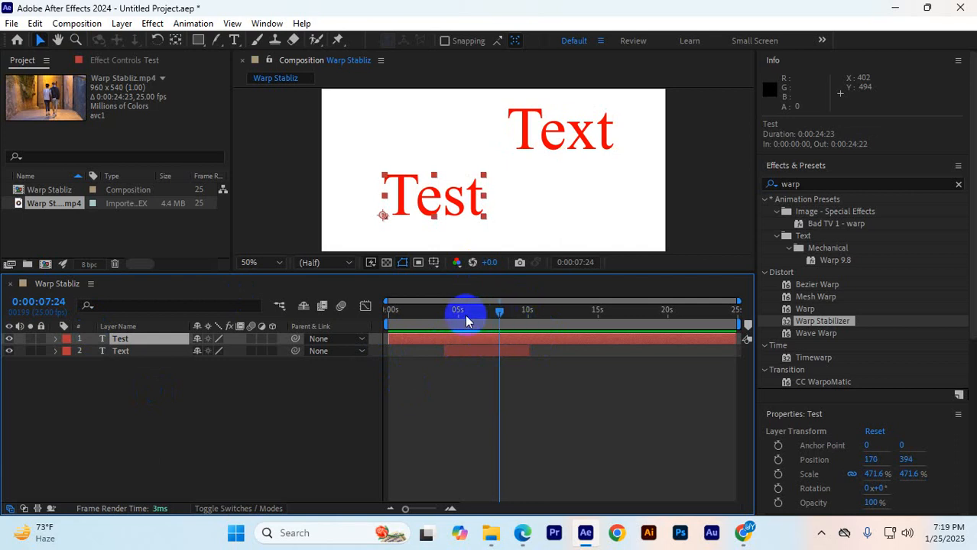
drag(503, 318, 452, 316)
click(9, 351)
drag(462, 200, 535, 181)
mouse_move(450, 310)
mouse_down()
mouse_move(433, 316)
mouse_move(441, 317)
mouse_up()
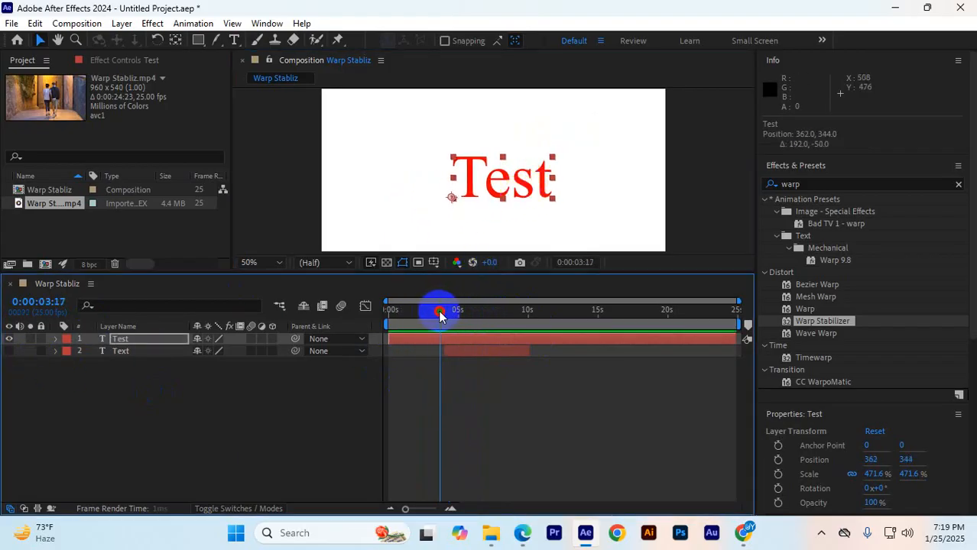
- Show where the Split Layer command and its shortcut are listed, and split the Test layer at 0:00:03:22
click(491, 342)
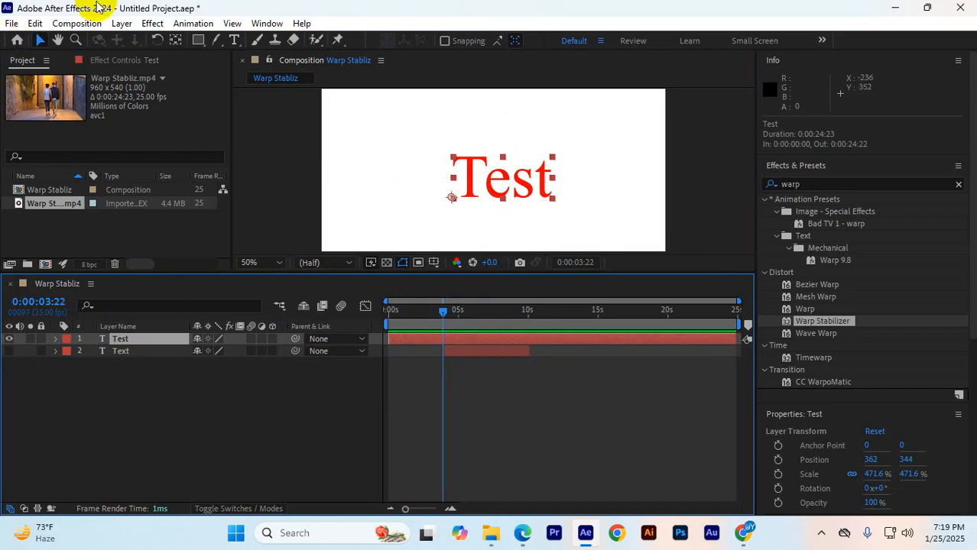
click(35, 23)
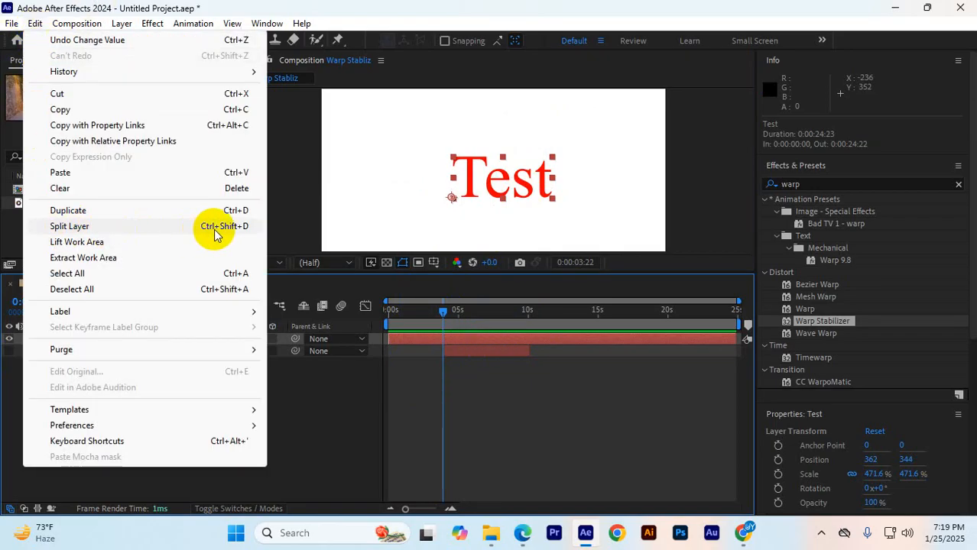
click(454, 340)
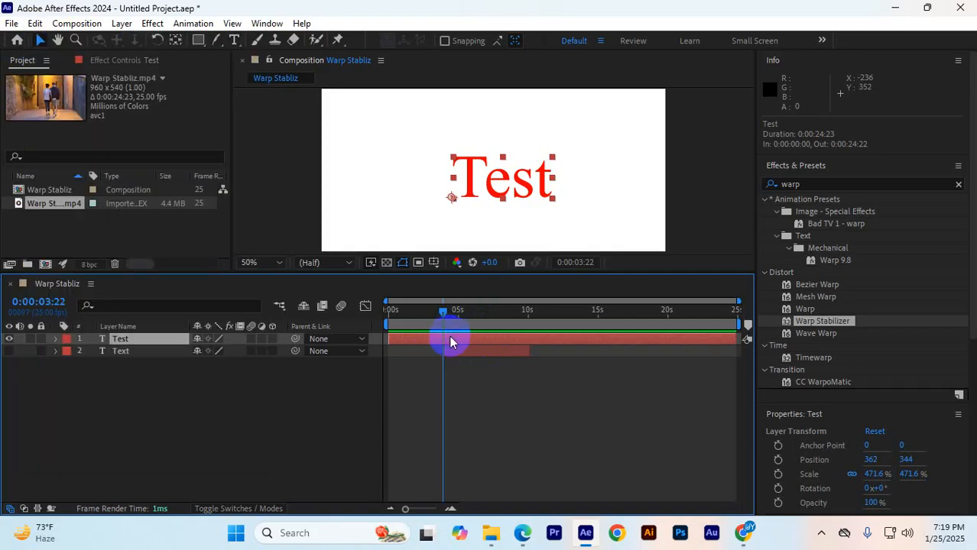
key(ctrl+d)
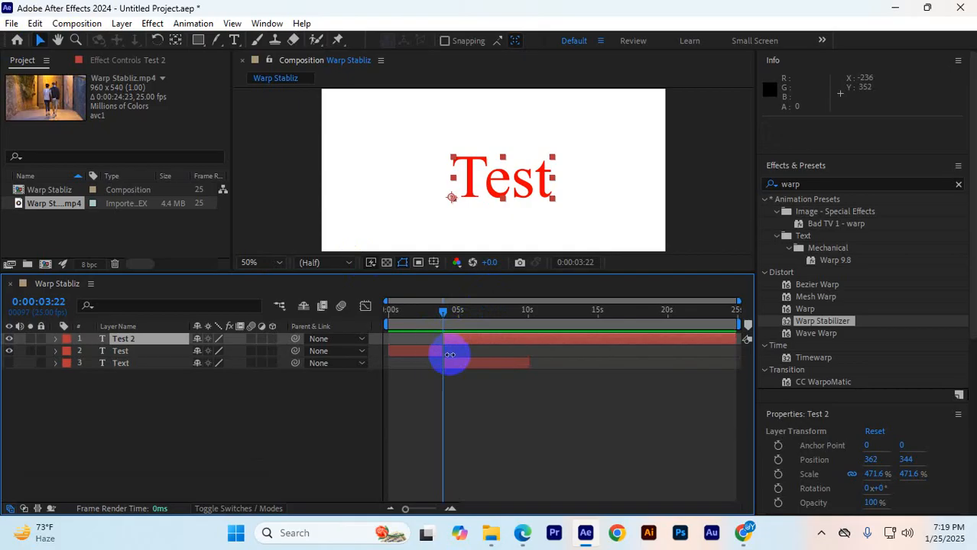
- Hide the first part of the split Test layer, preview it at 0:00:02:12, and show it again
click(422, 352)
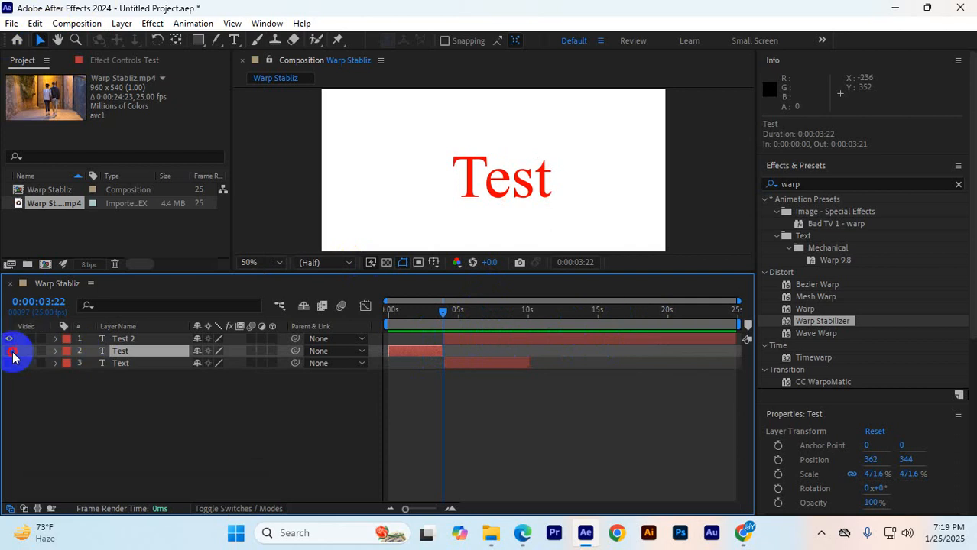
drag(442, 319, 421, 316)
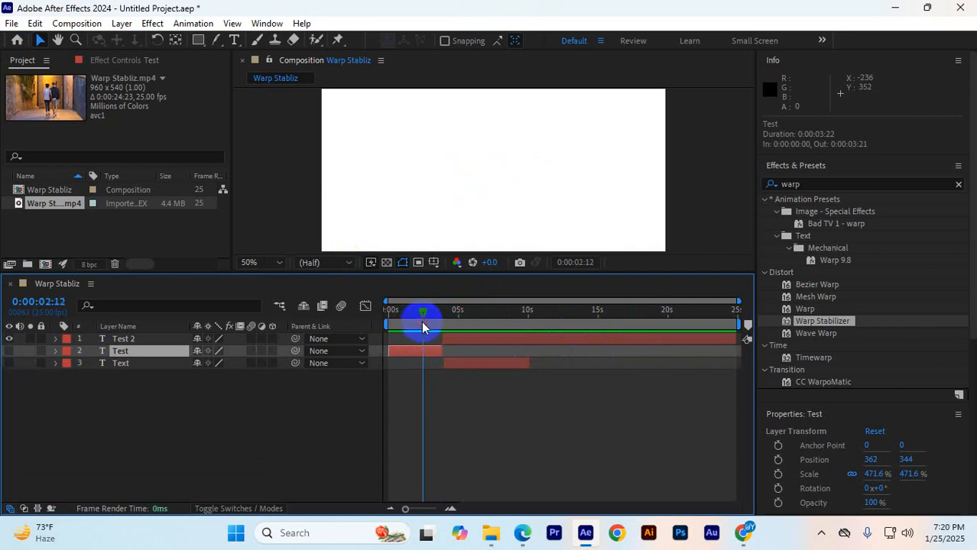
click(9, 351)
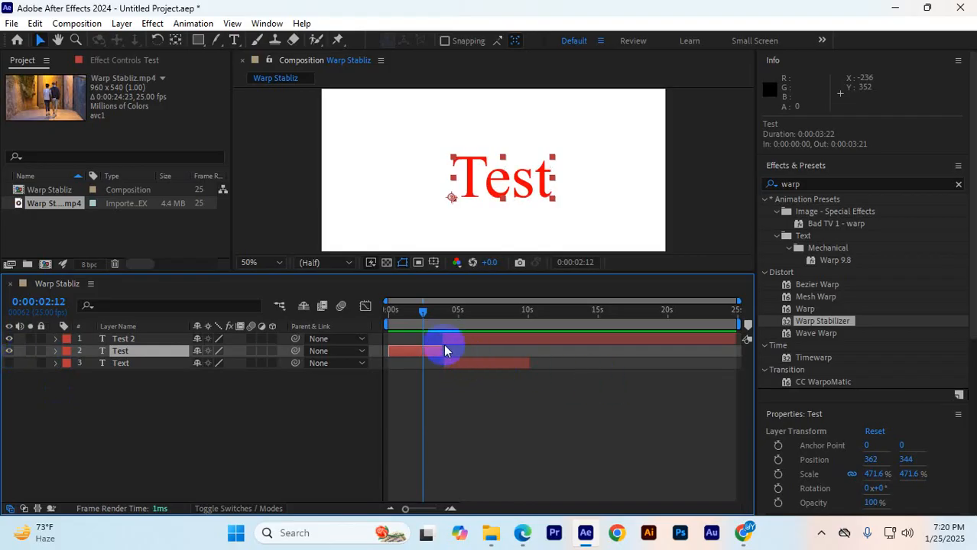
- Split the Test 2 layer at 0:00:06:20
drag(426, 319, 484, 318)
click(499, 340)
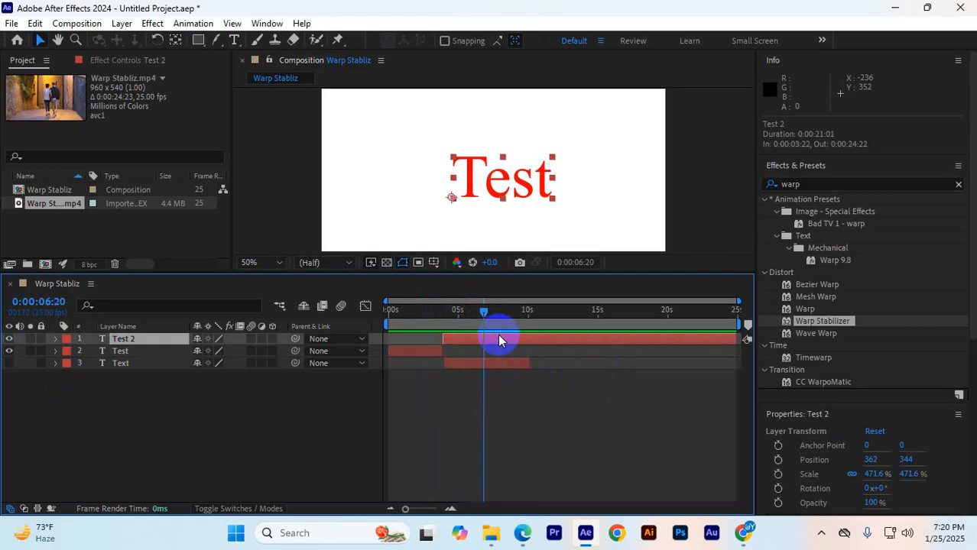
key(ctrl+shift+d)
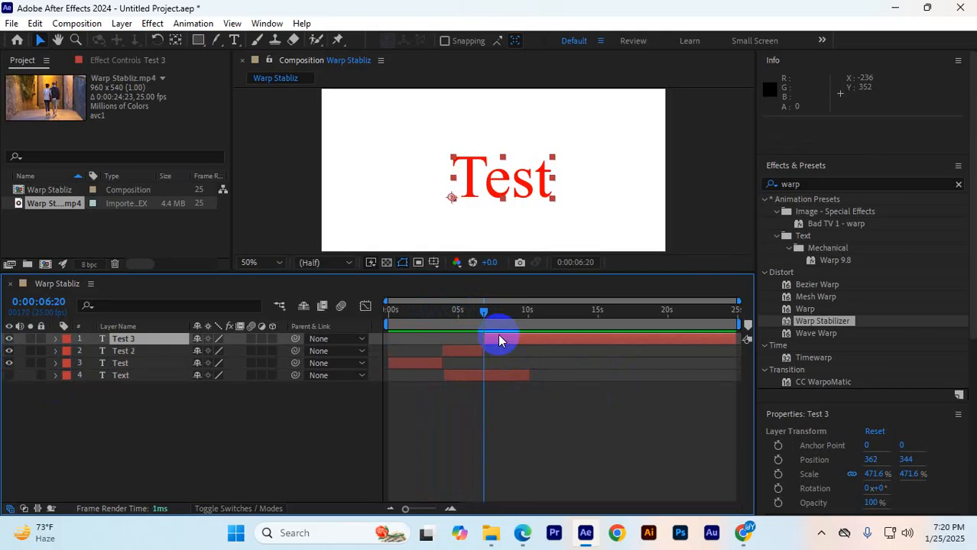
- Delete the middle Test 2 segment and scrub the timeline across the gap to 0:00:14:22
click(457, 350)
drag(485, 318, 449, 318)
click(467, 351)
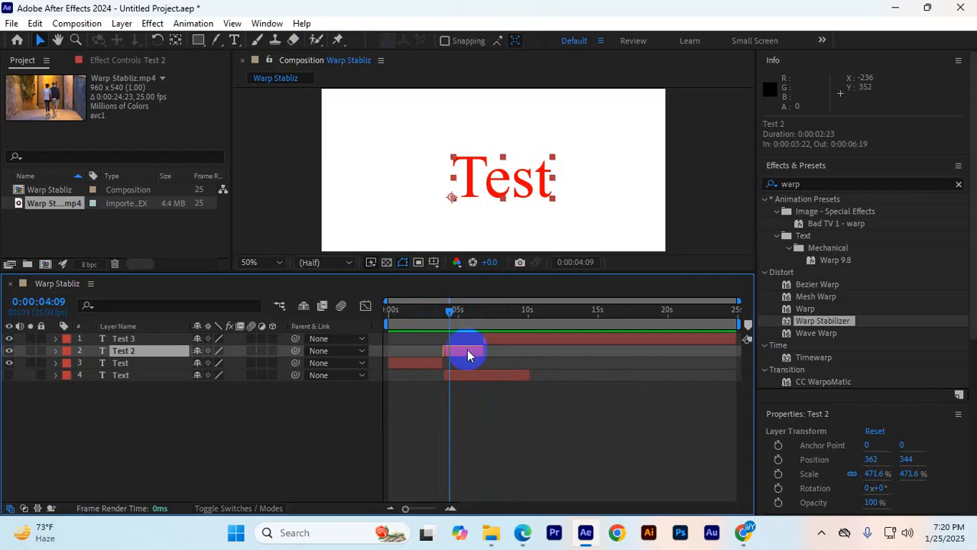
key(Delete)
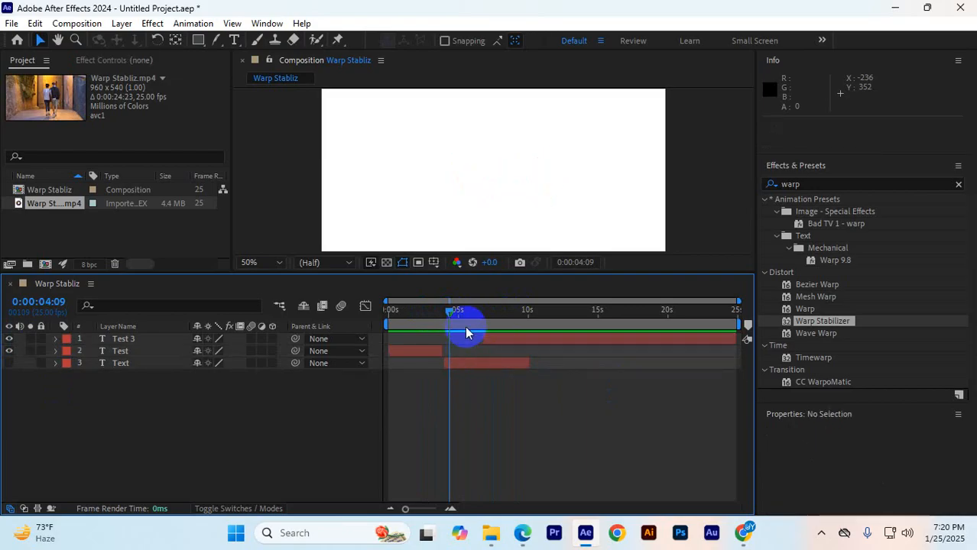
drag(450, 314, 596, 312)
- Switch back to the Google Meet call, open the in-call messages, and read those from 7:18 PM onward
mouse_move(743, 533)
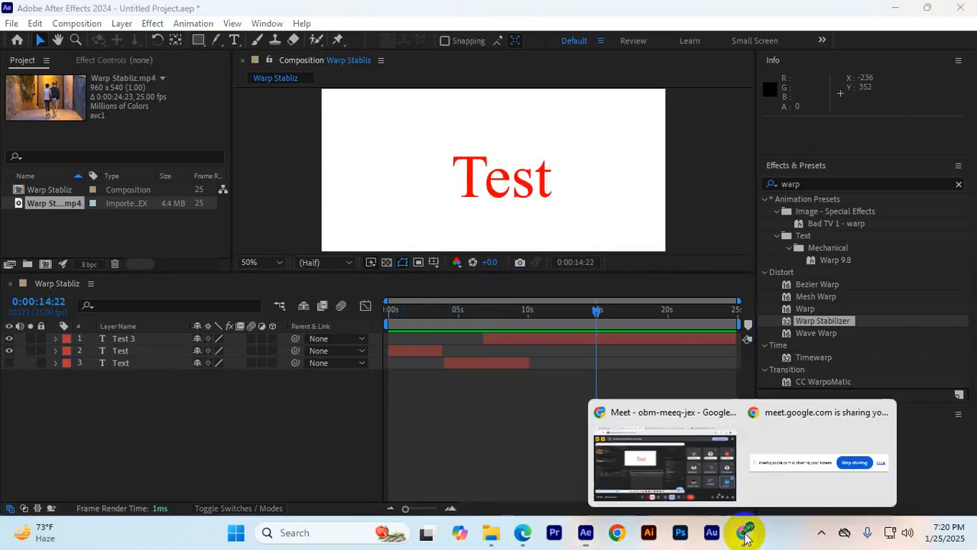
click(657, 459)
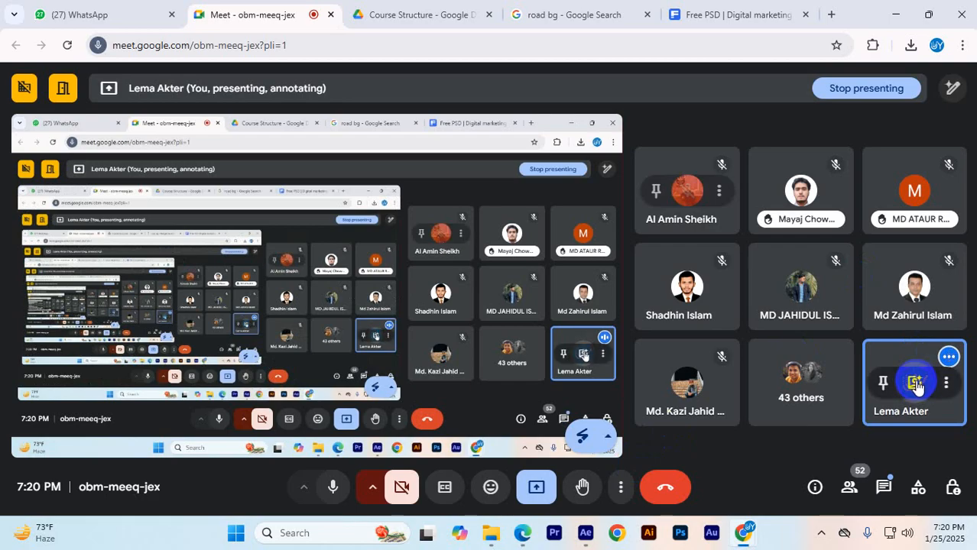
click(884, 487)
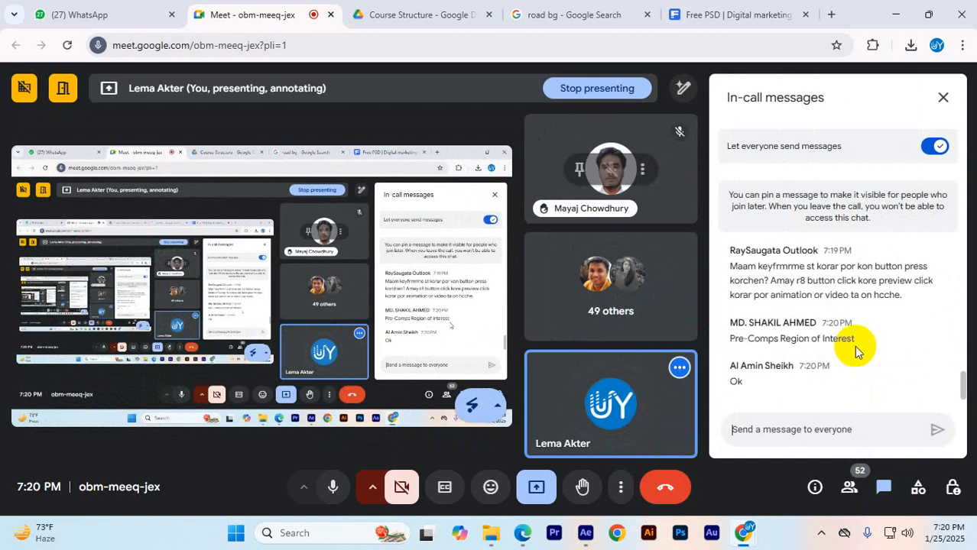
scroll(856, 345, up, 1)
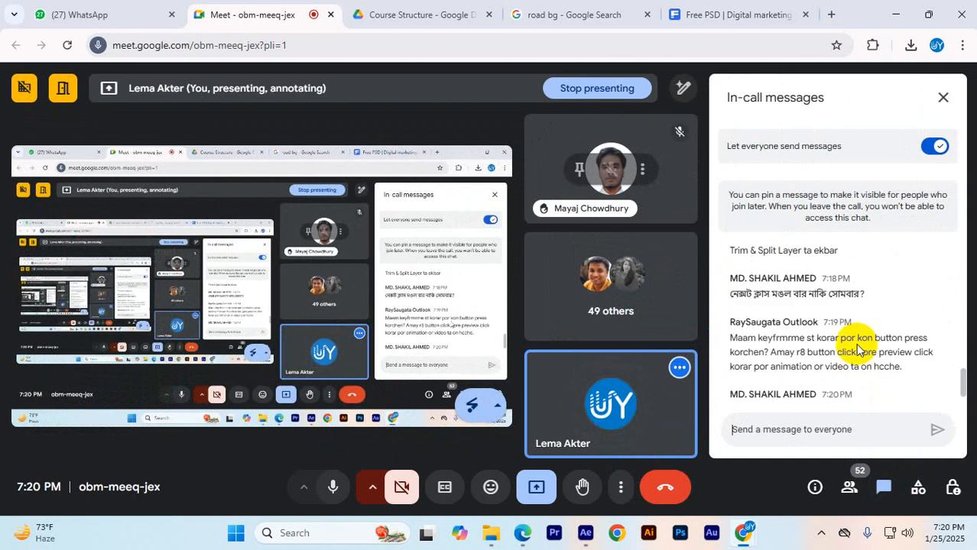
scroll(856, 348, down, 1)
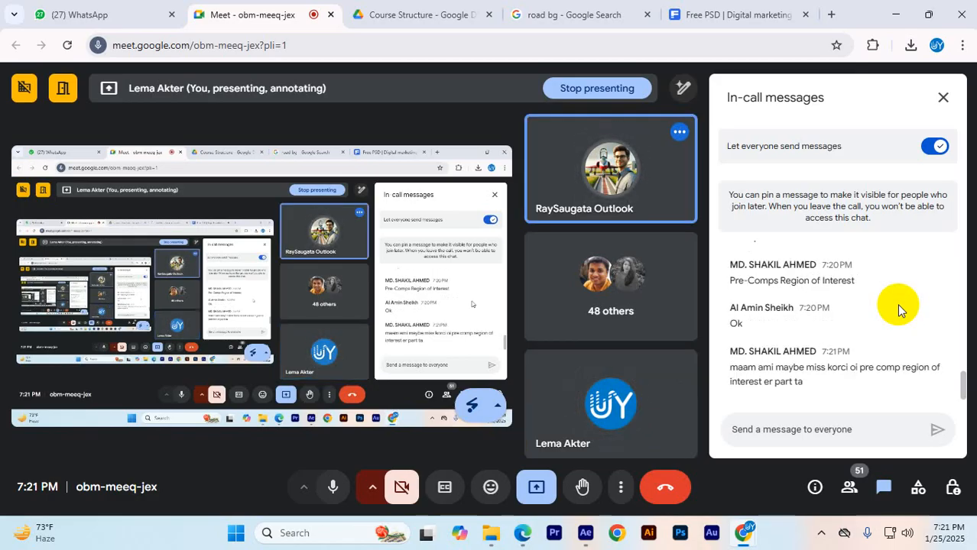
- Switch to After Effects and look through the list of available panels
click(586, 533)
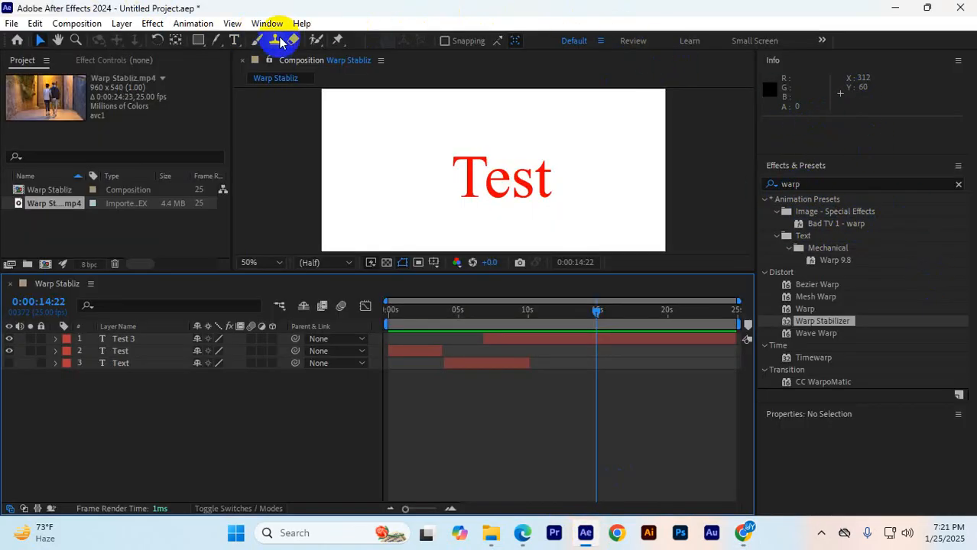
click(273, 26)
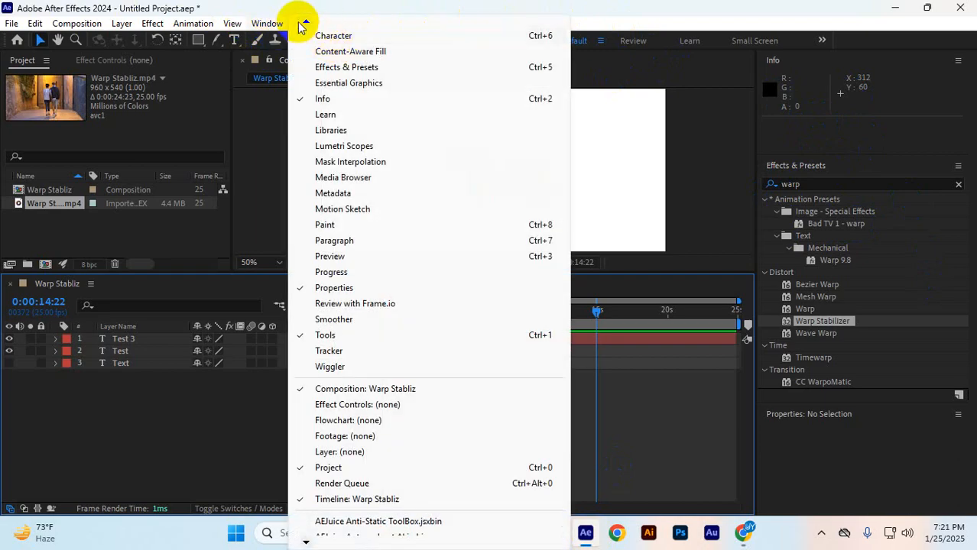
mouse_move(308, 23)
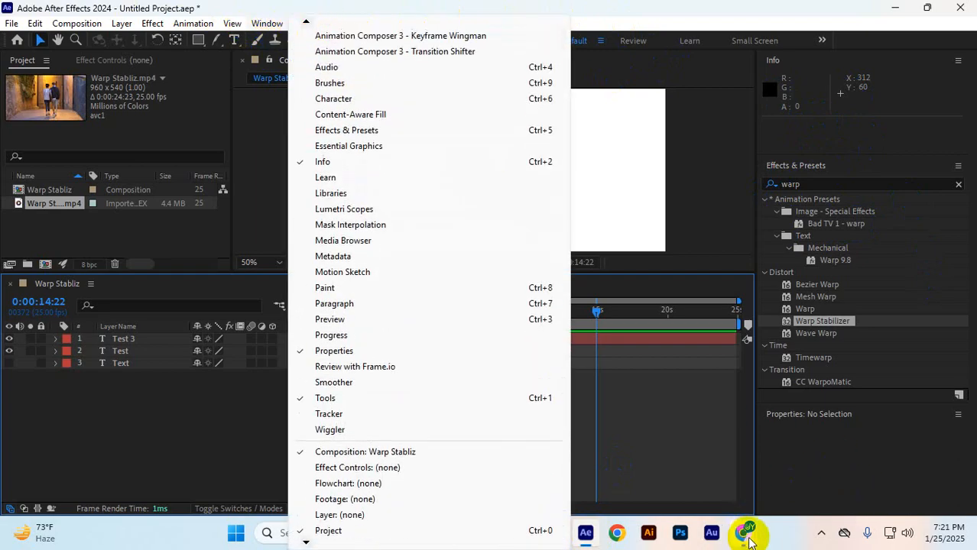
- Return to the Google Meet call and reread the chat questions about Pre-Comps, Region of Interest and keyframe preview
click(745, 531)
click(659, 470)
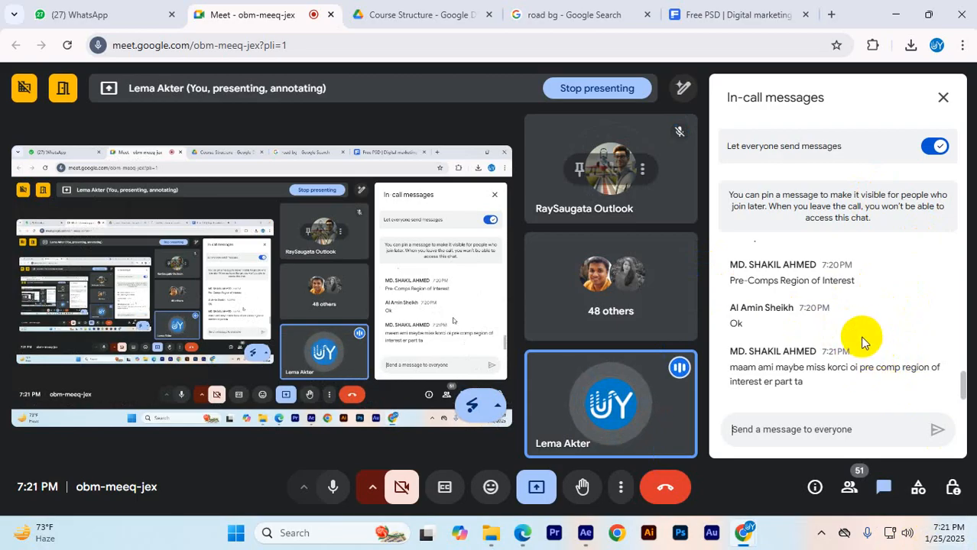
scroll(841, 352, up, 1)
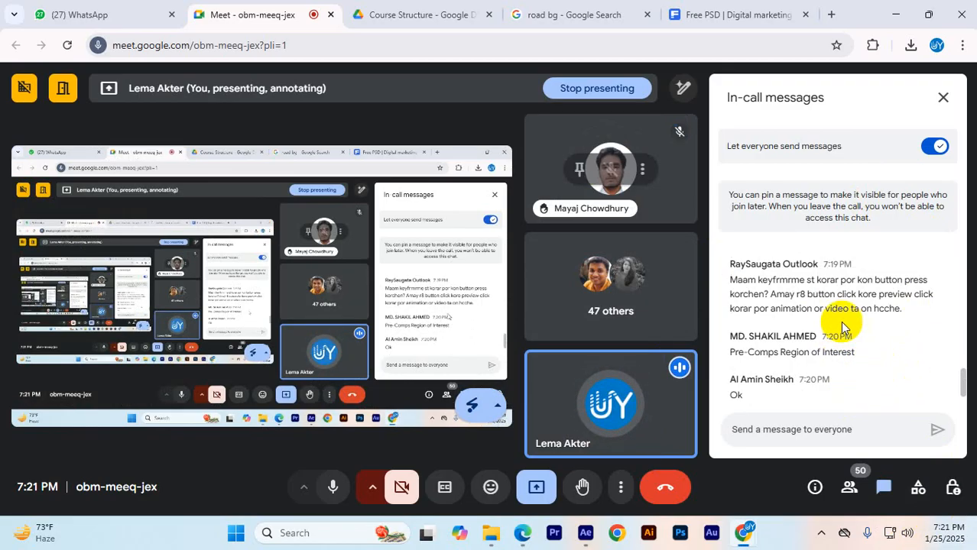
scroll(838, 319, up, 4)
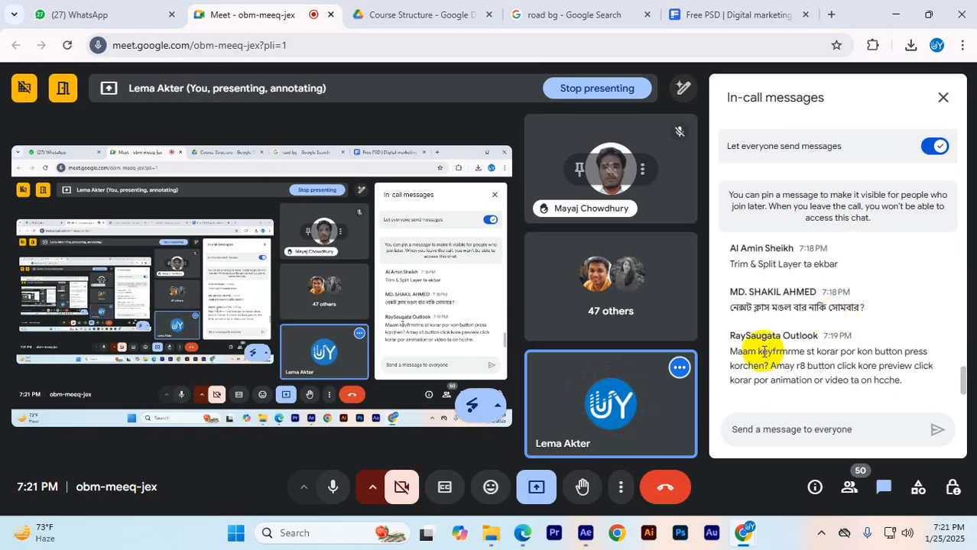
- Reread the in-call messages from 7:18 PM to 7:21 PM about layer trimming, keyframe preview and Pre-Comps, and close the chat
scroll(764, 351, up, 2)
scroll(765, 358, down, 5)
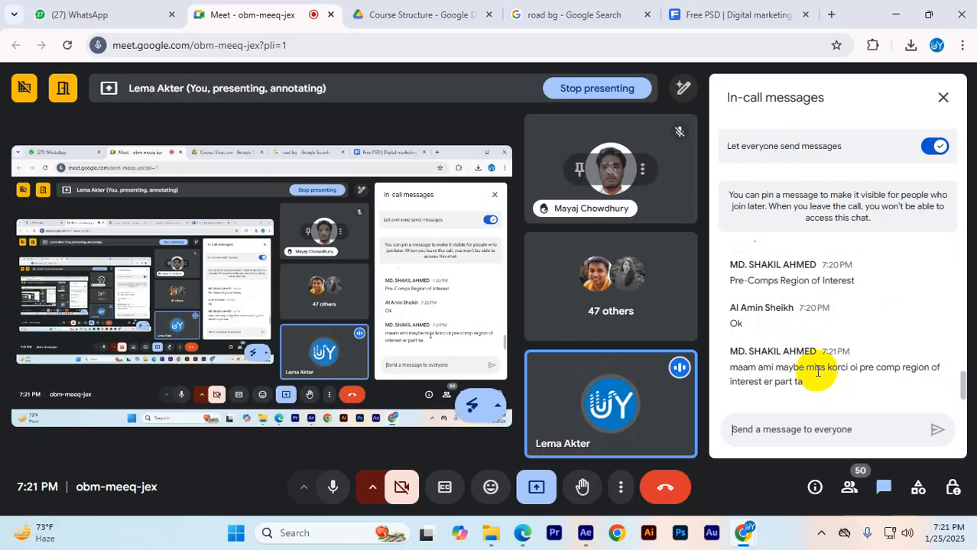
scroll(817, 372, up, 5)
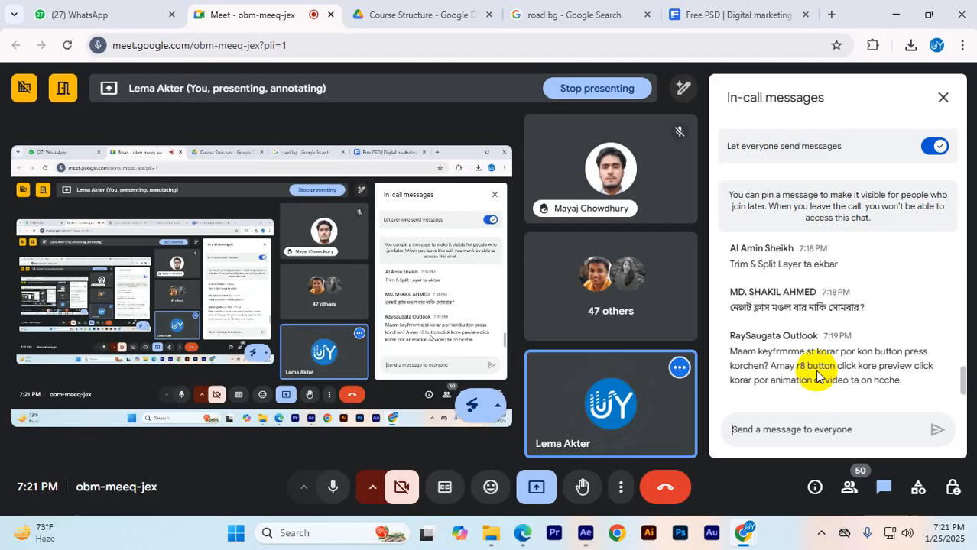
scroll(833, 386, down, 2)
scroll(844, 367, down, 3)
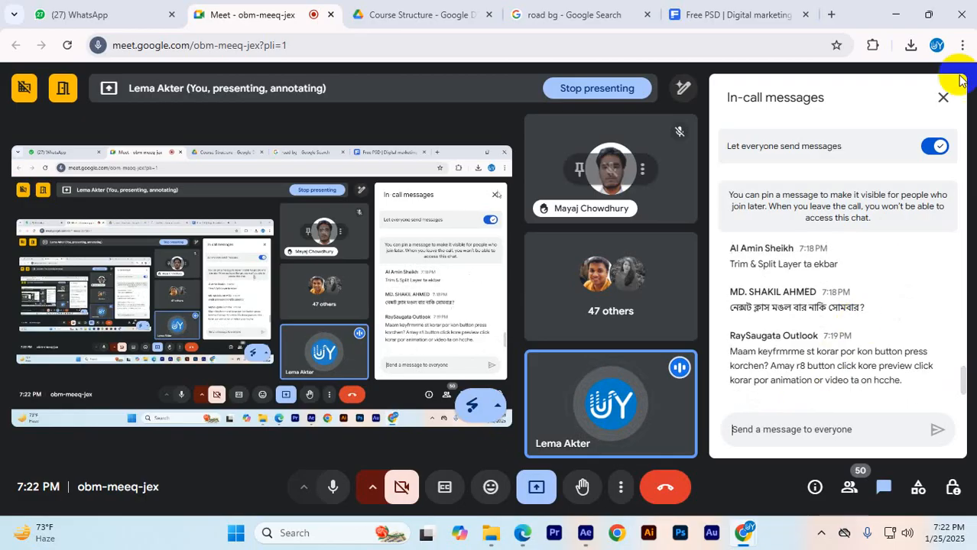
click(943, 97)
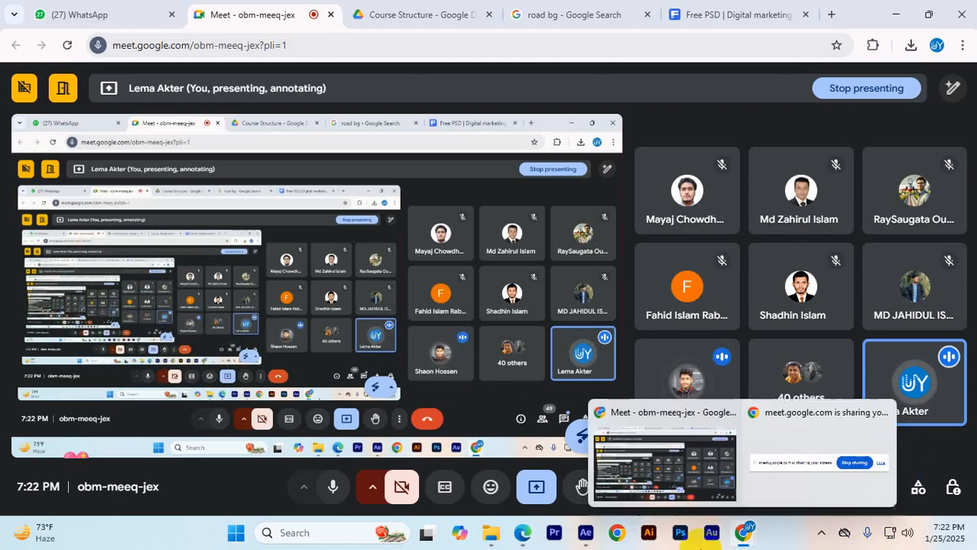
- Switch to After Effects and delete the three text layers along with the Warp Stabliz composition and video from the project
click(490, 533)
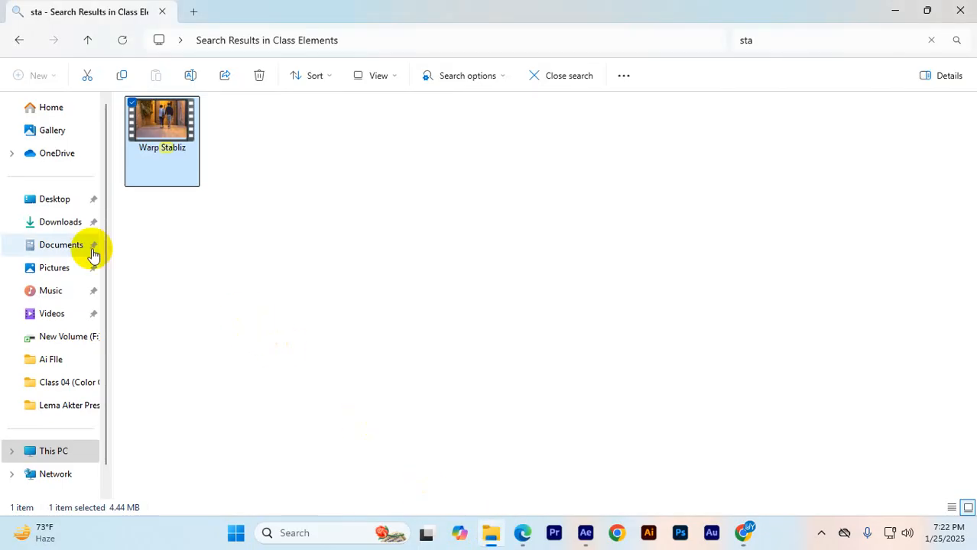
click(64, 452)
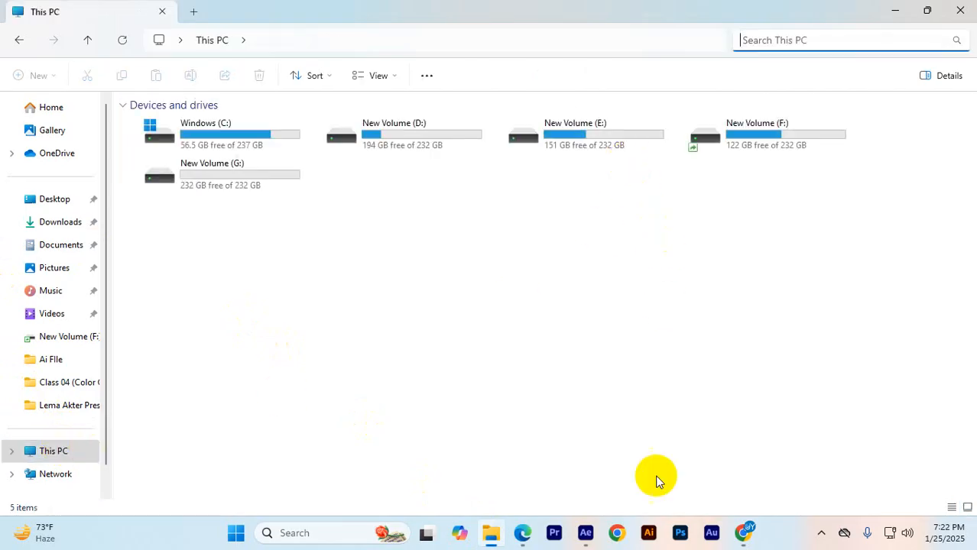
click(585, 530)
drag(179, 421, 66, 323)
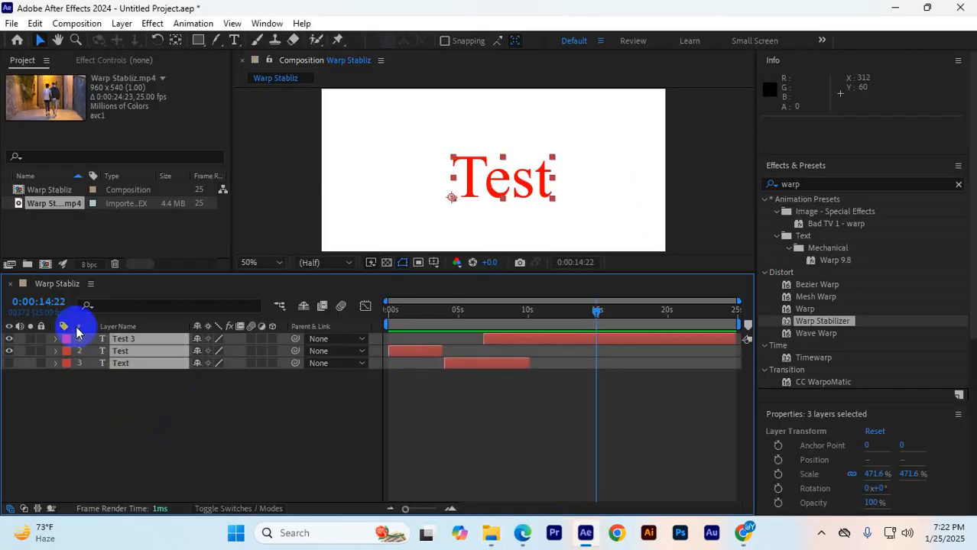
key(Delete)
drag(77, 218, 29, 174)
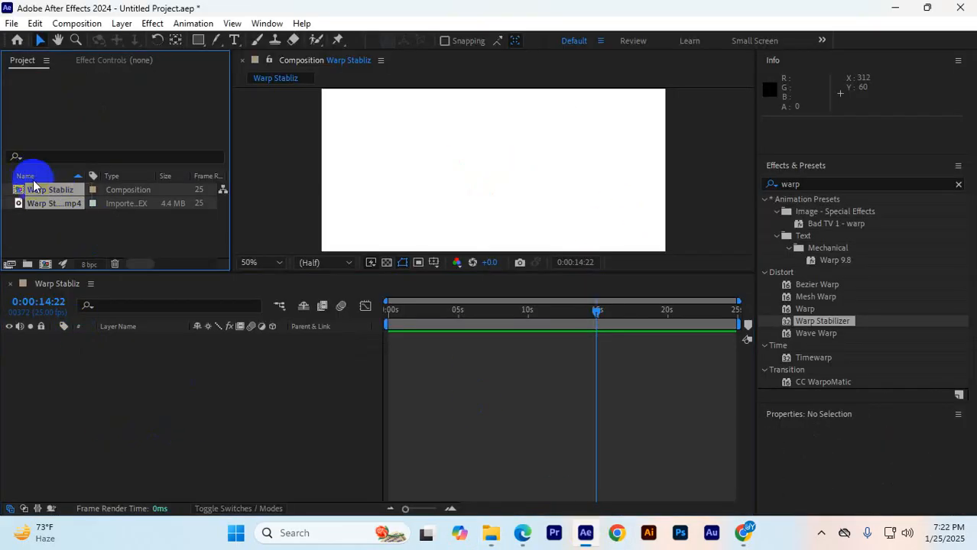
key(Delete)
click(561, 283)
click(237, 400)
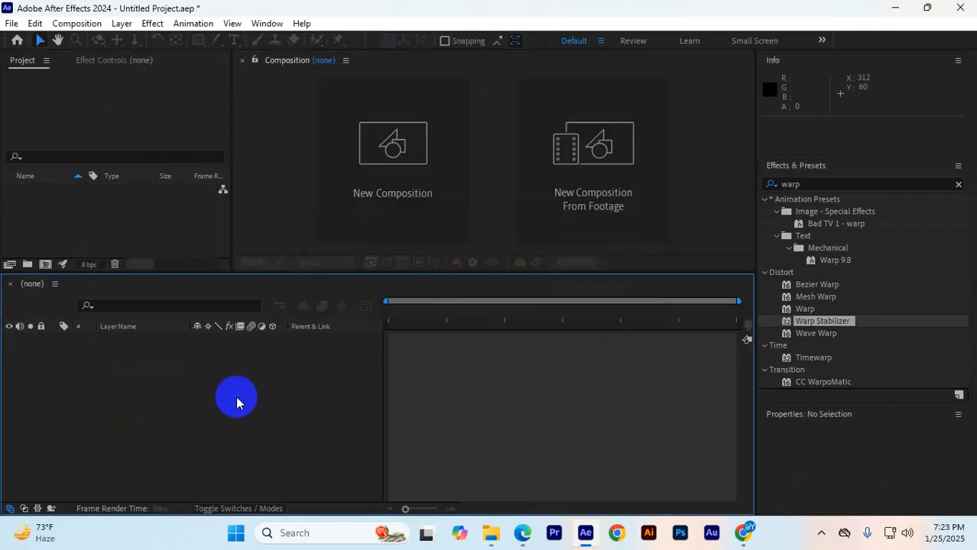
- Create a new 1920 x 1080 composition at 30 fps lasting 30 seconds, and make its preview area taller
click(347, 182)
click(592, 427)
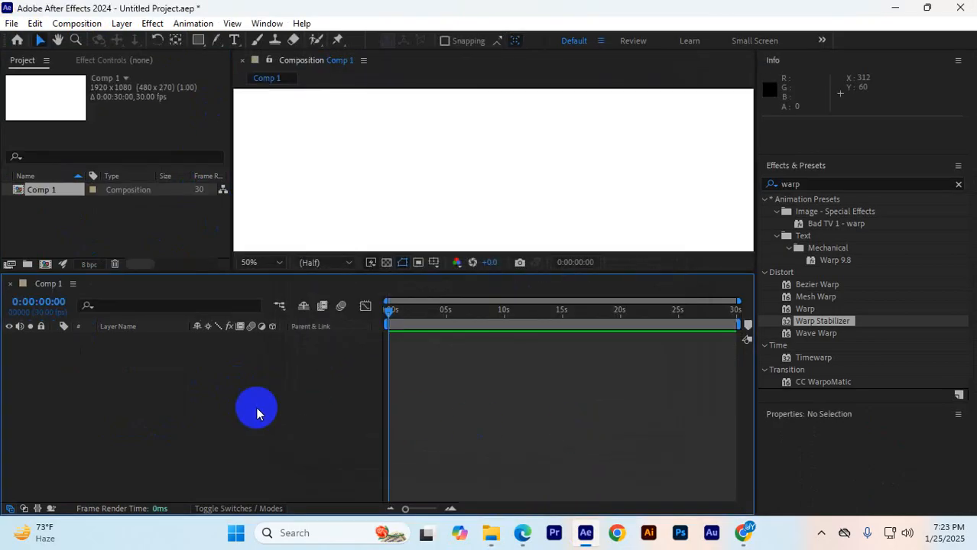
drag(432, 272, 438, 348)
scroll(443, 266, down, 2)
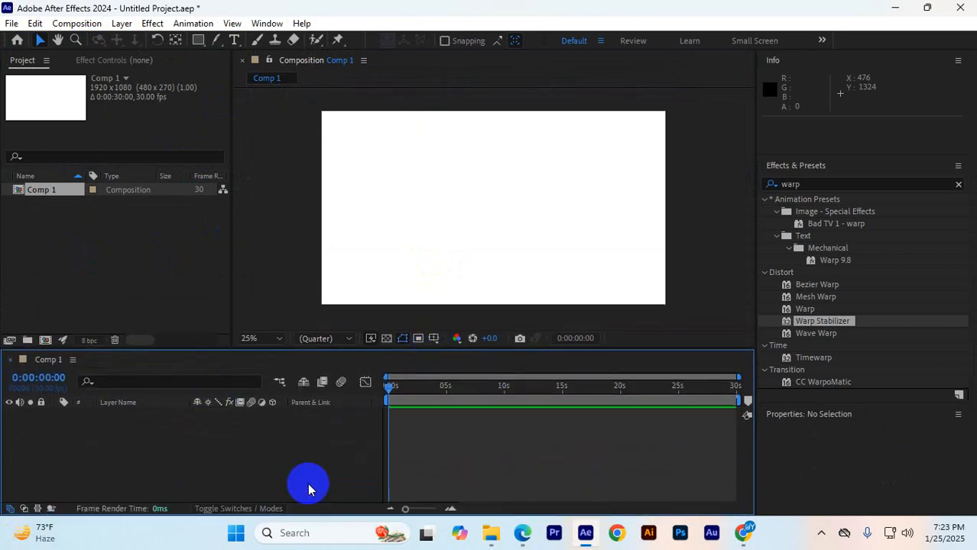
- Start a file import and browse drive F: to the Image folder inside VE & 2D Class Elements, Class Elements
key(ctrl+i)
scroll(66, 247, down, 5)
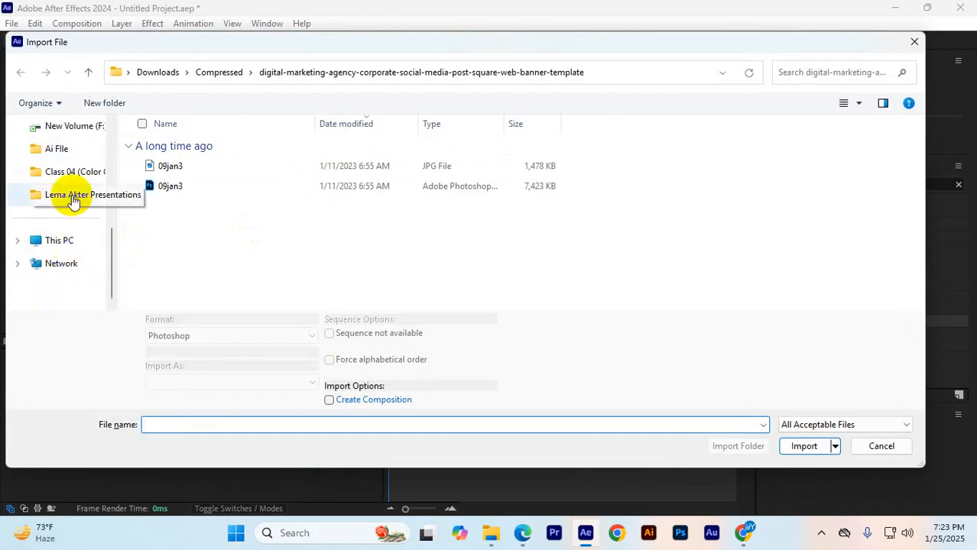
click(61, 240)
click(749, 167)
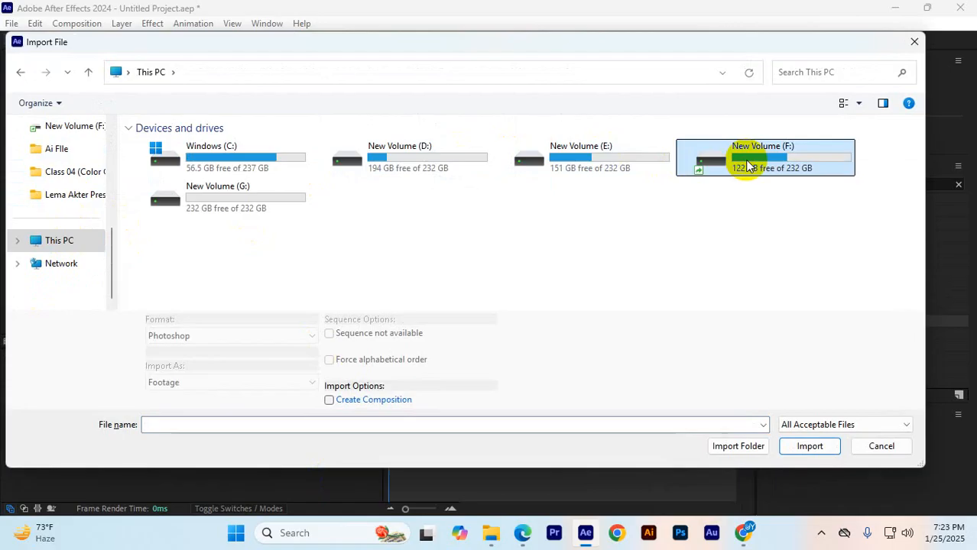
double_click(748, 167)
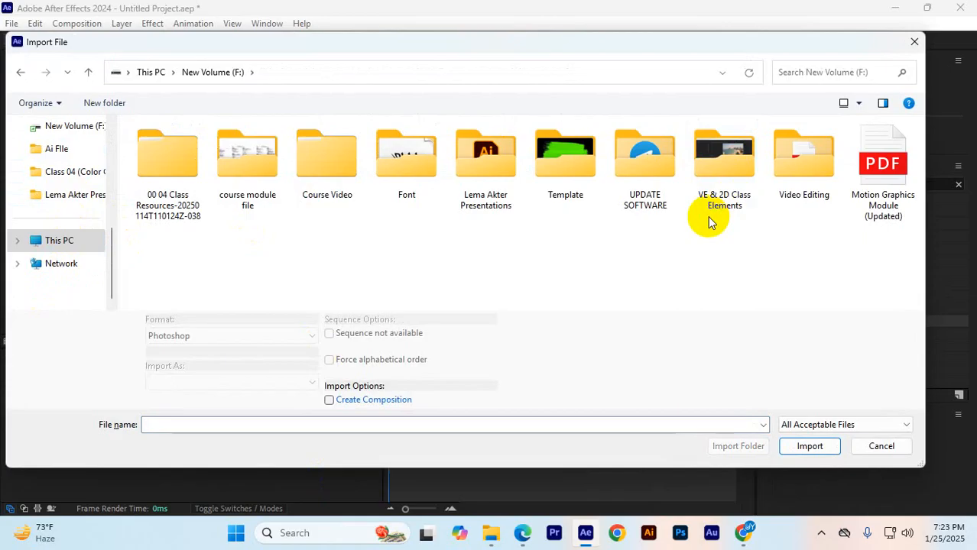
double_click(719, 160)
double_click(204, 144)
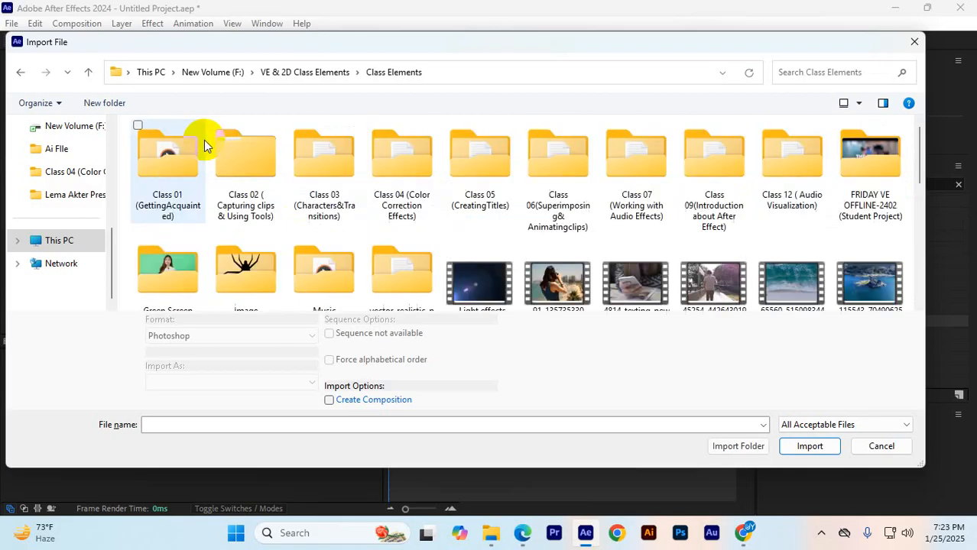
scroll(524, 271, down, 1)
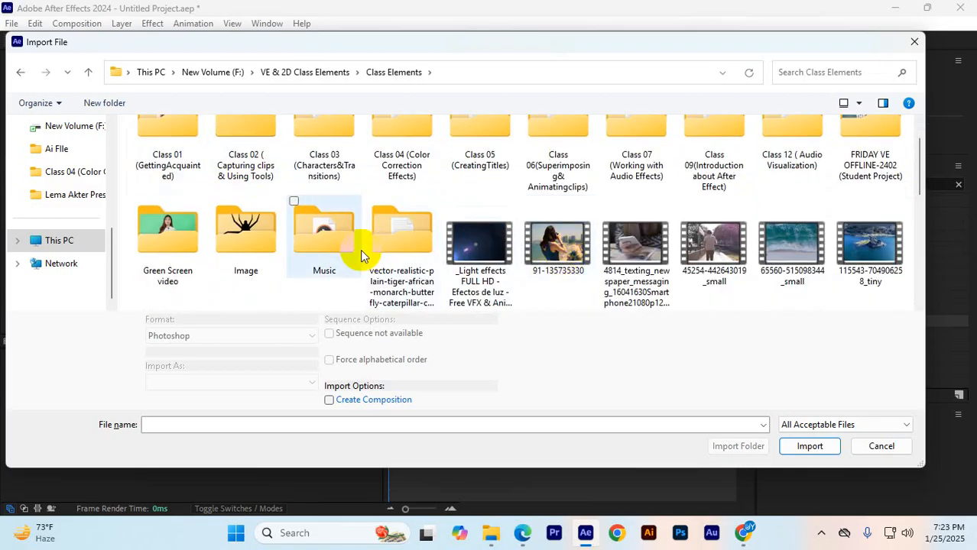
click(228, 257)
double_click(228, 257)
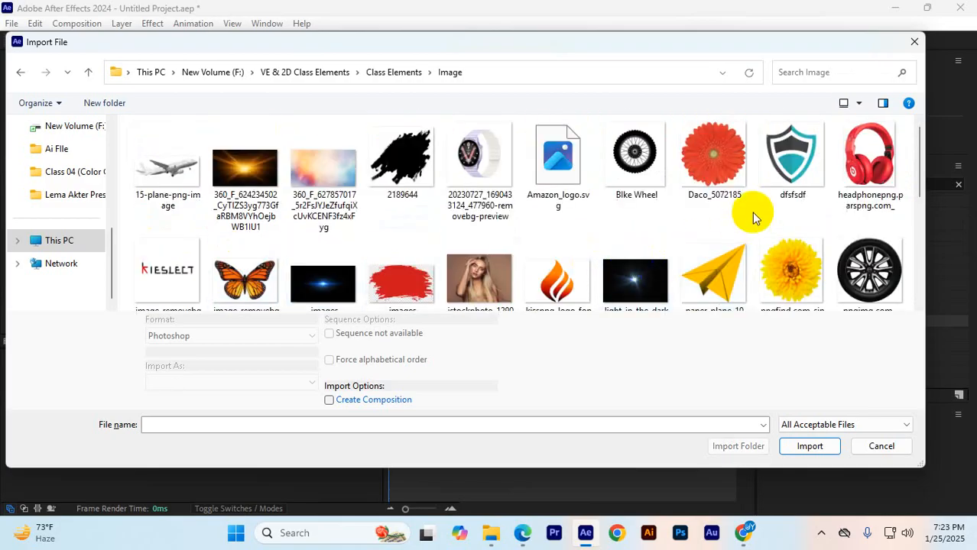
- Import the road and Red-Lamborghini-Car-PNG-Transparent-Image files as footage
scroll(745, 218, down, 5)
click(702, 170)
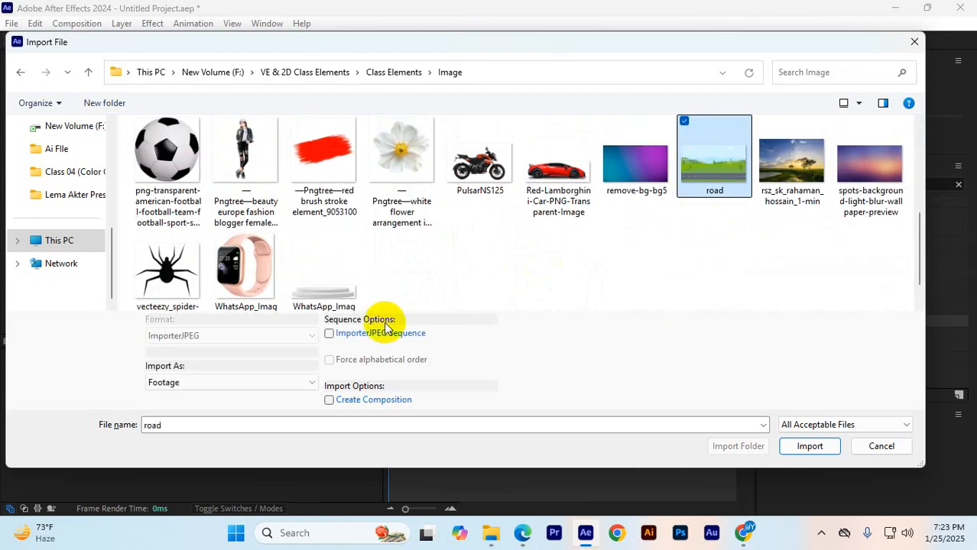
ctrl+click(570, 205)
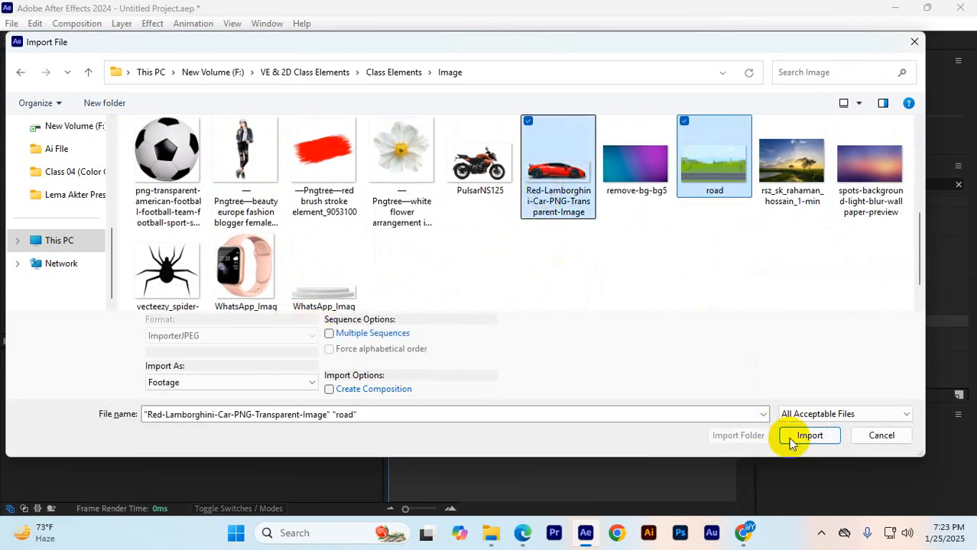
click(806, 447)
- Add the car and road images to Comp 1, move the car aside, and fit the road layer to the composition
drag(19, 203, 149, 426)
click(561, 245)
drag(495, 208, 647, 182)
click(451, 212)
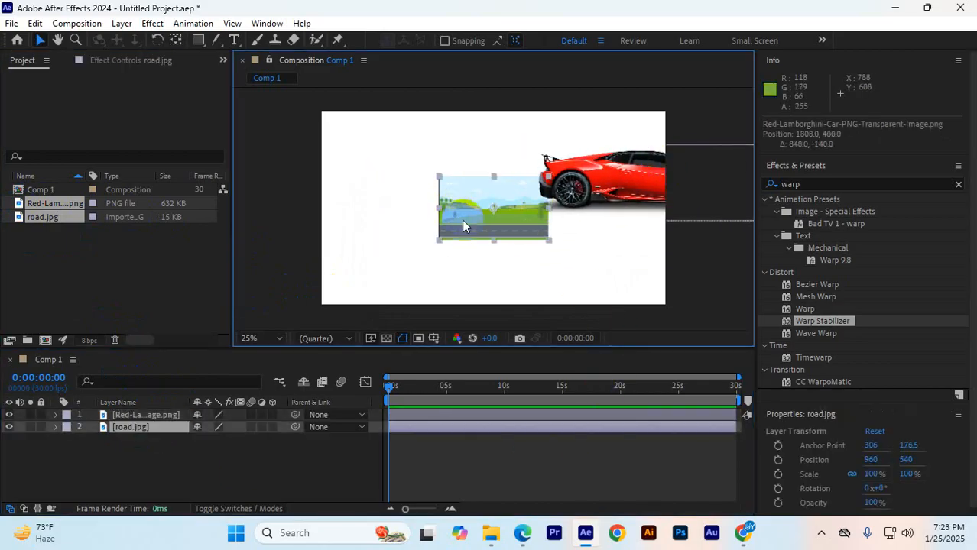
key(ctrl+alt+f)
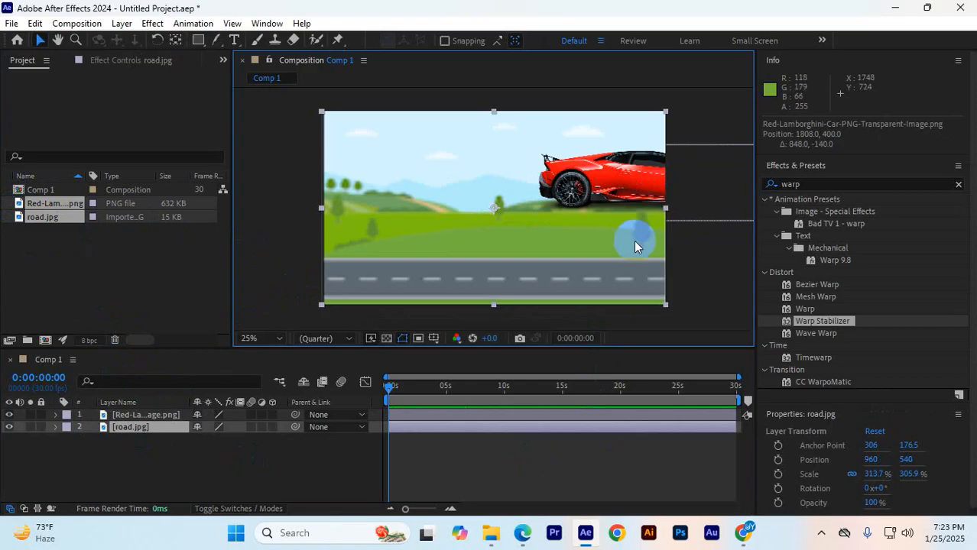
- Scale the car layer down to about 52.5% and place it on the road near the frame's left edge, at about 336, 904
click(675, 261)
click(636, 170)
drag(636, 170, 456, 196)
drag(583, 213, 416, 281)
click(498, 219)
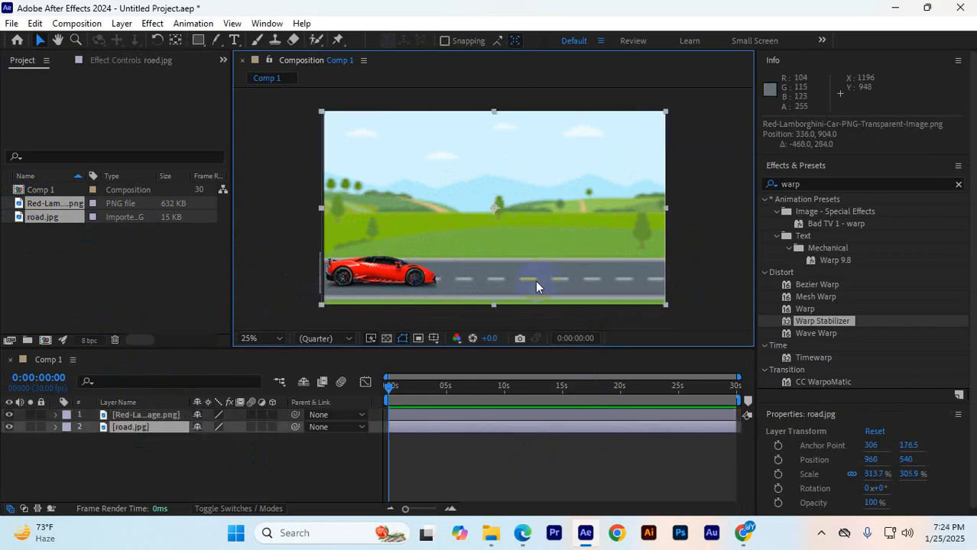
click(427, 300)
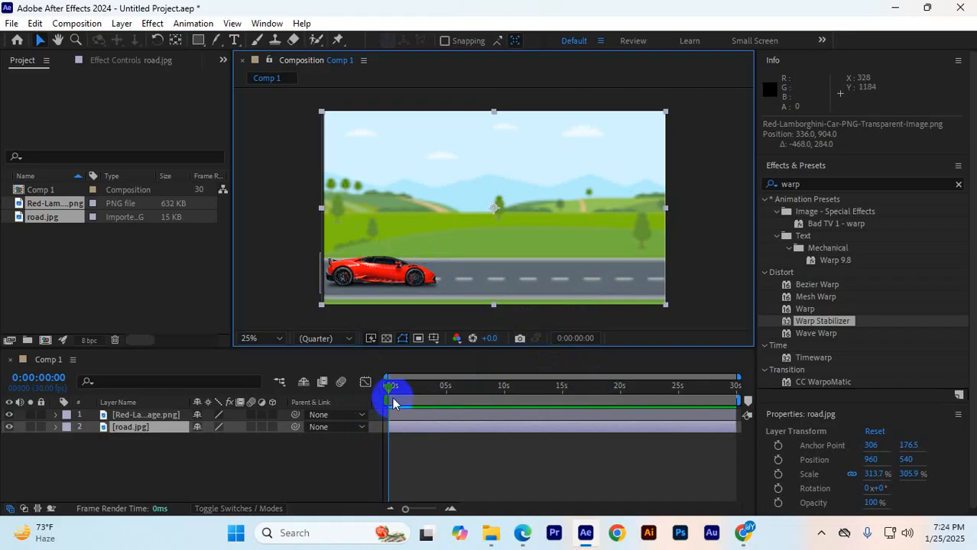
click(296, 480)
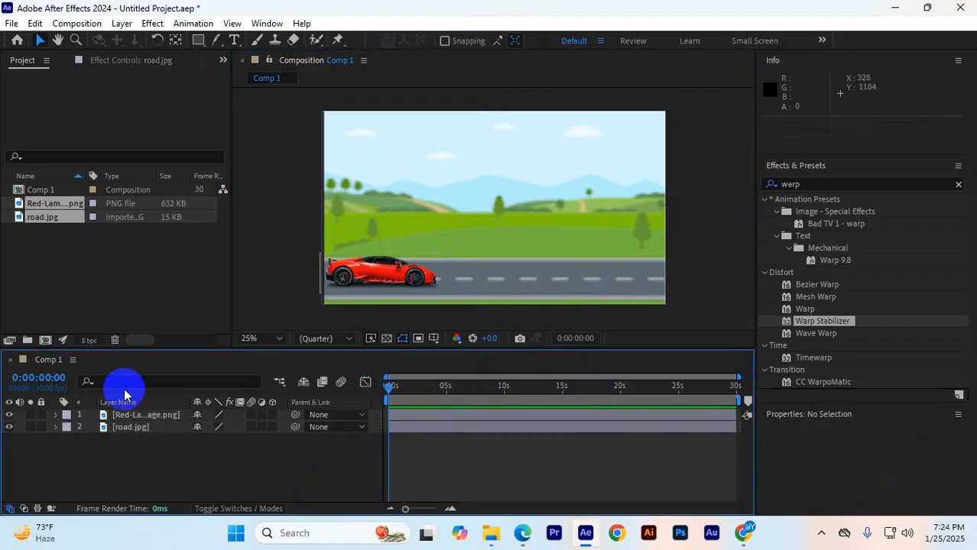
- Enlarge the road layer to about 414% by 404% and move it to about 1260, 492 so it extends past the frame
click(142, 429)
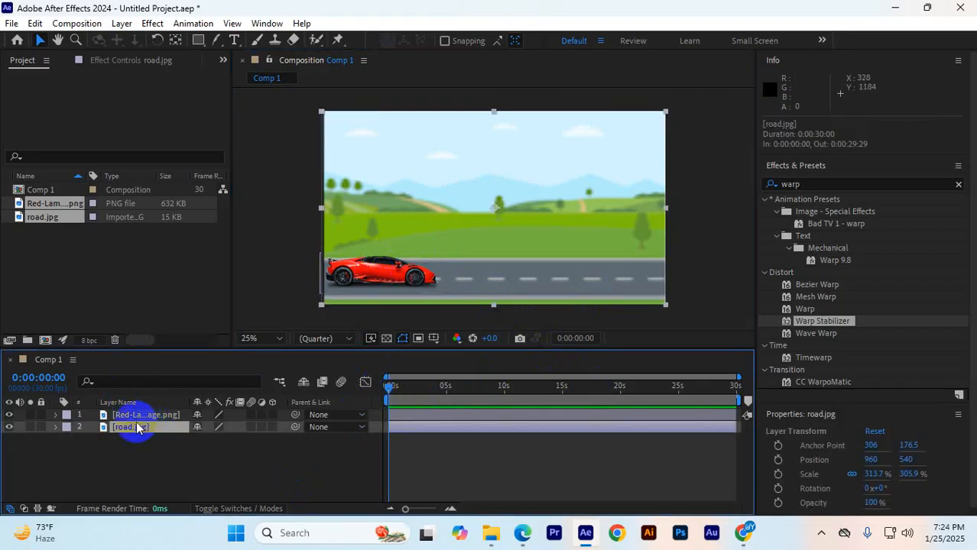
click(668, 213)
drag(667, 212, 721, 209)
mouse_move(562, 232)
mouse_down()
mouse_move(525, 227)
mouse_move(613, 227)
mouse_move(559, 214)
mouse_move(561, 231)
mouse_up()
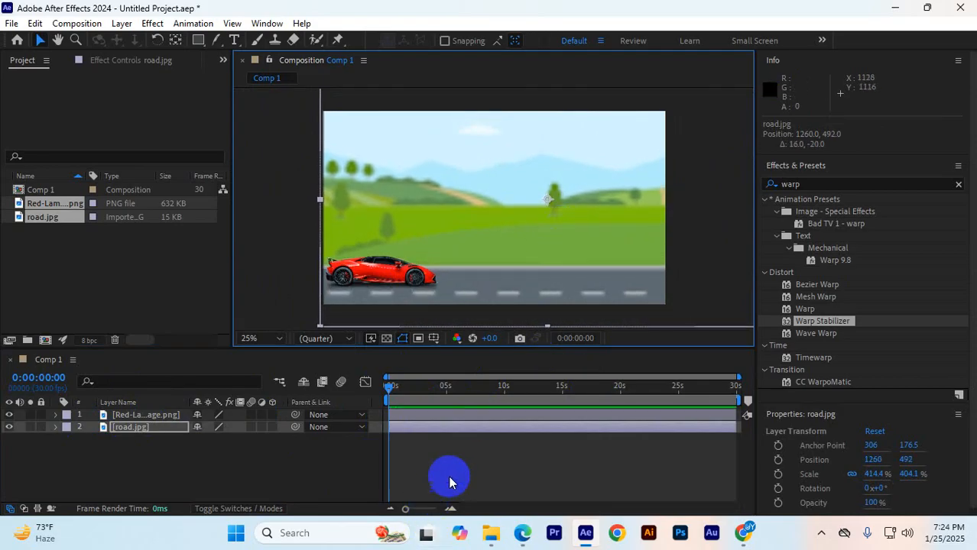
- Set the composition's preview resolution to Full
click(467, 450)
click(326, 339)
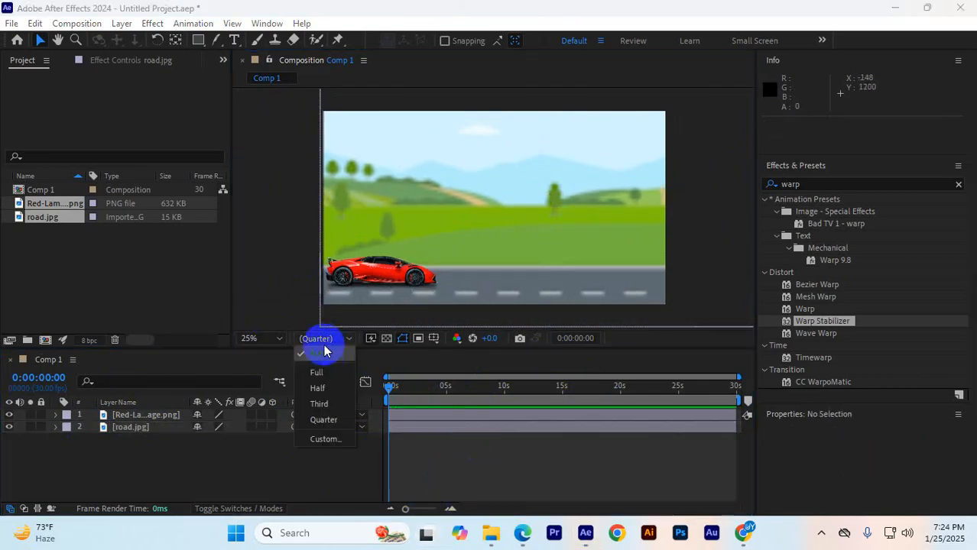
click(318, 373)
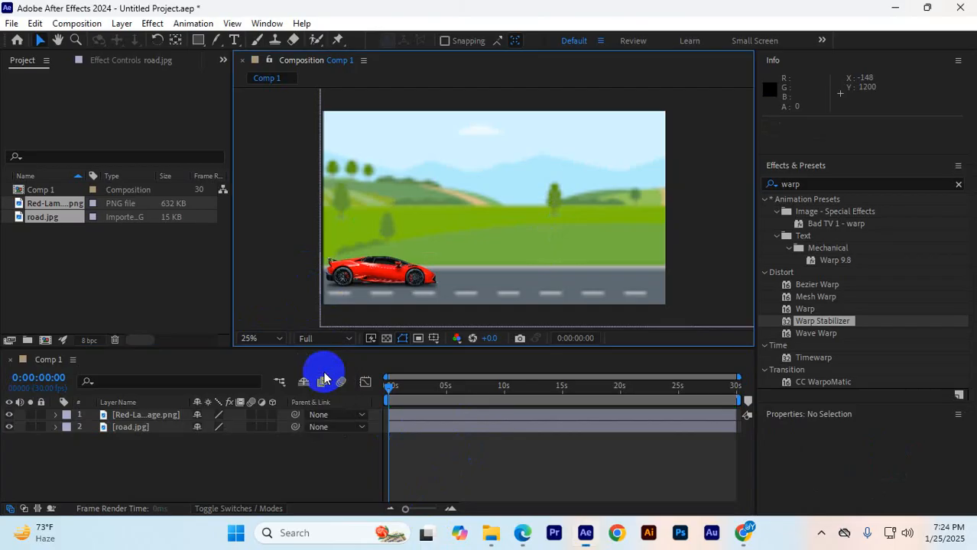
click(521, 197)
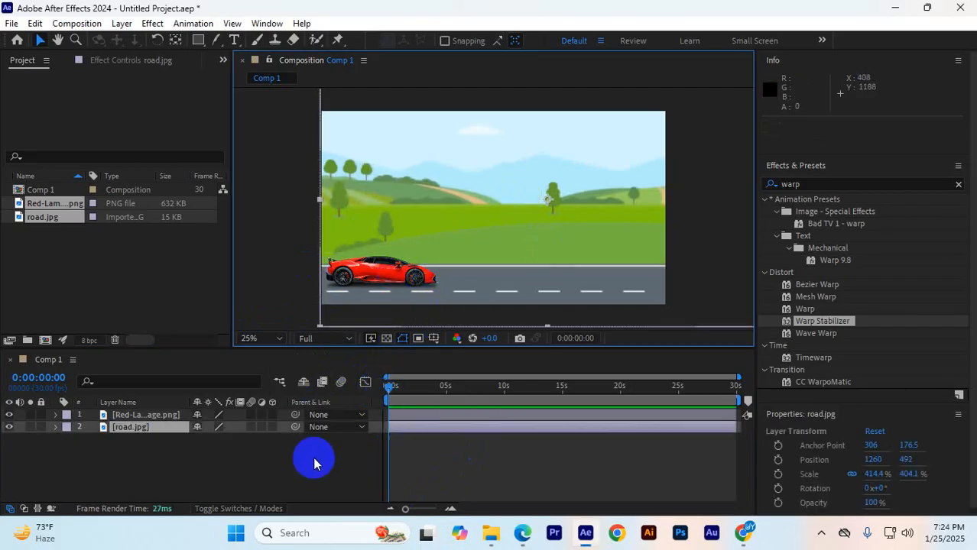
- Keyframe the car's Position at 0:00:00:00 and move it out of frame to about 2584, 904 at 0:00:04:23
click(363, 266)
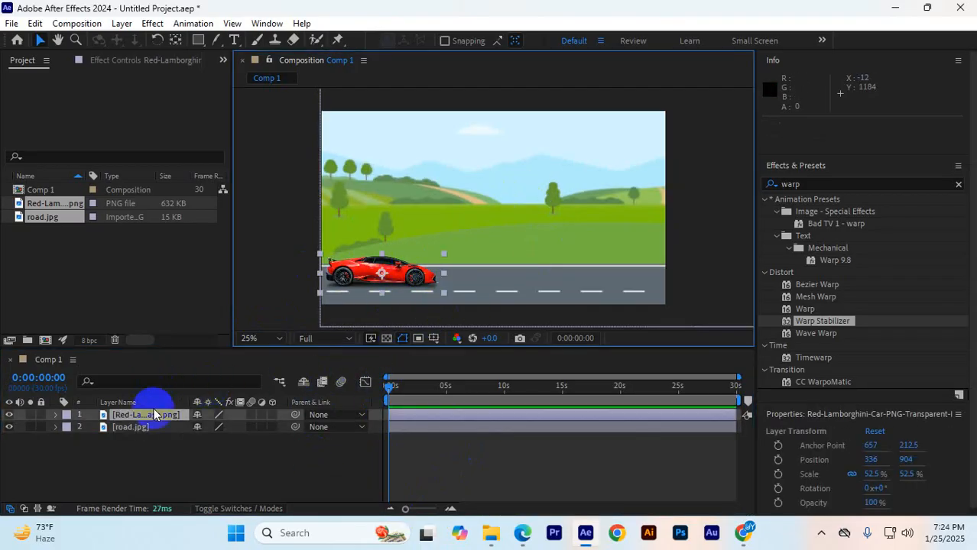
key(p)
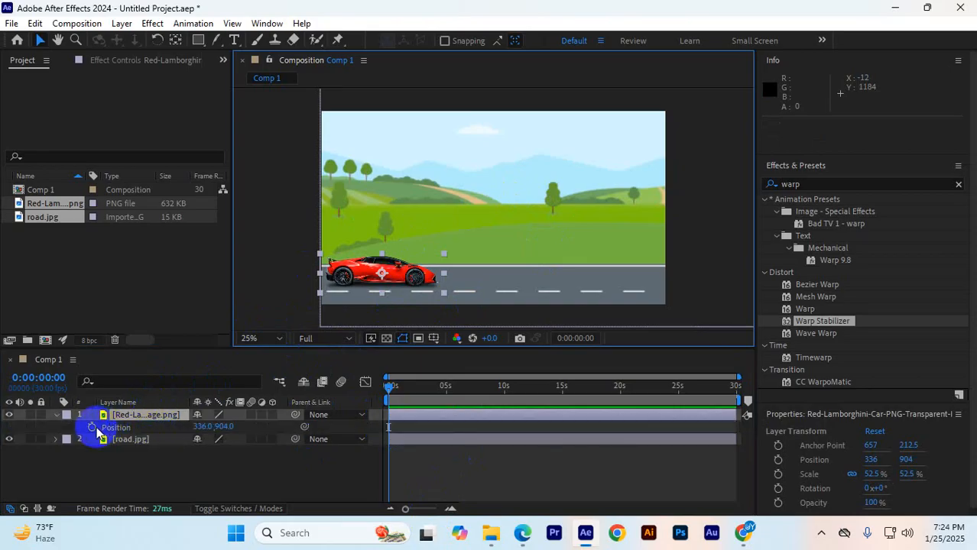
click(93, 428)
drag(399, 393, 444, 388)
drag(399, 273, 787, 284)
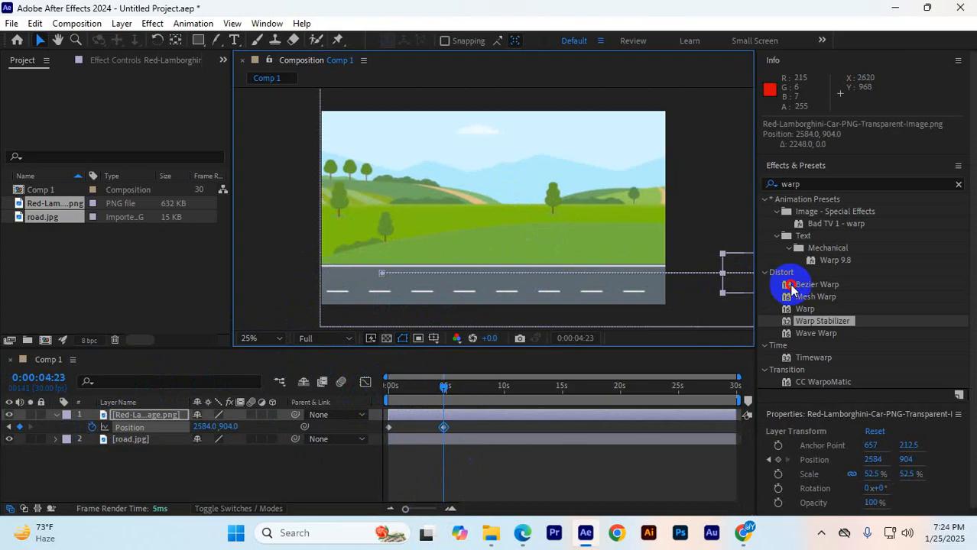
click(457, 388)
- Keyframe the road layer's Position at 0:00:00:00 and shift it left to about 680, 492 at 0:00:02:23
click(442, 219)
click(227, 394)
click(111, 436)
key(p)
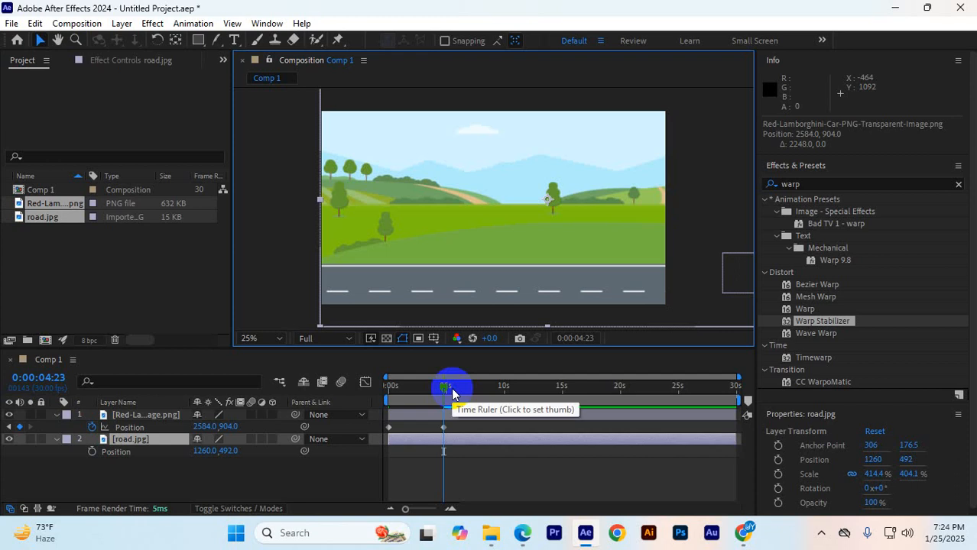
key(Home)
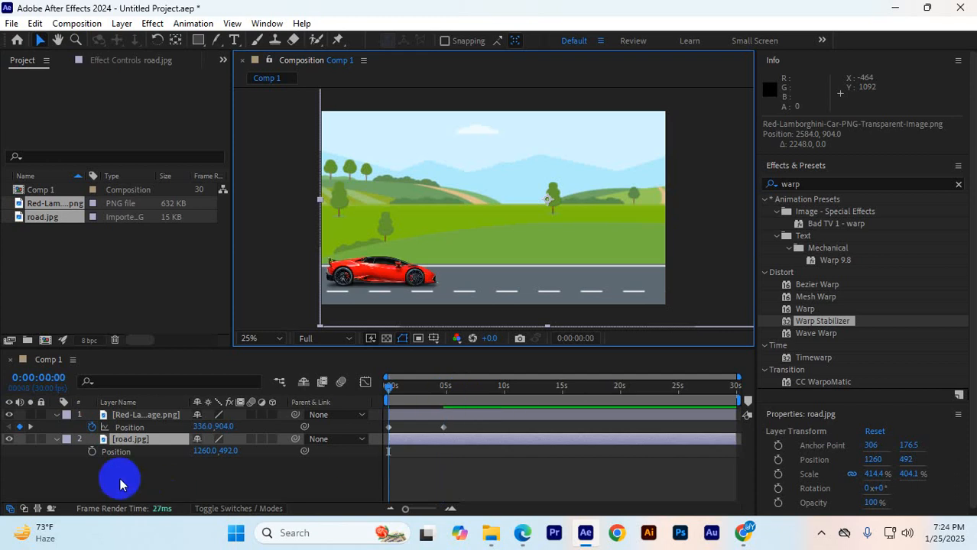
click(92, 452)
drag(392, 395, 420, 391)
drag(633, 212, 532, 222)
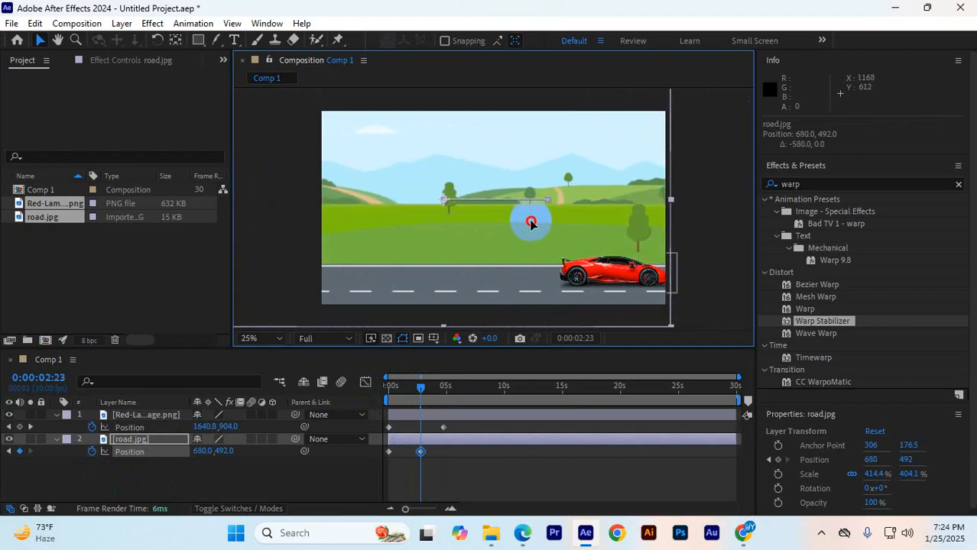
- Preview the car and road animation from 0:00:00:00, checking the motion around the road's last keyframe
drag(419, 396, 250, 423)
key(space)
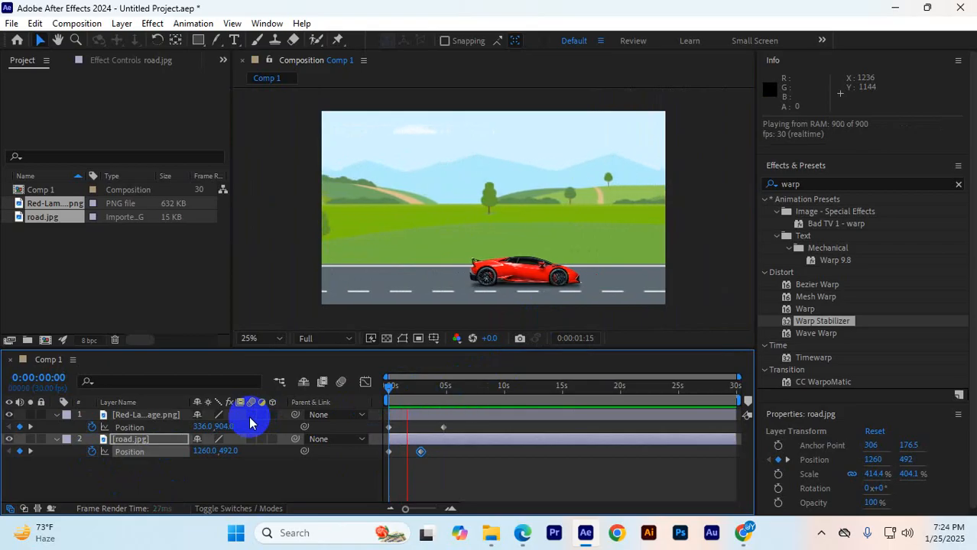
click(435, 354)
click(441, 390)
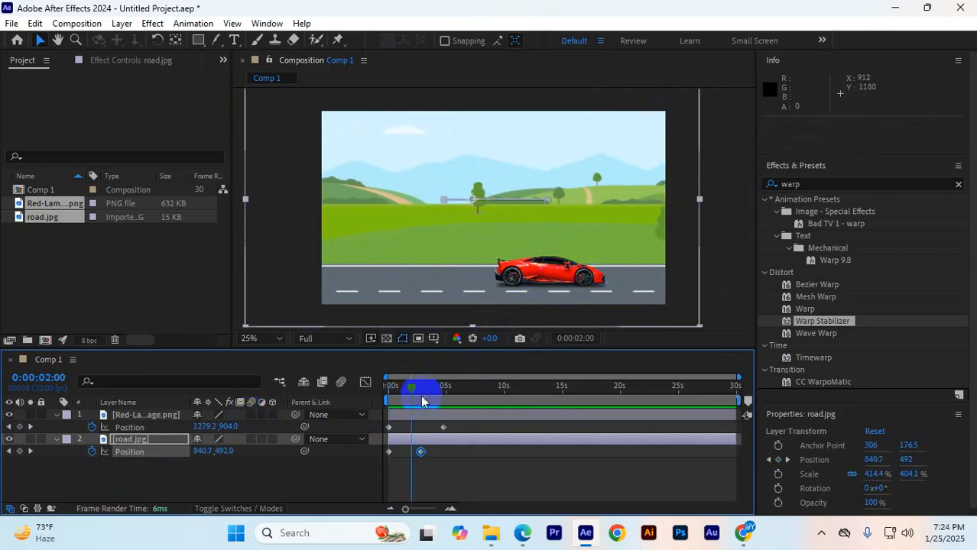
drag(419, 390, 328, 388)
key(space)
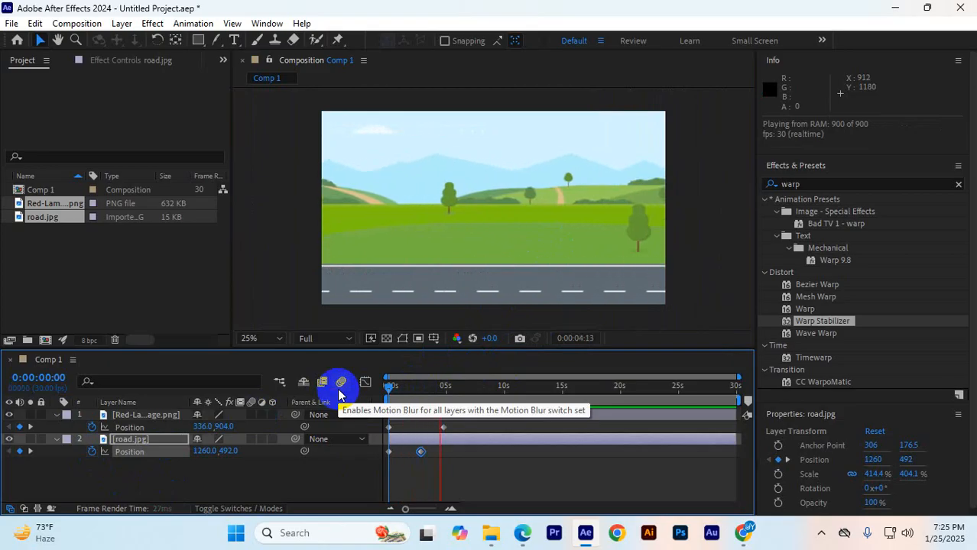
key(space)
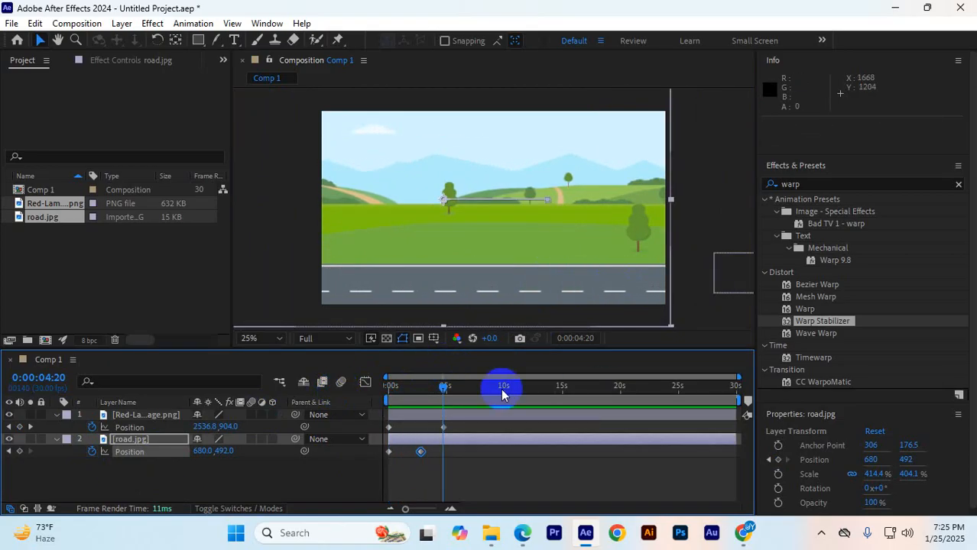
- Shift the road layer's second Position keyframe closer to the car's last keyframe and preview the animation from the start
click(419, 453)
drag(418, 457, 432, 453)
drag(443, 387, 254, 414)
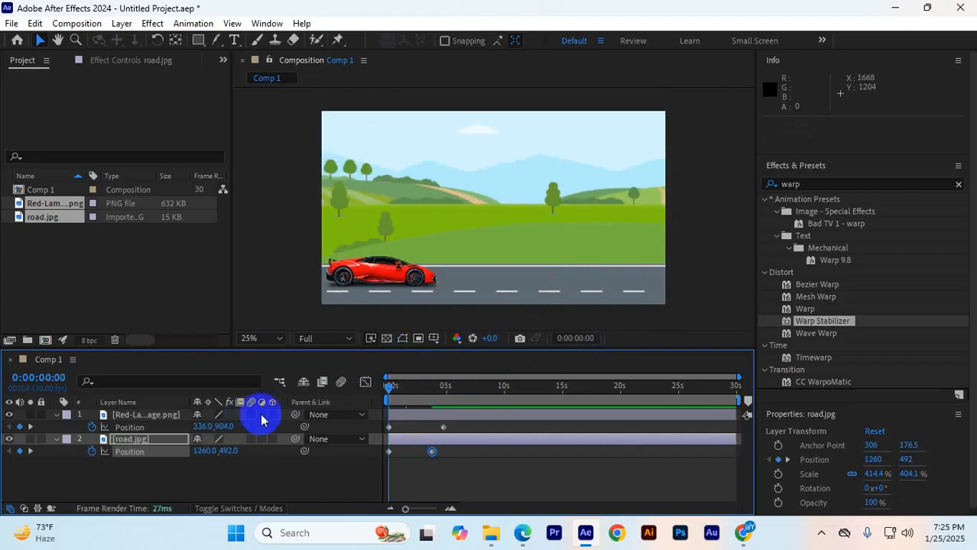
key(space)
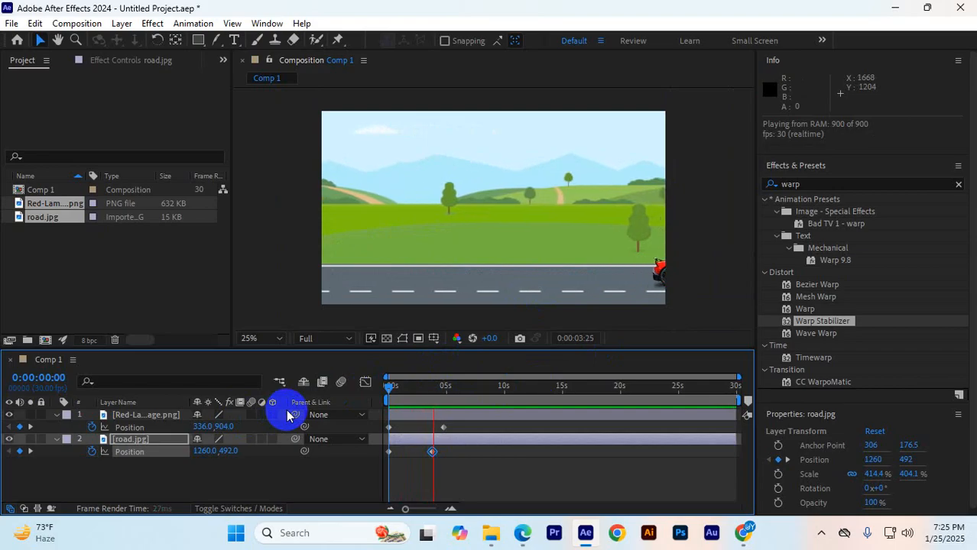
click(285, 409)
- Check the Google Meet call in Chrome and return to After Effects
mouse_move(739, 539)
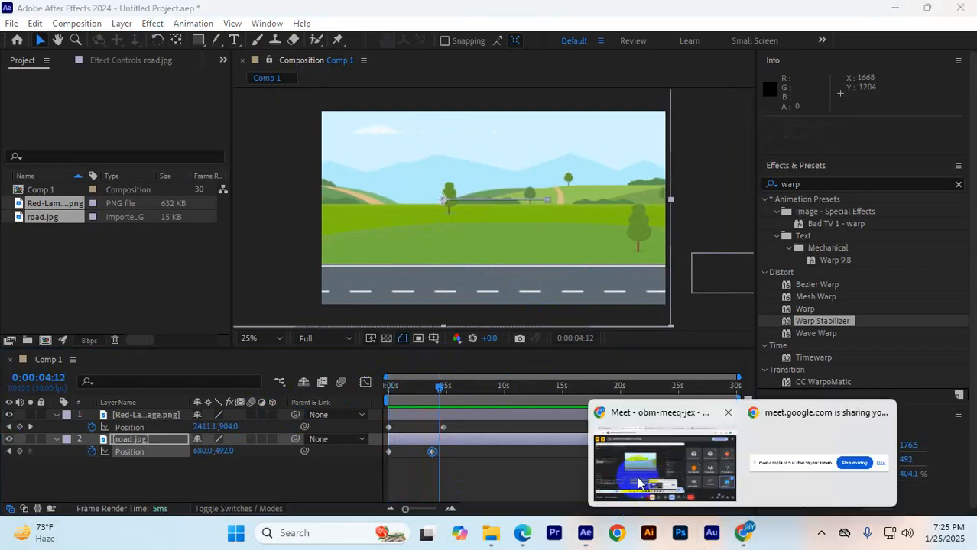
click(645, 468)
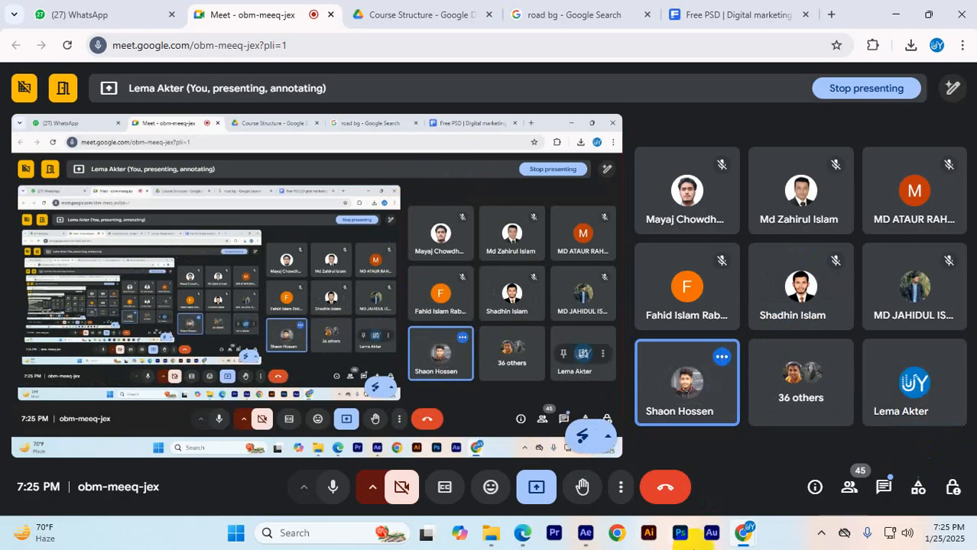
click(586, 533)
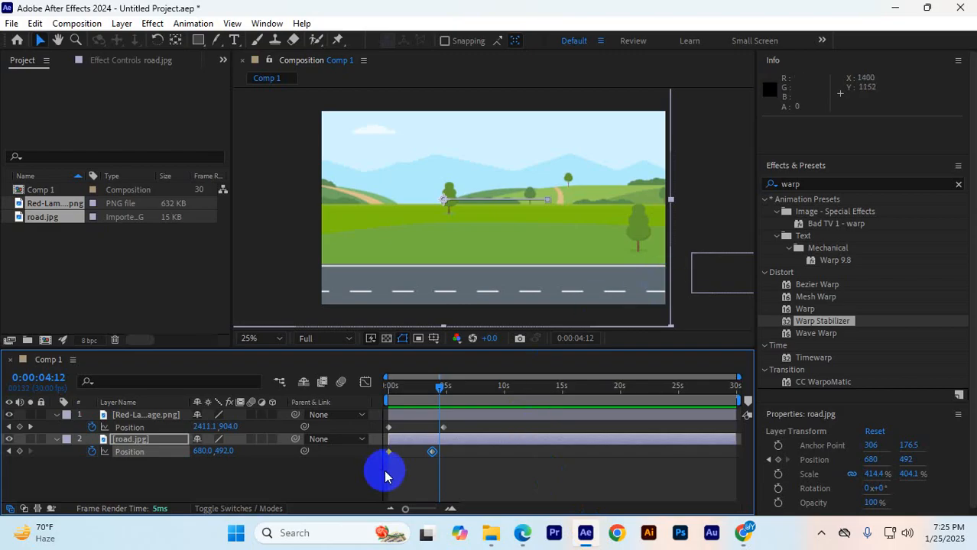
- Set the current time to 0:00:00:11 and give the composition view more height above the timeline
drag(443, 391, 392, 393)
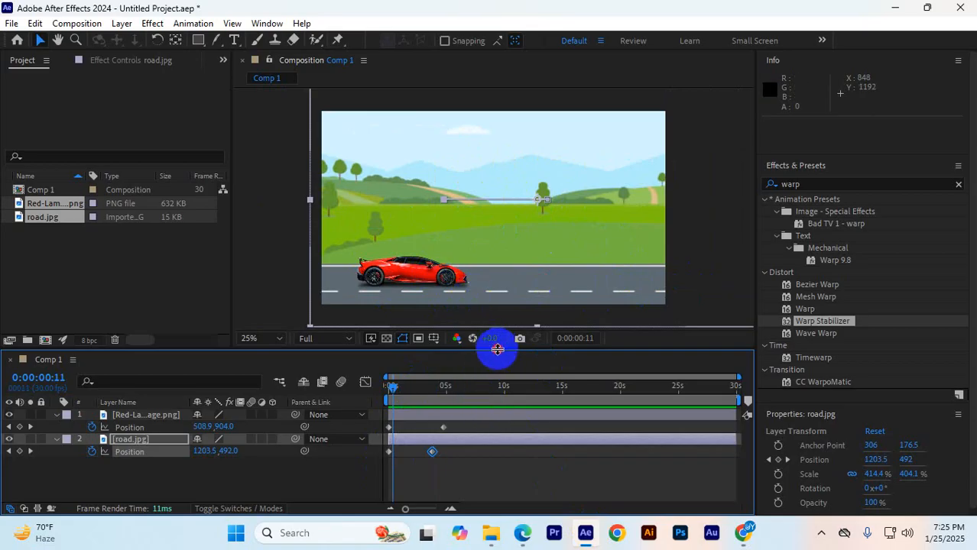
drag(497, 348, 497, 406)
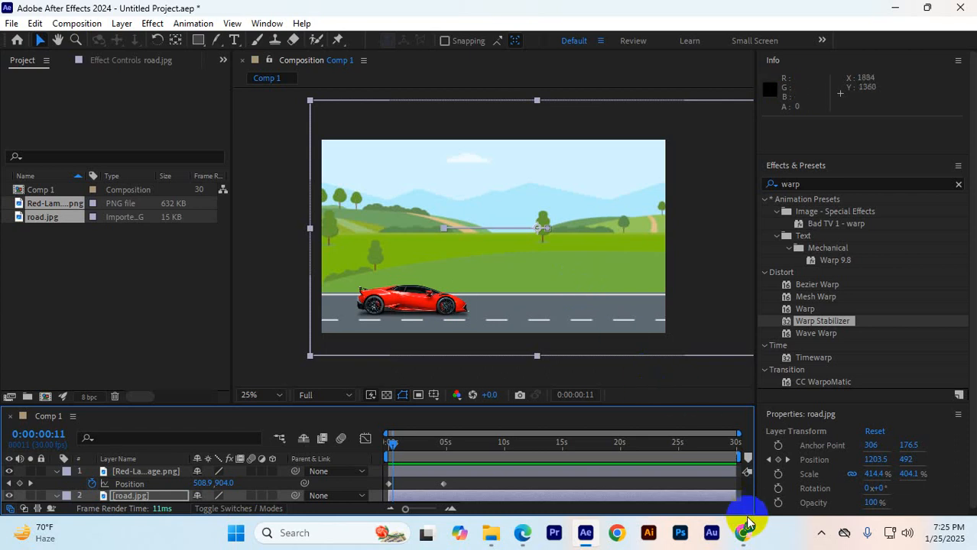
- Switch to the Google Meet call, read the newest chat question about moving from below, and return to After Effects
mouse_move(749, 518)
click(647, 459)
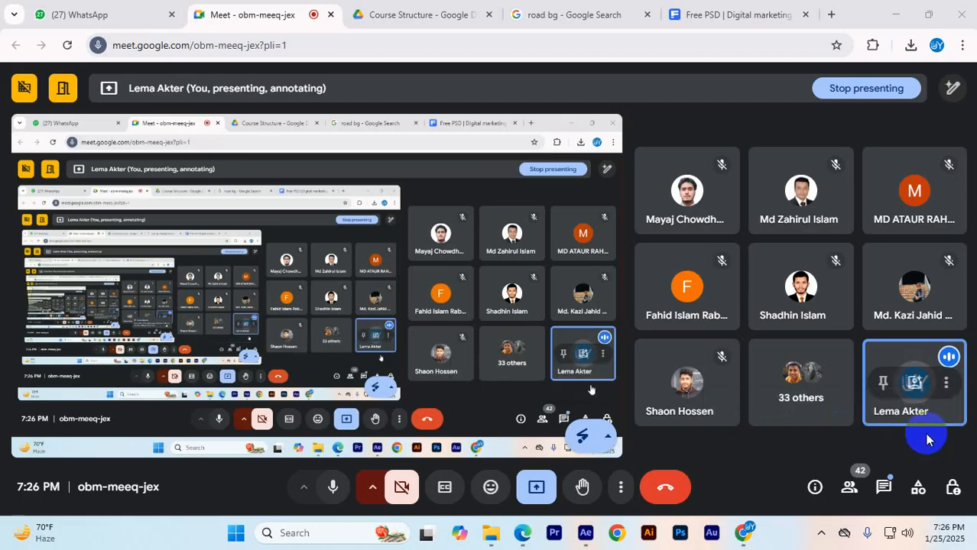
click(883, 489)
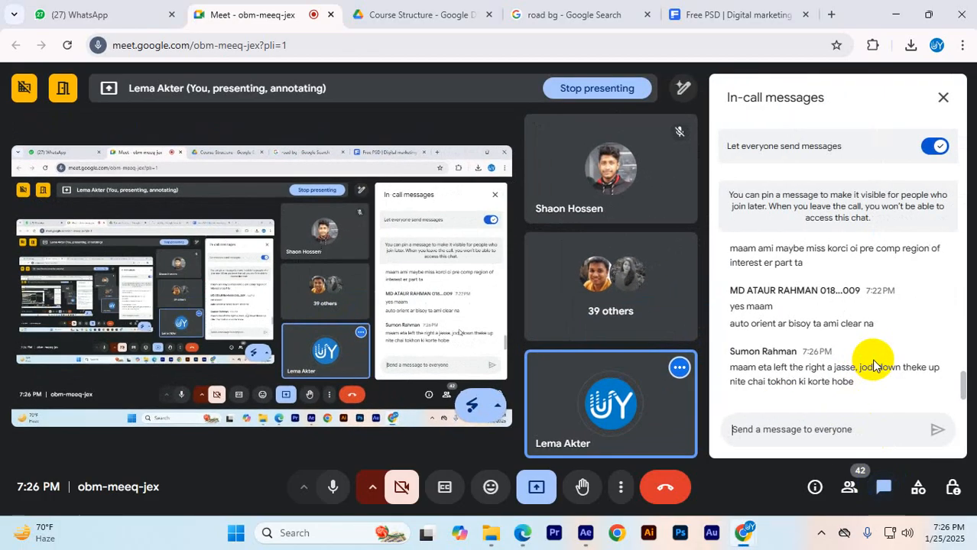
drag(784, 367, 726, 371)
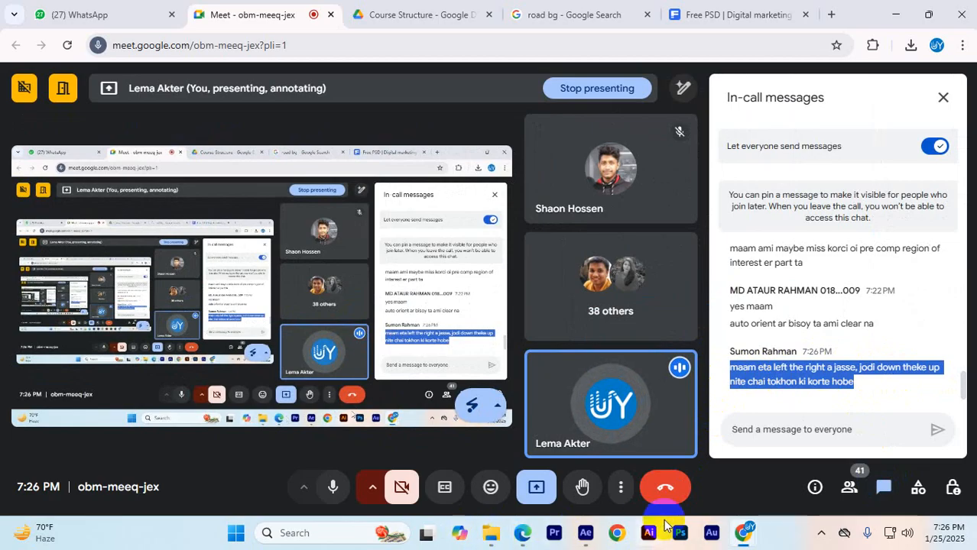
click(585, 534)
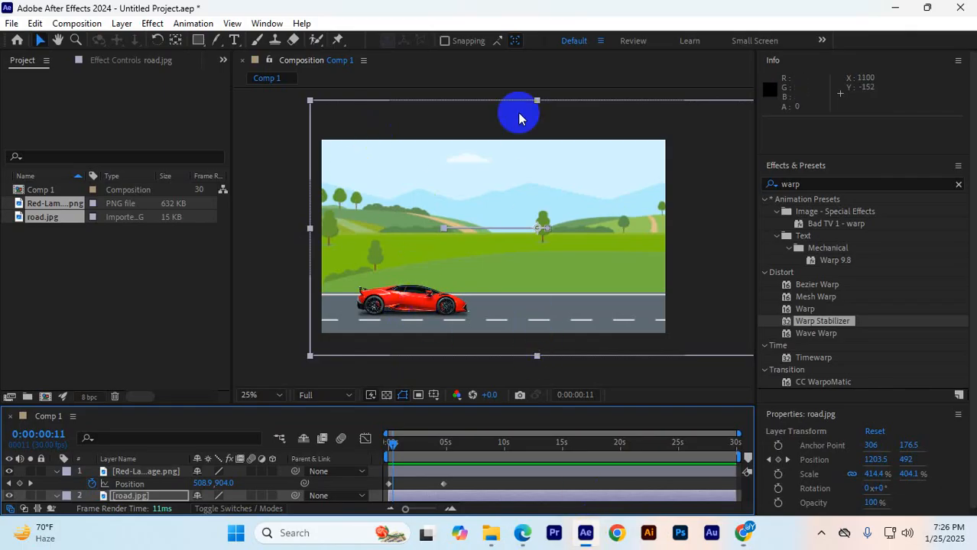
click(629, 271)
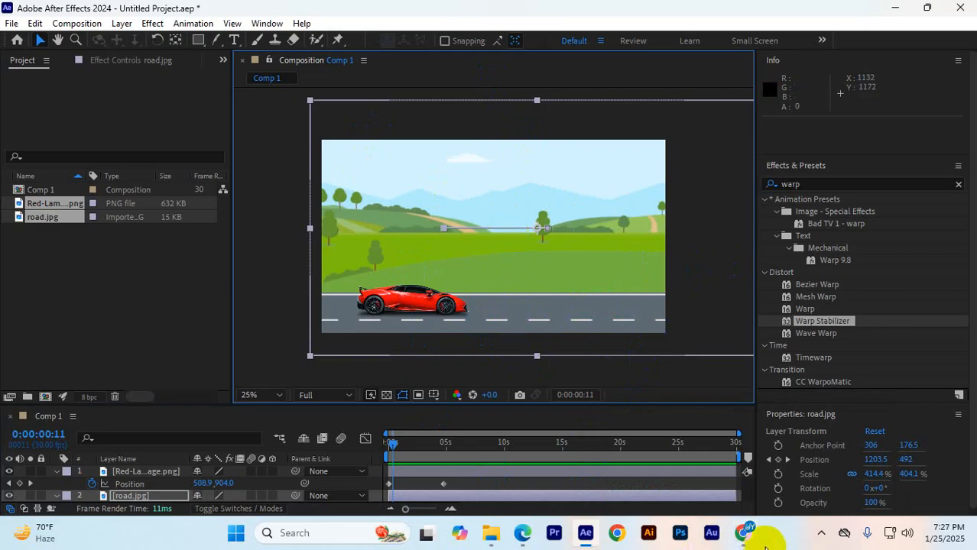
- Switch to Chrome and search Google for "imperial" in a new tab
mouse_move(740, 533)
click(659, 462)
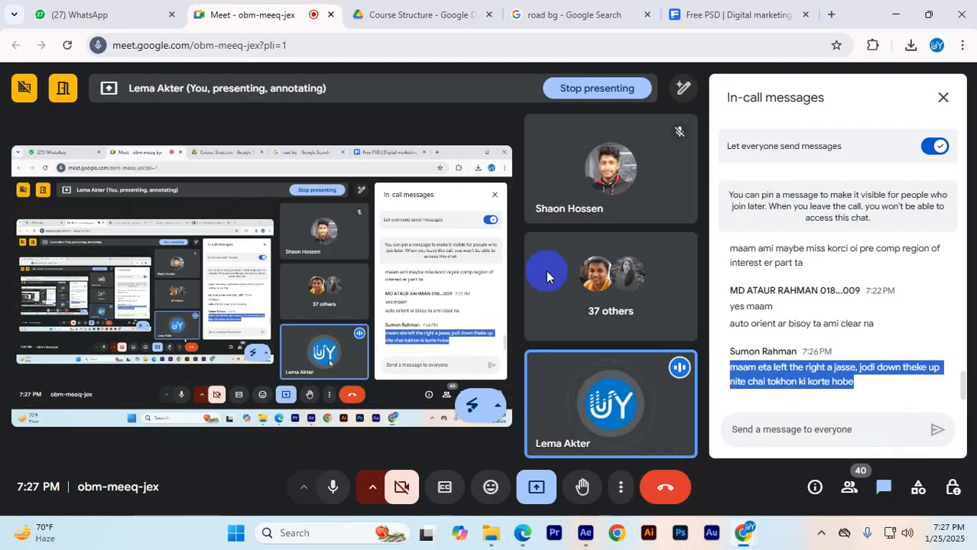
click(829, 13)
text(impoe)
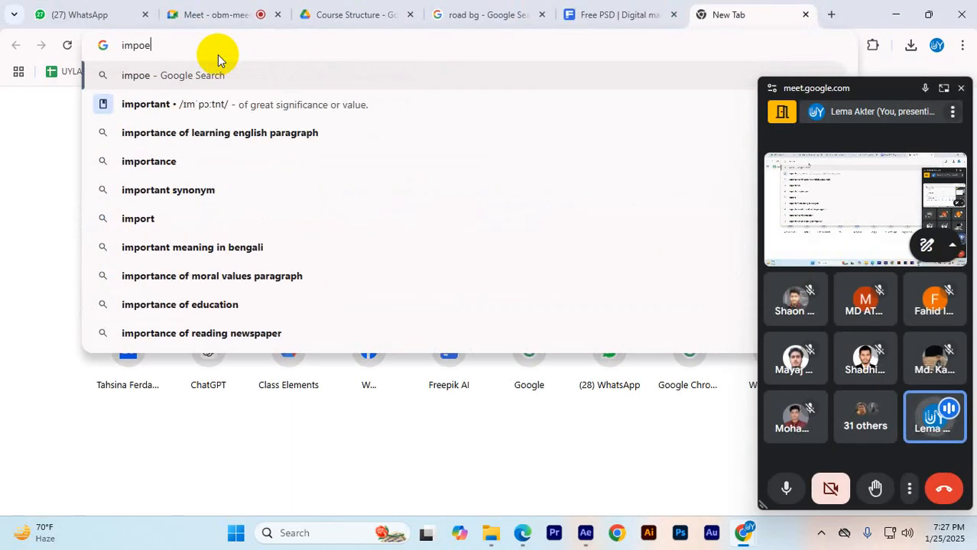
key(BackSpace)
text(erial)
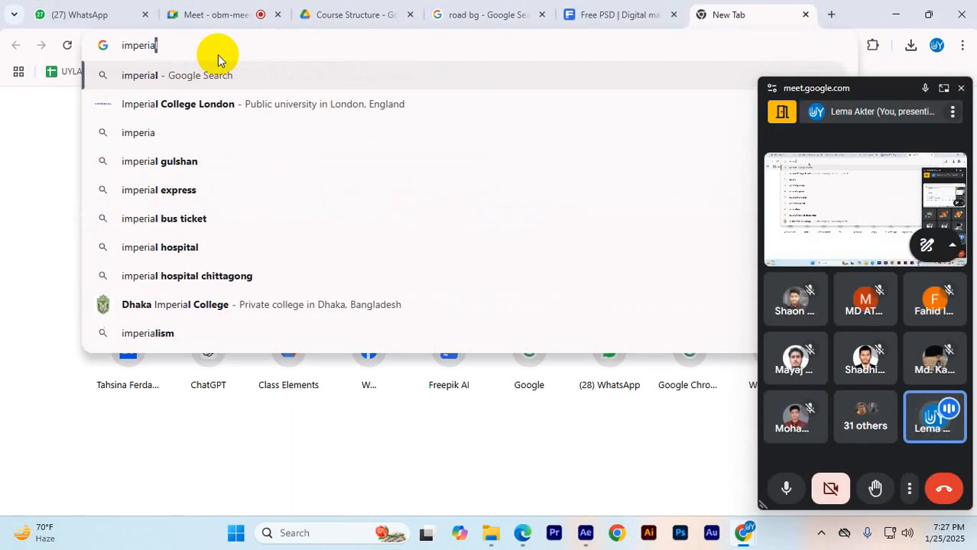
key(Return)
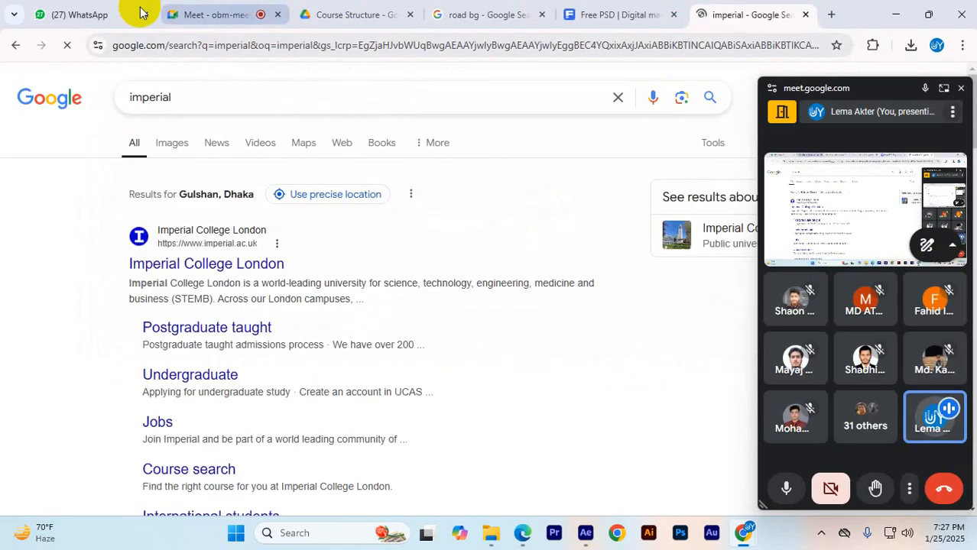
scroll(258, 321, down, 3)
scroll(260, 317, up, 3)
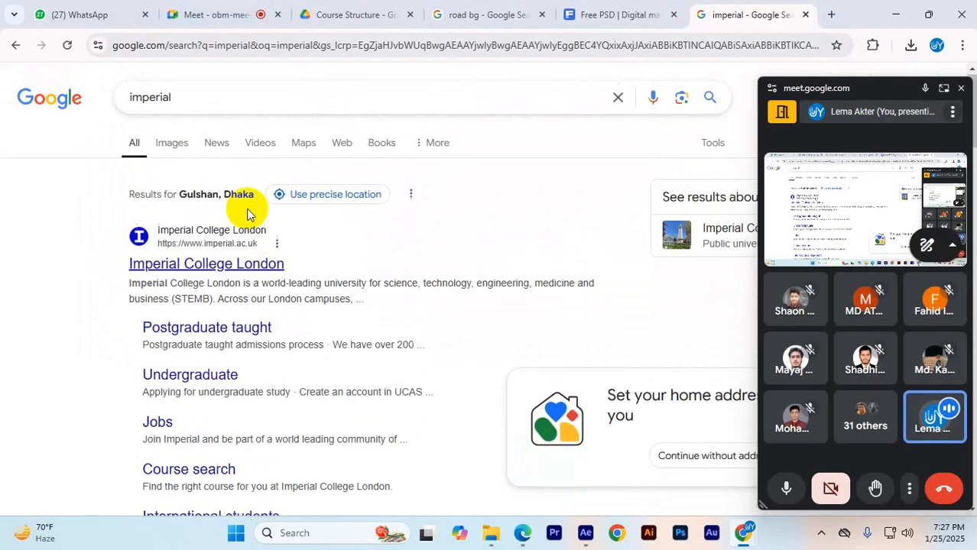
- Refine the Google search to "imperial express" and look through the results
click(203, 96)
text(expre)
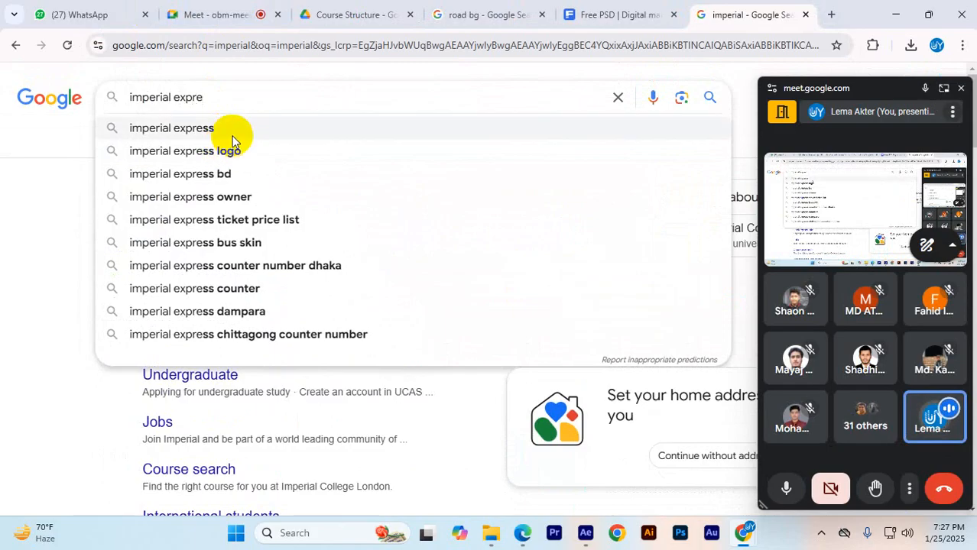
click(231, 131)
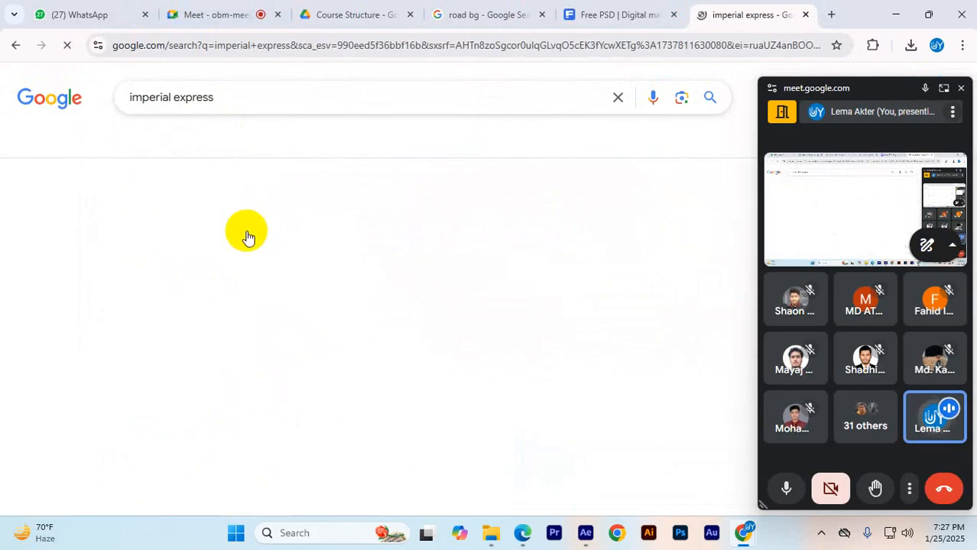
scroll(252, 298, down, 1)
scroll(260, 302, down, 2)
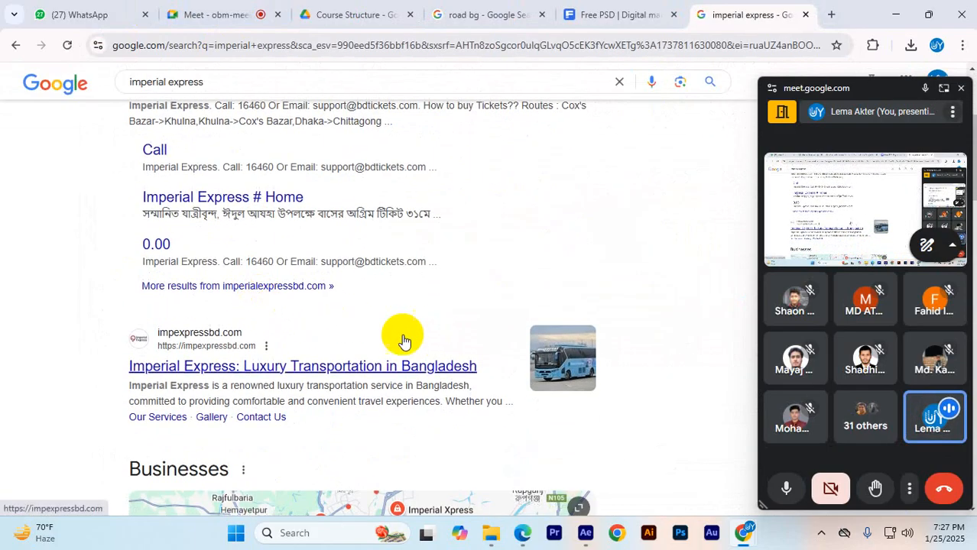
- Search Google for "imperial express facebook" and open the Imperial Express Facebook page
click(239, 79)
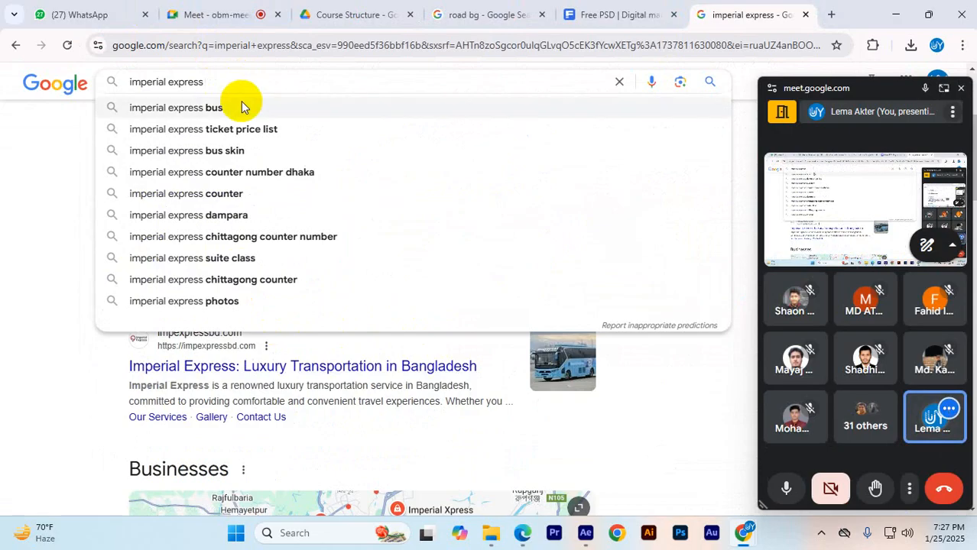
text(d)
key(BackSpace)
text(fac)
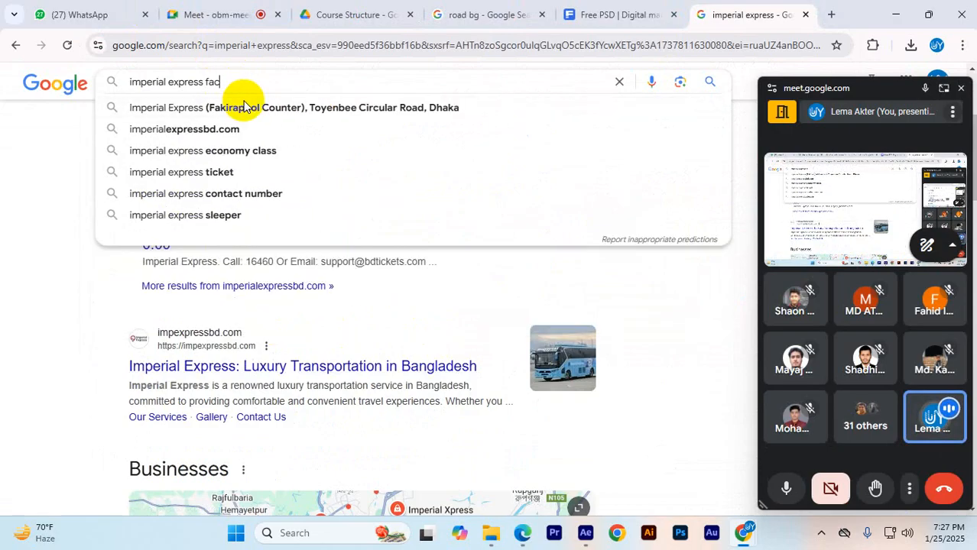
text(eboo)
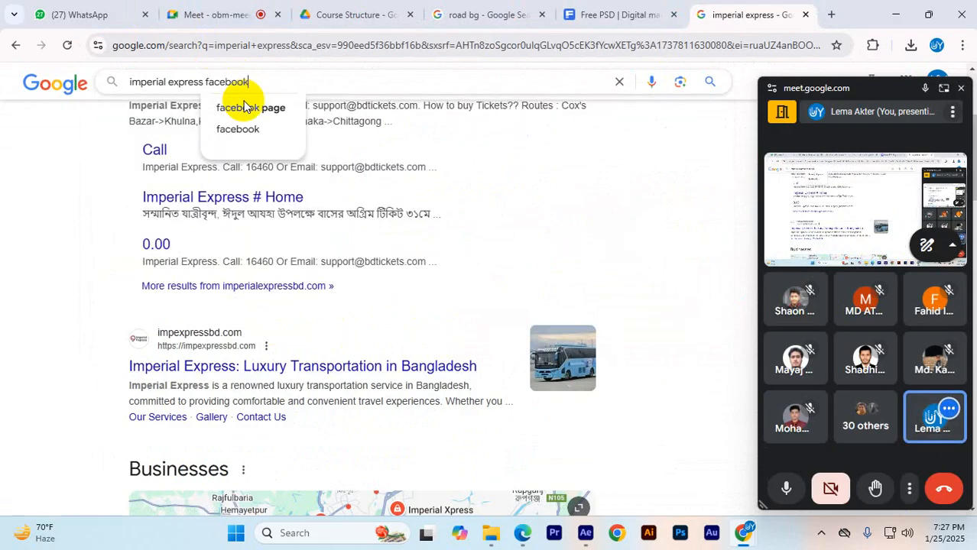
text(k)
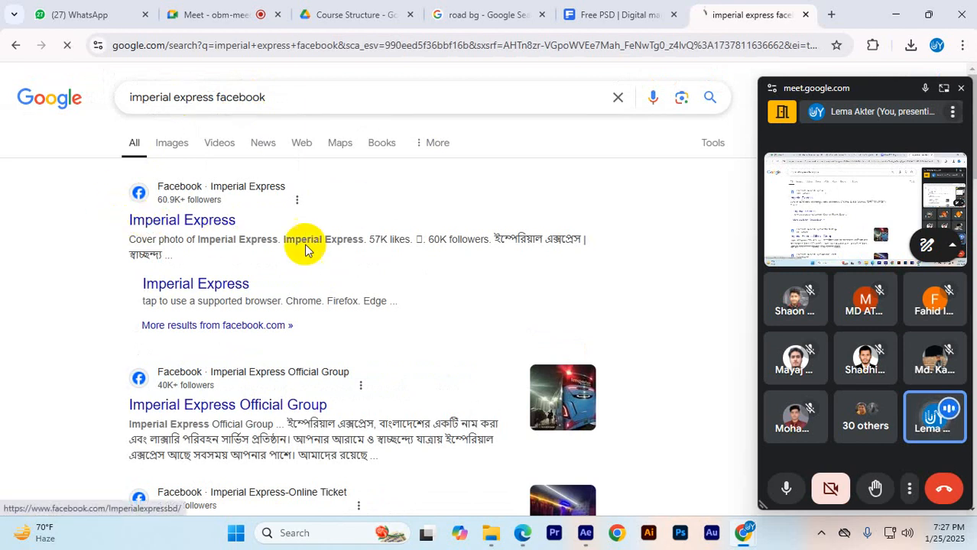
click(214, 221)
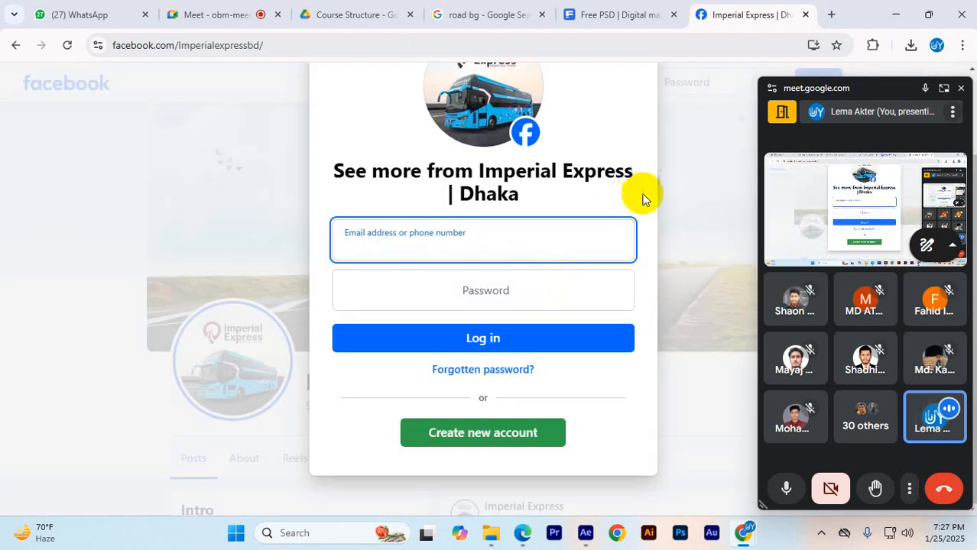
- Dismiss the Facebook login prompt and look over the Imperial Express page's intro and posts
click(633, 124)
scroll(586, 352, down, 5)
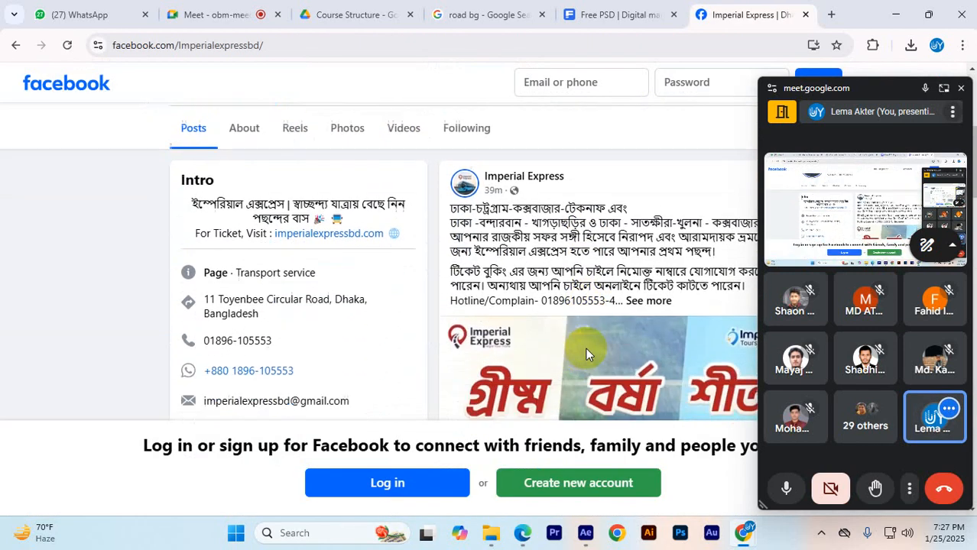
scroll(588, 350, down, 3)
scroll(545, 393, up, 10)
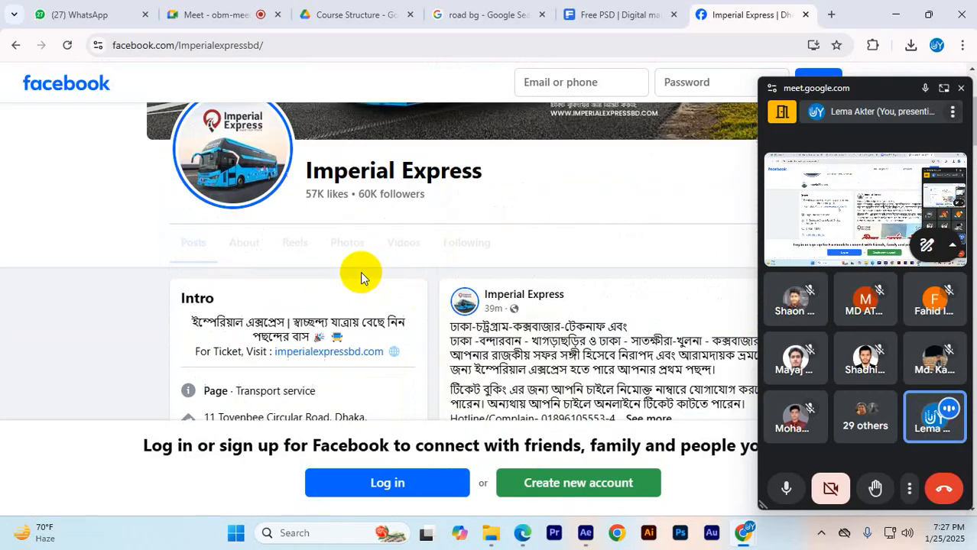
- Browse the Imperial Express page's videos and play the 0:30 one showing a bus beside a ship
click(401, 315)
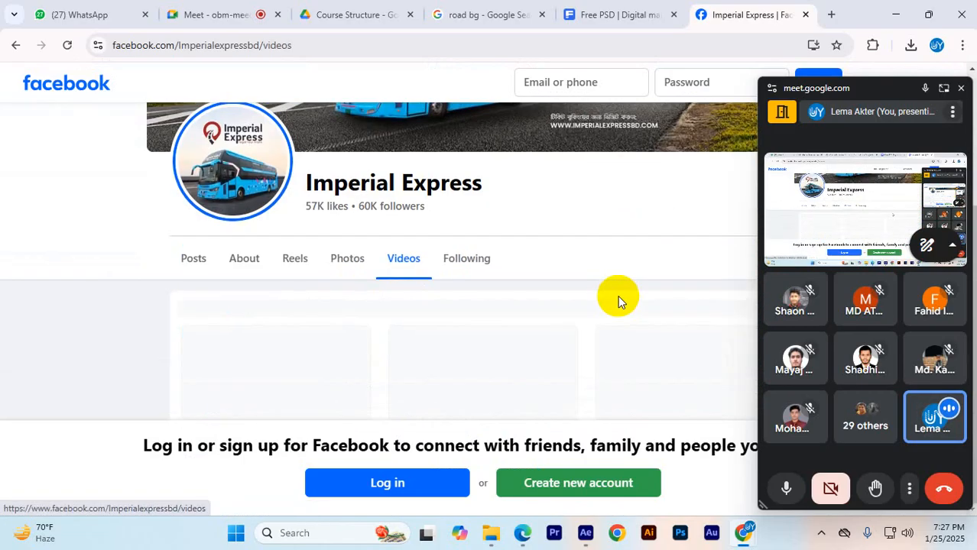
scroll(620, 301, down, 3)
mouse_move(412, 289)
scroll(353, 288, up, 3)
scroll(585, 302, down, 5)
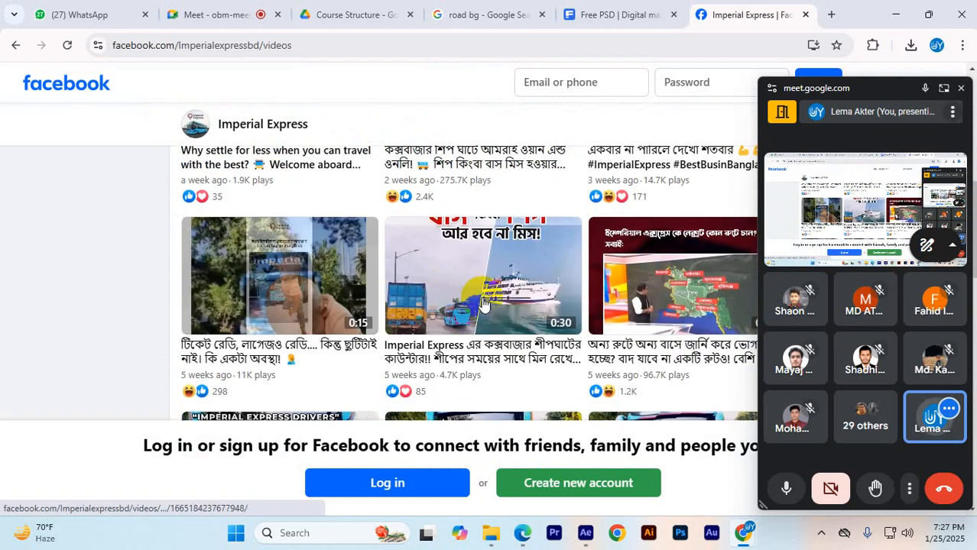
scroll(585, 302, up, 1)
click(436, 251)
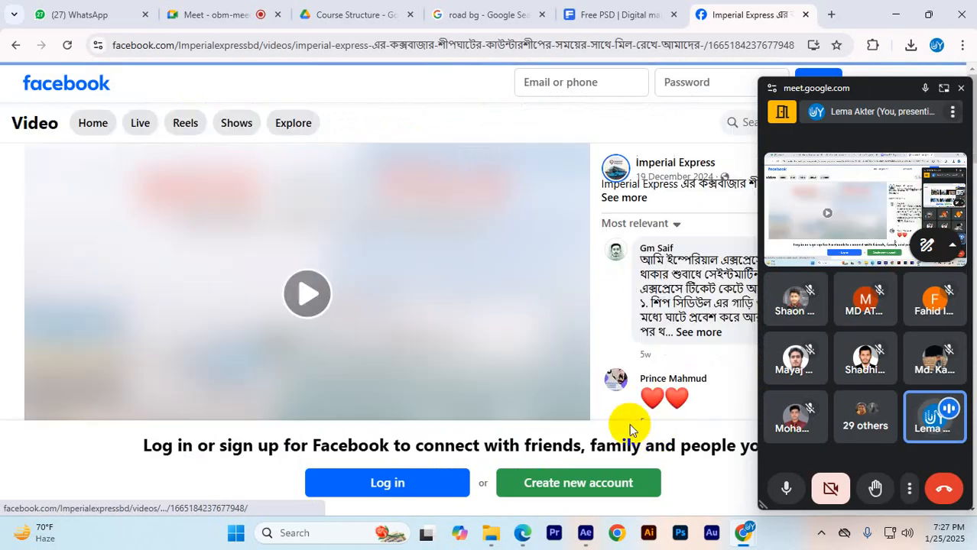
click(329, 297)
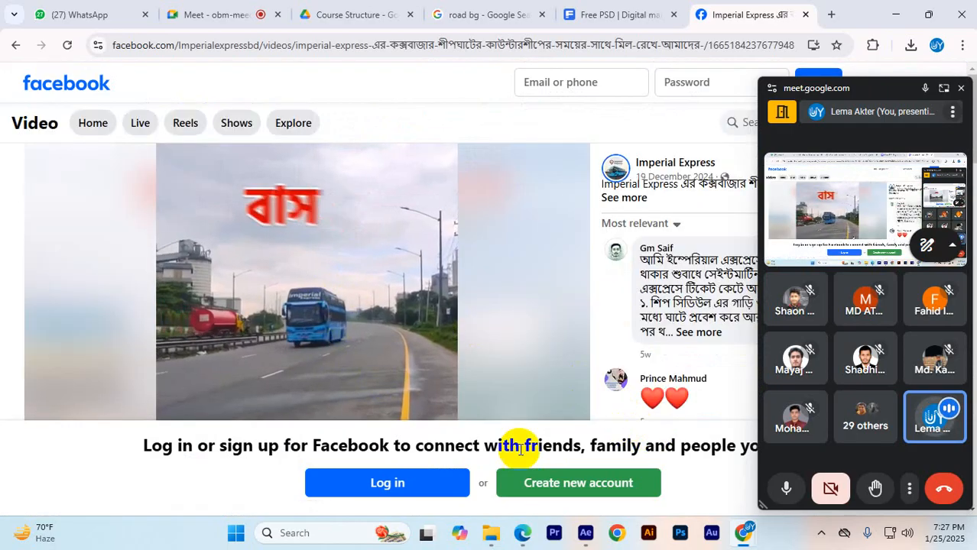
- Watch the Imperial Express bus video and look over its caption and comments
scroll(303, 343, down, 5)
scroll(303, 343, up, 5)
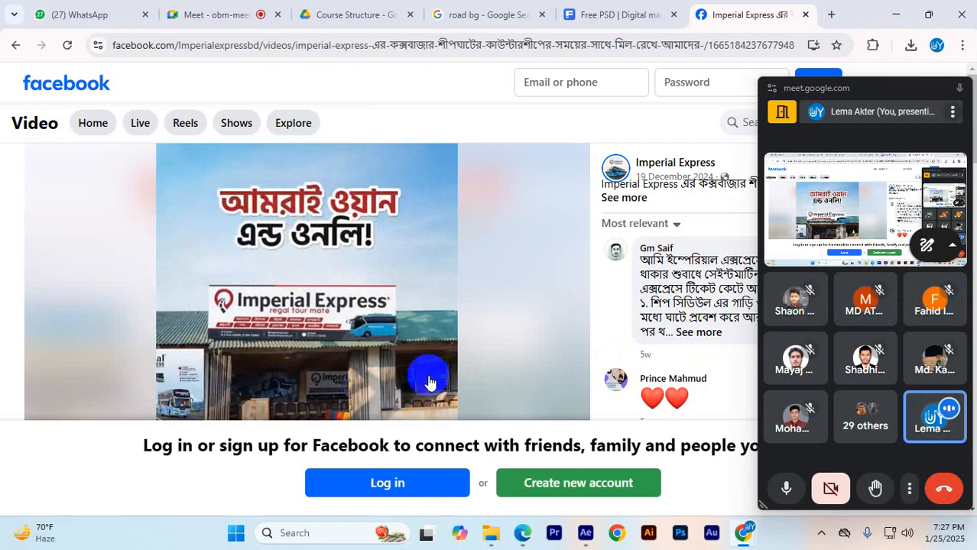
scroll(414, 392, down, 2)
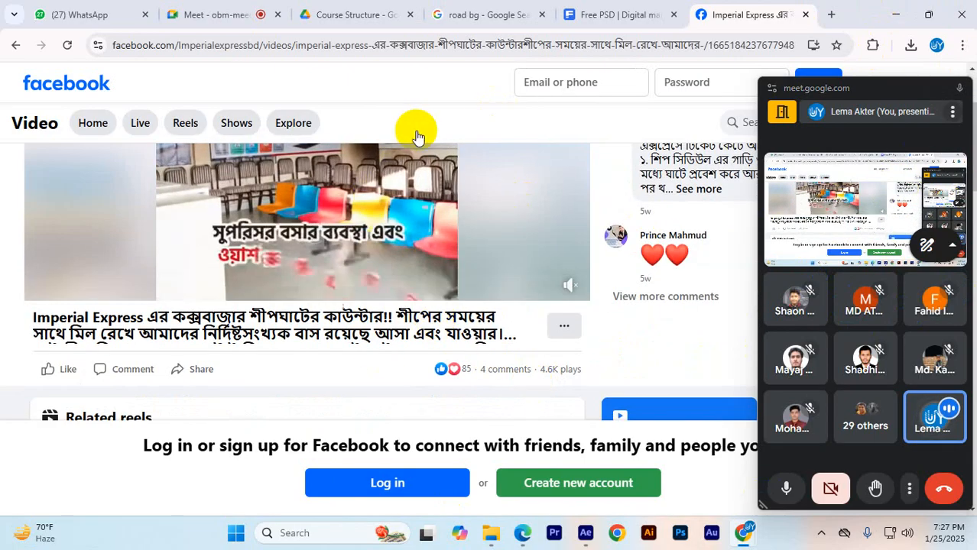
scroll(428, 299, up, 2)
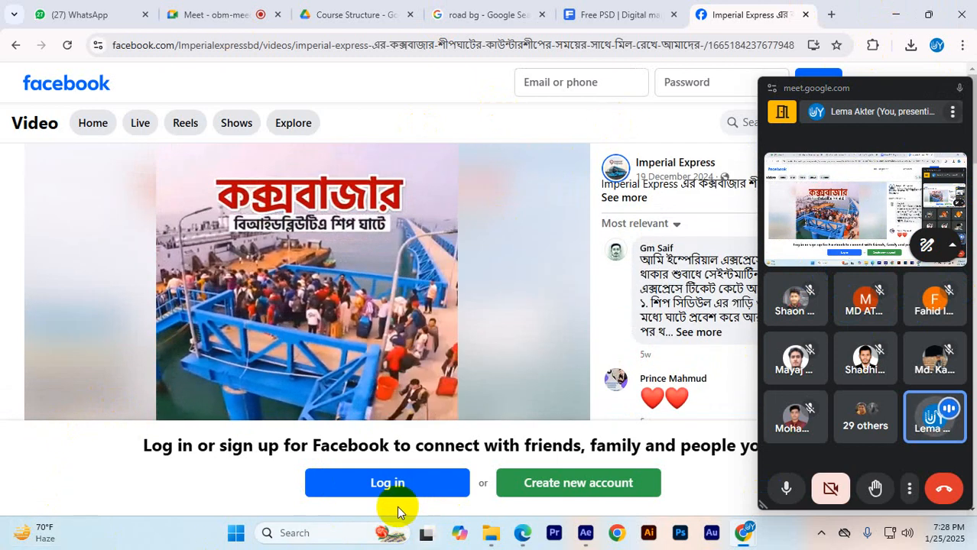
- Switch to After Effects and enlarge the Timeline panel to show the Position keyframes of both layers
click(586, 531)
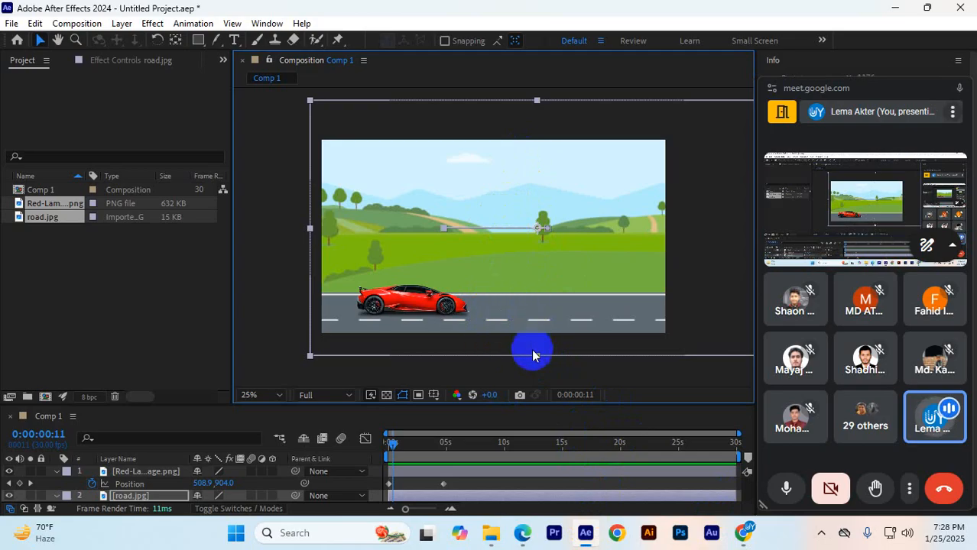
drag(500, 406, 508, 339)
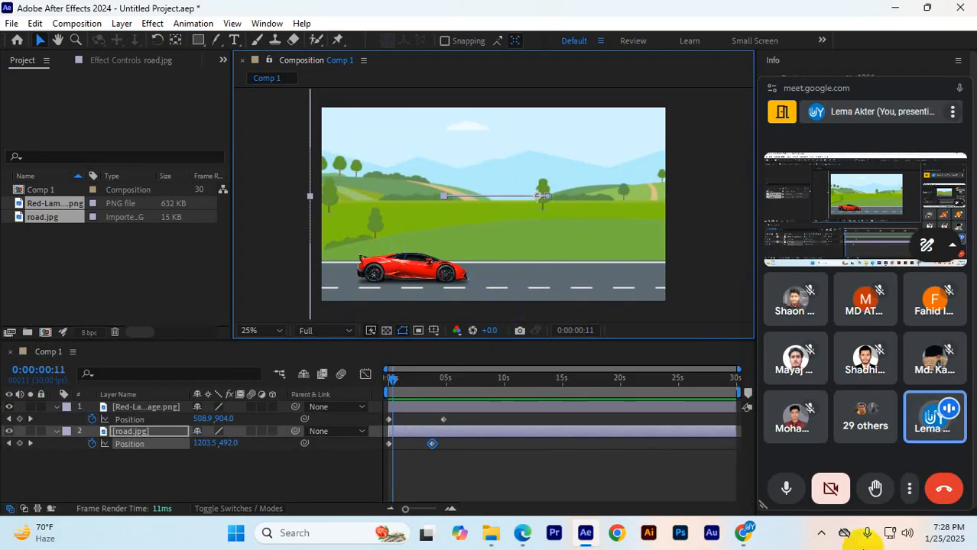
- Switch back to the browser and close the Facebook video page
mouse_move(743, 533)
click(659, 470)
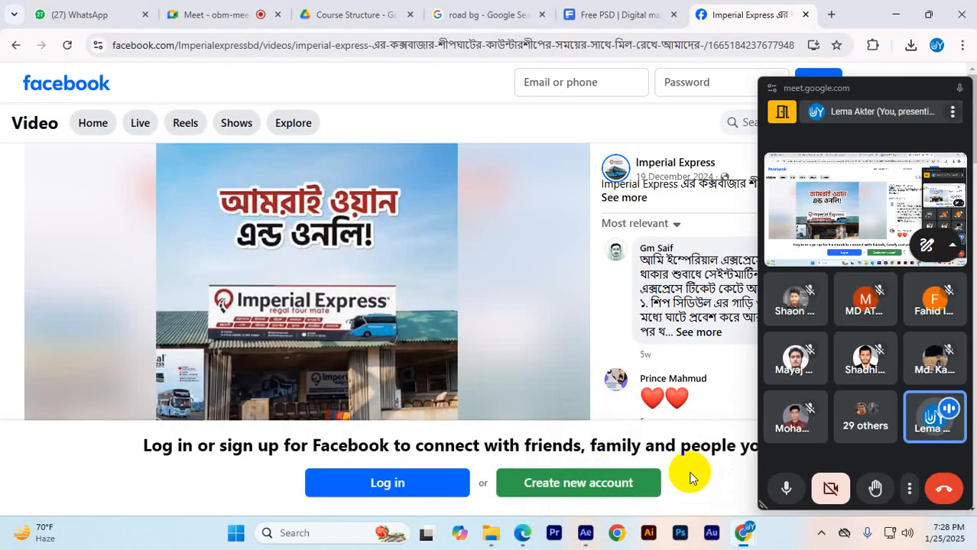
click(803, 15)
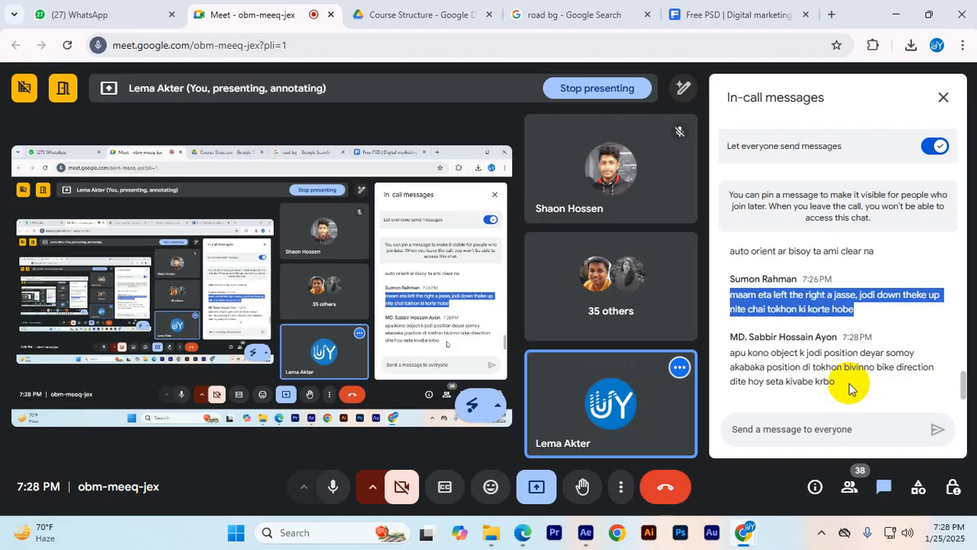
- Highlight the 7:28 PM question about bike direction in the Meet chat, and close the chat
drag(837, 384, 711, 350)
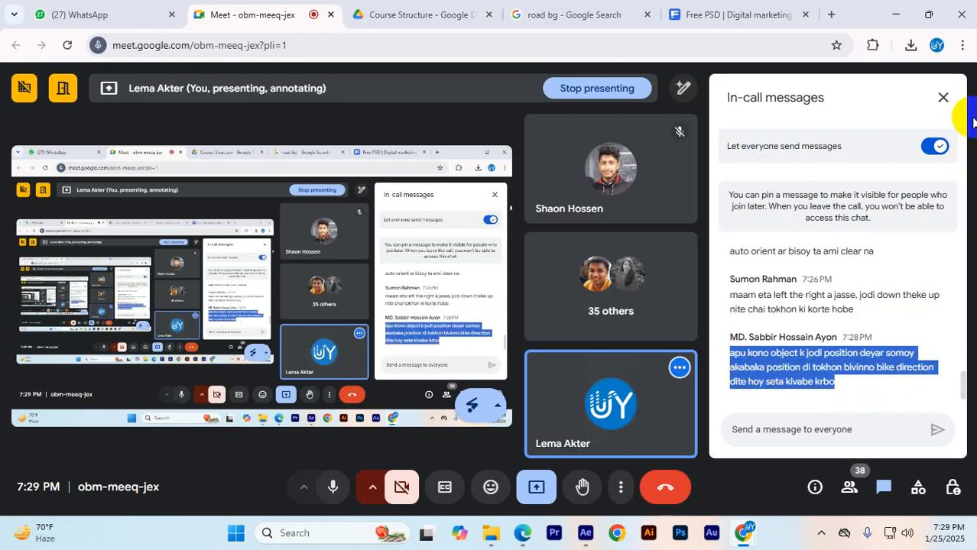
click(942, 96)
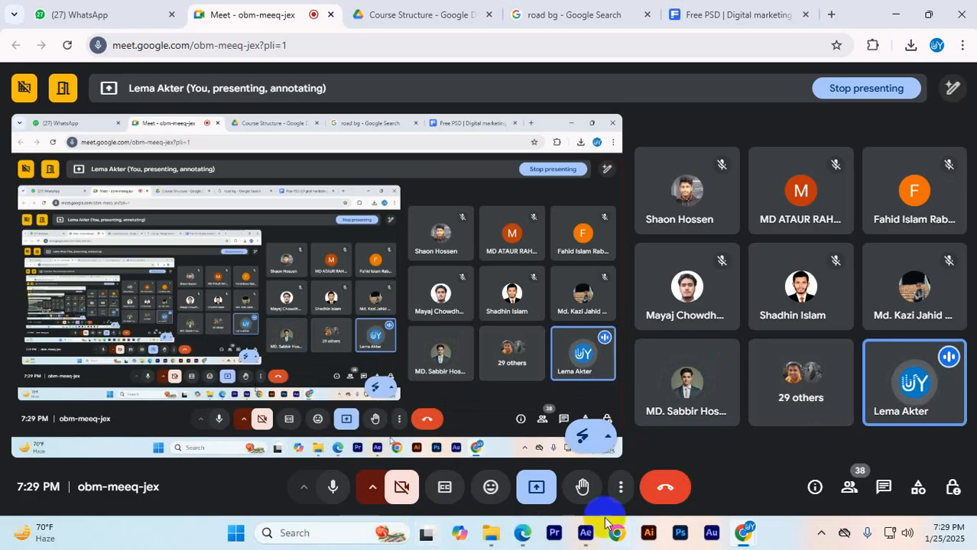
- Switch to After Effects, auto-orient the road.jpg layer along its motion path, and enlarge the composition view
click(586, 533)
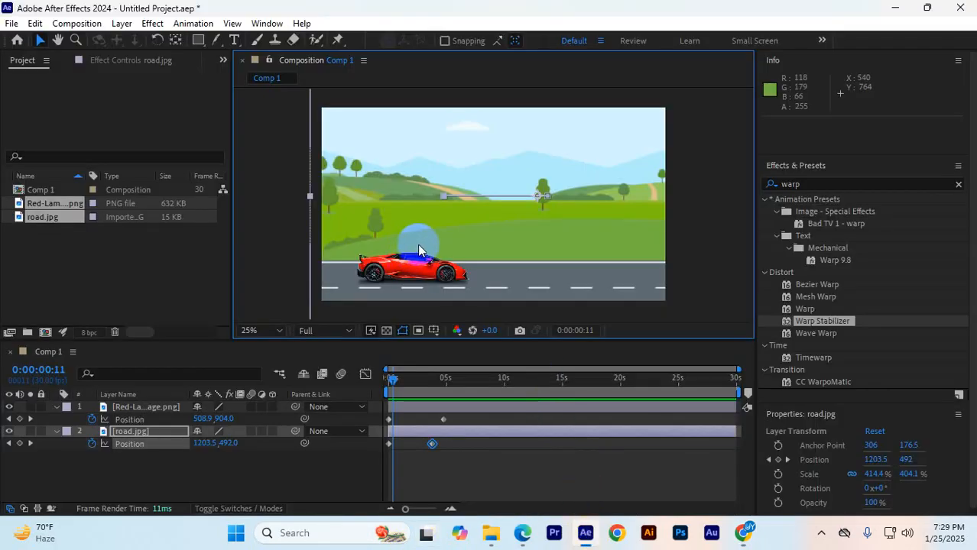
right_click(426, 274)
mouse_move(497, 134)
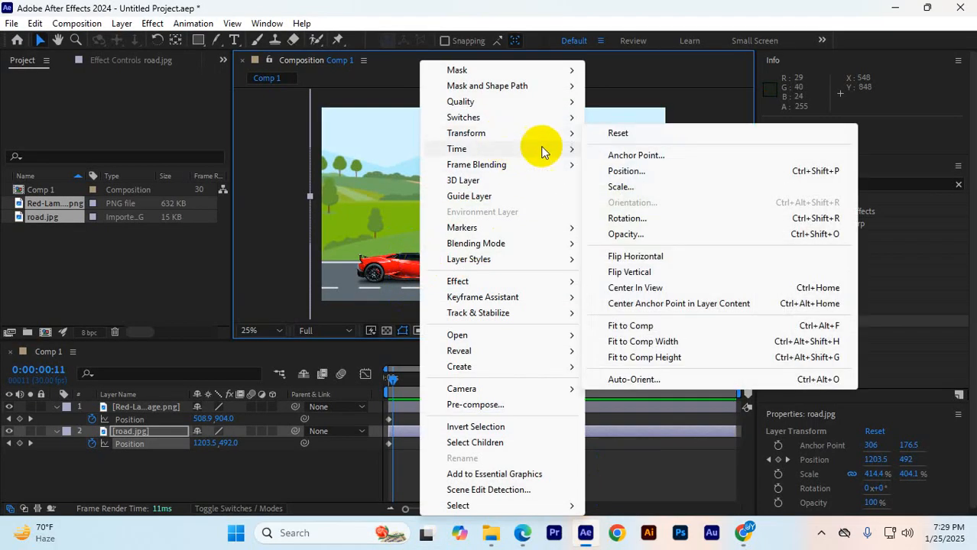
click(704, 378)
click(403, 247)
click(534, 316)
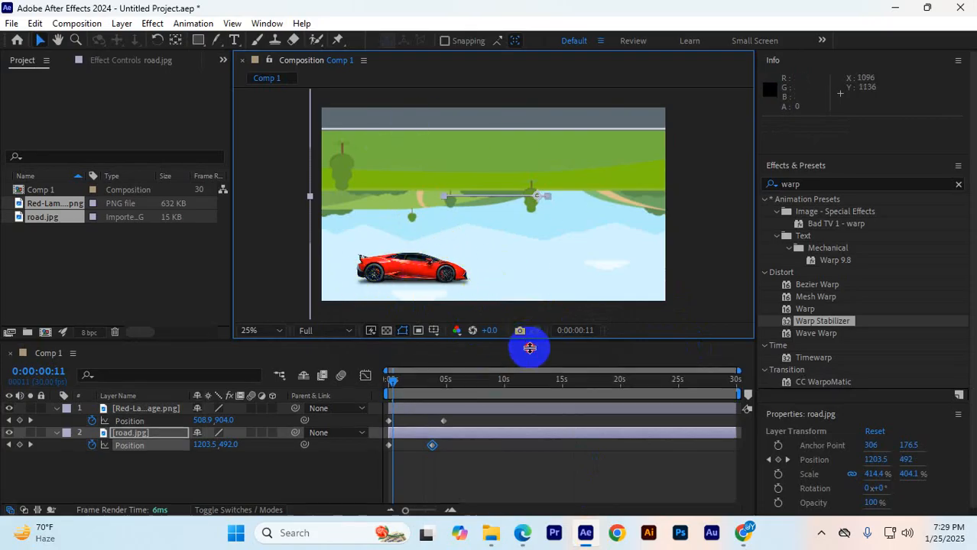
drag(528, 340, 529, 372)
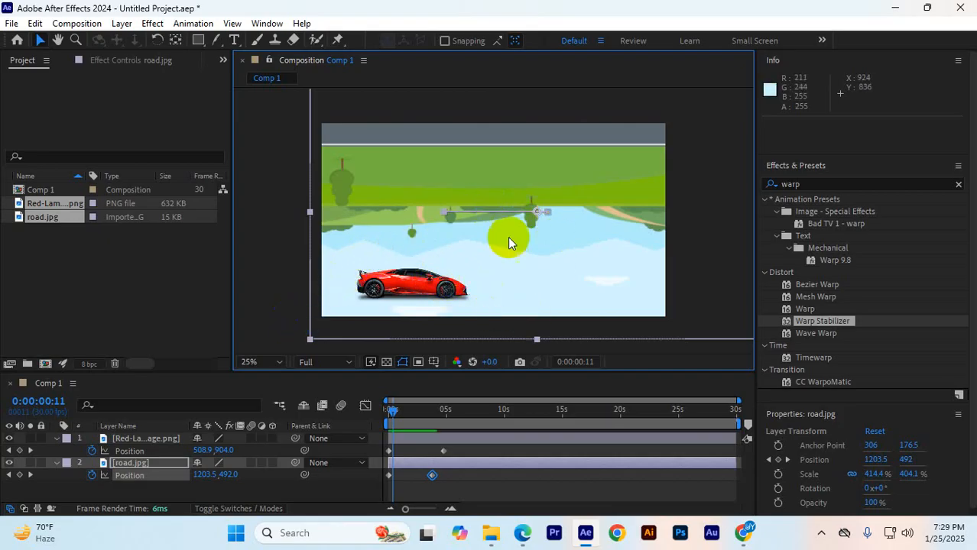
- Switch to the Google Meet window, read back through the earlier in-call messages, and close the chat
mouse_move(743, 533)
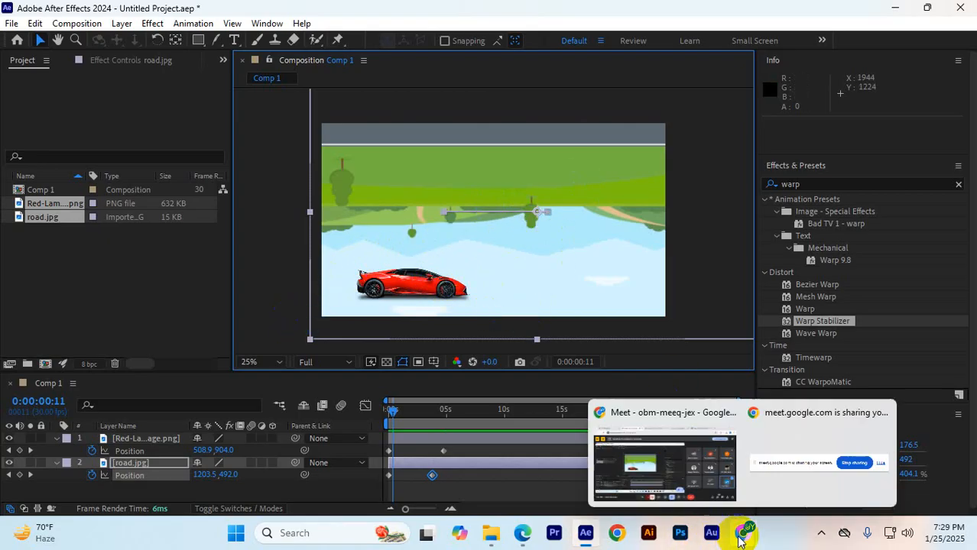
click(631, 453)
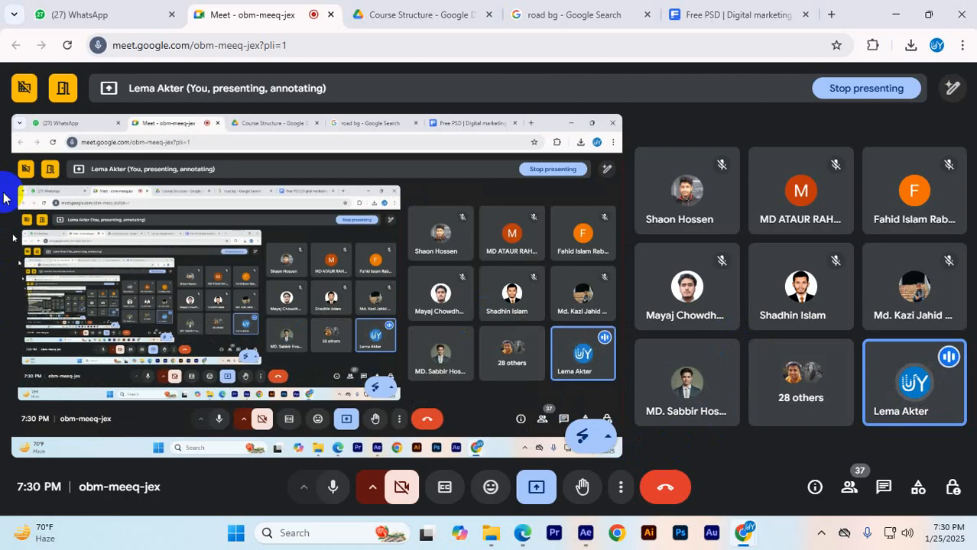
click(885, 488)
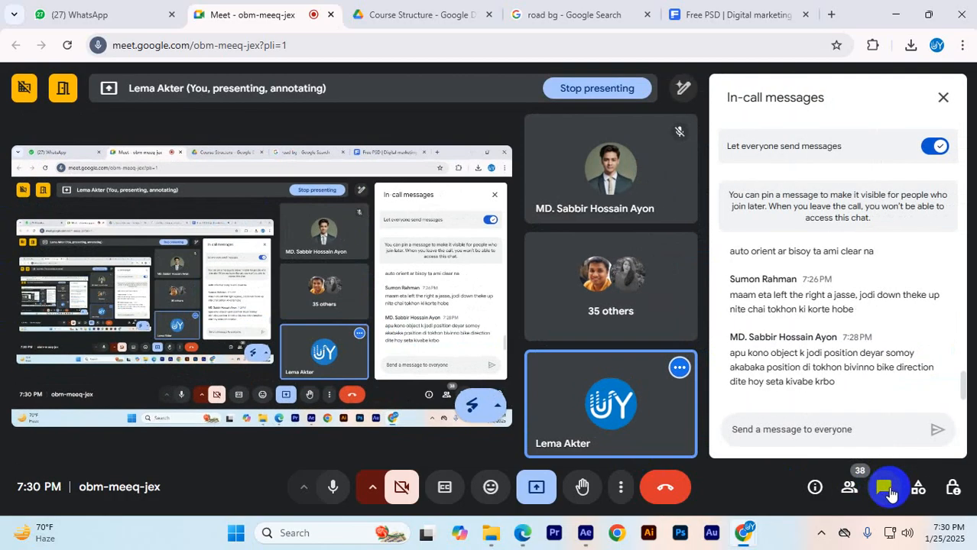
scroll(917, 336, up, 5)
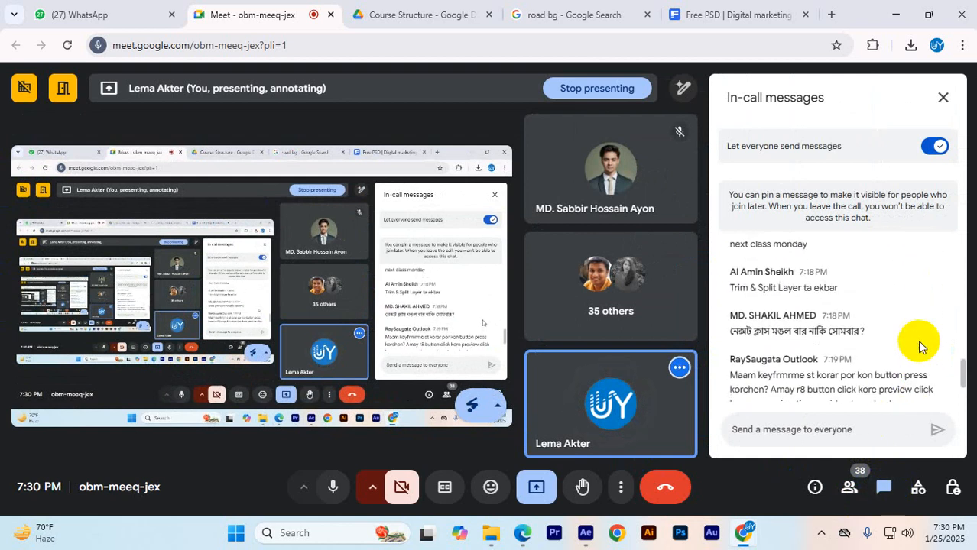
scroll(917, 342, up, 3)
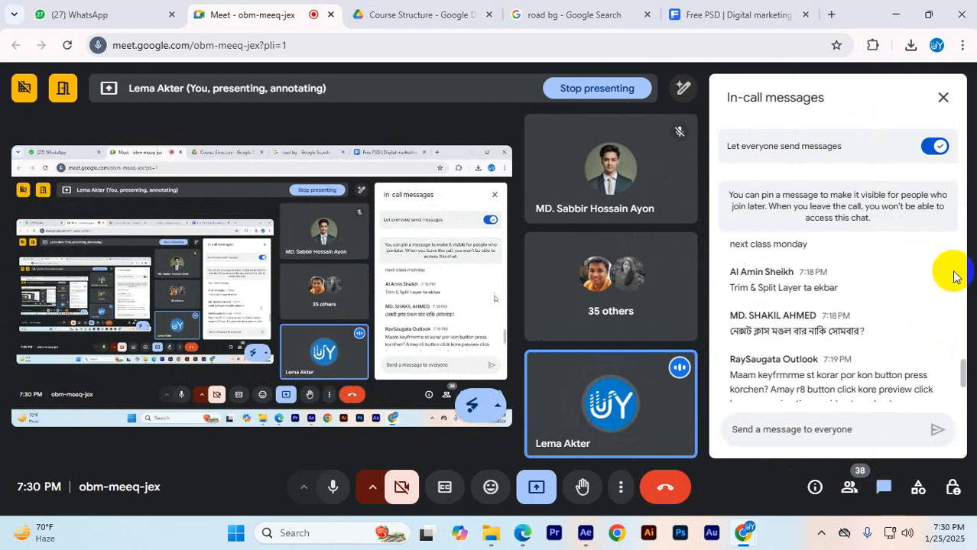
click(943, 98)
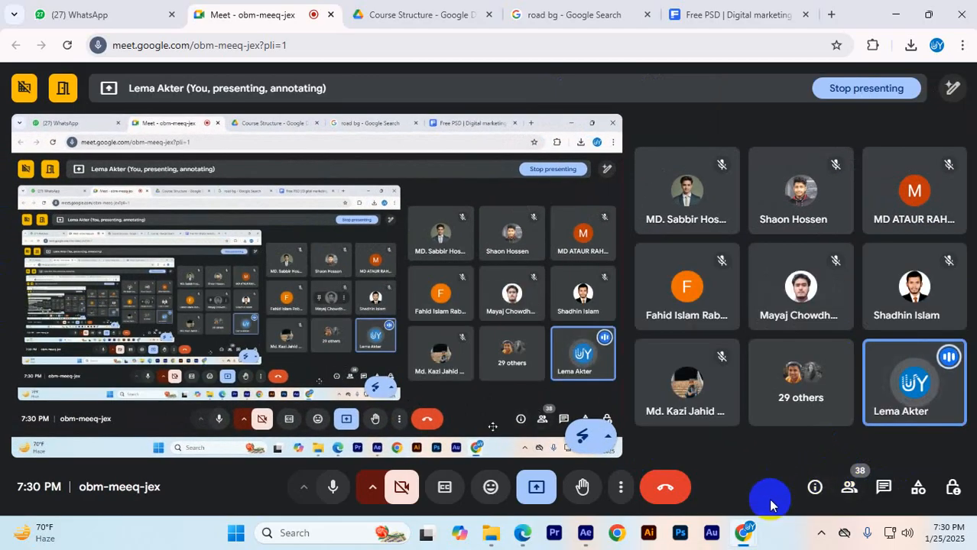